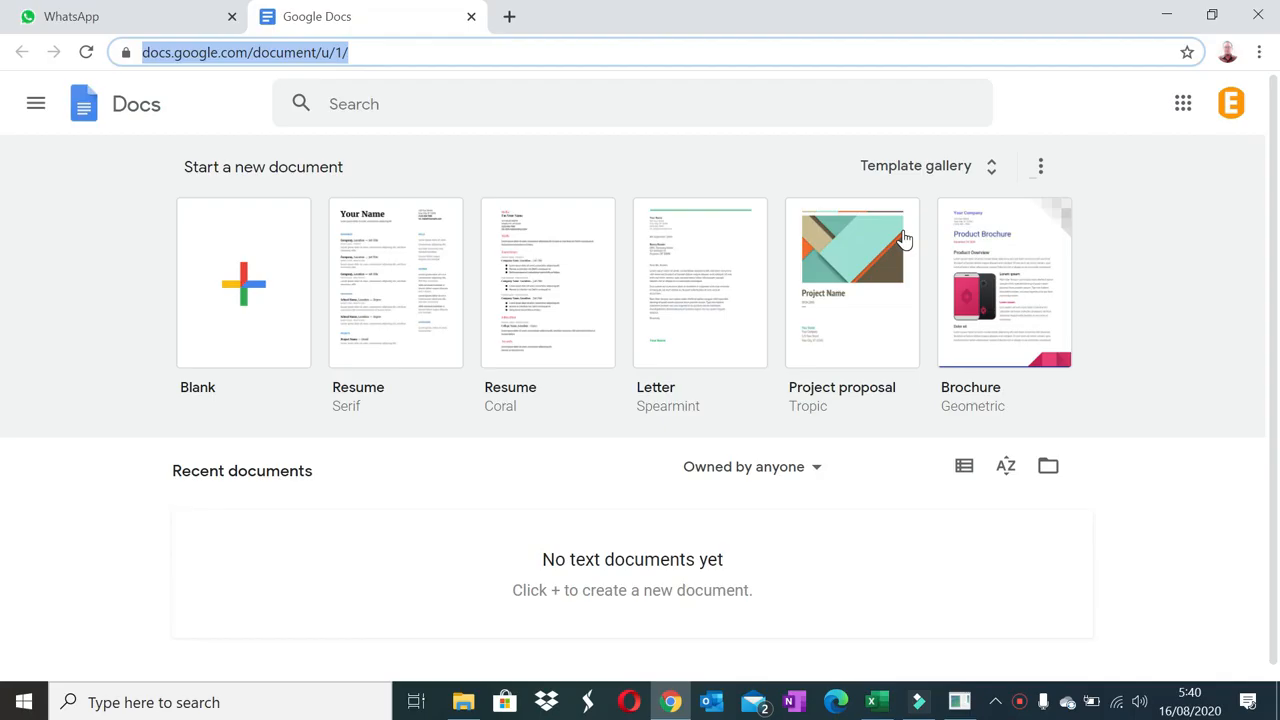
Go to docs.google.com in the current browser tab.
text(docs)
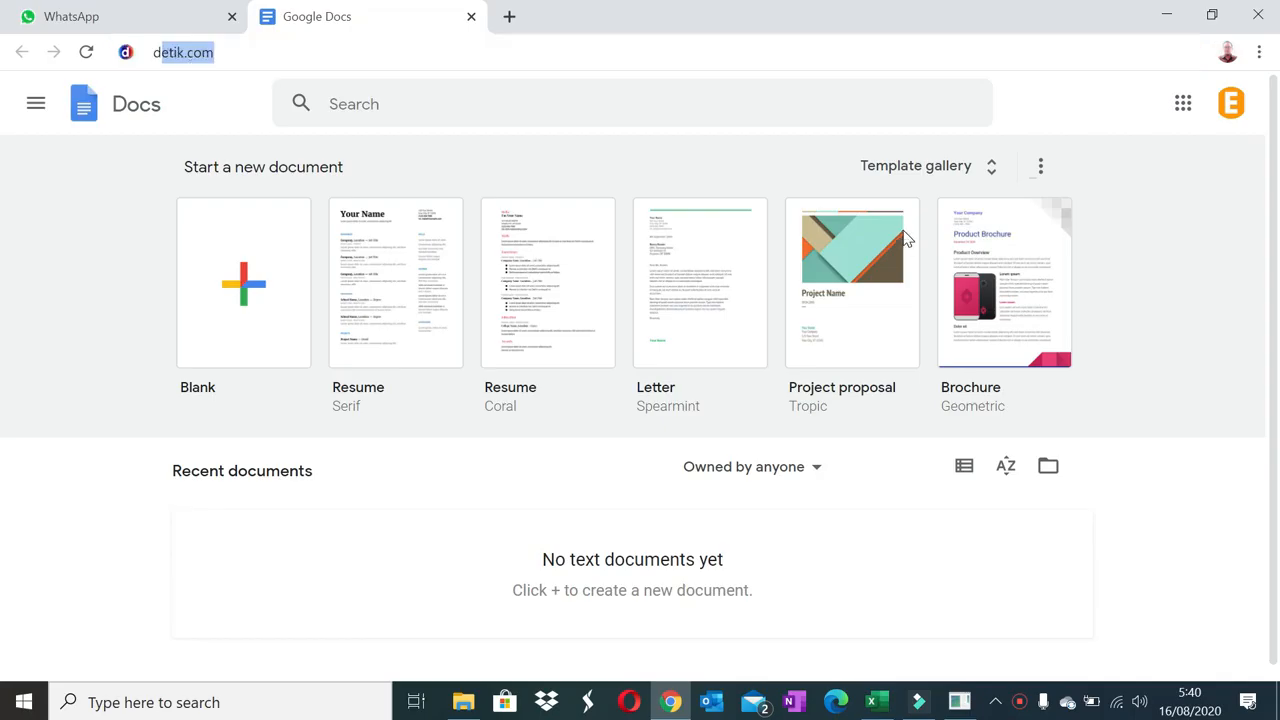
text(.g)
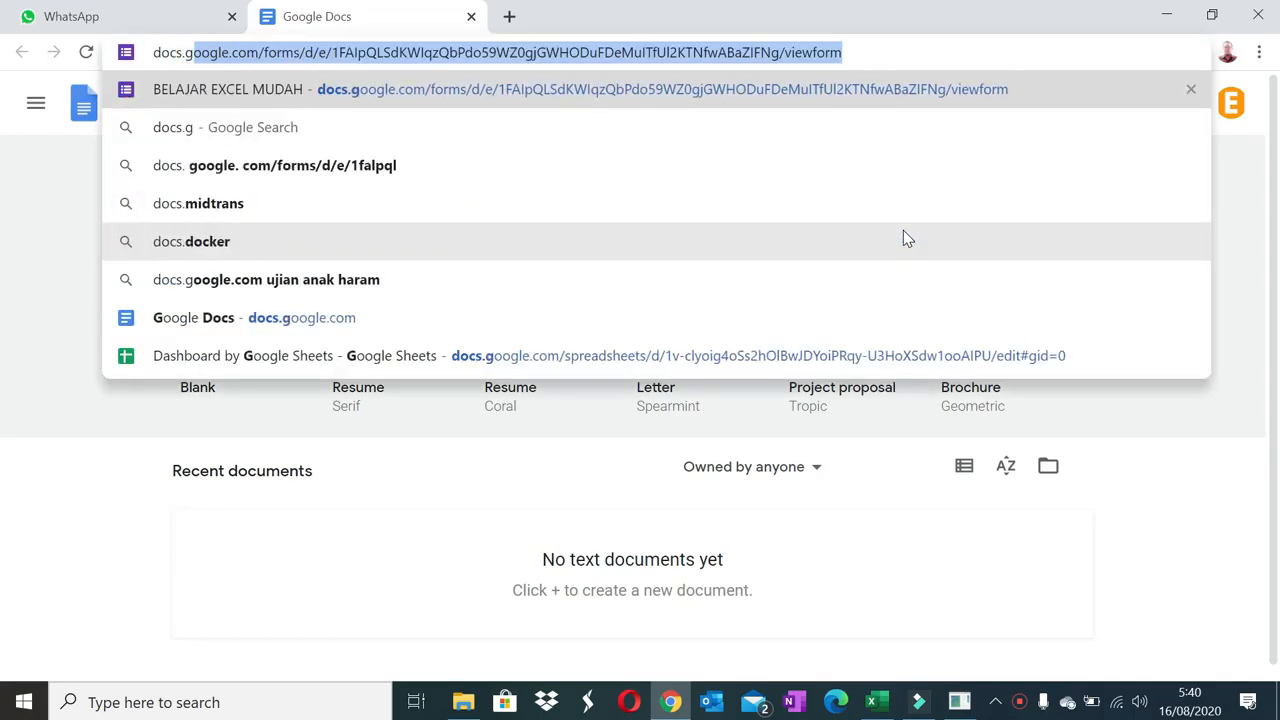
text(oogle.com)
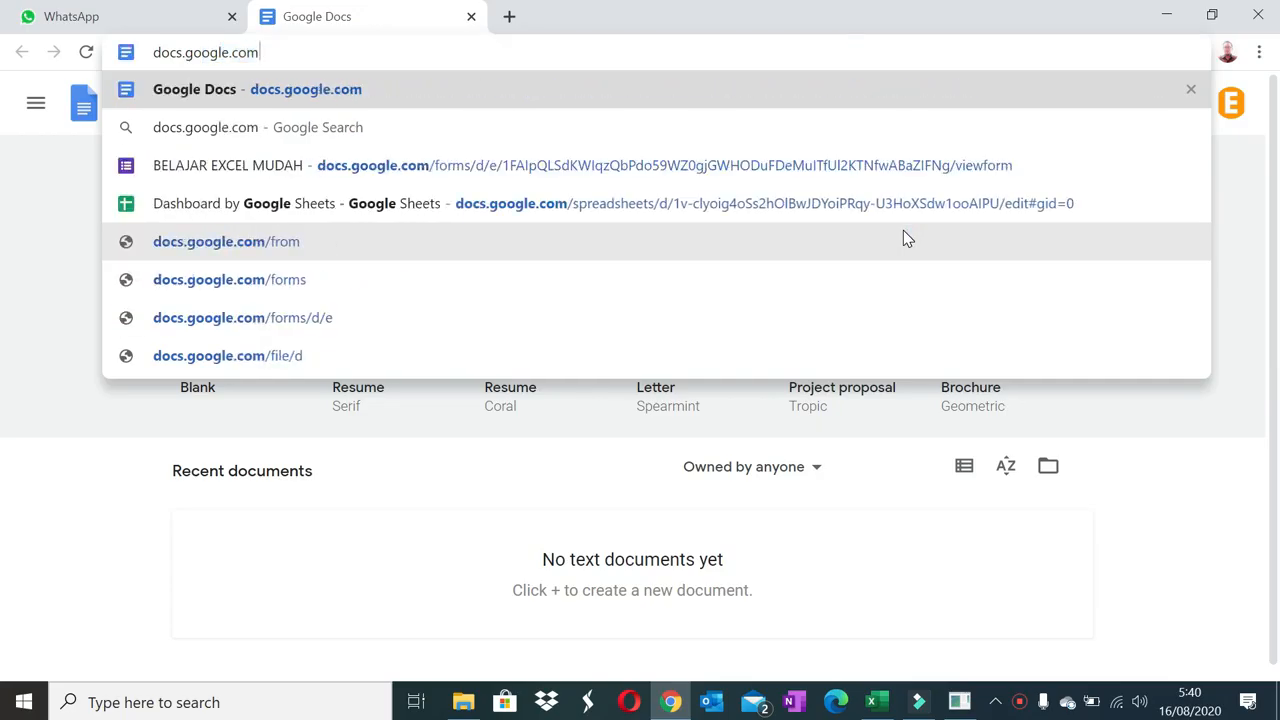
key(Return)
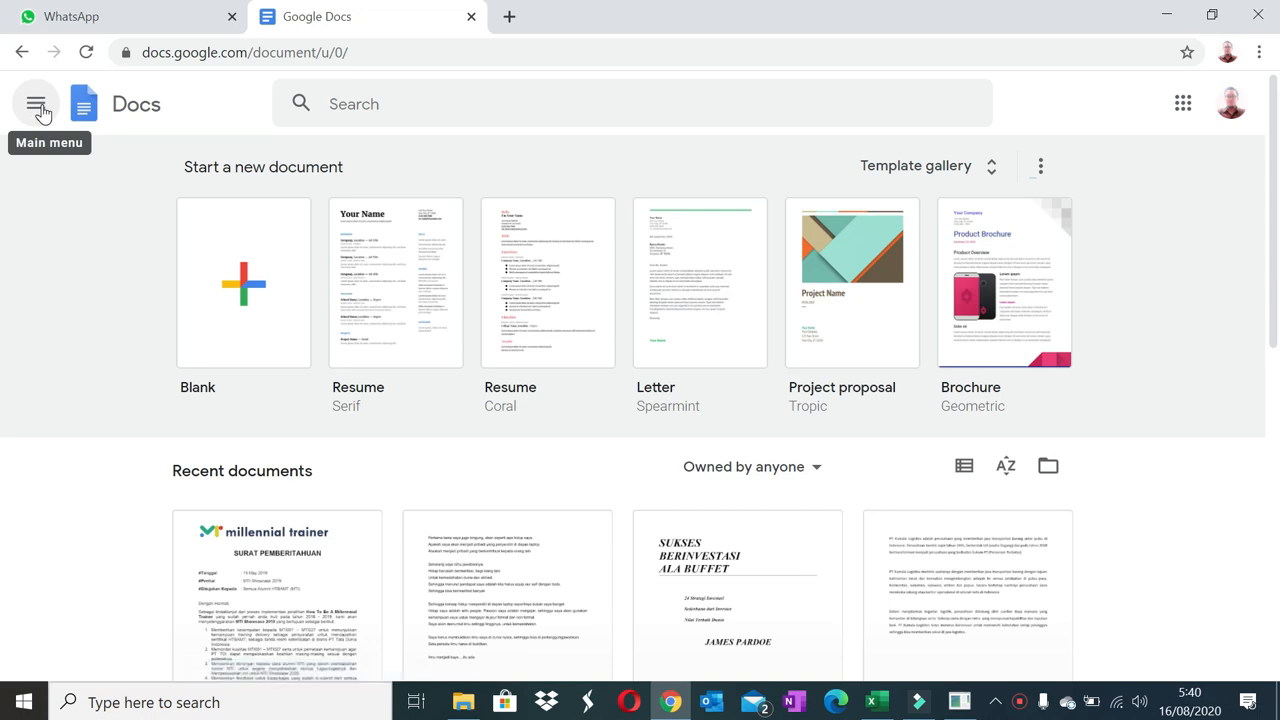
Switch from Docs to Google Sheets and create a blank spreadsheet.
click(38, 106)
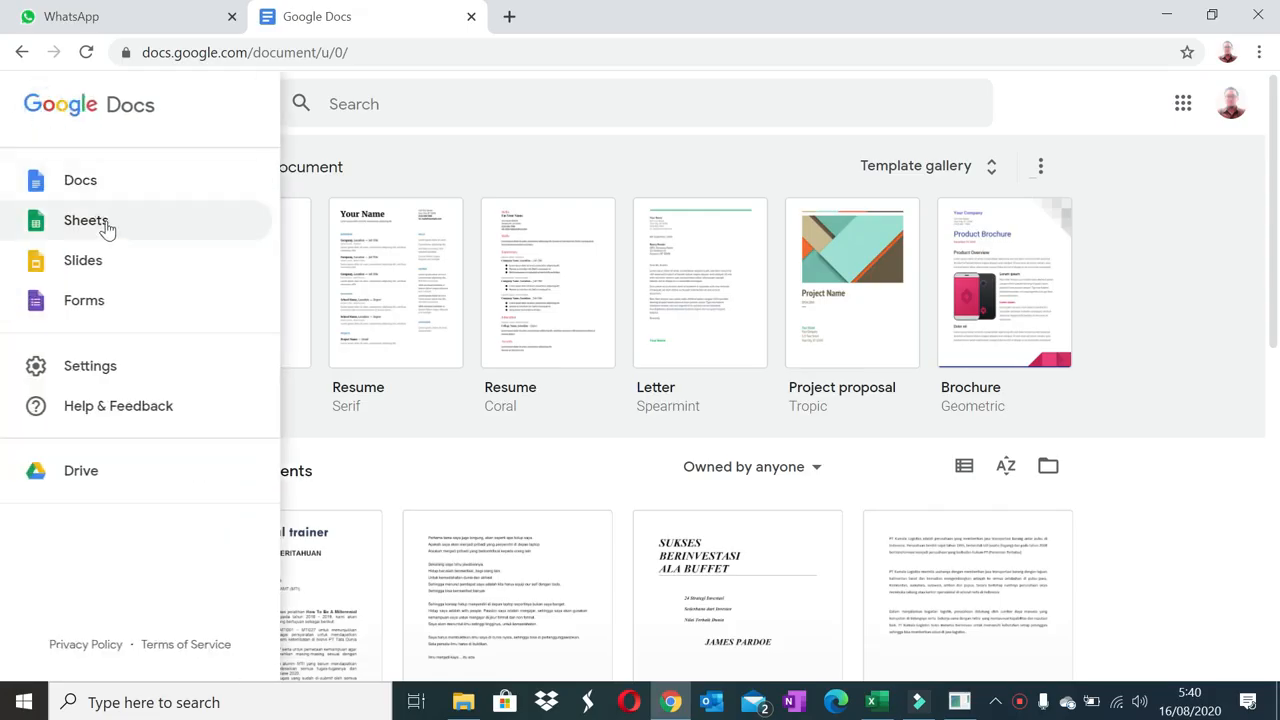
click(108, 224)
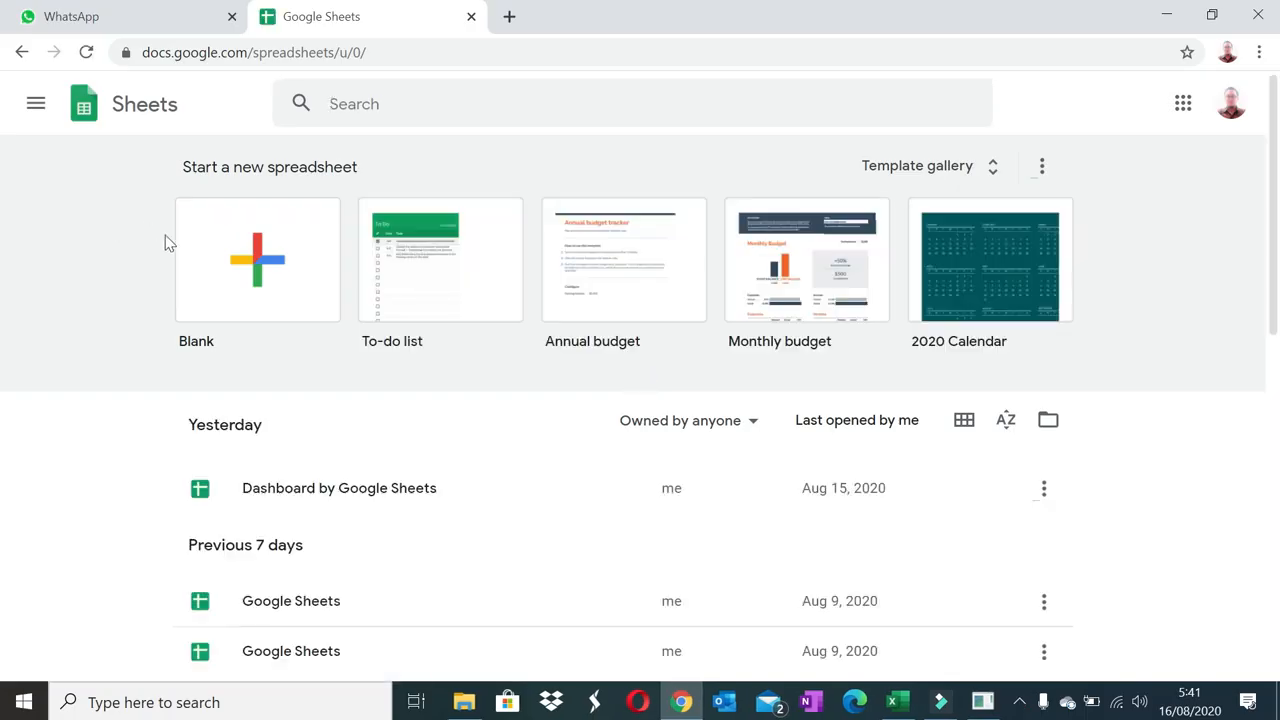
click(265, 265)
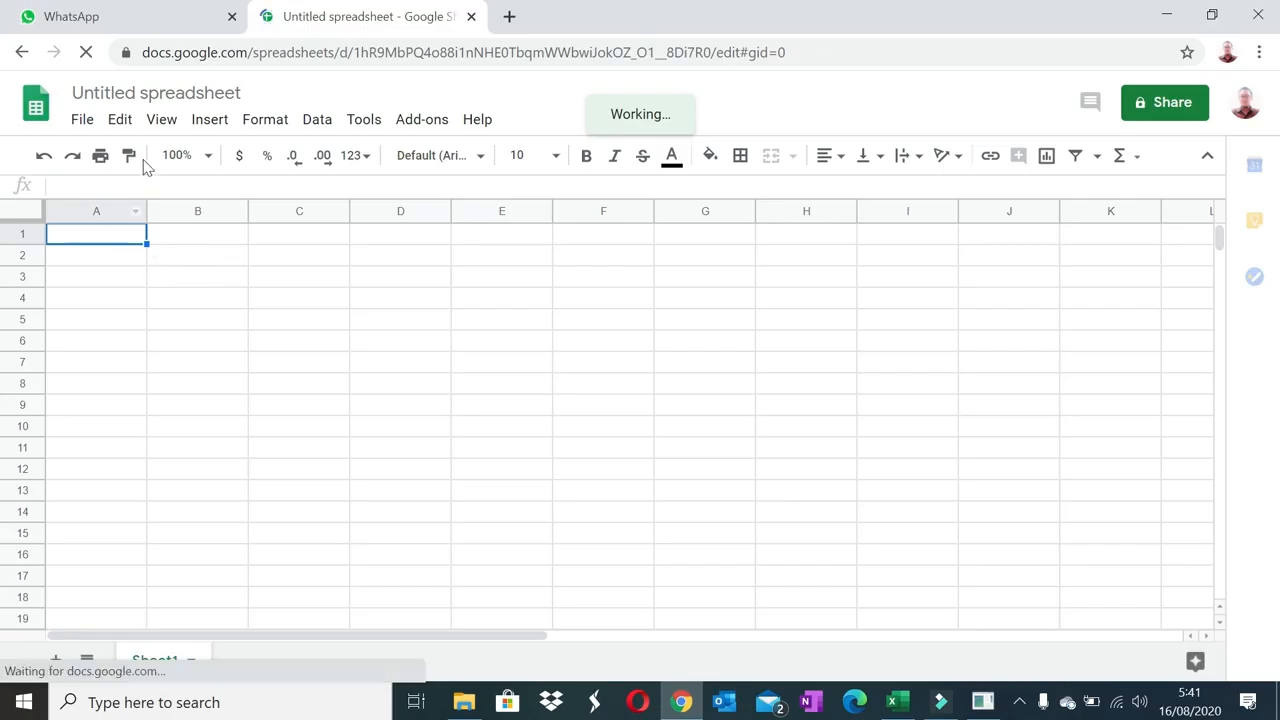
Import the file 16-08-2020.xlsx from the device's training folder with the Replace spreadsheet option.
click(82, 120)
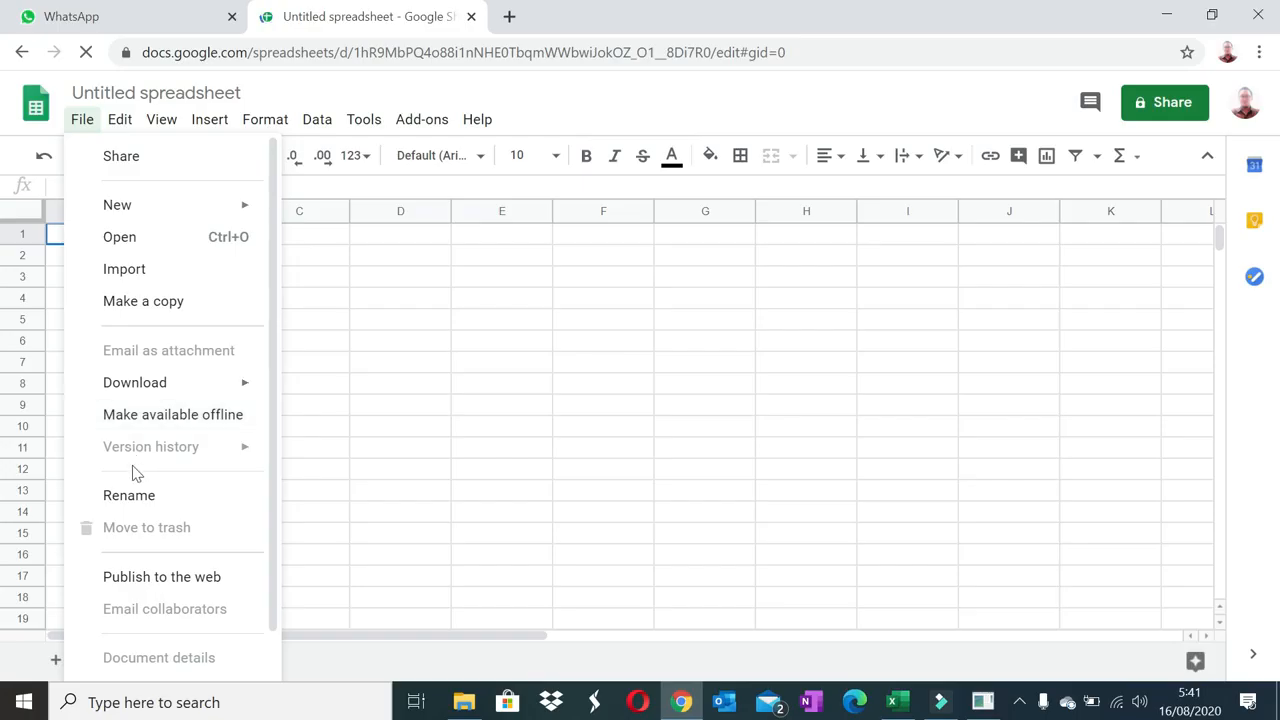
click(153, 269)
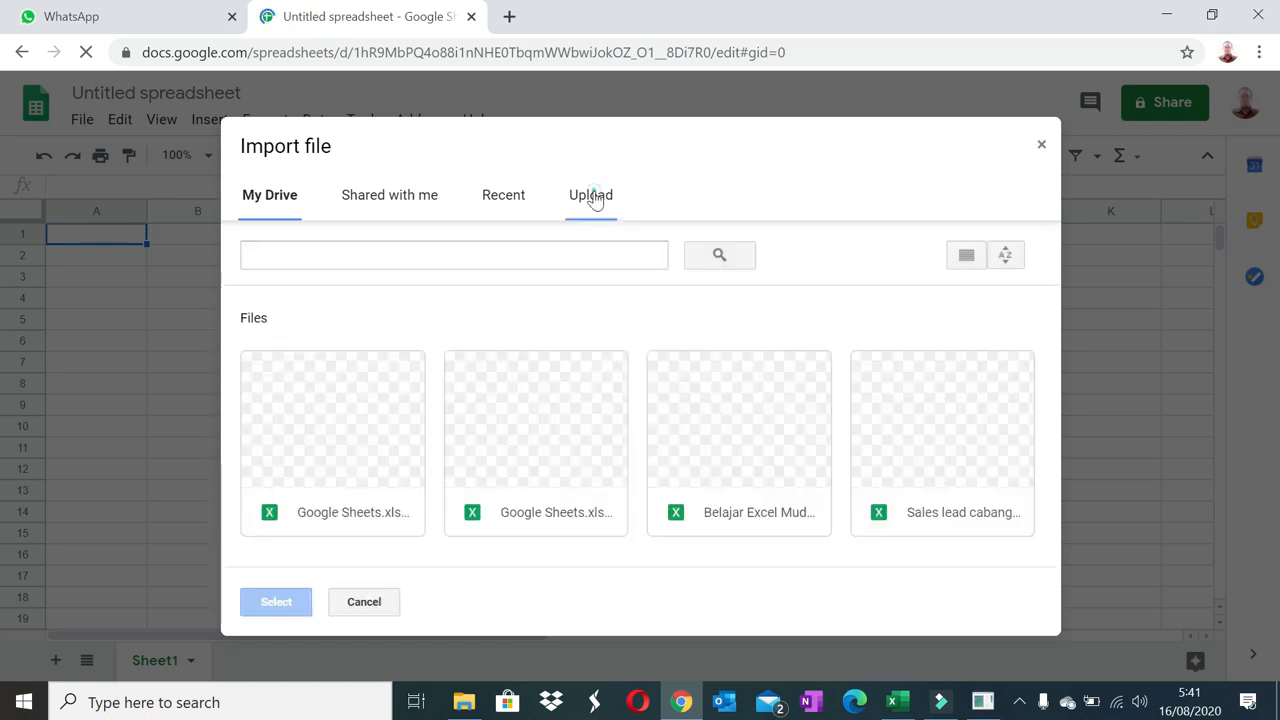
click(591, 195)
click(654, 430)
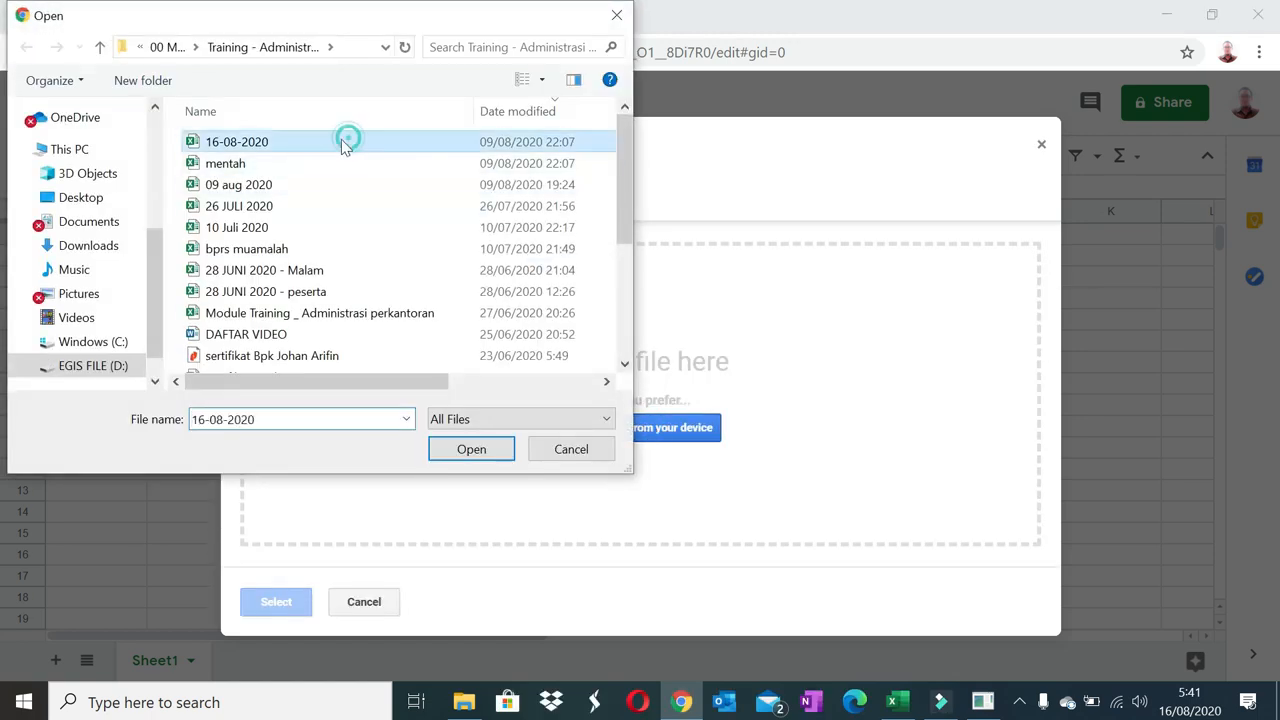
click(345, 141)
click(478, 451)
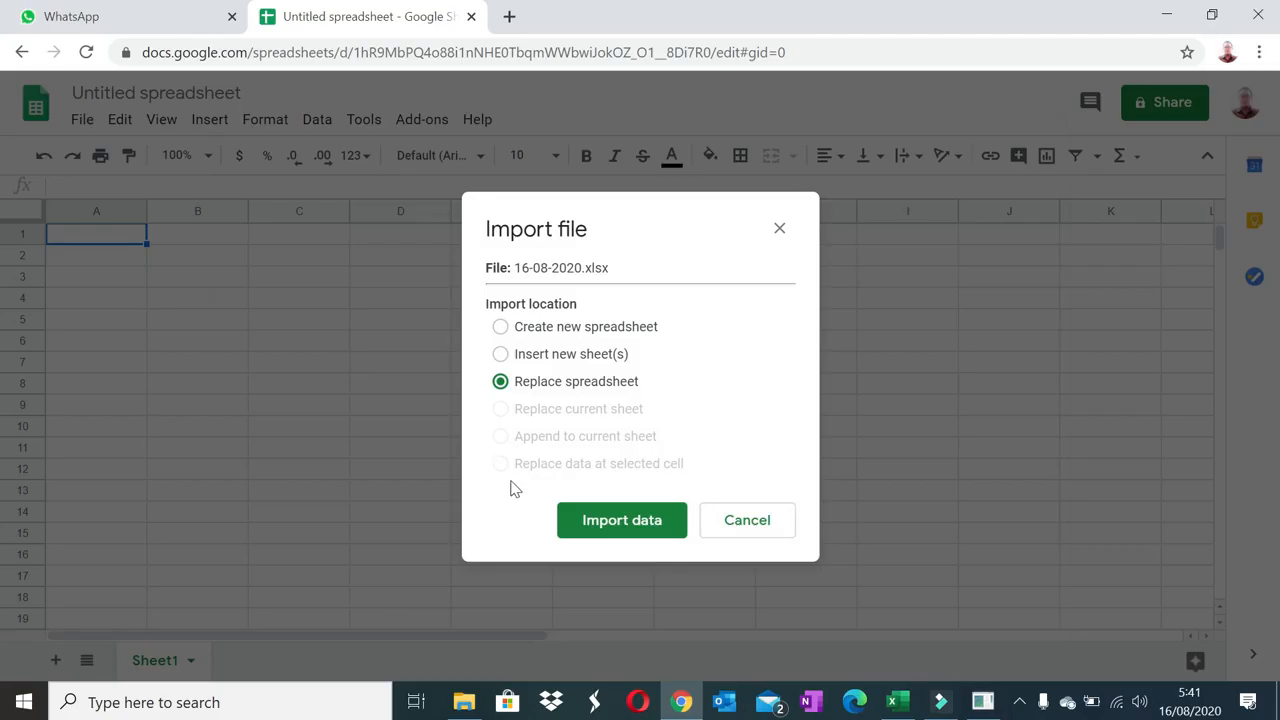
click(584, 518)
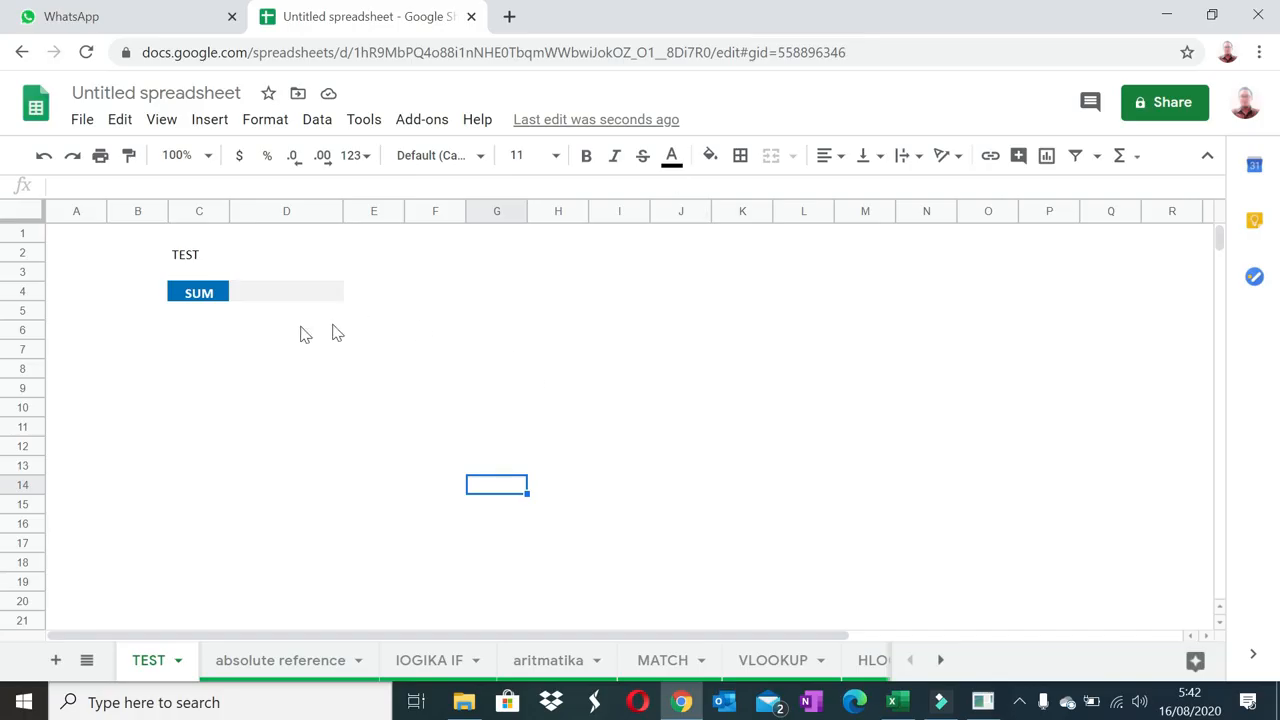
Enter the formula =sum(1,2) in cell D4 of the TEST sheet.
click(281, 278)
click(281, 296)
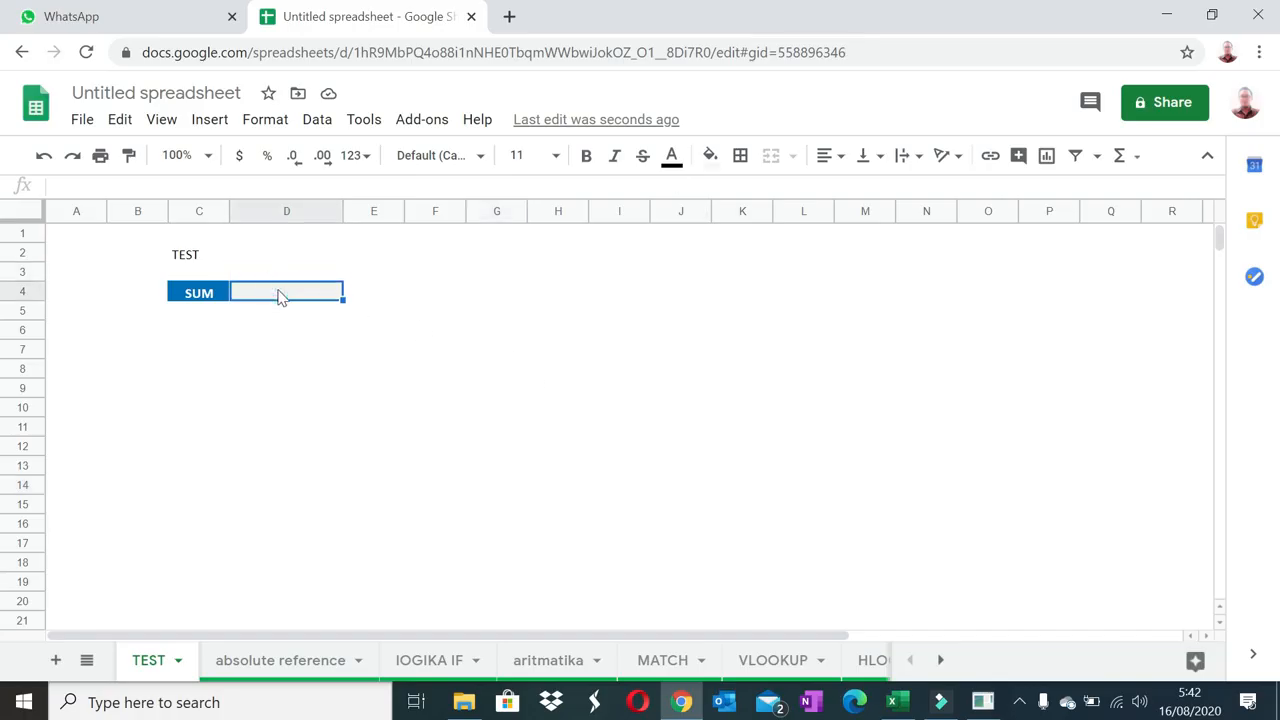
text(=sum)
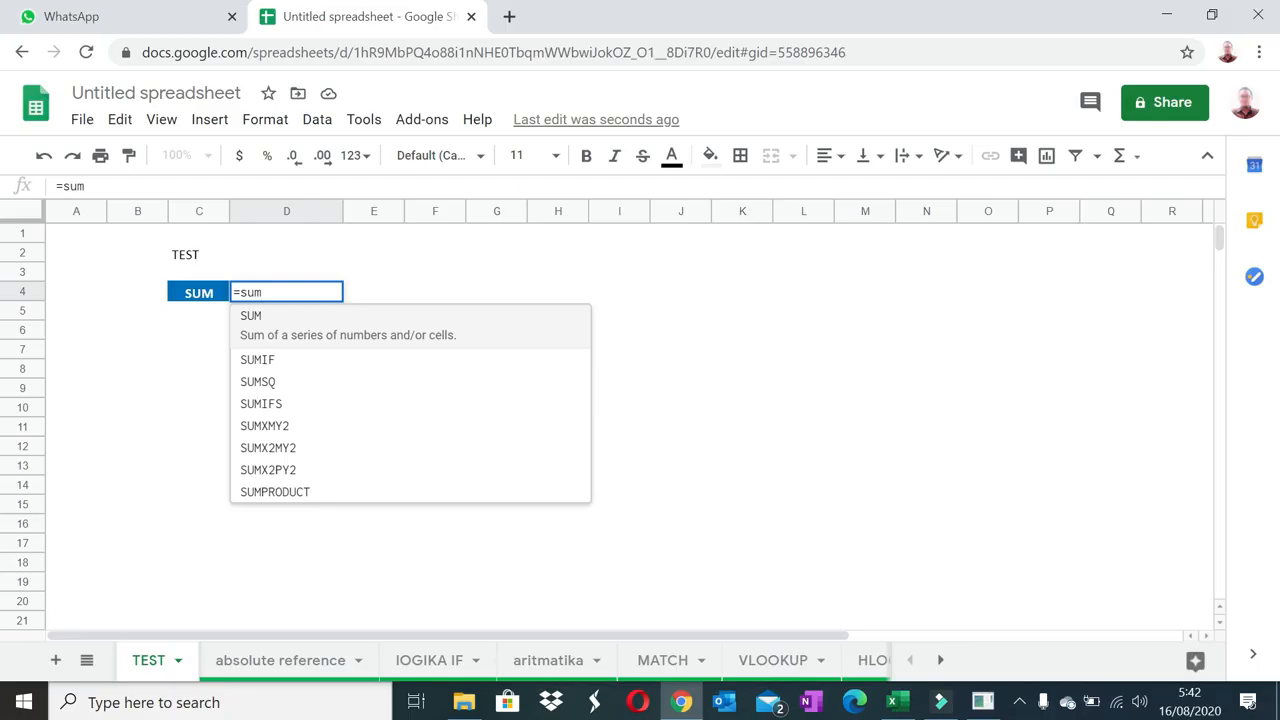
text((1,2)
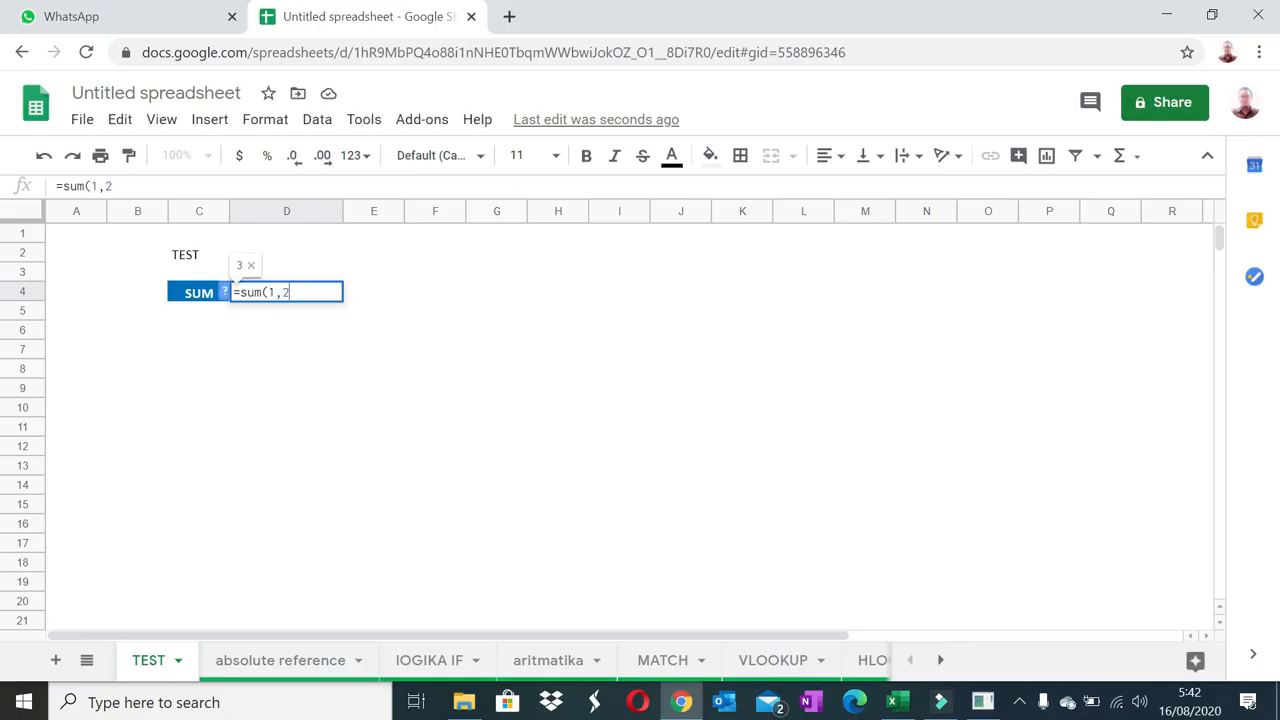
text())
key(Return)
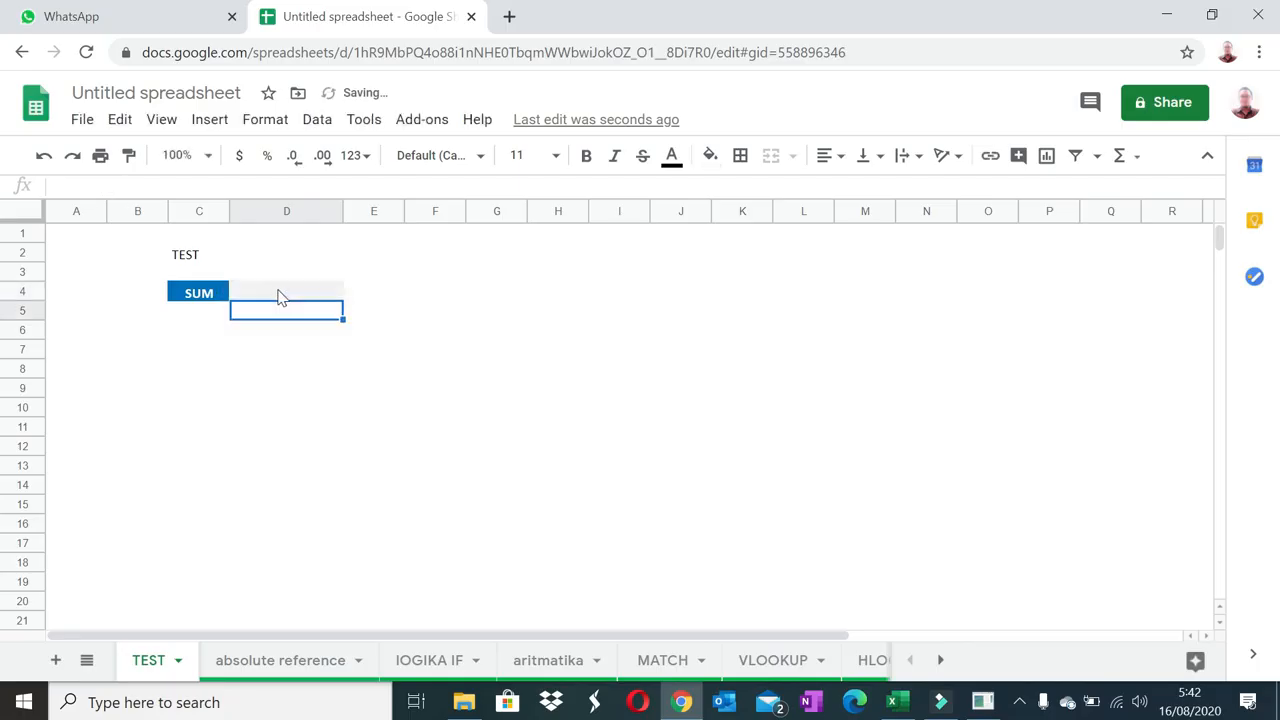
Try a semicolon as the argument separator in D4's SUM formula, and put the comma back.
click(322, 295)
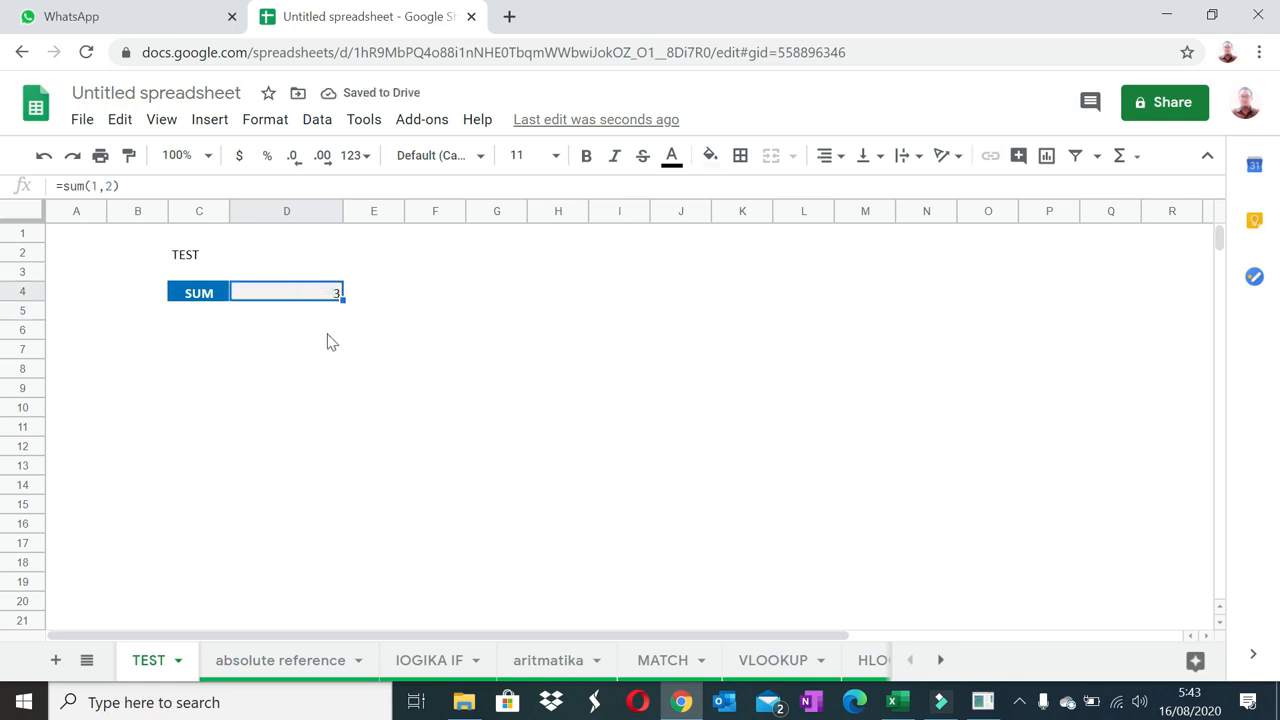
click(310, 287)
click(315, 290)
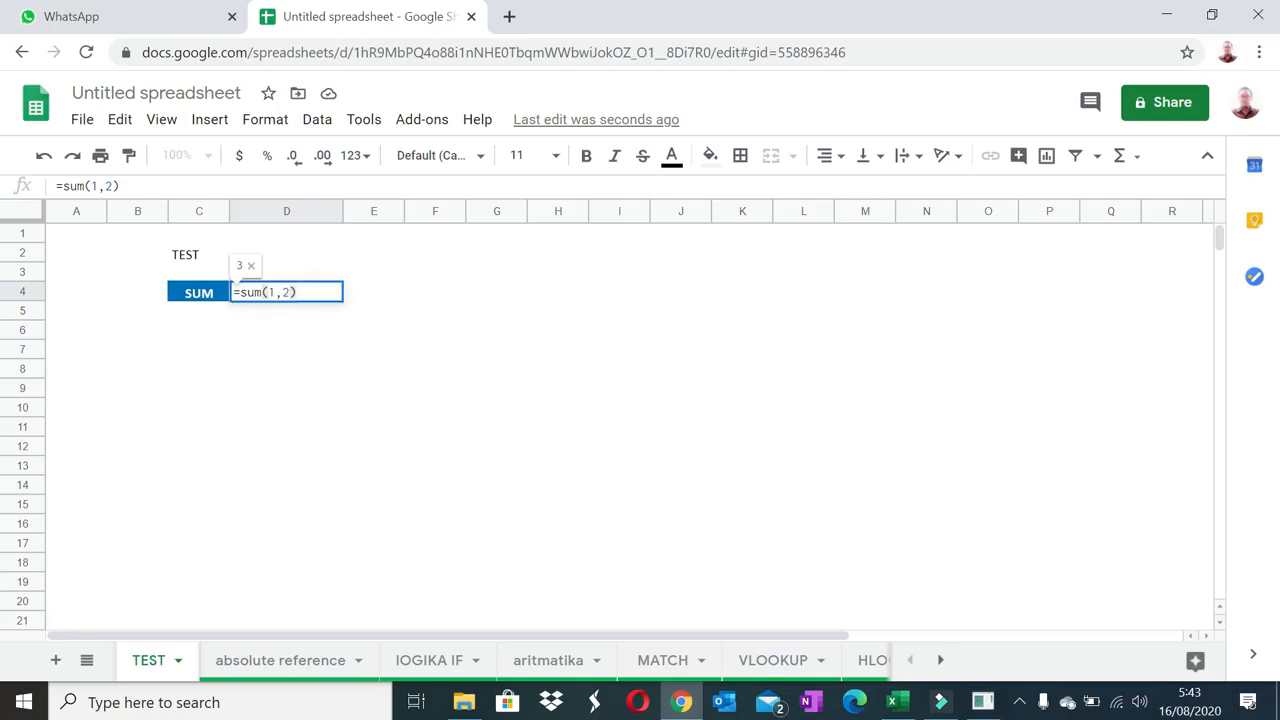
click(277, 291)
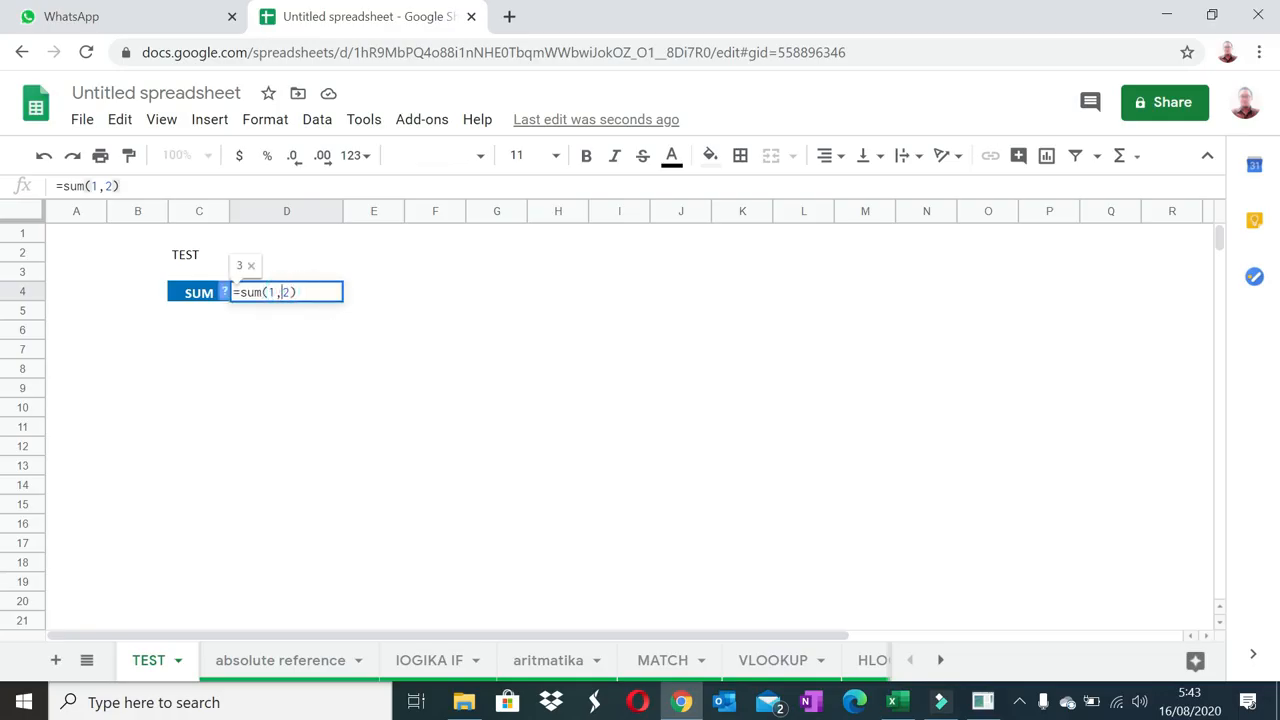
key(BackSpace)
text(;)
key(BackSpace)
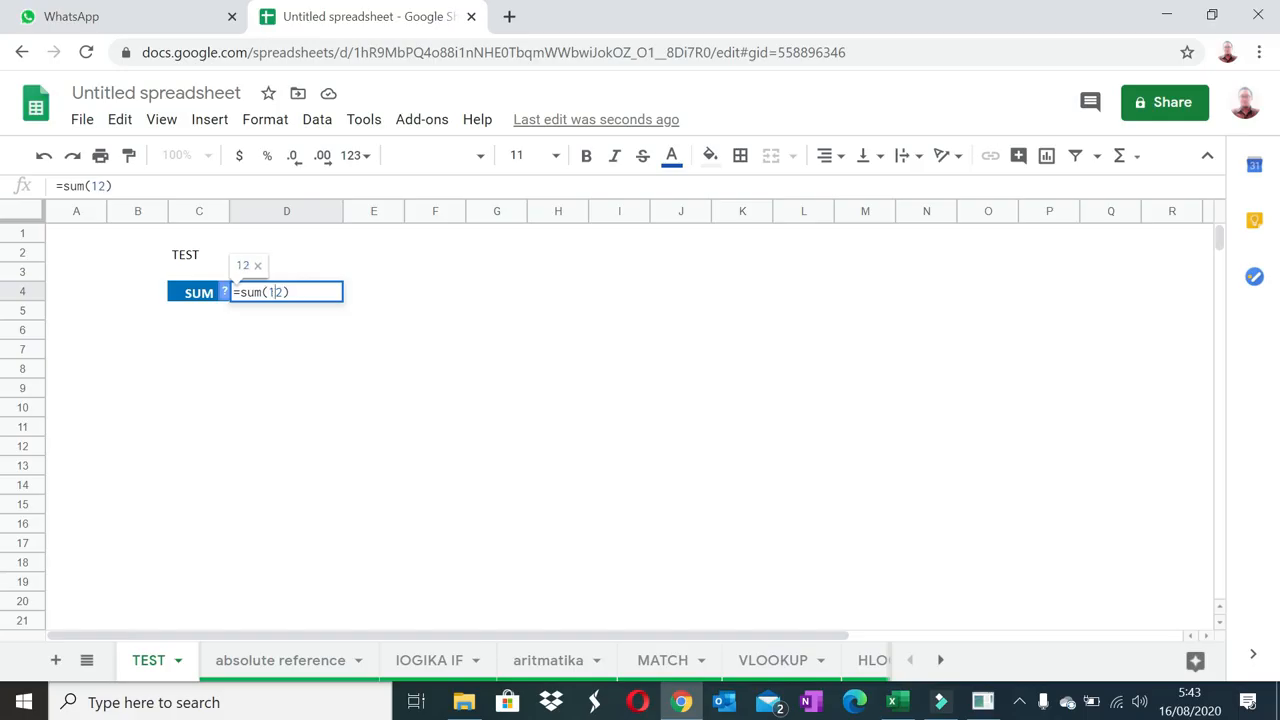
text(,)
key(Return)
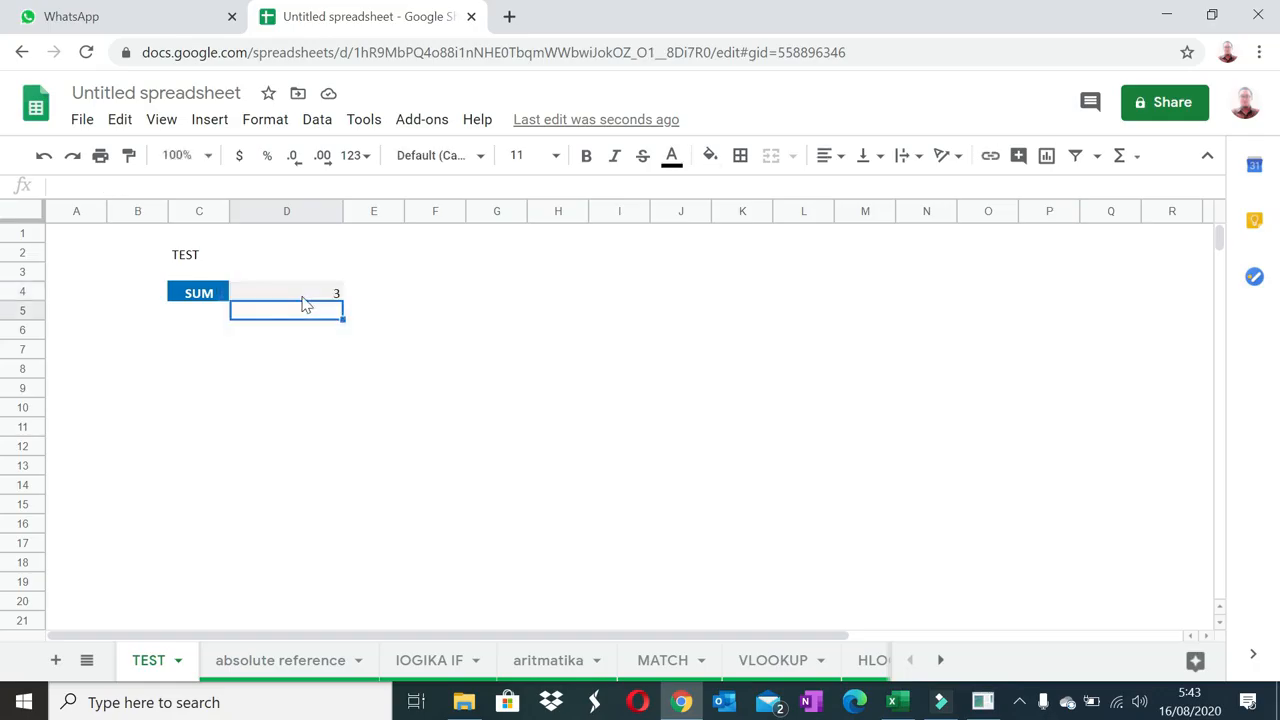
On the absolute reference sheet, enter =C4*D4 as the first Balok row's volume in cell E4.
click(297, 662)
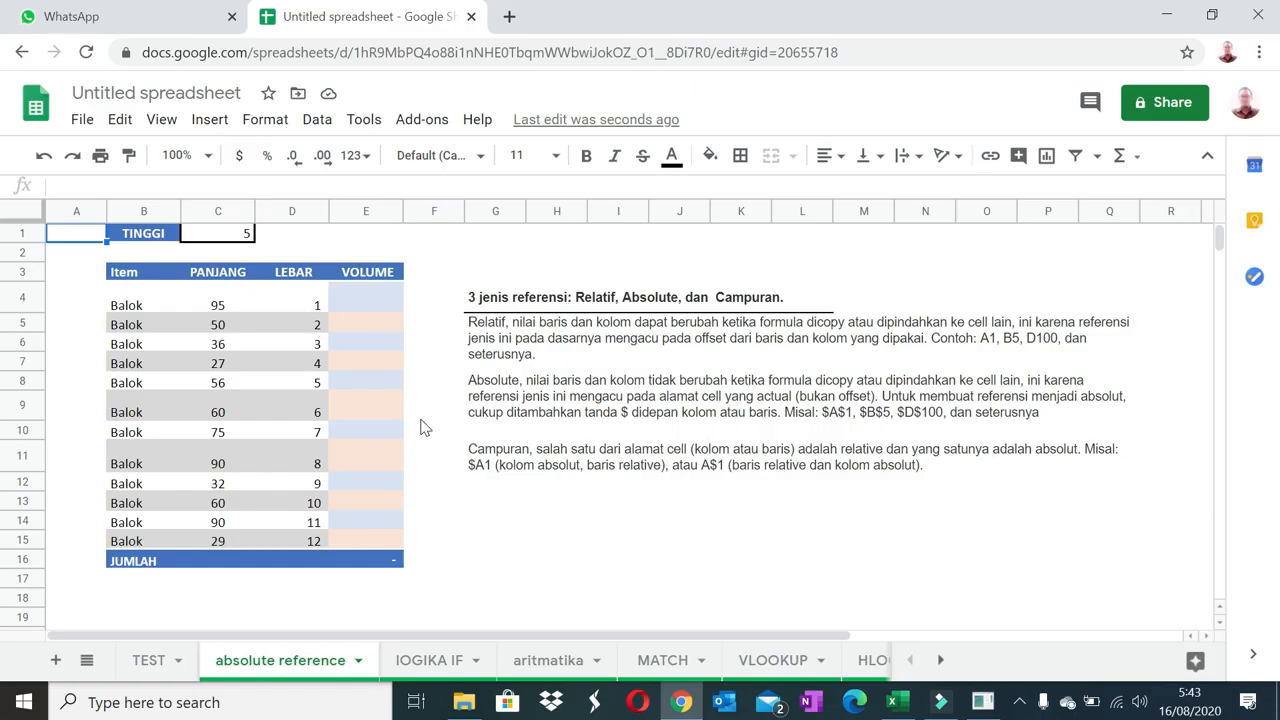
click(346, 308)
text(=)
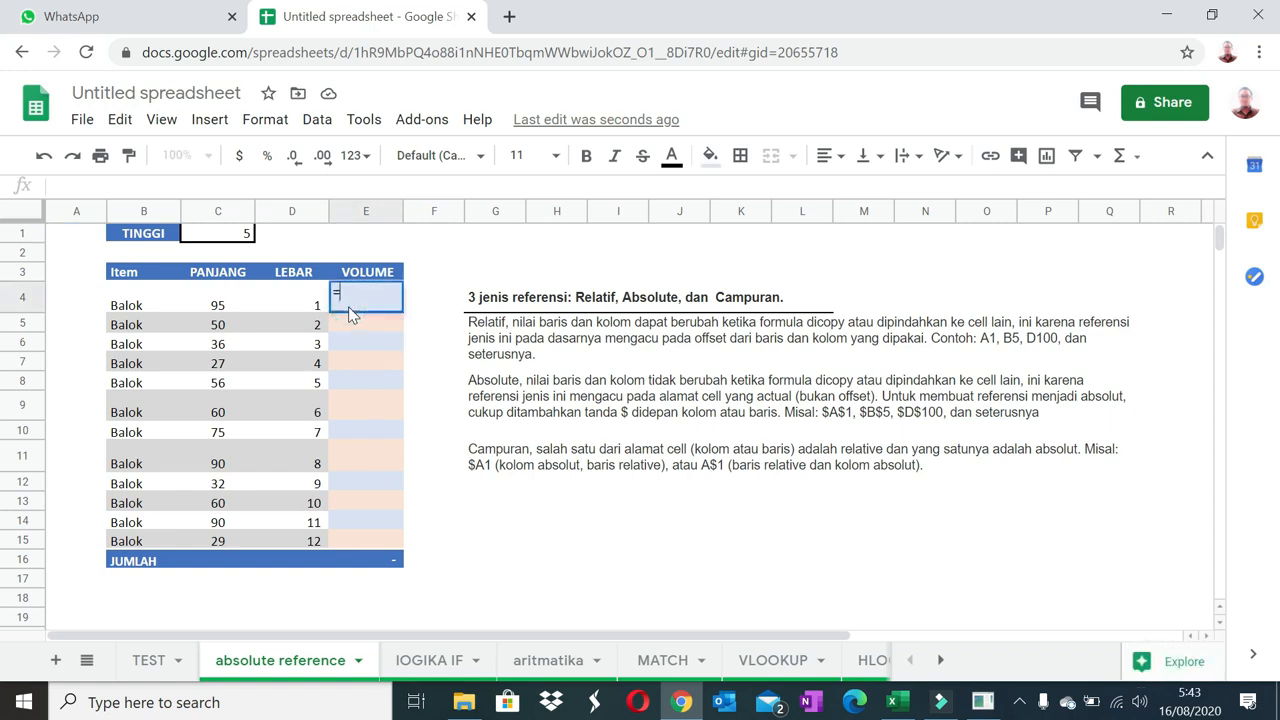
click(229, 307)
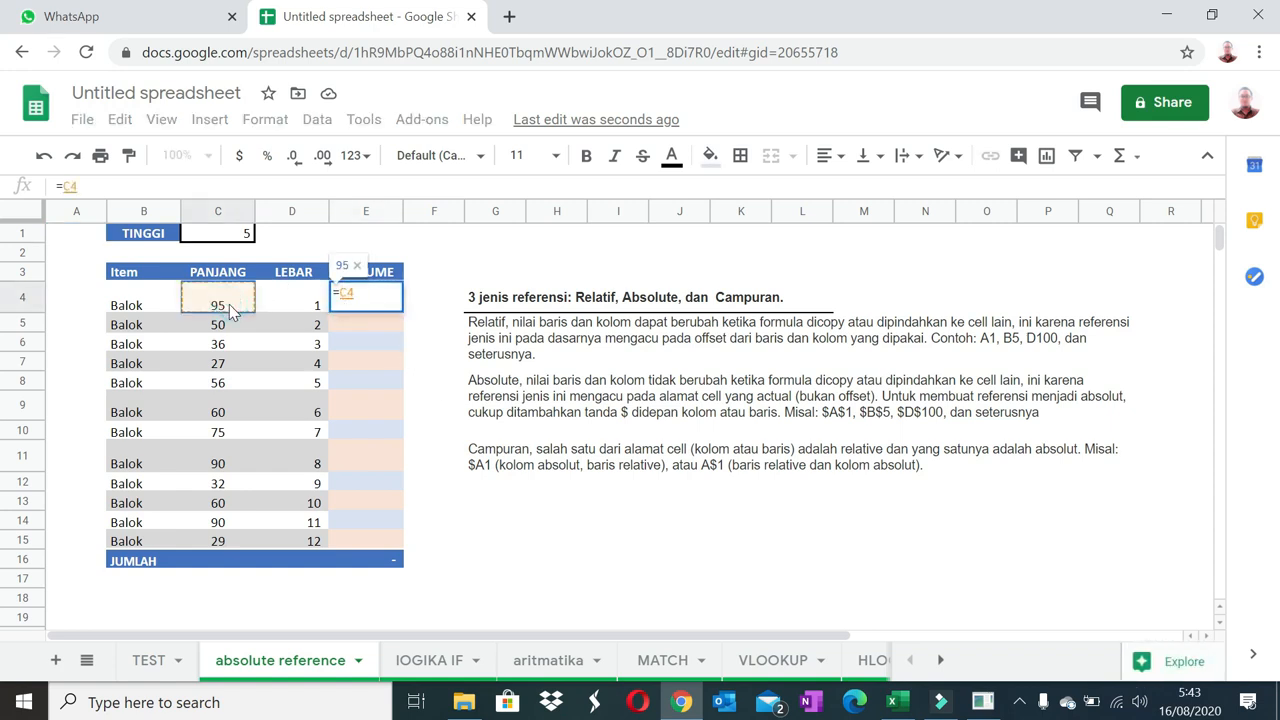
text(*)
click(312, 308)
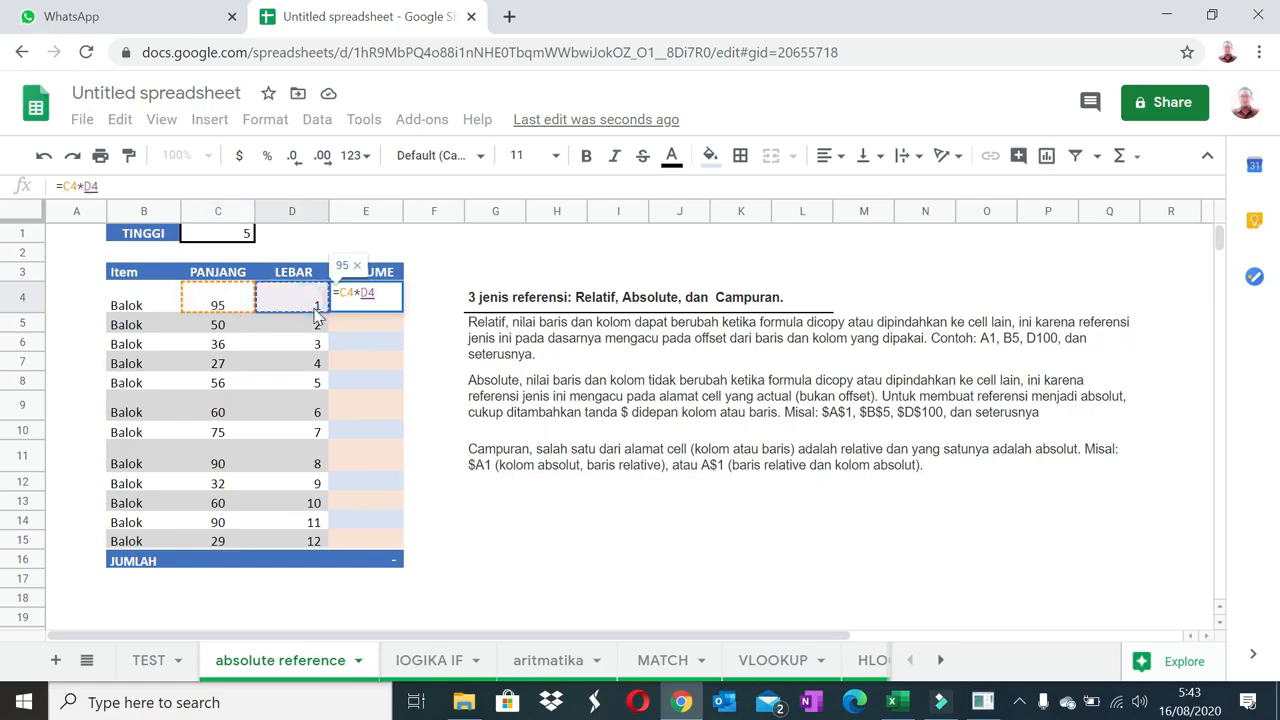
key(Return)
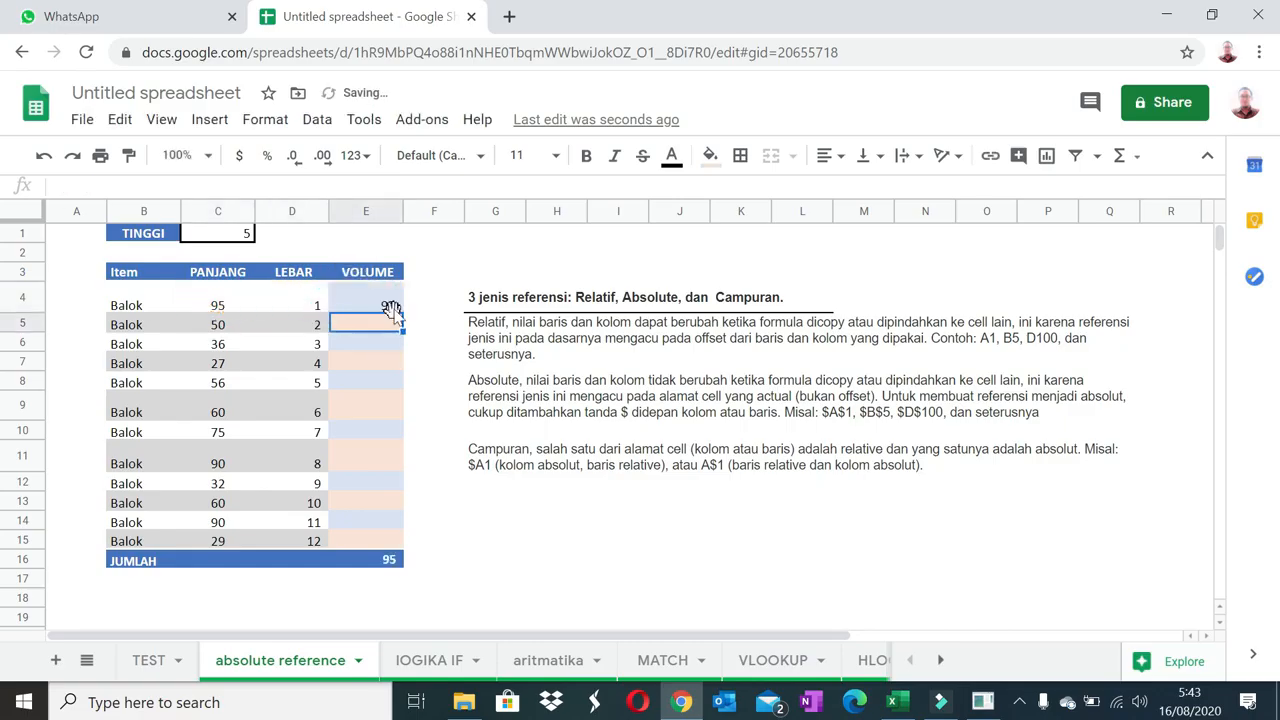
Copy the volume formula from E4 and paste only the formula into E5:E8.
click(391, 310)
key(ctrl+c)
drag(376, 329, 388, 392)
right_click(388, 392)
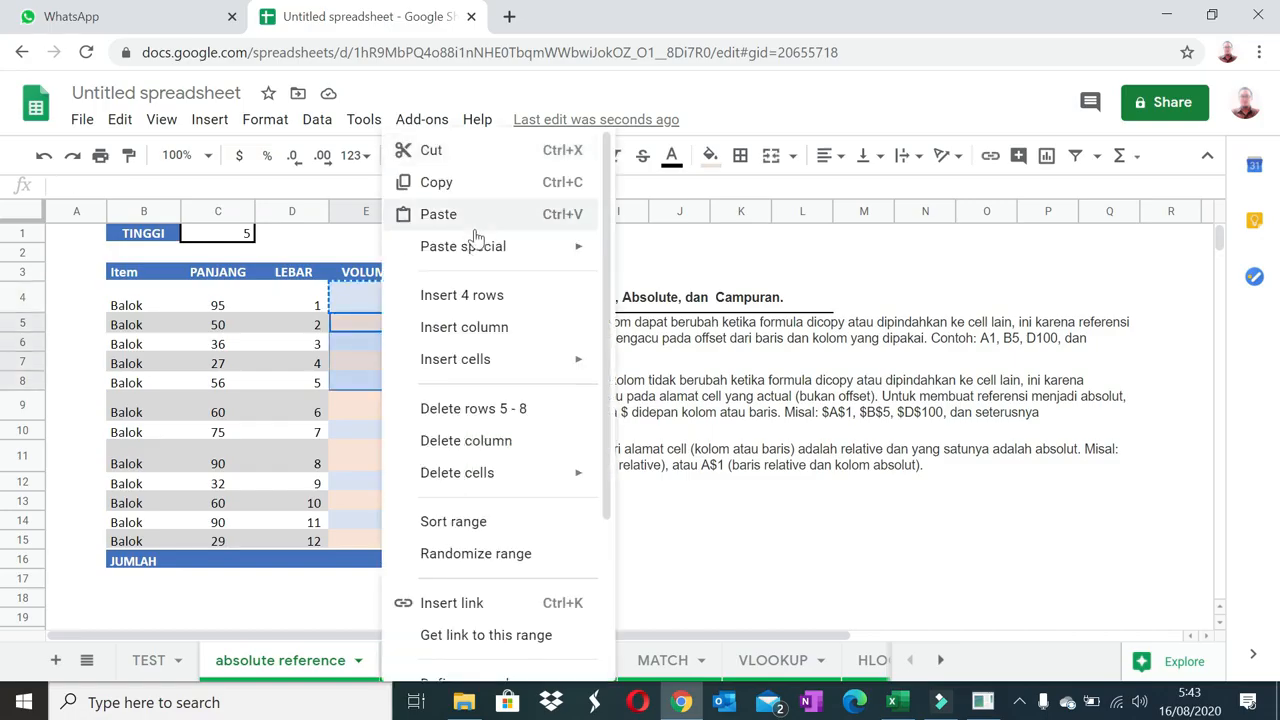
mouse_move(492, 256)
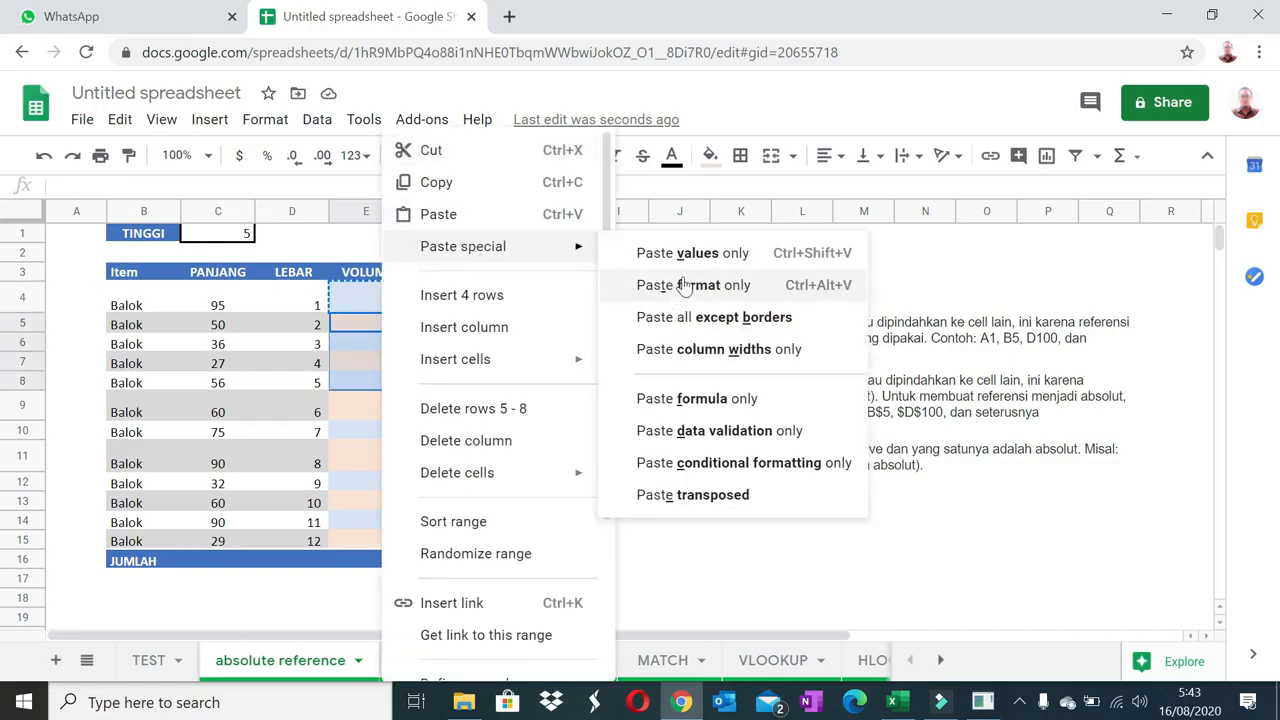
click(724, 399)
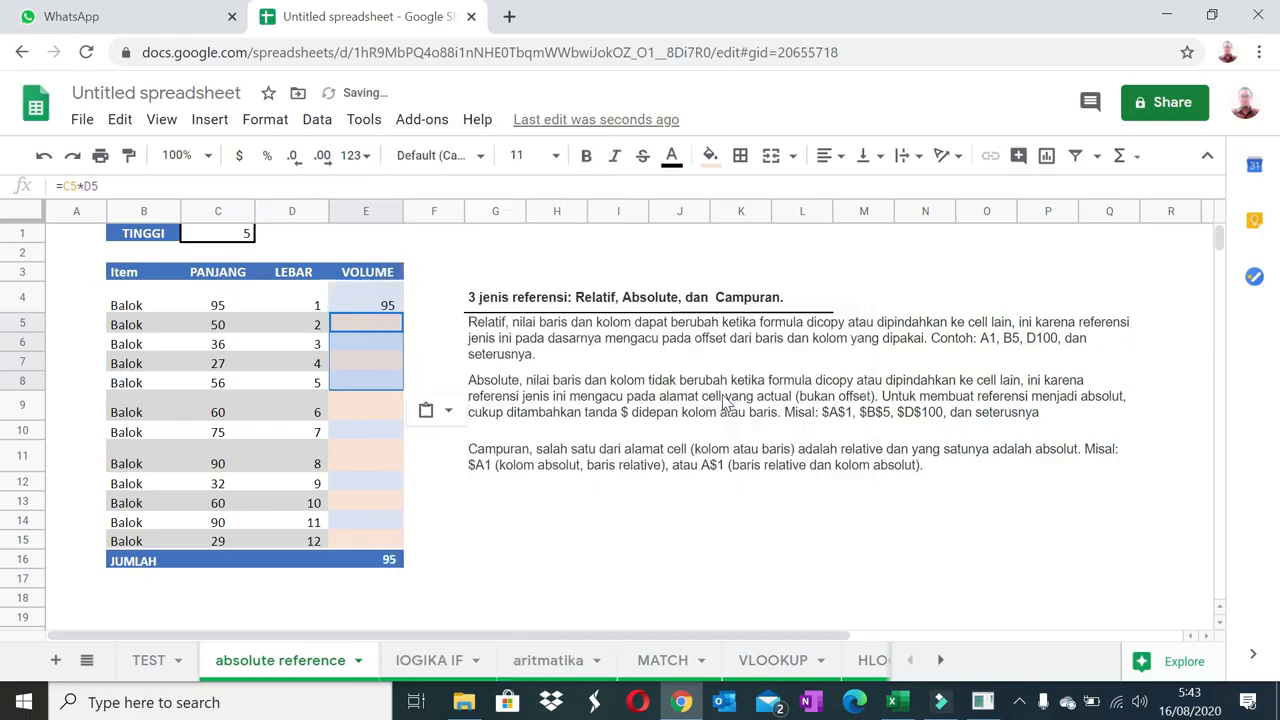
Inspect the cell references in the pasted volume formulas in E5 and E8.
click(368, 326)
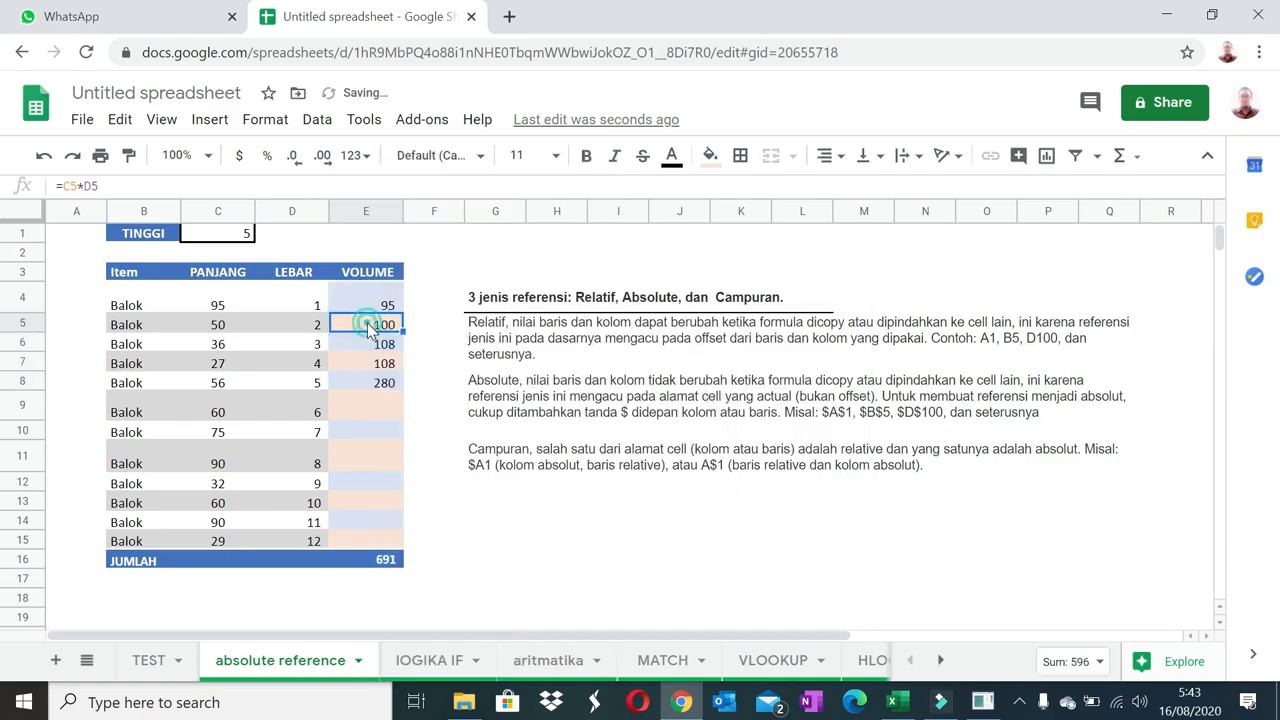
double_click(368, 326)
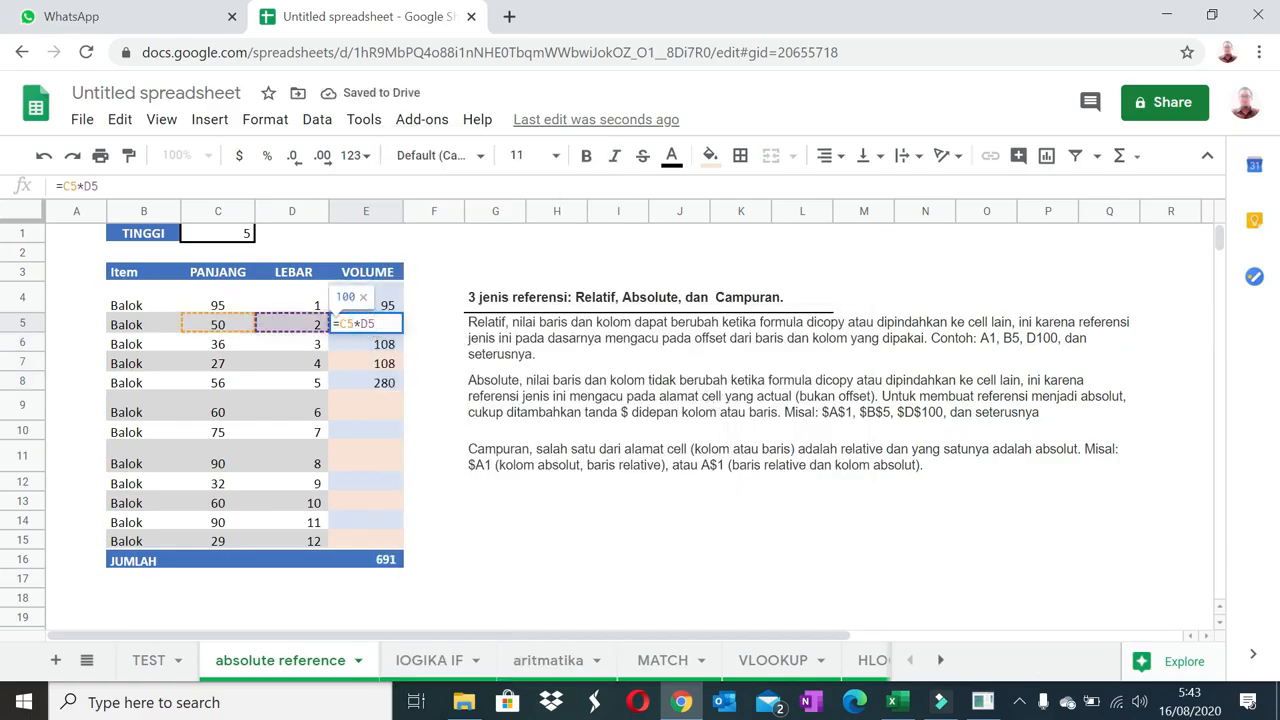
key(Escape)
double_click(378, 383)
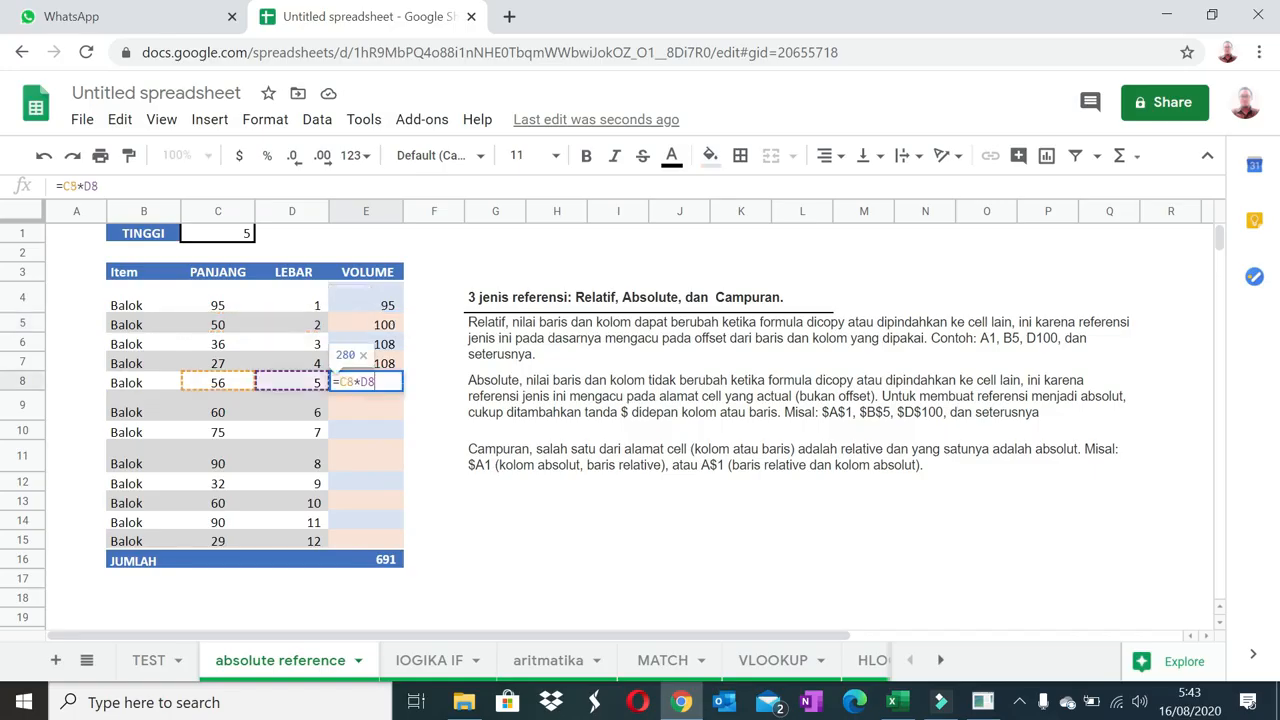
key(Escape)
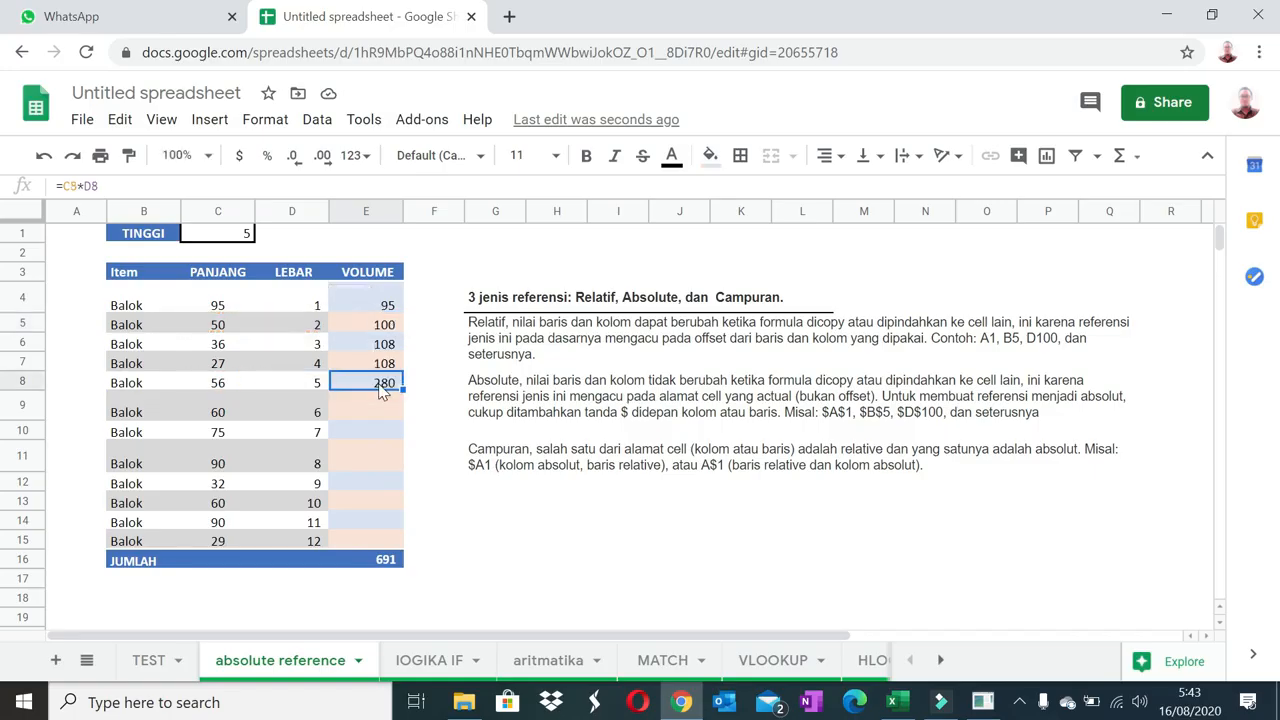
Extend the first Balok row's volume formula in E4 to include the height: =C4*D4*C1.
click(376, 303)
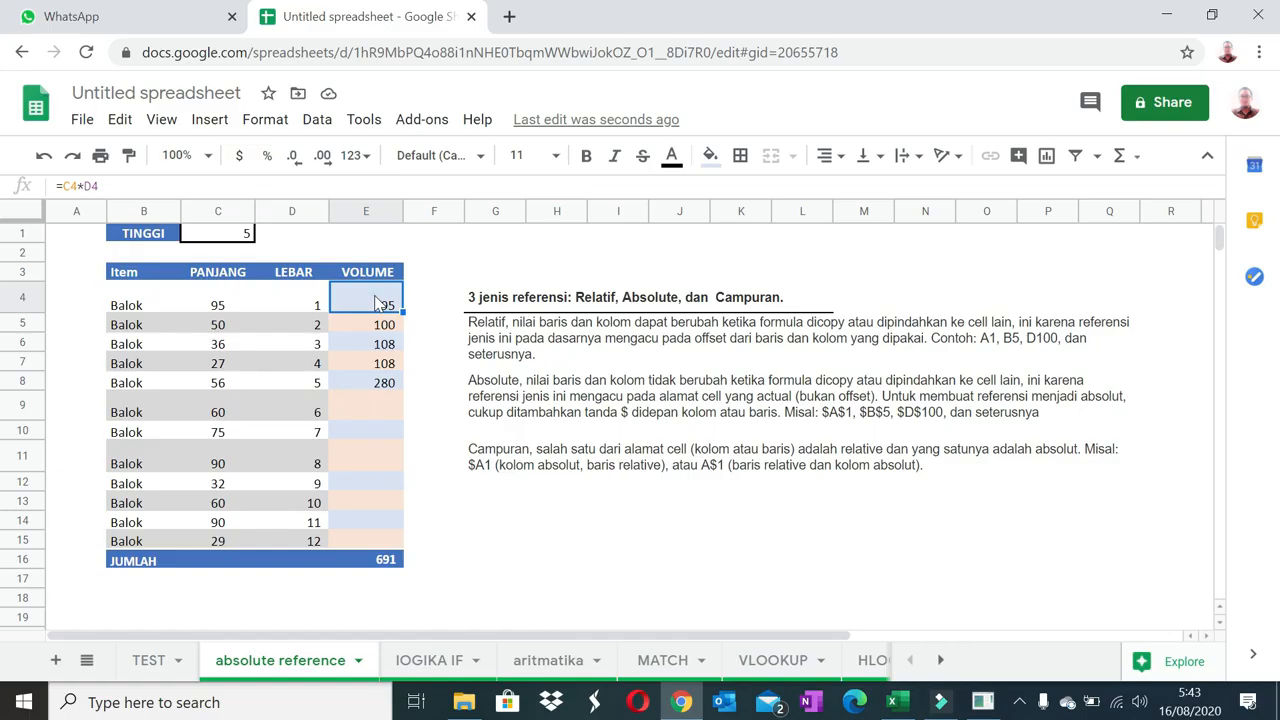
double_click(376, 303)
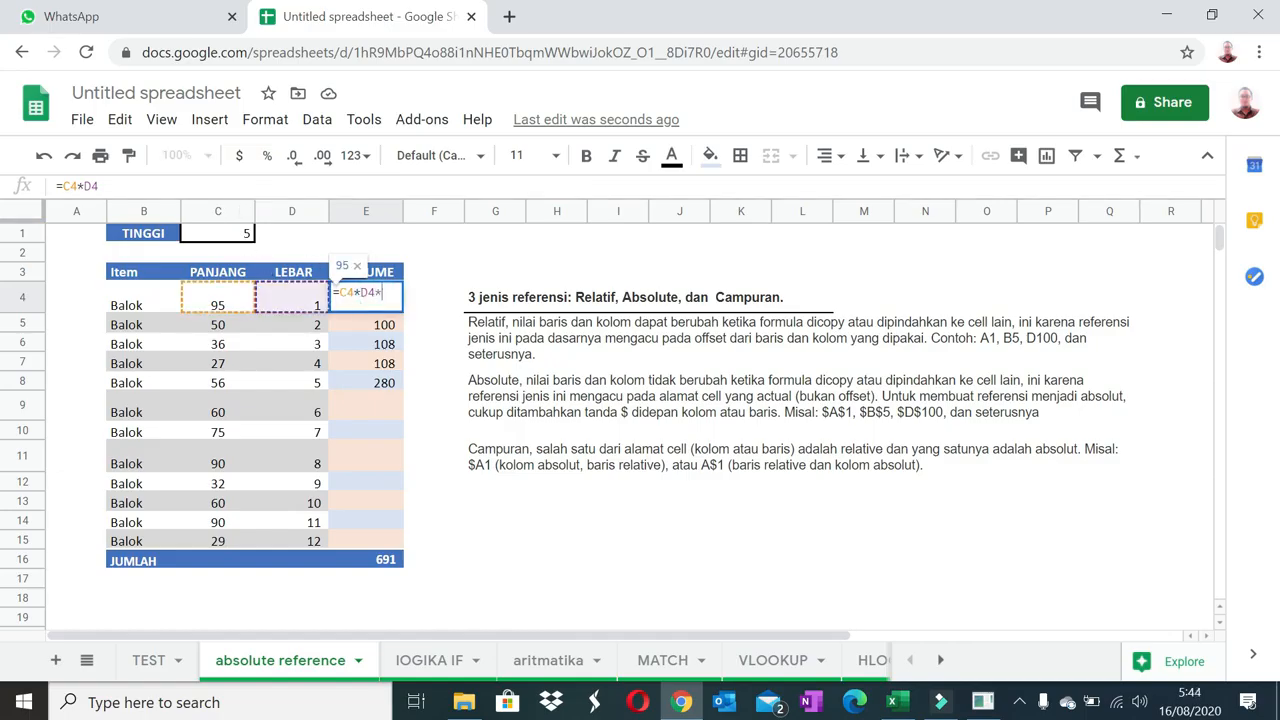
text(*)
click(213, 240)
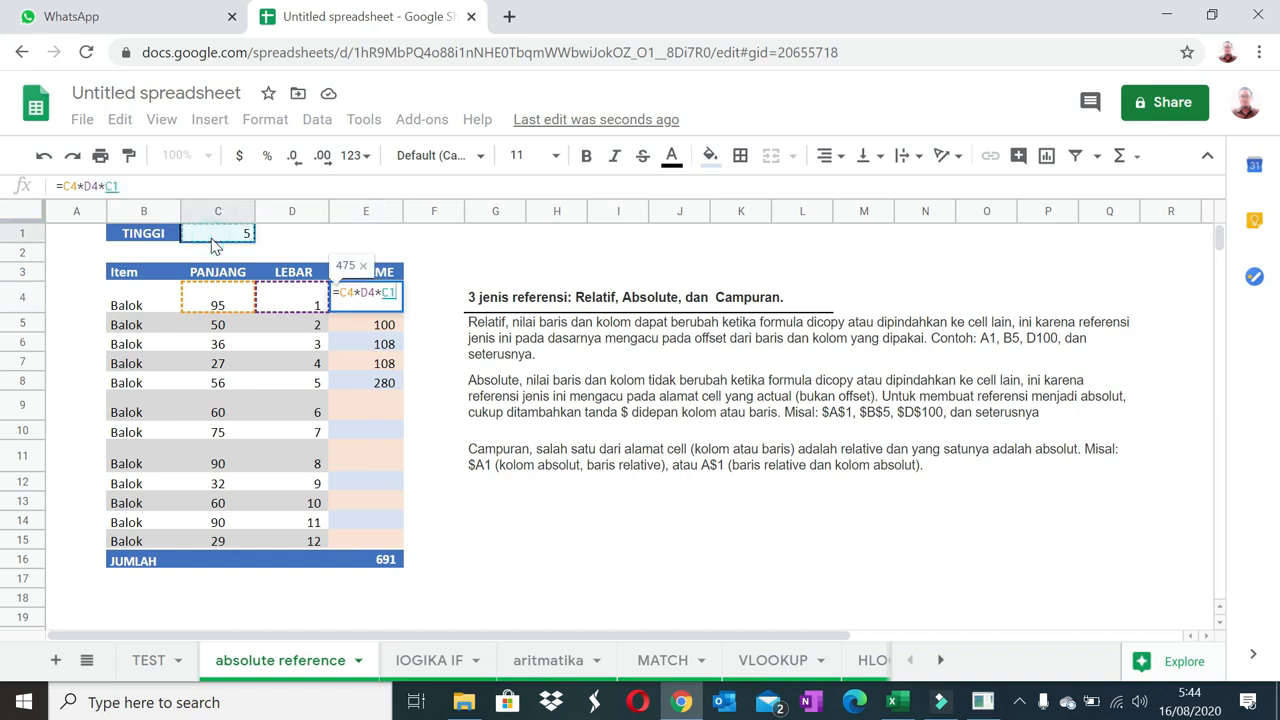
key(Return)
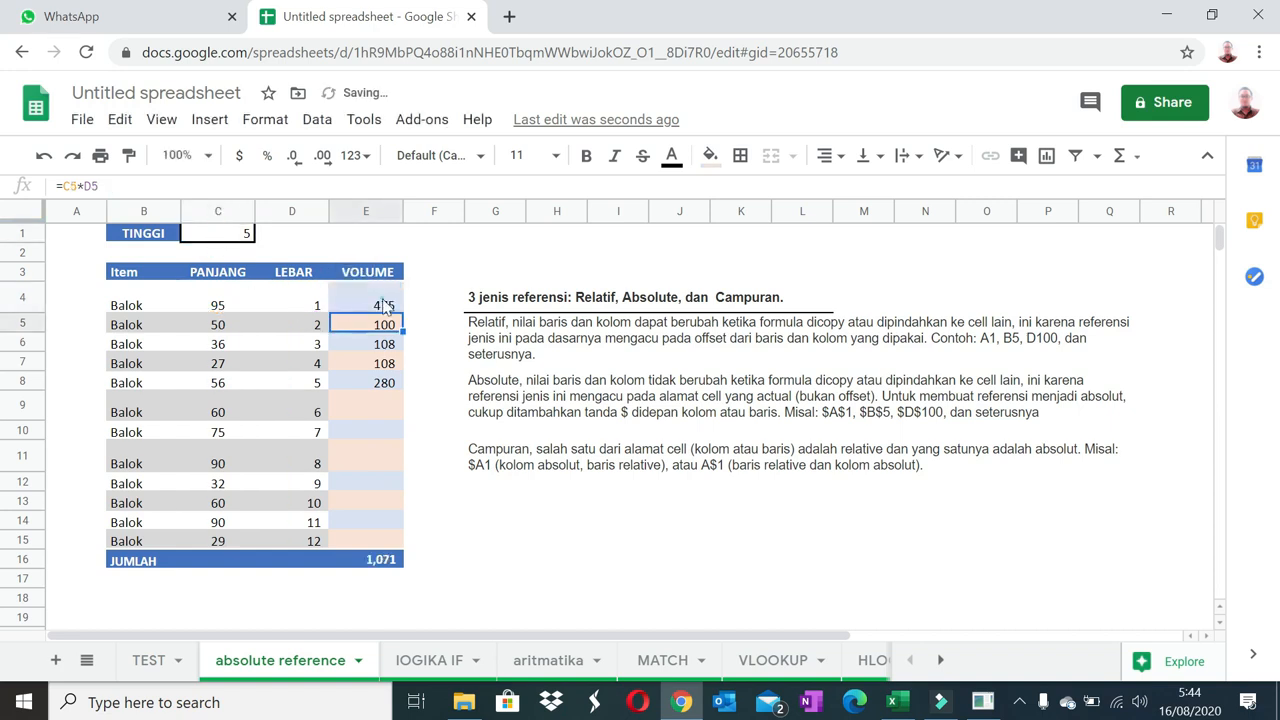
Copy the three-factor volume formula from E4 and paste only the formula into E5:E8.
click(385, 305)
key(ctrl+c)
drag(386, 325, 395, 386)
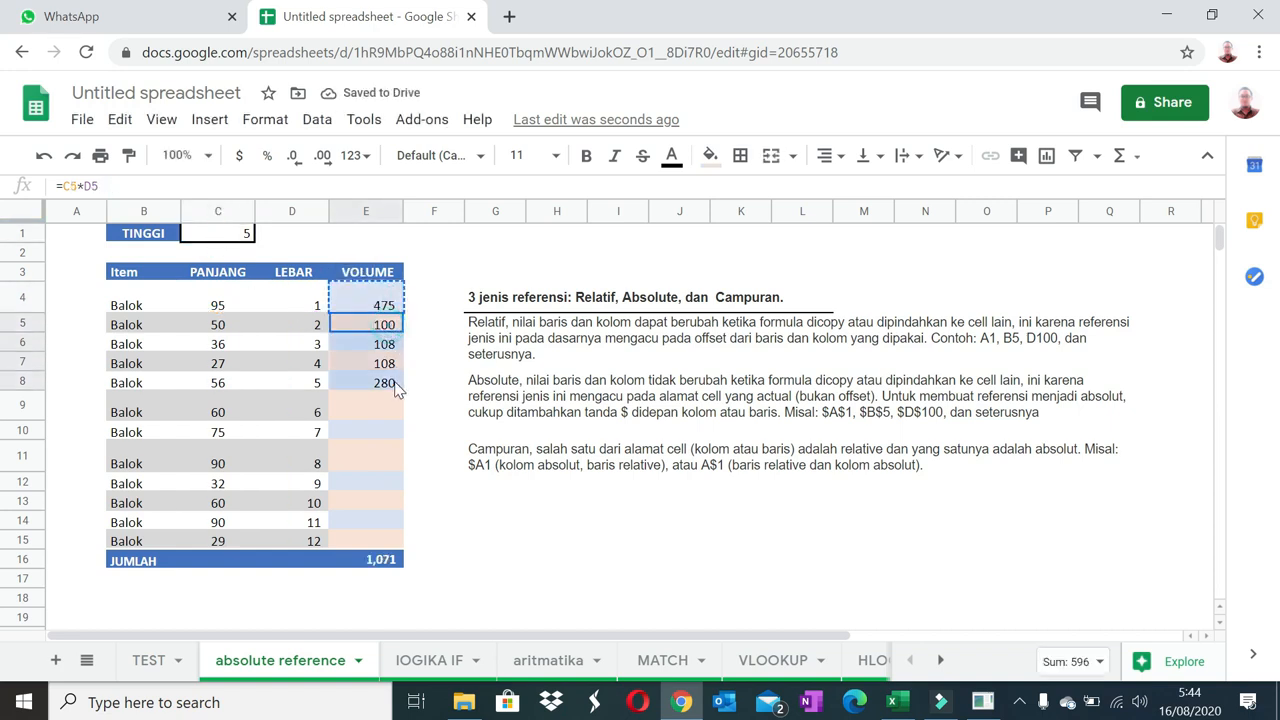
right_click(395, 388)
mouse_move(545, 250)
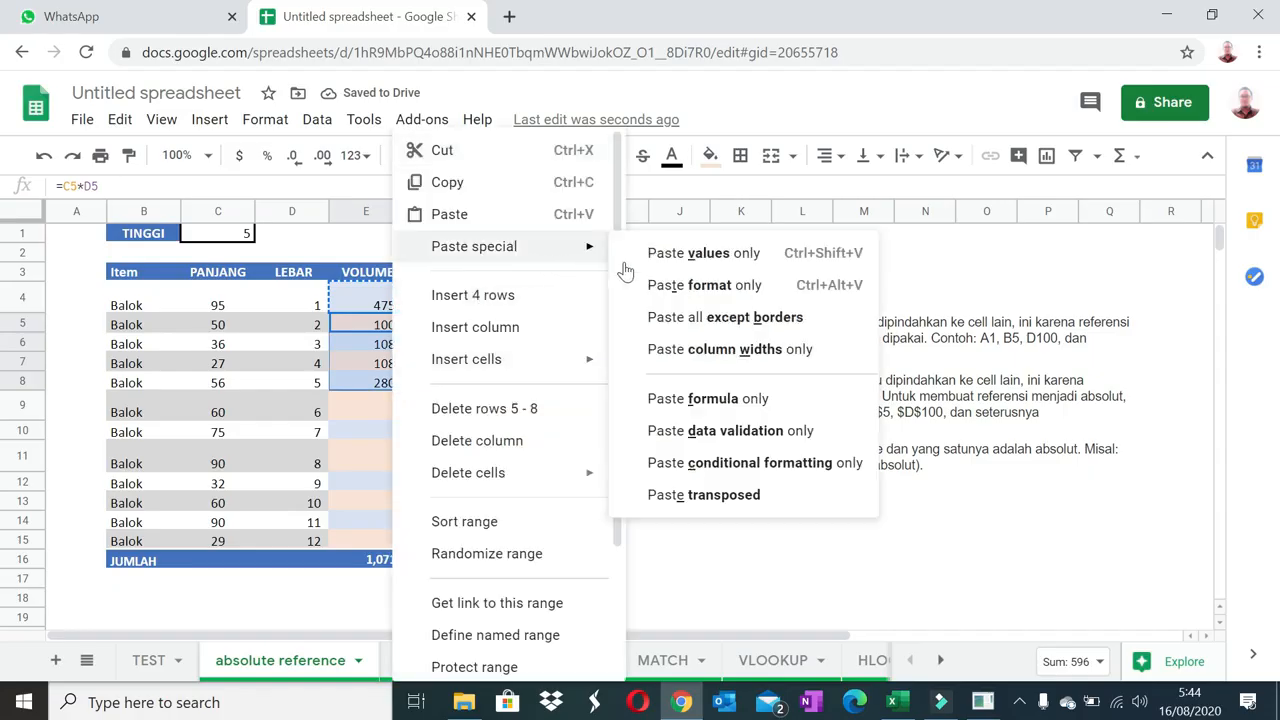
click(737, 399)
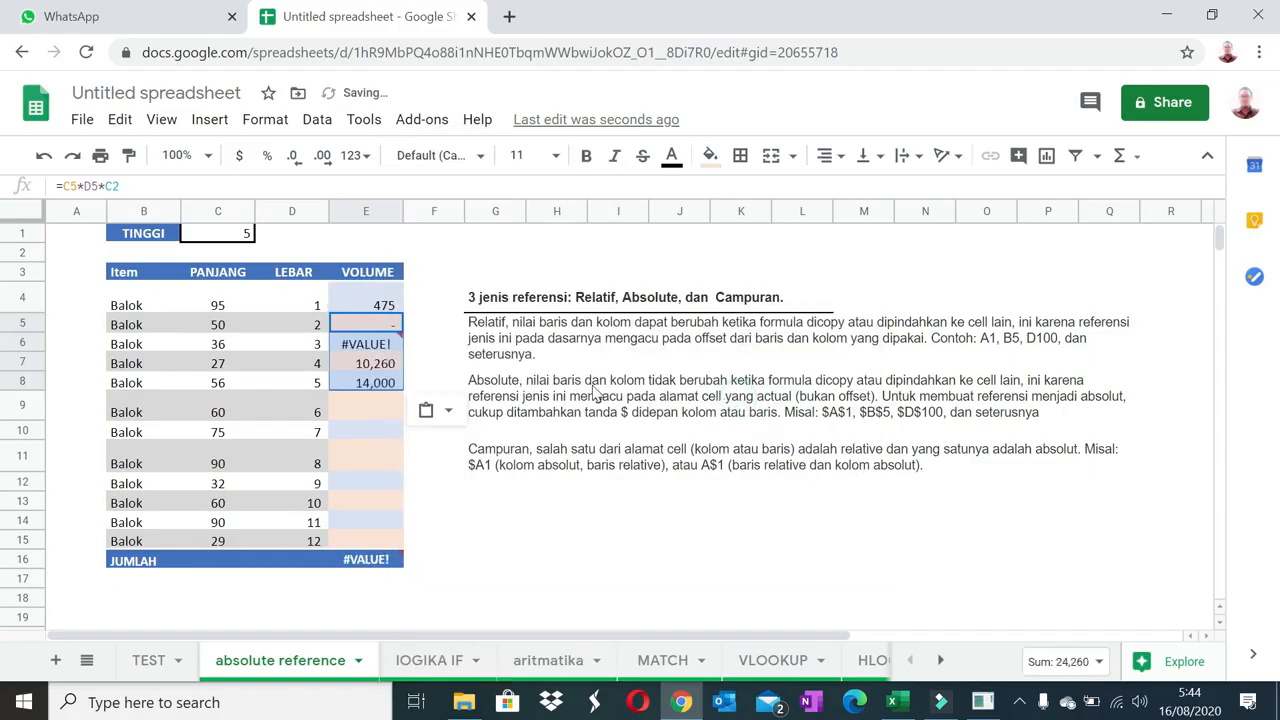
Inspect the cell references in the pasted volume formula in E6.
click(368, 344)
double_click(368, 344)
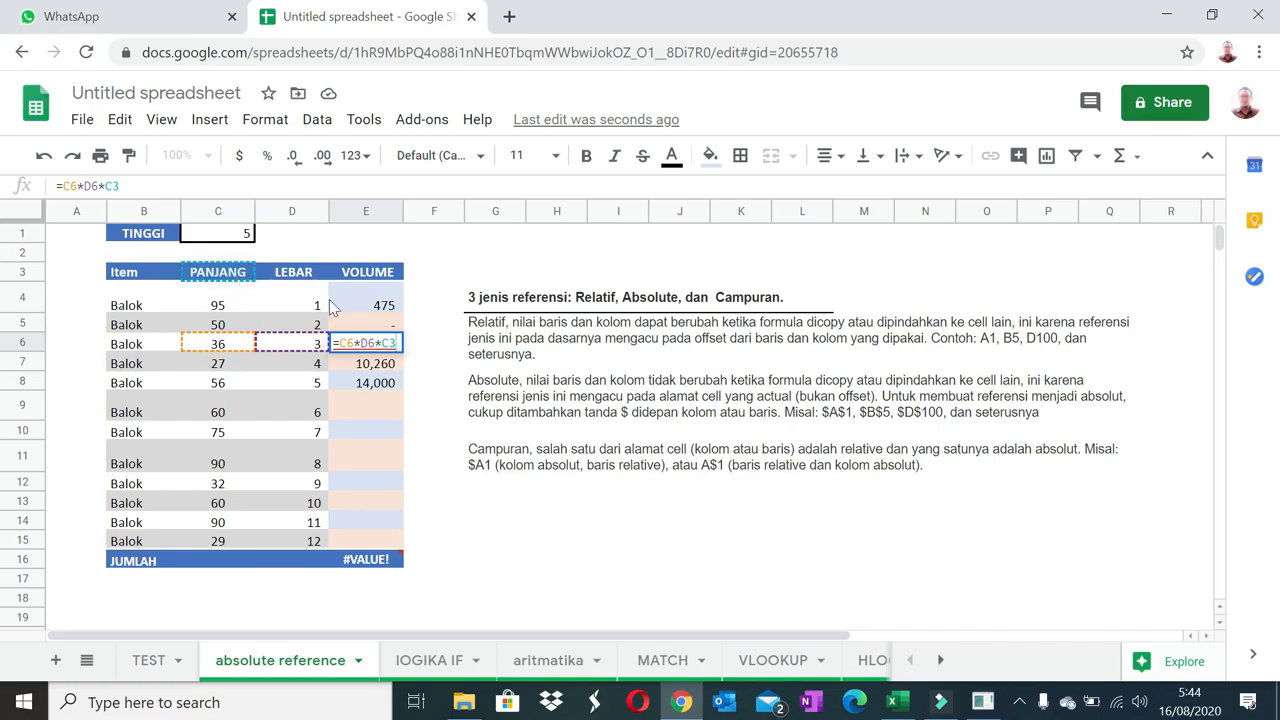
key(Escape)
Make the height reference in E4 absolute so the volume formula reads =C4*D4*$C$1.
click(367, 307)
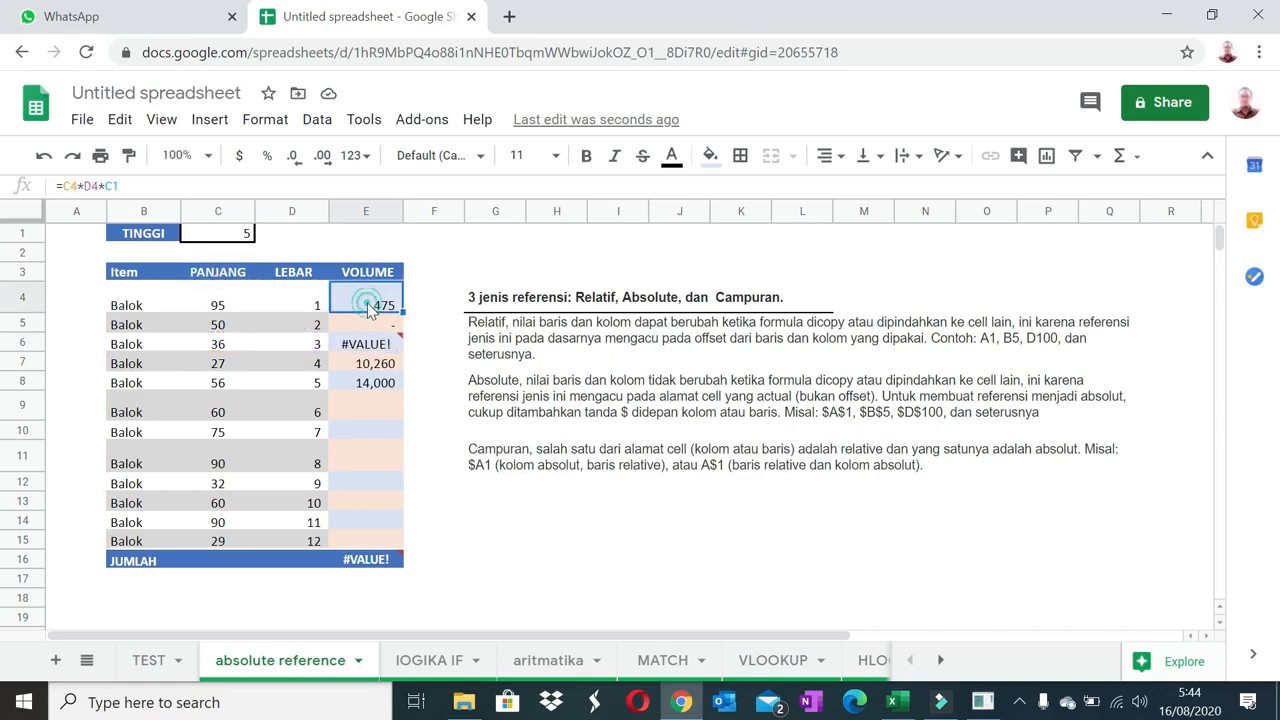
double_click(367, 307)
double_click(111, 186)
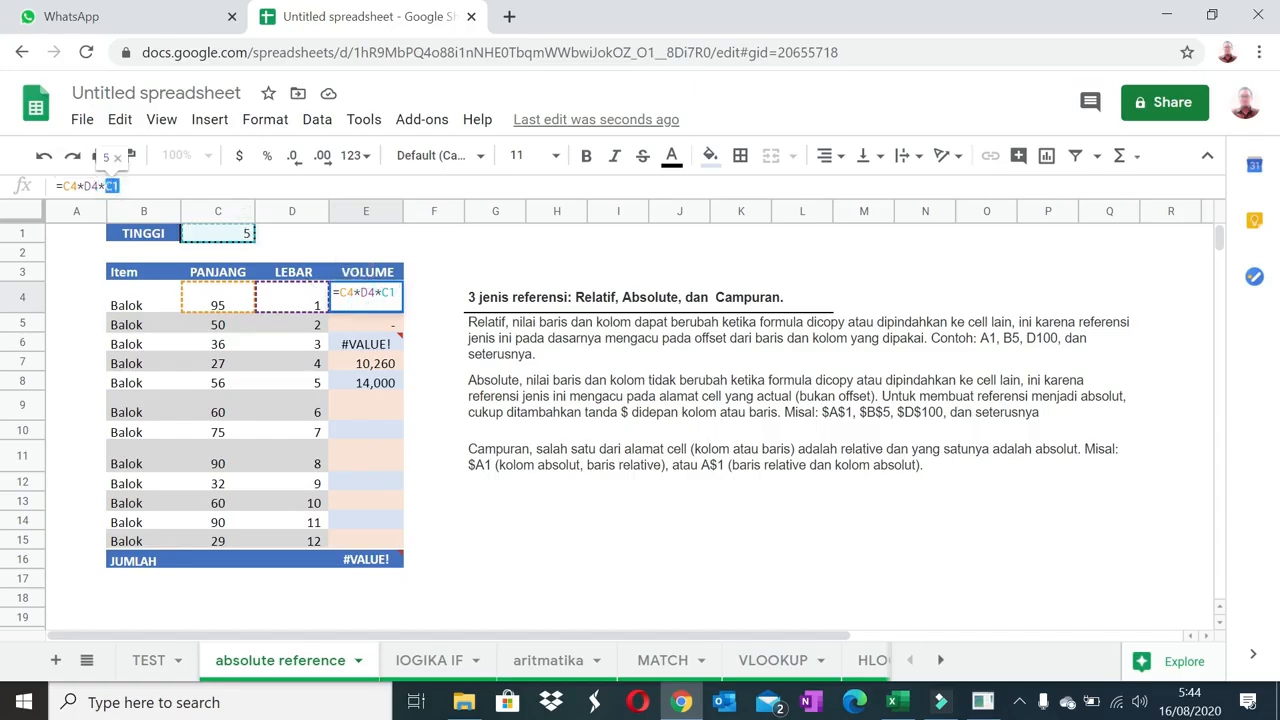
key(F4)
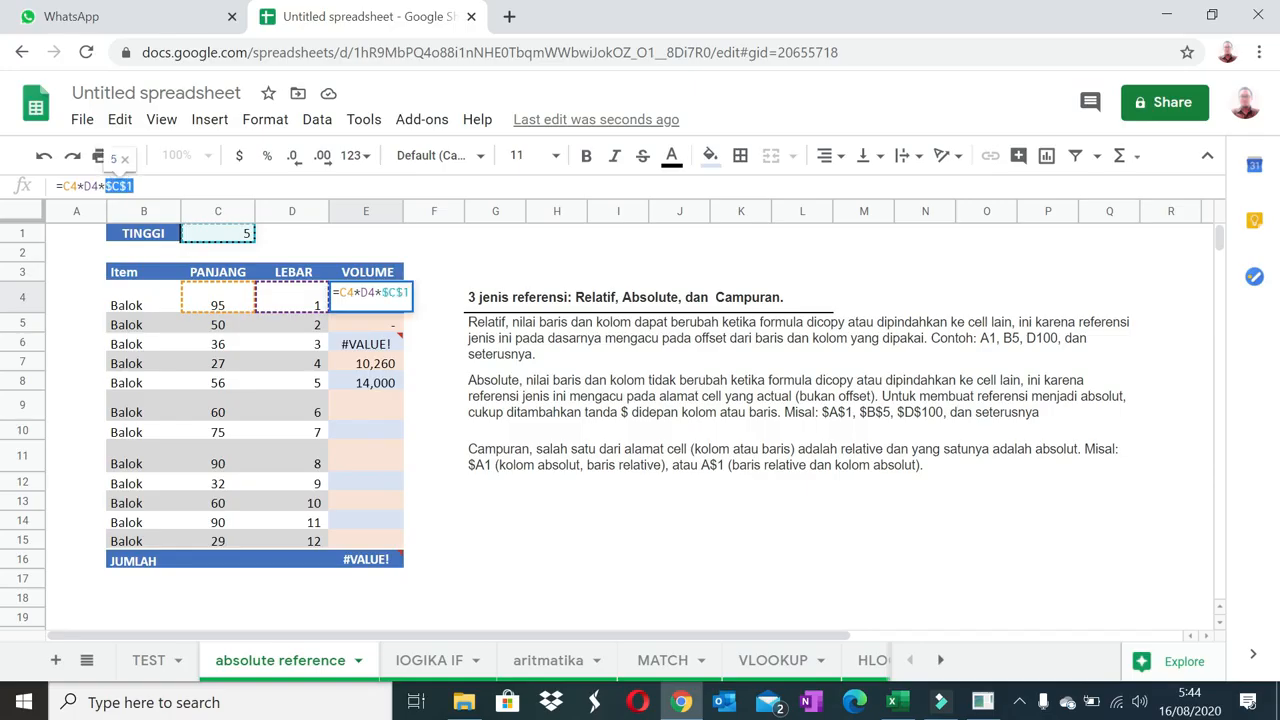
key(Return)
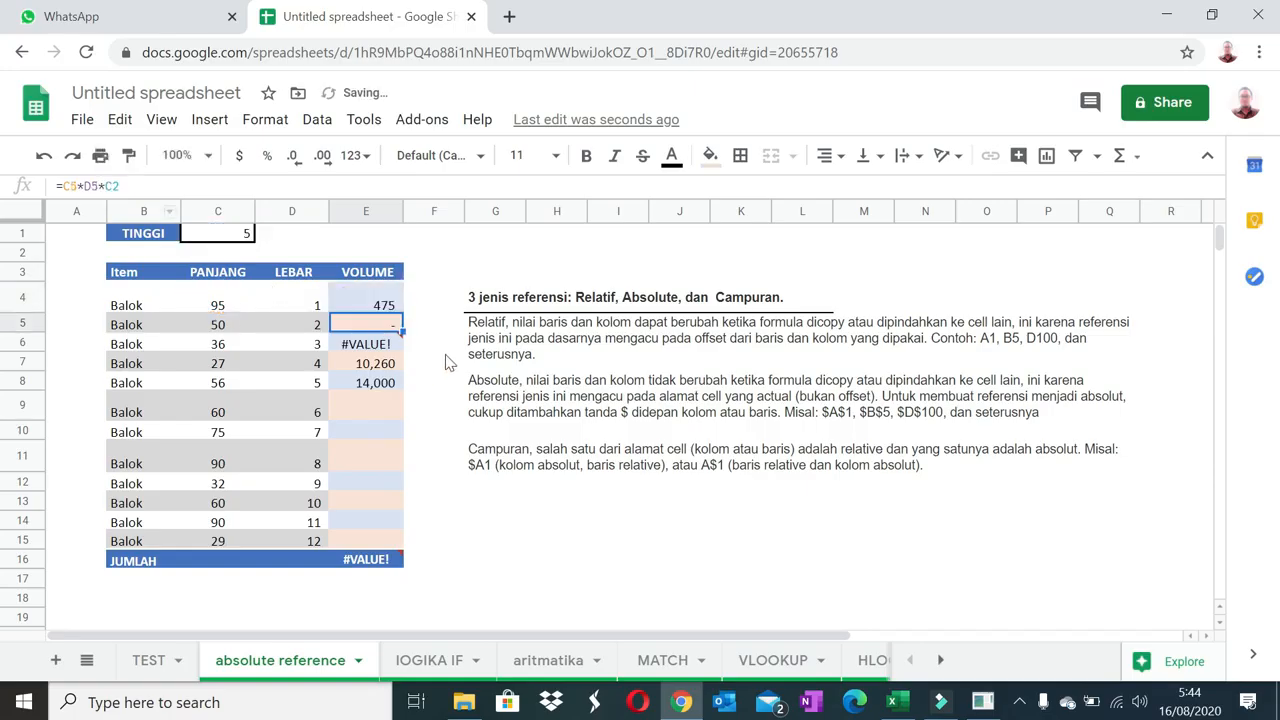
Copy E4's volume formula with the absolute height reference and paste only the formula into E5:E15.
key(ctrl+c)
click(381, 328)
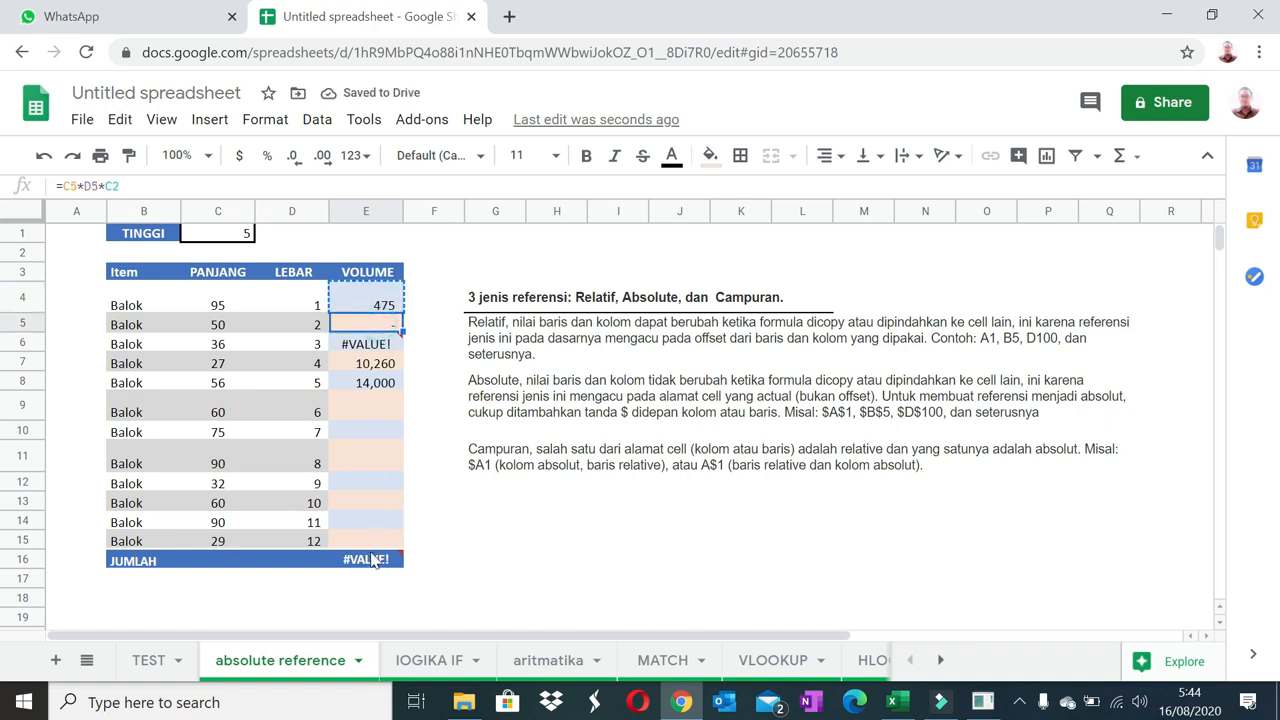
shift+click(366, 540)
right_click(366, 545)
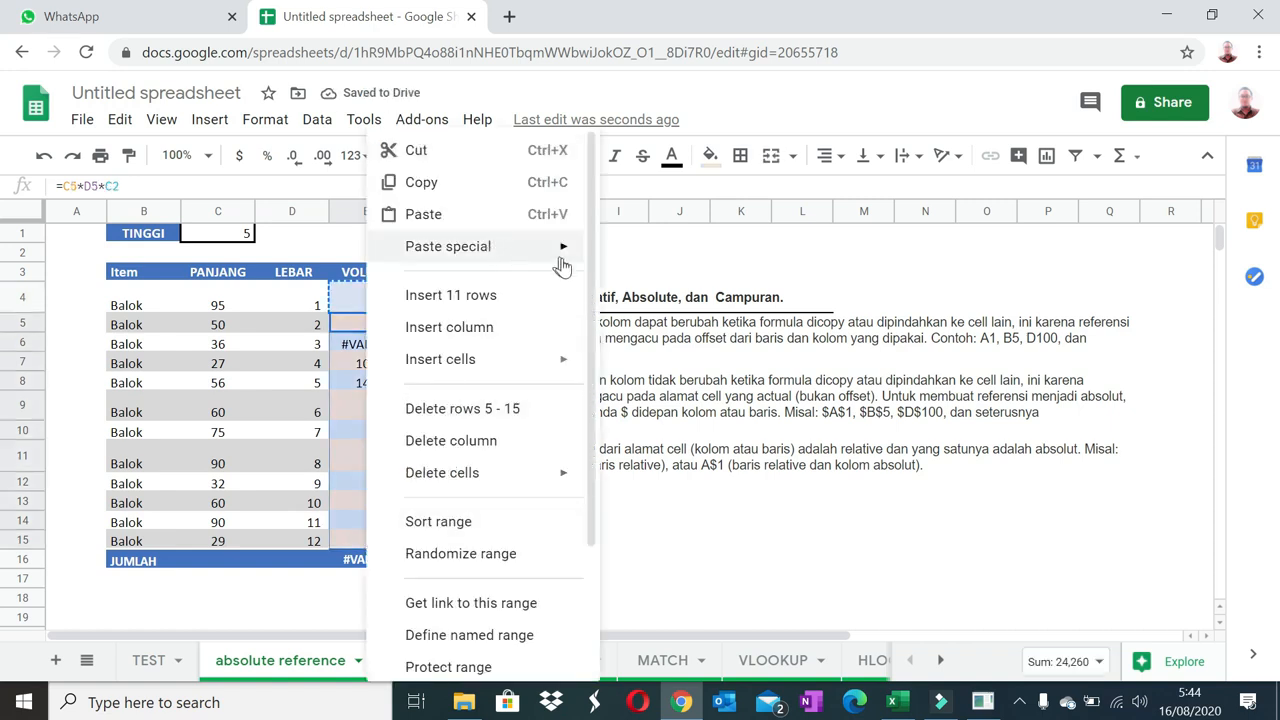
mouse_move(563, 252)
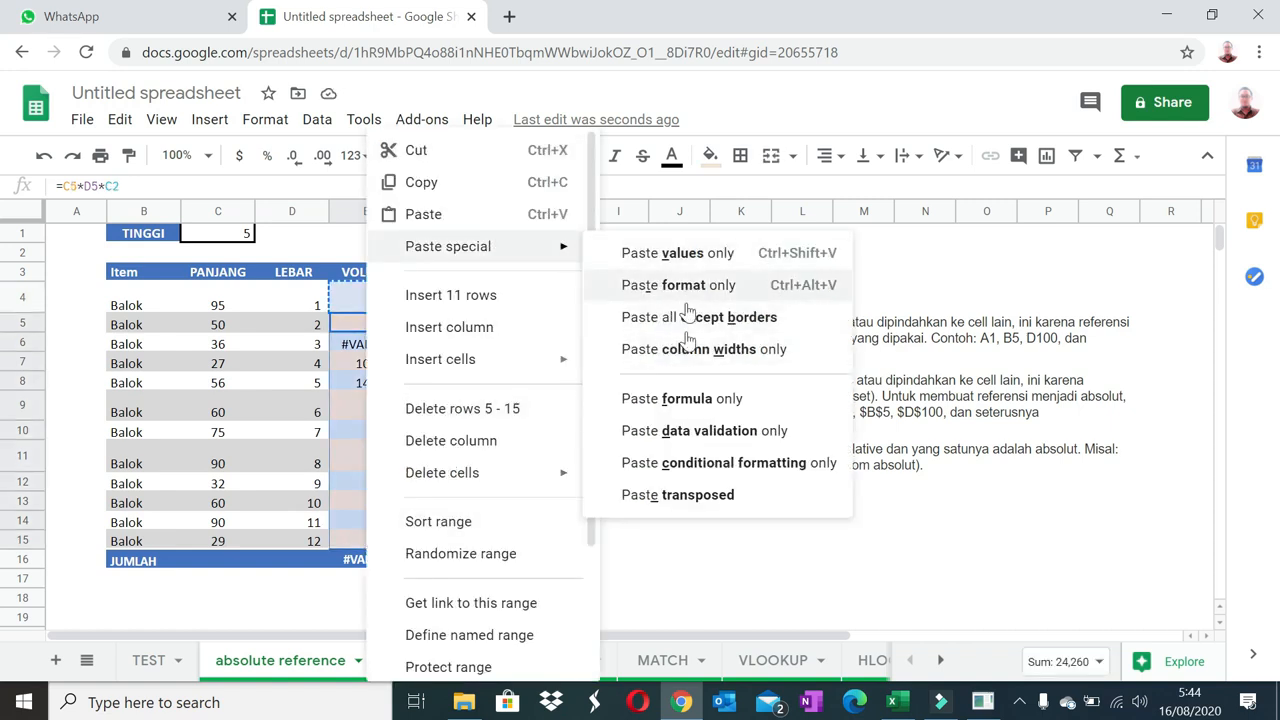
click(689, 402)
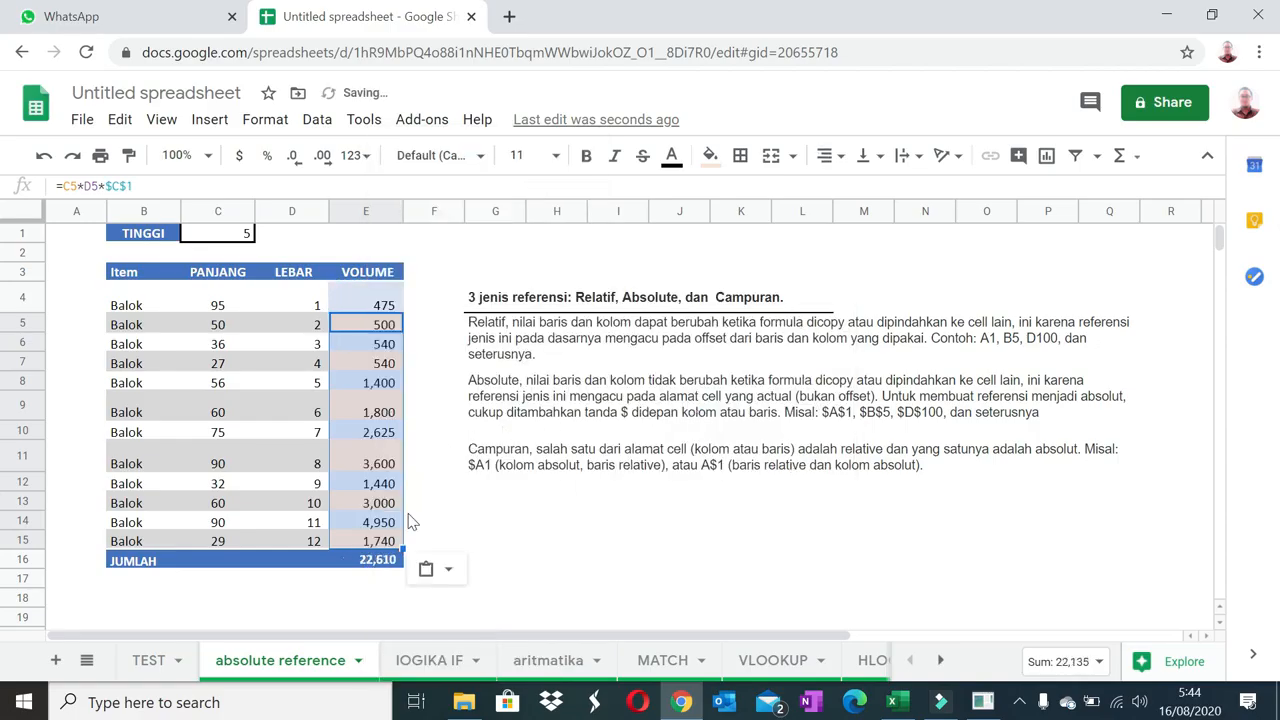
Inspect the references in the last Balok row's volume formula in E15, and select the note on mixed references.
double_click(380, 541)
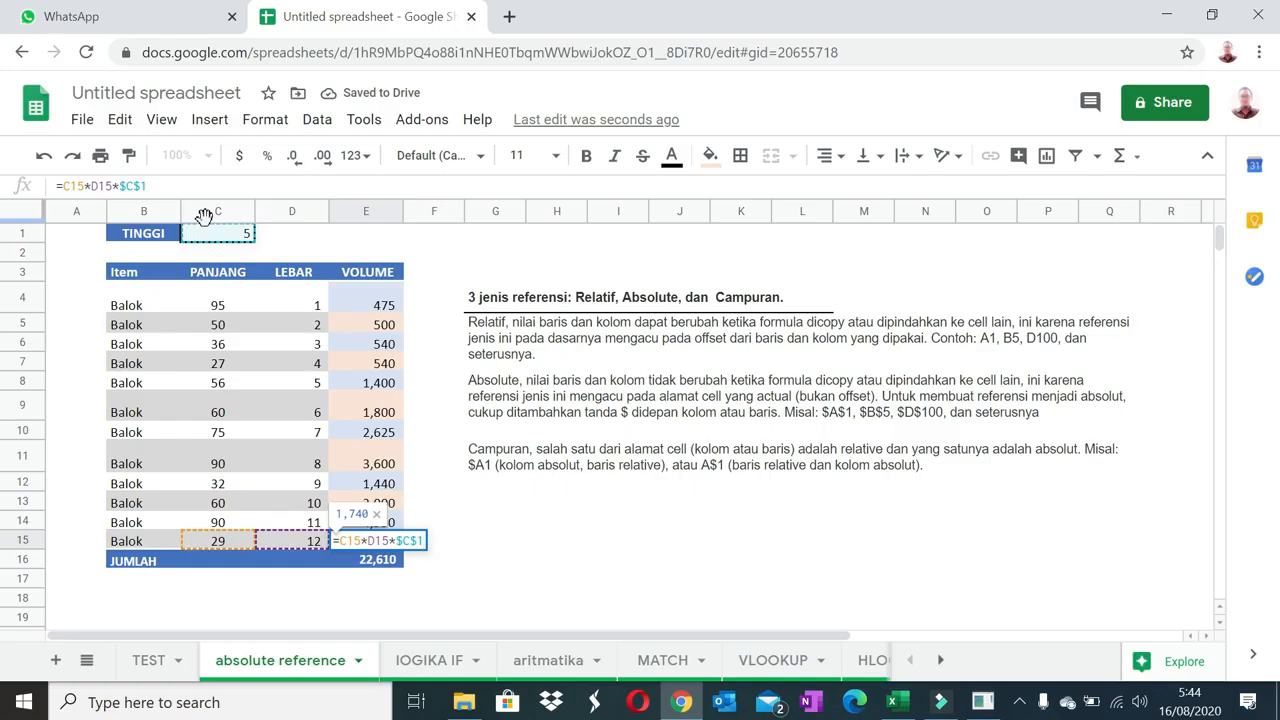
key(Escape)
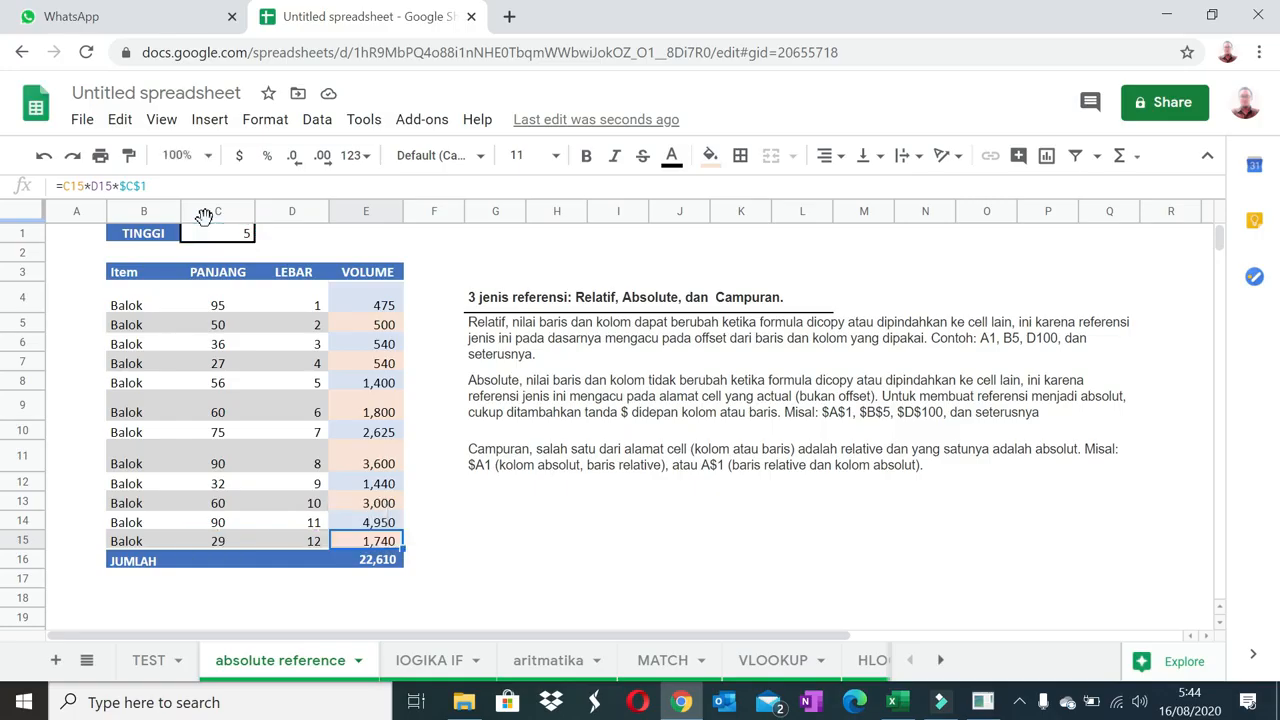
click(505, 517)
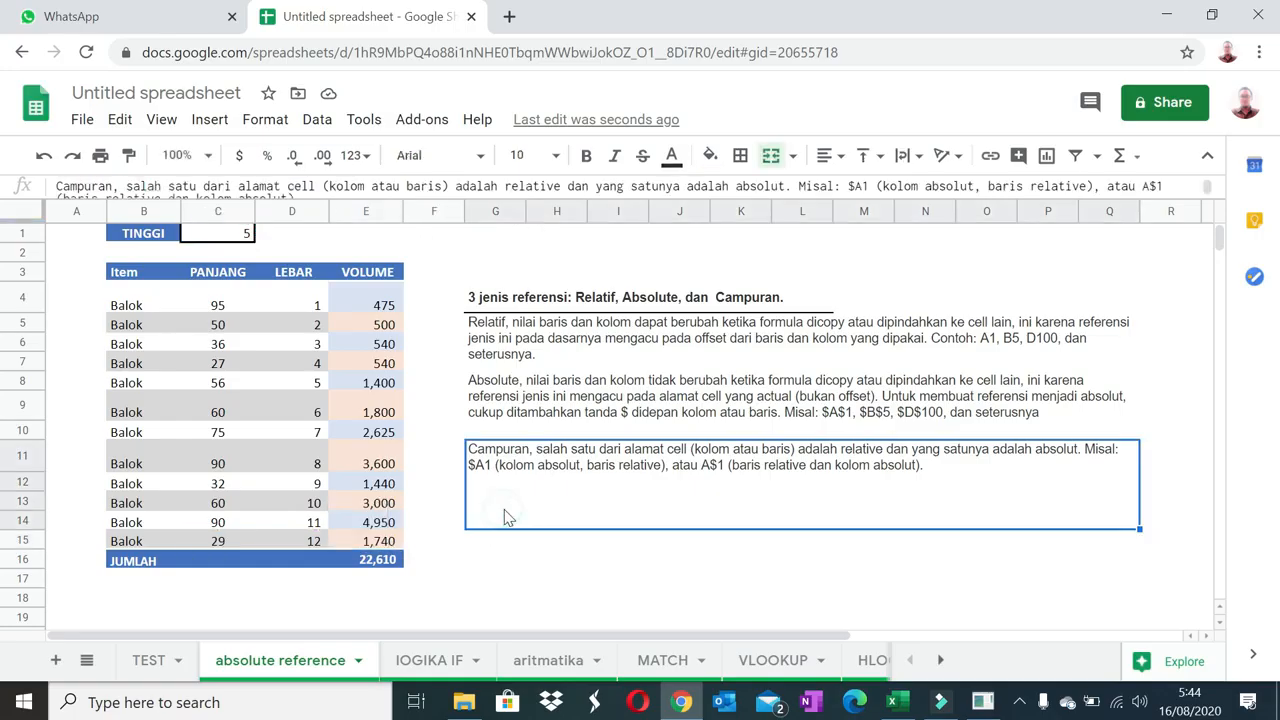
Enter =C1 in cell E18 below the table as a reference to the height.
click(338, 605)
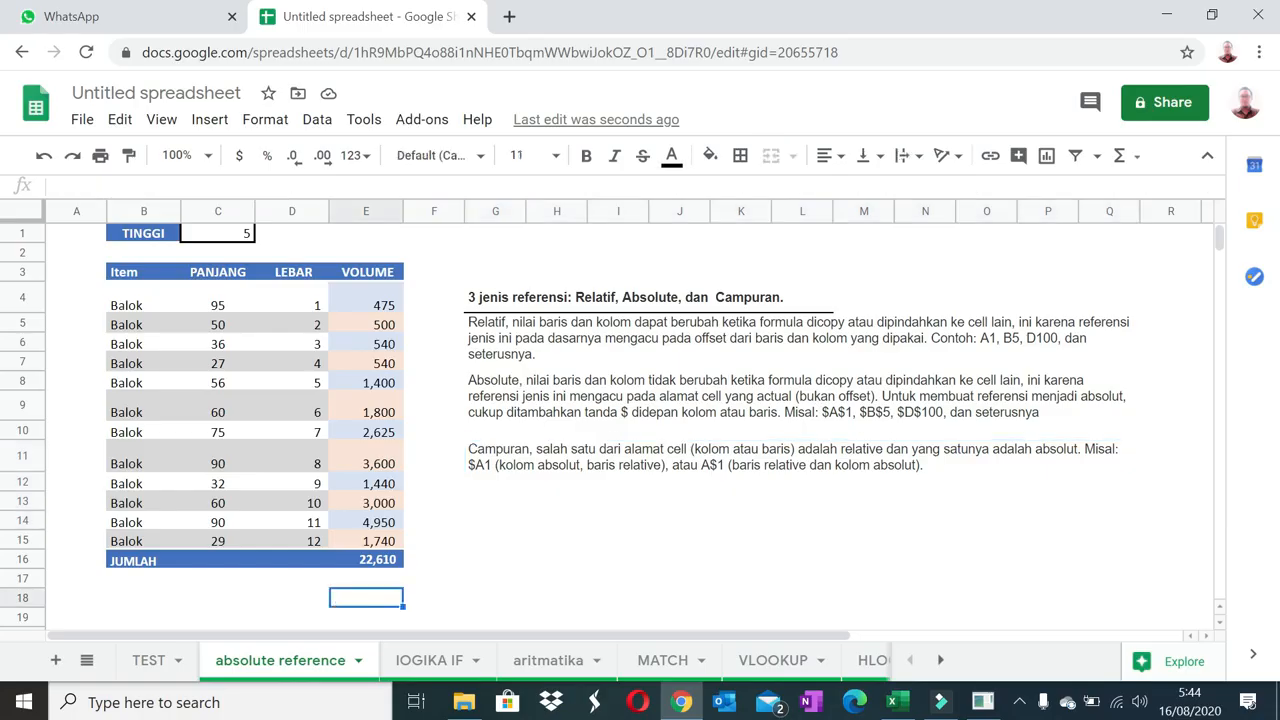
text(=)
click(220, 233)
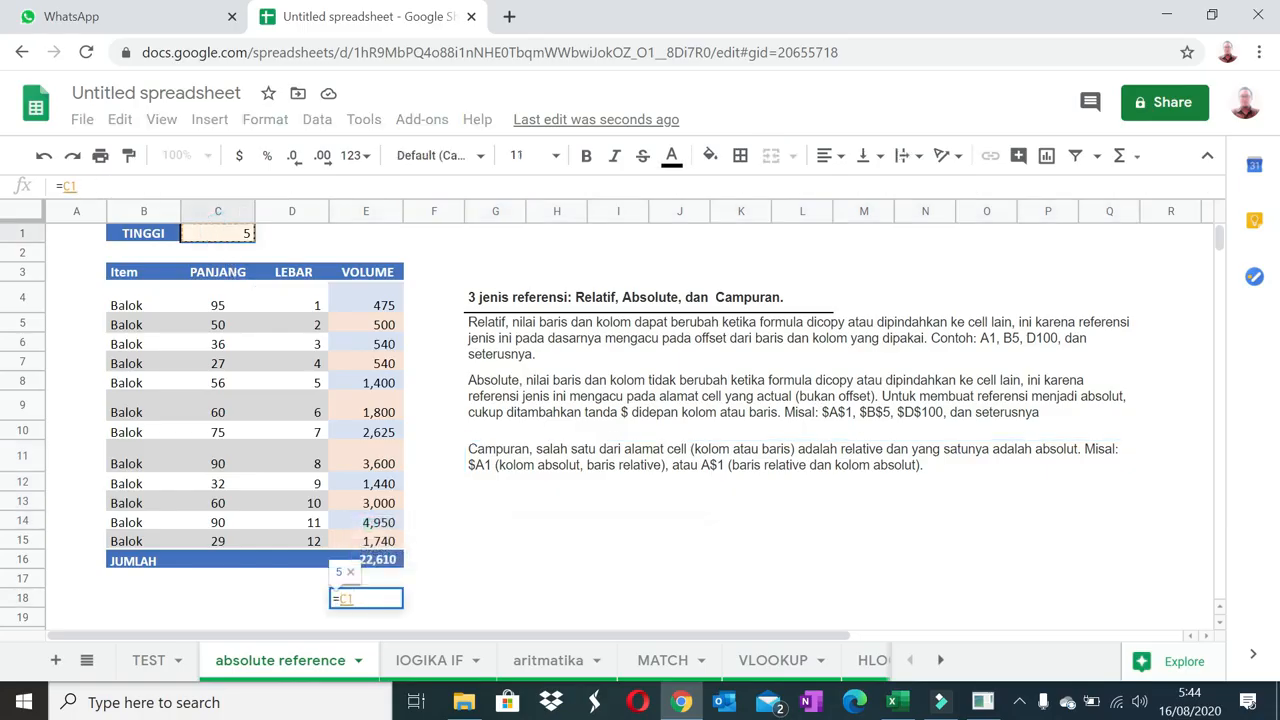
key(Return)
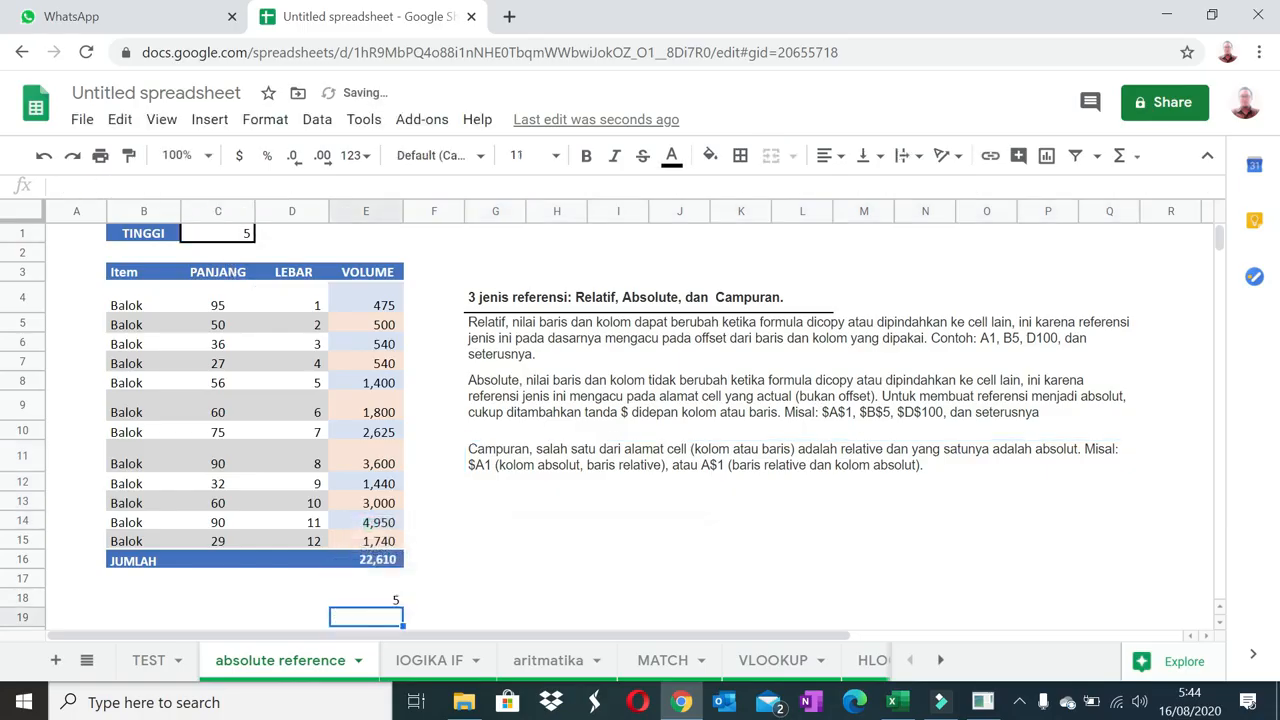
Change the height reference in E18 to a mixed reference with an absolute column, =$C1.
click(382, 601)
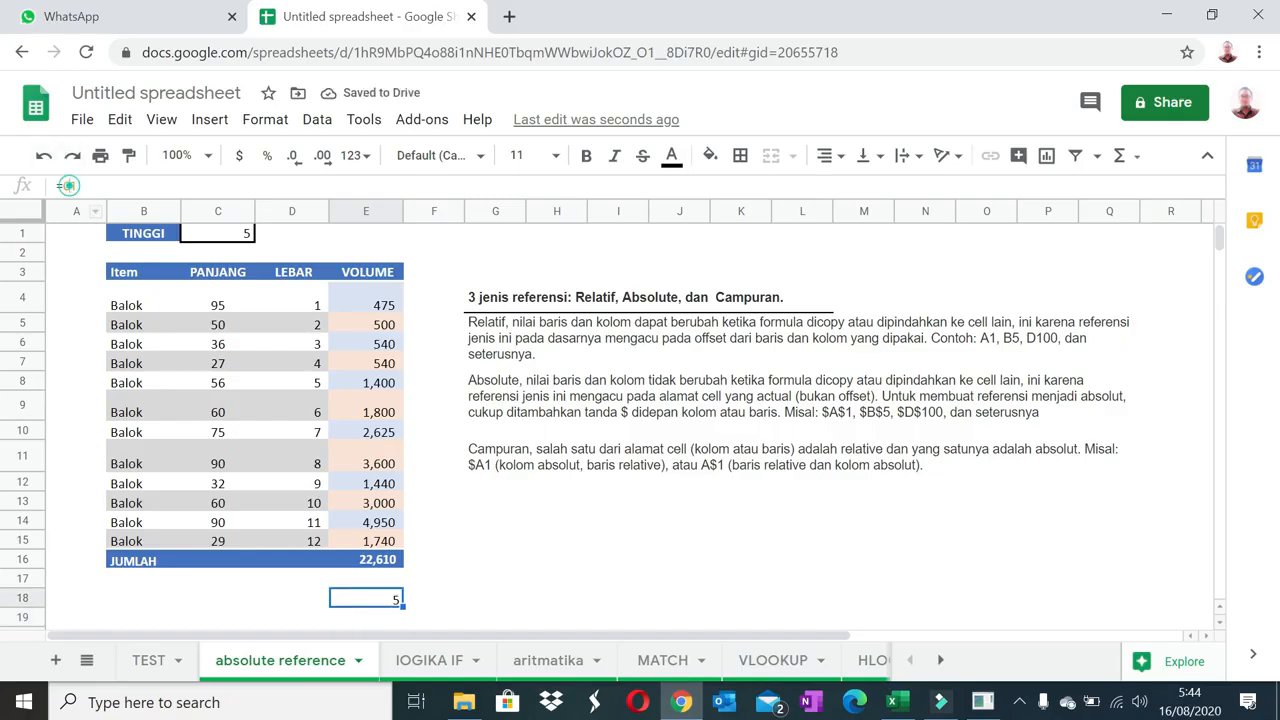
double_click(70, 186)
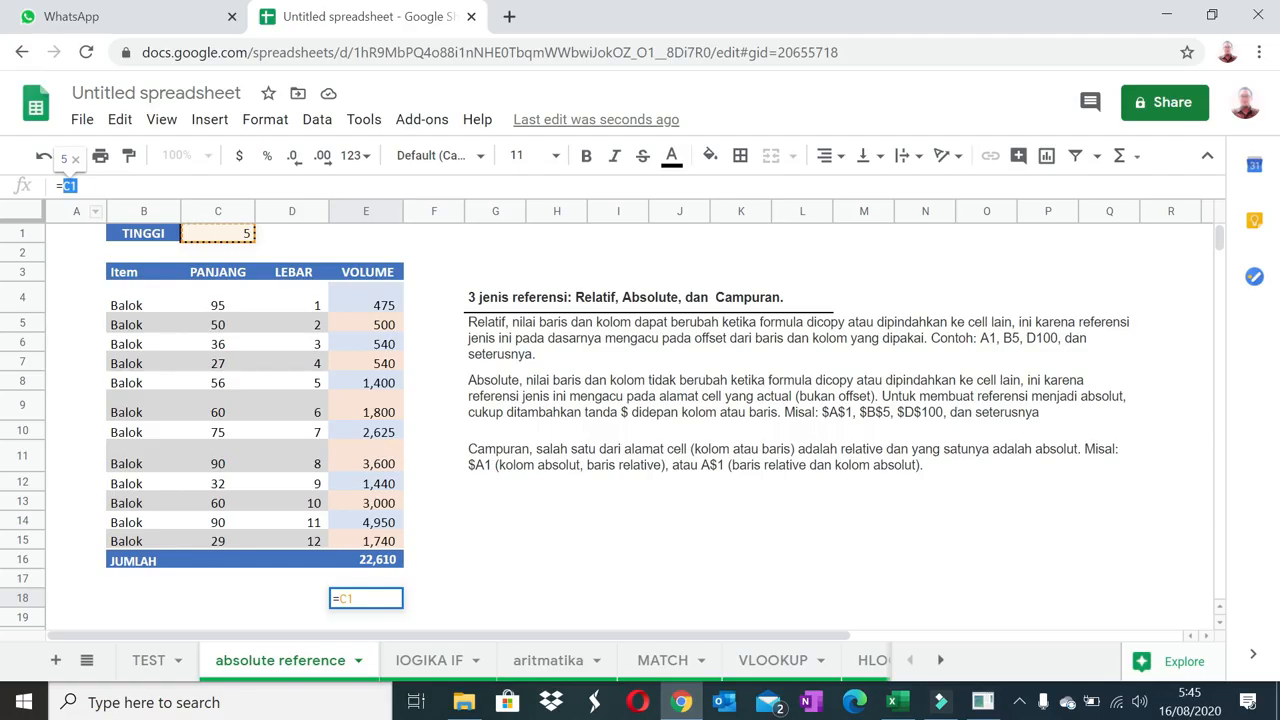
key(F4)
key(F4)
key(F4)
key(Return)
Fill the =$C1 formula from E18 across to C18 and down to row 20, and clear the filled range.
scroll(325, 541, down, 1)
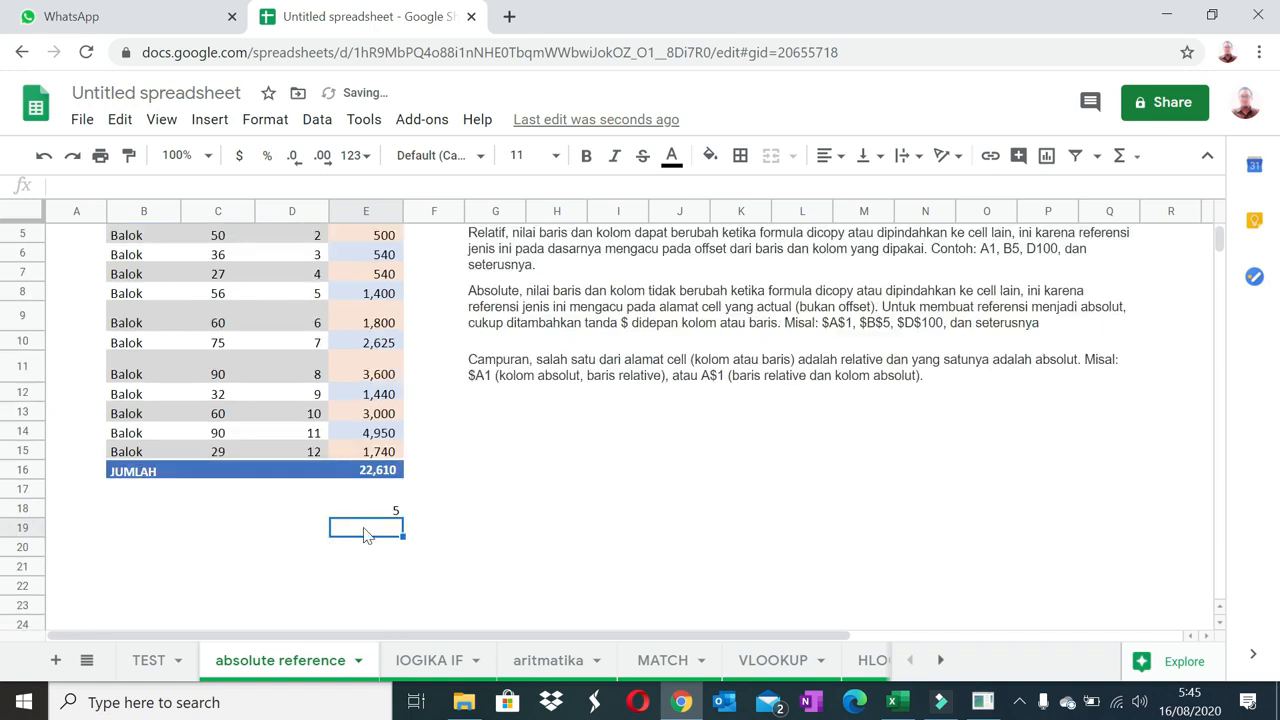
scroll(369, 536, up, 1)
click(395, 580)
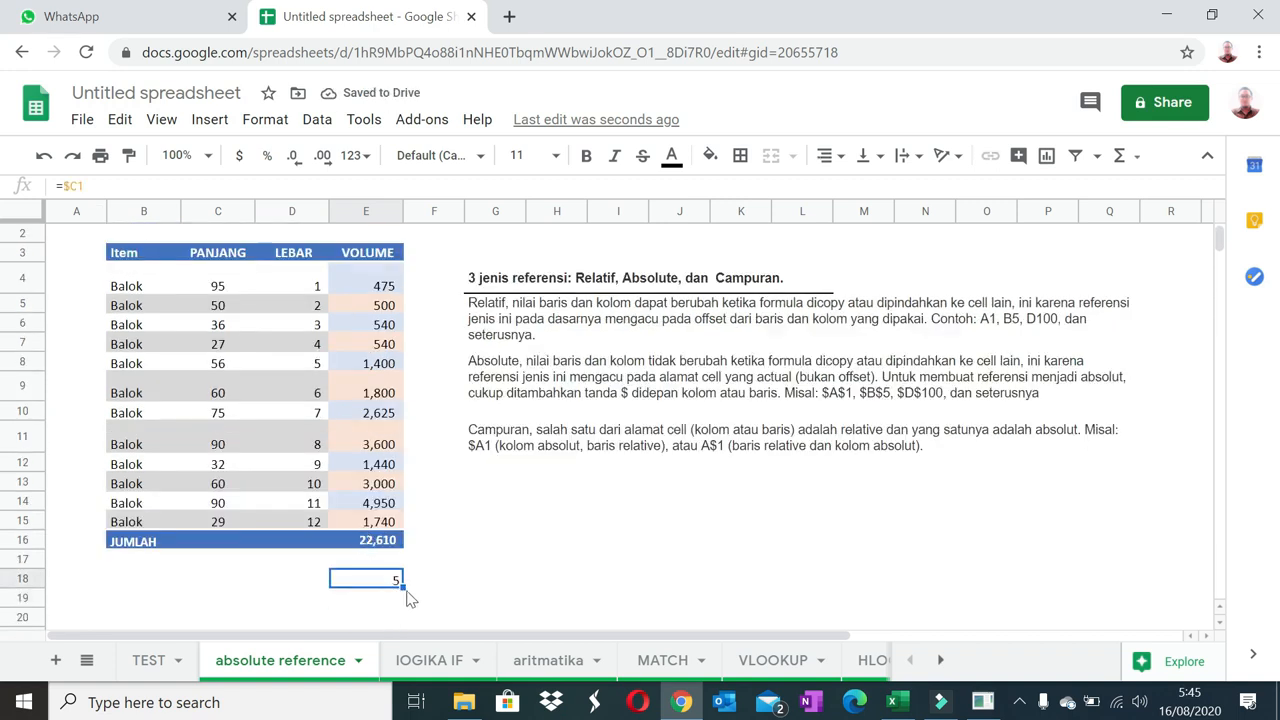
drag(402, 587, 211, 579)
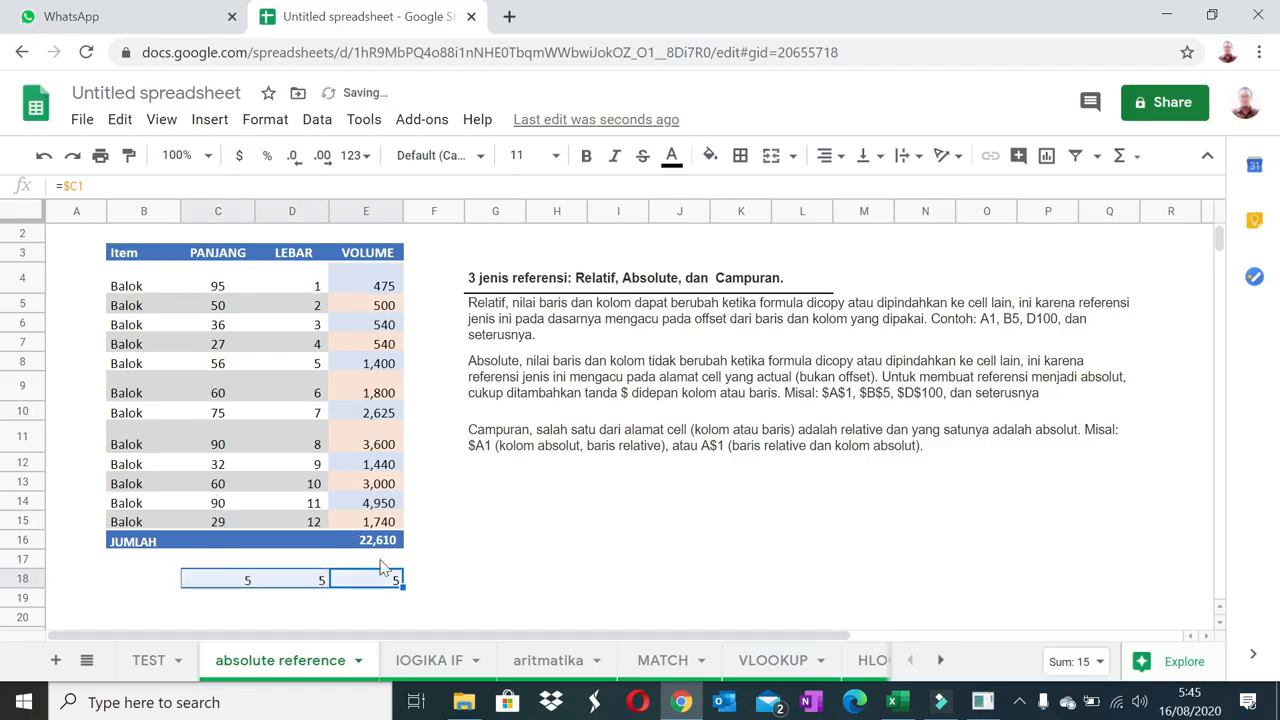
drag(402, 588, 399, 614)
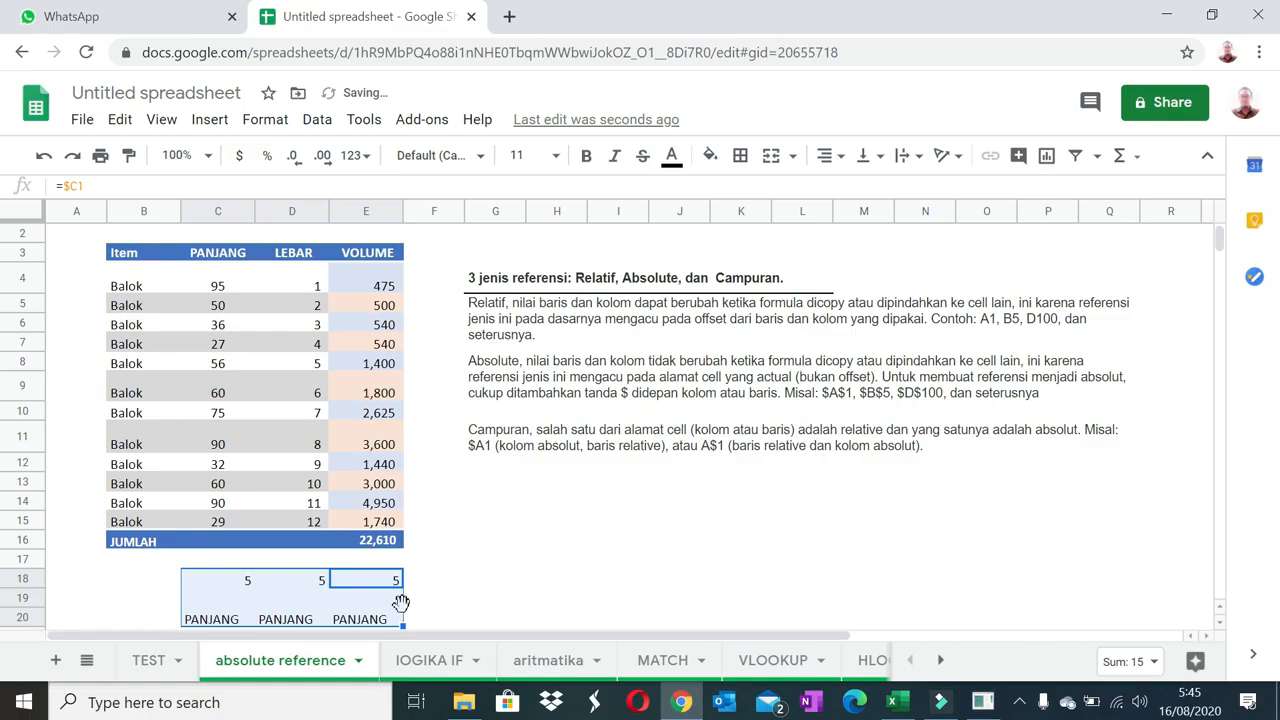
key(Delete)
Enter the relative height reference =C1 in the emptied cell E18 again.
click(385, 582)
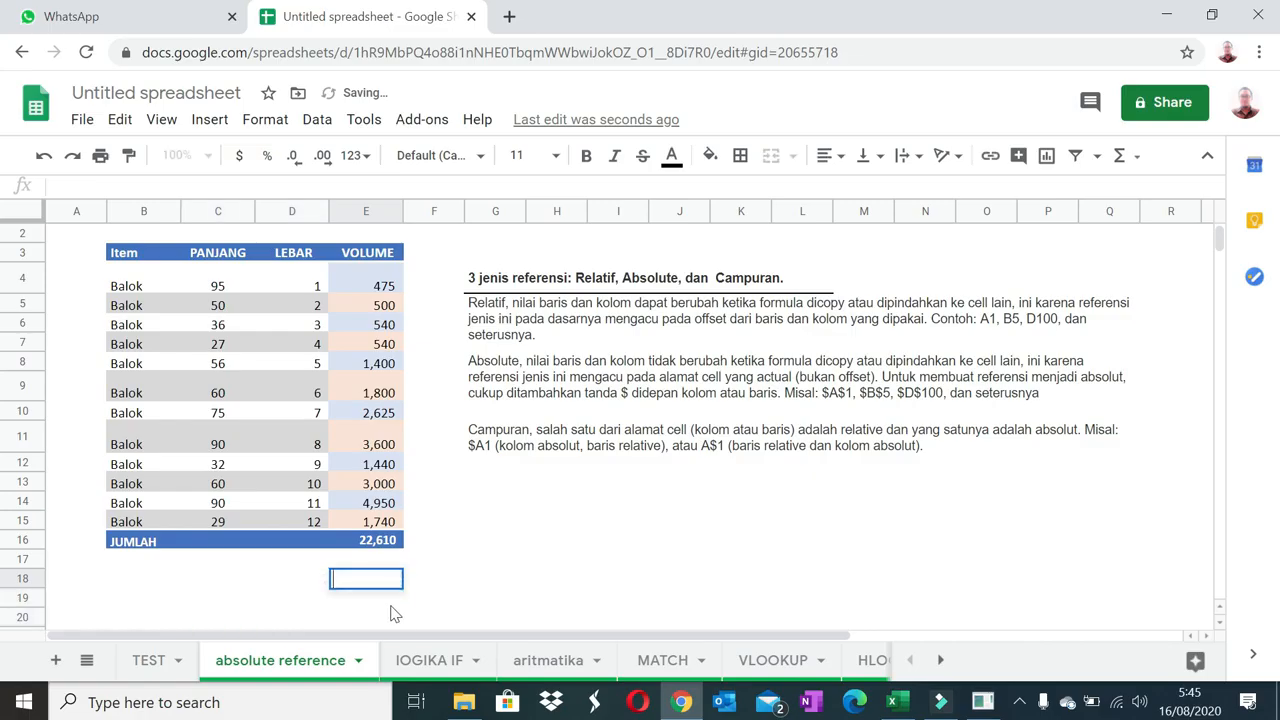
scroll(320, 460, up, 1)
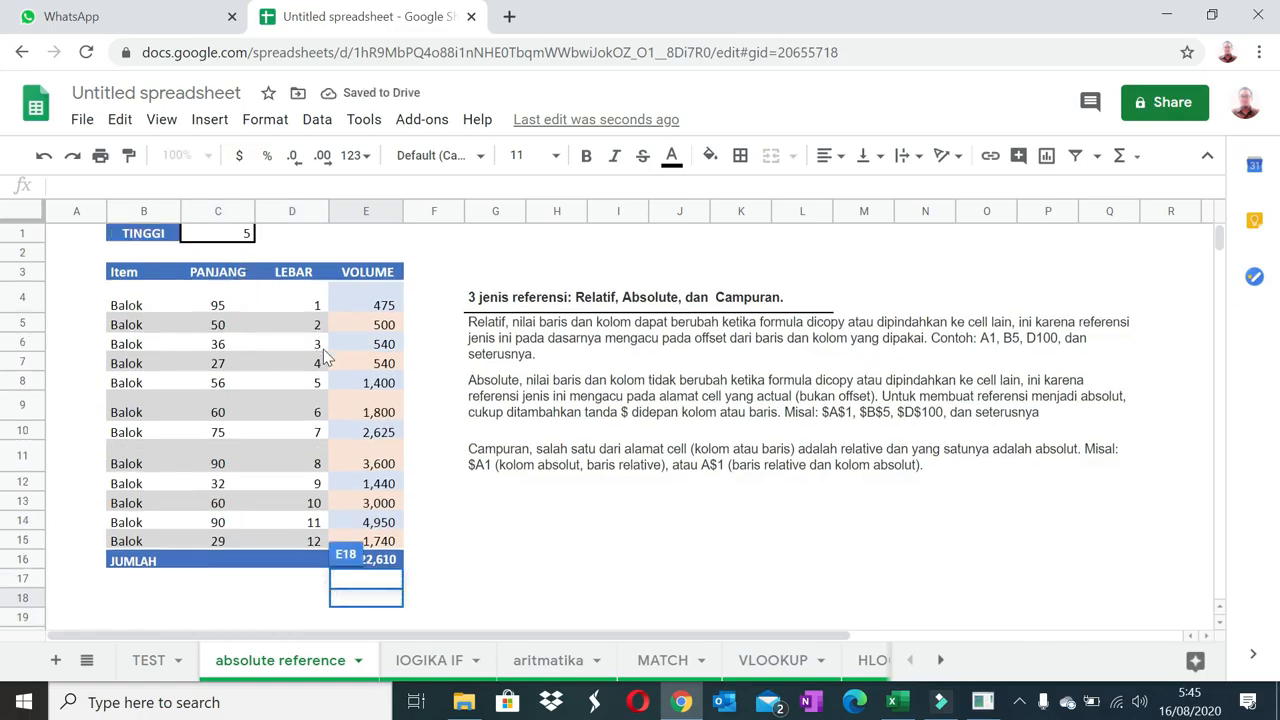
text(=)
click(218, 232)
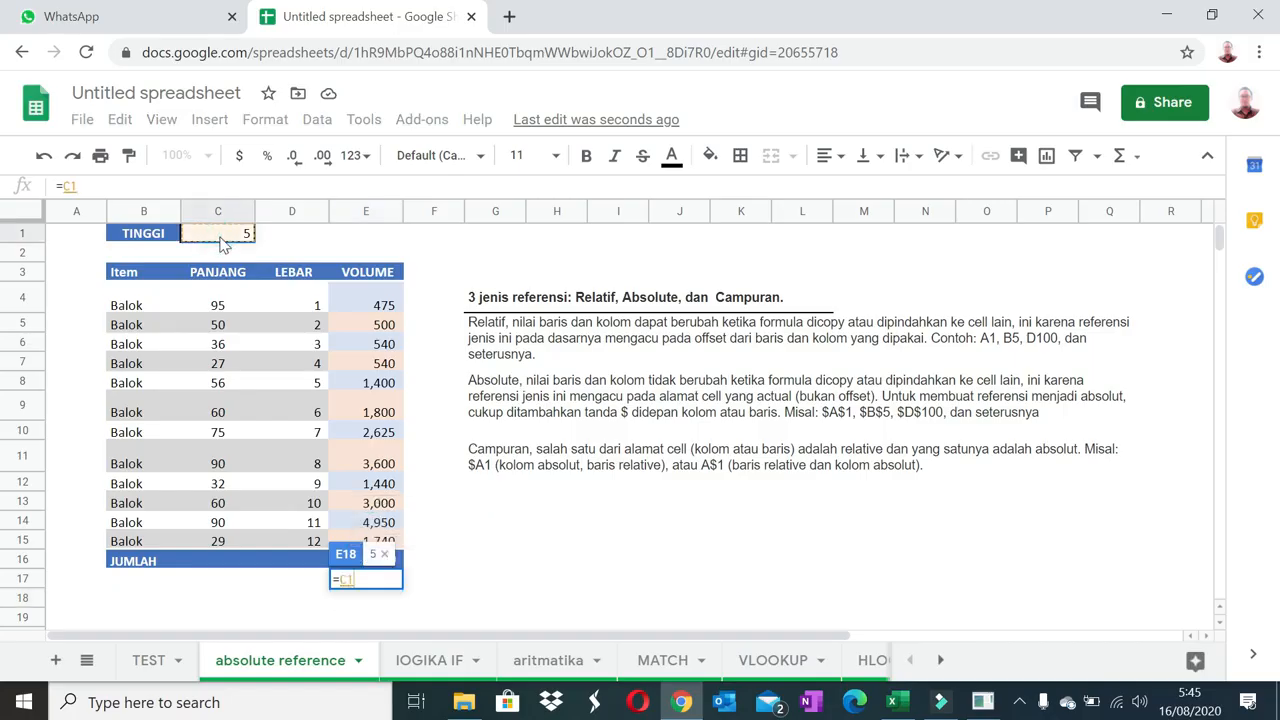
key(Return)
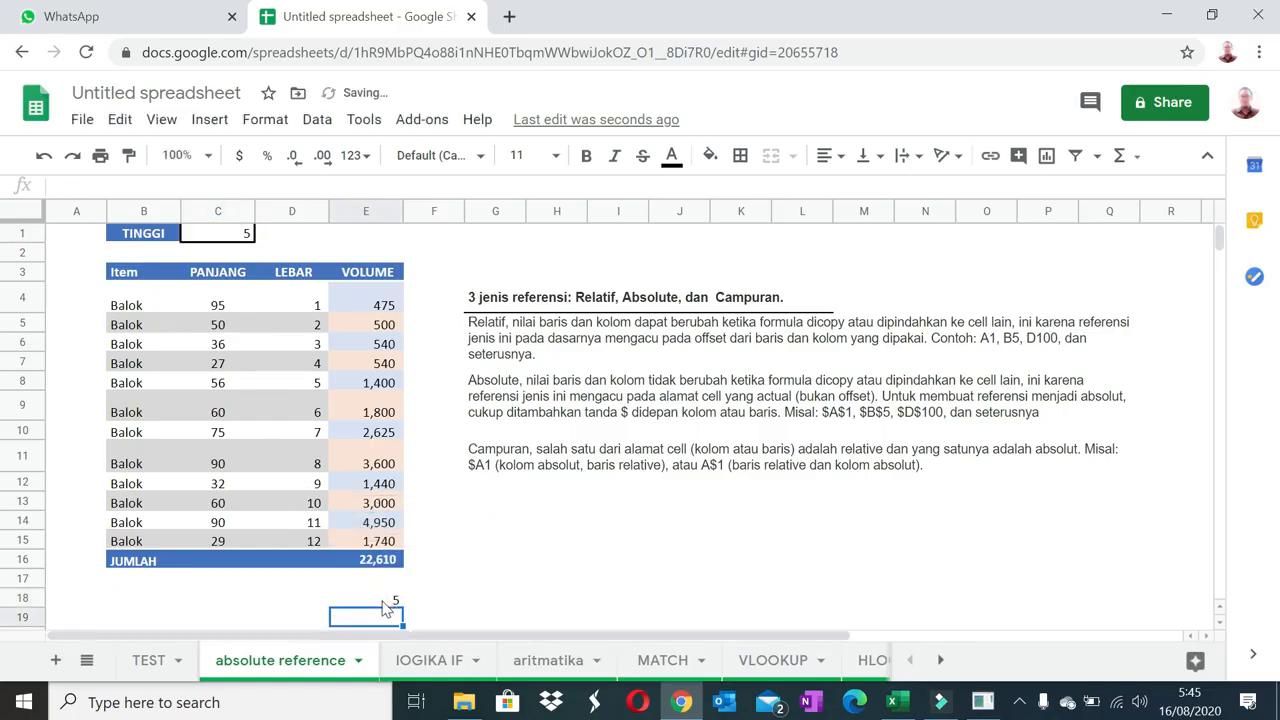
Change the reference in E18 to a mixed reference with an absolute row, =C$1.
click(390, 600)
double_click(69, 186)
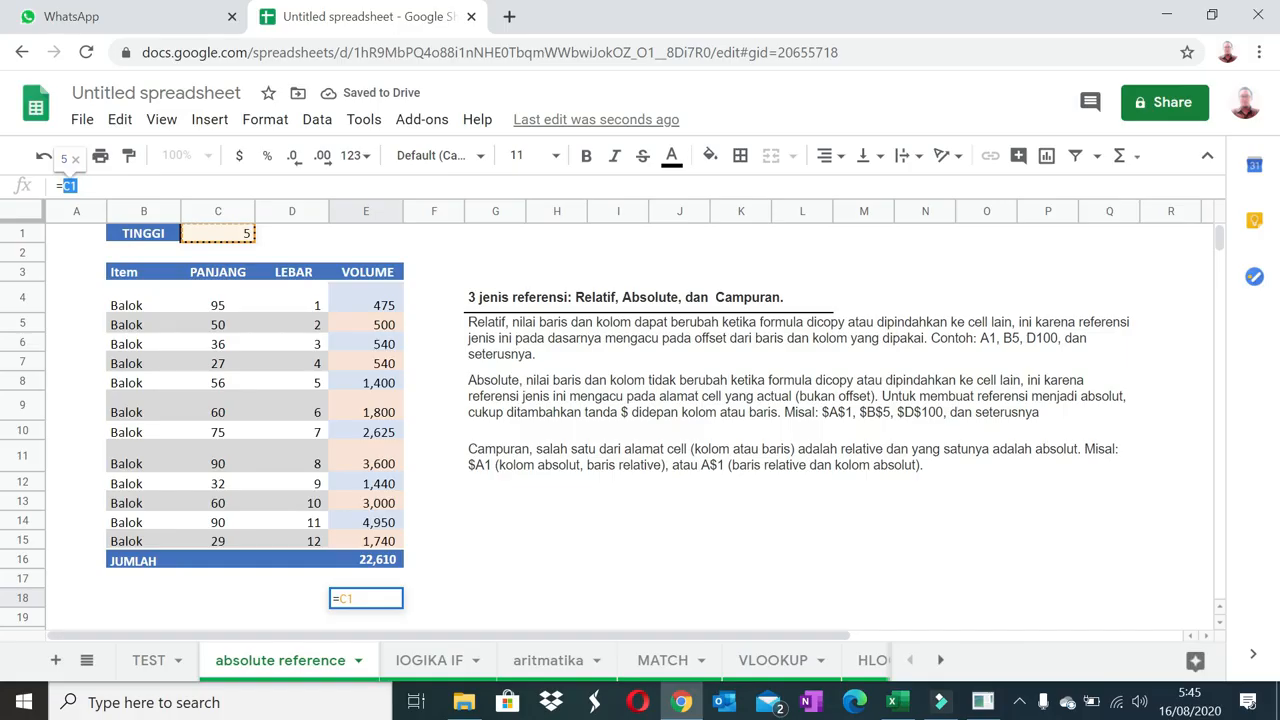
key(F4)
key(F4)
key(Return)
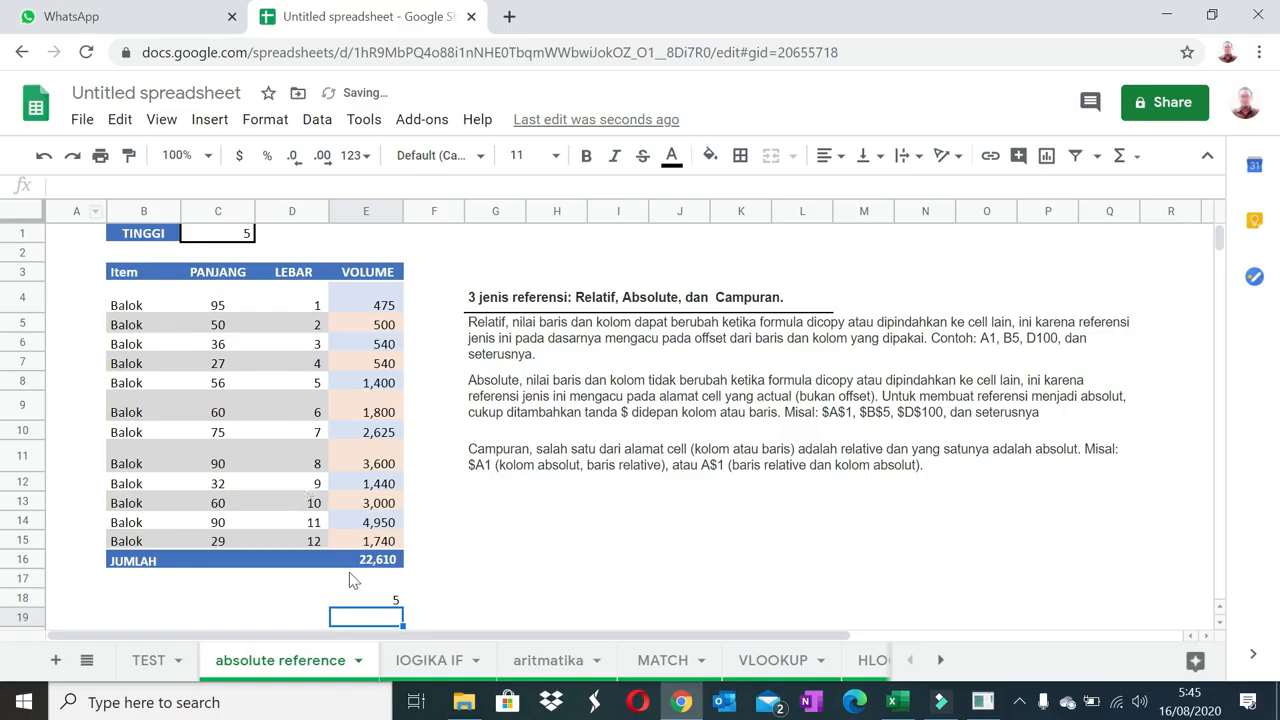
Fill the =C$1 formula from E18 across to column F and down to row 23, and clear the filled range.
scroll(387, 600, down, 2)
click(400, 512)
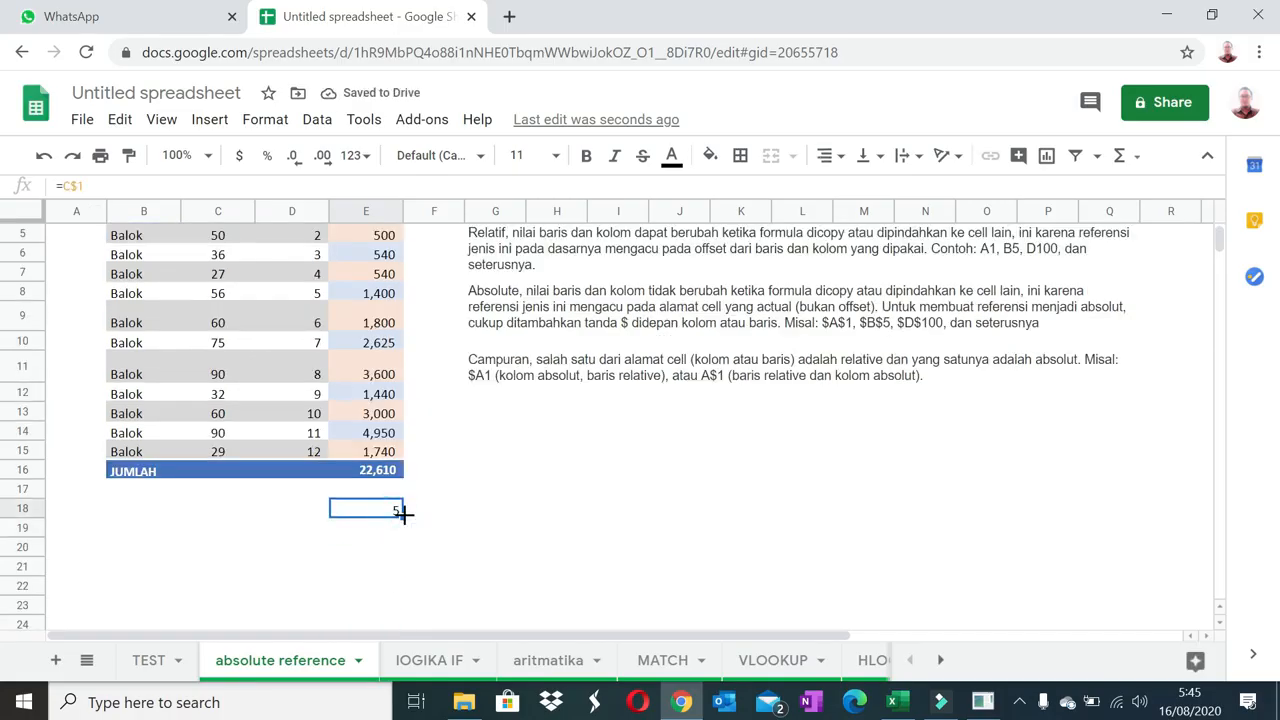
drag(401, 513, 447, 622)
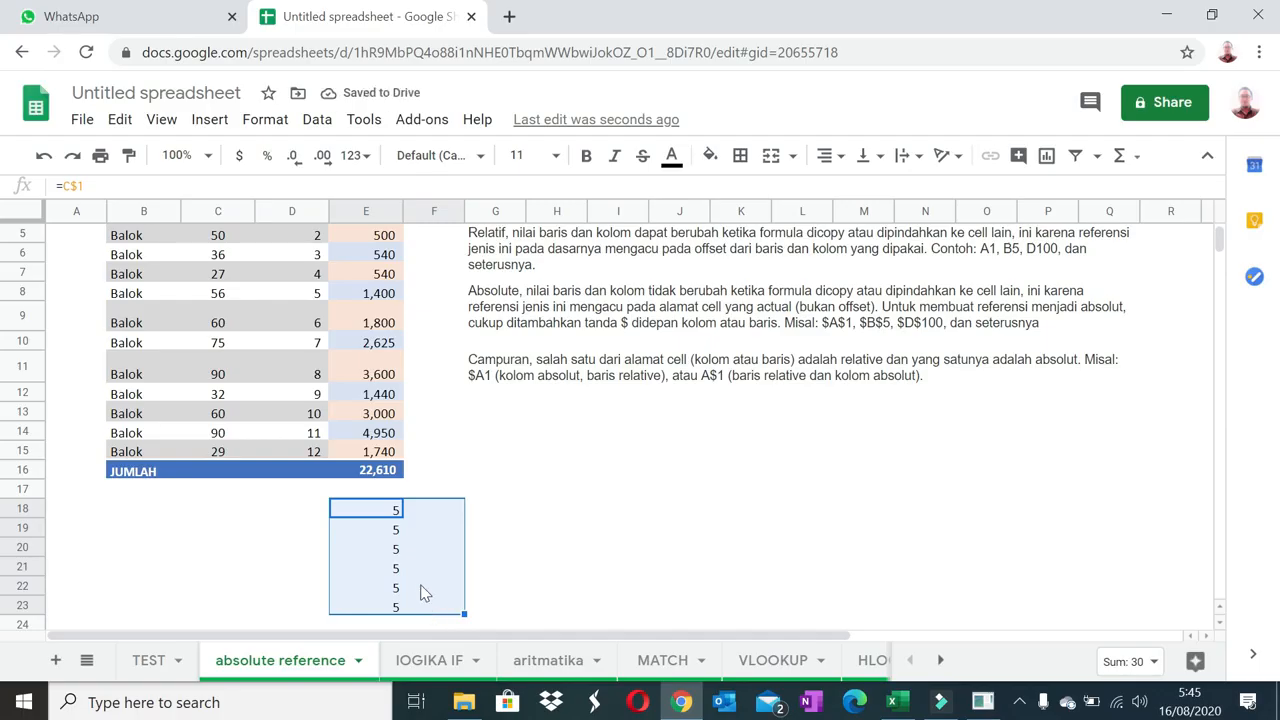
key(Delete)
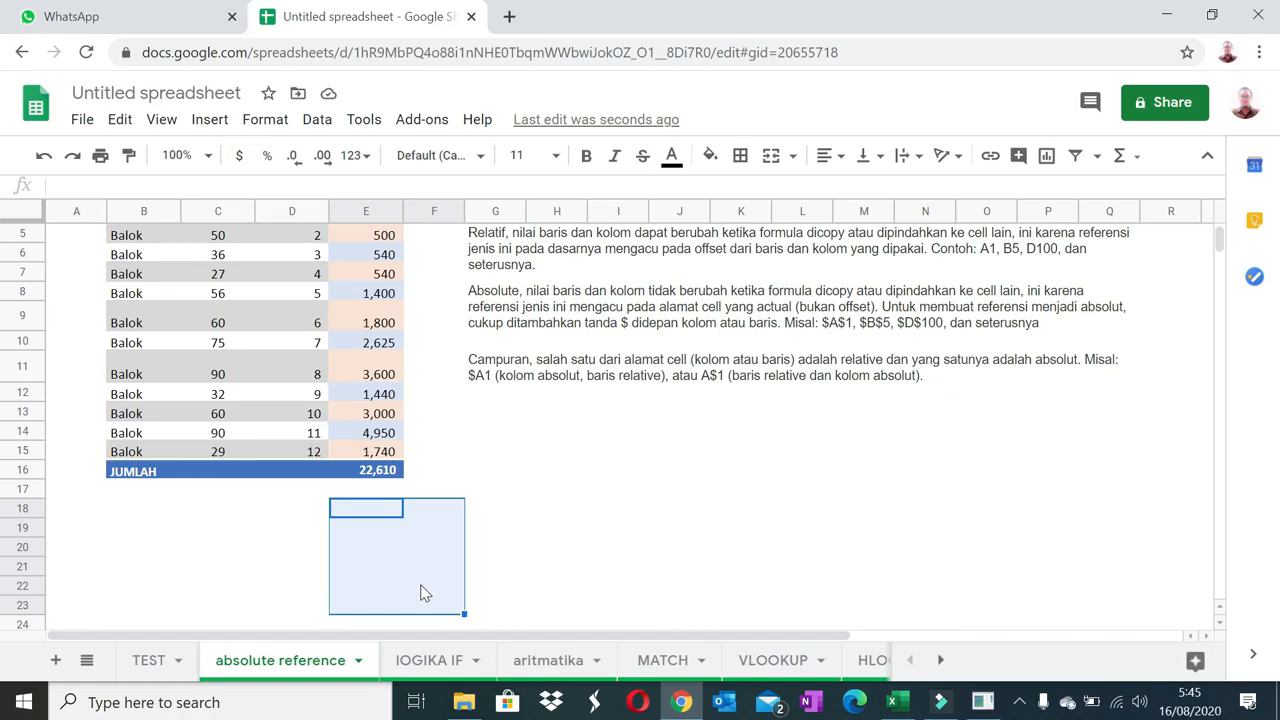
Examine the scores, the grading rules and the IF syntax on the lOGIKA IF sheet.
click(428, 662)
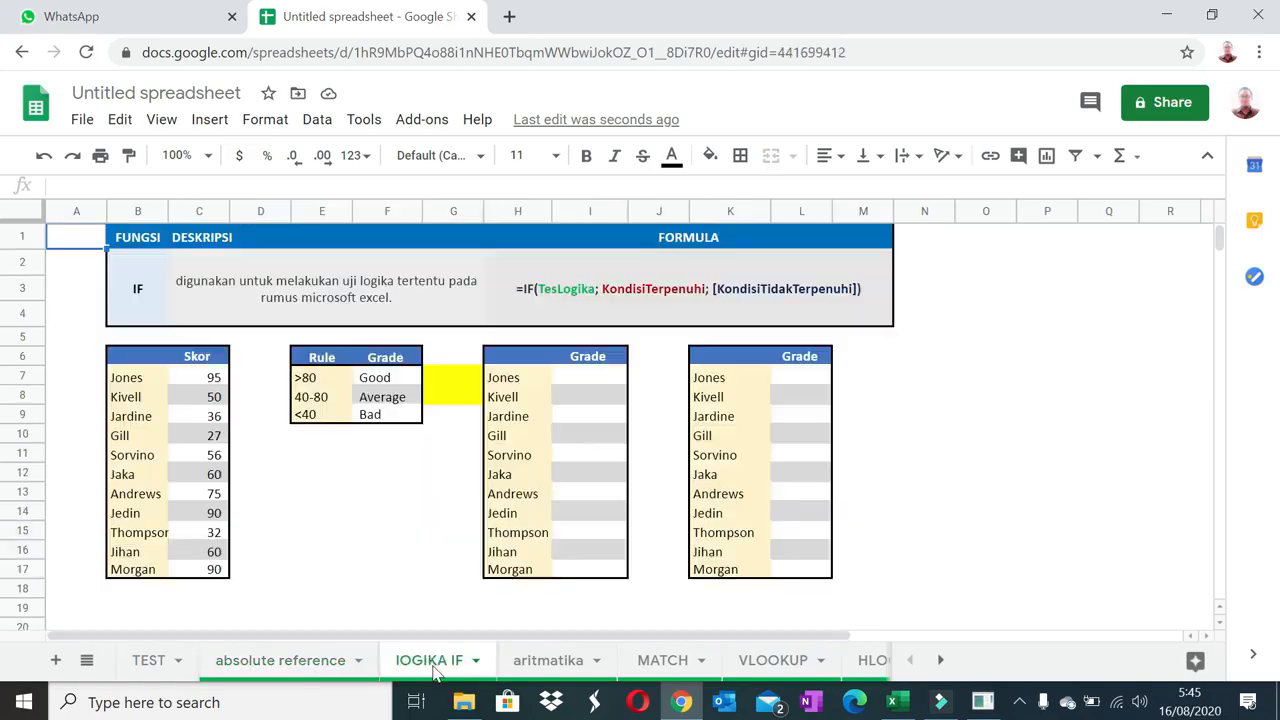
click(365, 458)
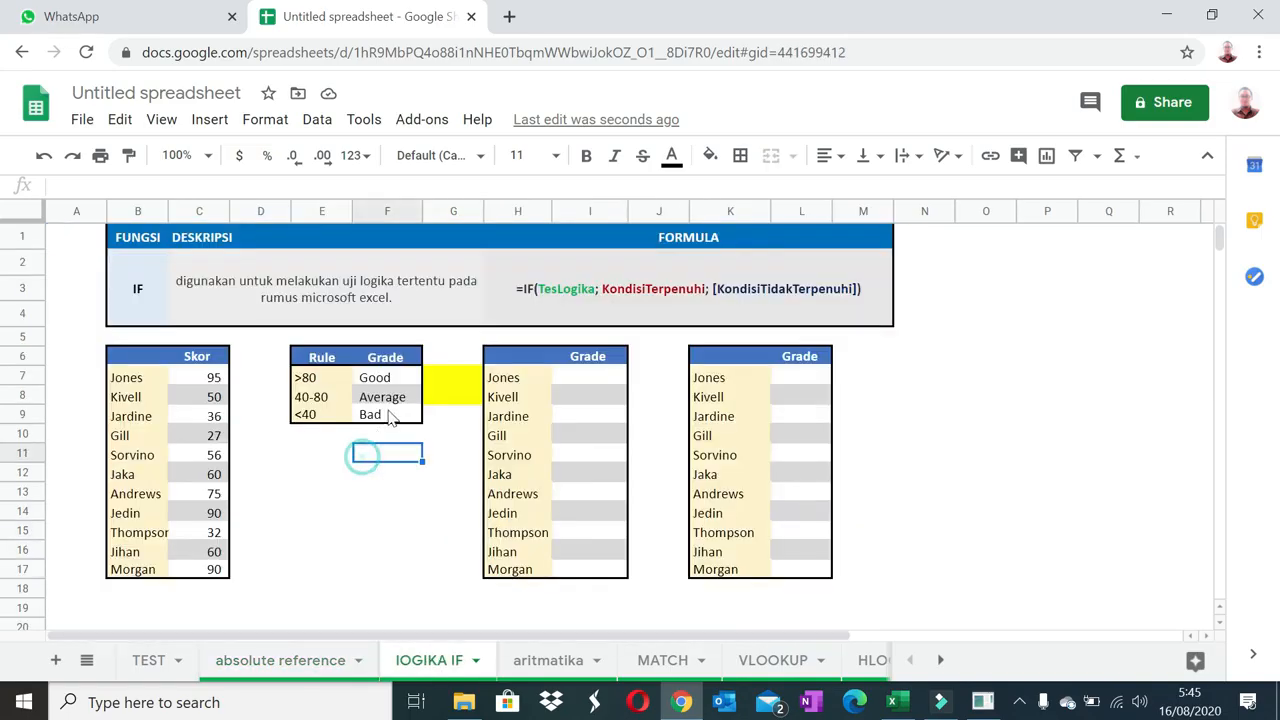
click(193, 377)
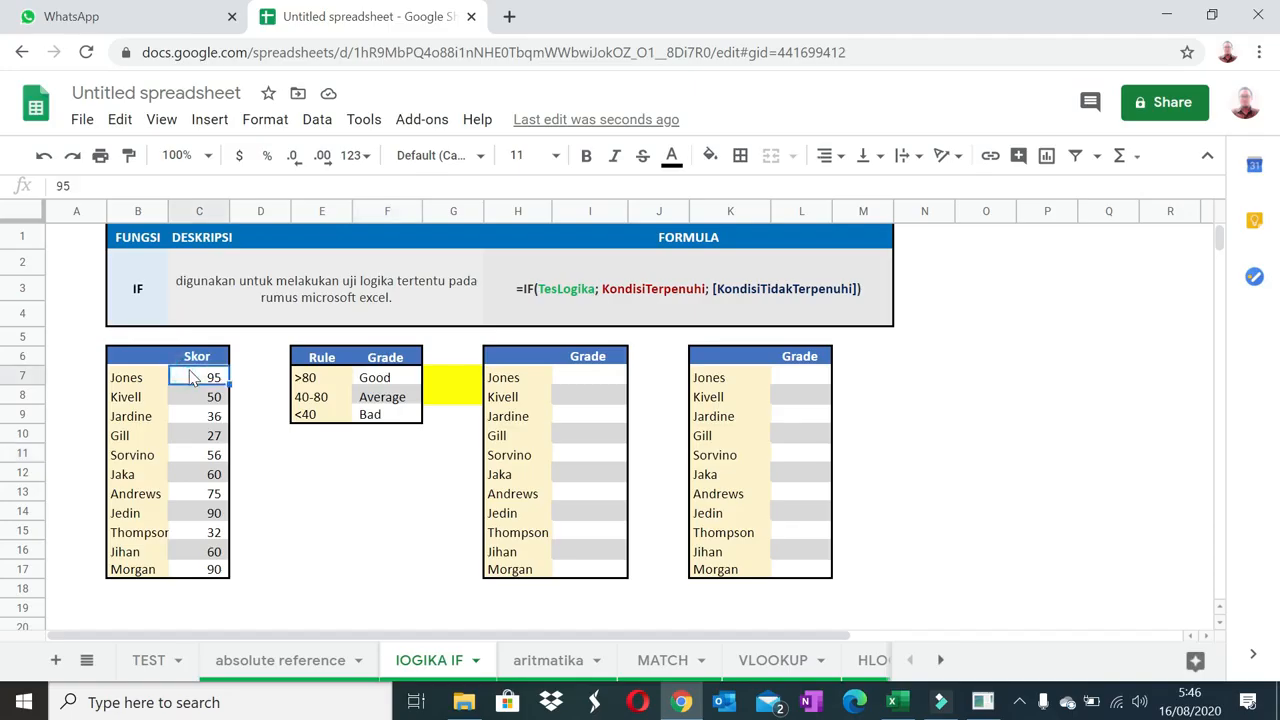
click(306, 377)
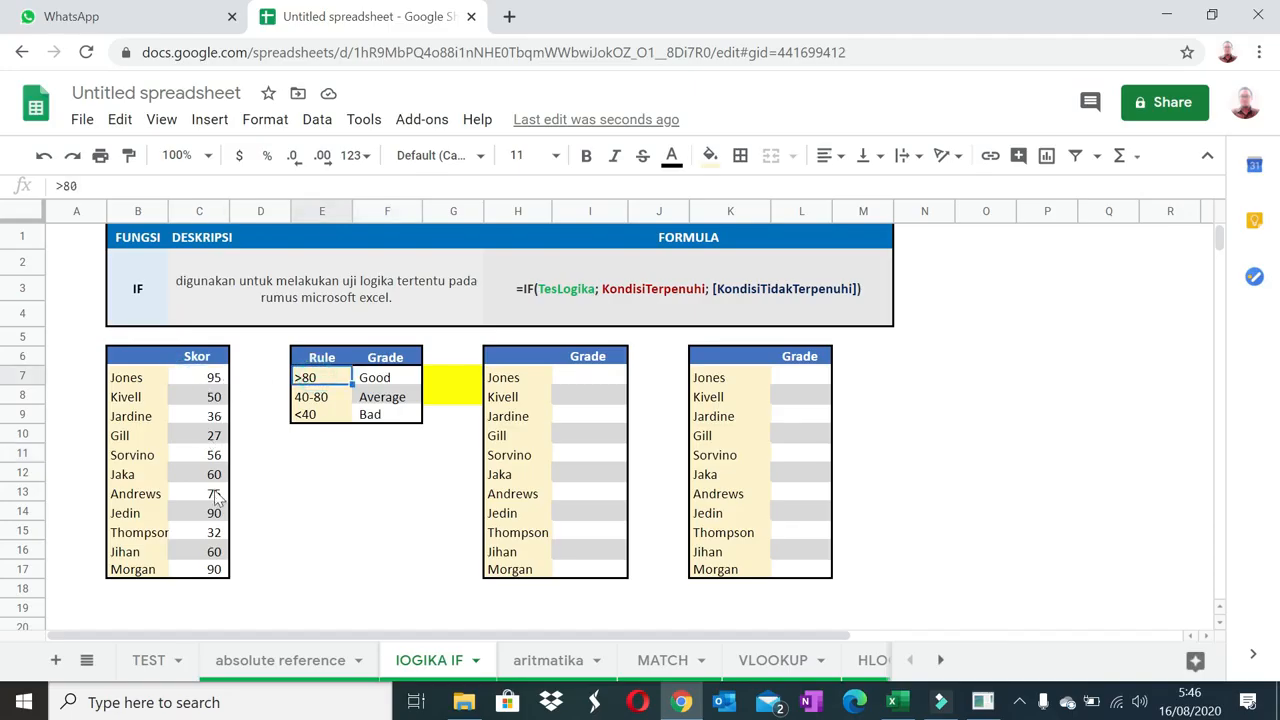
click(200, 381)
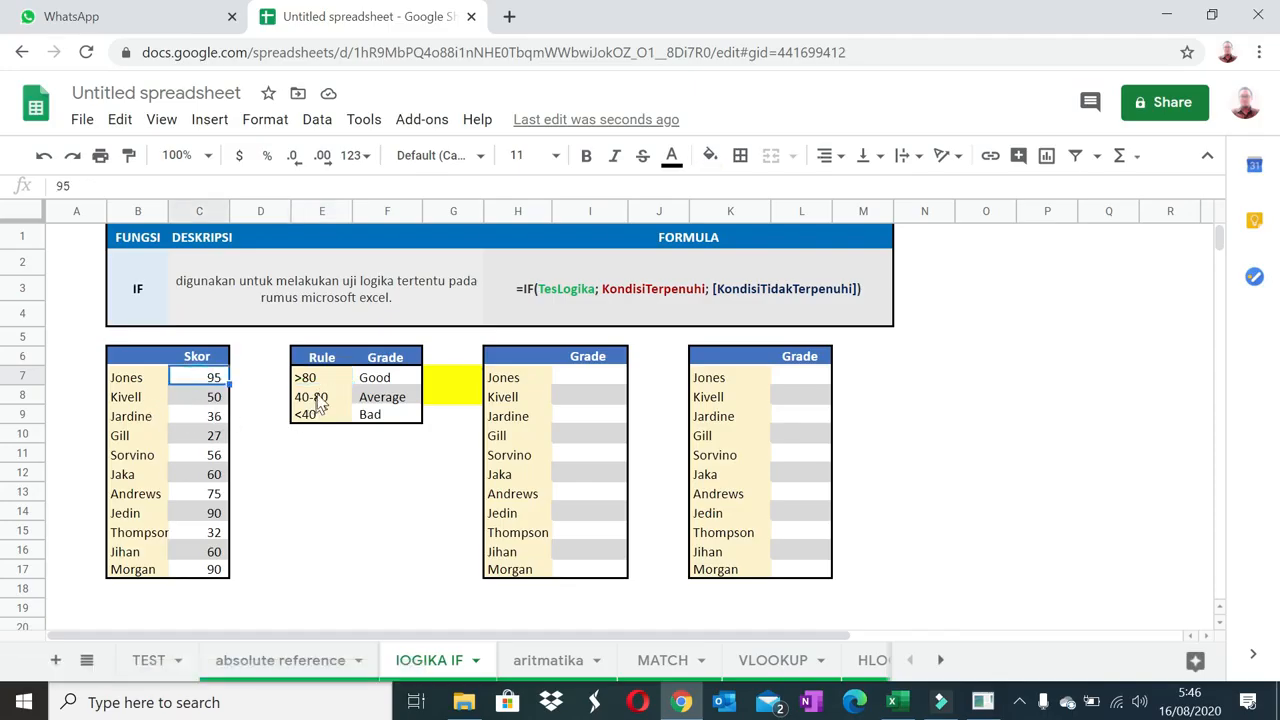
click(394, 378)
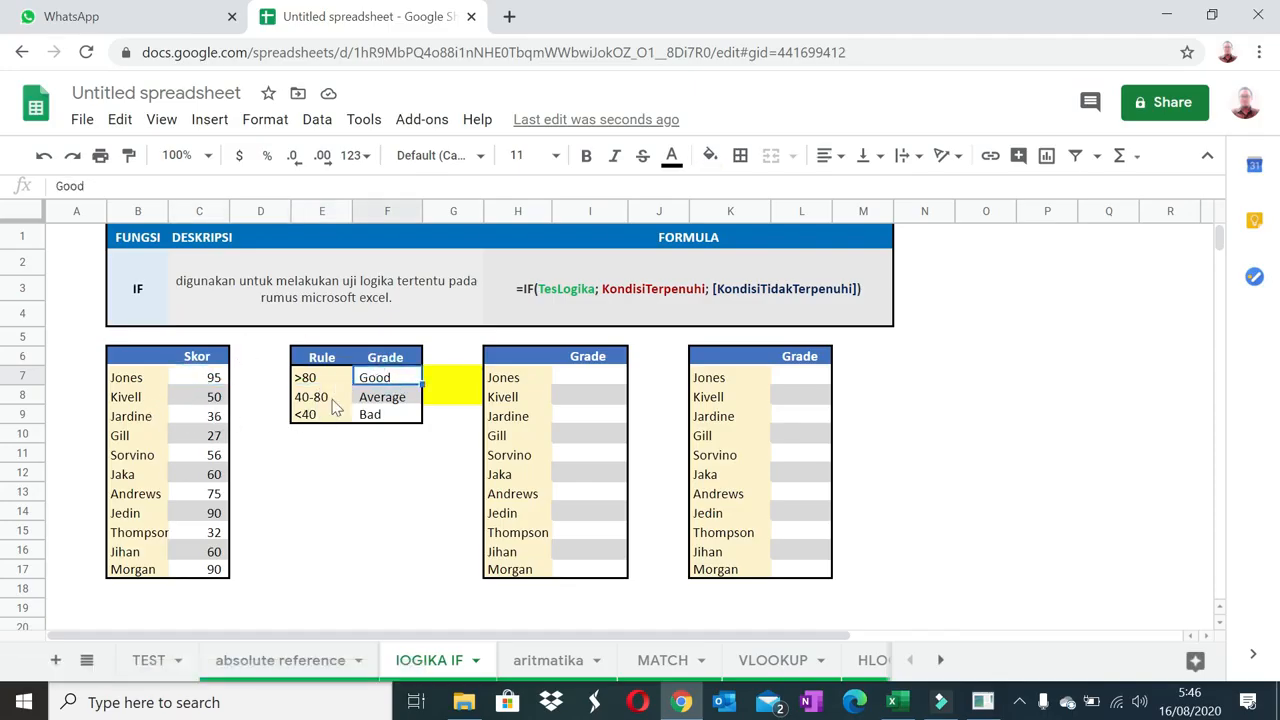
click(388, 398)
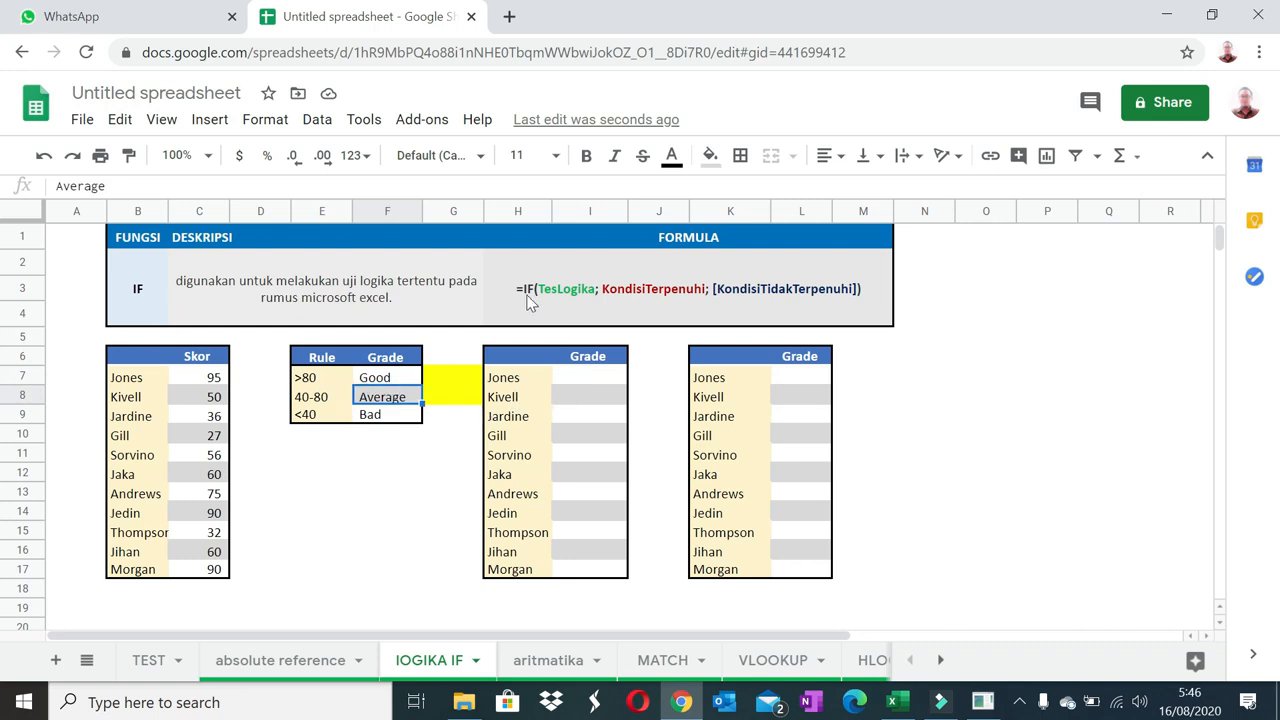
click(525, 303)
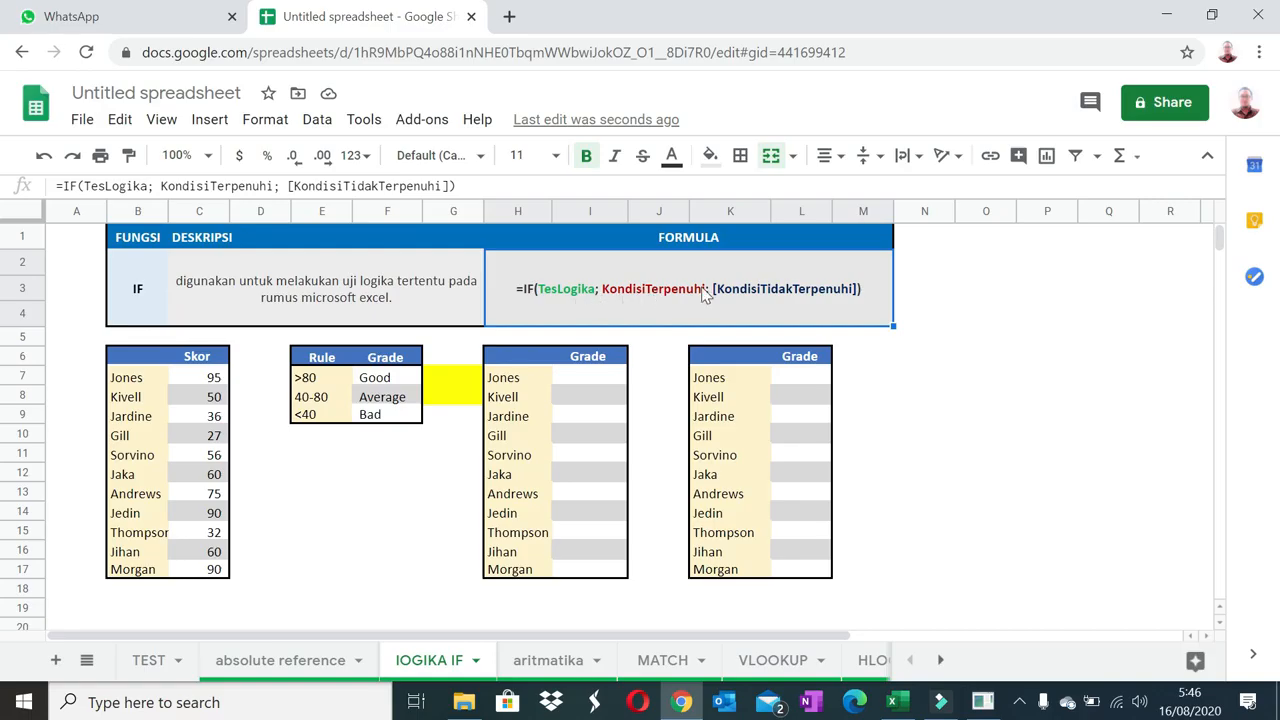
Enter the formula =if(C7>80,"good","not good") in the first Grade cell, I7.
click(591, 375)
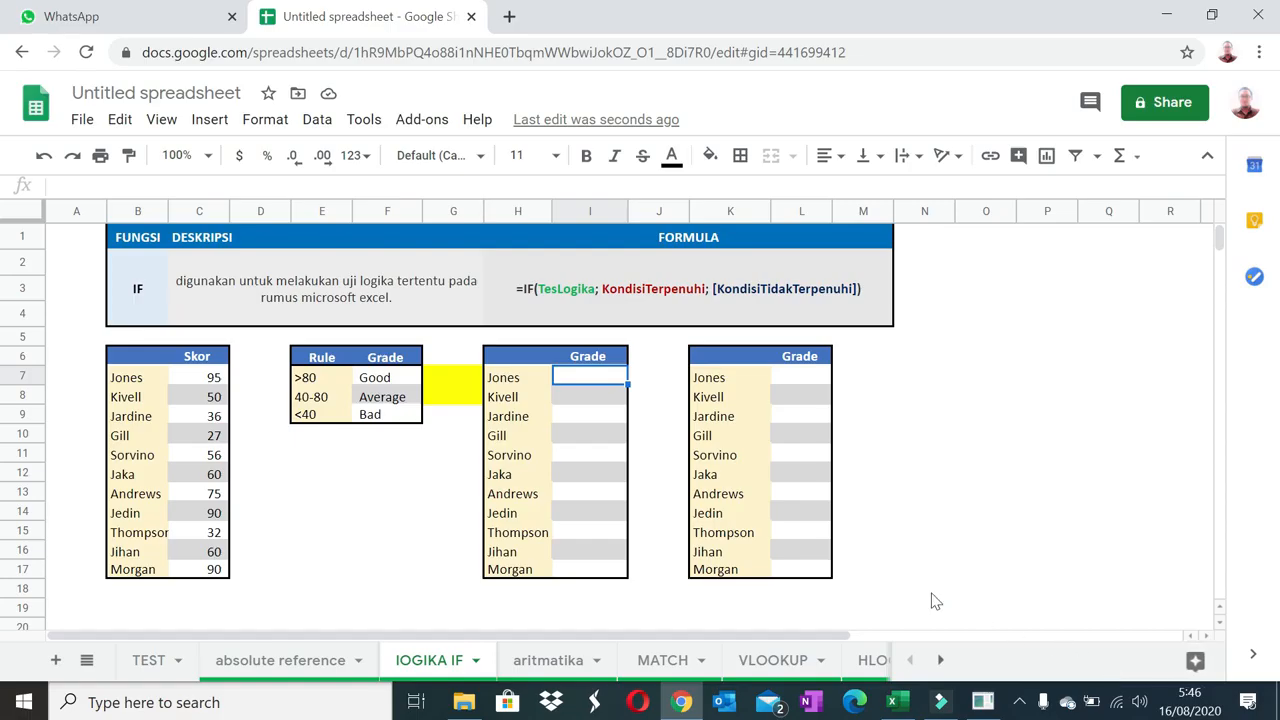
text(=if()
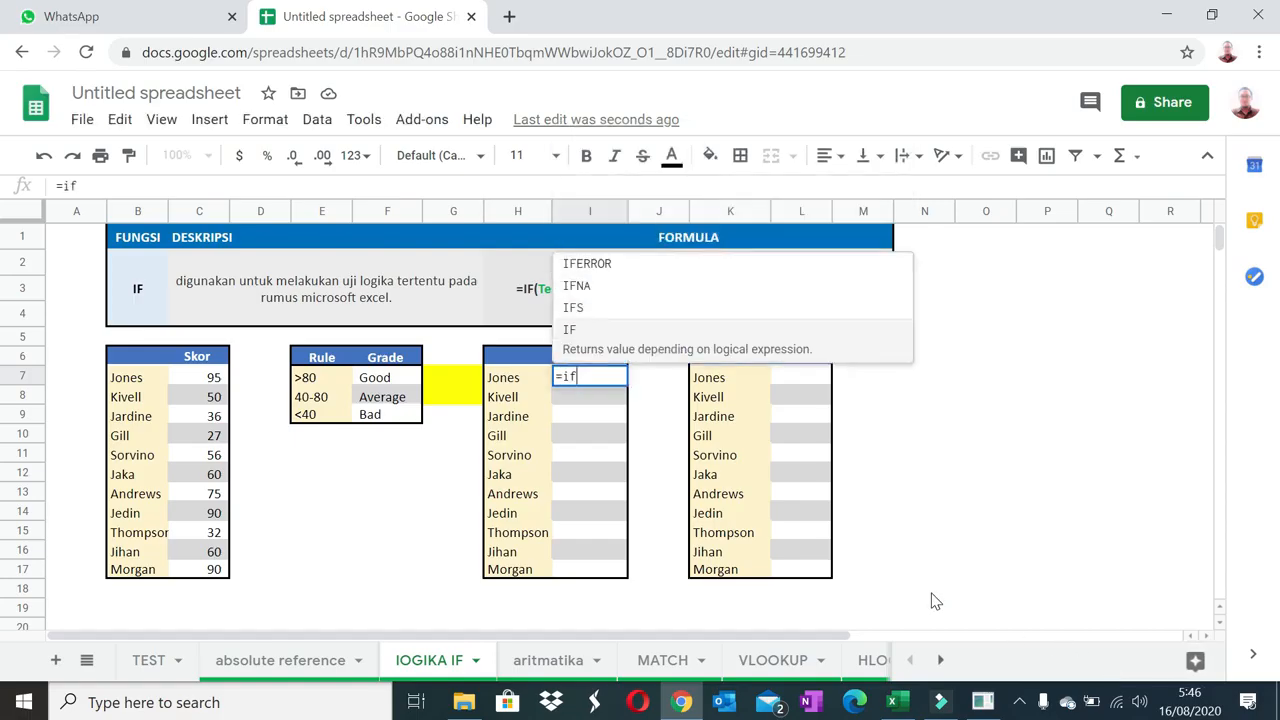
click(205, 380)
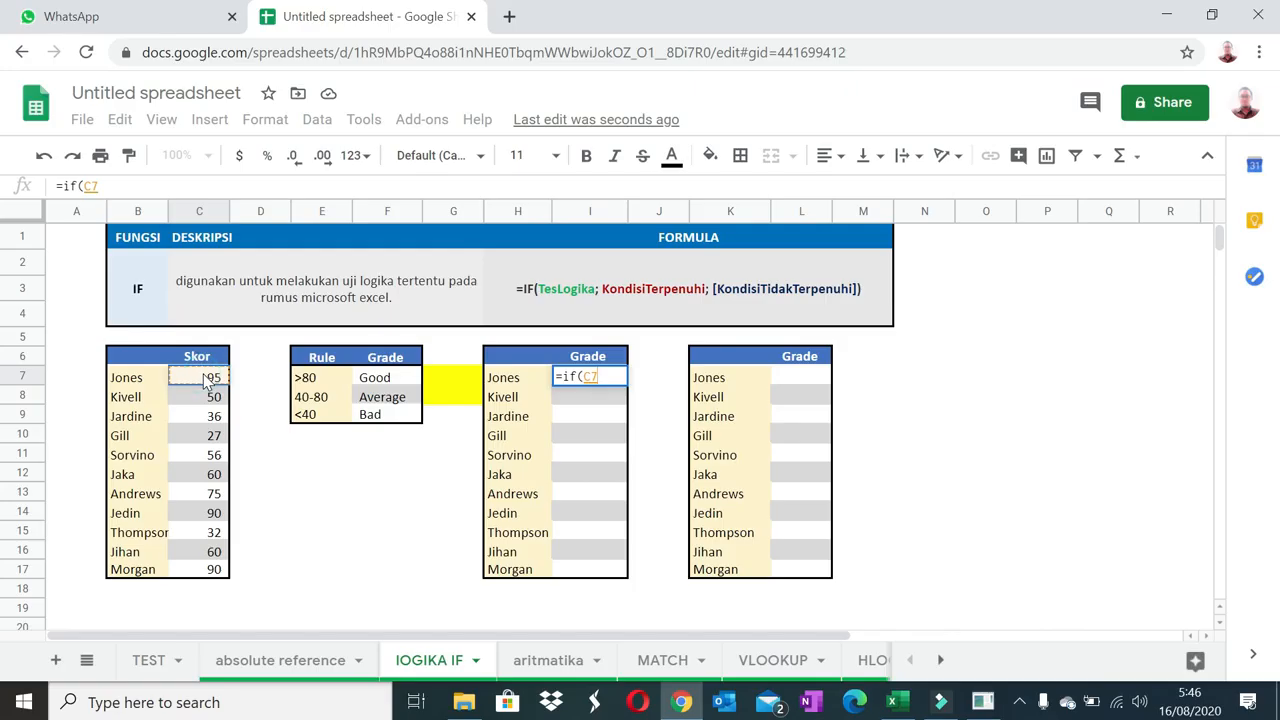
text(>80)
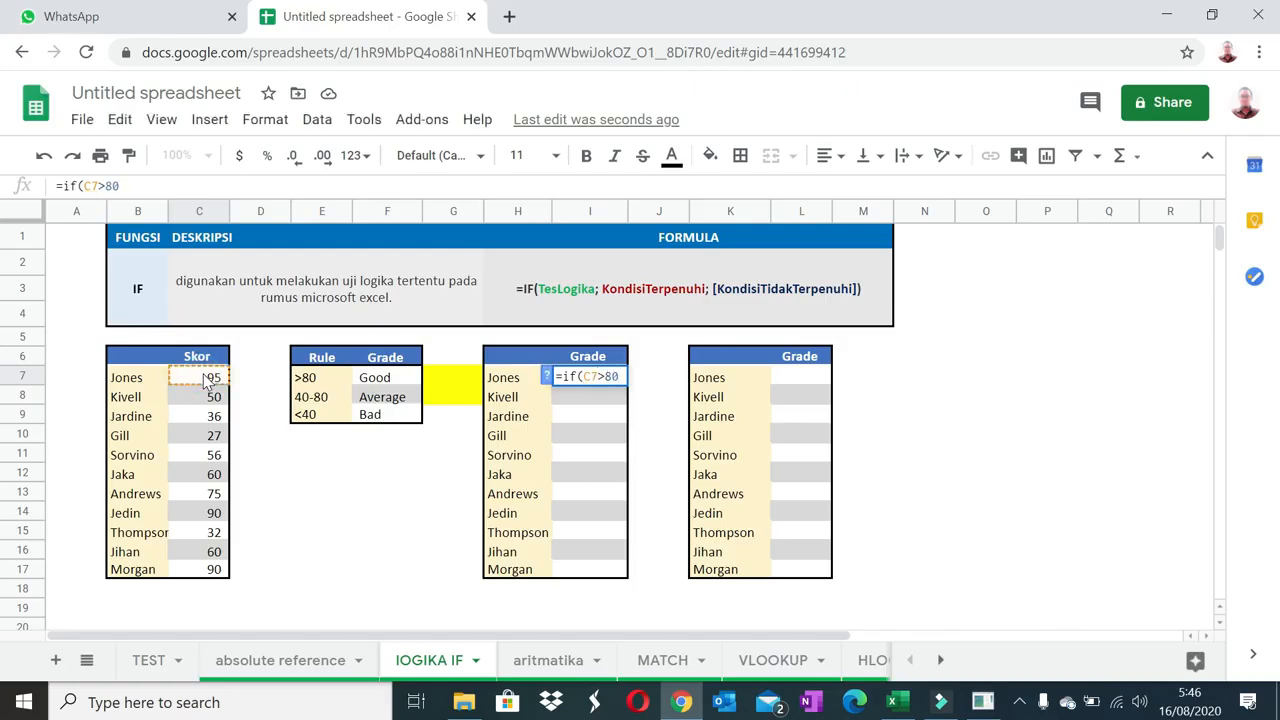
text(,"good)
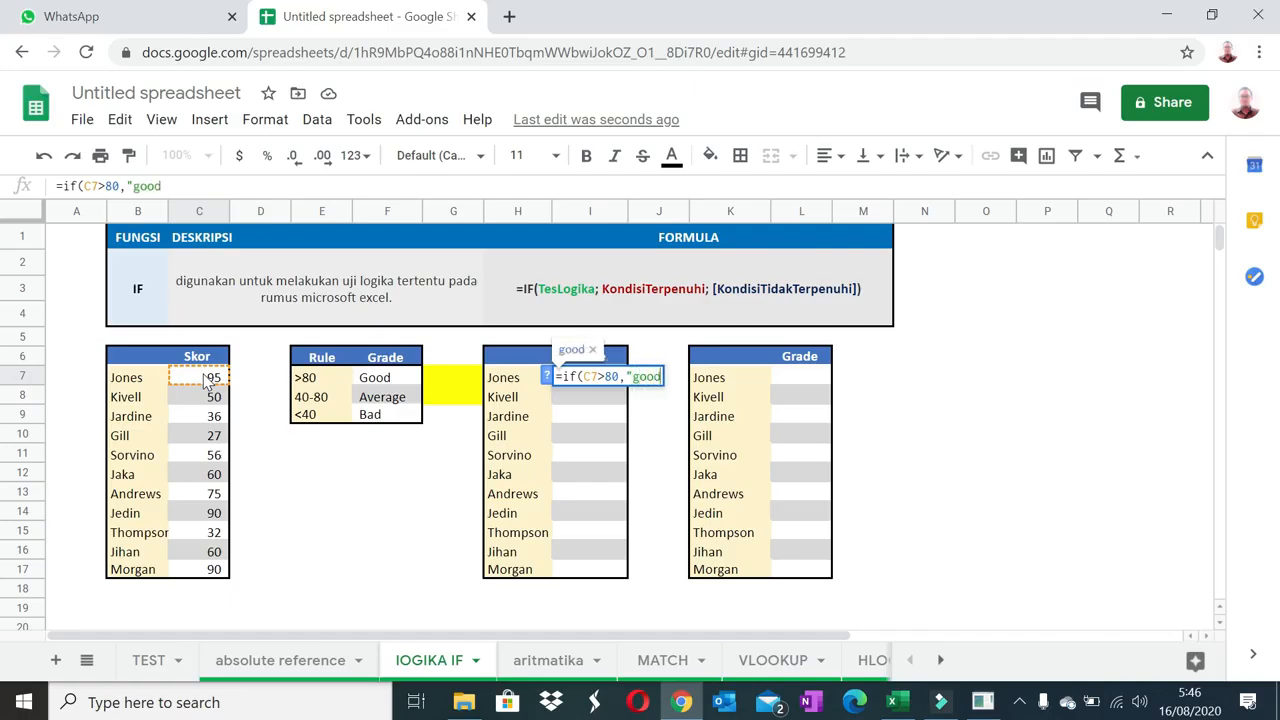
text(","not good)
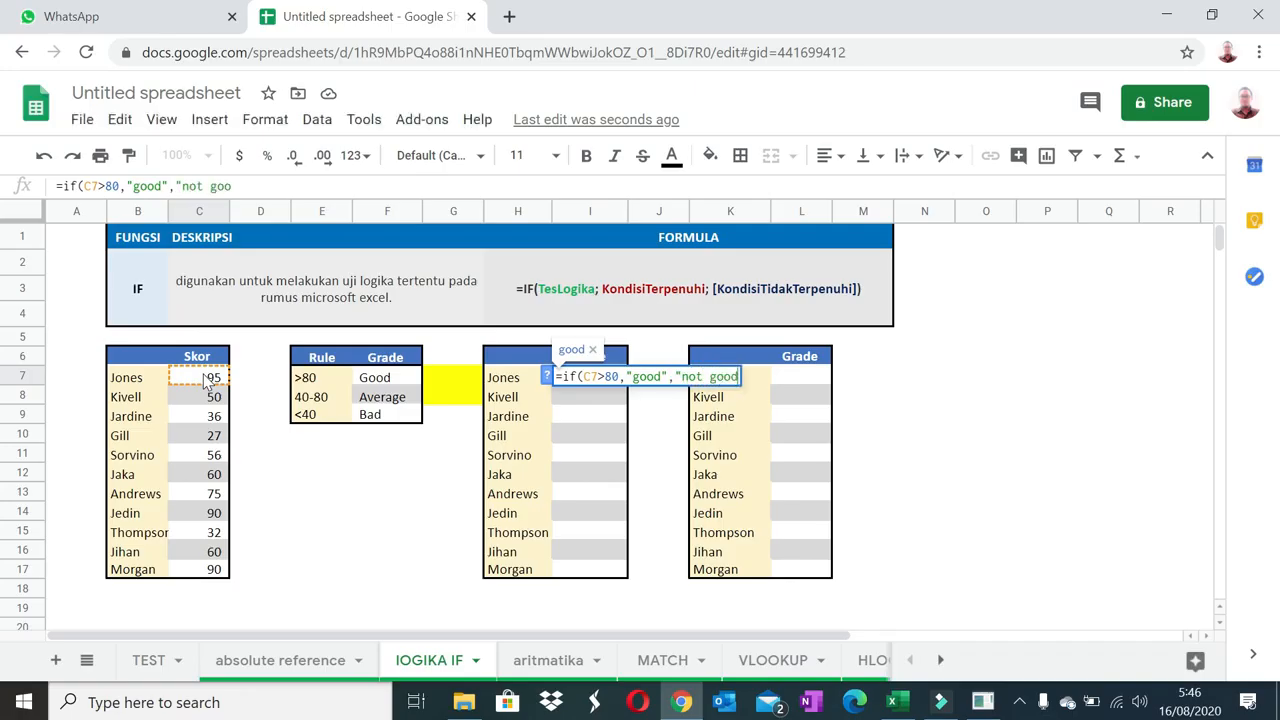
text("))
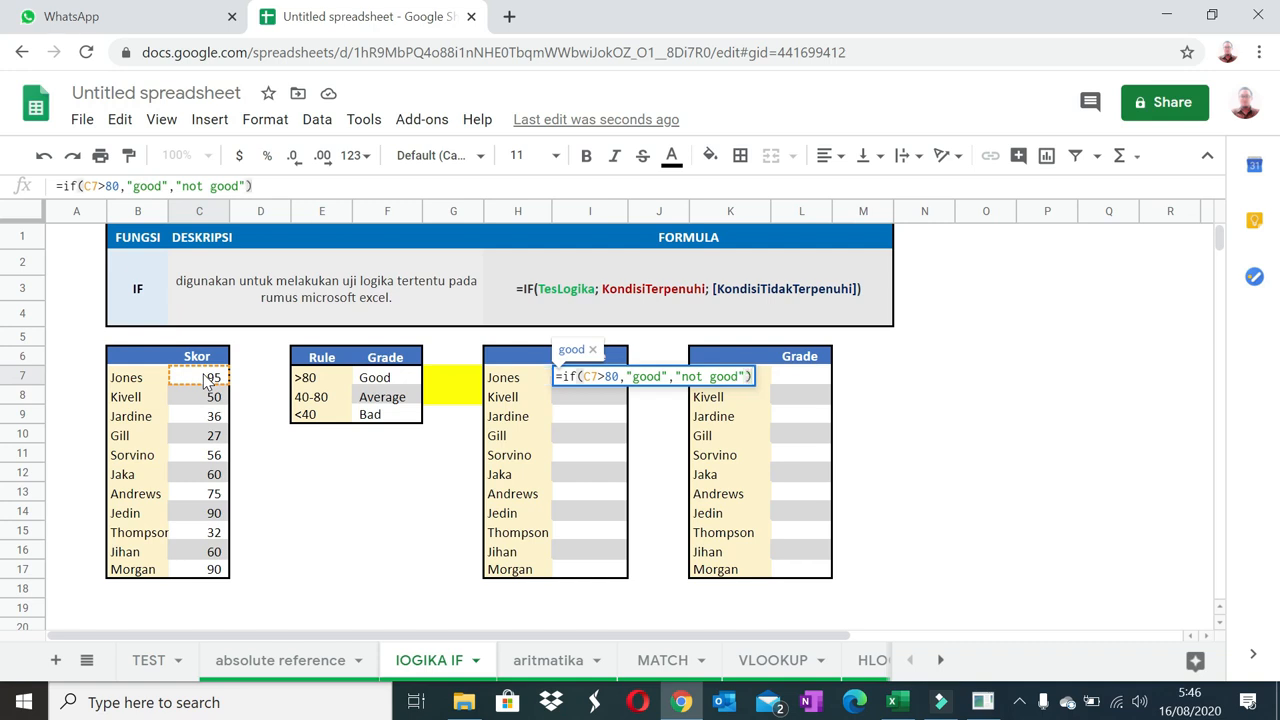
key(Return)
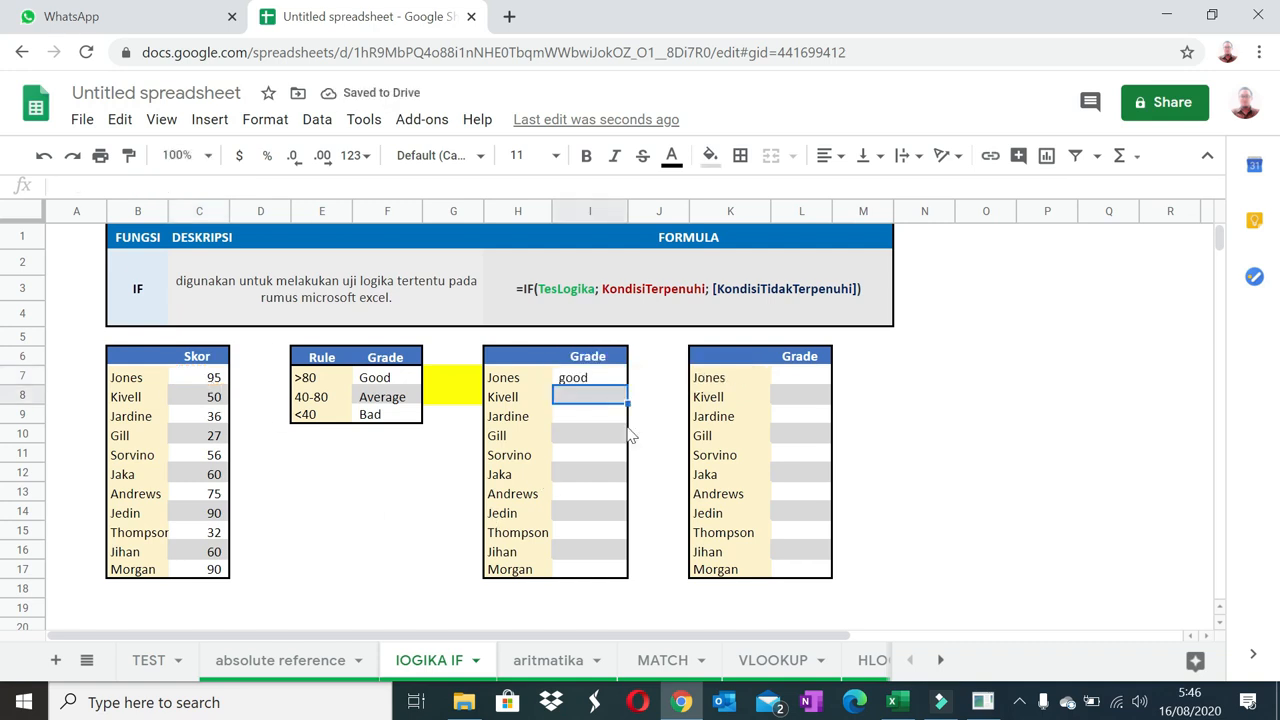
Start an IF formula in L7 of the second Grade table, testing C7>80 and returning F7 when true.
click(810, 362)
click(810, 382)
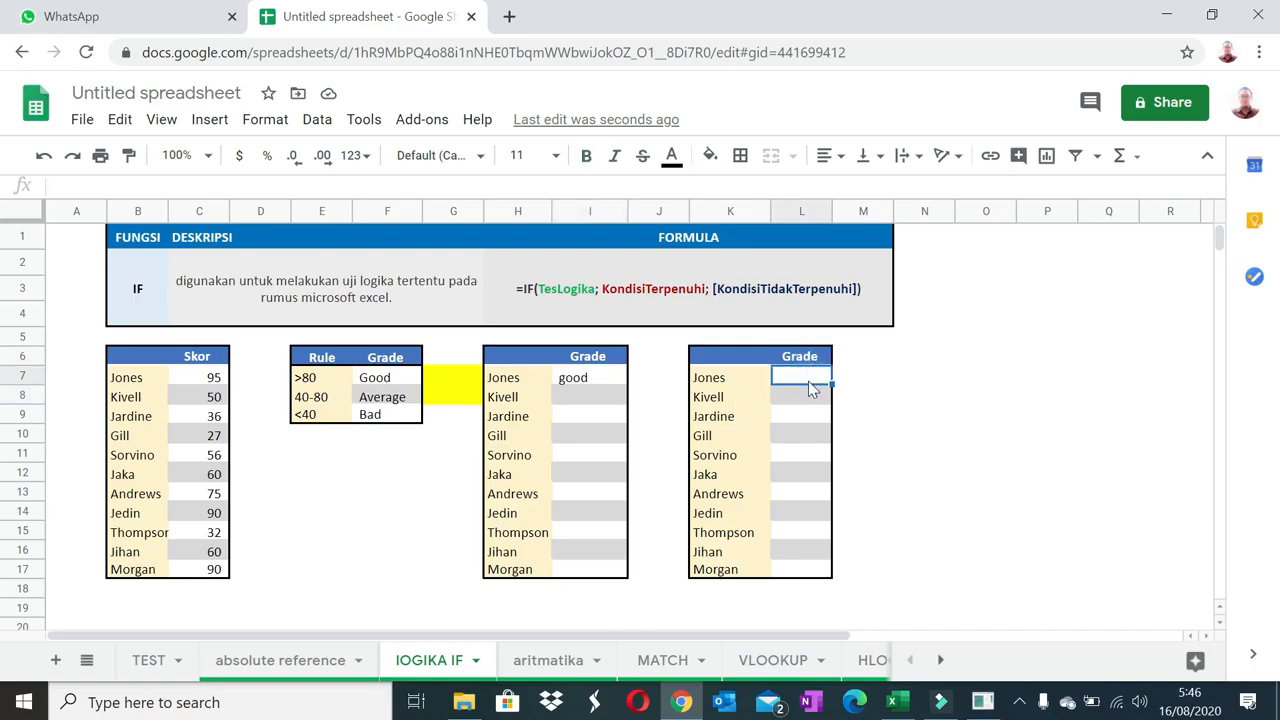
text(=if()
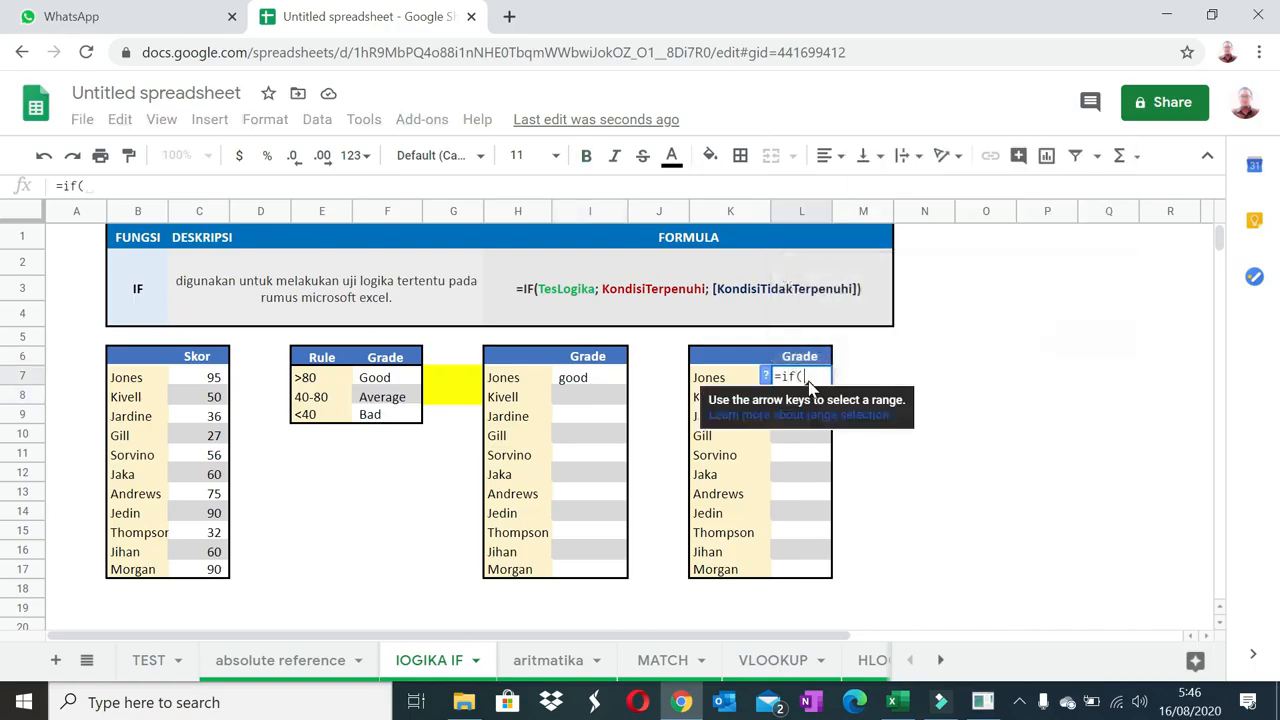
click(197, 382)
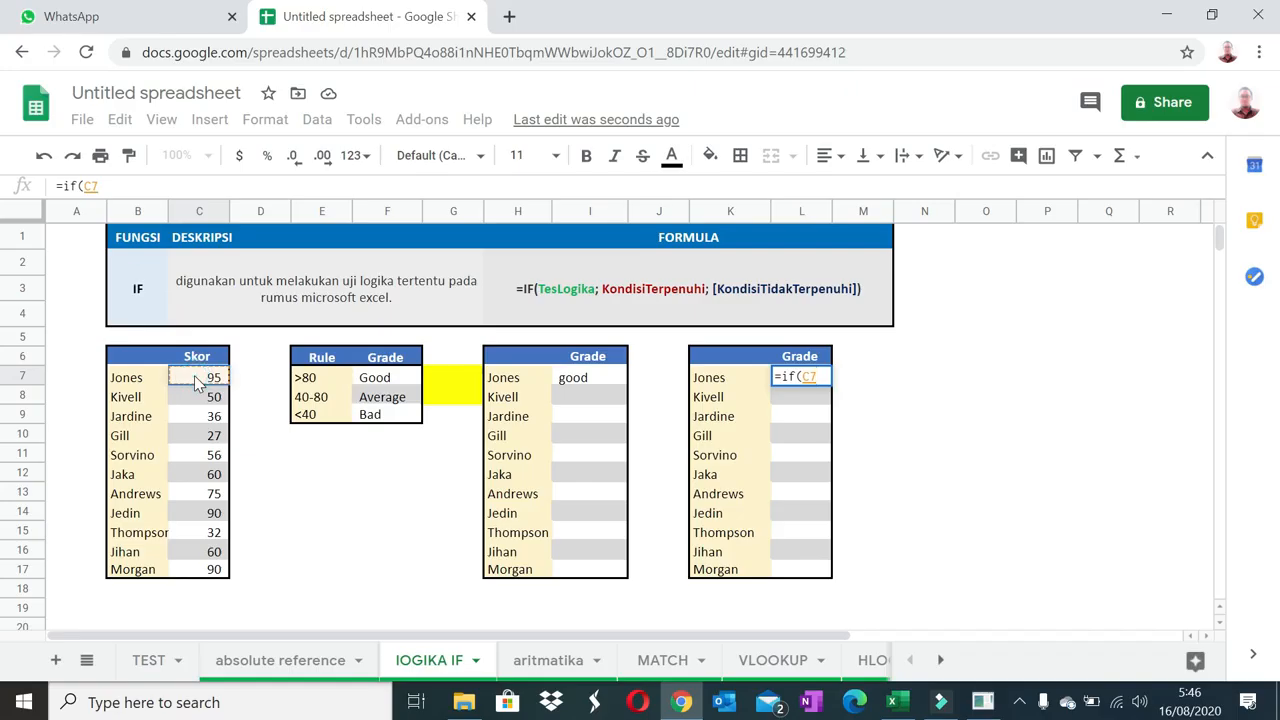
text(?)
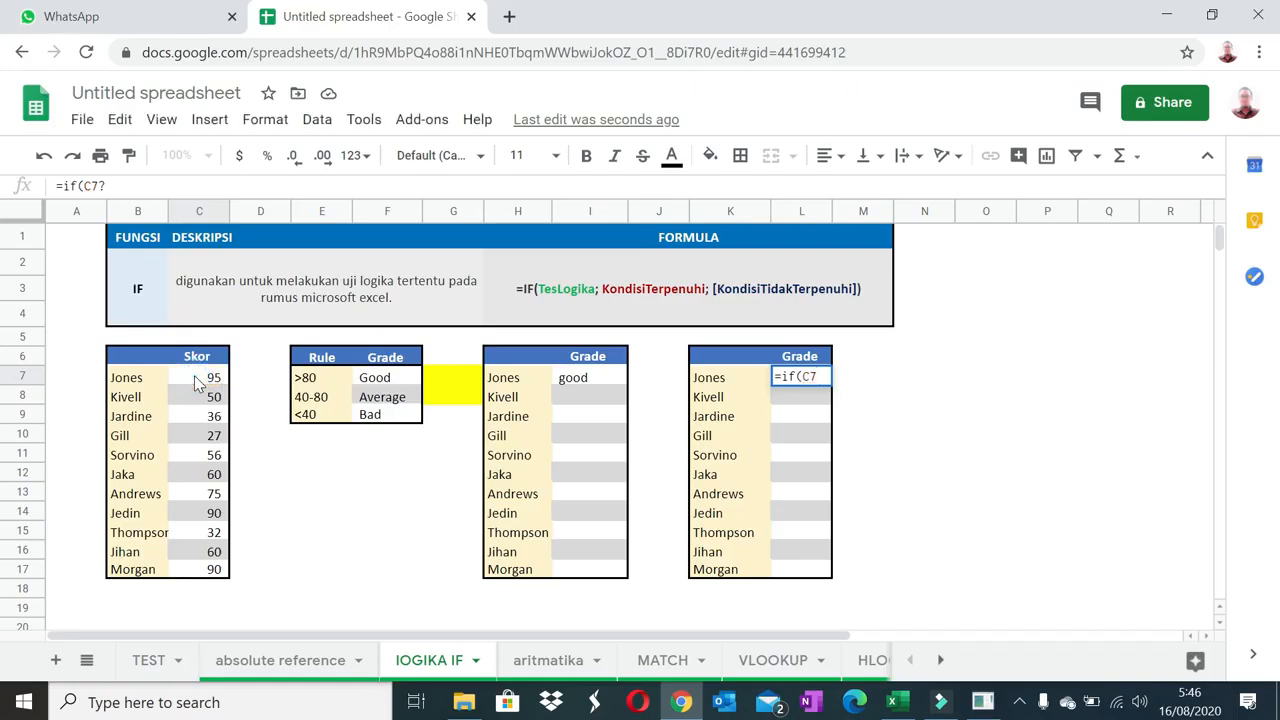
key(BackSpace)
text(>)
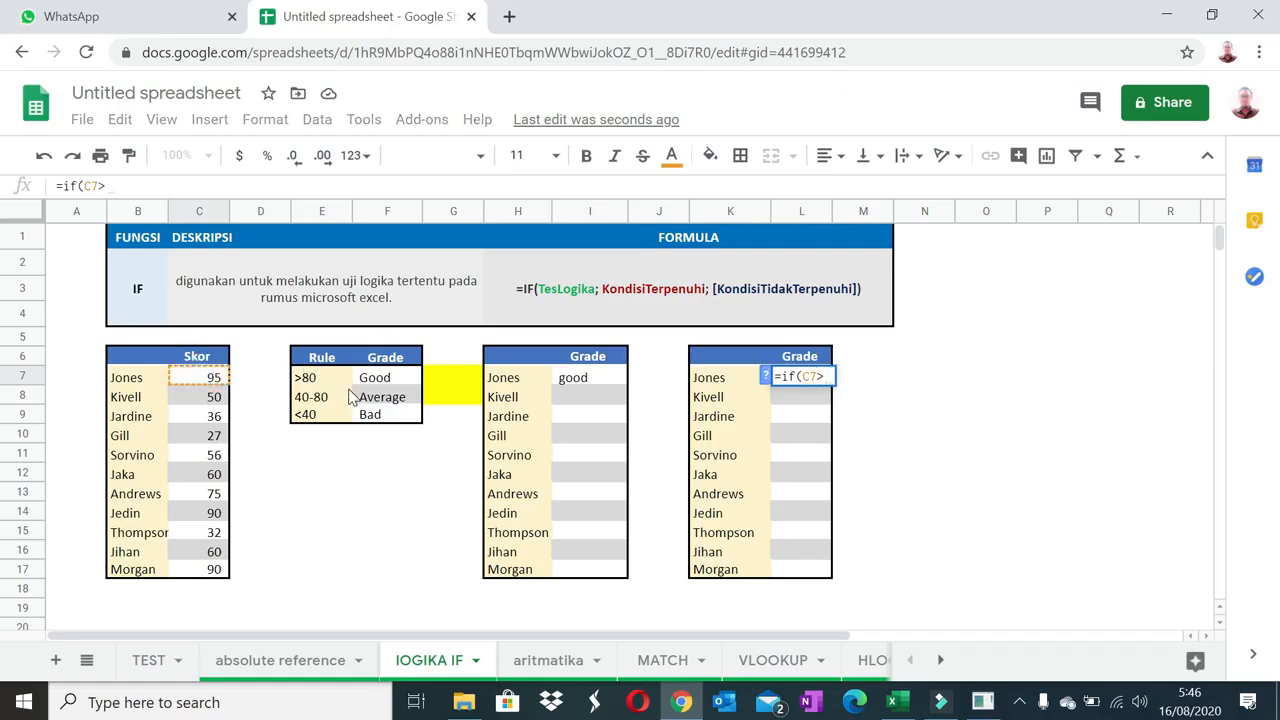
text(80,)
click(390, 378)
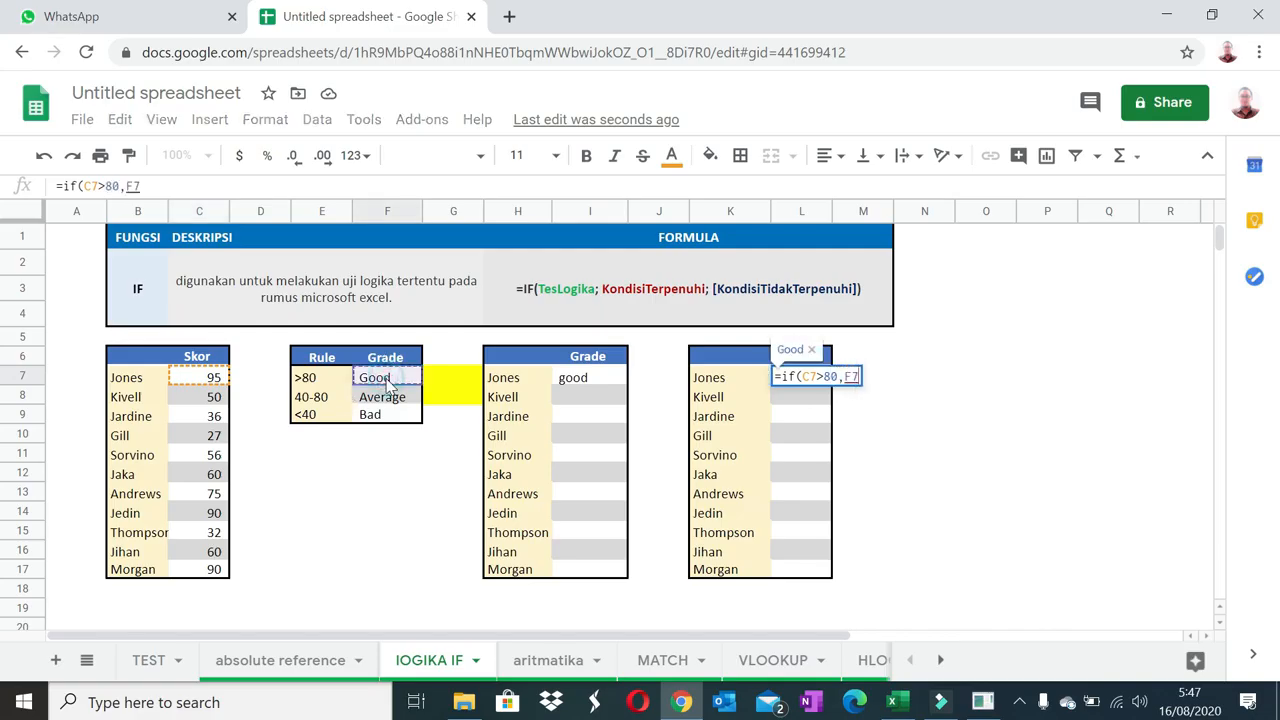
Make the F7 reference absolute as $F$7 and complete the L7 formula with "not good" as the false result.
double_click(132, 186)
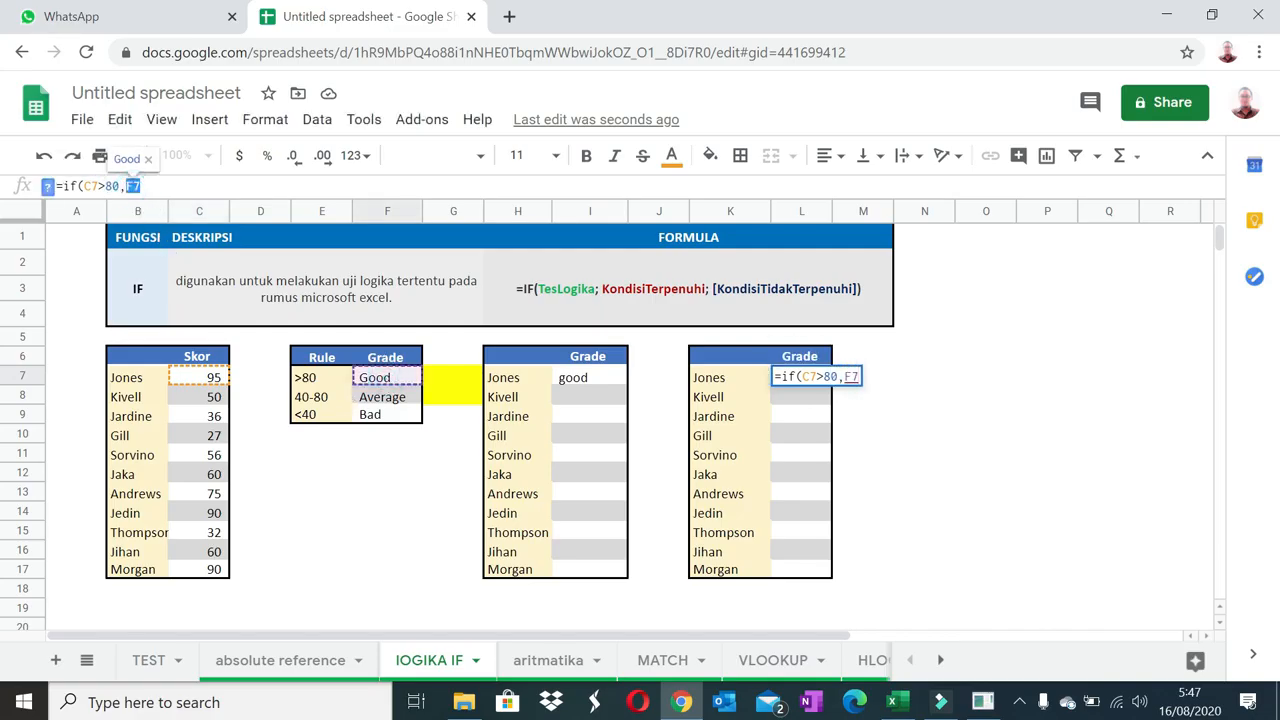
key(F4)
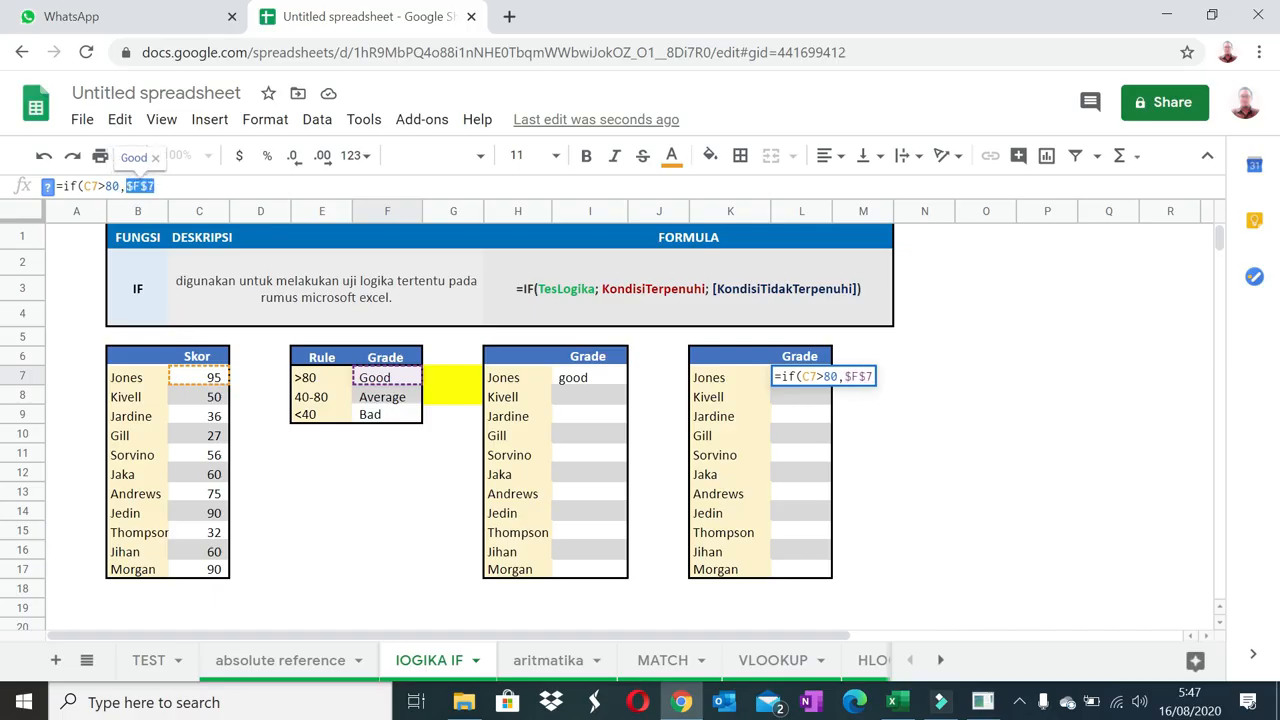
text(,)
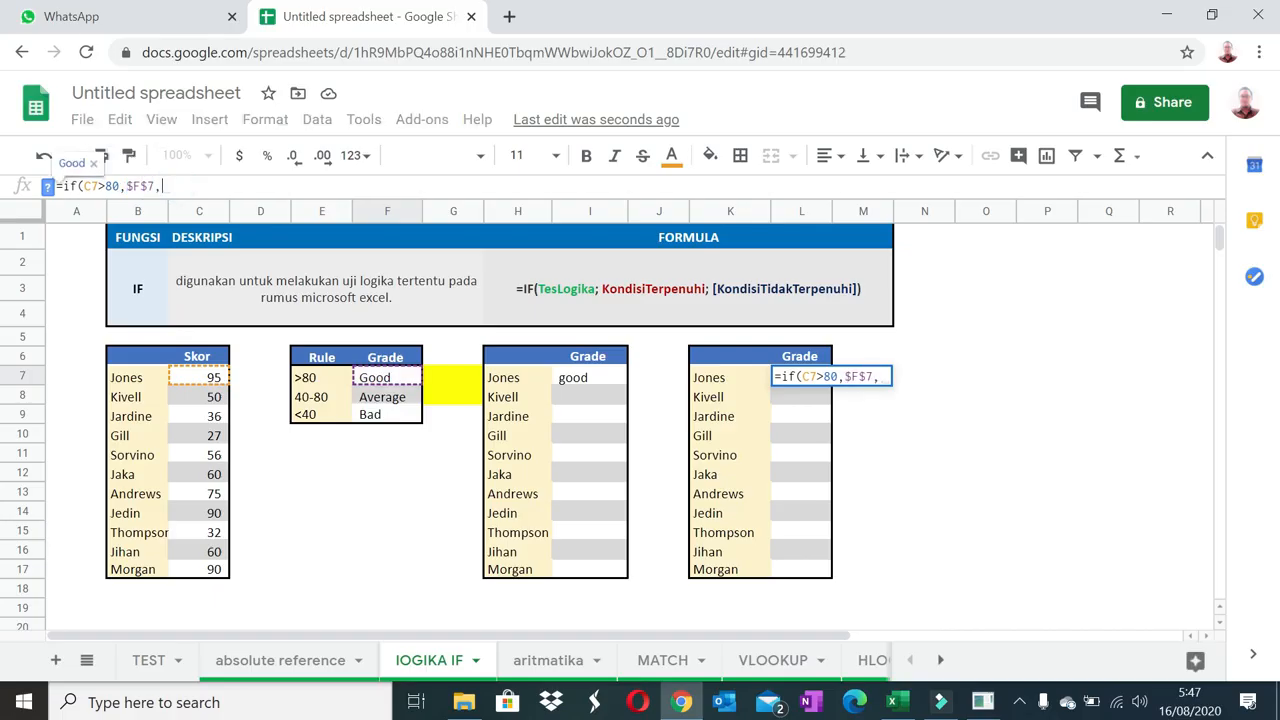
text("not )
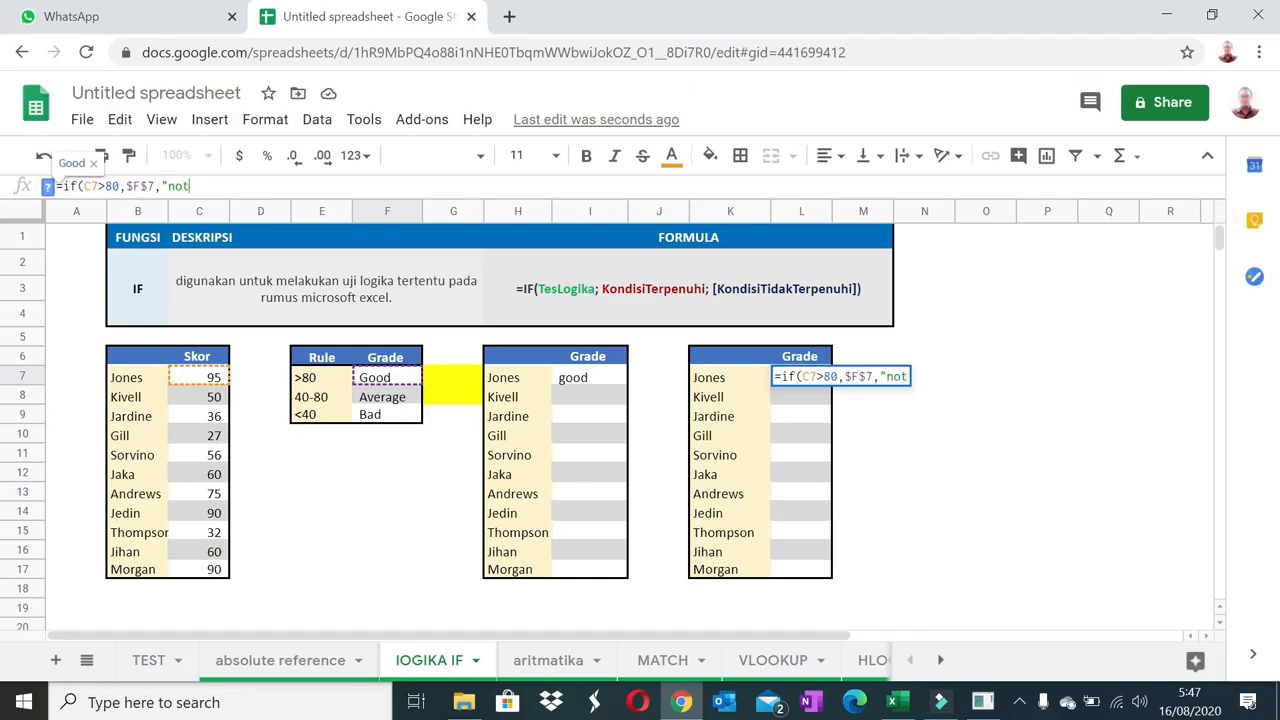
text(good"))
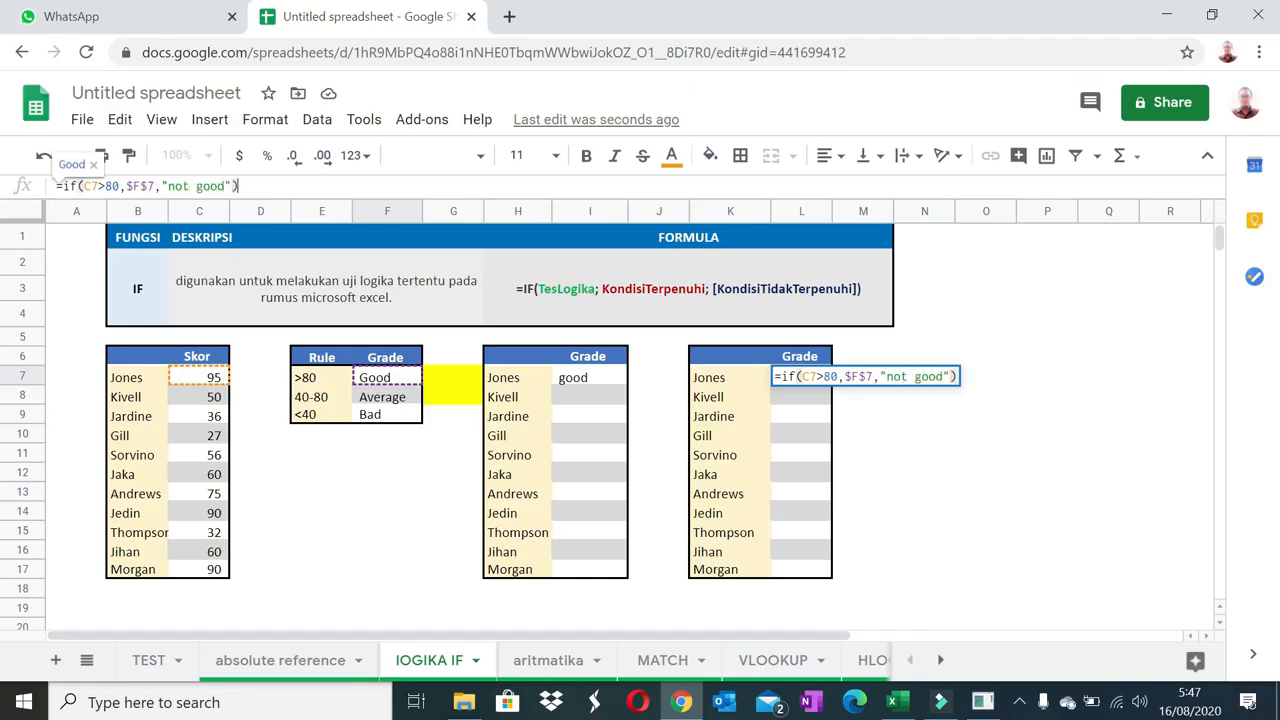
key(Return)
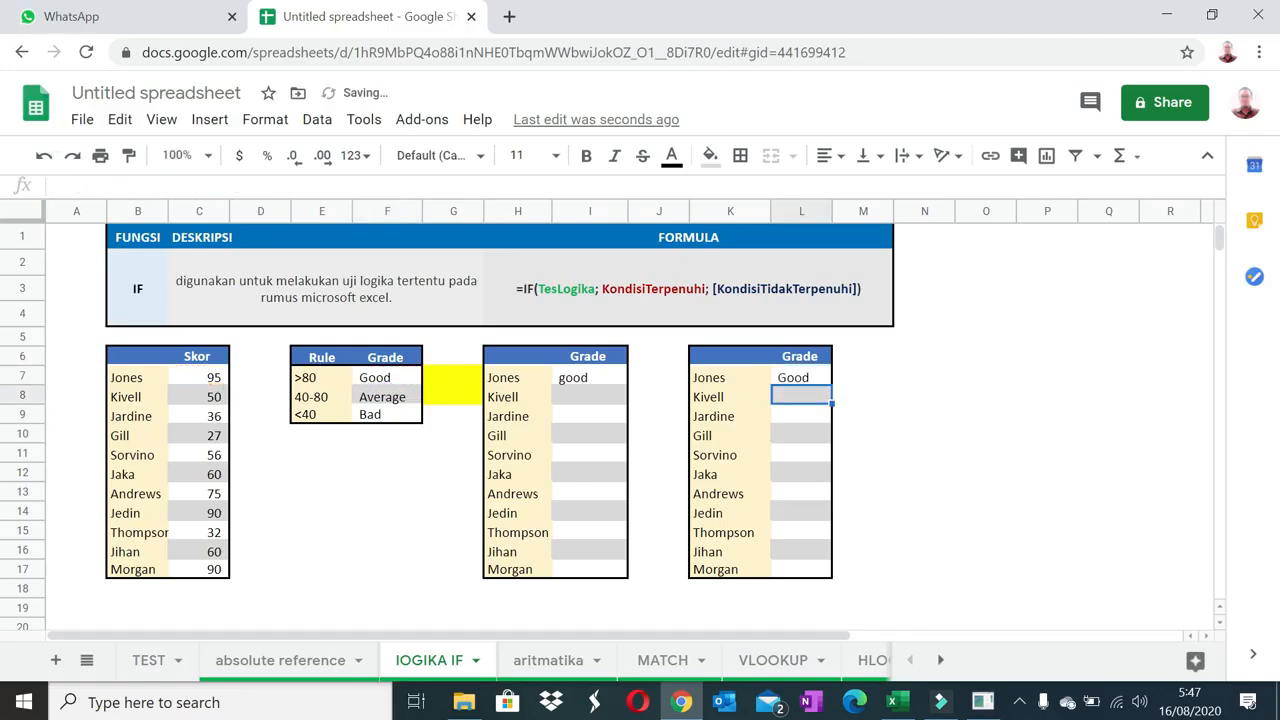
Copy the IF formula from I7 and paste only the formula into I8:I17.
click(585, 381)
key(ctrl+c)
click(592, 395)
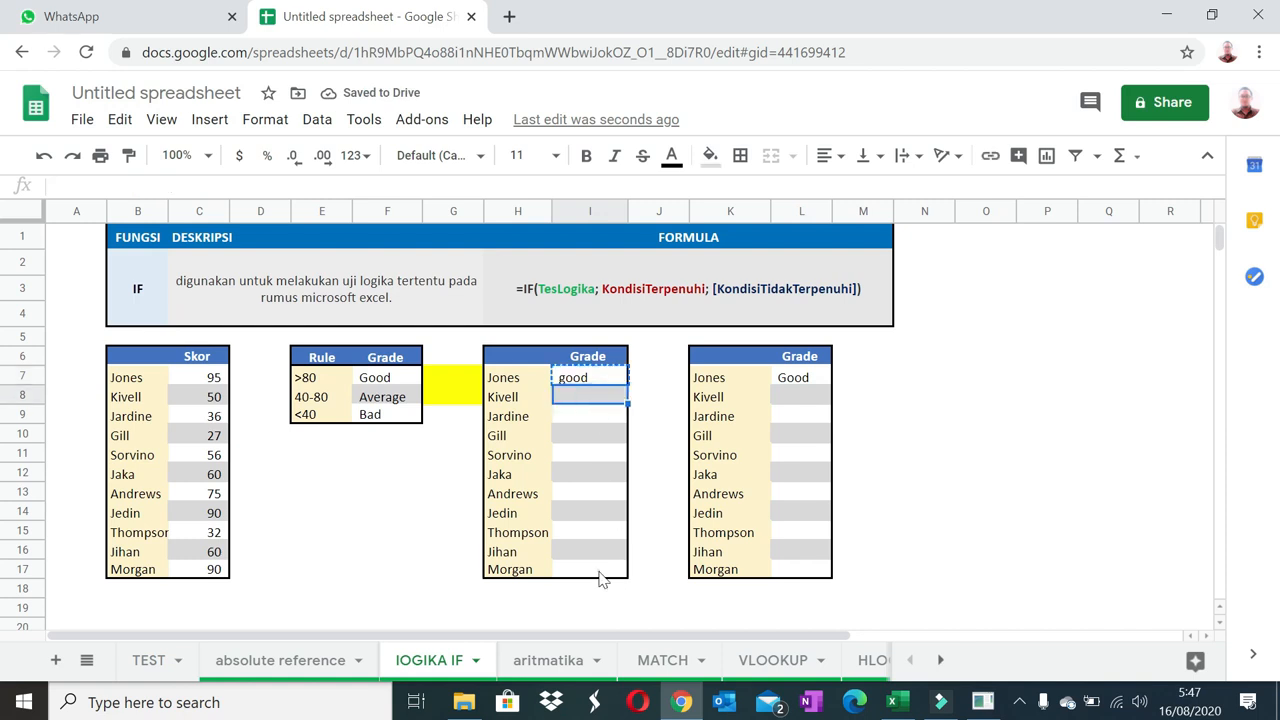
shift+click(600, 575)
right_click(600, 575)
mouse_move(700, 246)
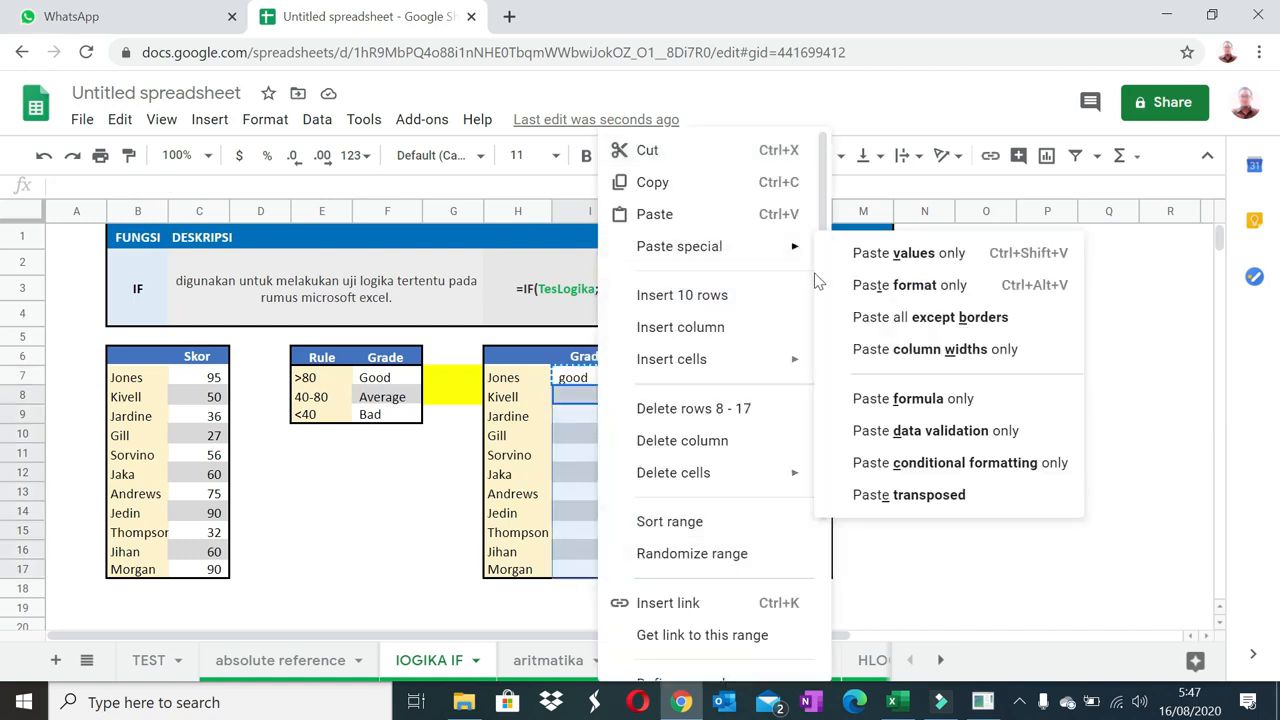
click(900, 398)
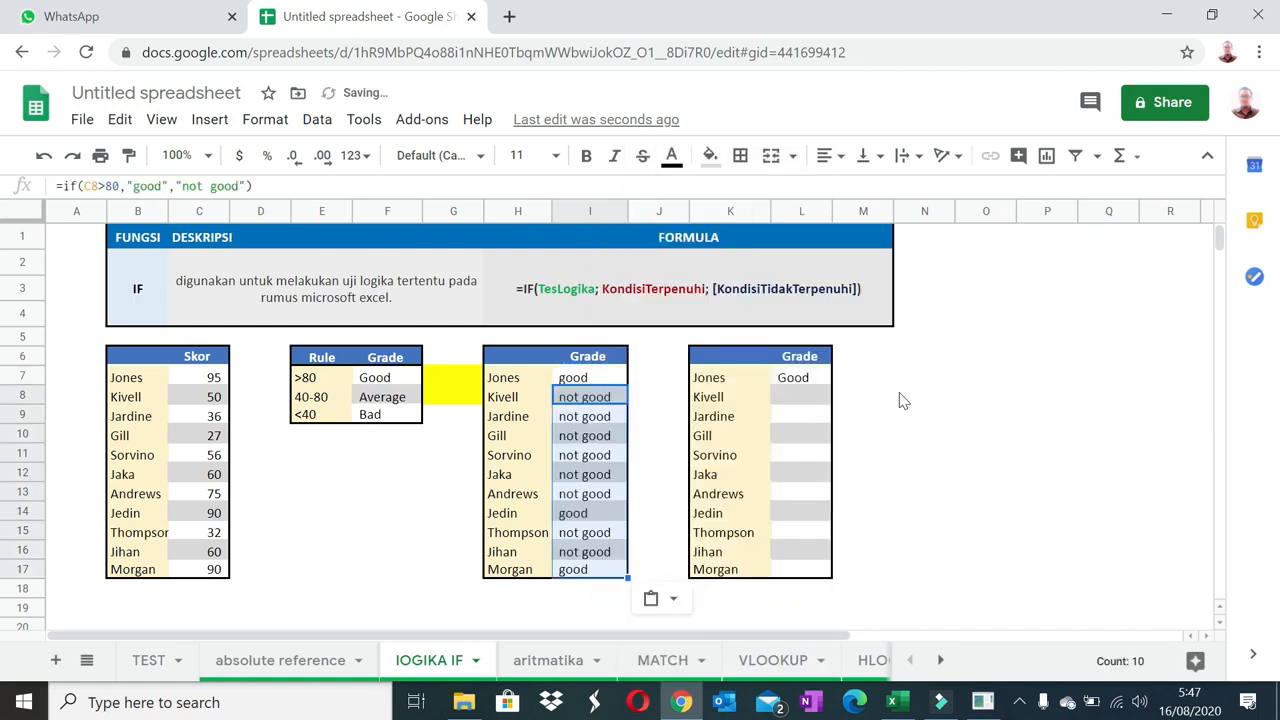
Copy the IF formula from L7 and paste only the formula into L8:L17 of the second Grade table.
click(797, 378)
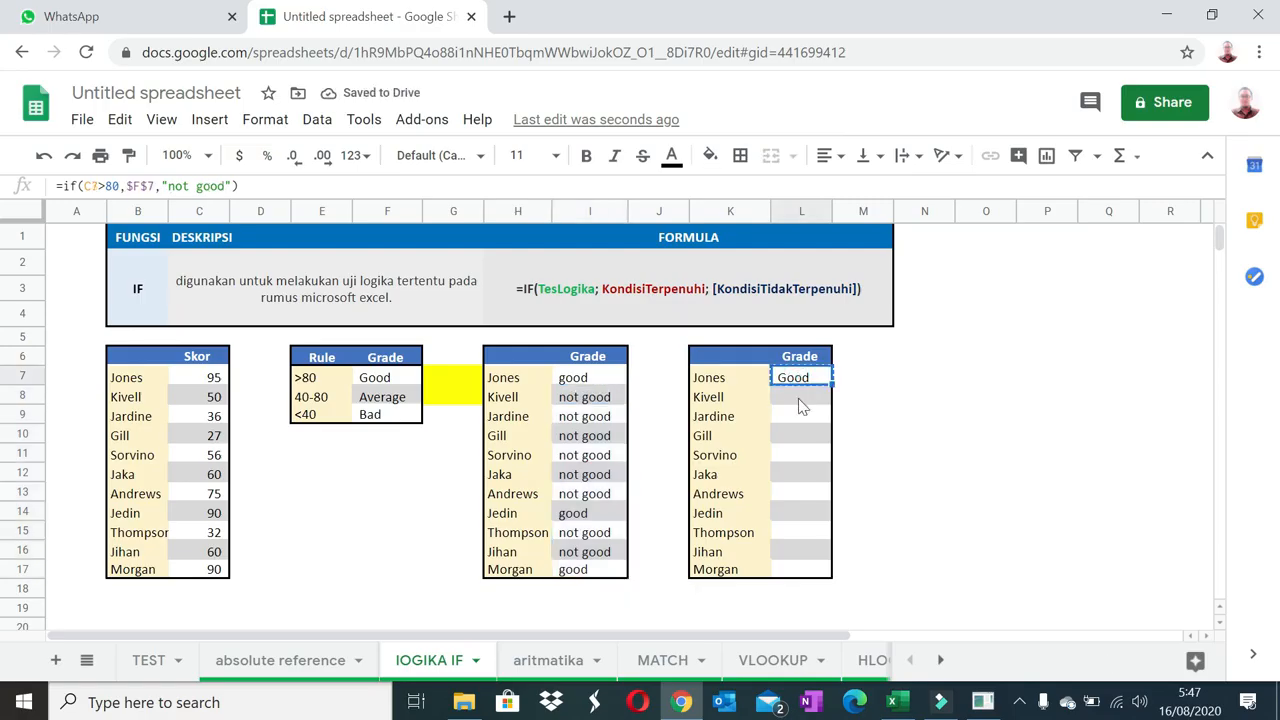
key(ctrl+c)
click(800, 397)
shift+click(806, 570)
right_click(806, 570)
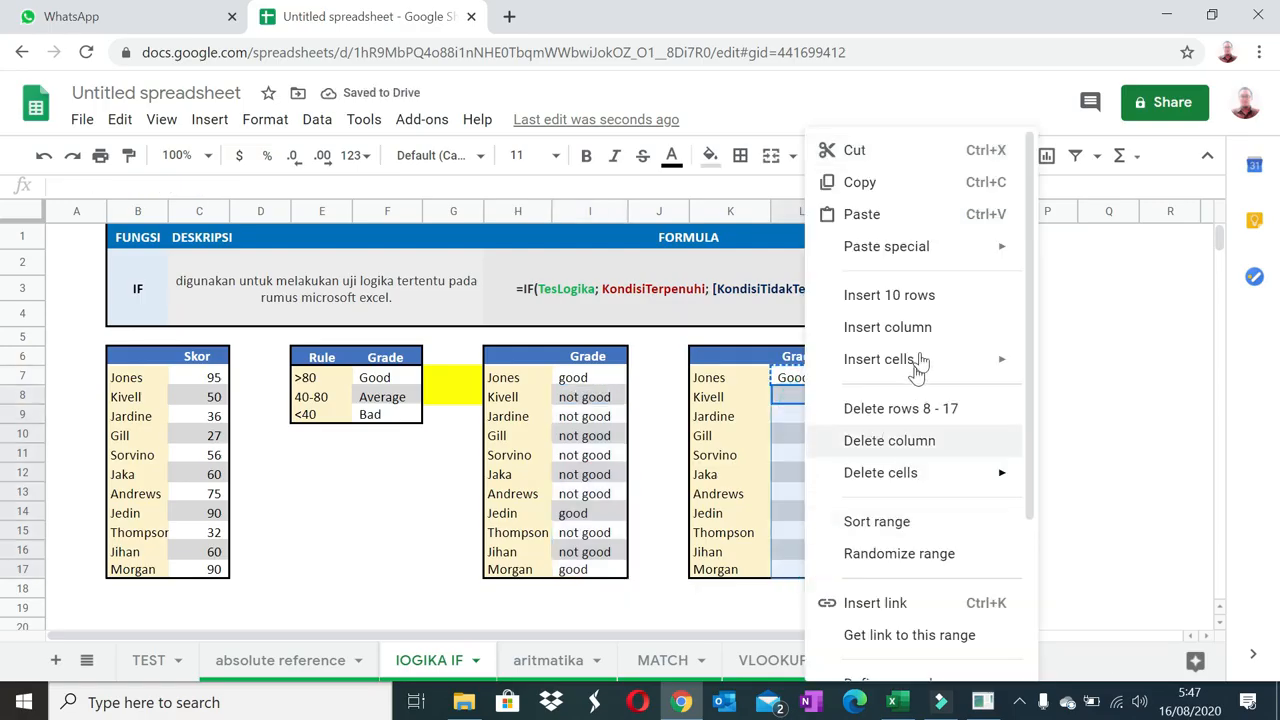
mouse_move(965, 250)
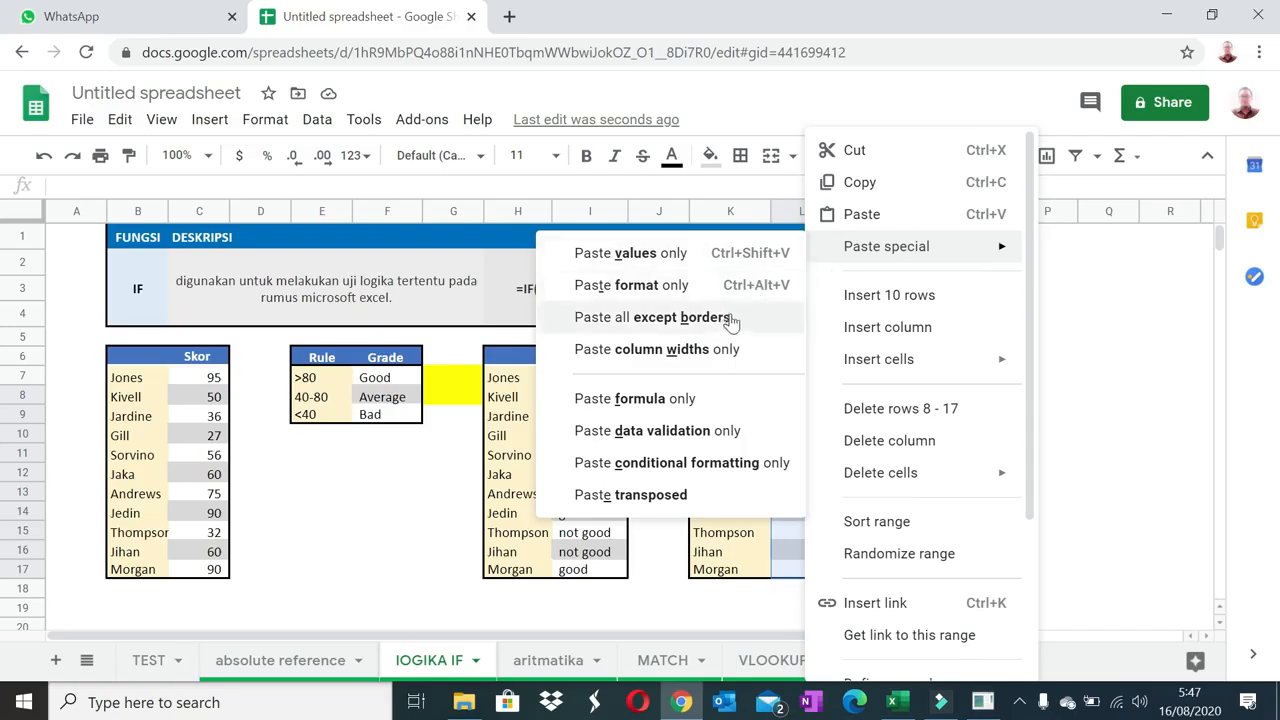
click(683, 398)
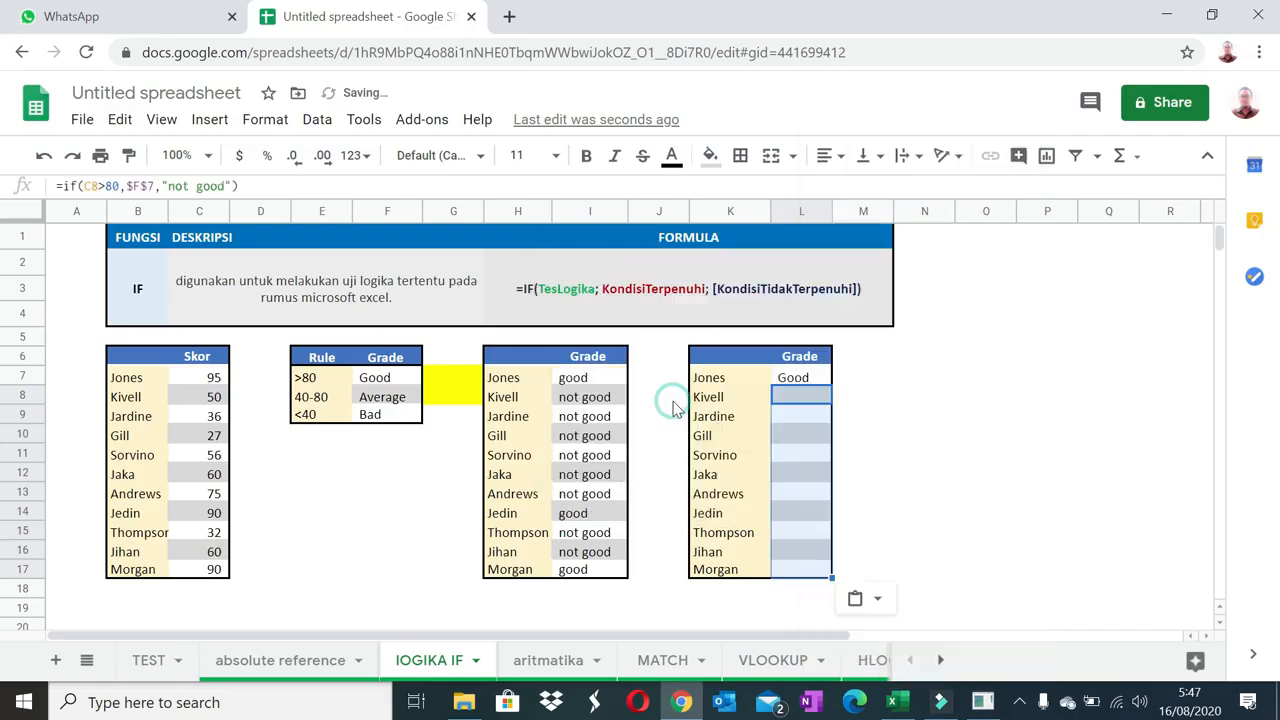
click(1030, 460)
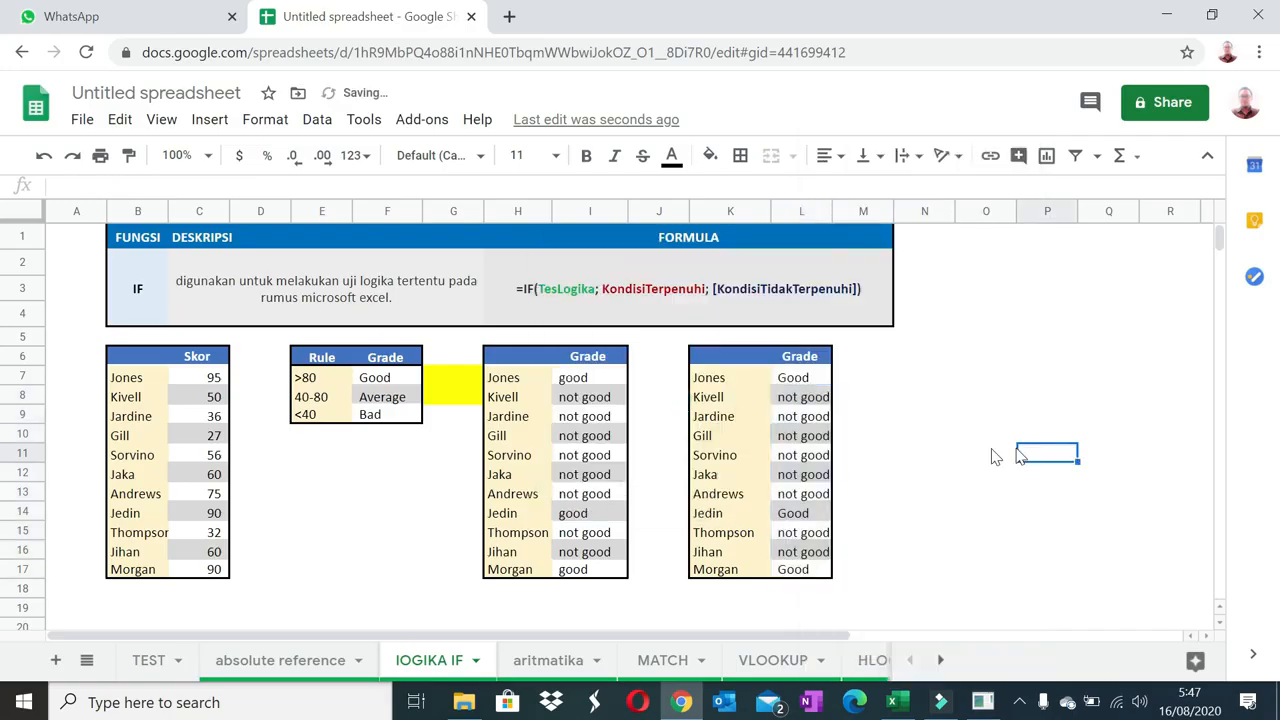
click(585, 437)
click(160, 436)
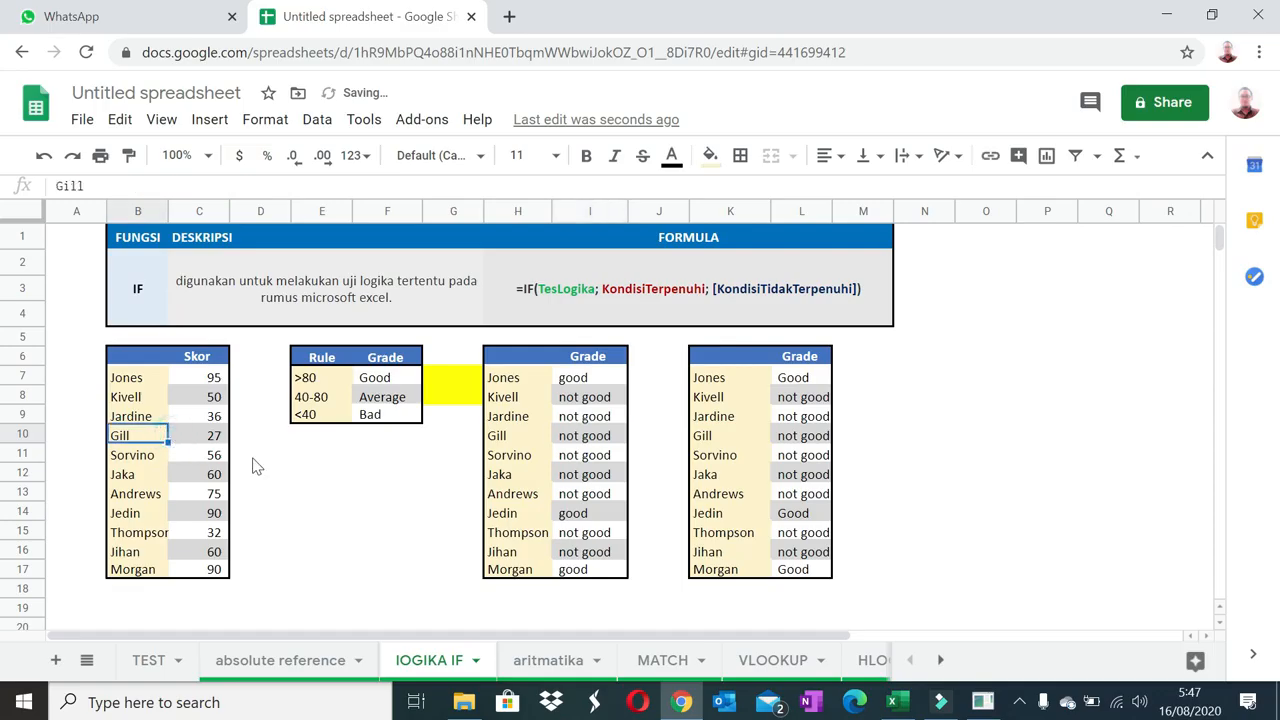
click(378, 379)
Replace the "not good" result in the I7 formula with a nested IF that tests C7<40.
click(578, 380)
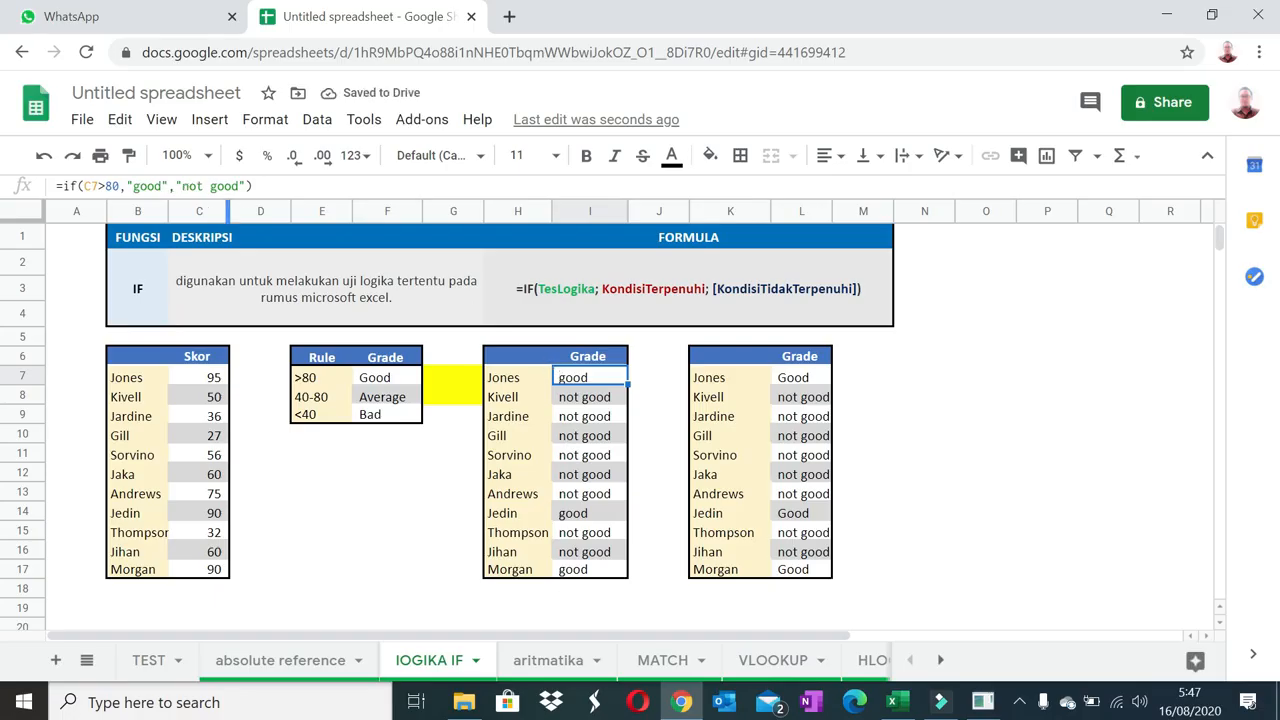
drag(246, 186, 198, 186)
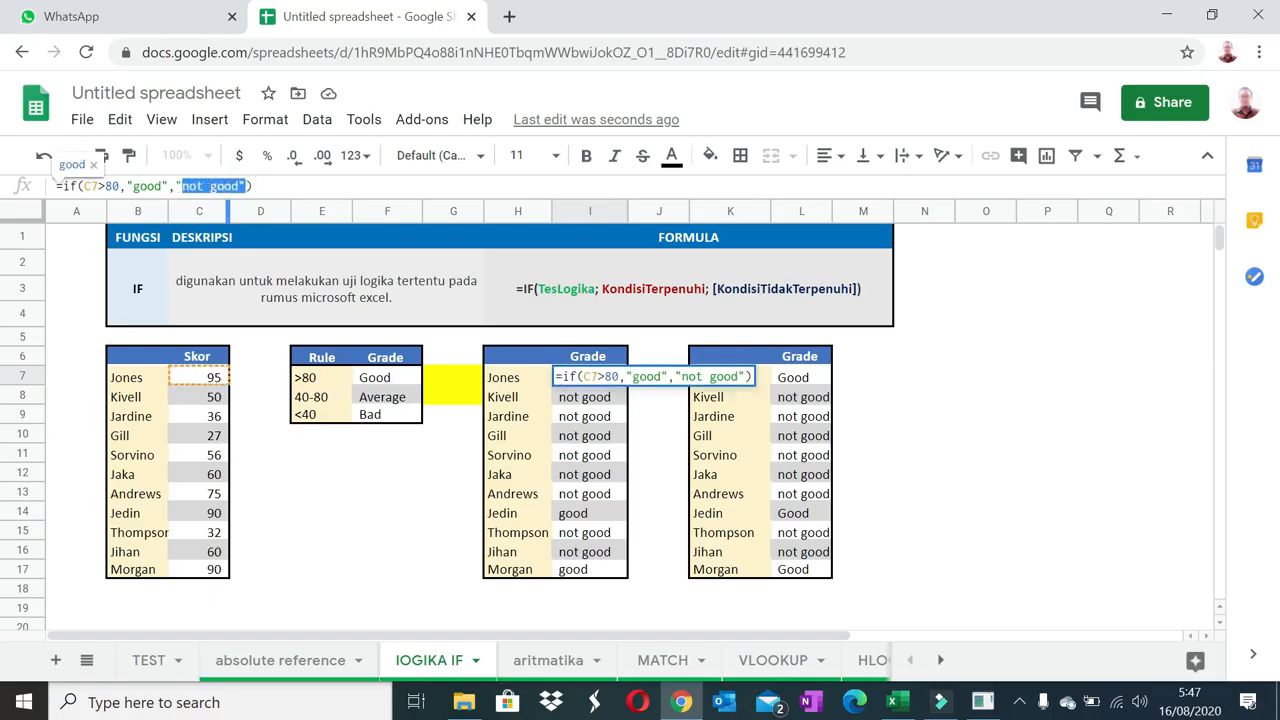
key(BackSpace)
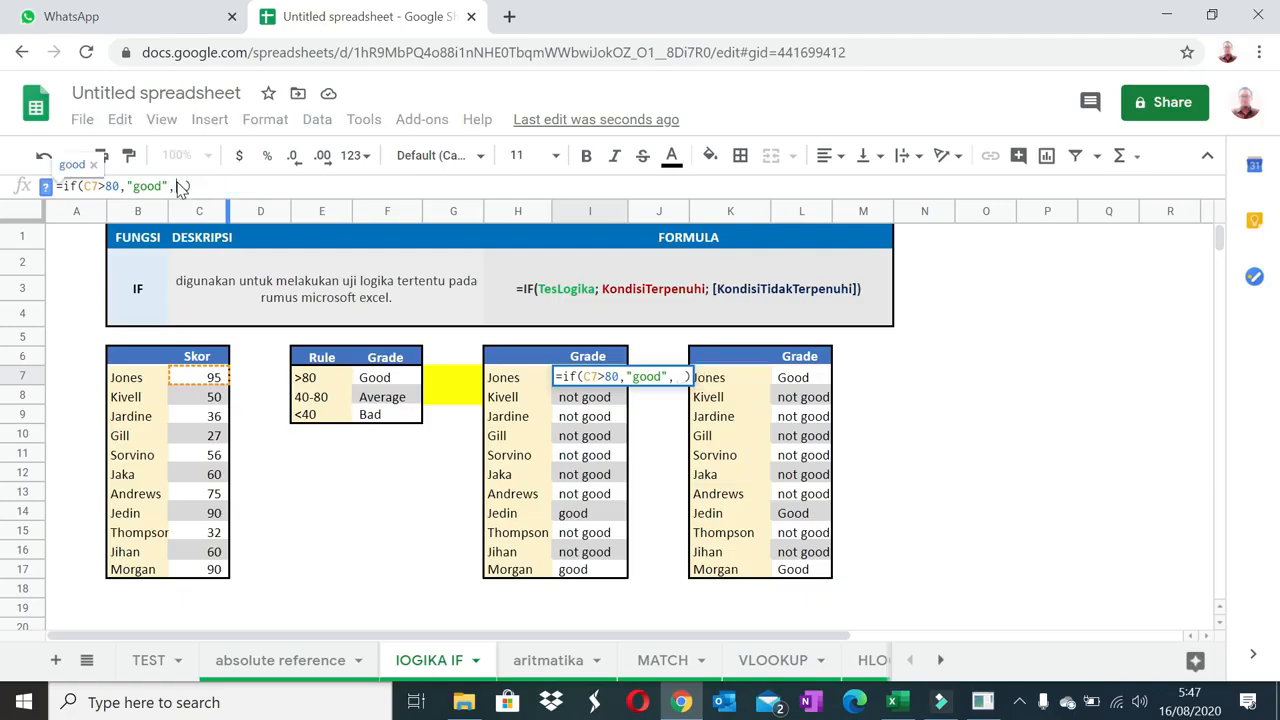
text(if()
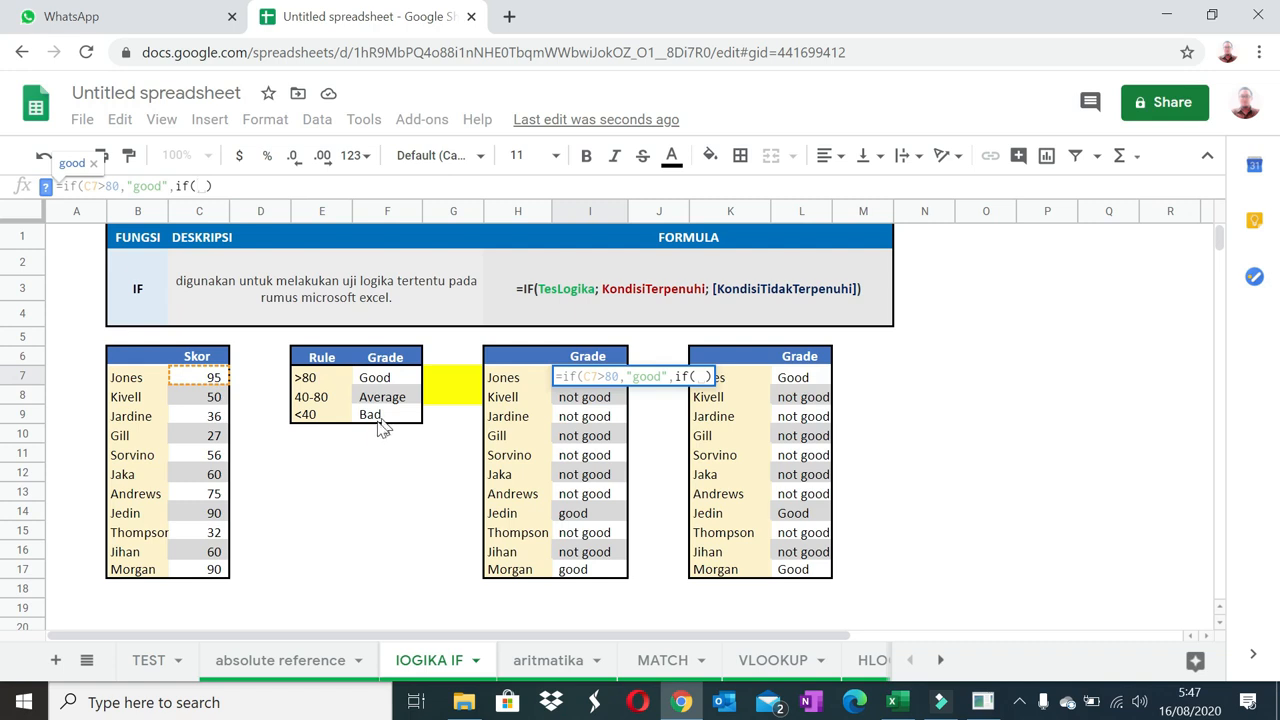
click(205, 381)
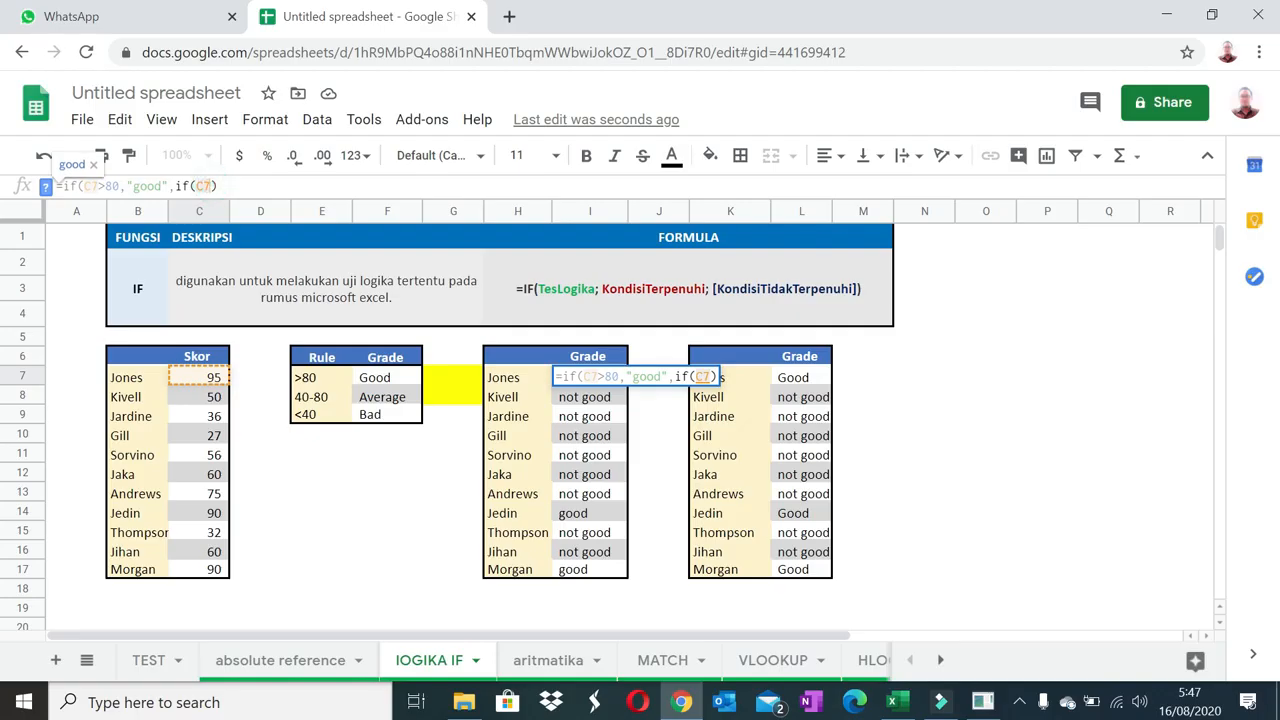
text(<)
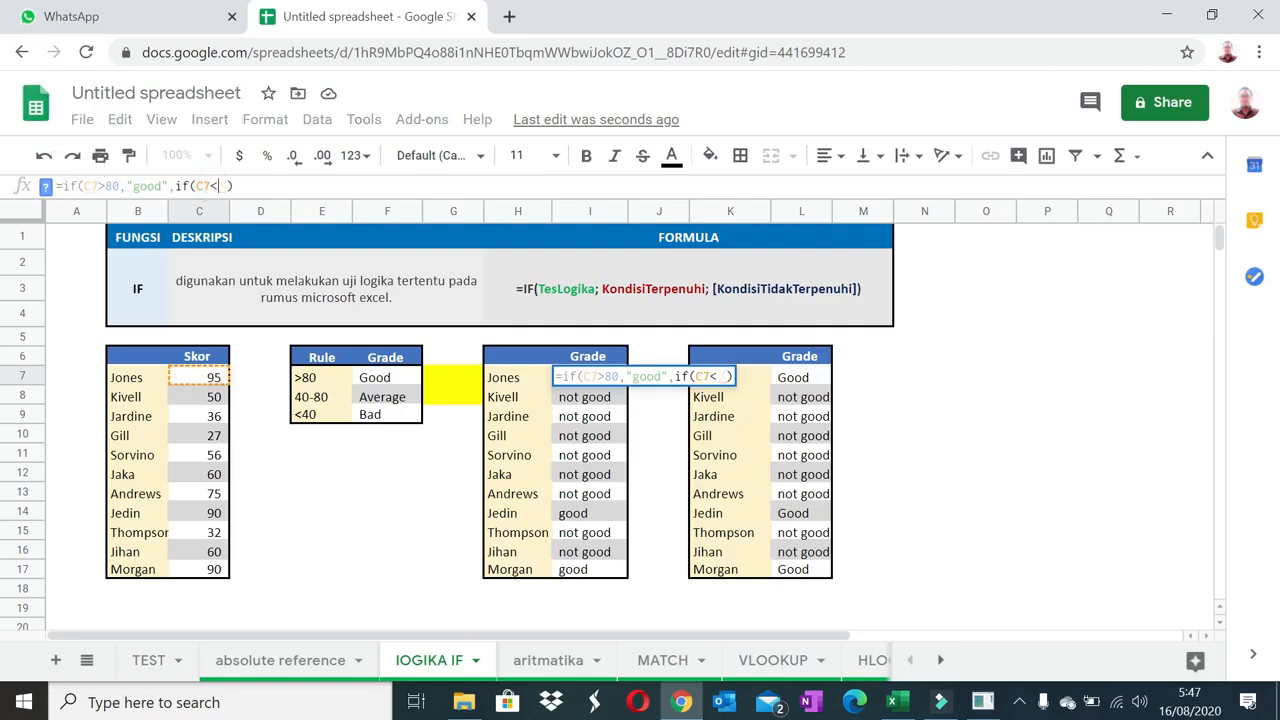
text(40,)
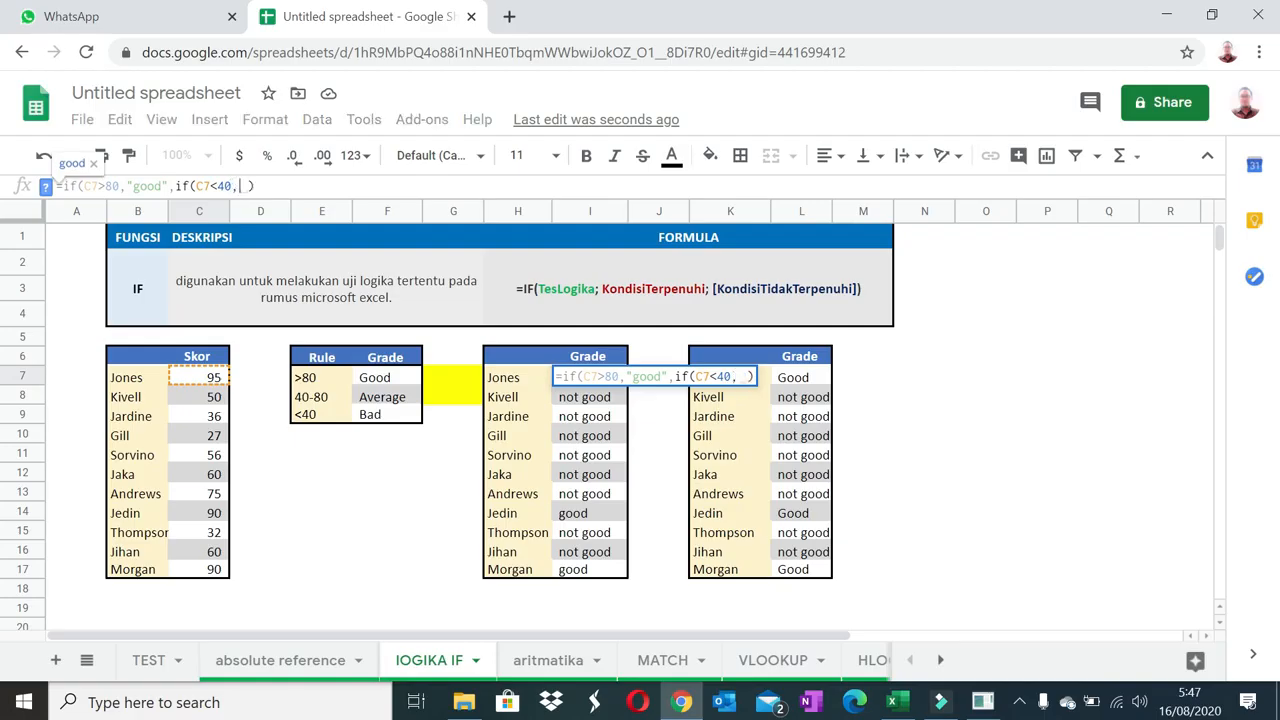
Complete the nested IF in I7 with "bad" as its true result and "average" as its false result.
text("bad)
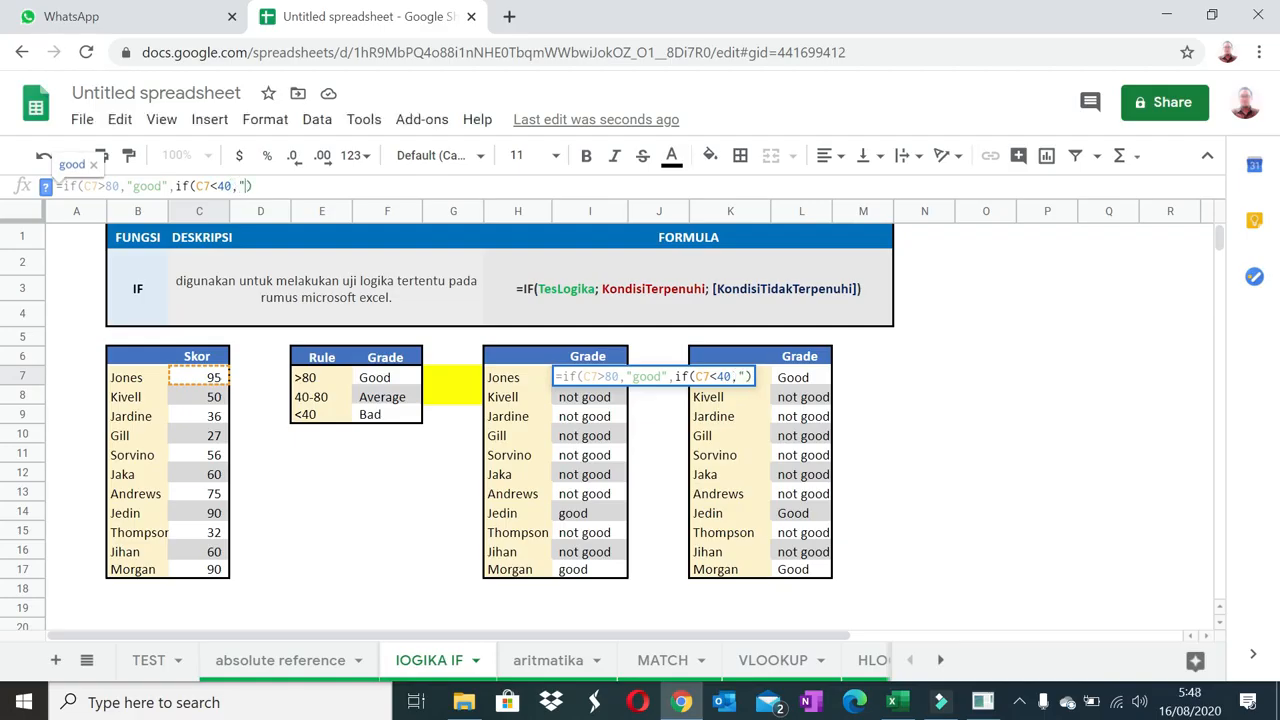
text(",)
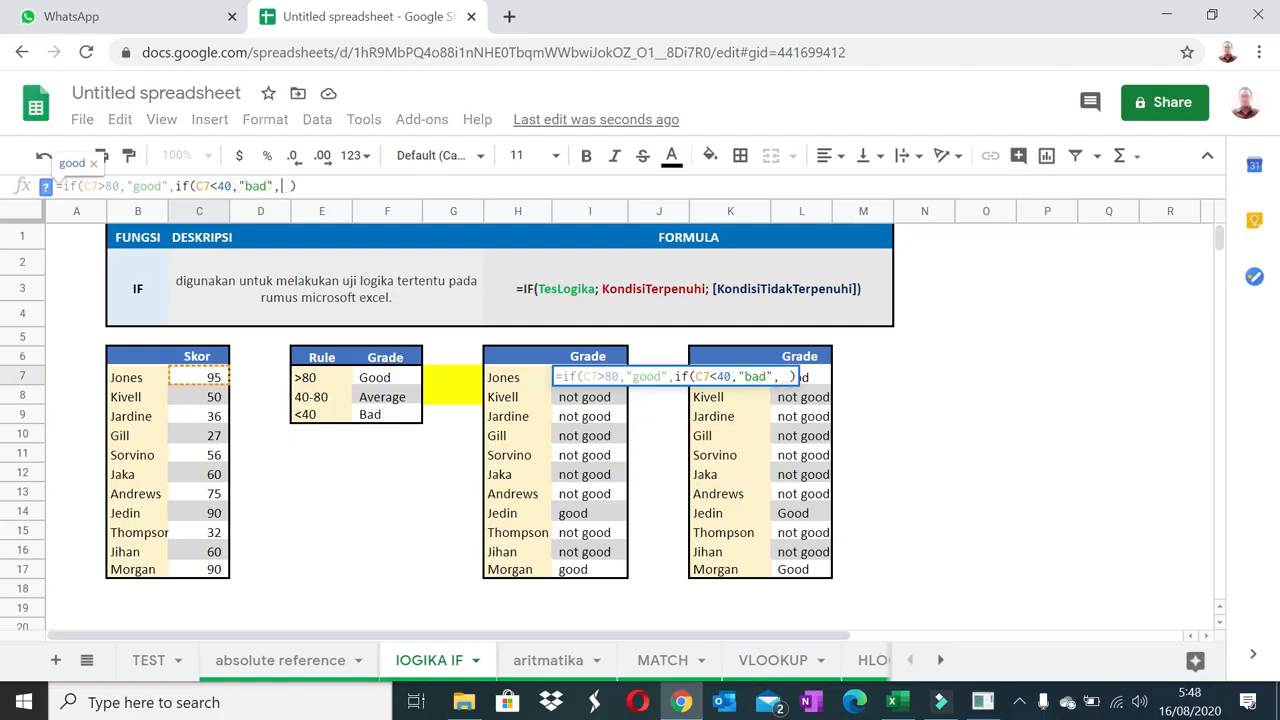
text("averag)
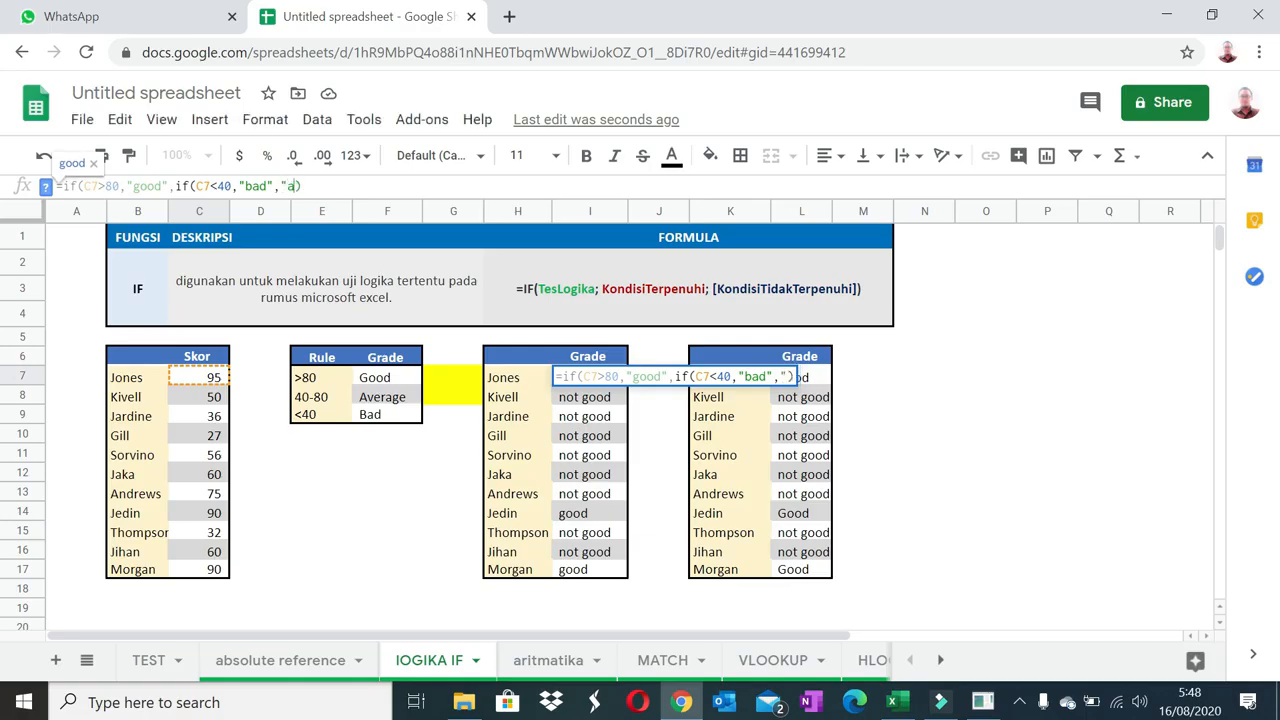
text(e)
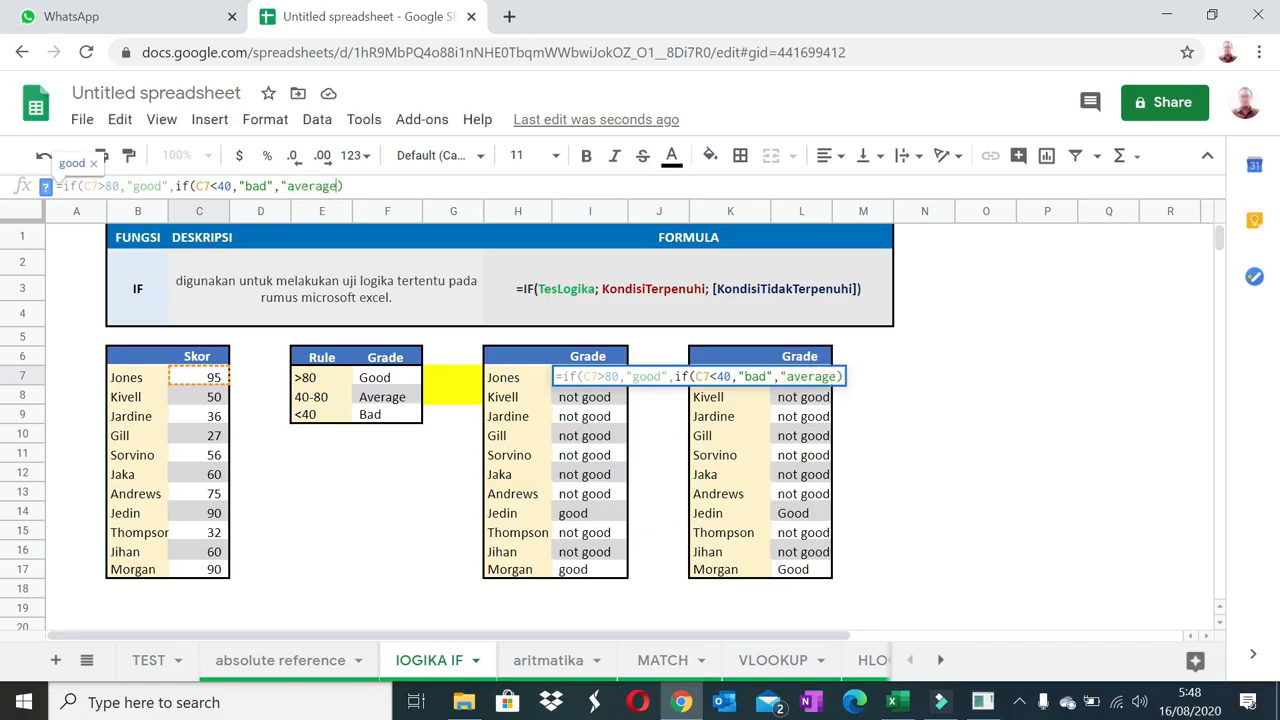
text(")
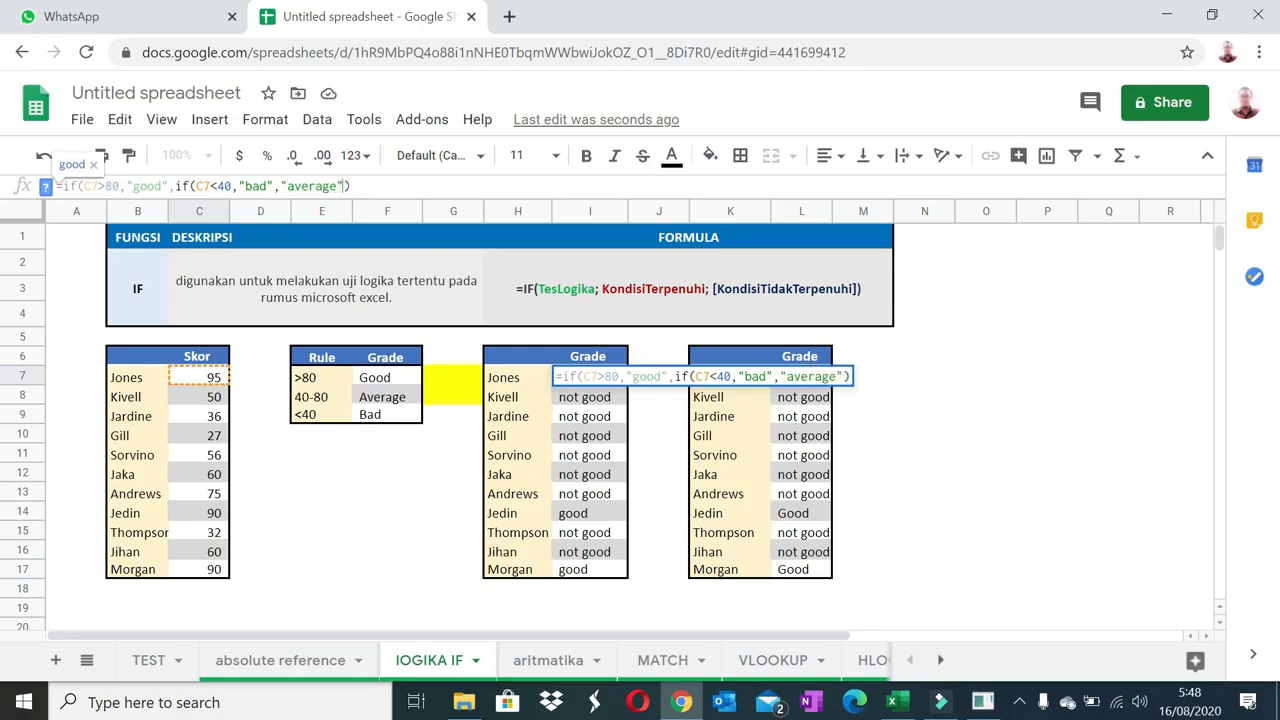
text())
key(Return)
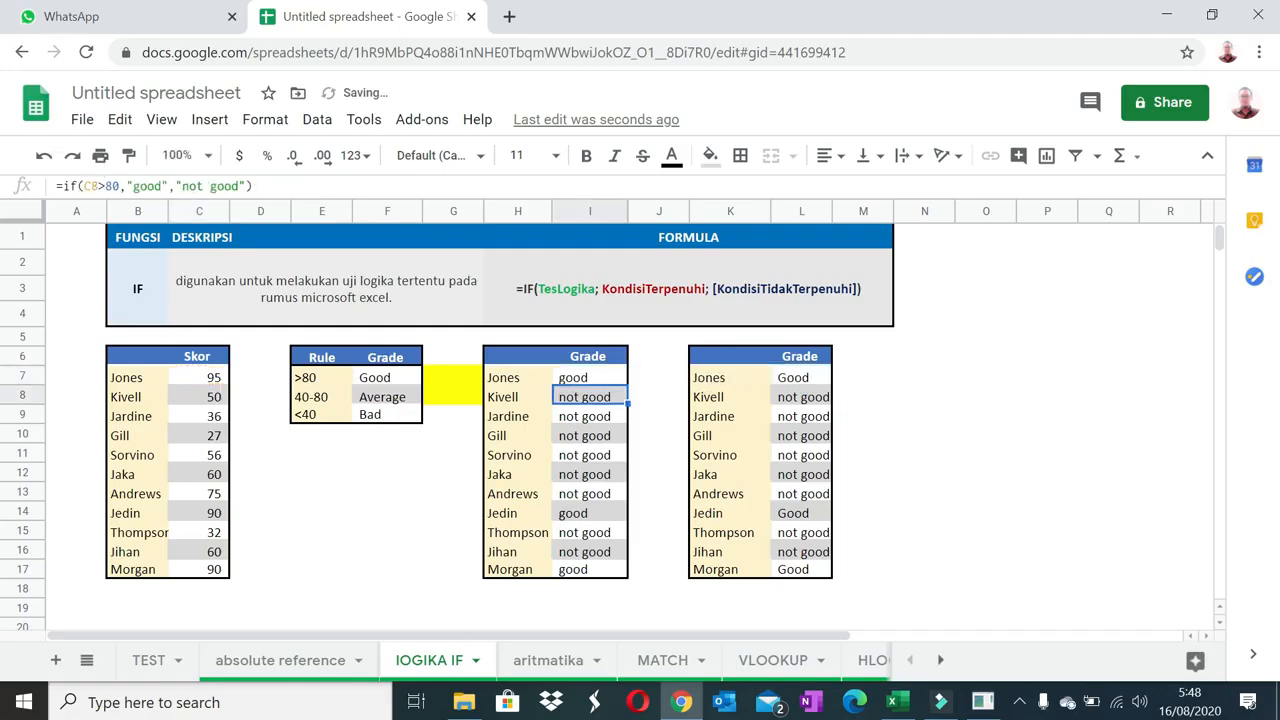
Copy the nested IF formula from I7 and paste only the formula into I8:I17.
key(Up)
key(ctrl+c)
click(604, 405)
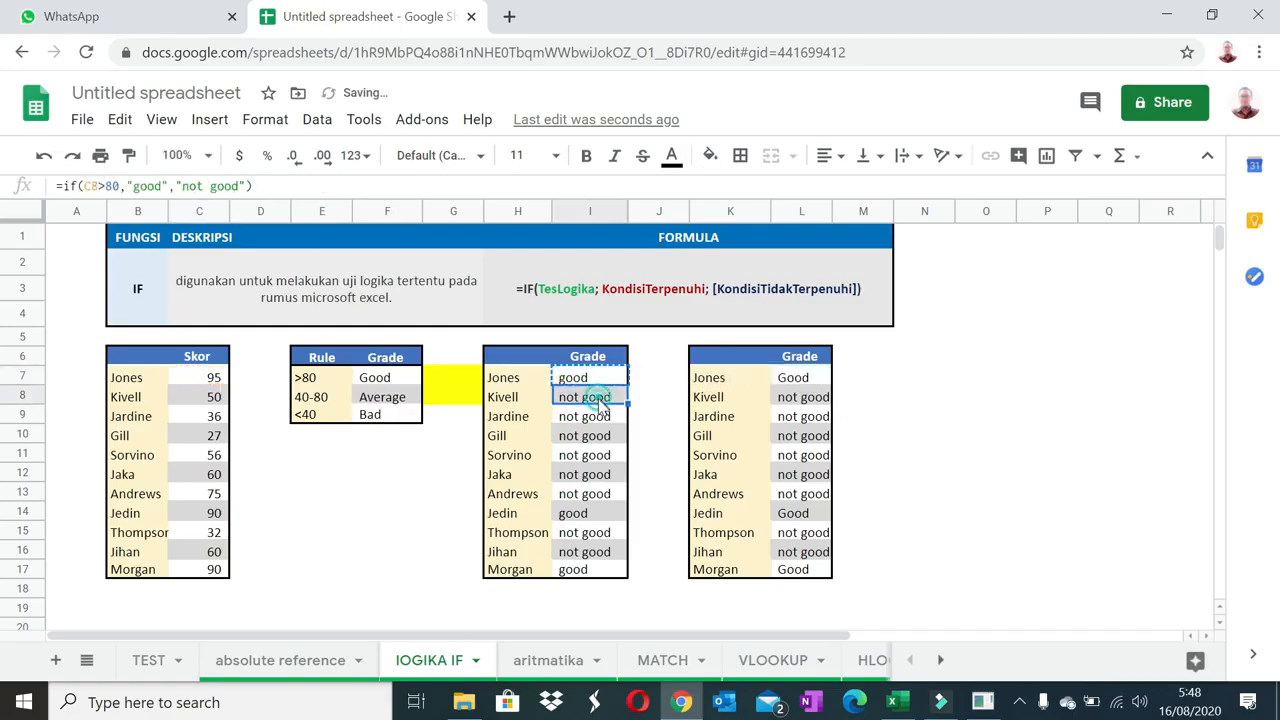
shift+click(604, 575)
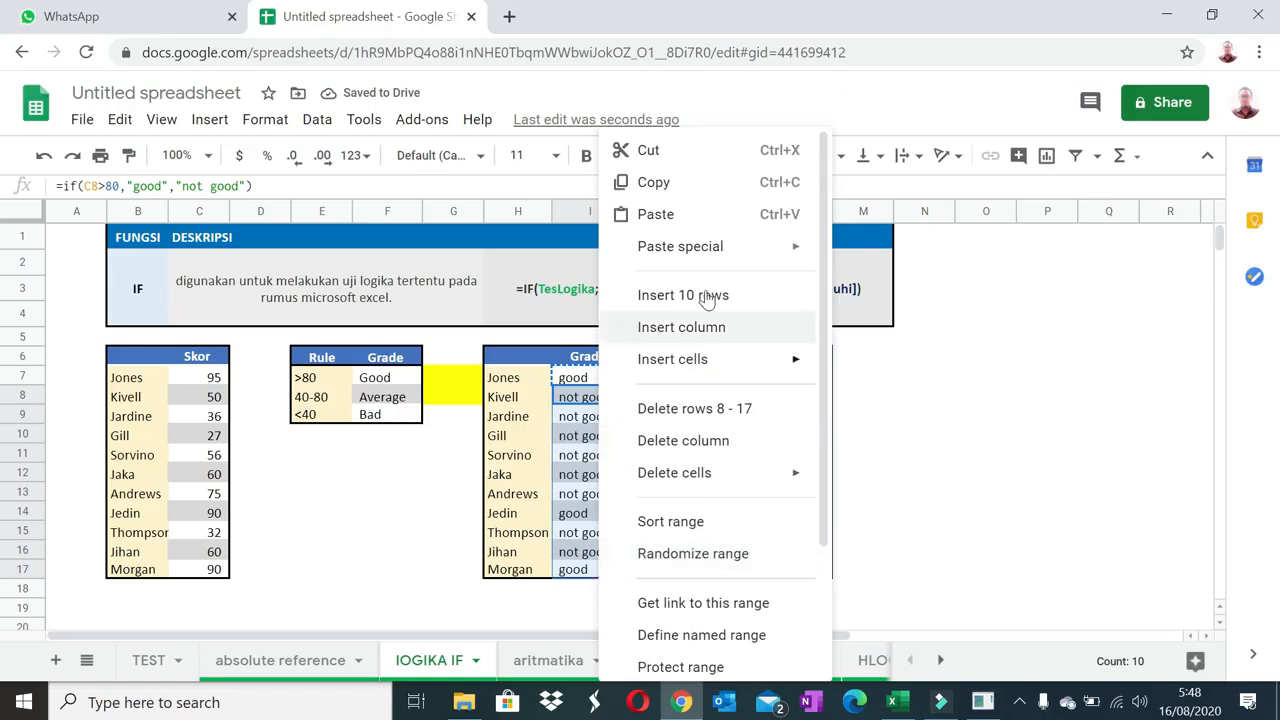
mouse_move(785, 247)
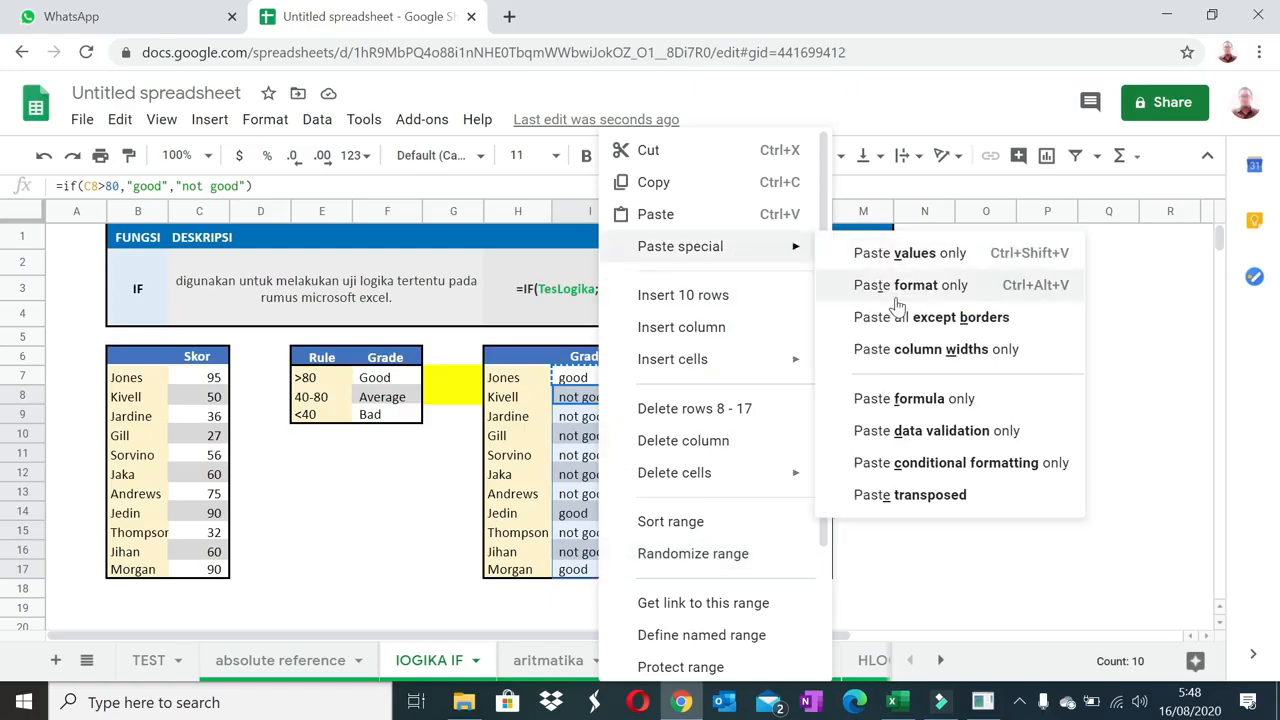
click(947, 399)
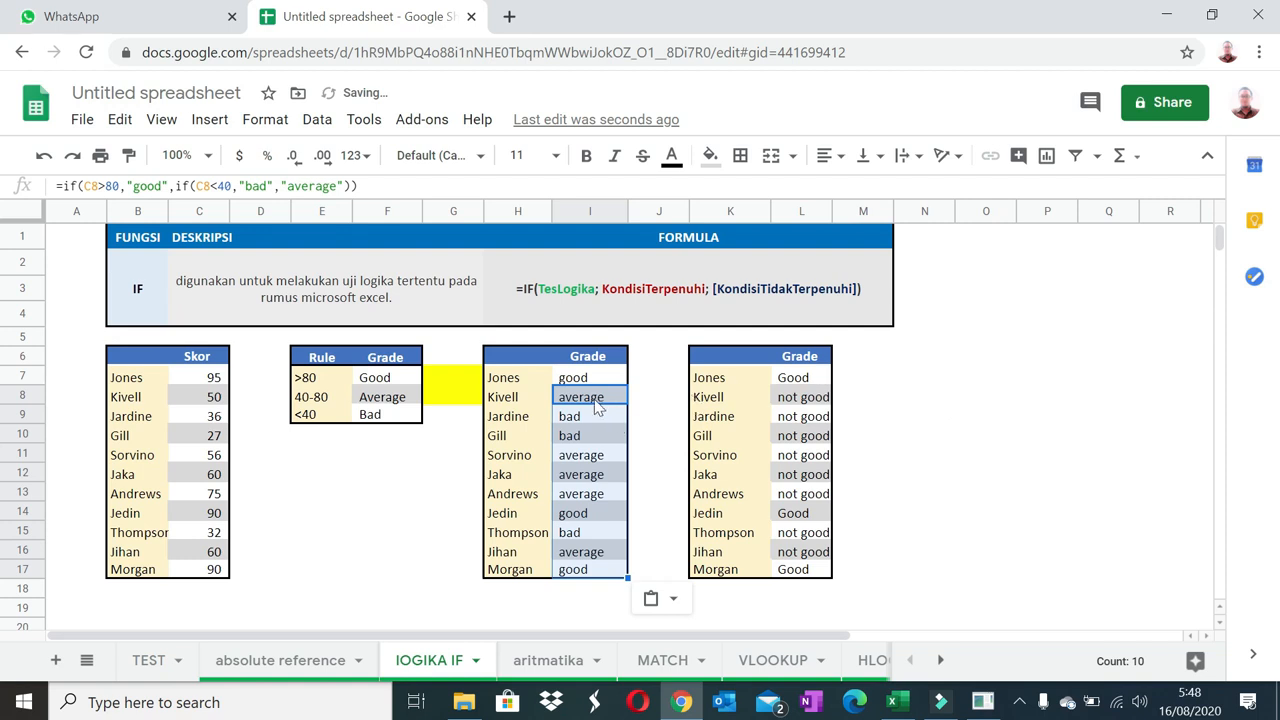
click(205, 400)
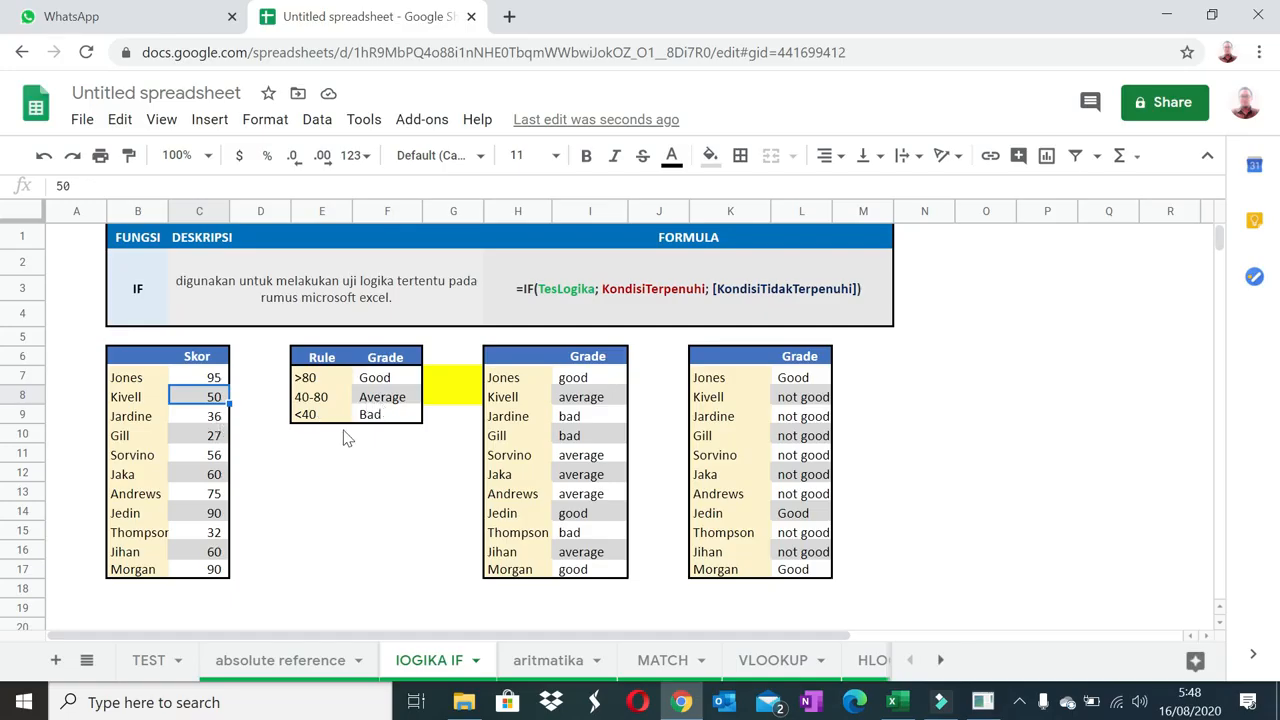
click(805, 377)
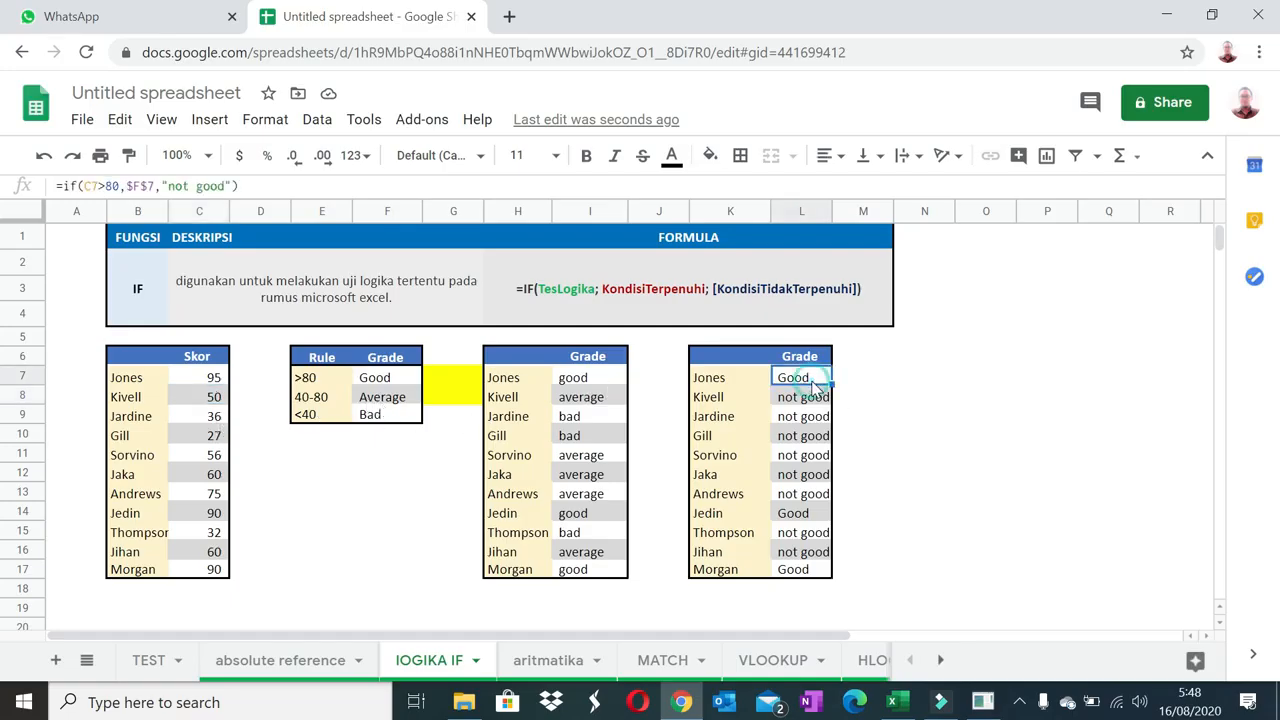
double_click(213, 186)
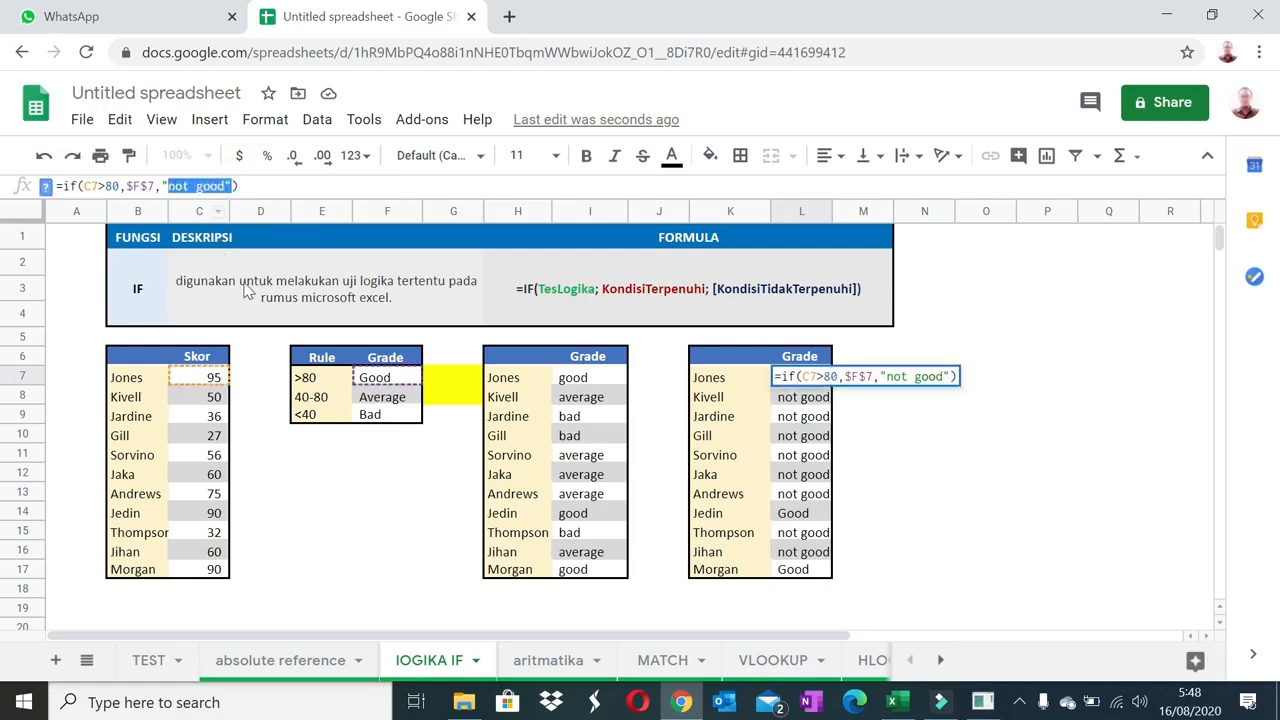
key(Escape)
click(375, 414)
click(389, 400)
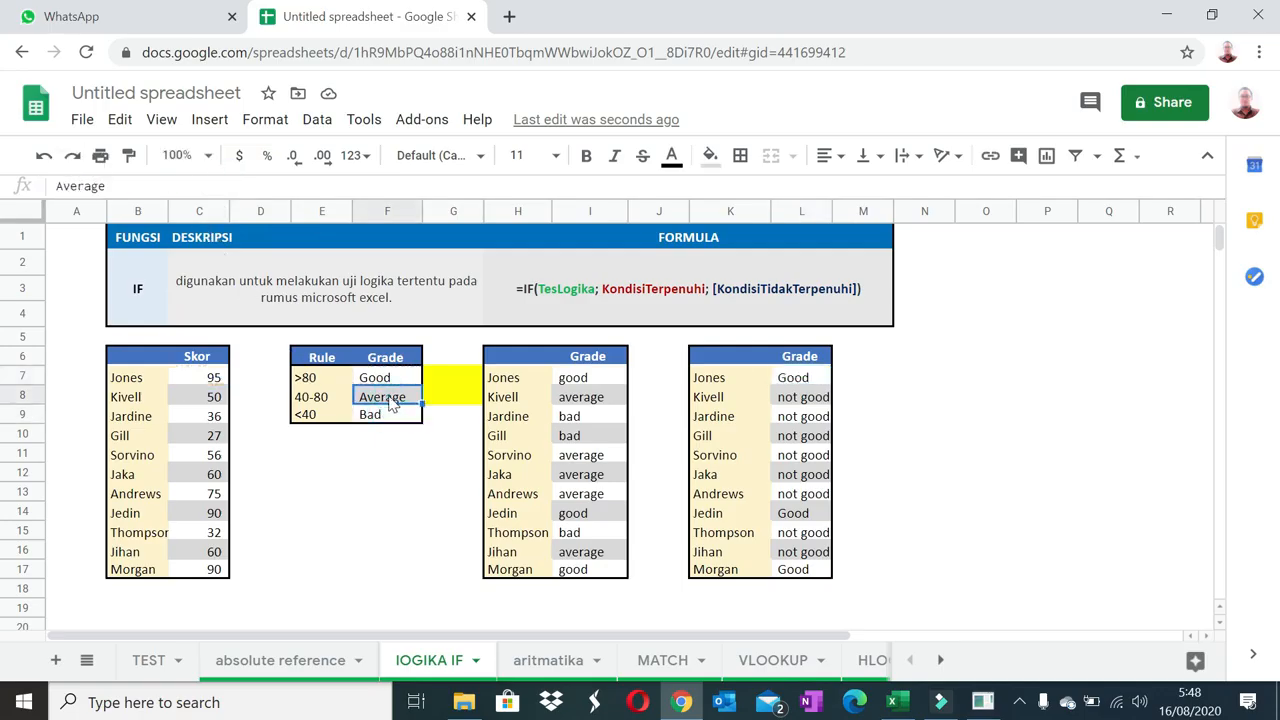
Enter the conditions >40 in E10 and <80 in E11, directly below the Rule table.
click(304, 438)
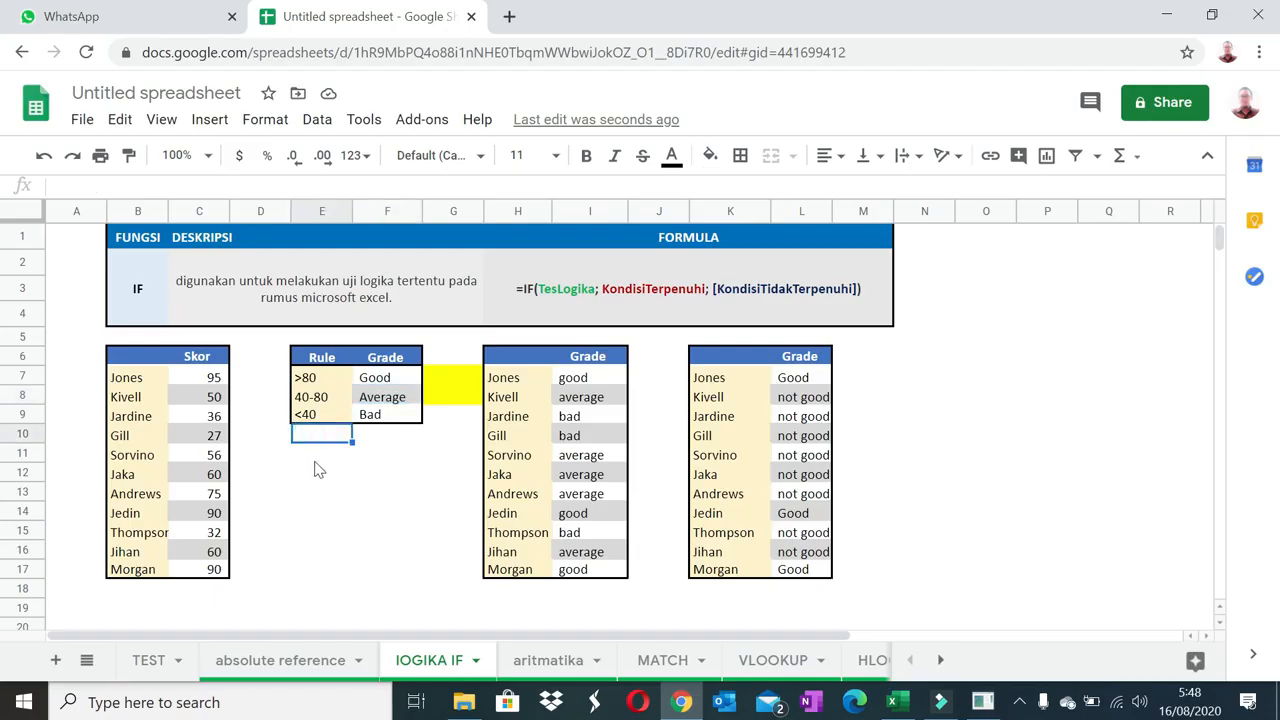
text(.)
text(4)
key(BackSpace)
key(BackSpace)
text(>40)
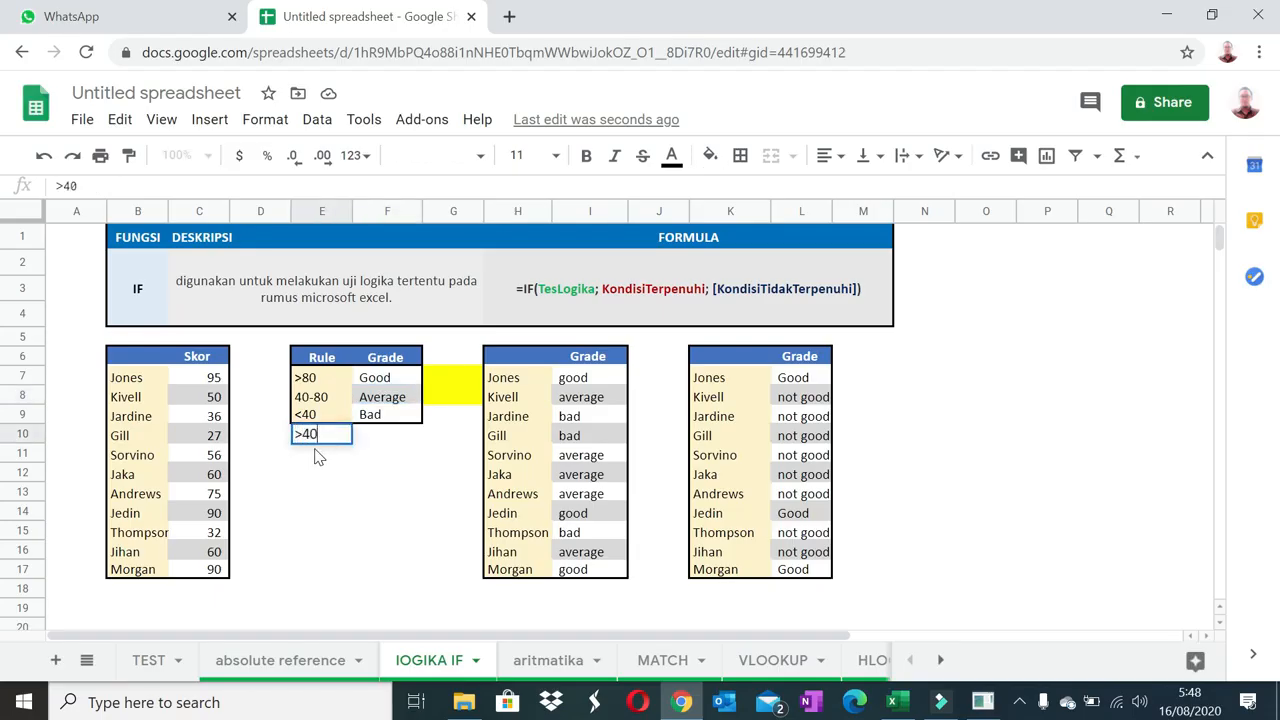
key(Return)
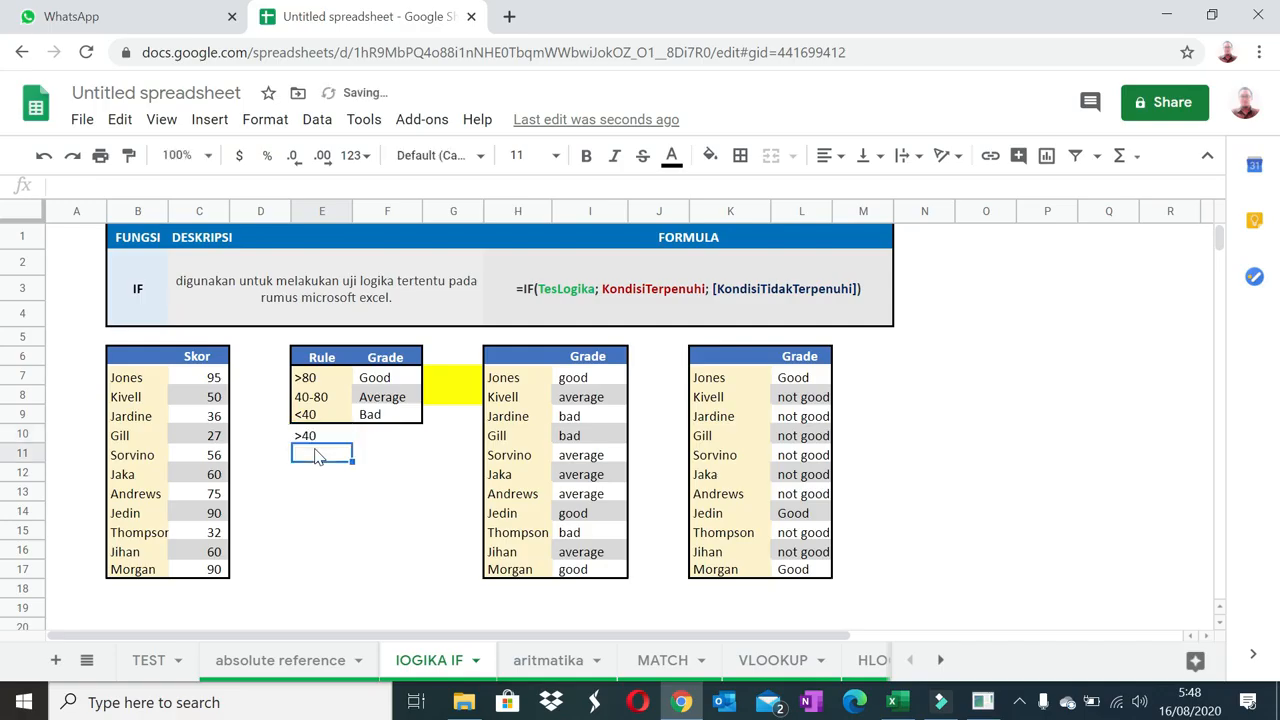
text(<)
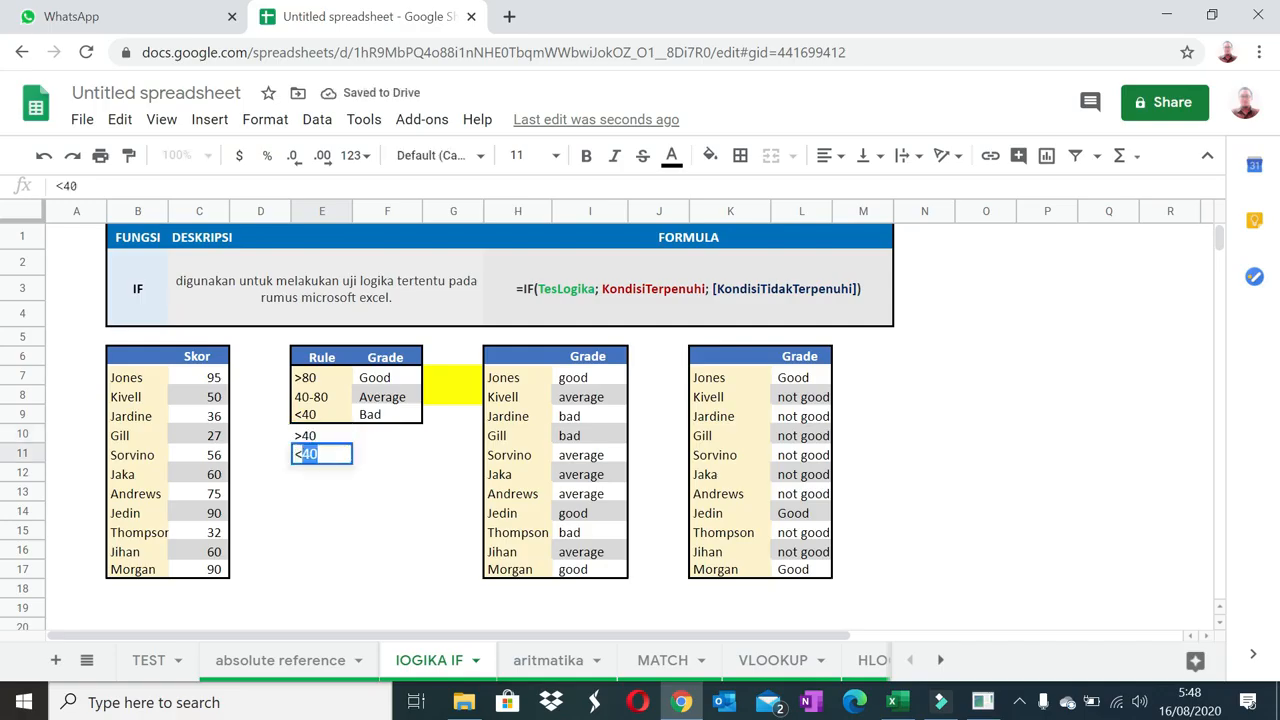
text(80)
key(Return)
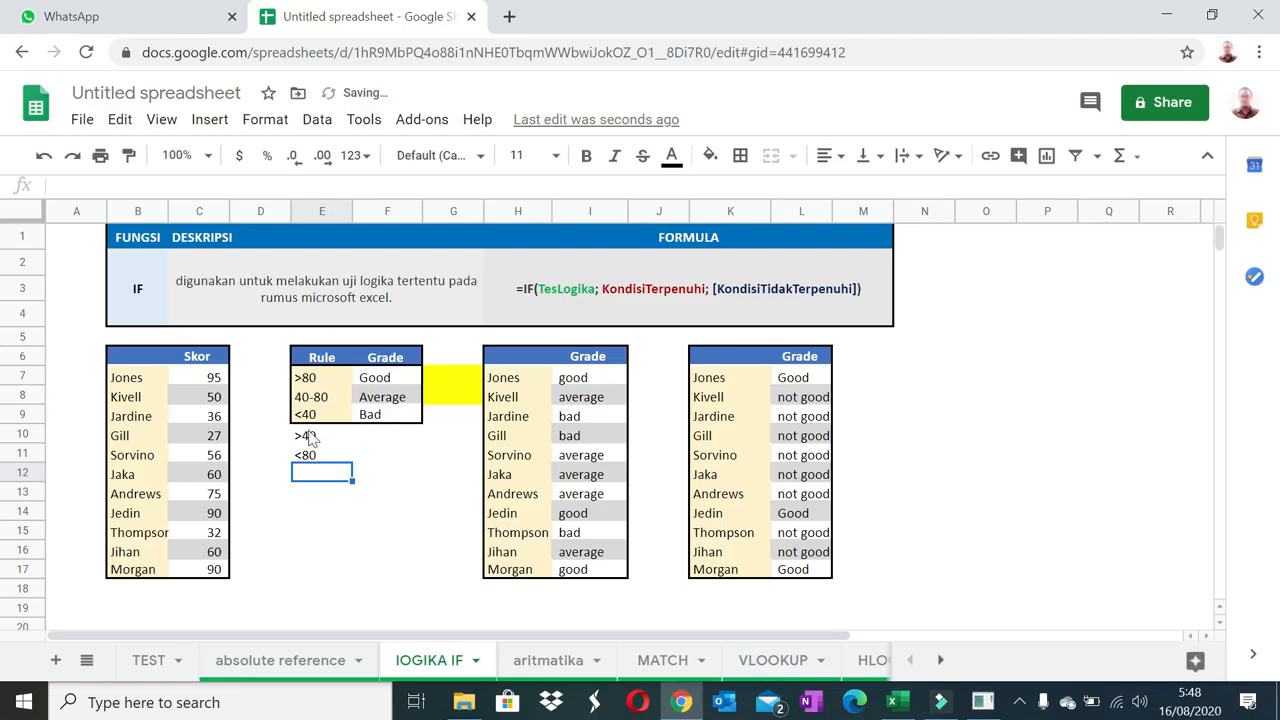
drag(316, 435, 316, 455)
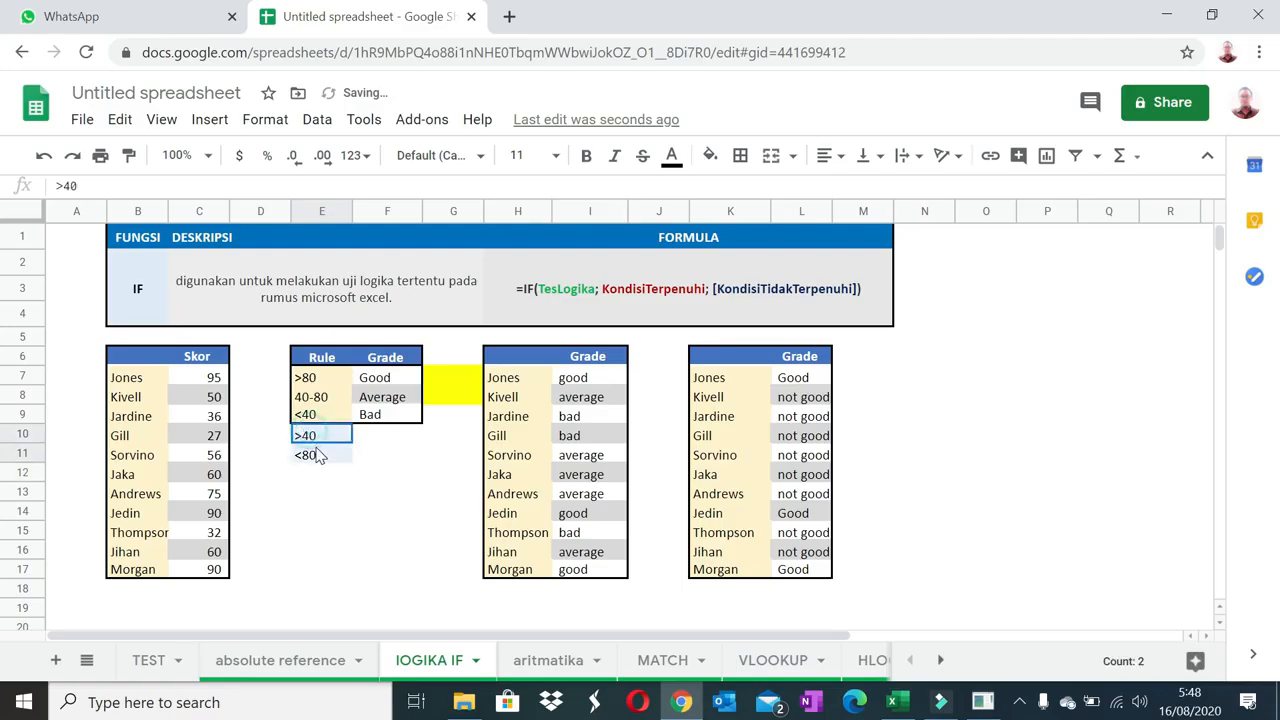
Replace the "not good" result in the L7 formula with a nested IF that tests AND(C7>40,C7<80).
click(805, 378)
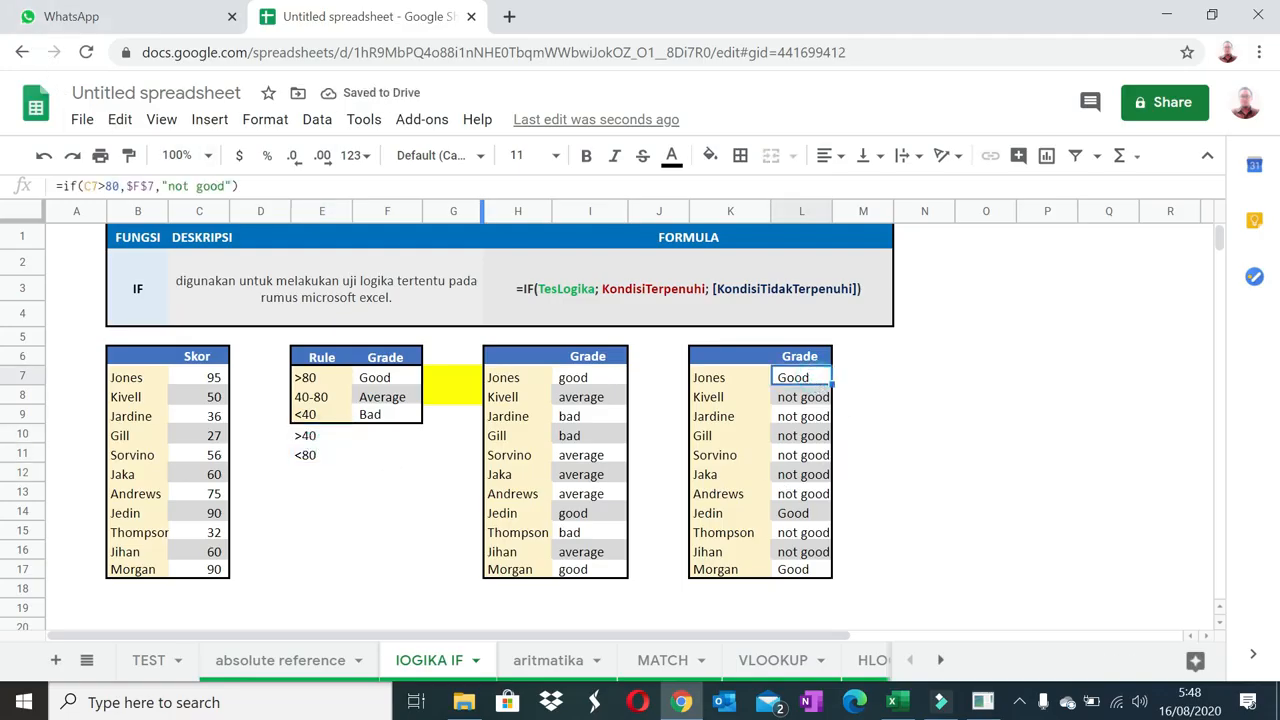
drag(232, 183, 162, 179)
text(i)
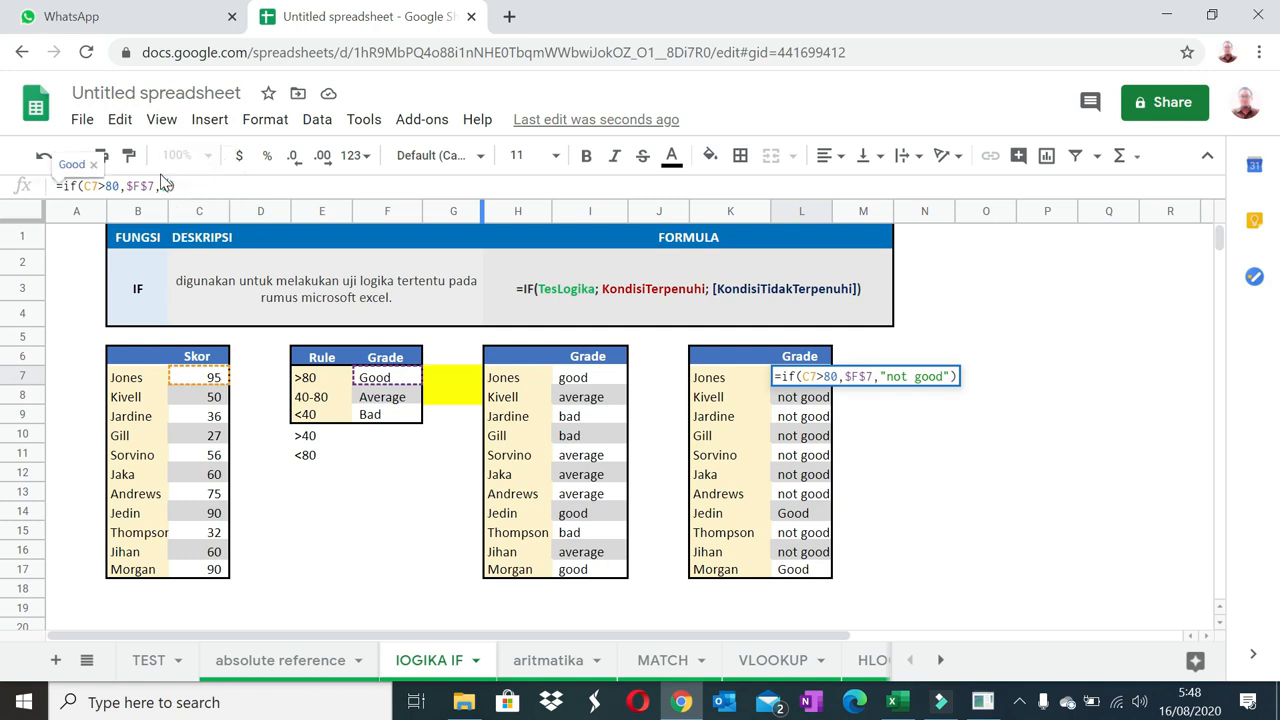
text(f(and)
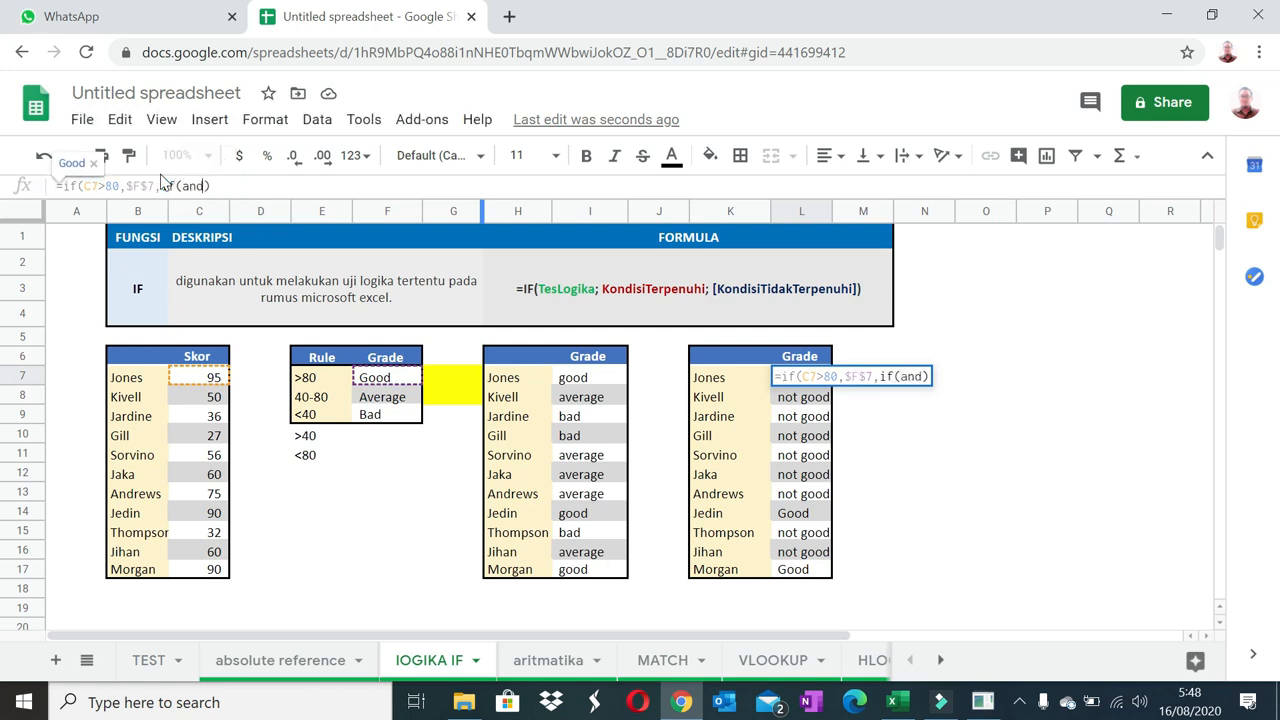
text(()
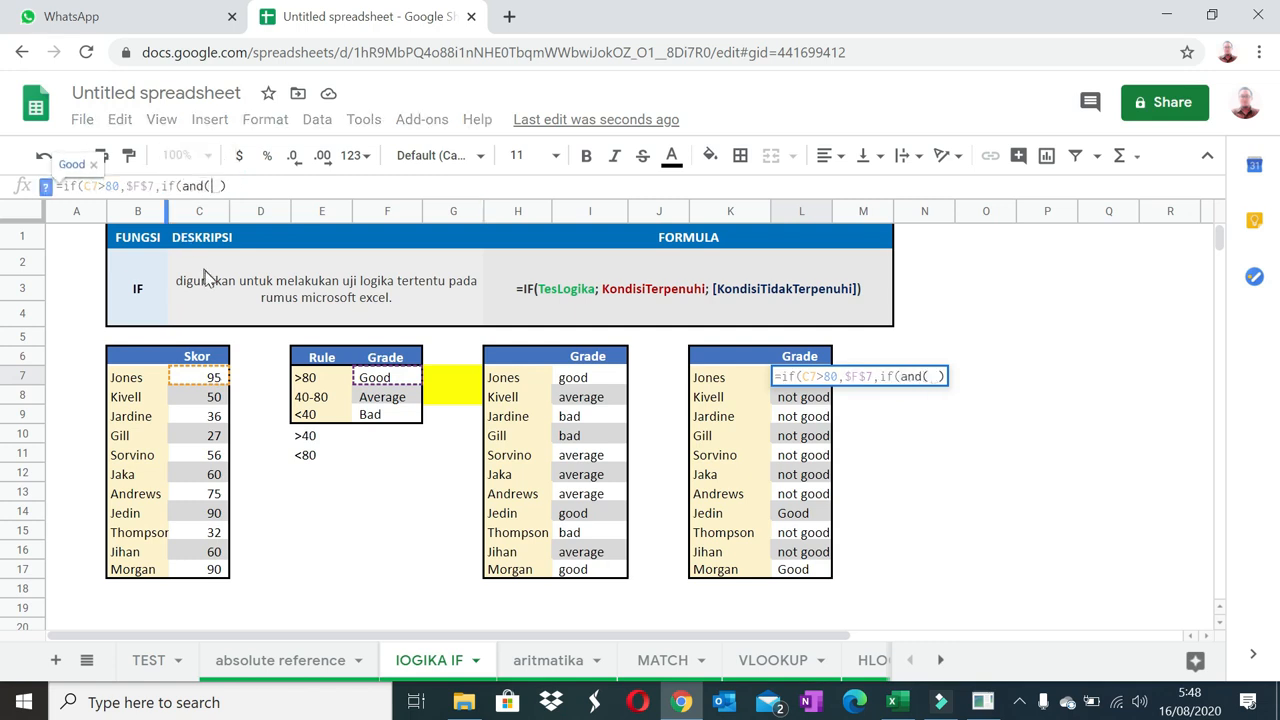
click(203, 378)
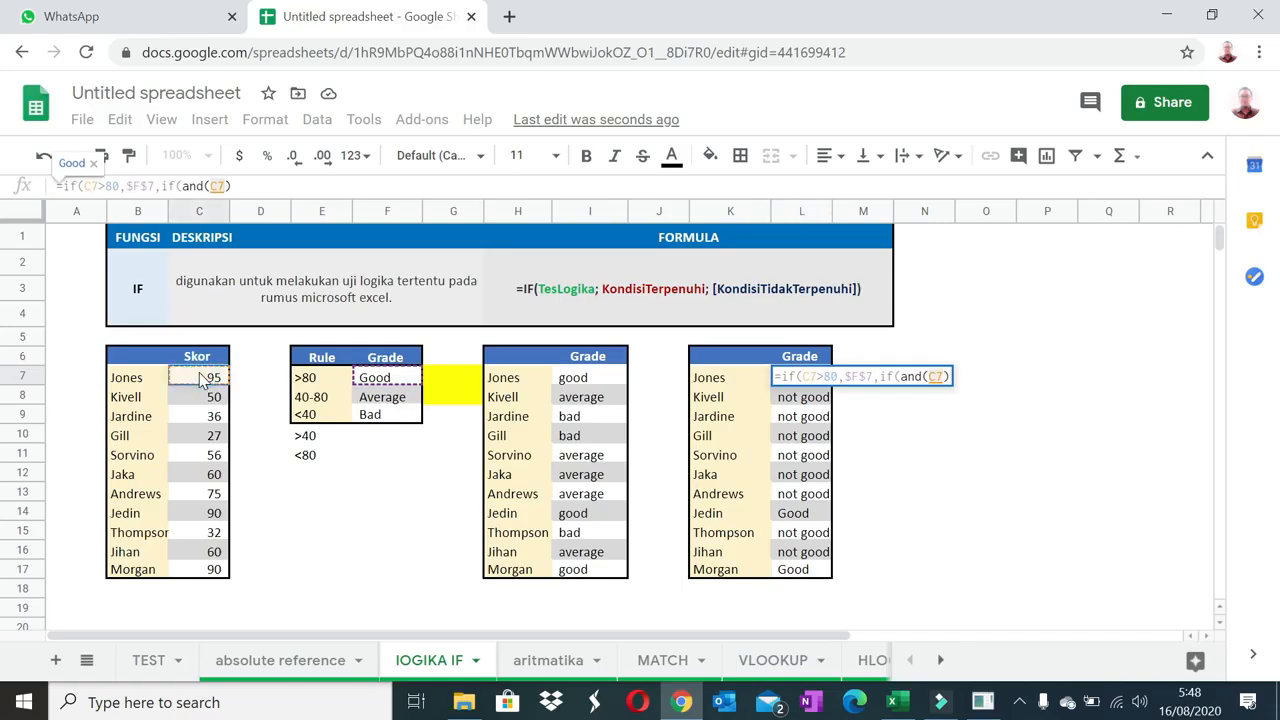
text(>40,)
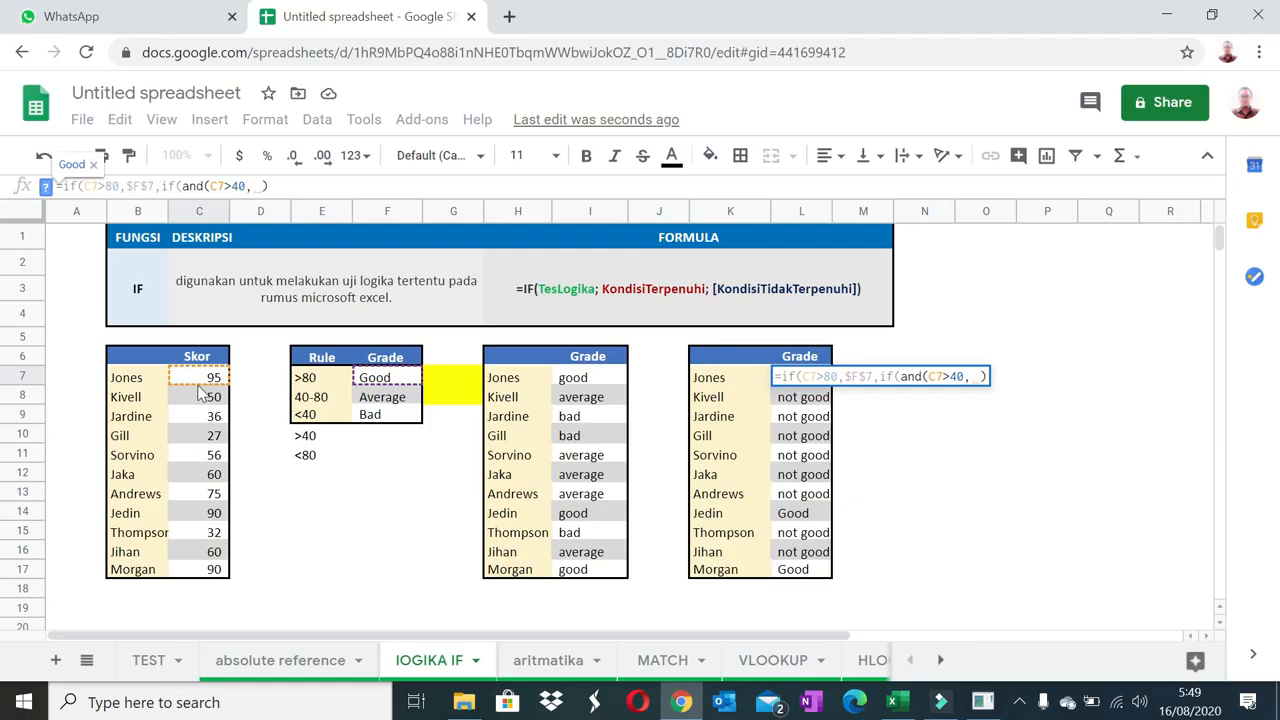
click(203, 382)
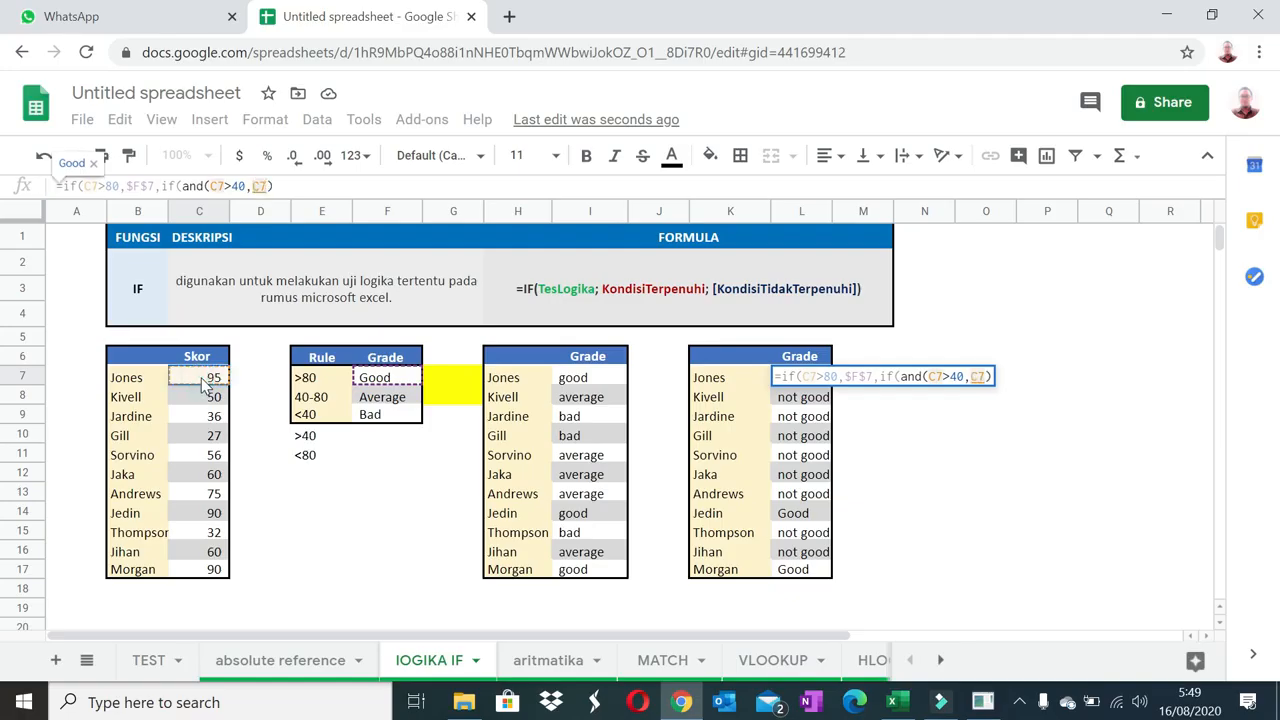
text(<80)
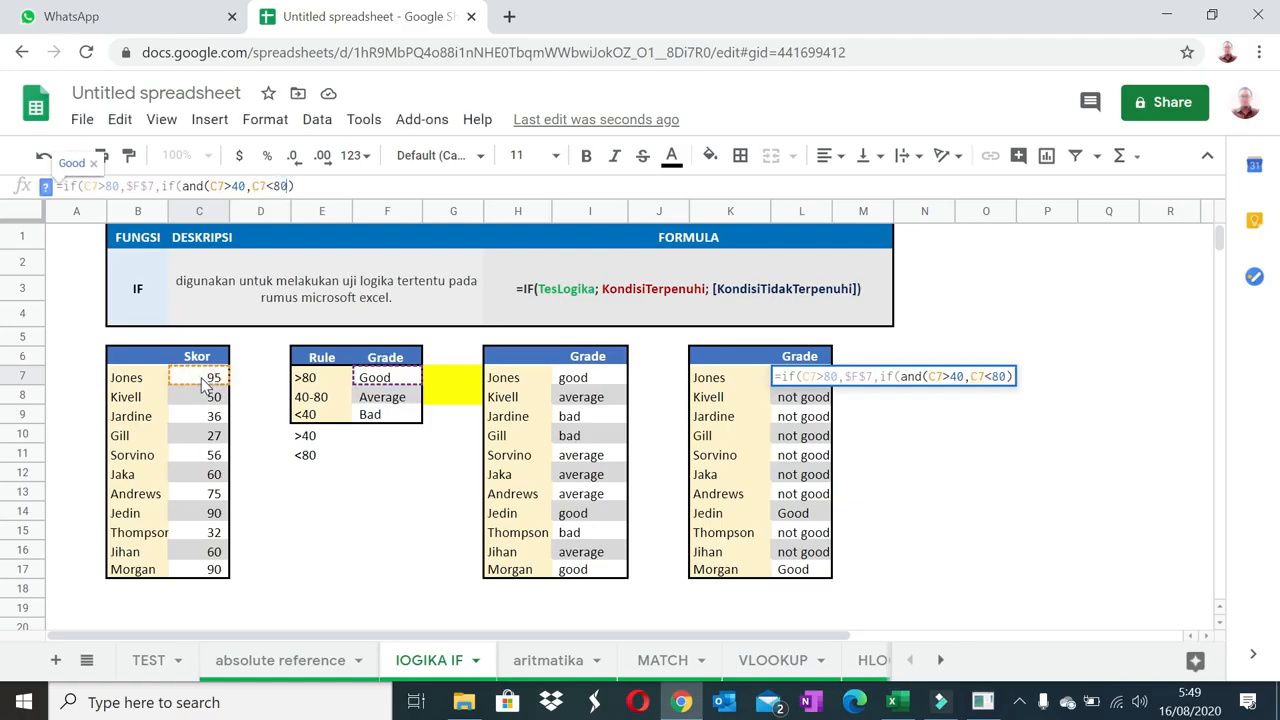
text(),)
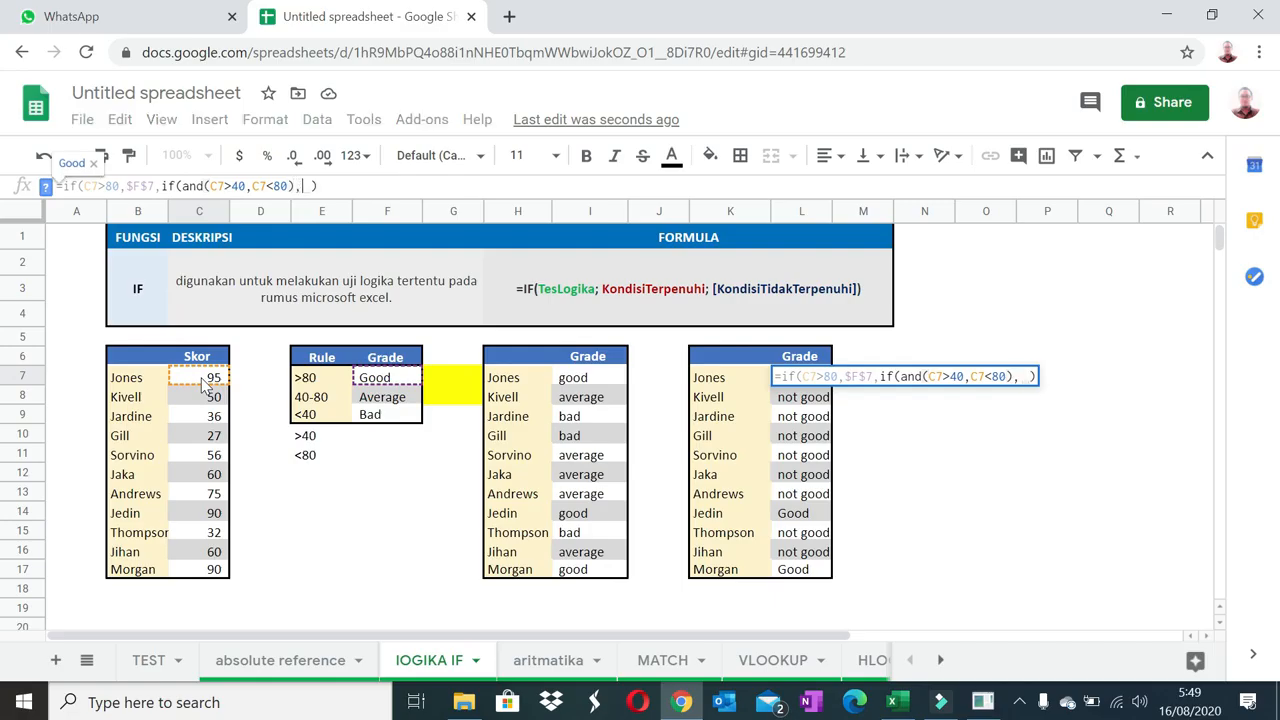
Give the nested IF in L7 the absolute references $F$7 as true result and $F$9 as false result.
click(368, 377)
double_click(308, 186)
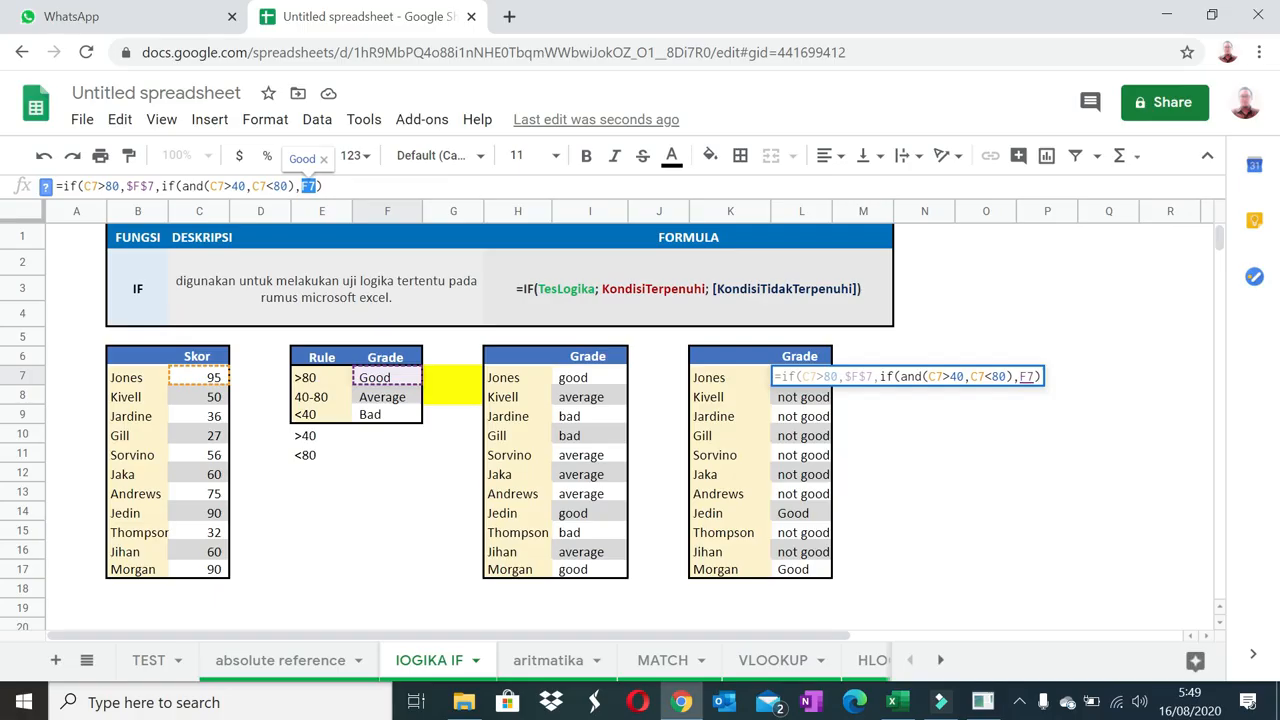
key(F4)
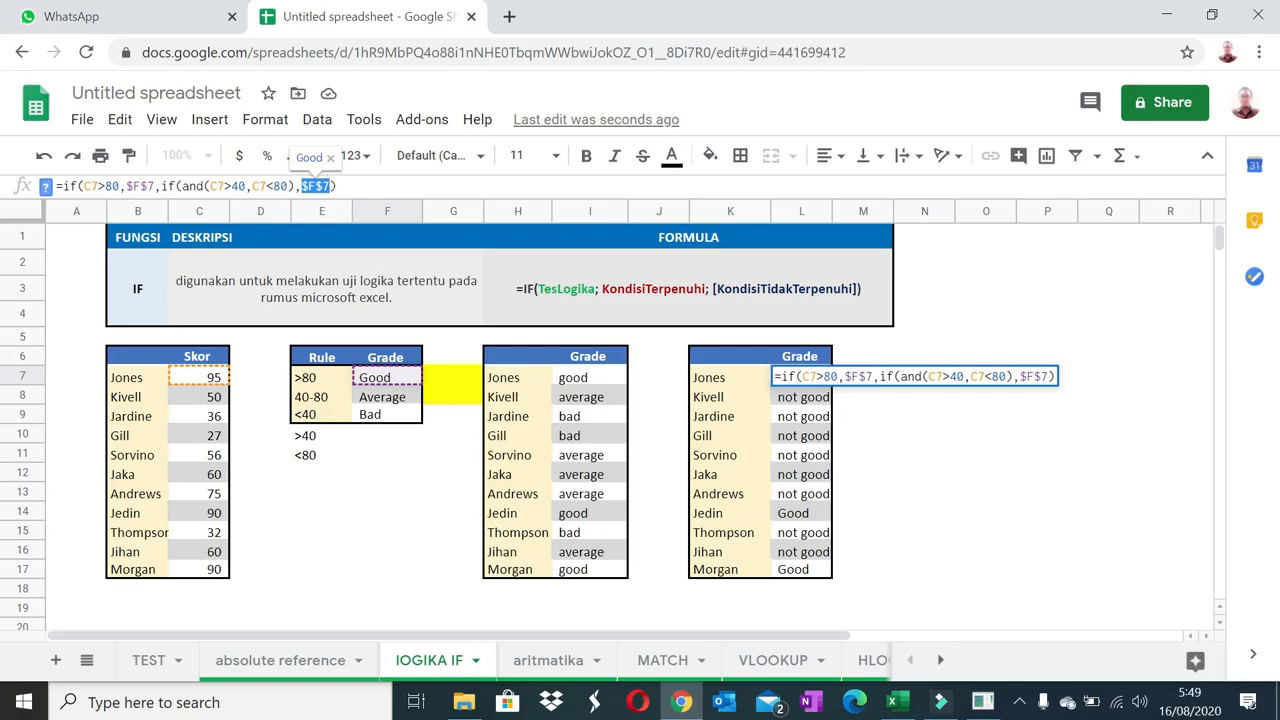
click(330, 186)
text(,)
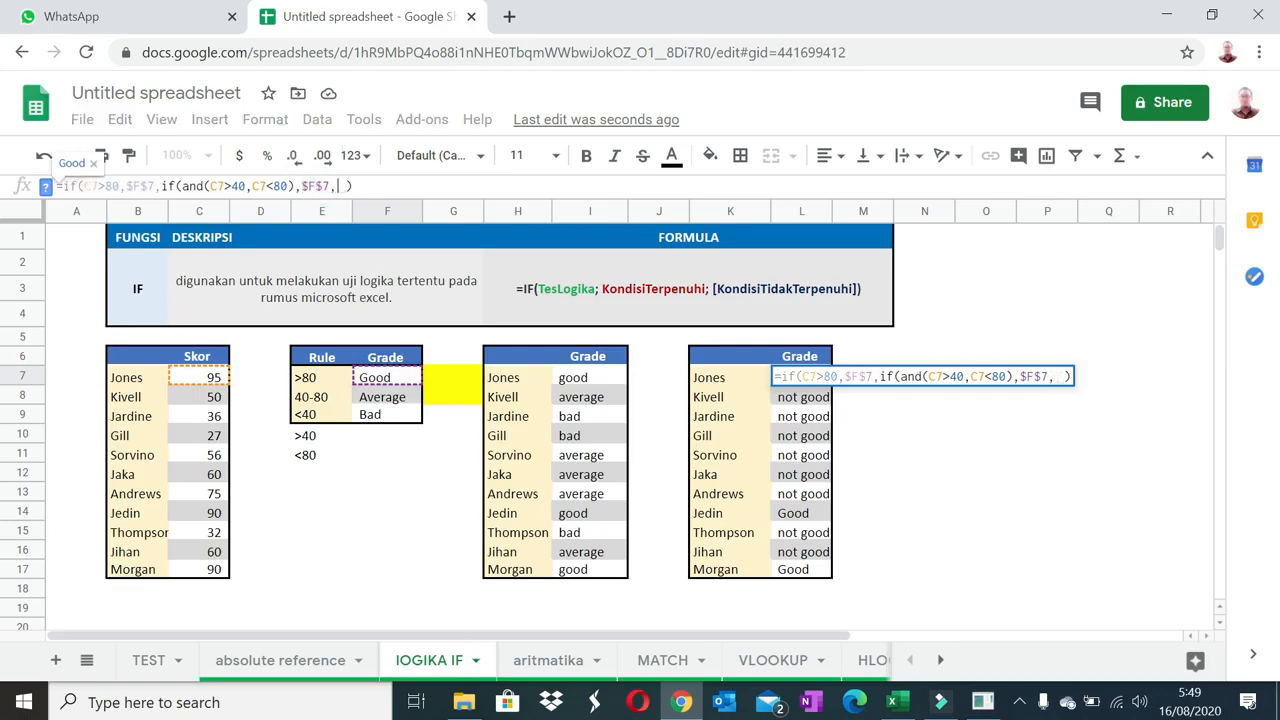
click(400, 414)
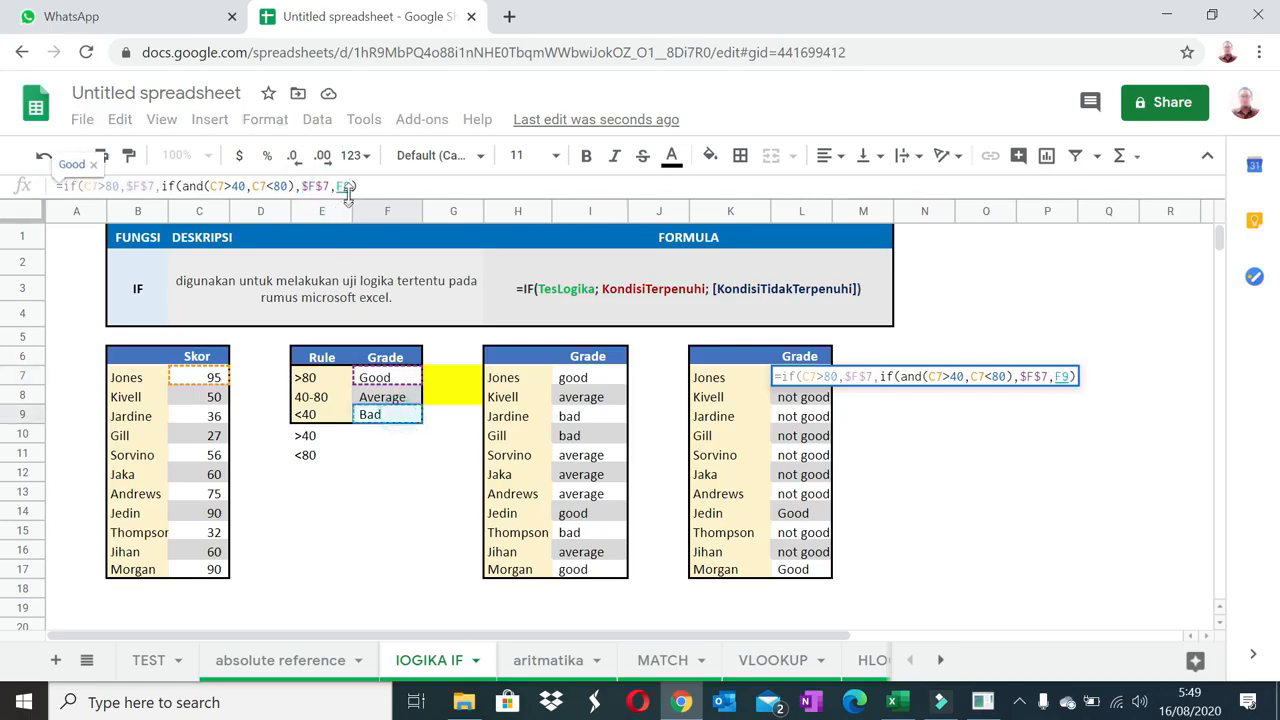
double_click(343, 186)
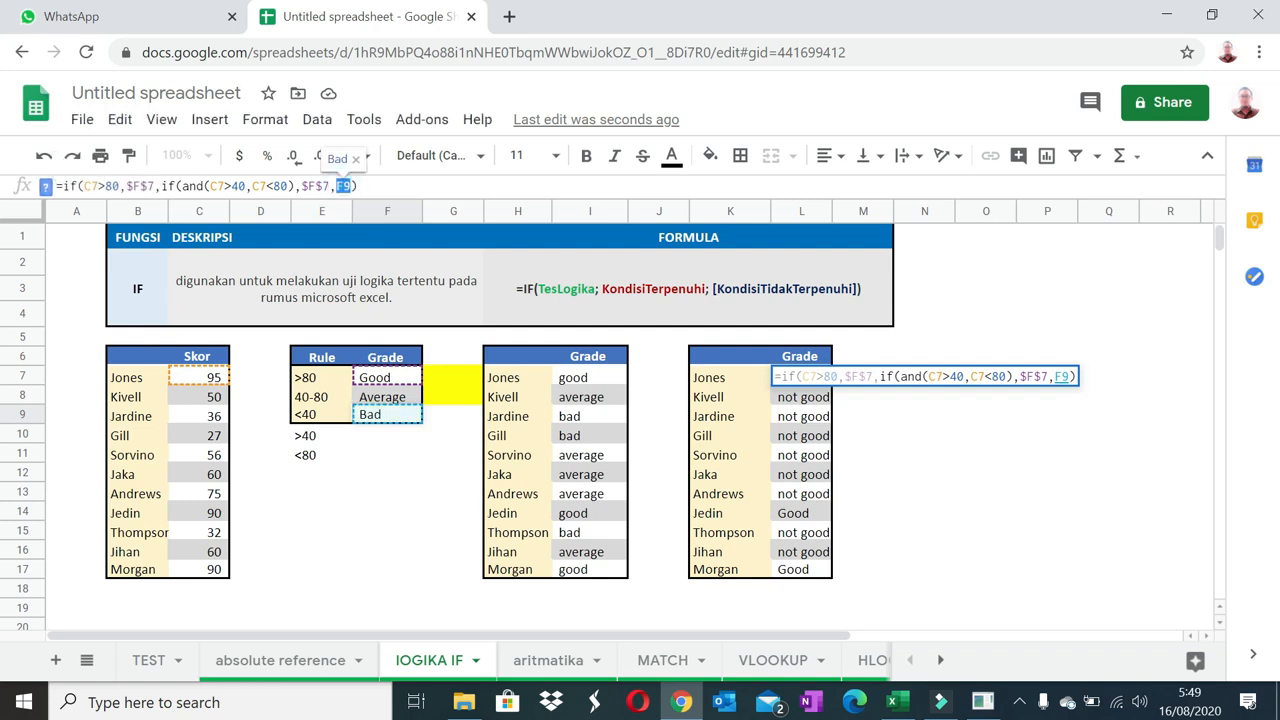
key(F4)
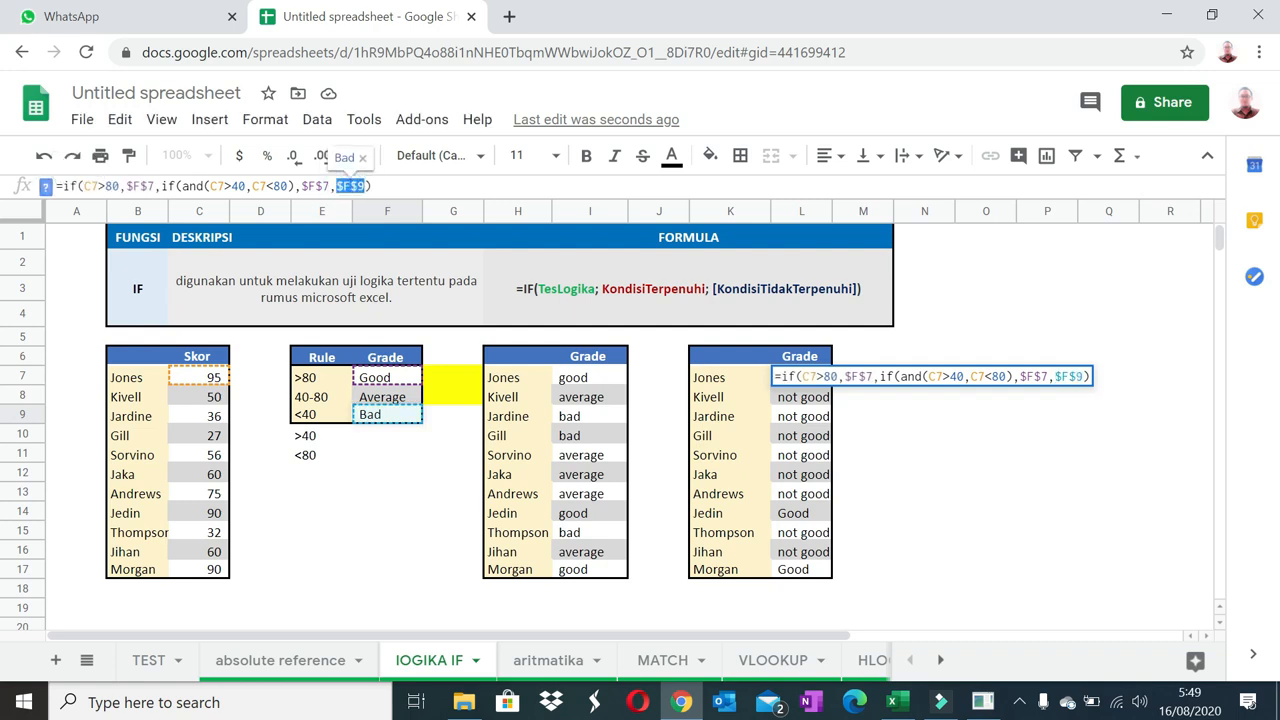
Change the nested IF's true result in L7 to $F$8 and commit the formula.
click(318, 186)
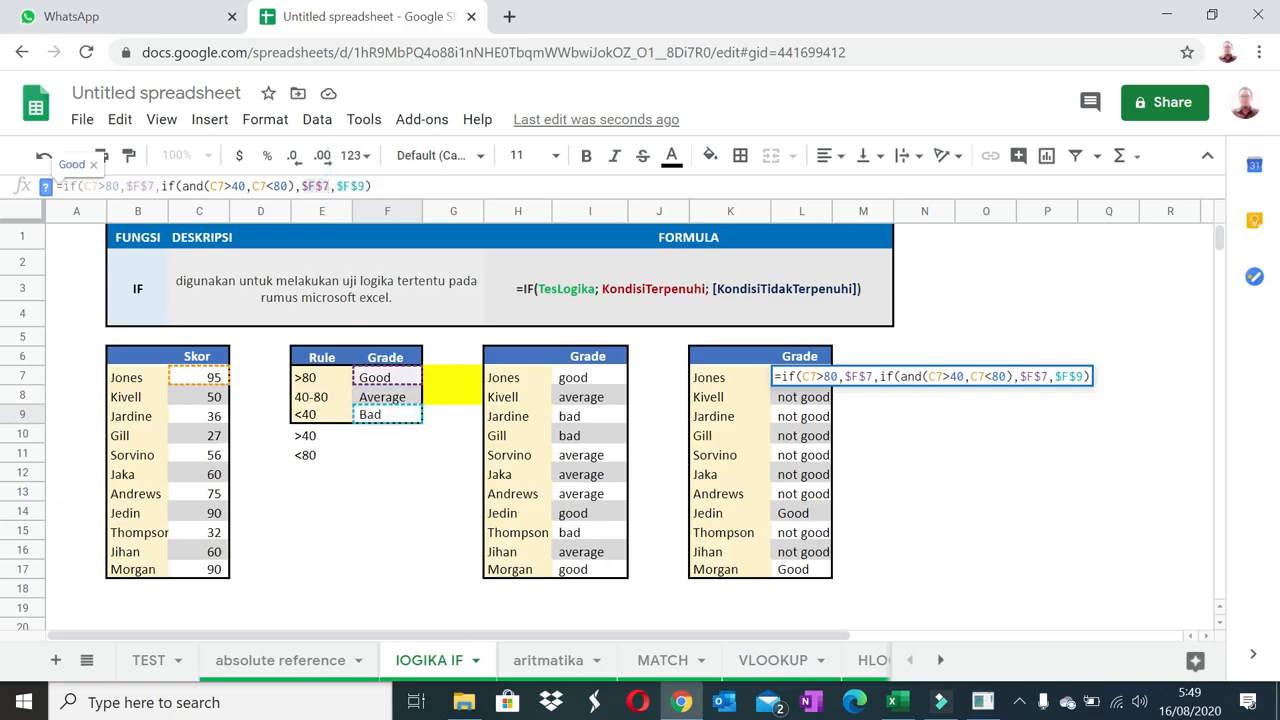
key(BackSpace)
text(8)
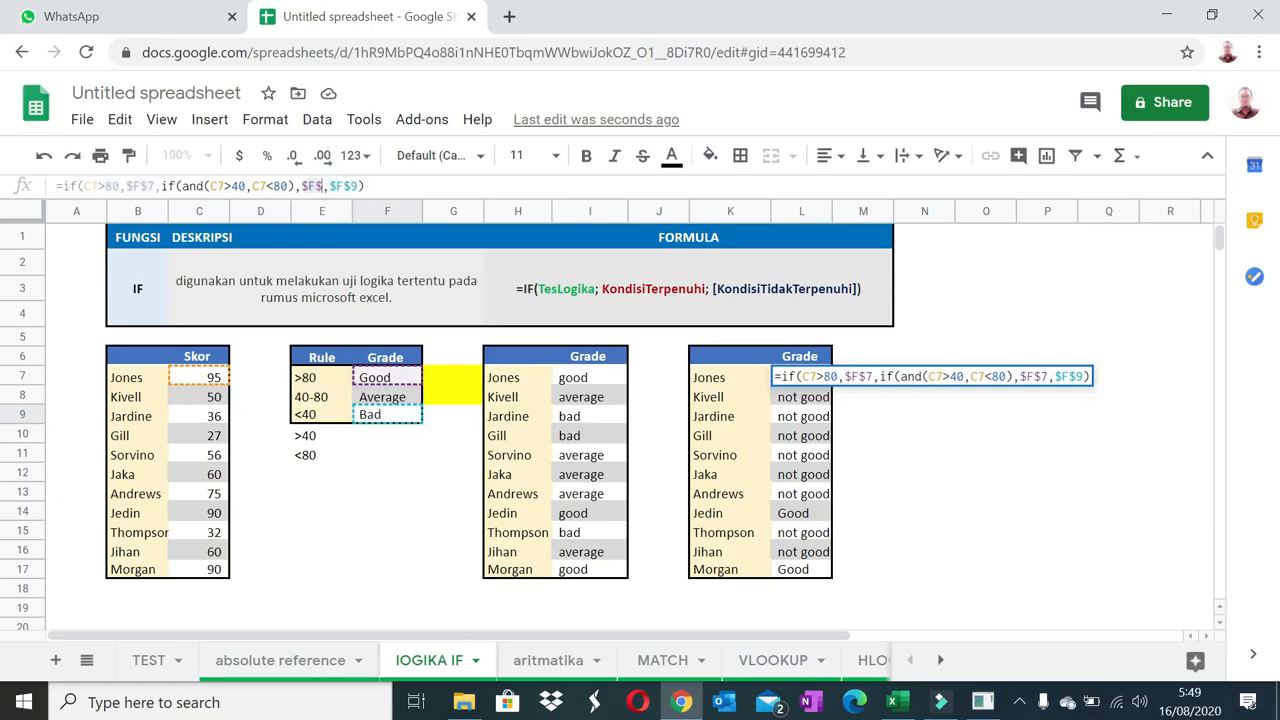
key(Return)
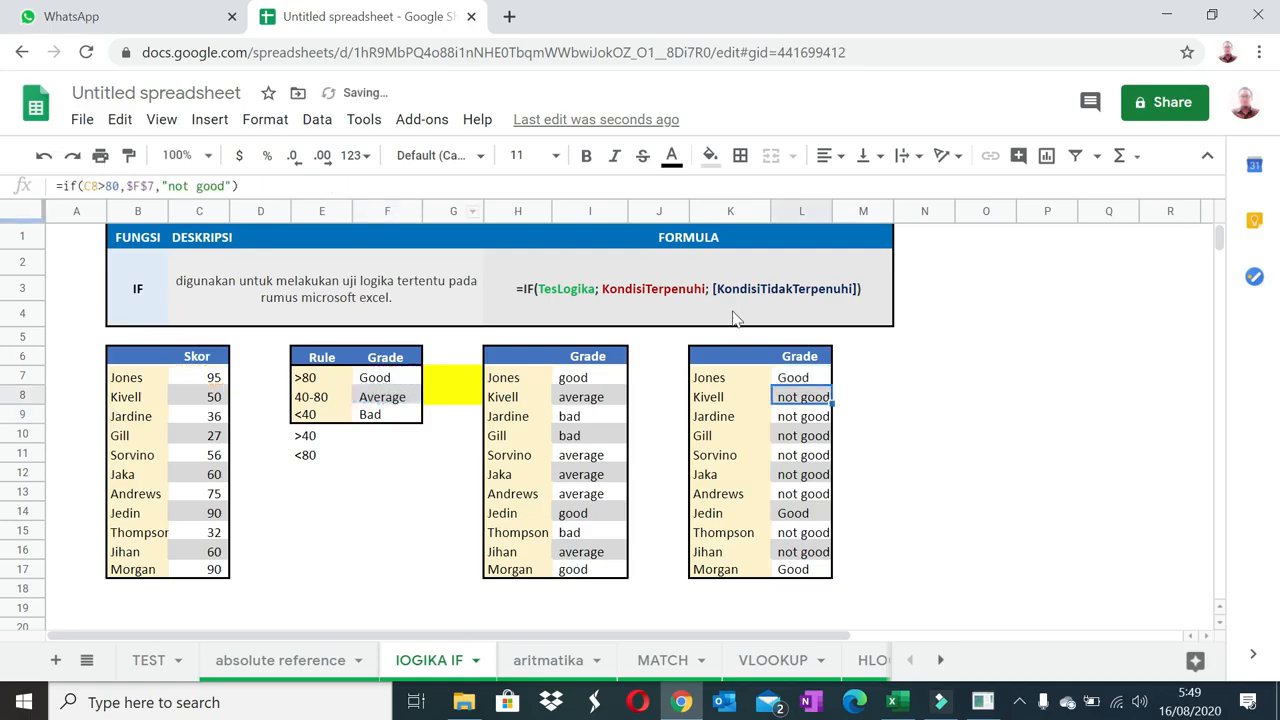
Copy the nested IF formula from L7 and paste only the formula into L8:L17.
click(812, 377)
key(ctrl+c)
click(811, 398)
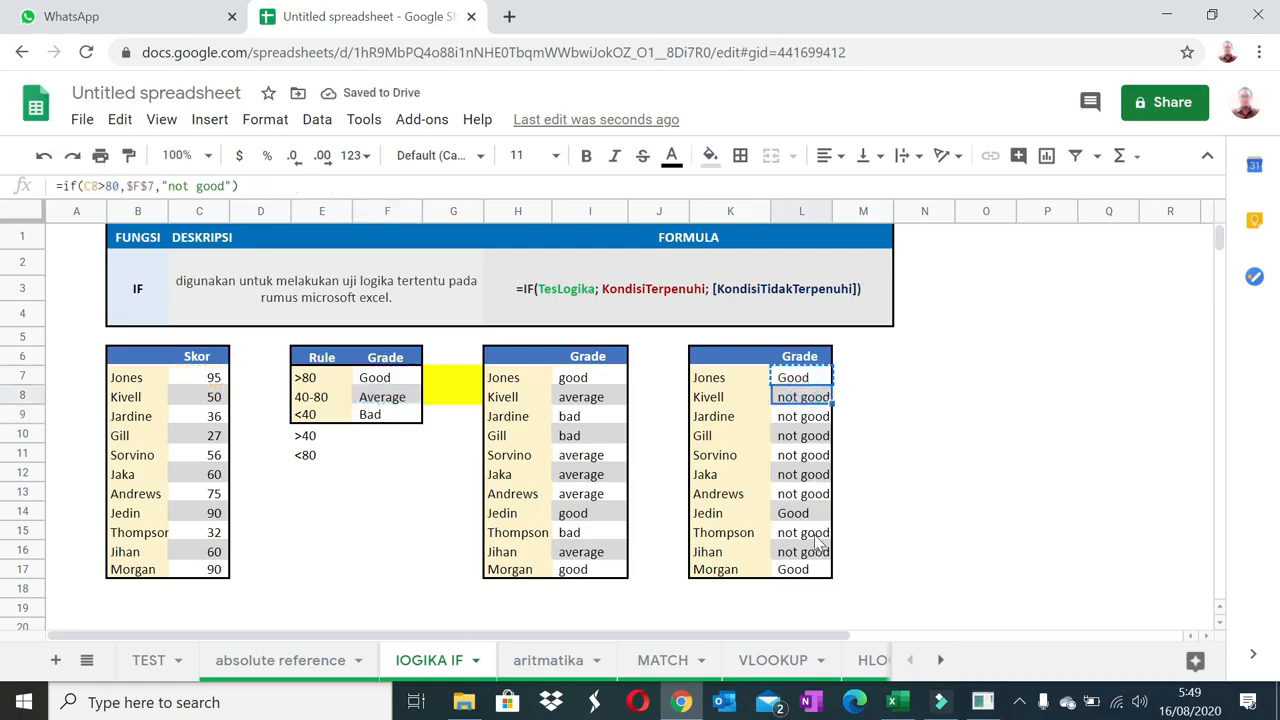
shift+click(816, 569)
right_click(811, 565)
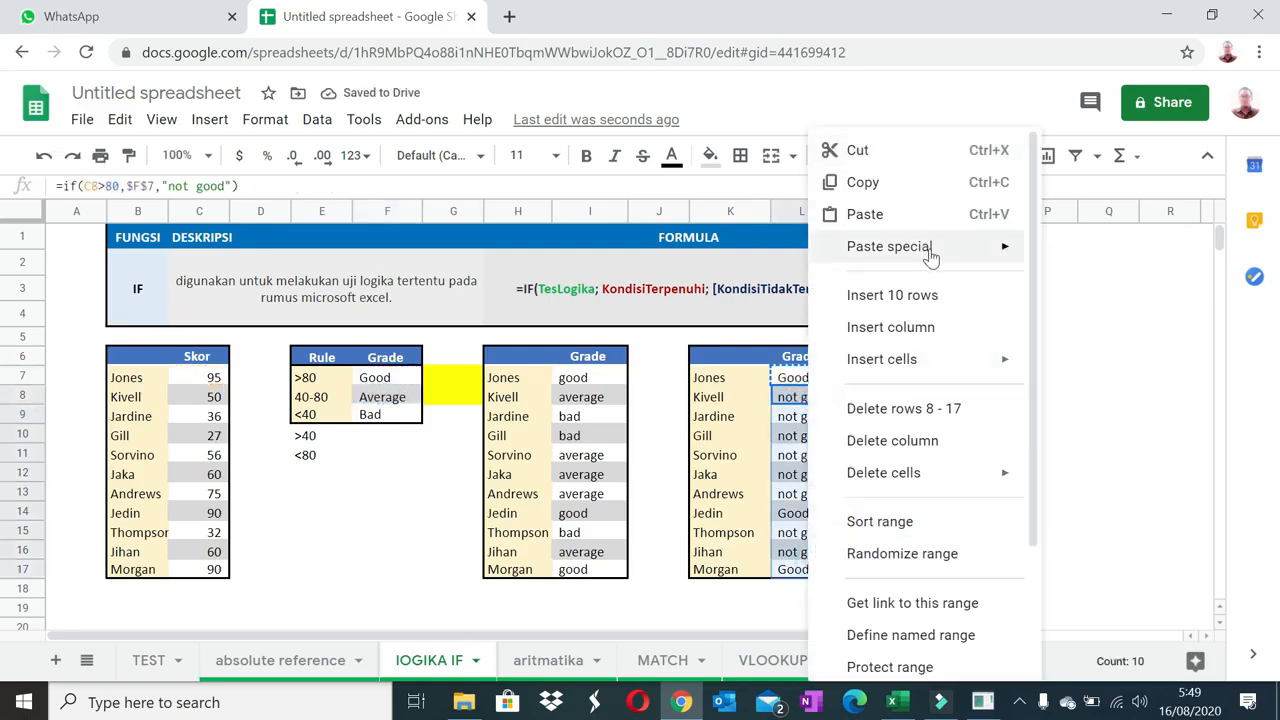
mouse_move(1000, 247)
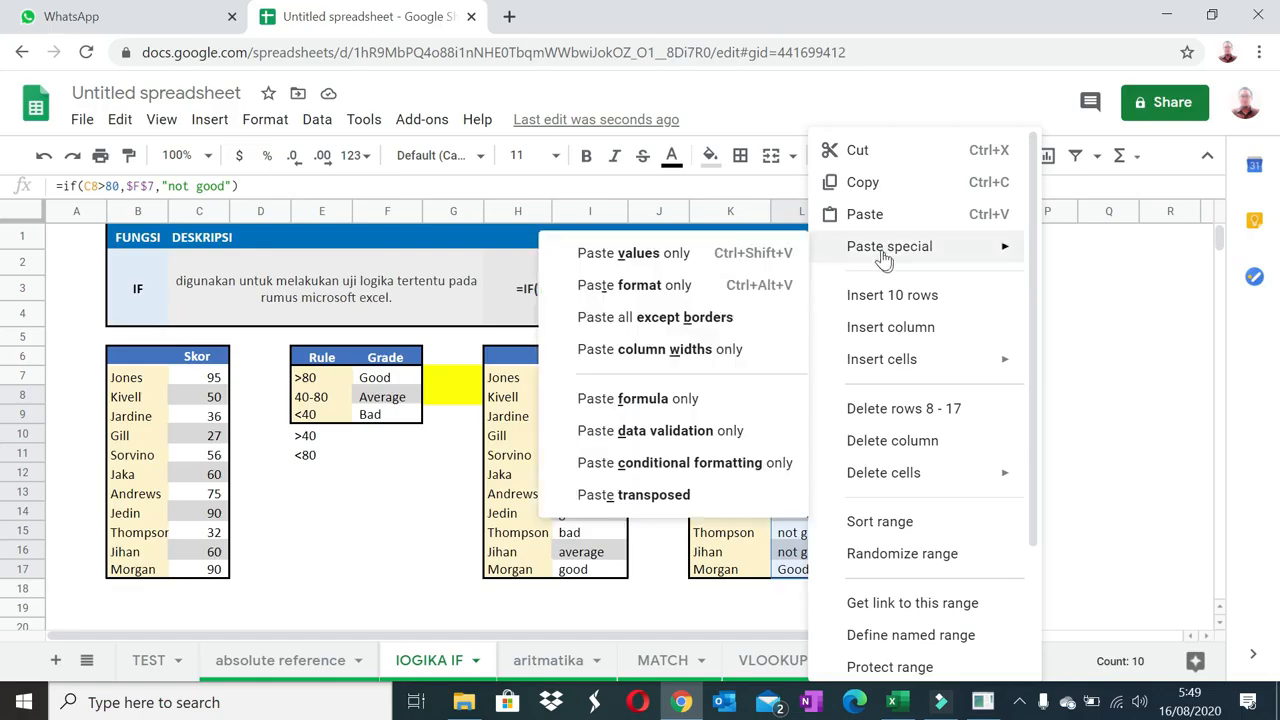
click(660, 398)
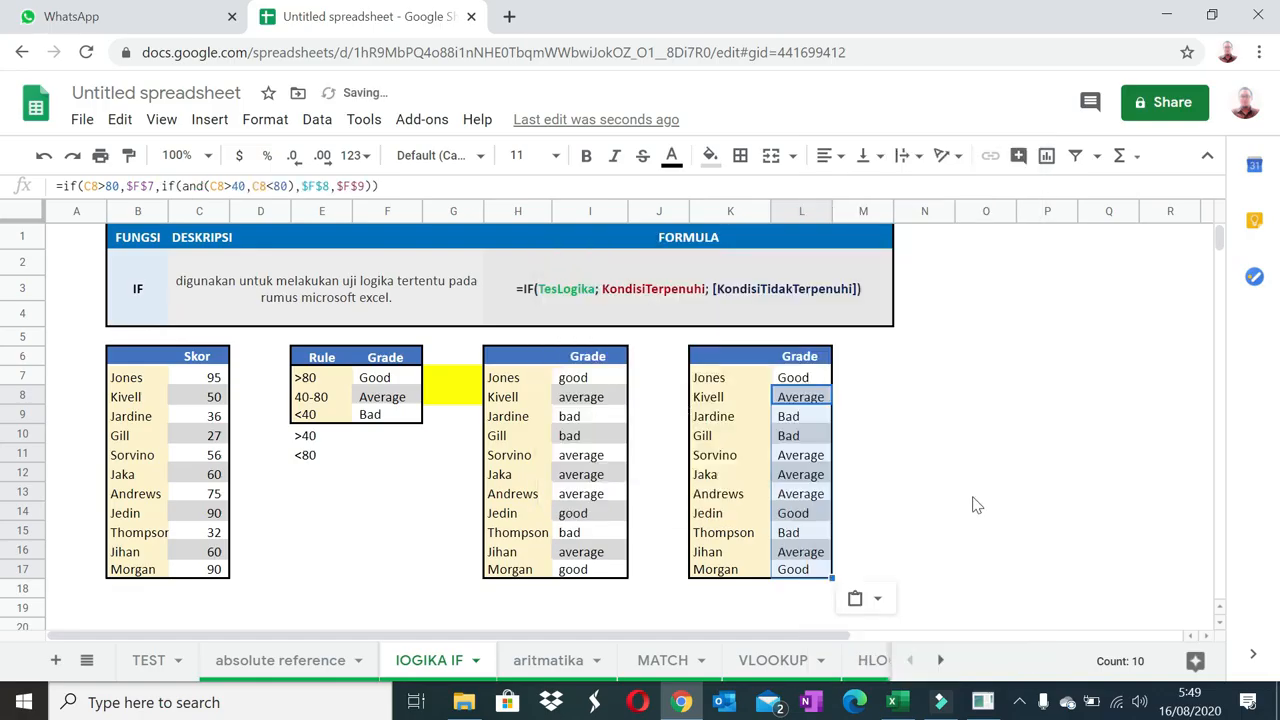
click(1015, 498)
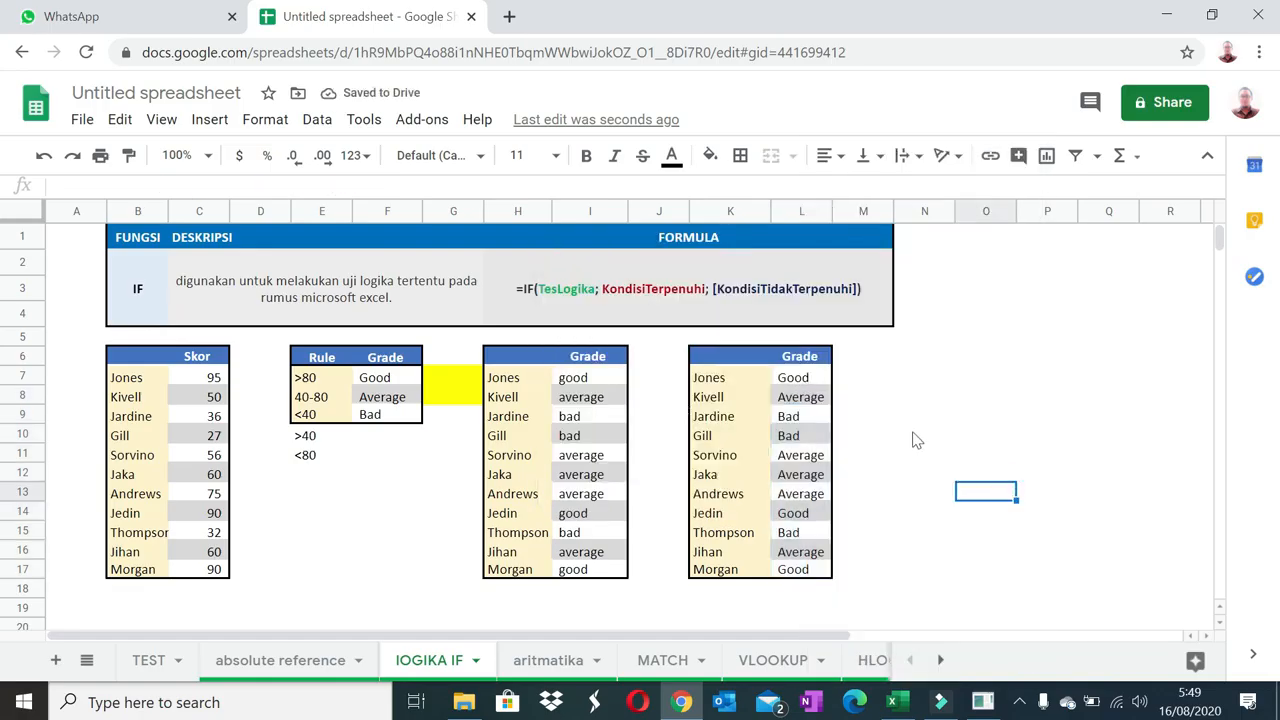
On the aritmatika sheet, enter a SUM of D4:D15 in D16 for the JUMLAH row.
click(548, 668)
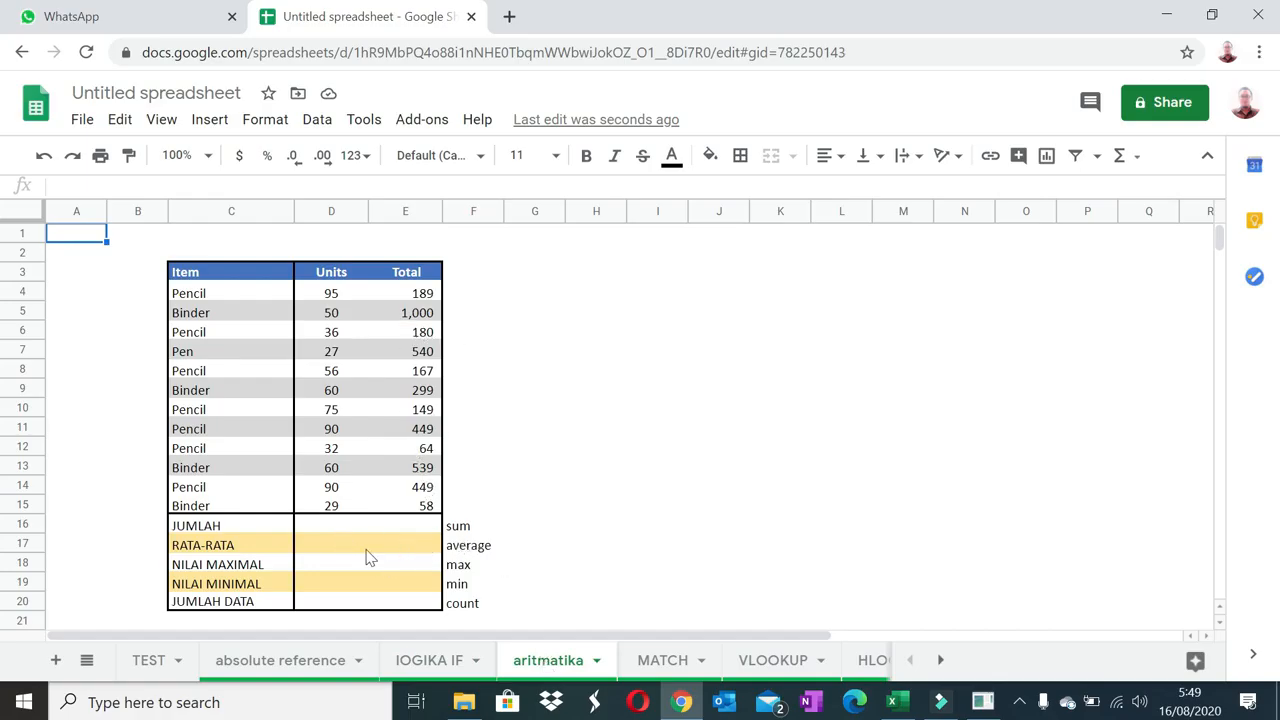
click(325, 530)
text(=sum()
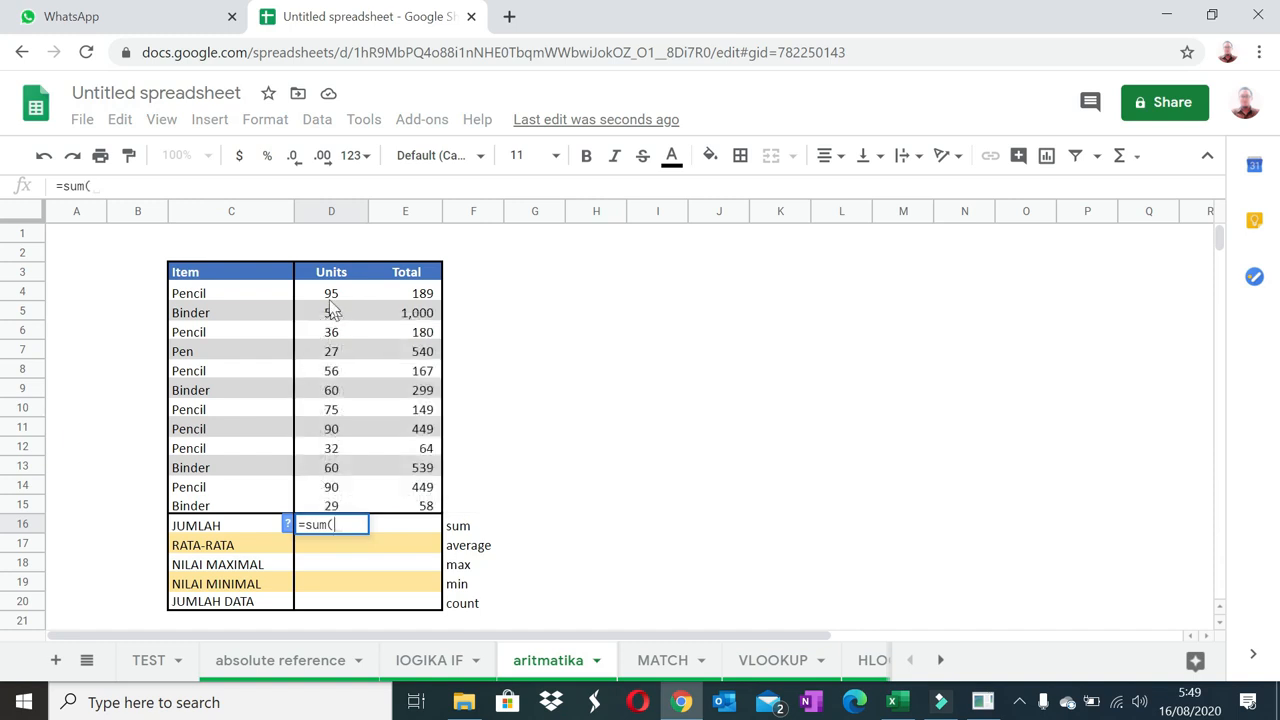
drag(330, 293, 331, 503)
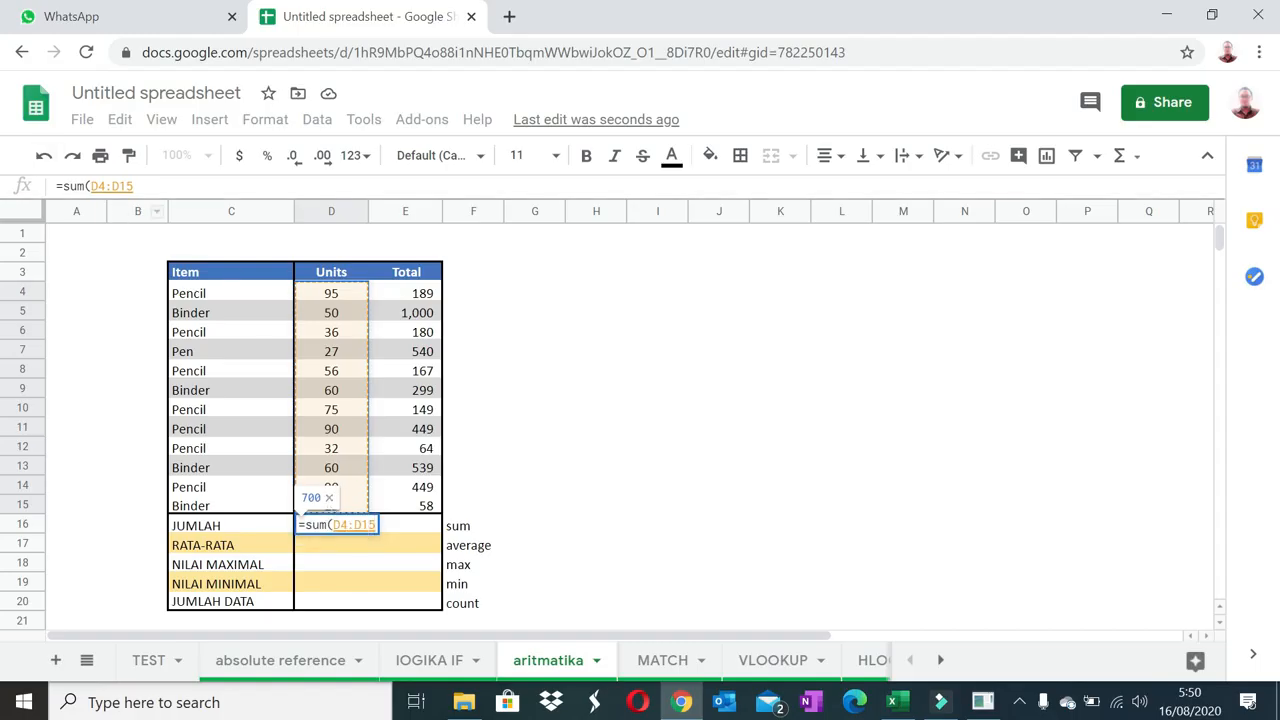
drag(90, 186, 133, 186)
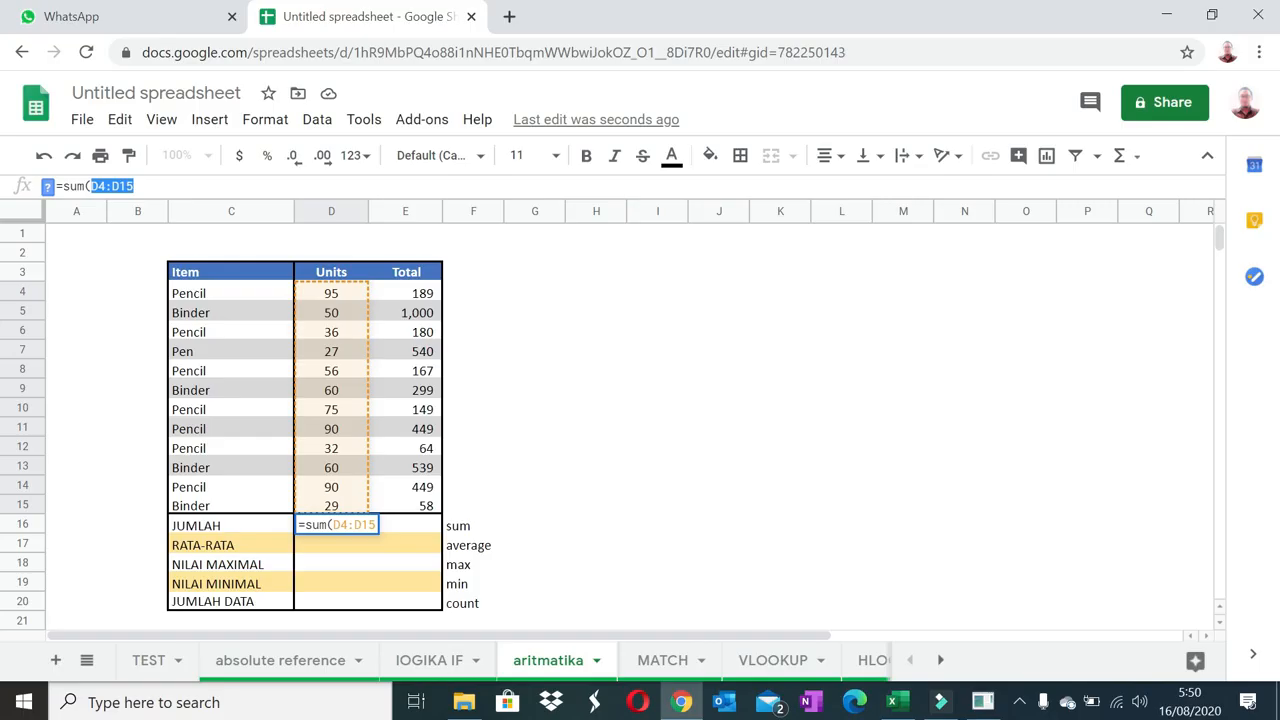
key(Return)
Enter an AVERAGE of D4:D15 in D17 for the RATA-RATA row.
click(156, 186)
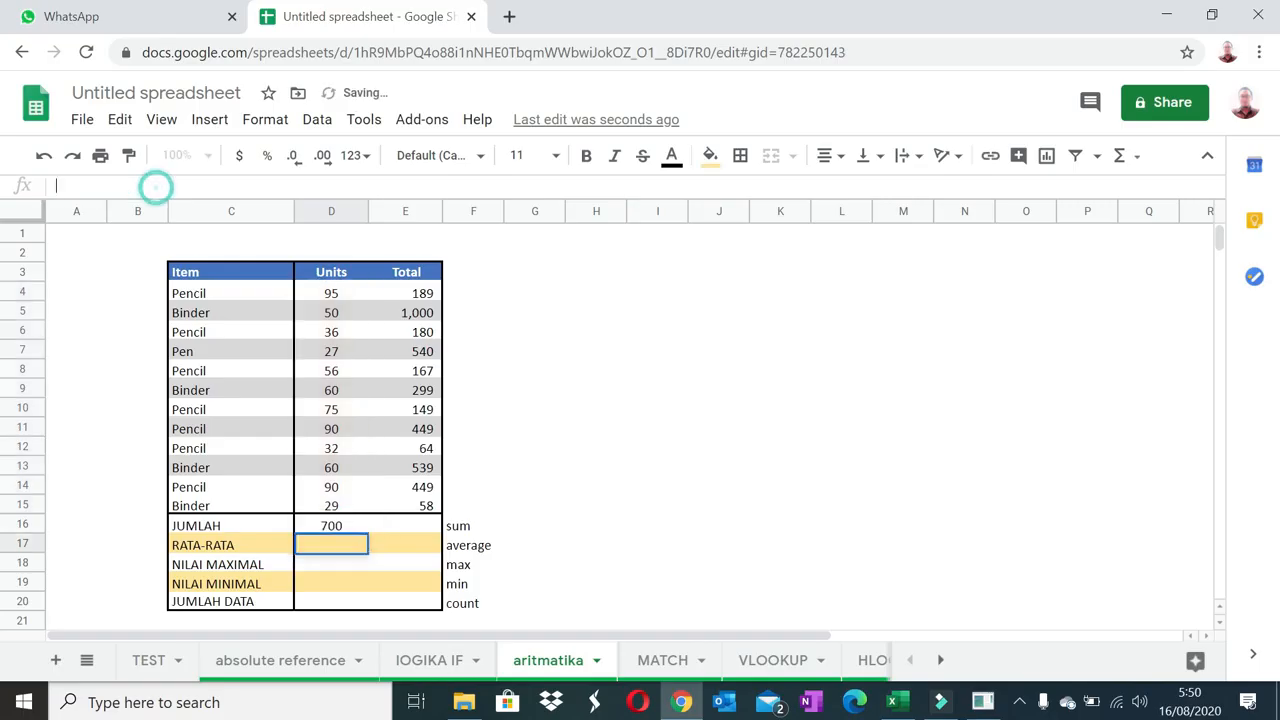
text(=average)
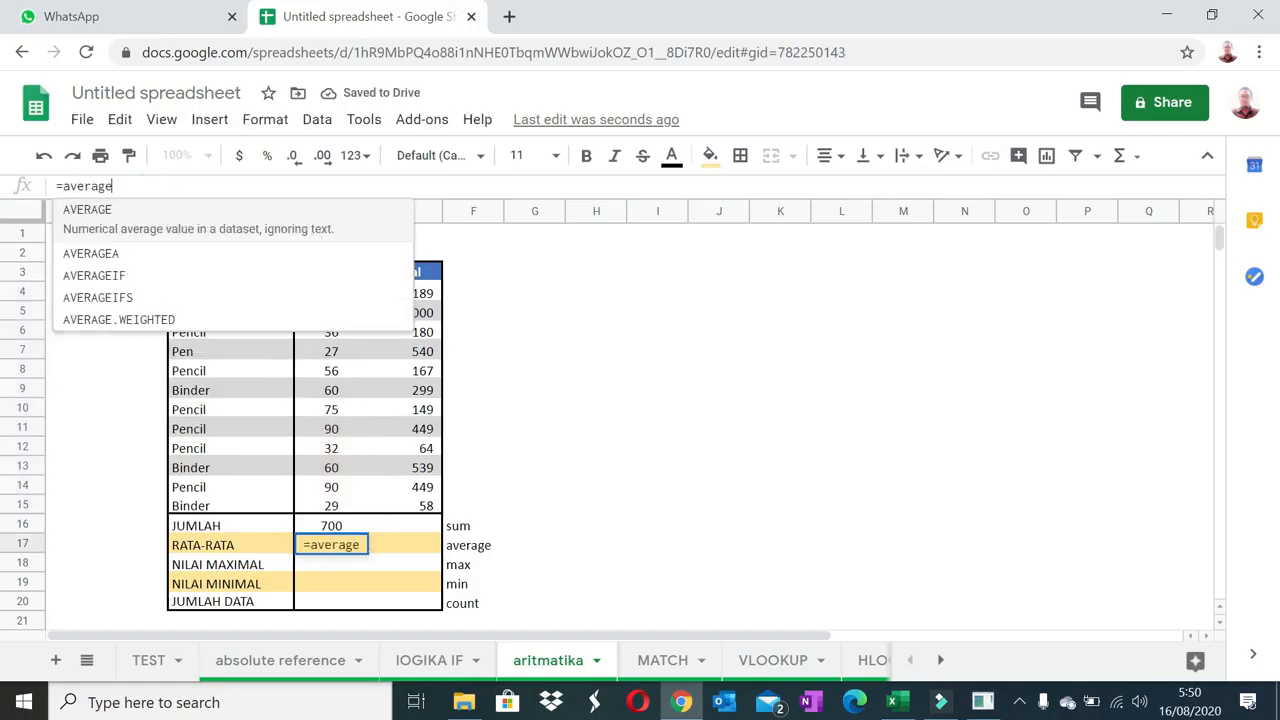
text(()
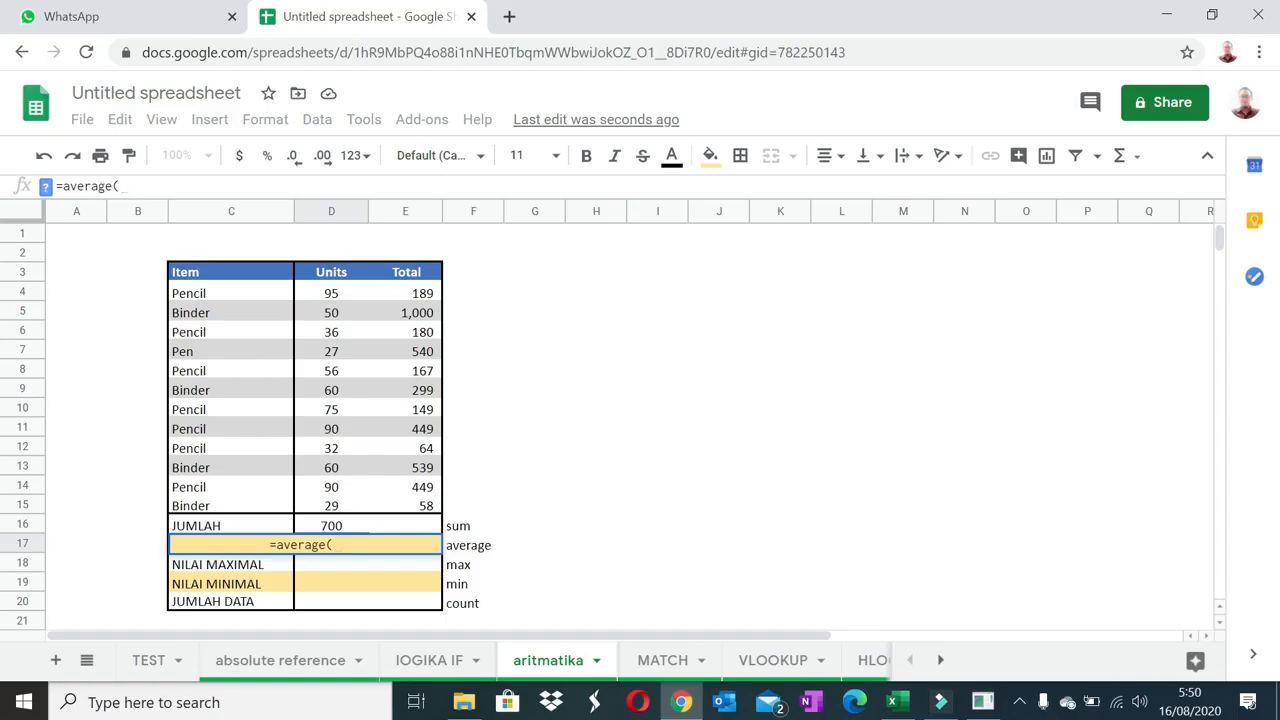
drag(331, 293, 331, 505)
text())
key(Return)
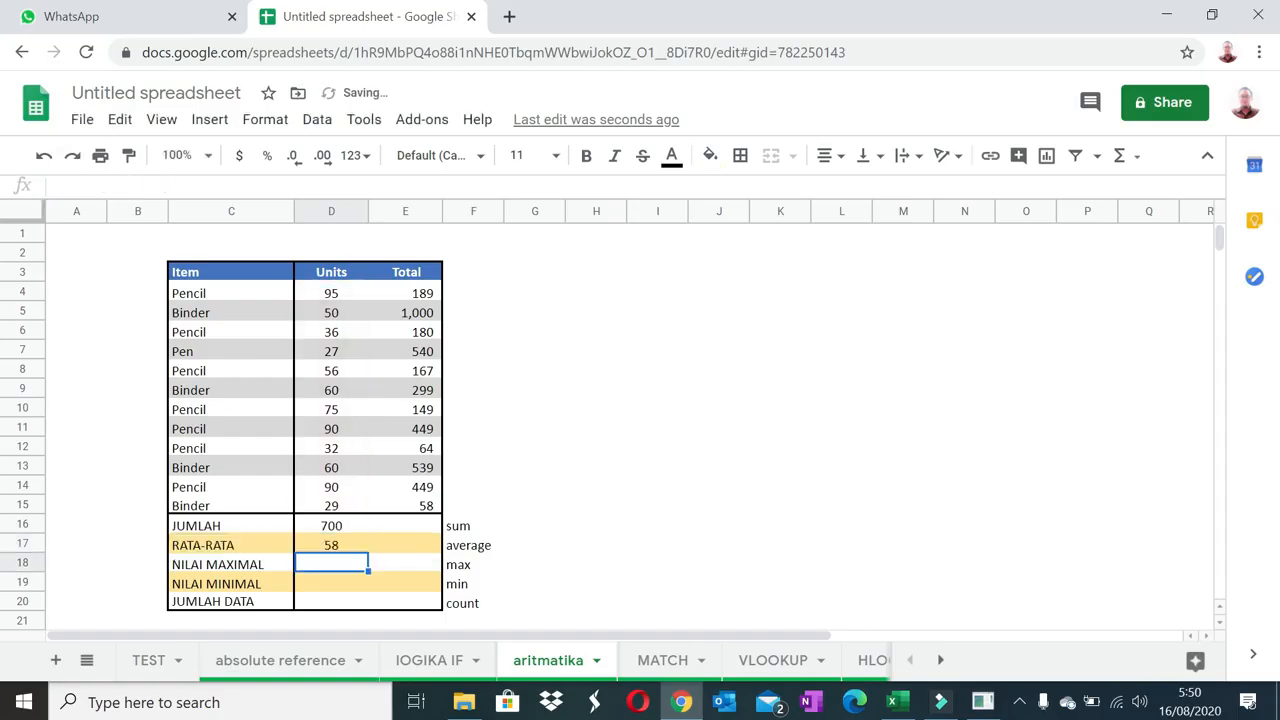
Enter a MAX of D4:D15 in D18 for the NILAI MAXIMAL row.
click(155, 186)
text(=)
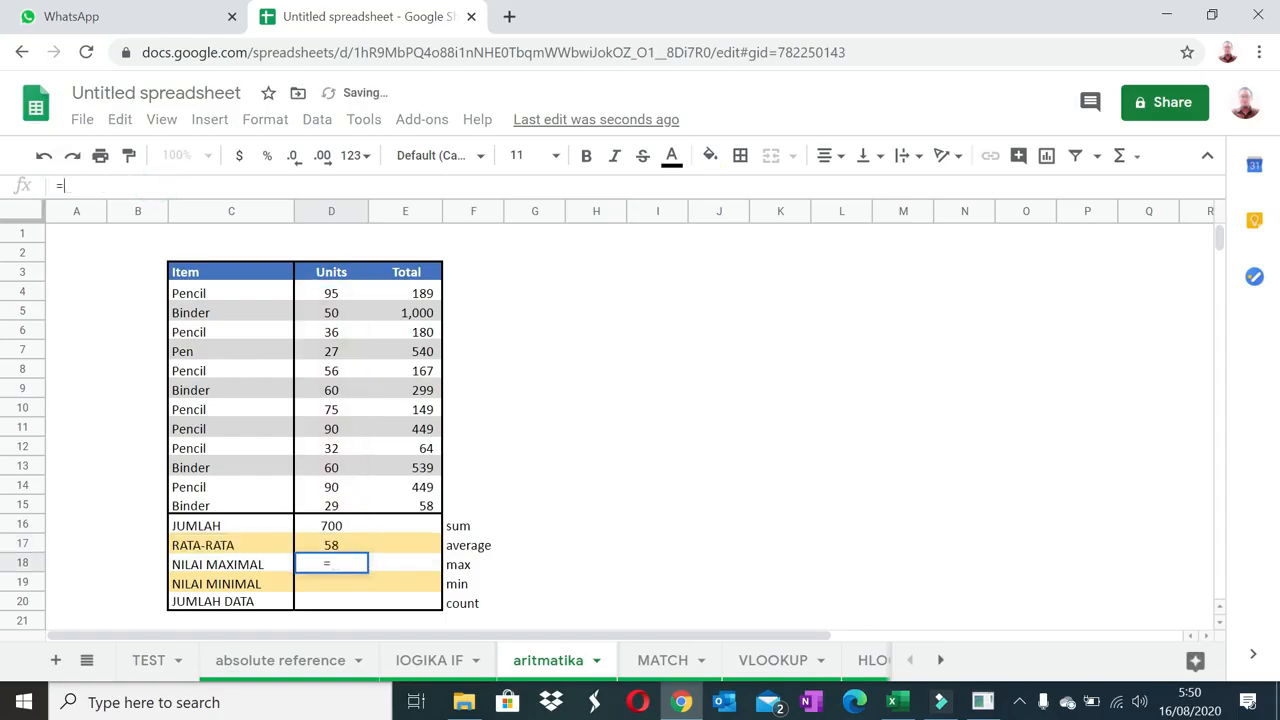
text(max(D4:D15)
key(Return)
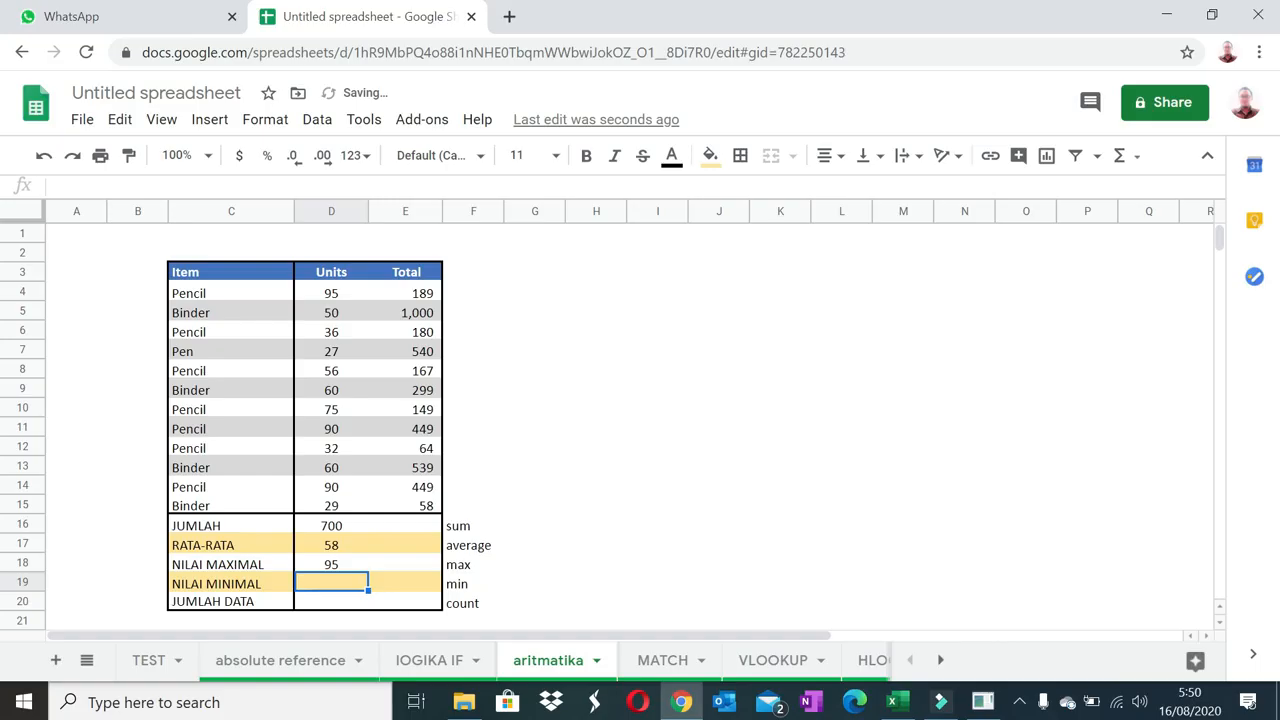
Enter a MIN of D4:D15 in D19 for the NILAI MINIMAL row.
text(=)
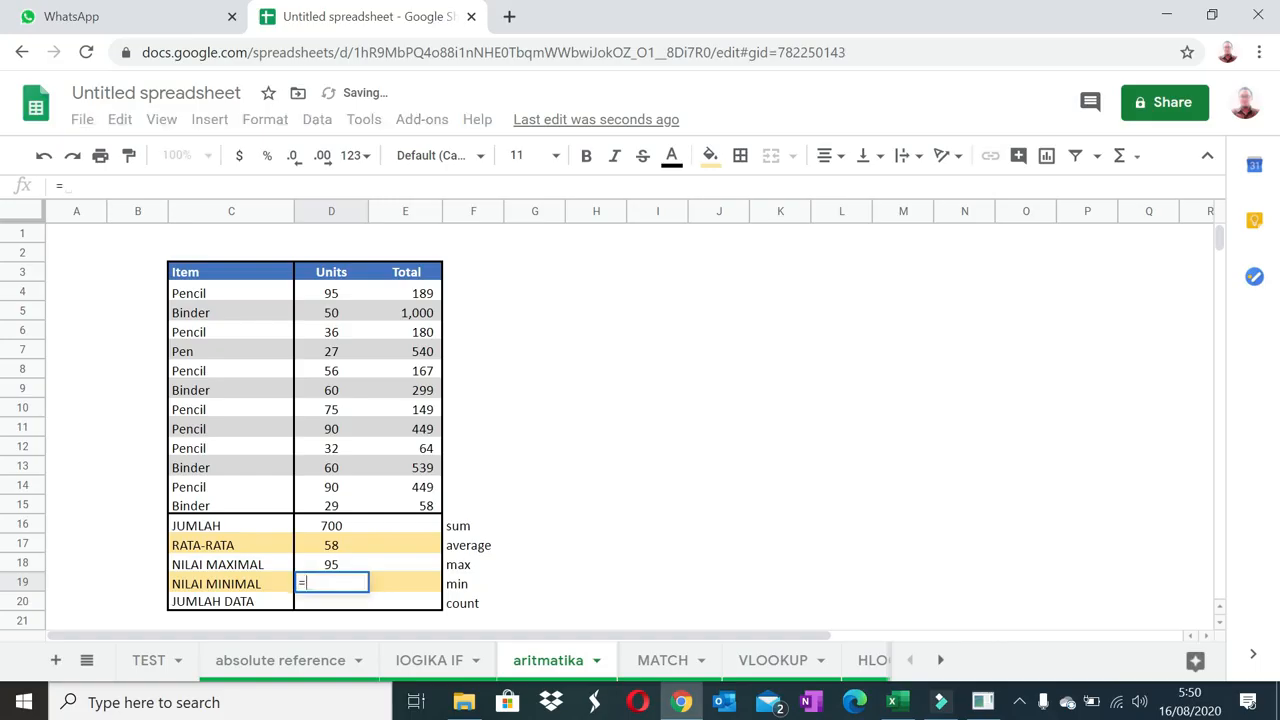
text(min()
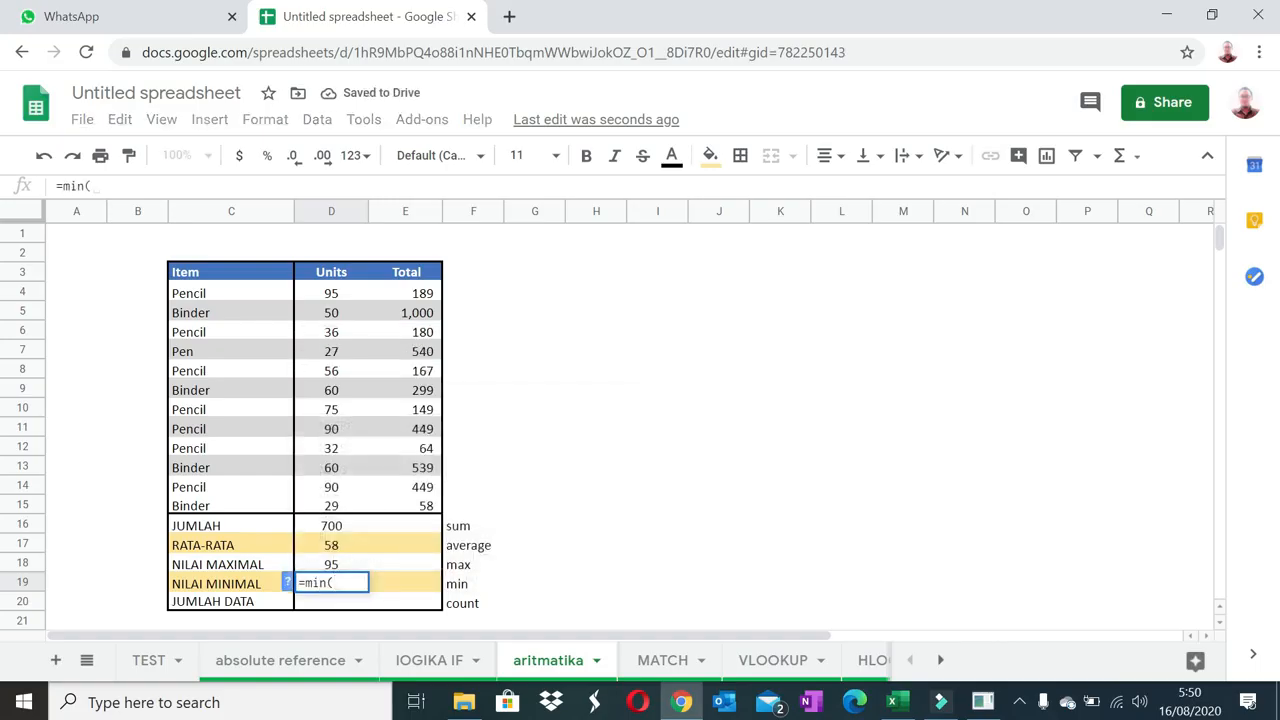
text(D4:D15)
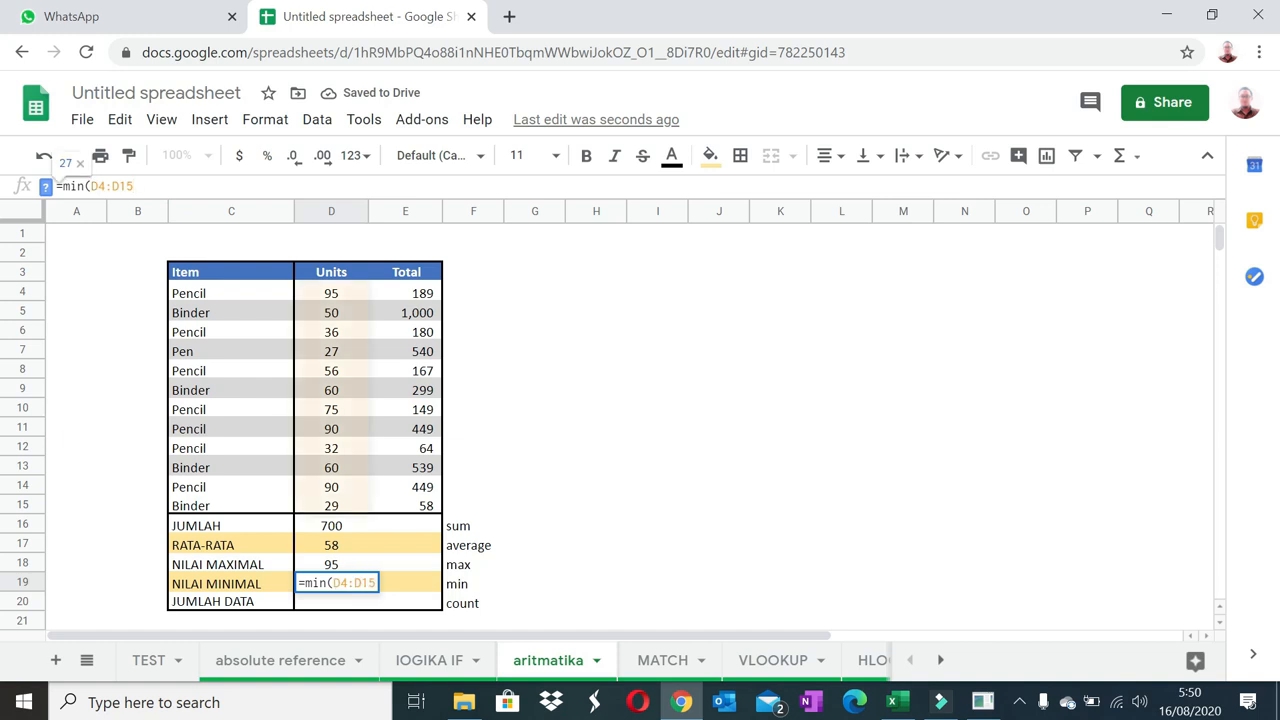
text())
key(Return)
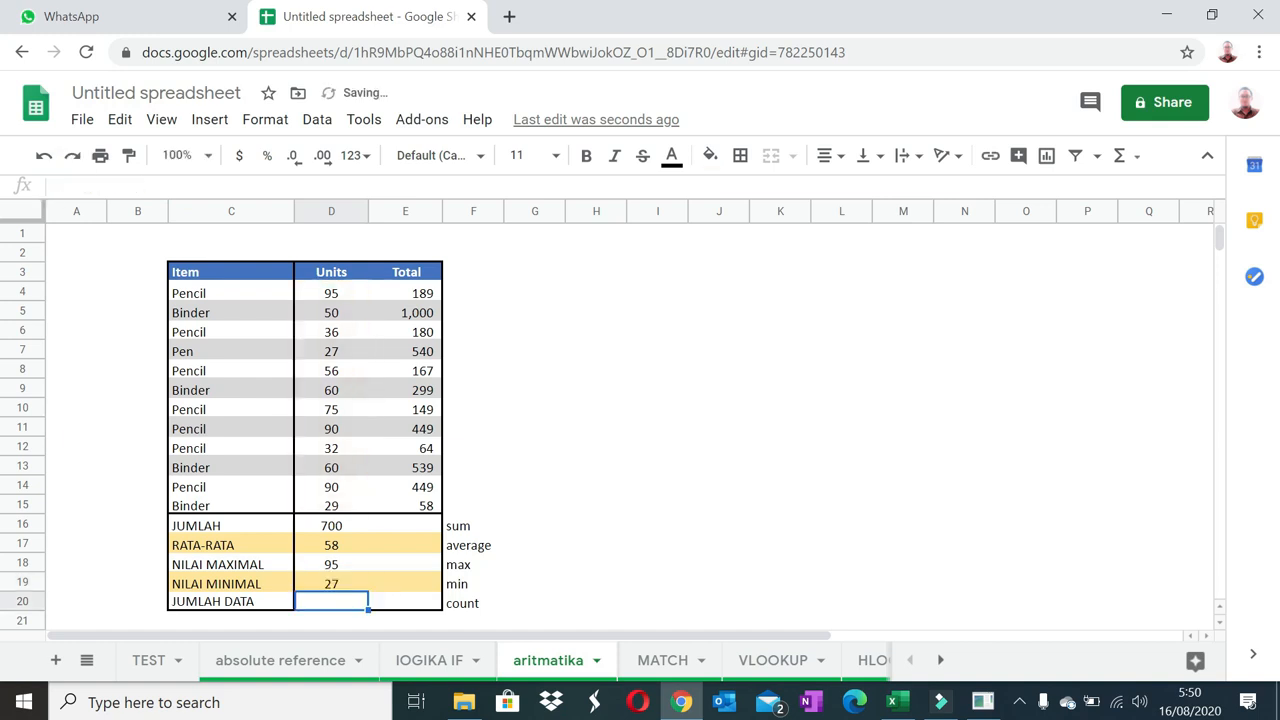
Enter a COUNT of D4:D15 in D20 for the JUMLAH DATA row.
text(=cou)
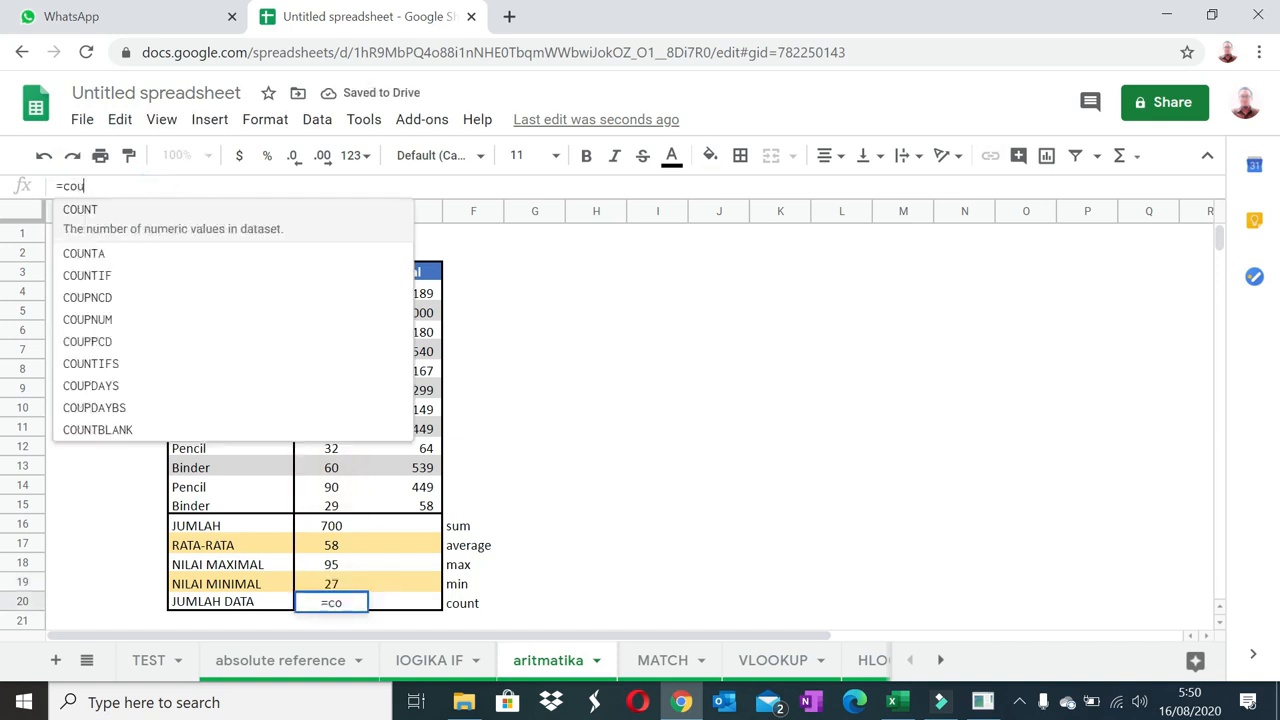
text(nt(D4:D15)
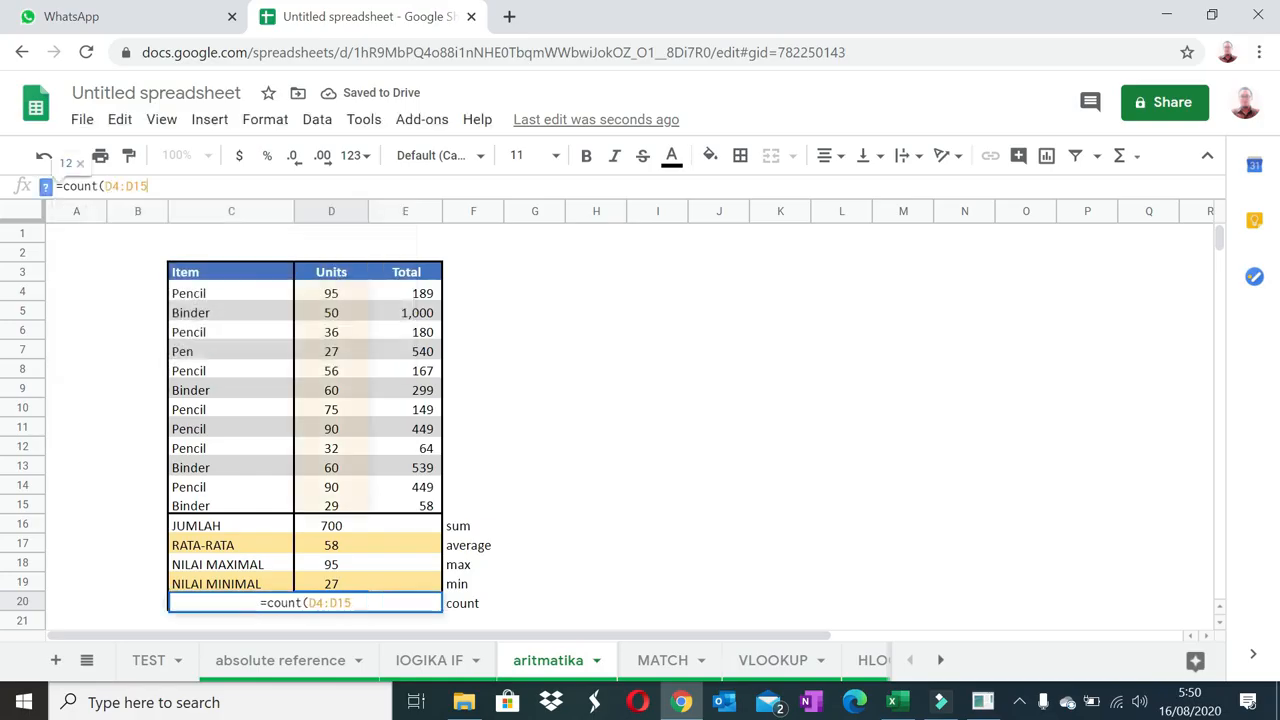
key(Return)
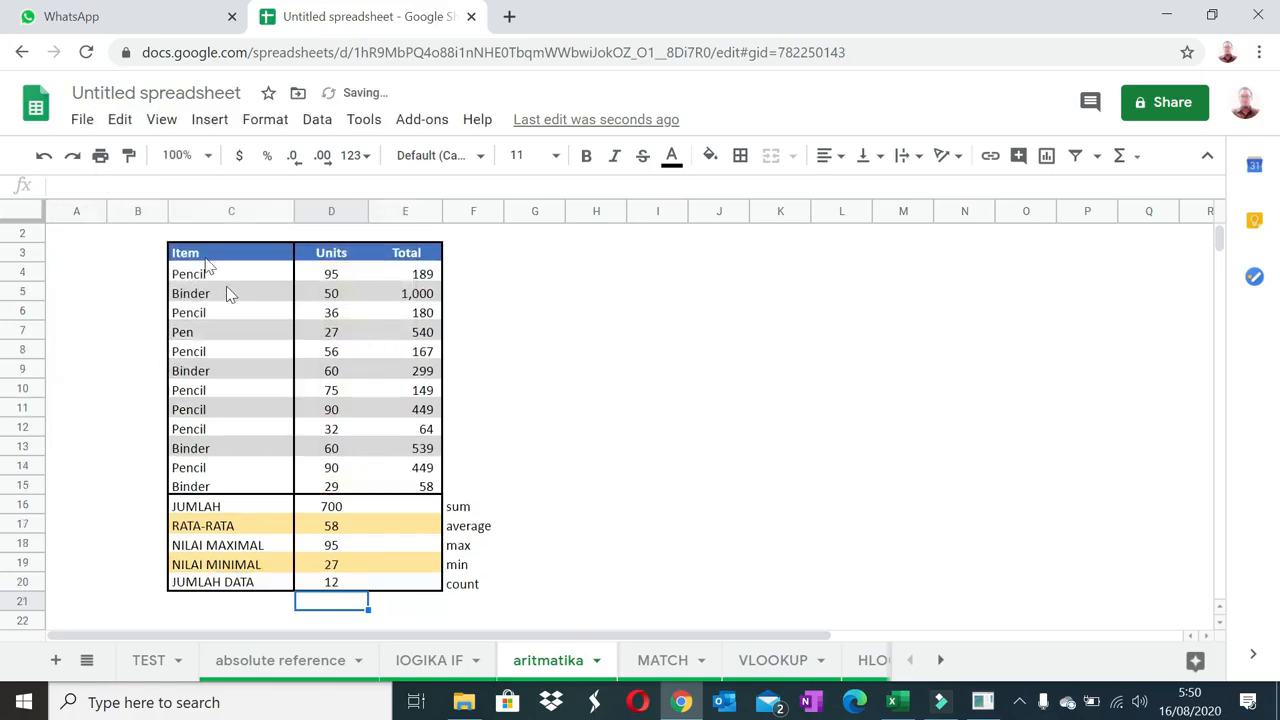
Try filling the D16:D20 formulas across into E16:E20, and undo the fill.
drag(340, 507, 350, 588)
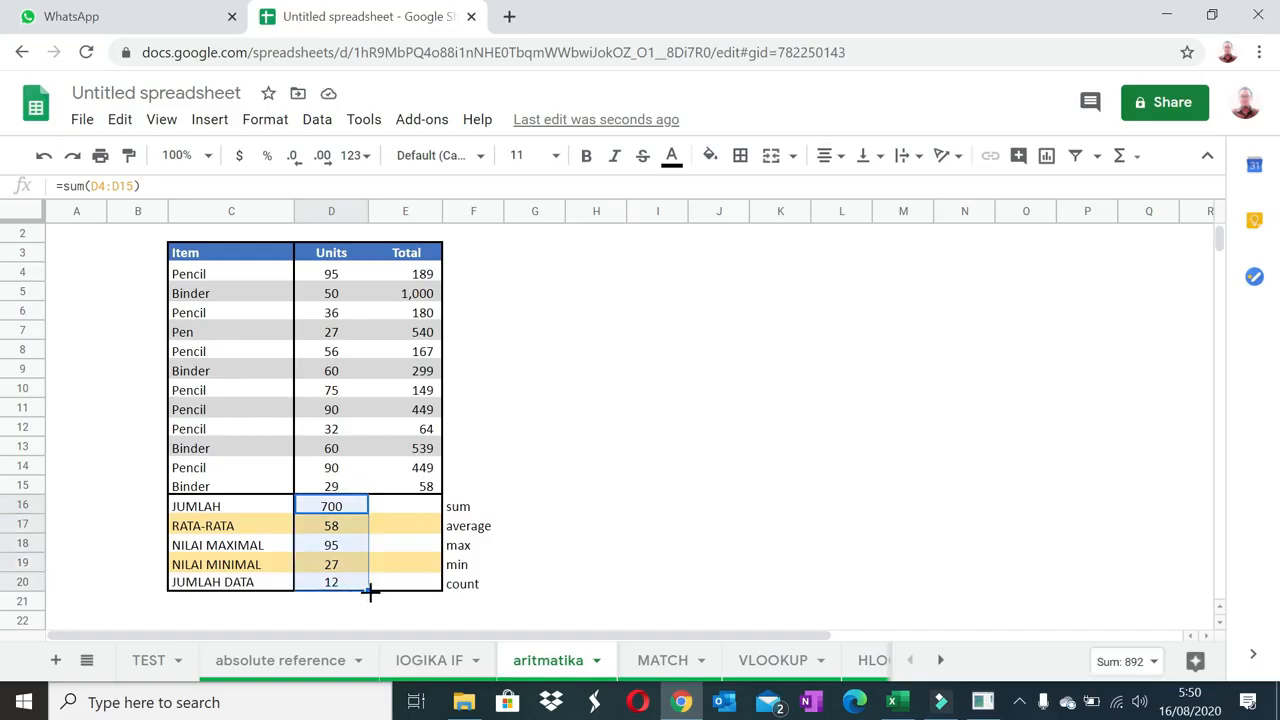
drag(370, 591, 442, 589)
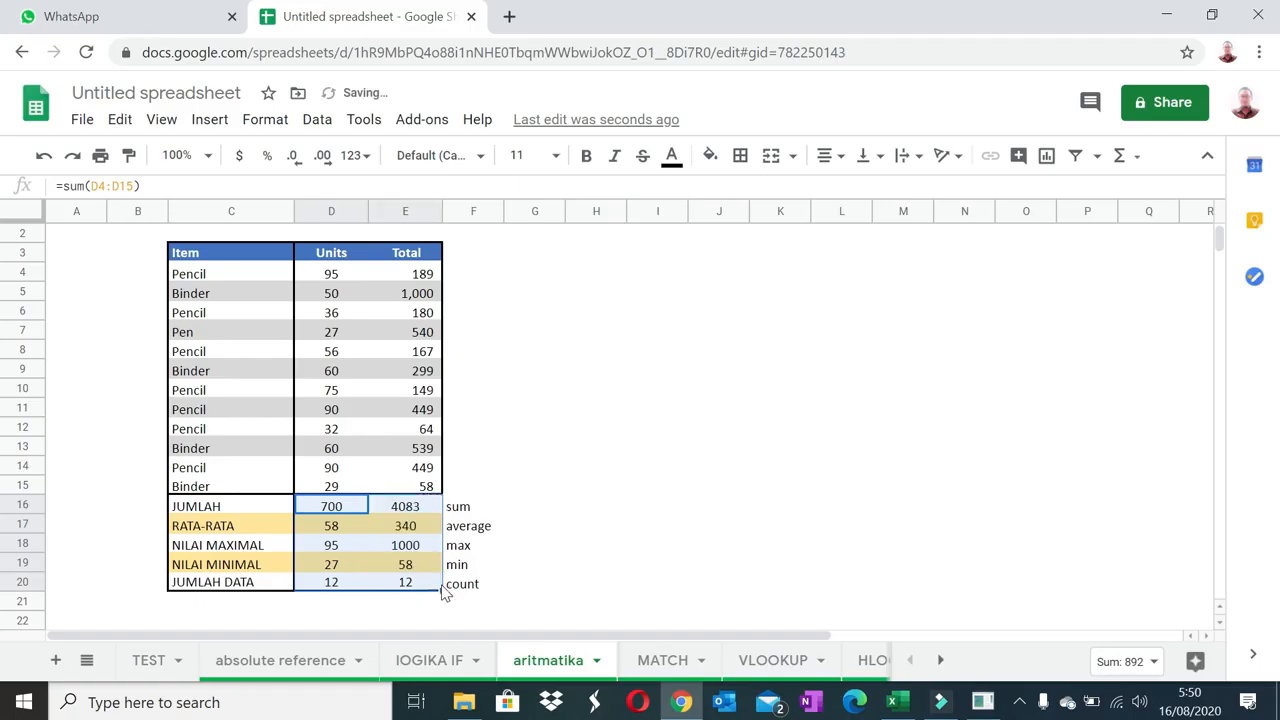
click(575, 547)
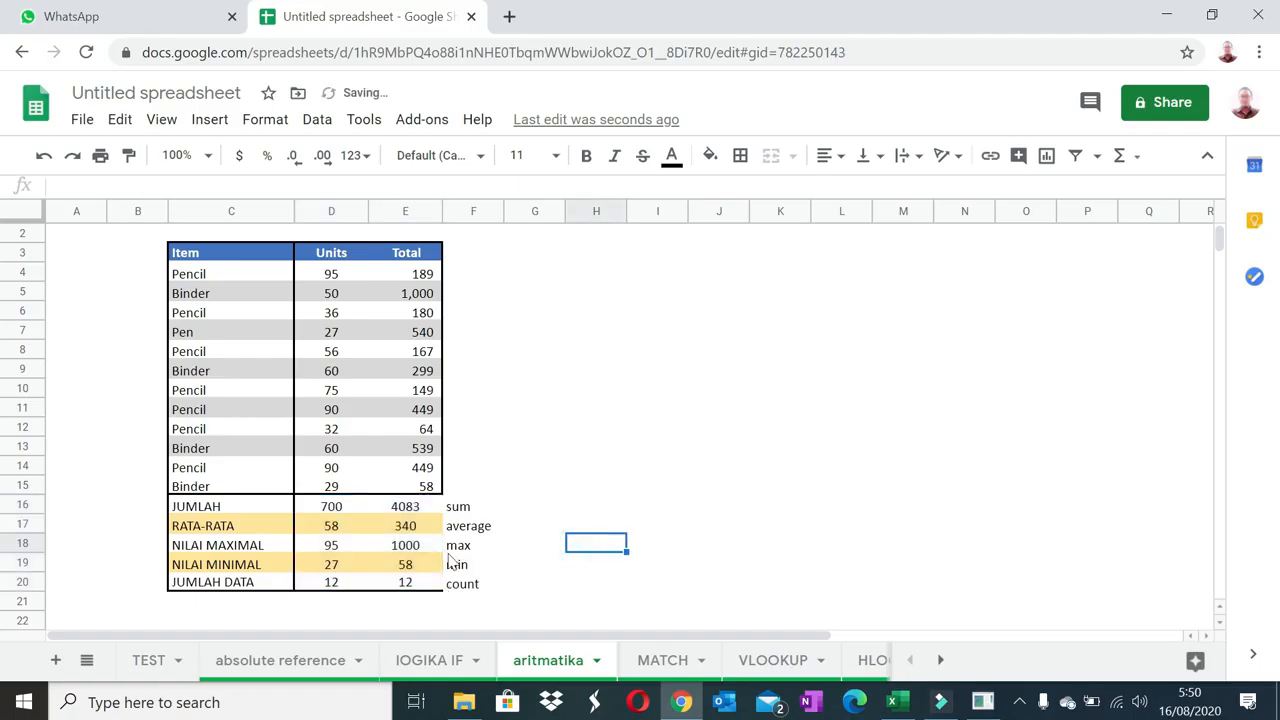
click(424, 507)
drag(427, 565, 428, 566)
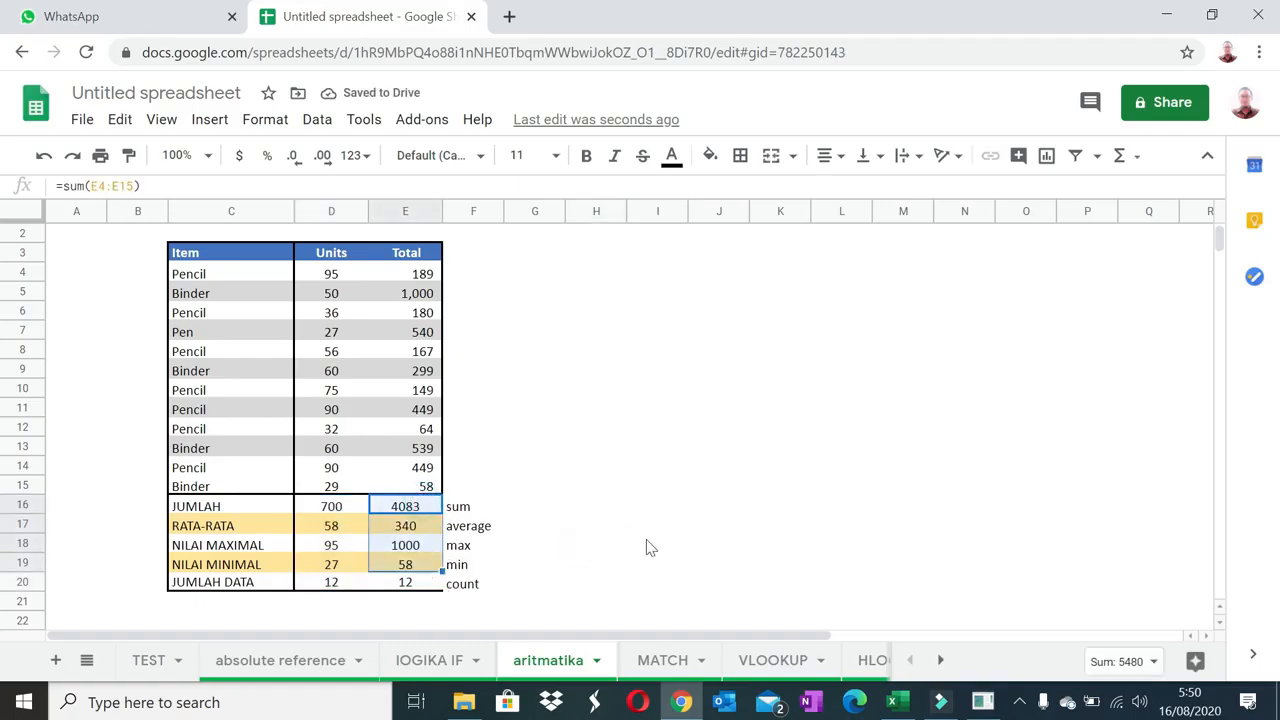
key(ctrl+z)
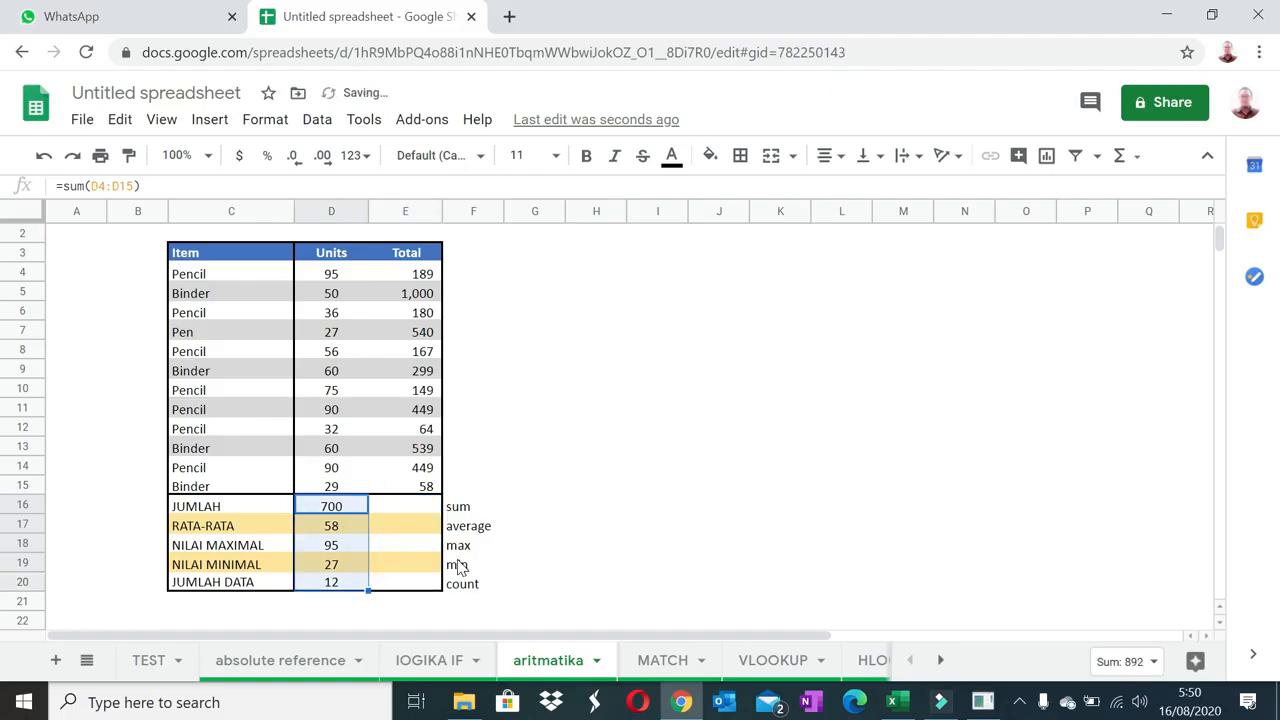
Copy the formulas in D16:D20 and paste only the formulas into E16:E20 for the Total column.
key(ctrl+c)
click(408, 508)
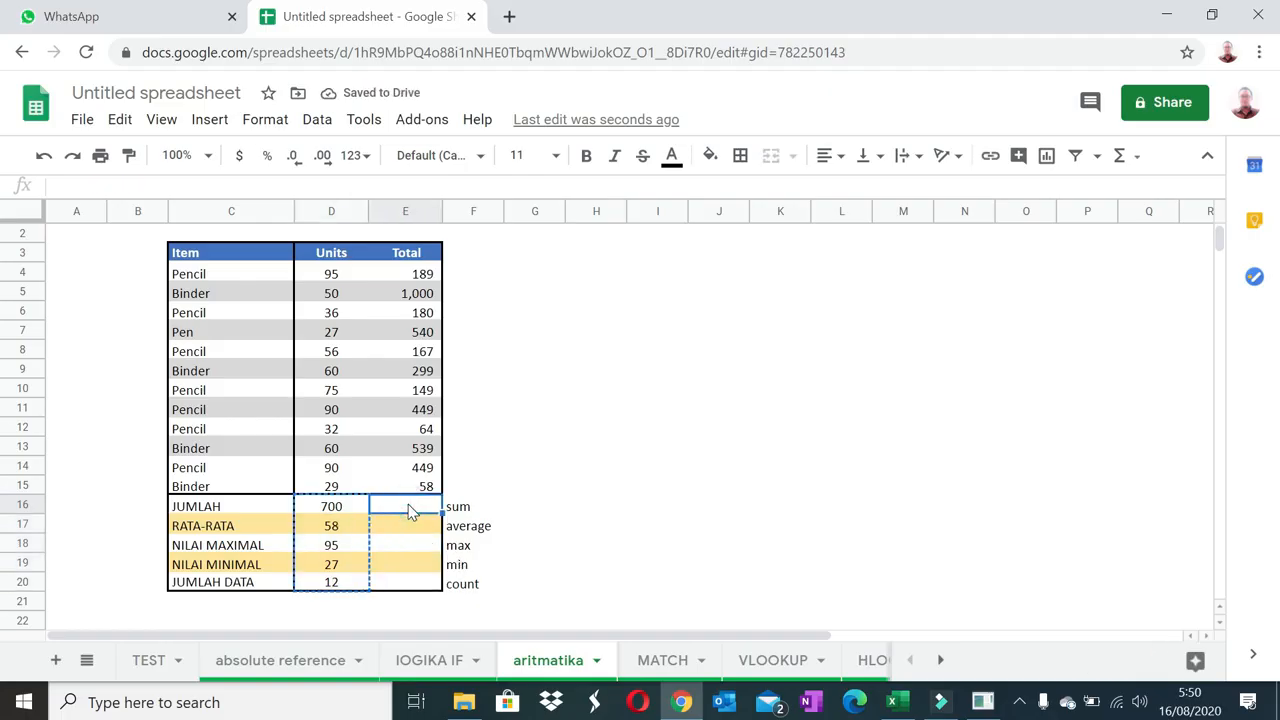
right_click(408, 510)
mouse_move(566, 248)
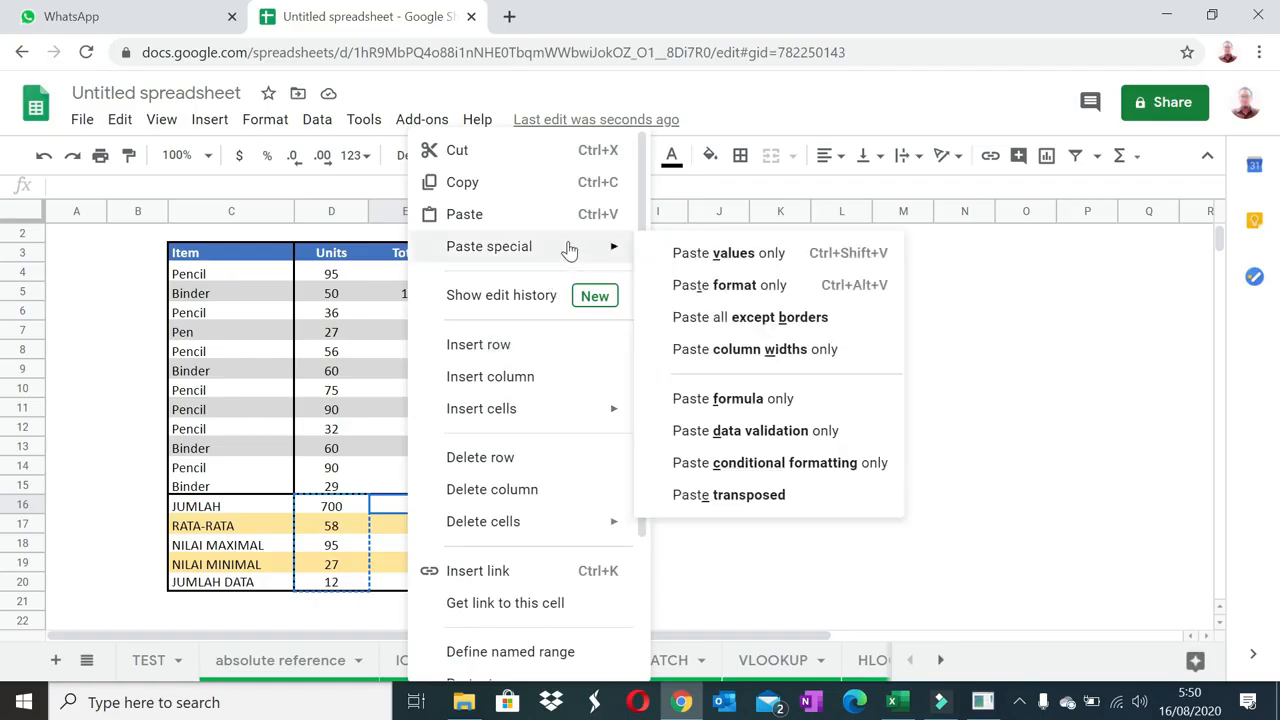
click(722, 398)
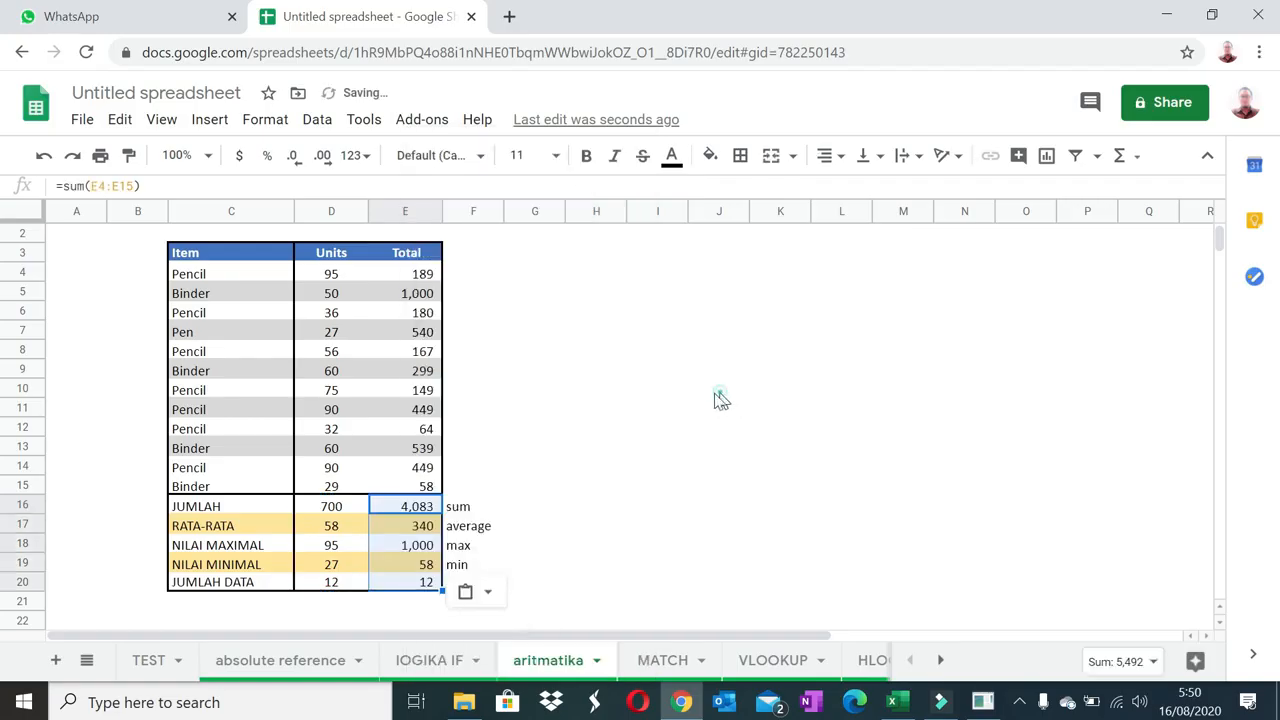
click(711, 392)
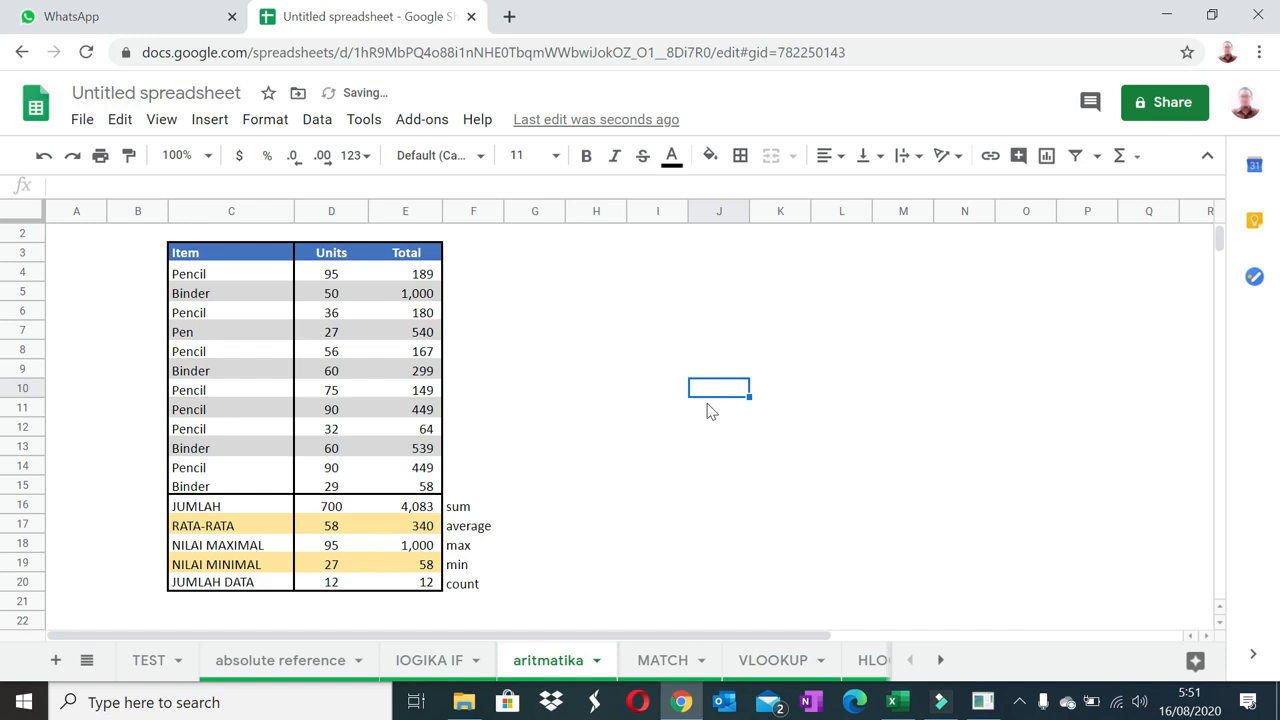
Open the MATCH sheet and examine the MATCH syntax and the list of names in C7:C15.
click(663, 665)
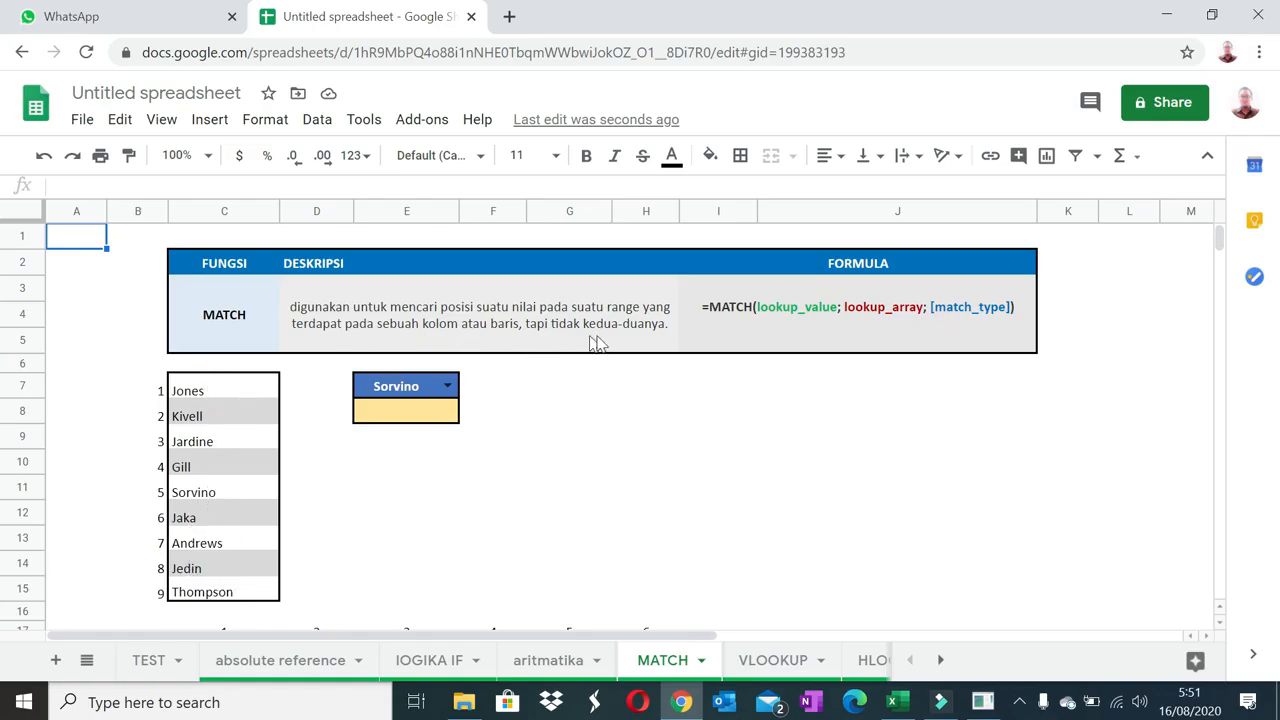
click(788, 320)
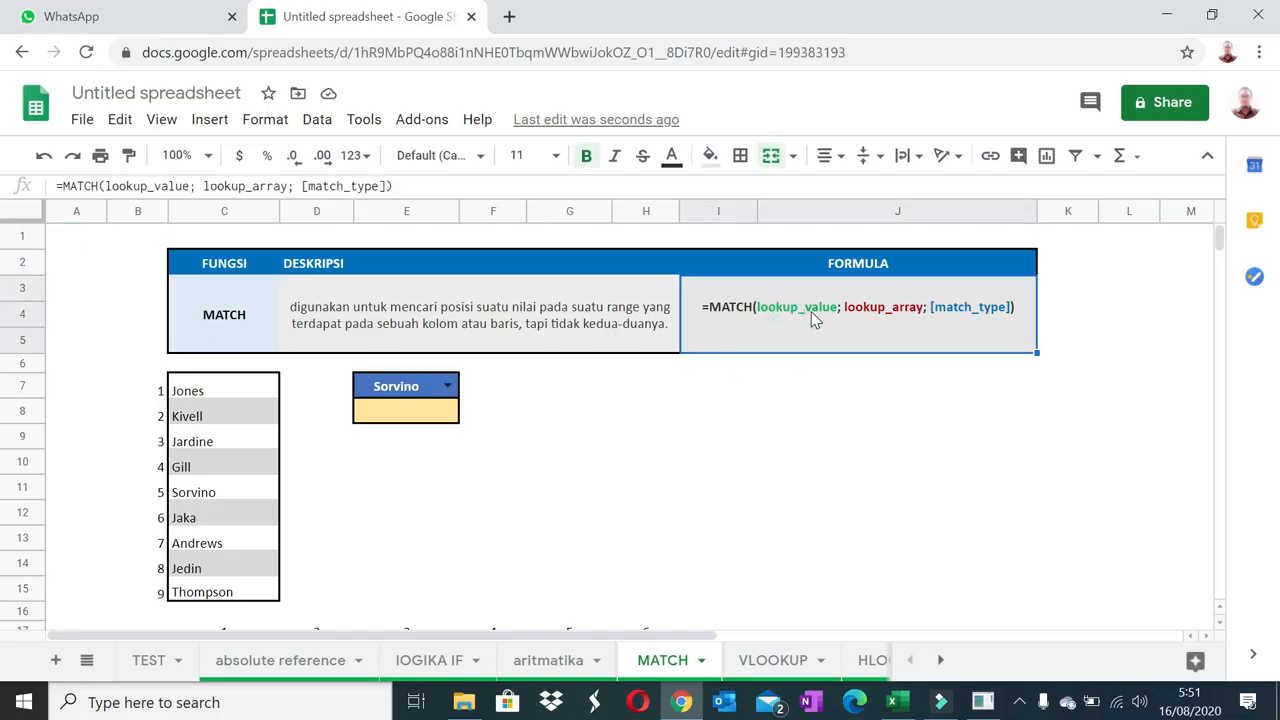
click(212, 398)
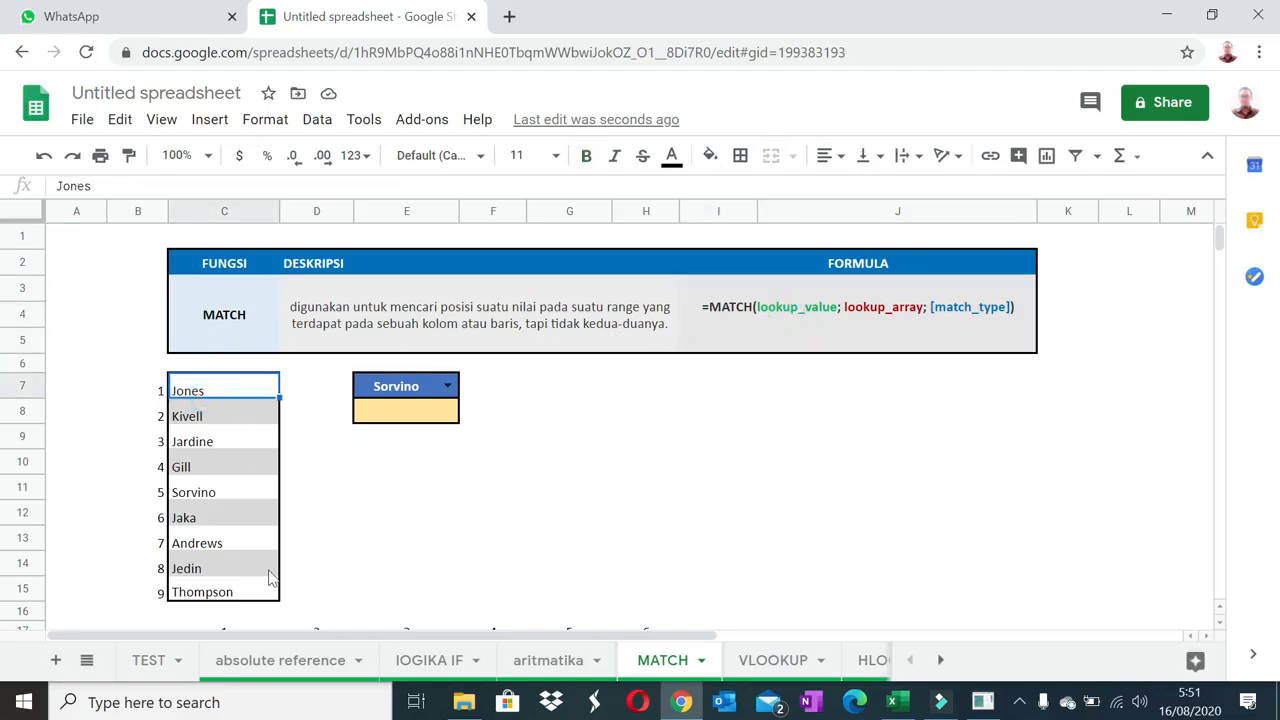
shift+click(248, 592)
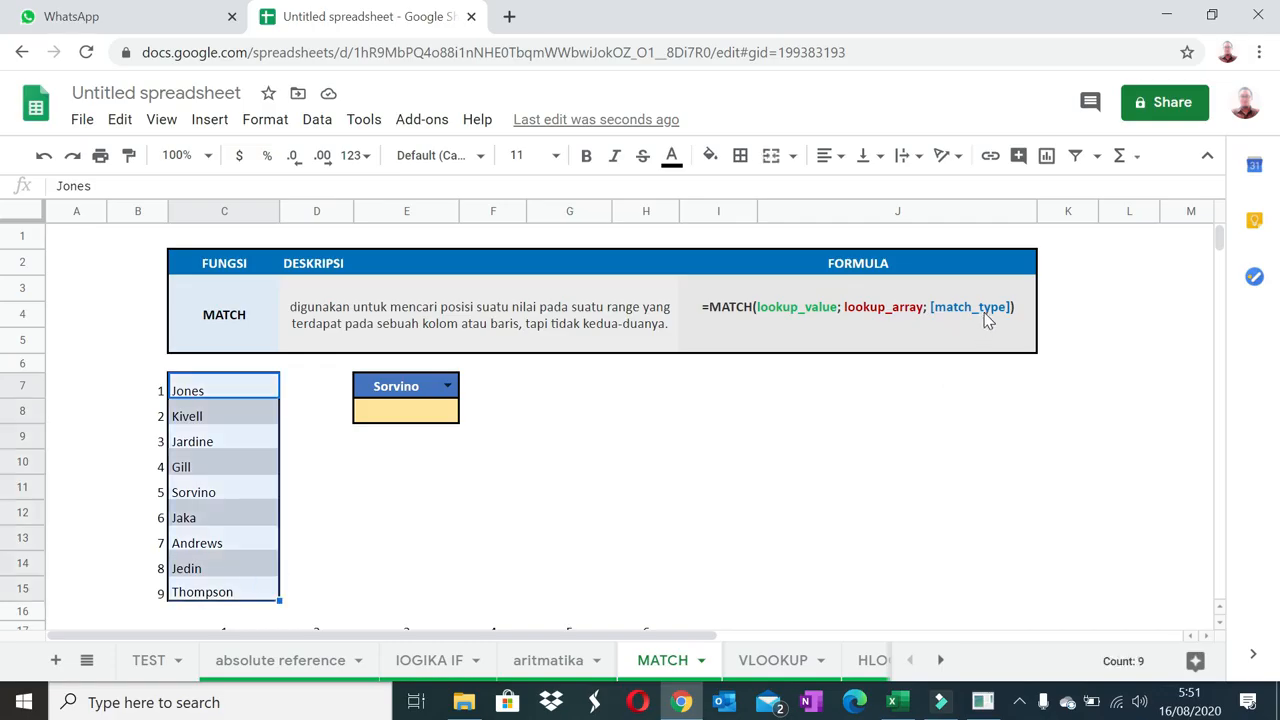
click(425, 418)
text(=match()
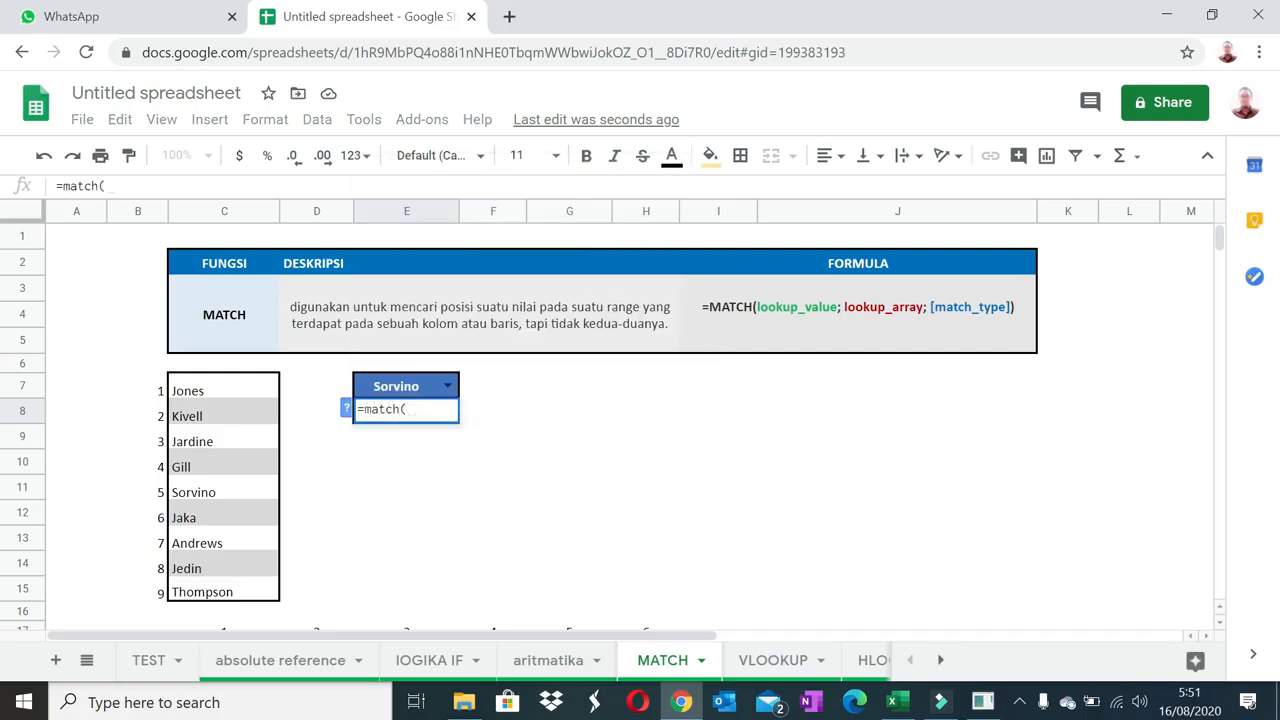
text("sorvin)
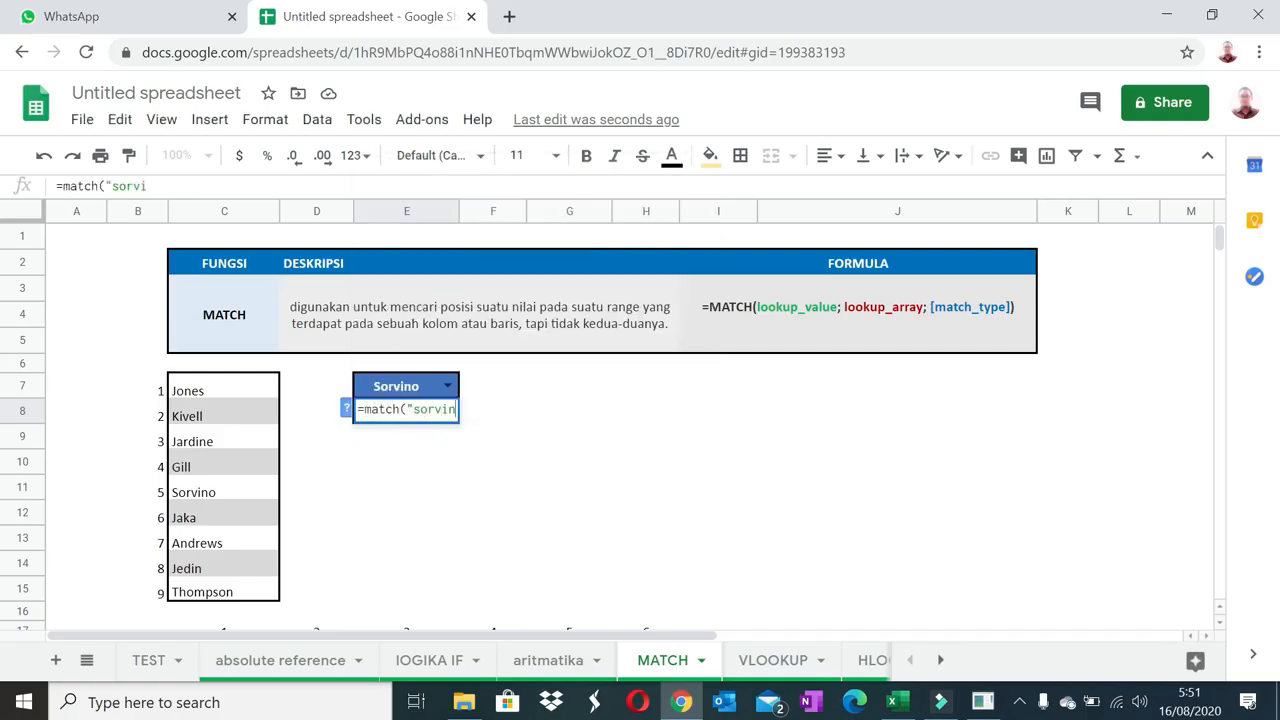
text(o",)
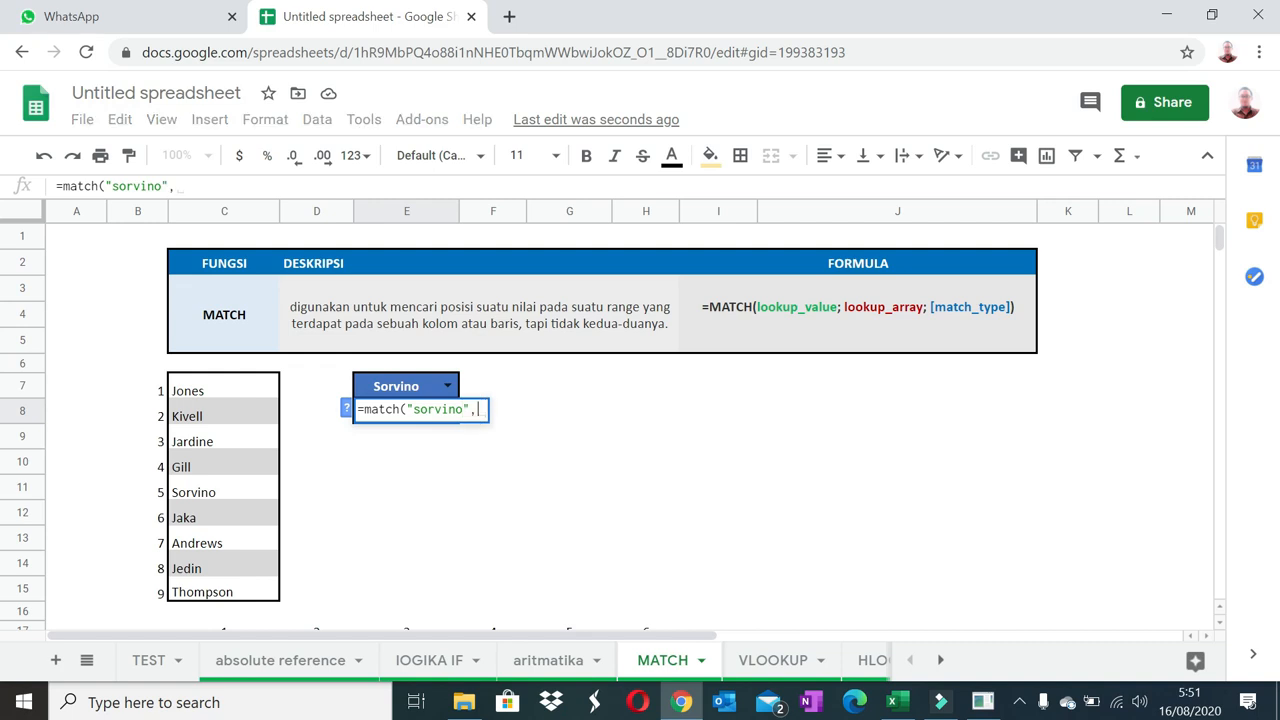
shift+click(230, 594)
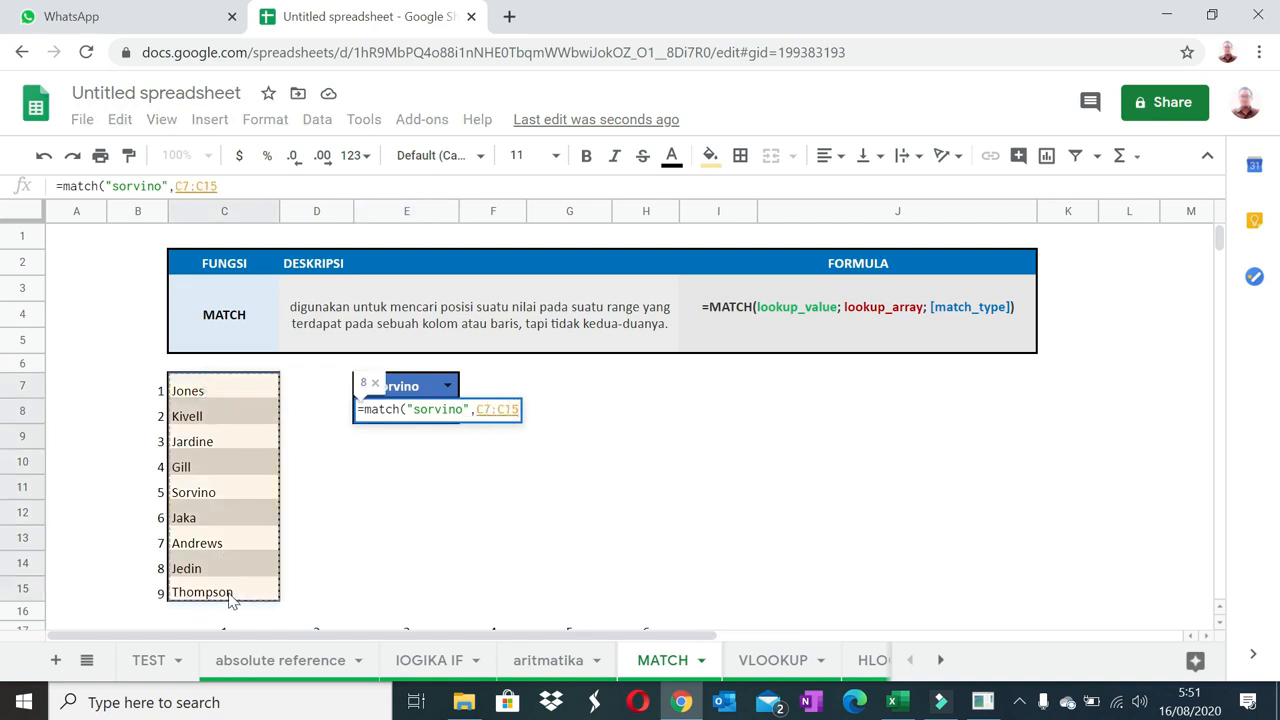
text(,)
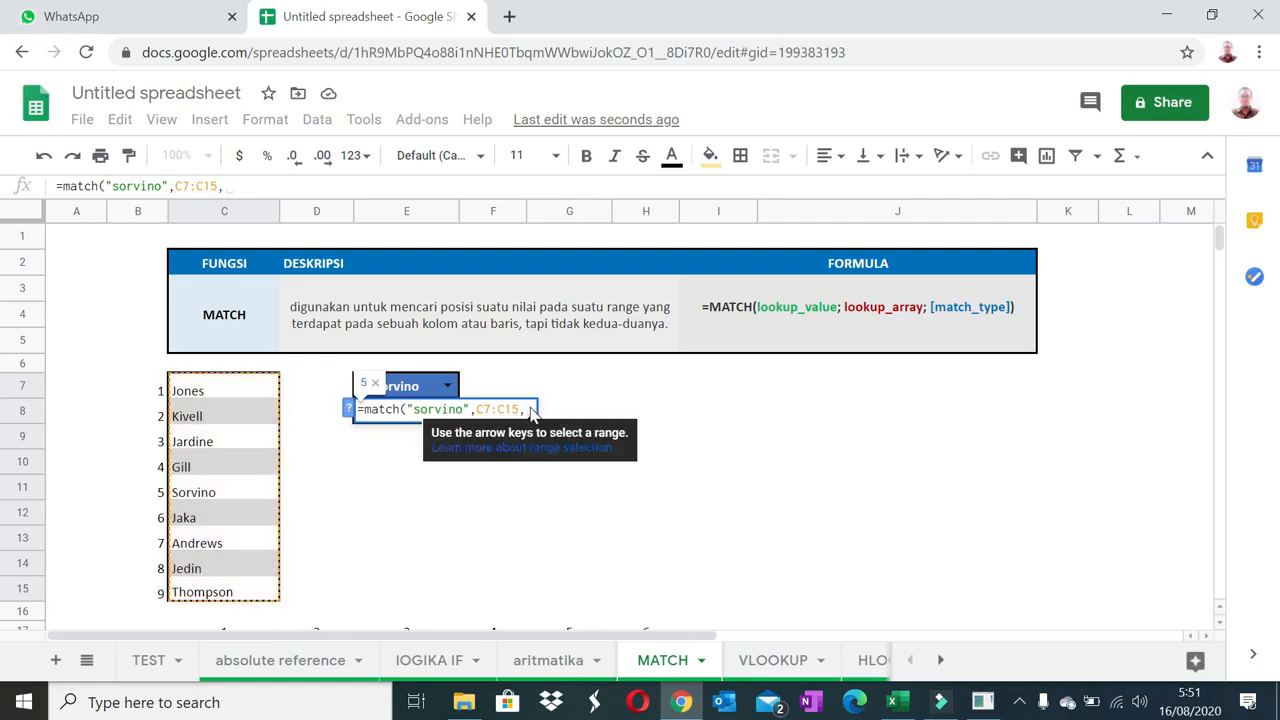
click(349, 410)
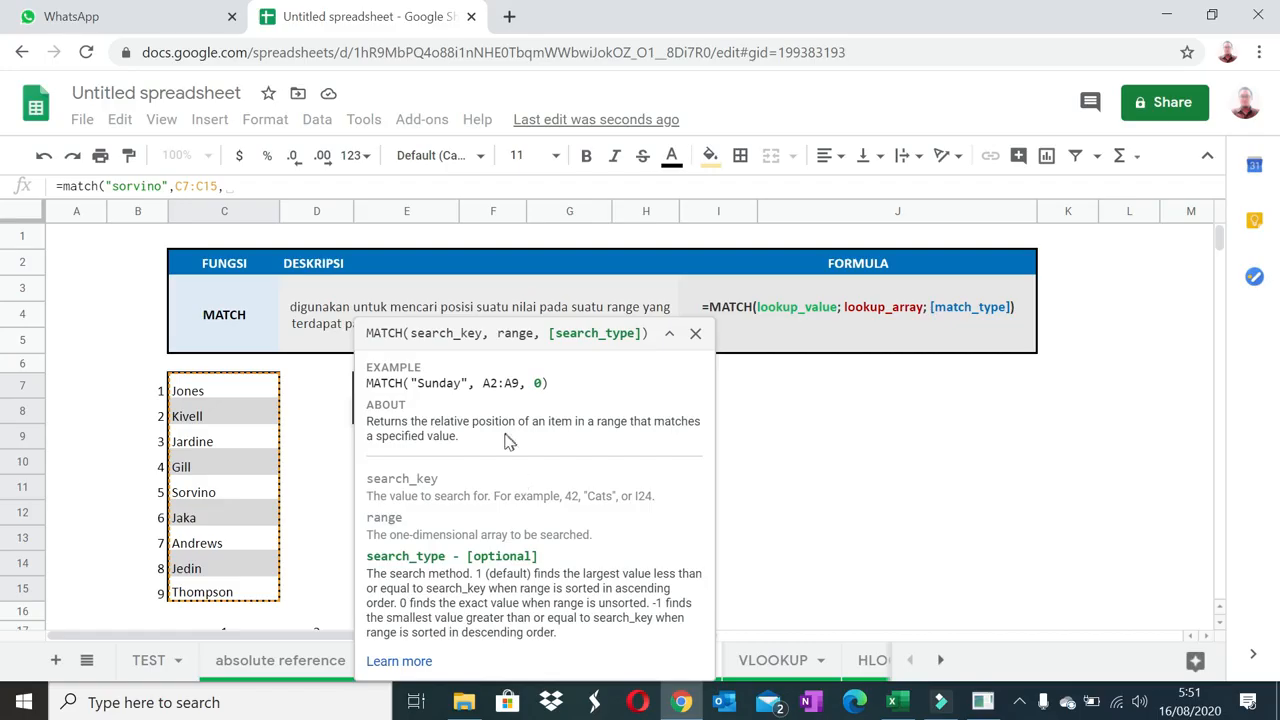
key(Escape)
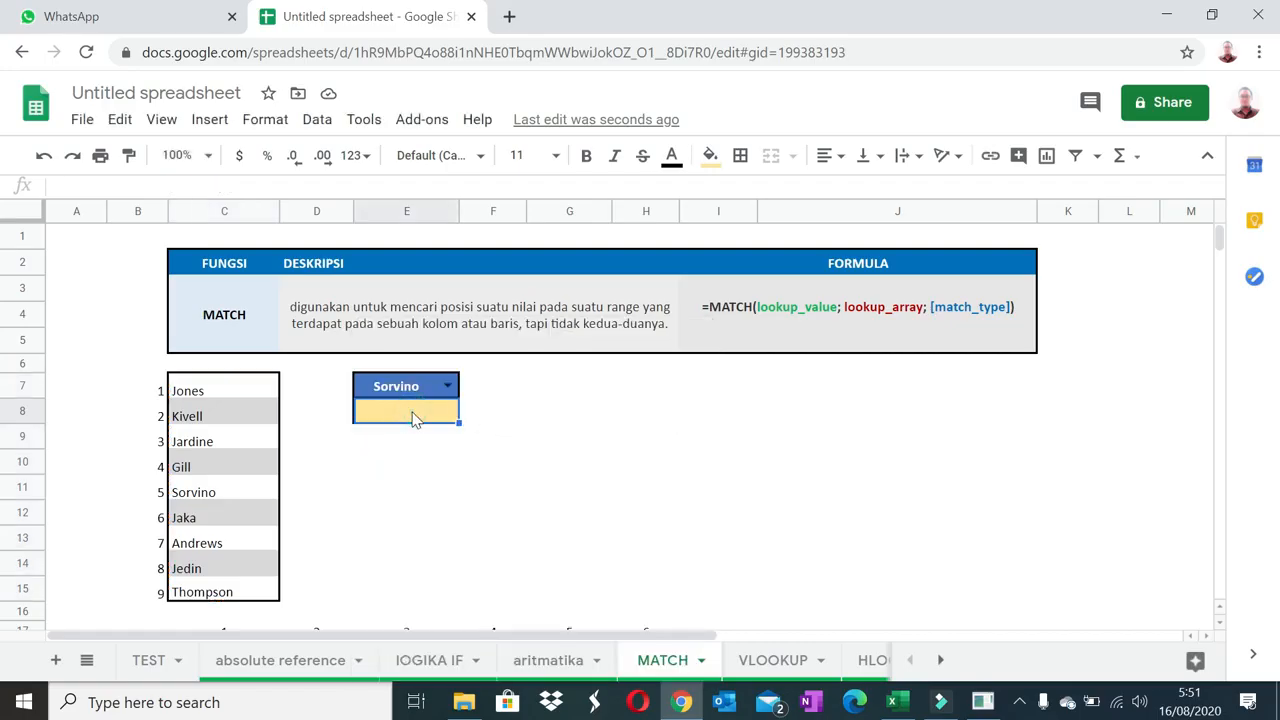
Enter a MATCH formula in E8 that searches C7:C15 for the name in E7, written as quoted text, with match type 0.
text(=match)
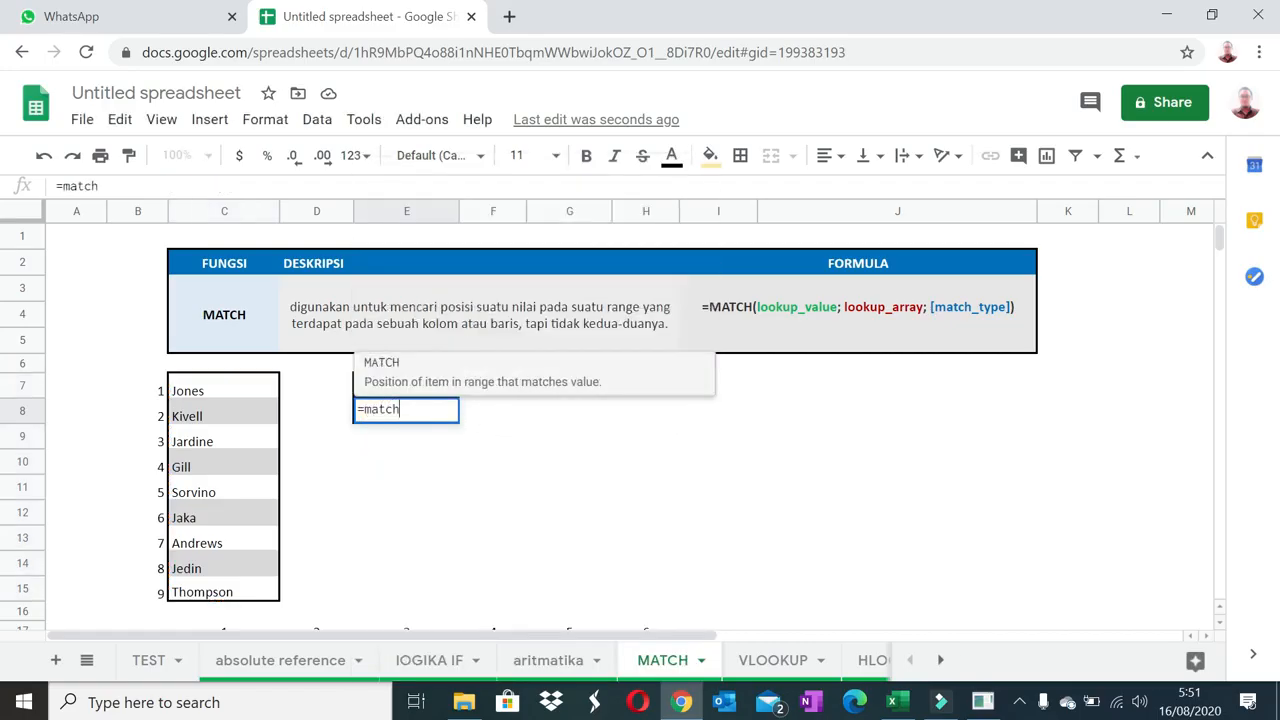
text(()
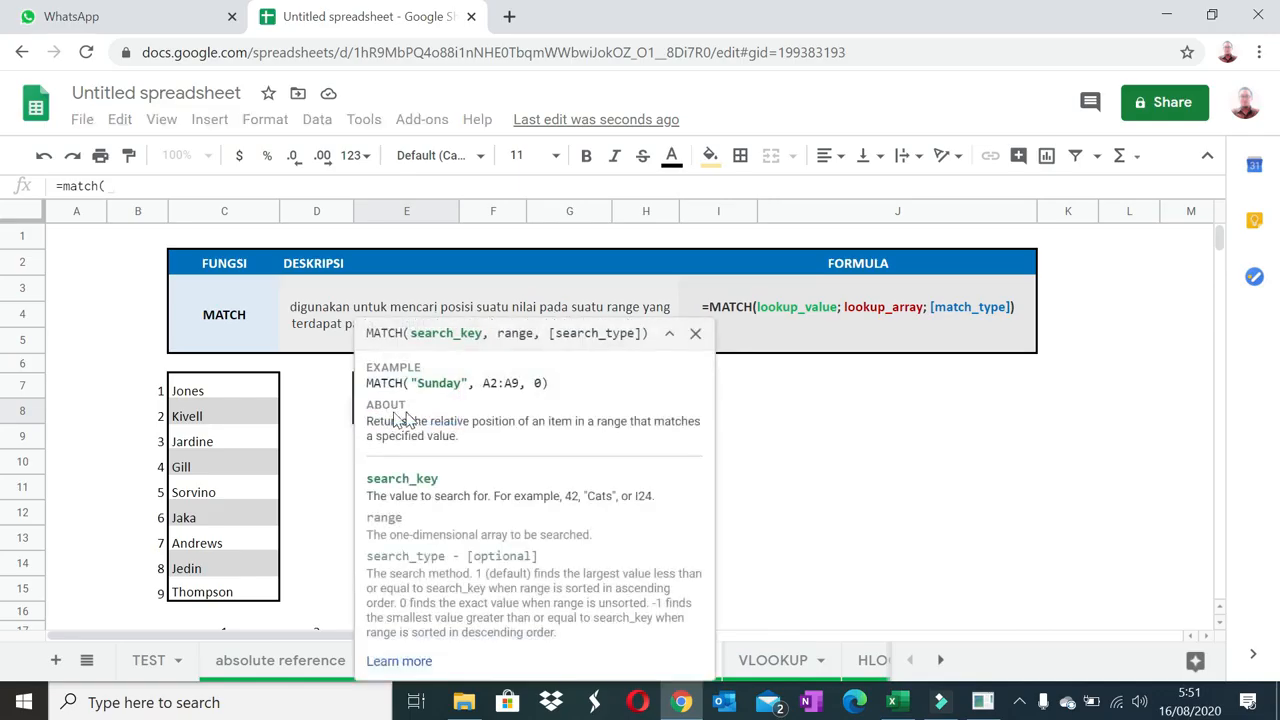
click(300, 388)
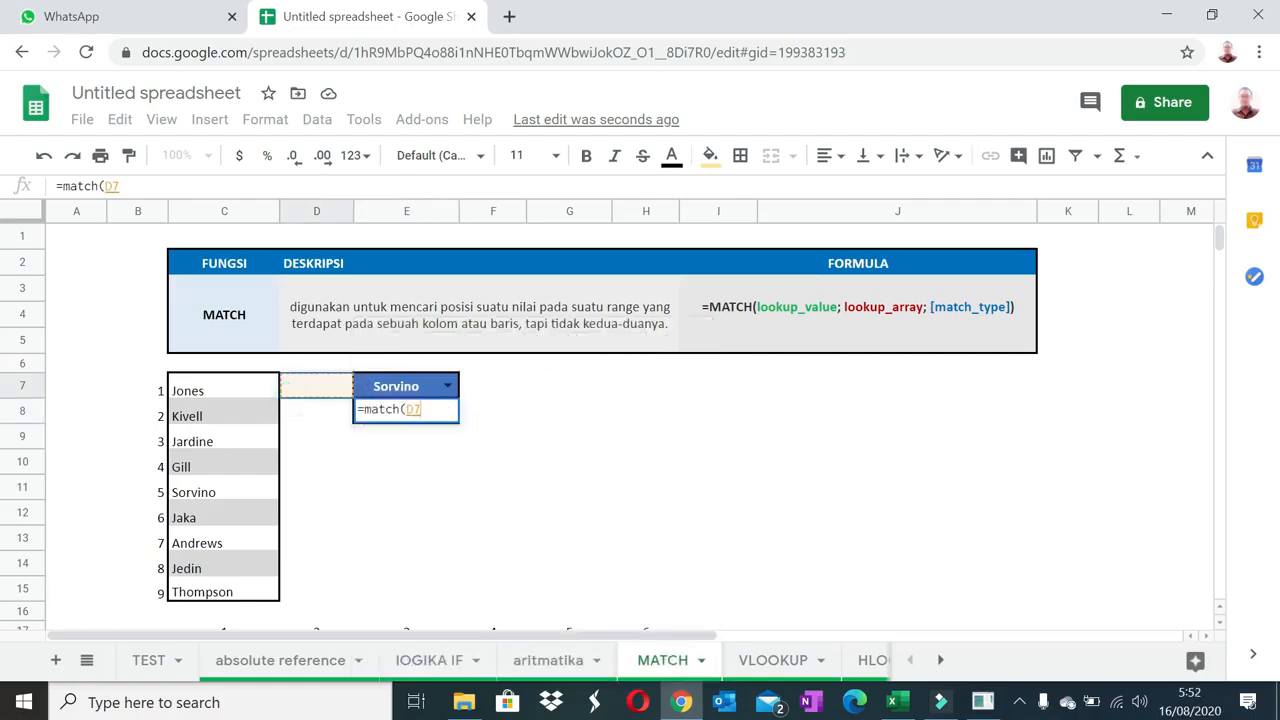
key(BackSpace)
key(BackSpace)
text(")
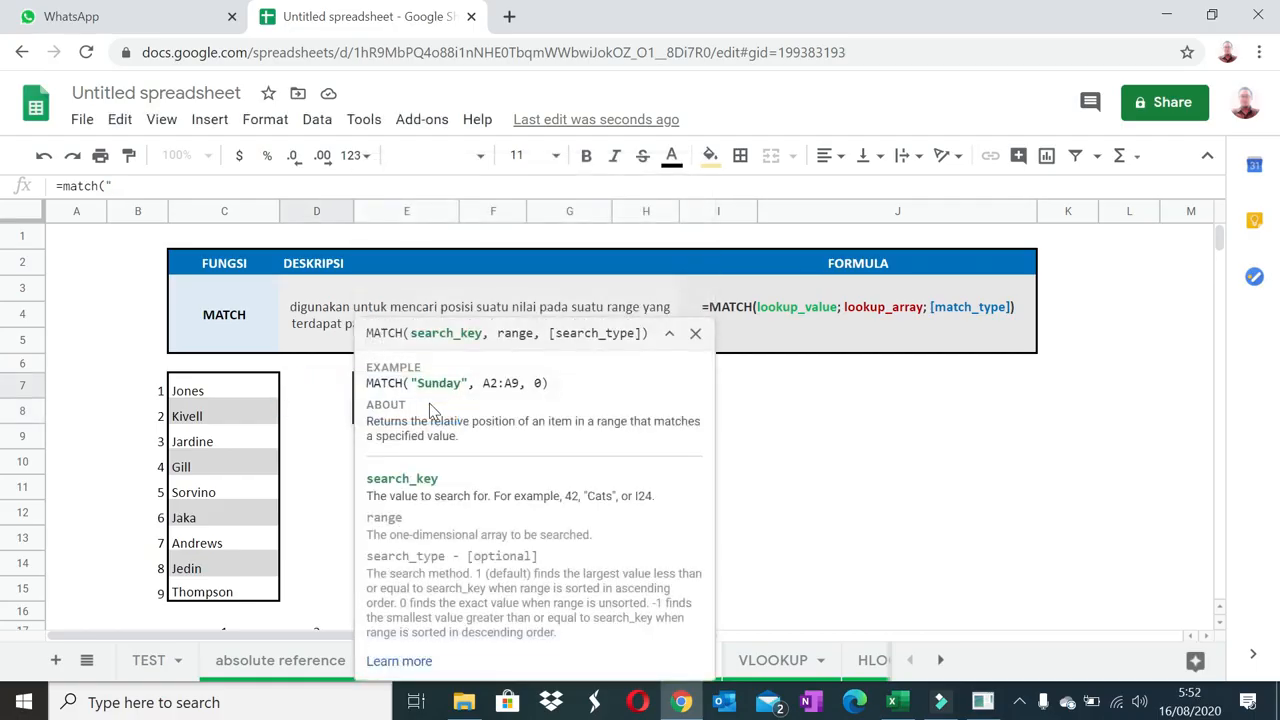
text(sorvino)
click(695, 333)
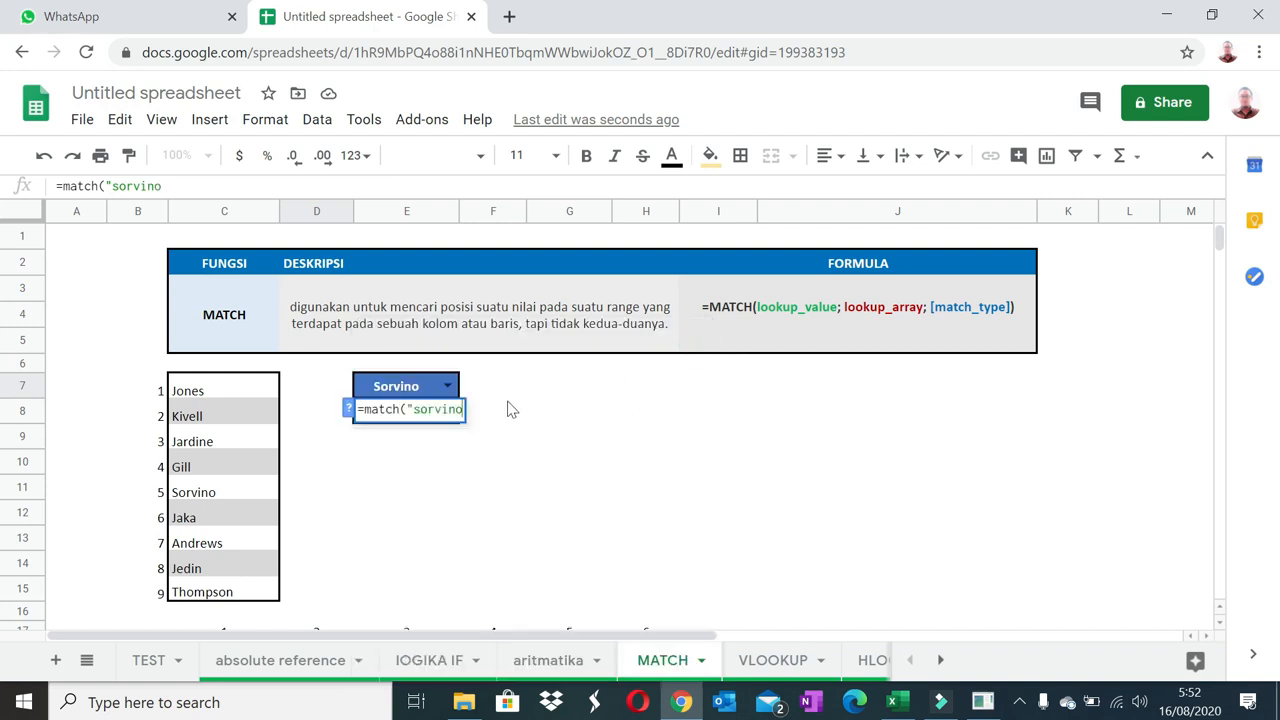
text(no",)
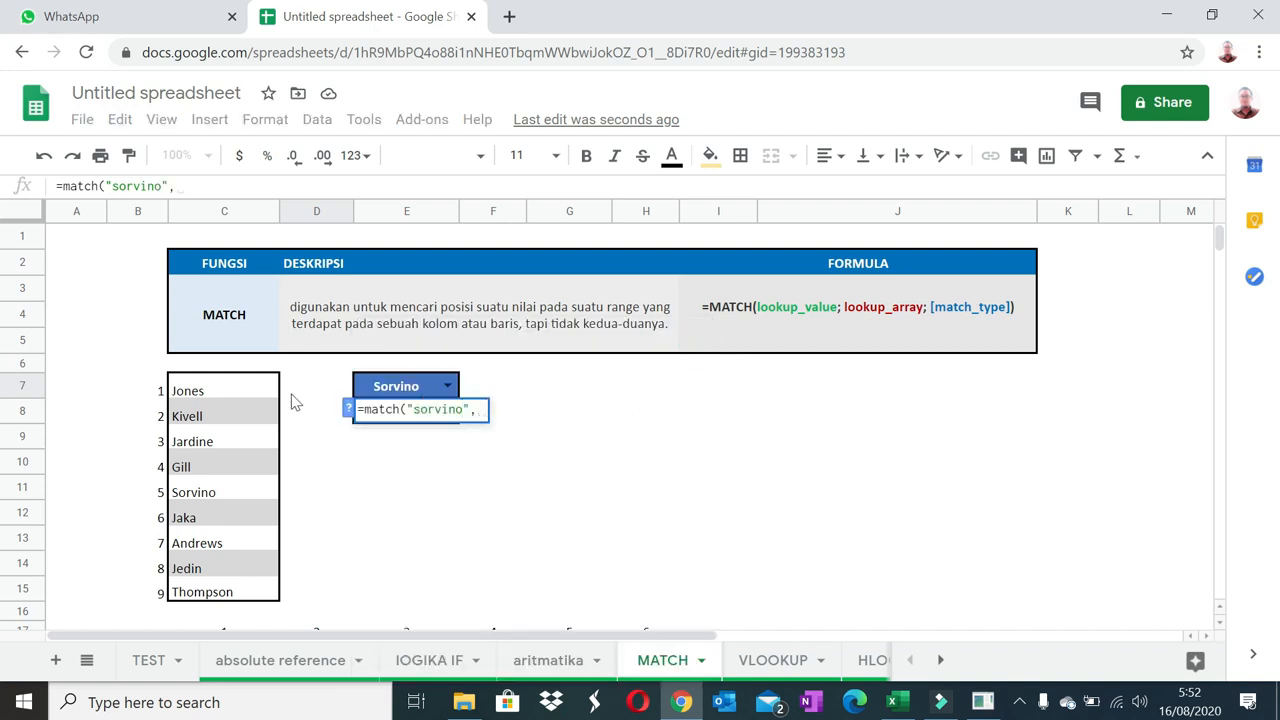
drag(218, 389, 238, 595)
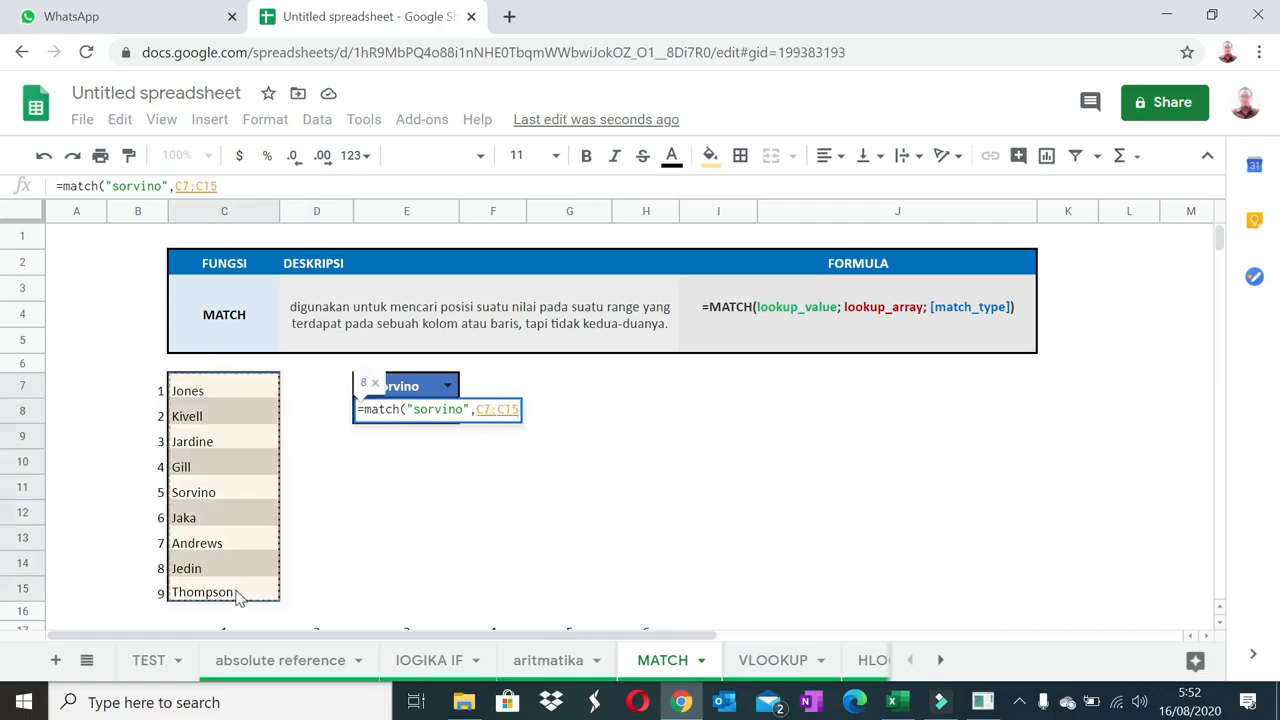
text(,)
text(0))
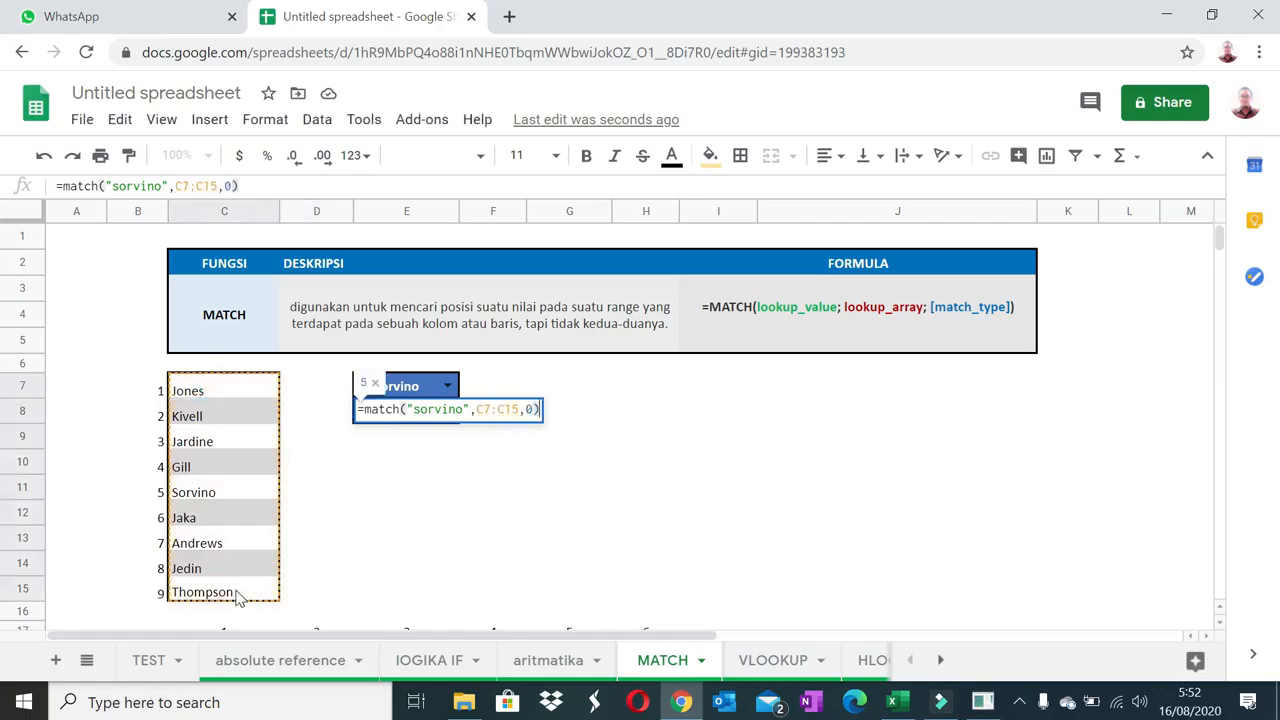
key(Return)
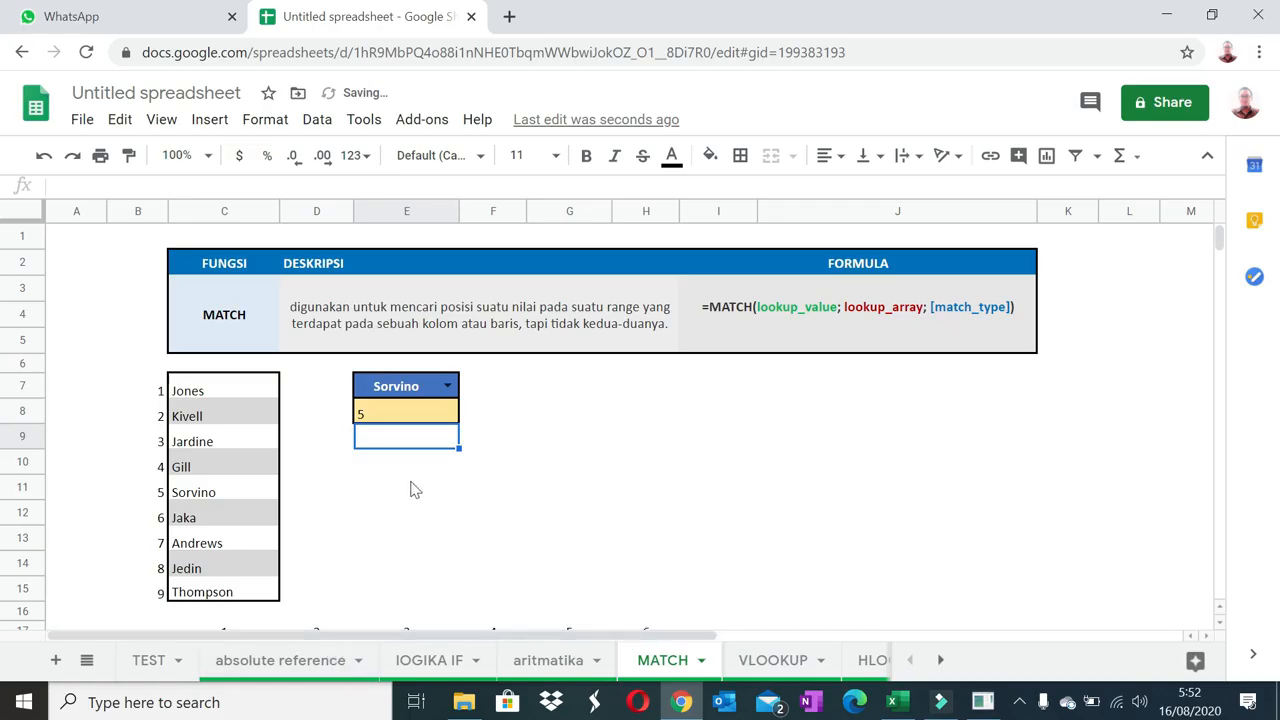
click(224, 492)
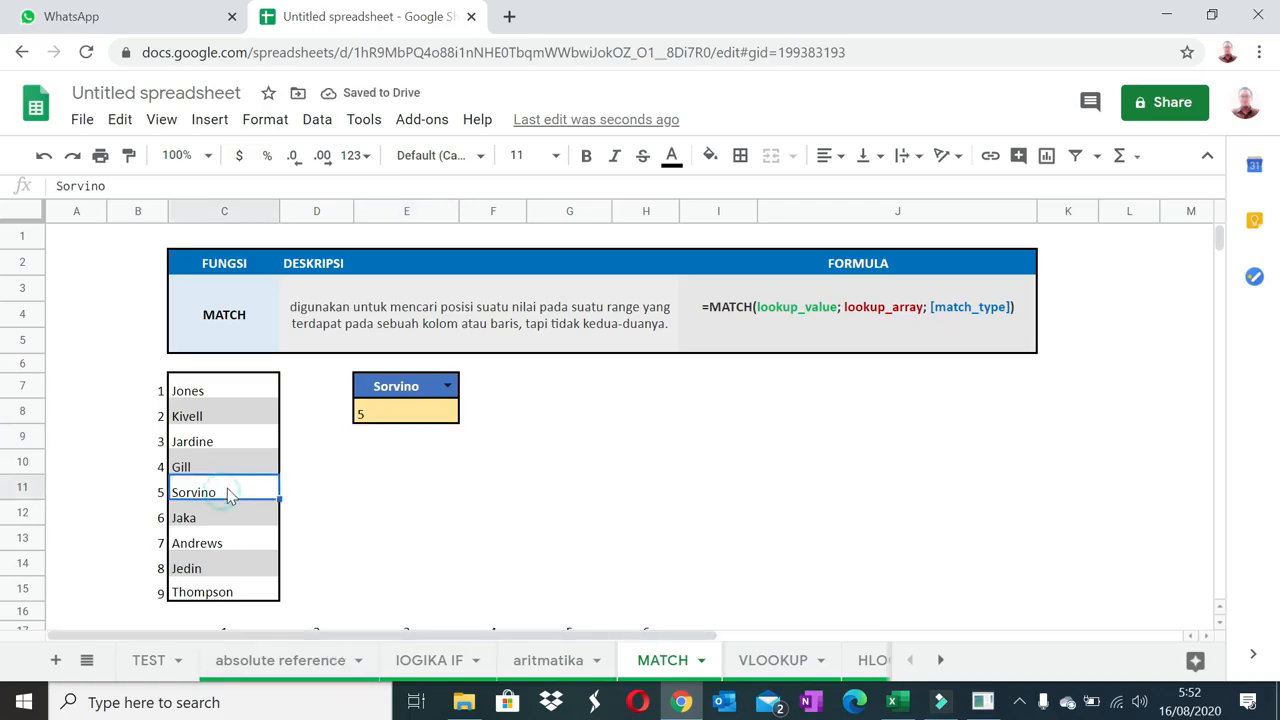
Replace the quoted name in the E8 MATCH formula with a reference to cell E7.
click(422, 413)
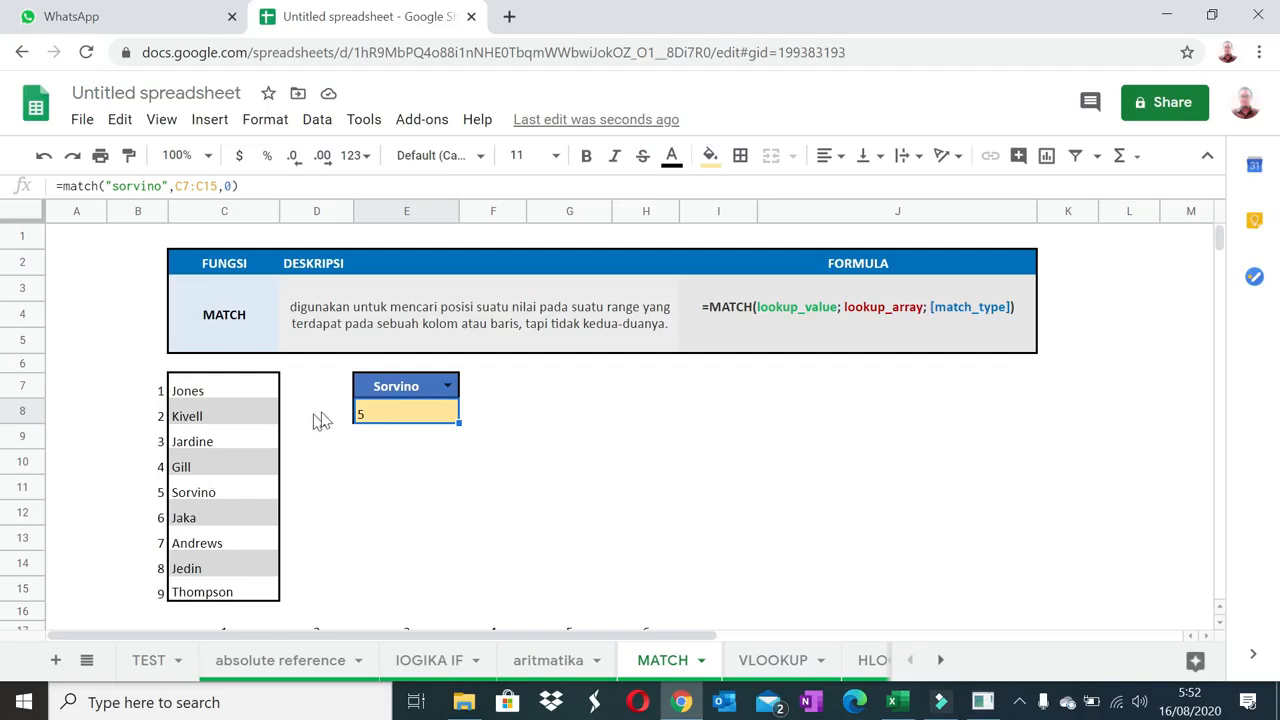
click(178, 186)
key(BackSpace)
key(BackSpace)
key(BackSpace)
key(BackSpace)
key(BackSpace)
key(BackSpace)
key(BackSpace)
key(BackSpace)
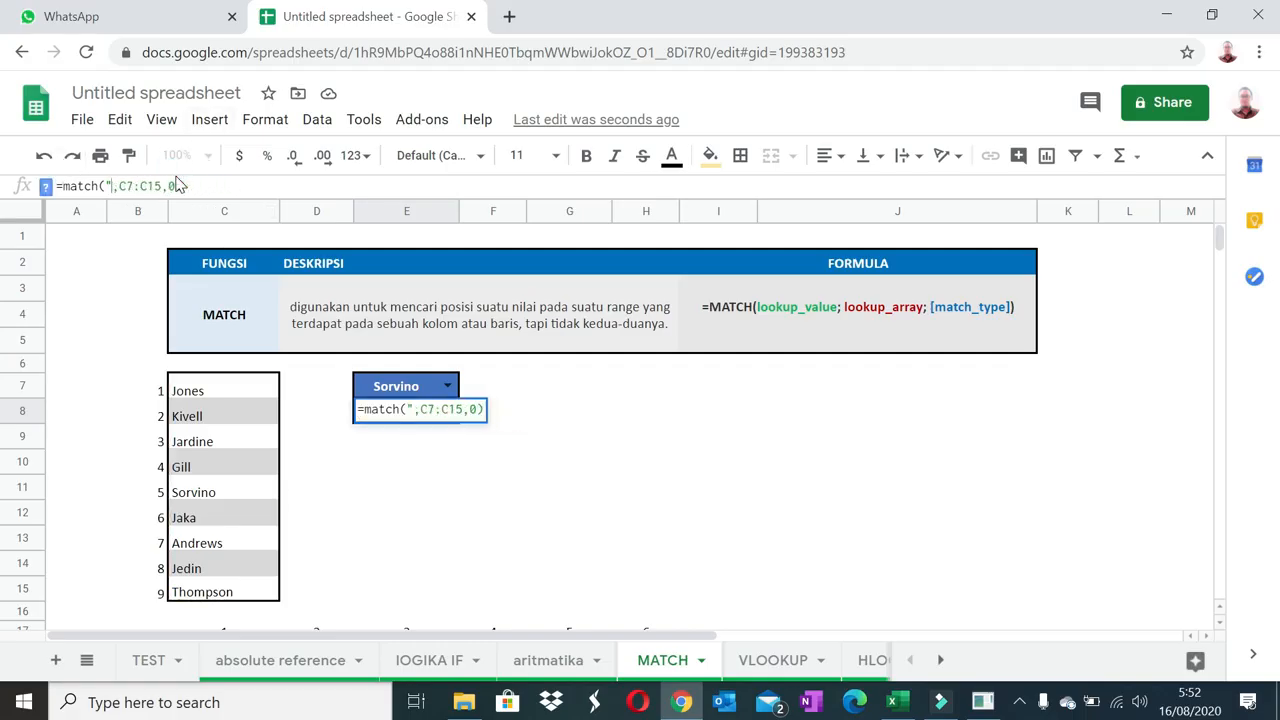
click(402, 393)
key(Return)
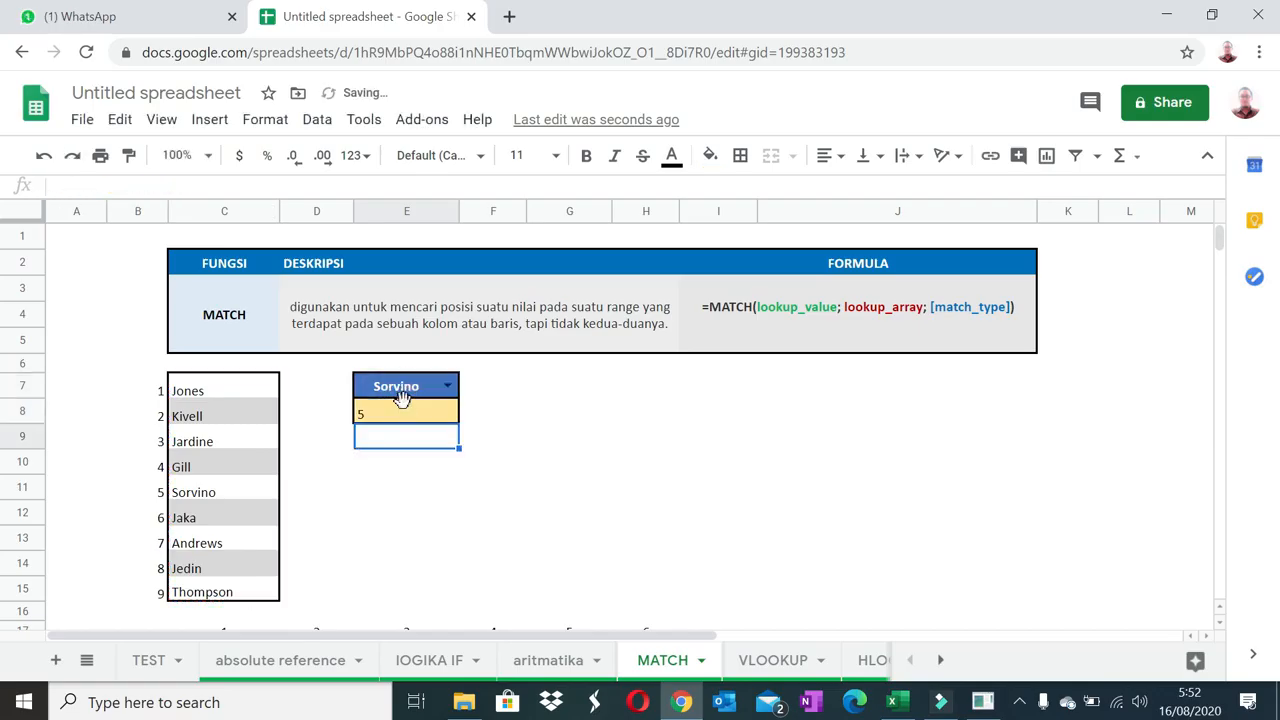
Test the E8 formula by choosing the name from C7 in the E7 dropdown, followed by the name from C8.
key(Up)
click(449, 385)
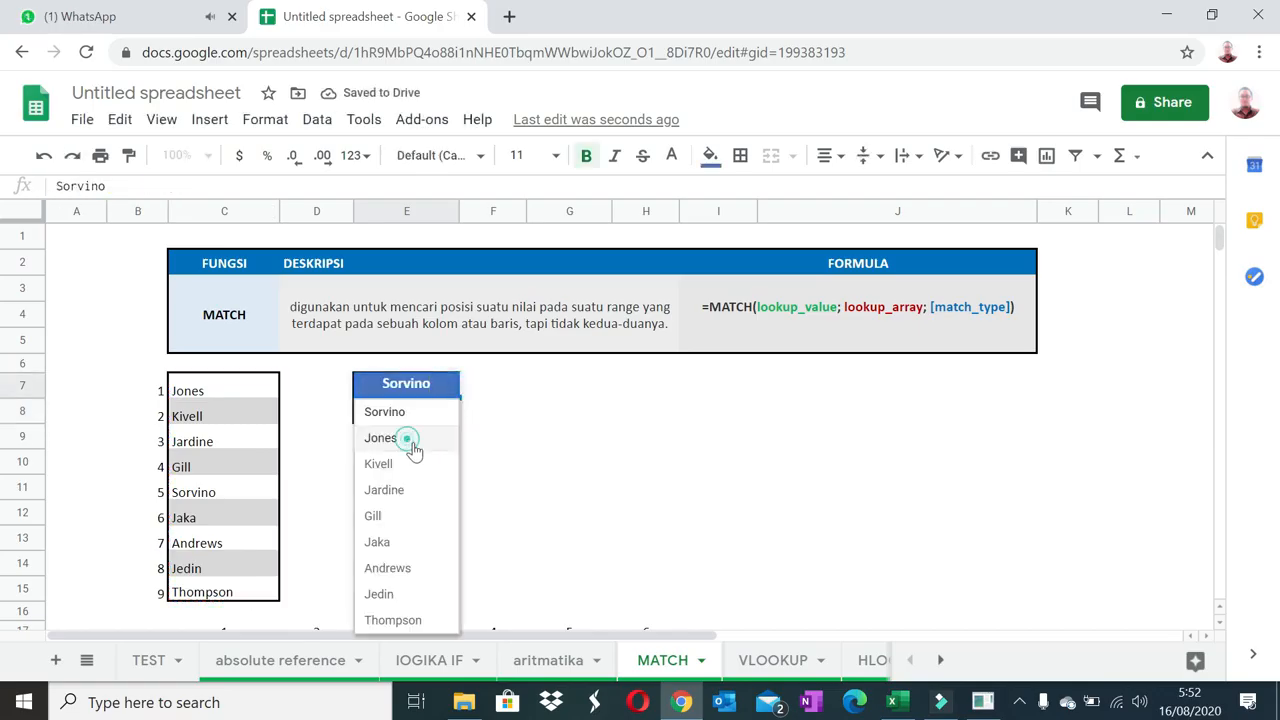
click(414, 440)
click(452, 387)
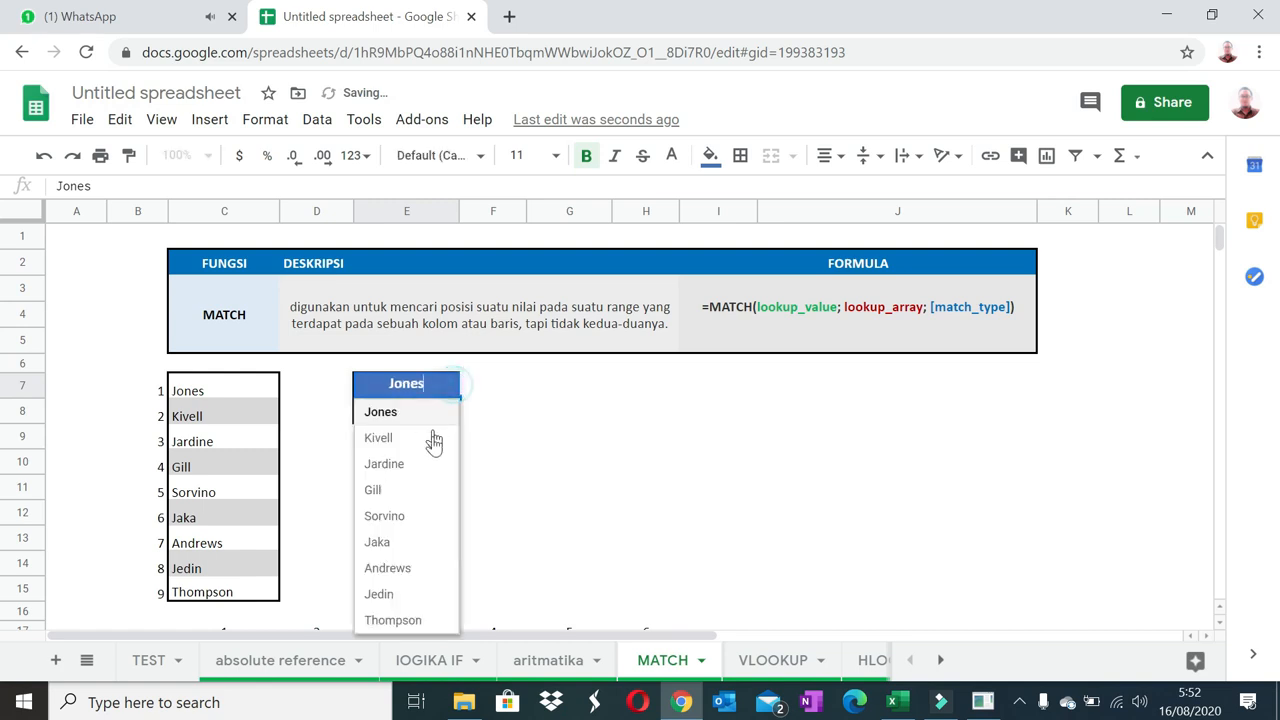
click(423, 437)
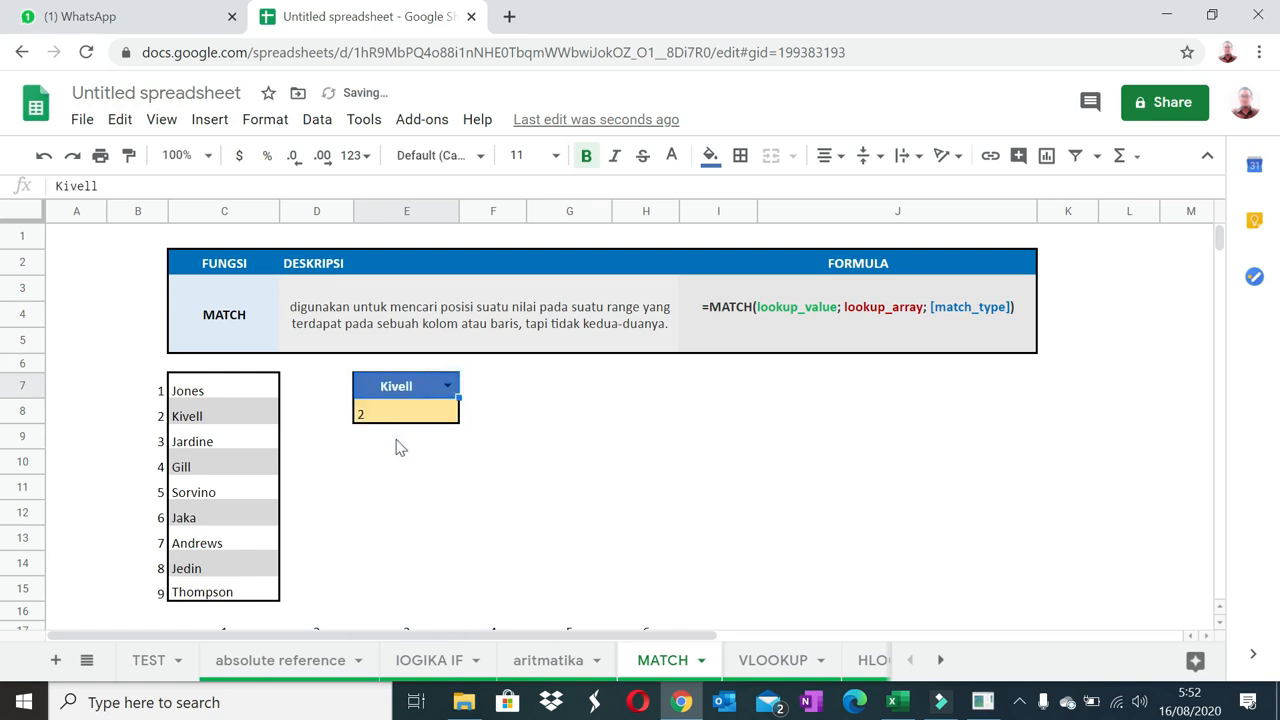
click(447, 385)
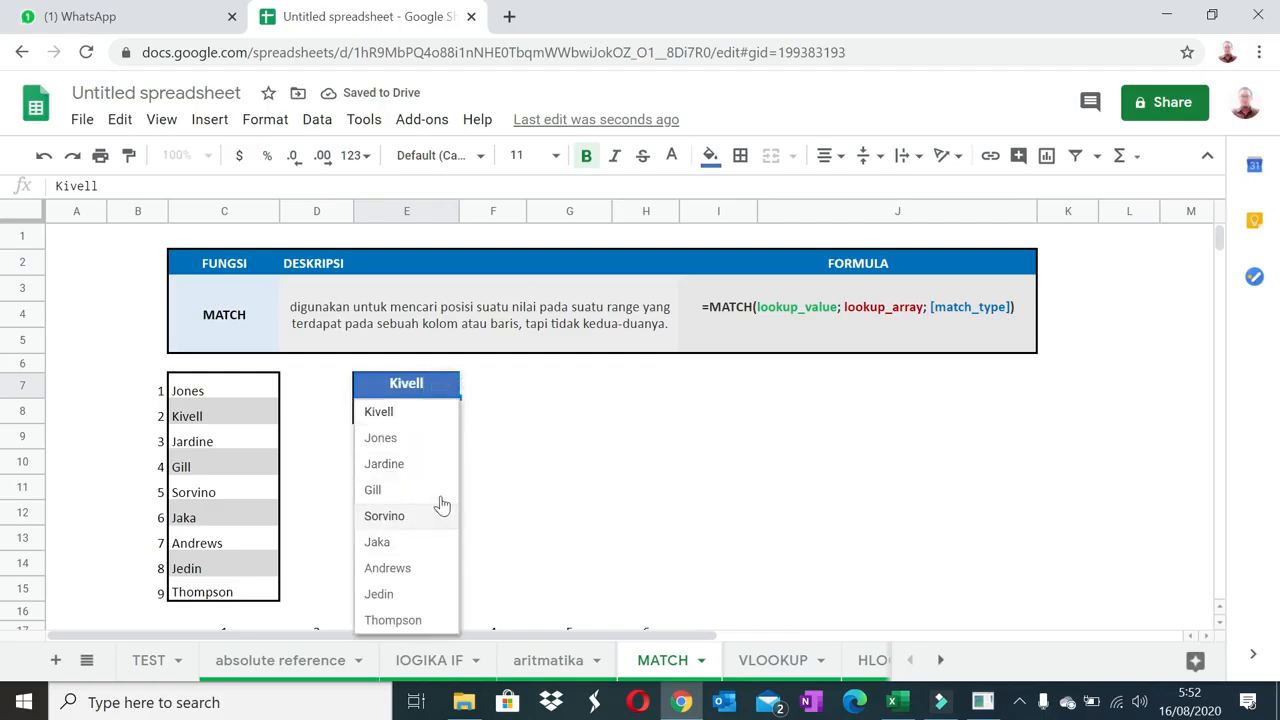
key(Escape)
Add data validation to G8 as a dropdown list from the range C7:C15, rejecting invalid input.
click(550, 424)
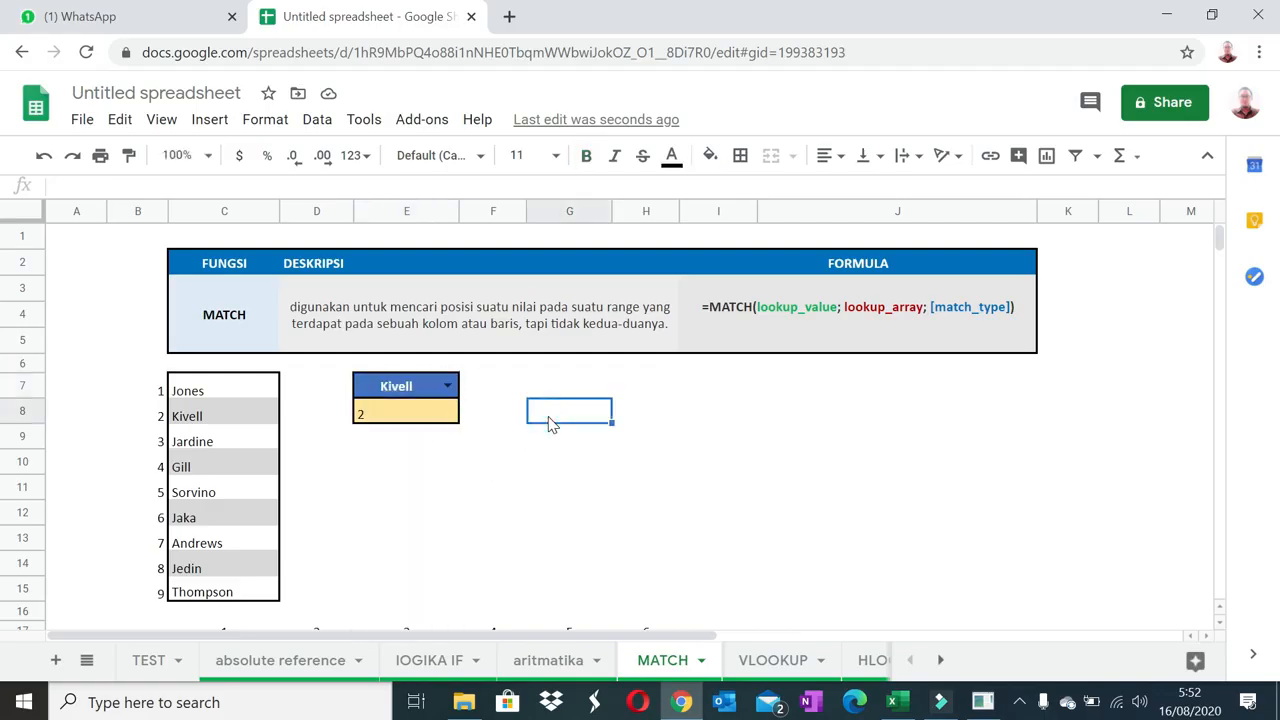
click(317, 119)
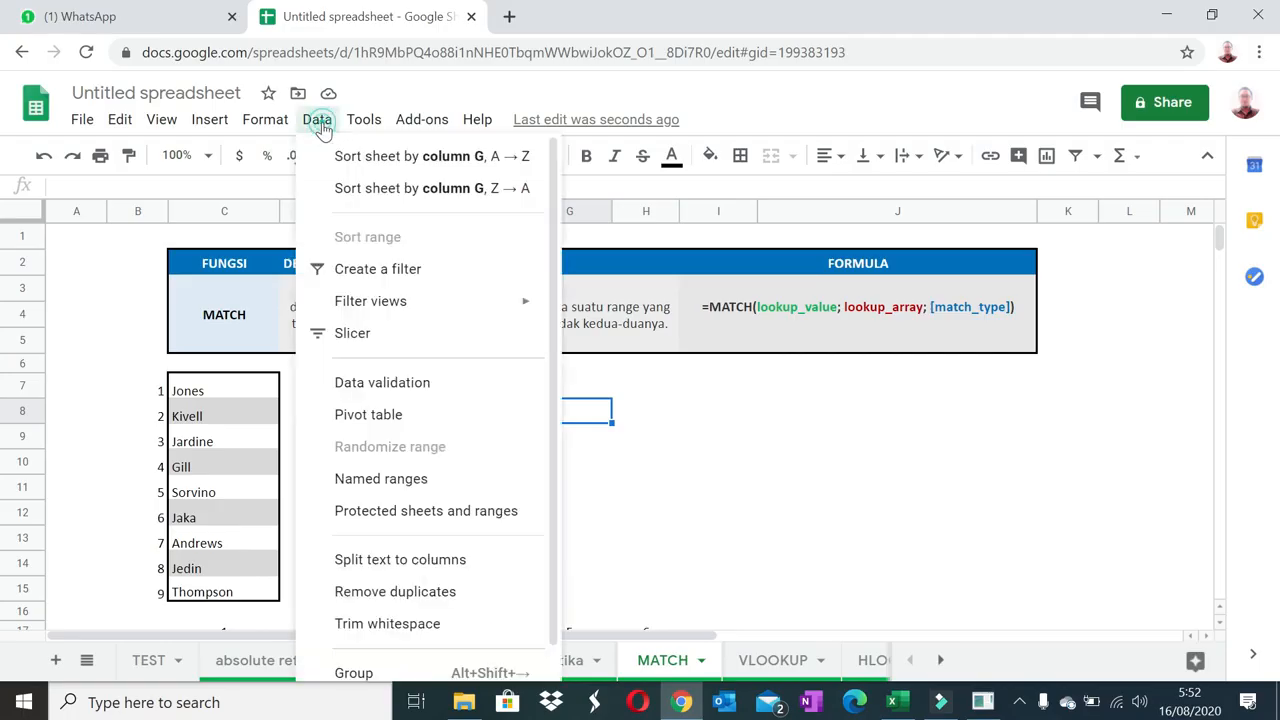
click(443, 381)
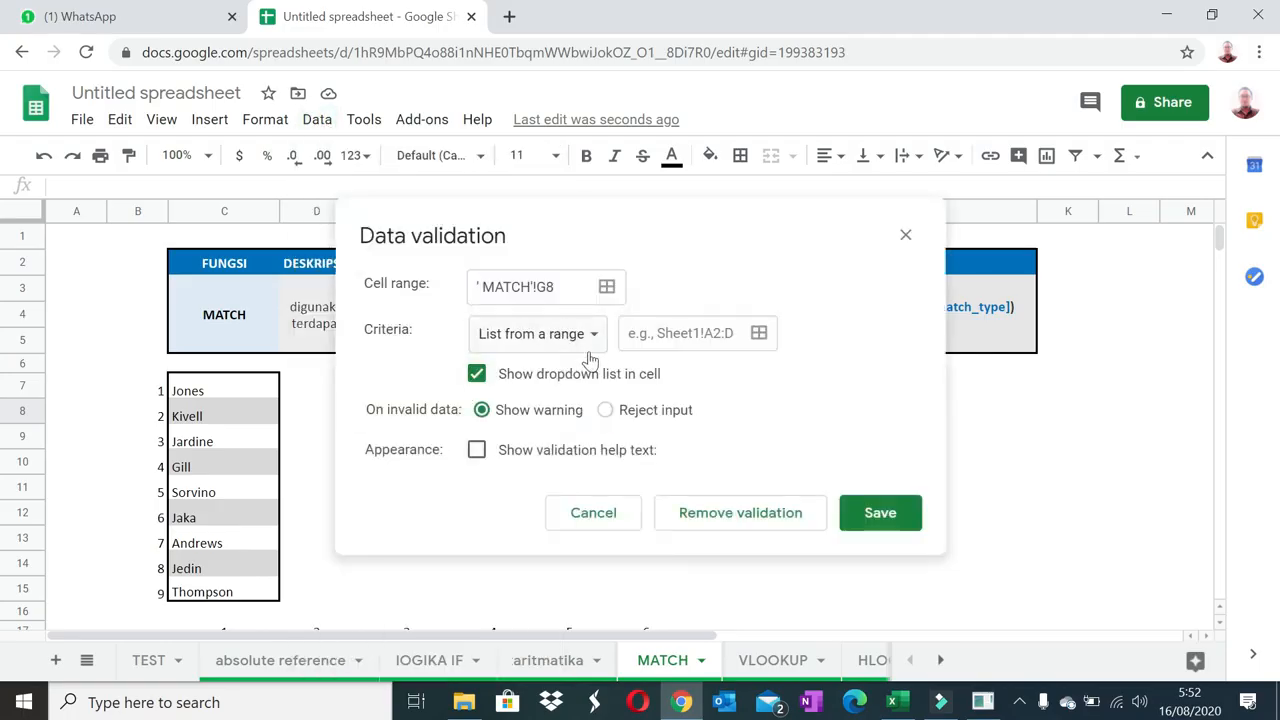
click(587, 350)
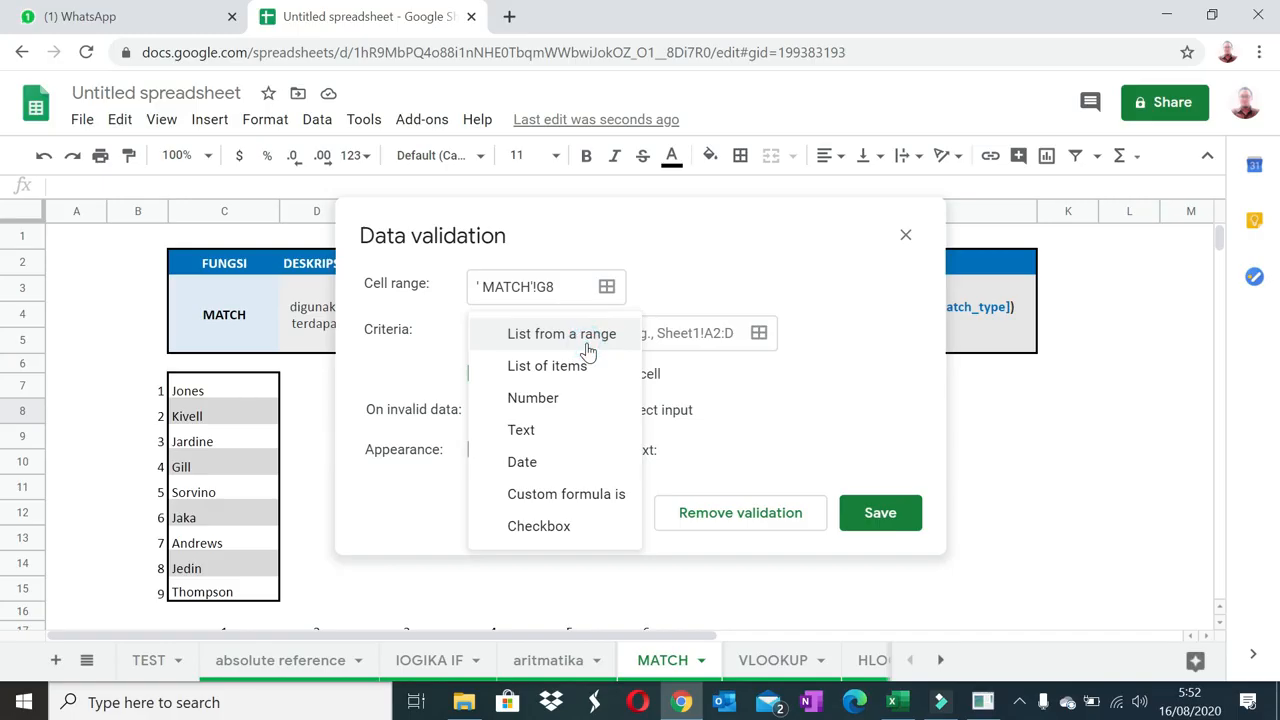
click(588, 345)
click(656, 333)
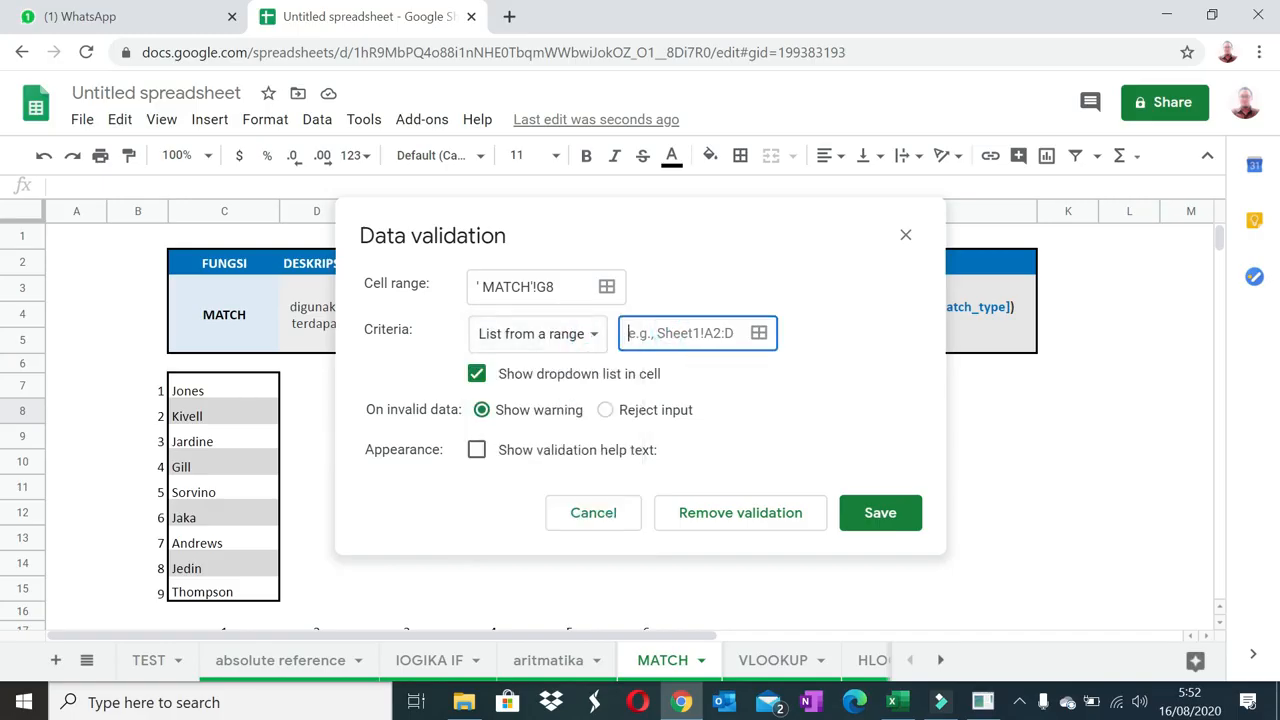
click(253, 392)
drag(229, 594, 231, 594)
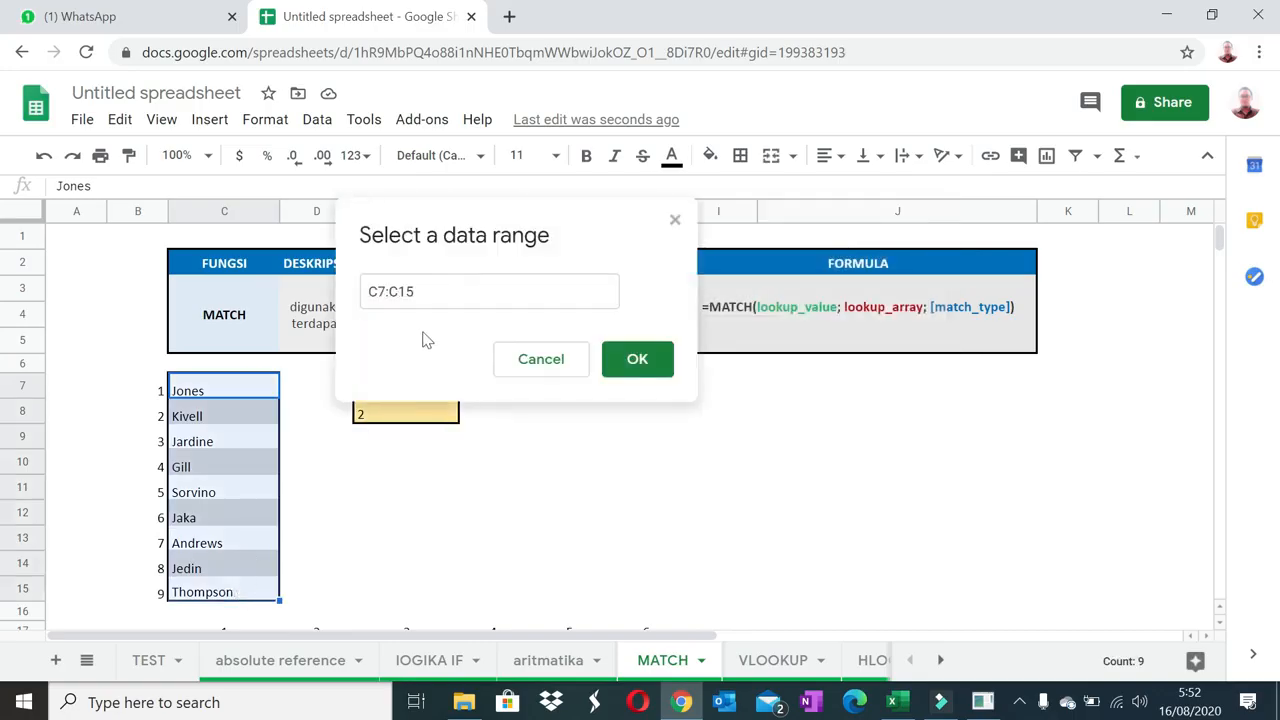
click(640, 376)
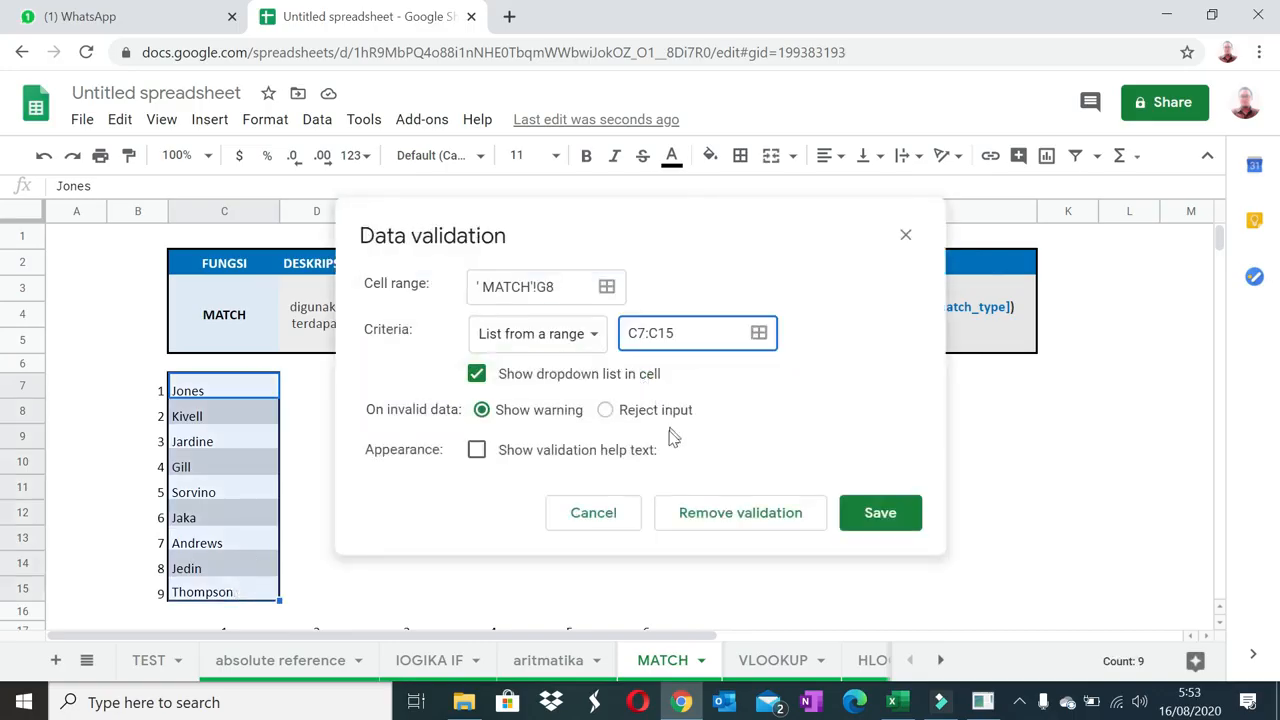
click(606, 414)
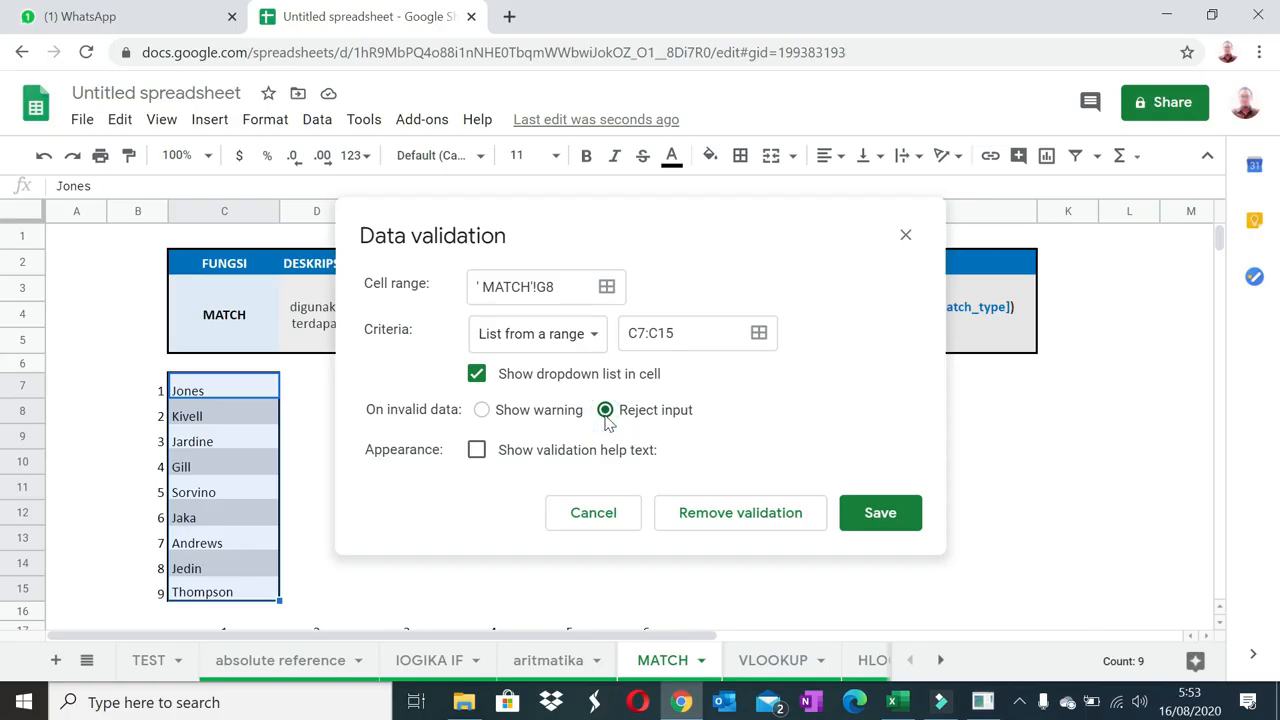
click(906, 523)
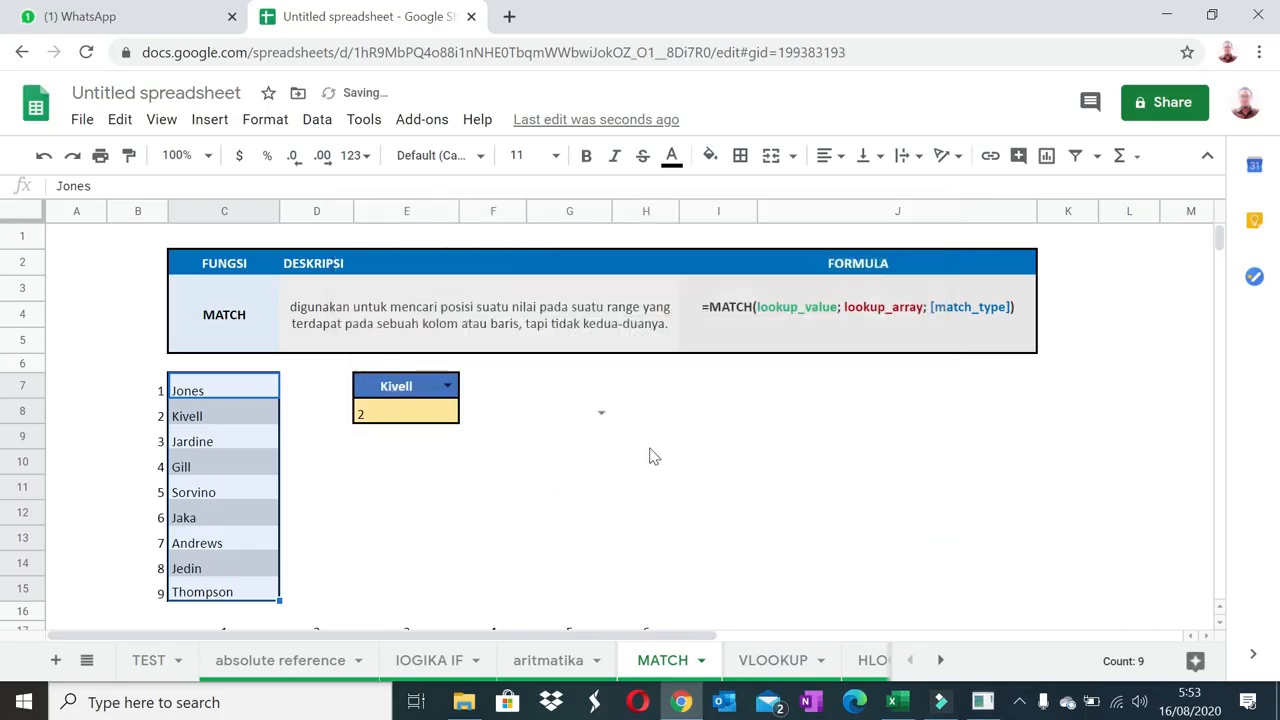
Try the new G8 dropdown by choosing the names from C7 and C9, and finally the one from C12.
click(601, 413)
click(587, 447)
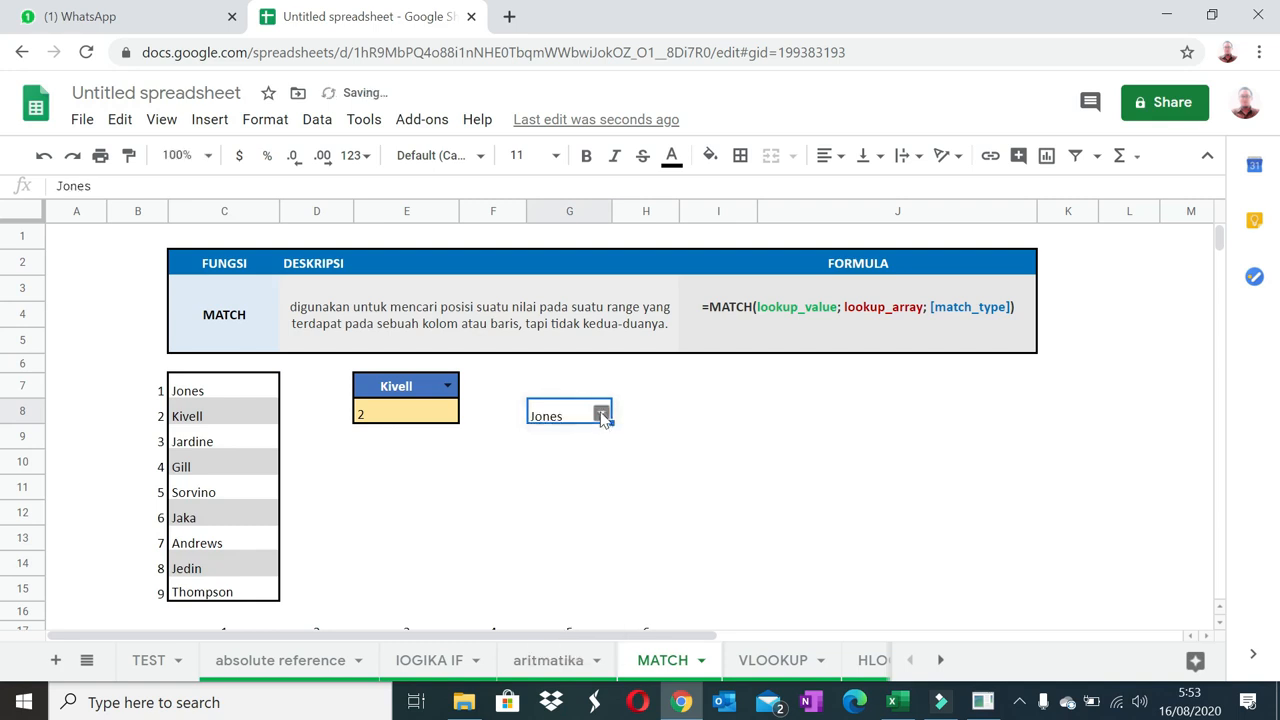
click(600, 414)
click(555, 489)
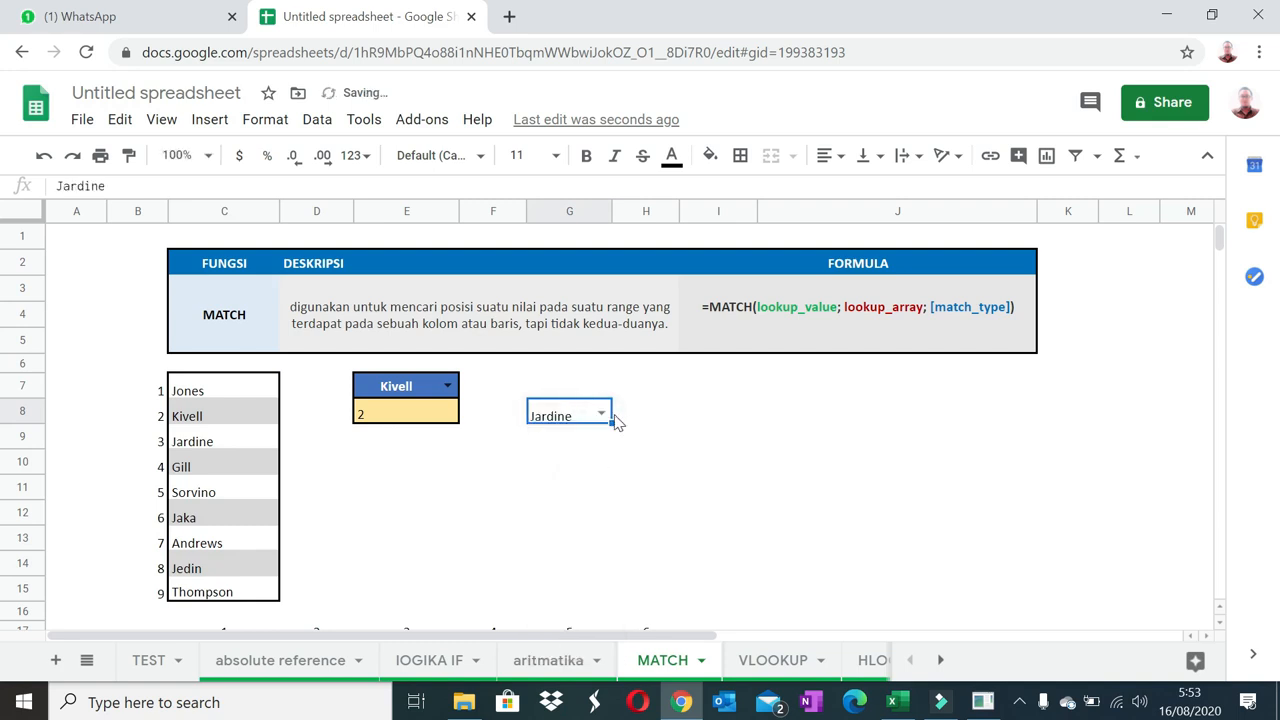
click(602, 414)
click(585, 568)
click(640, 514)
Enter a MATCH formula in D20 that looks up C20 in the range C18:H18 with match type 0.
scroll(618, 525, down, 3)
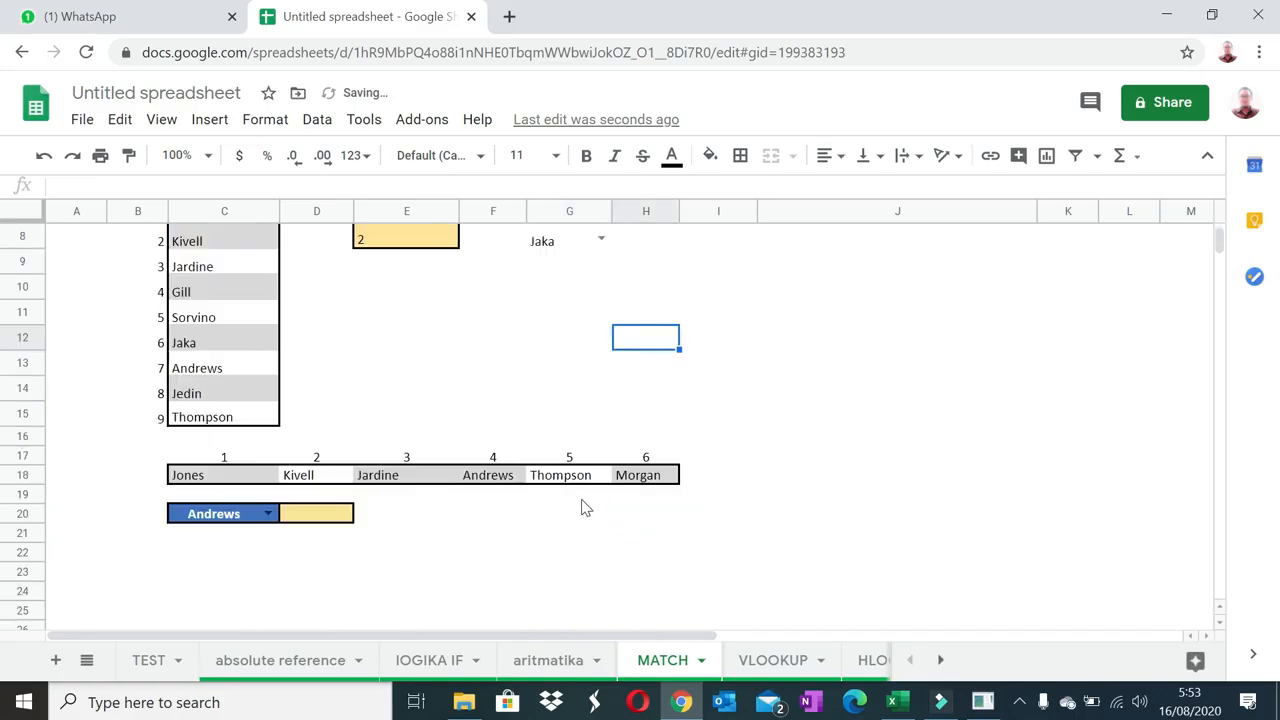
scroll(585, 505, up, 1)
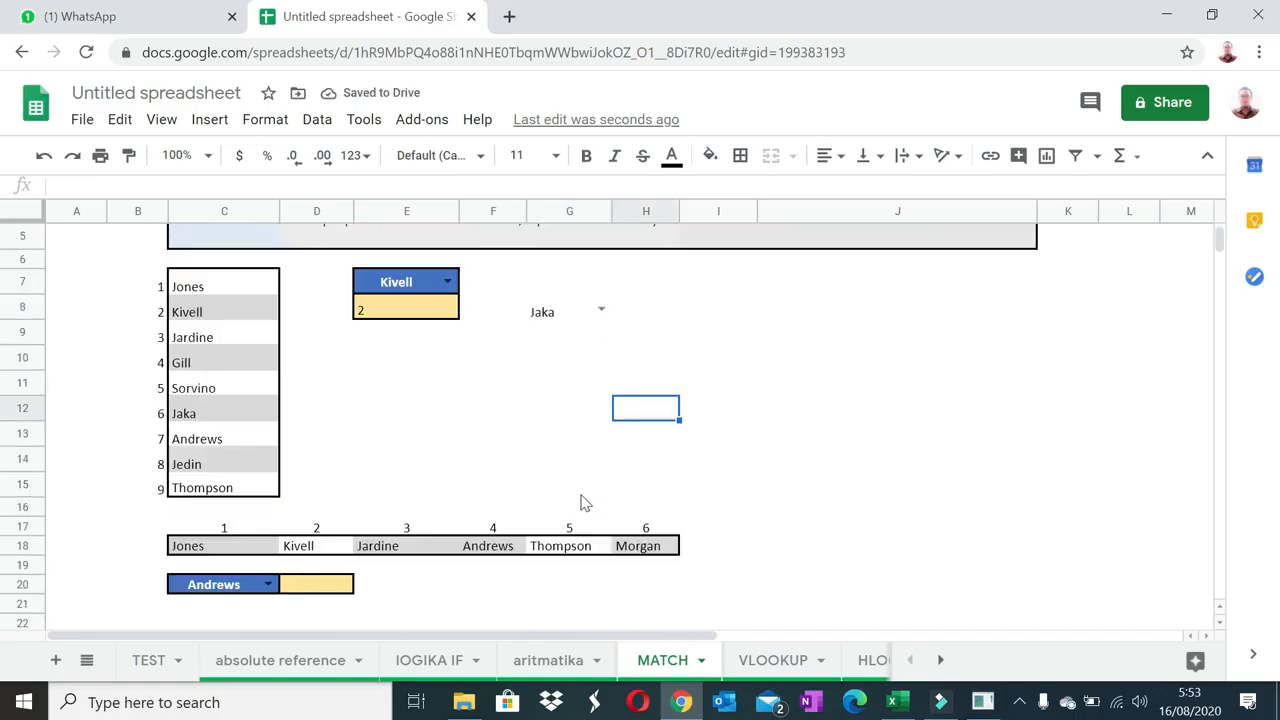
click(323, 588)
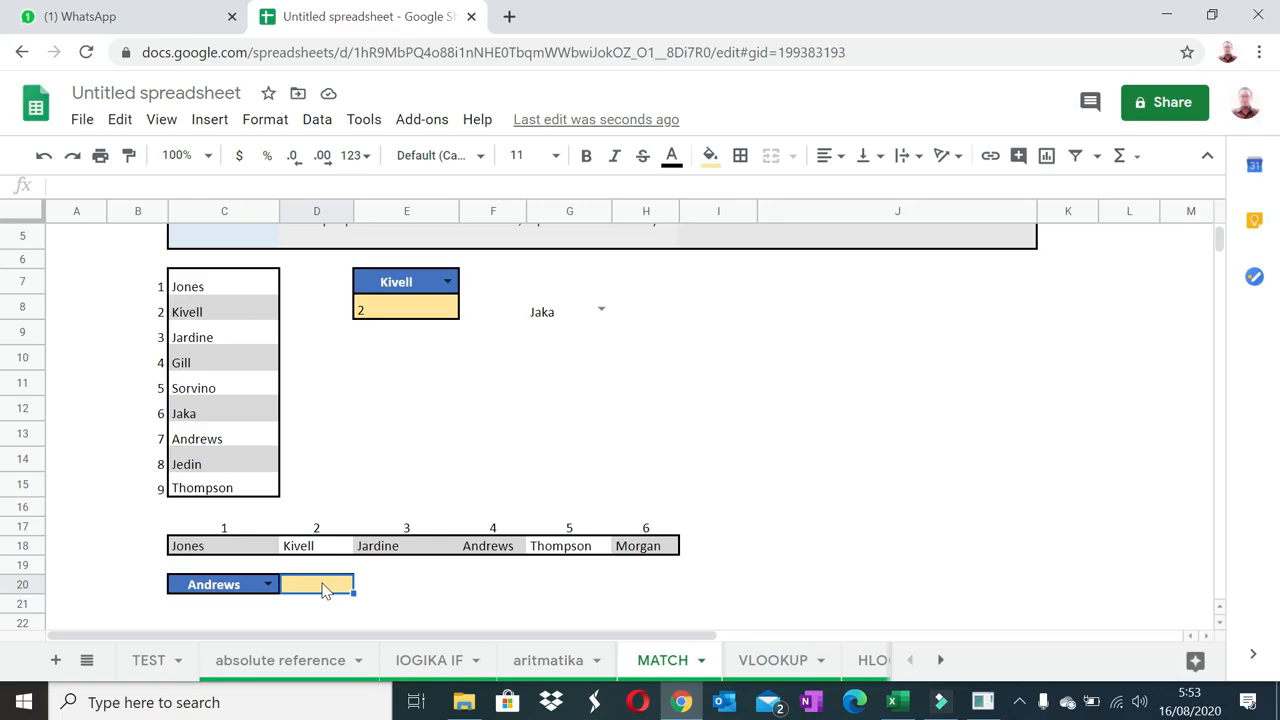
text(=match()
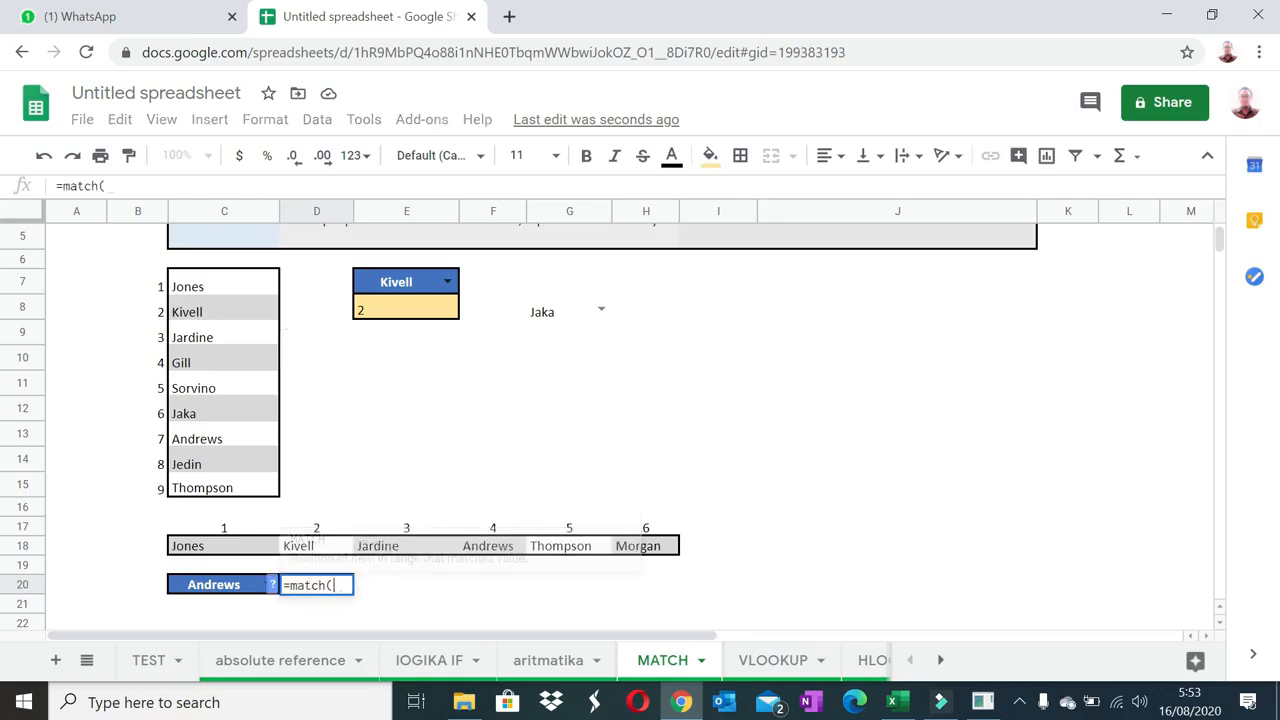
click(228, 588)
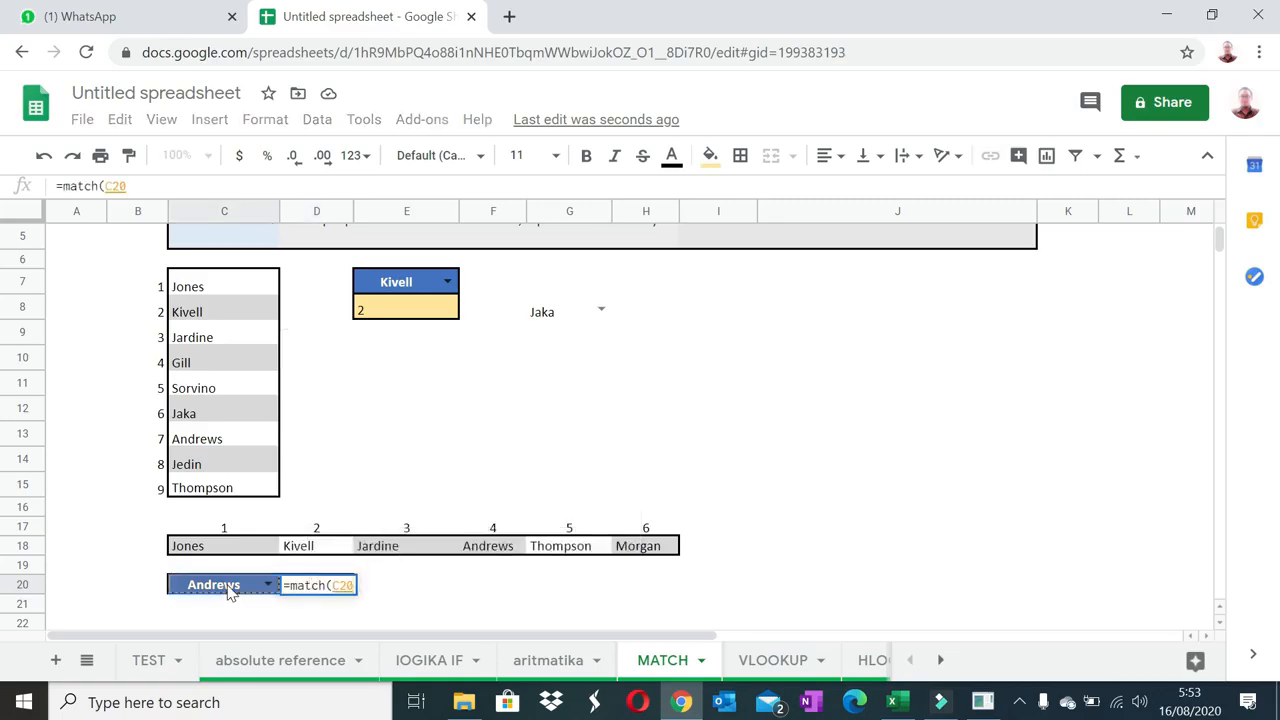
text(,)
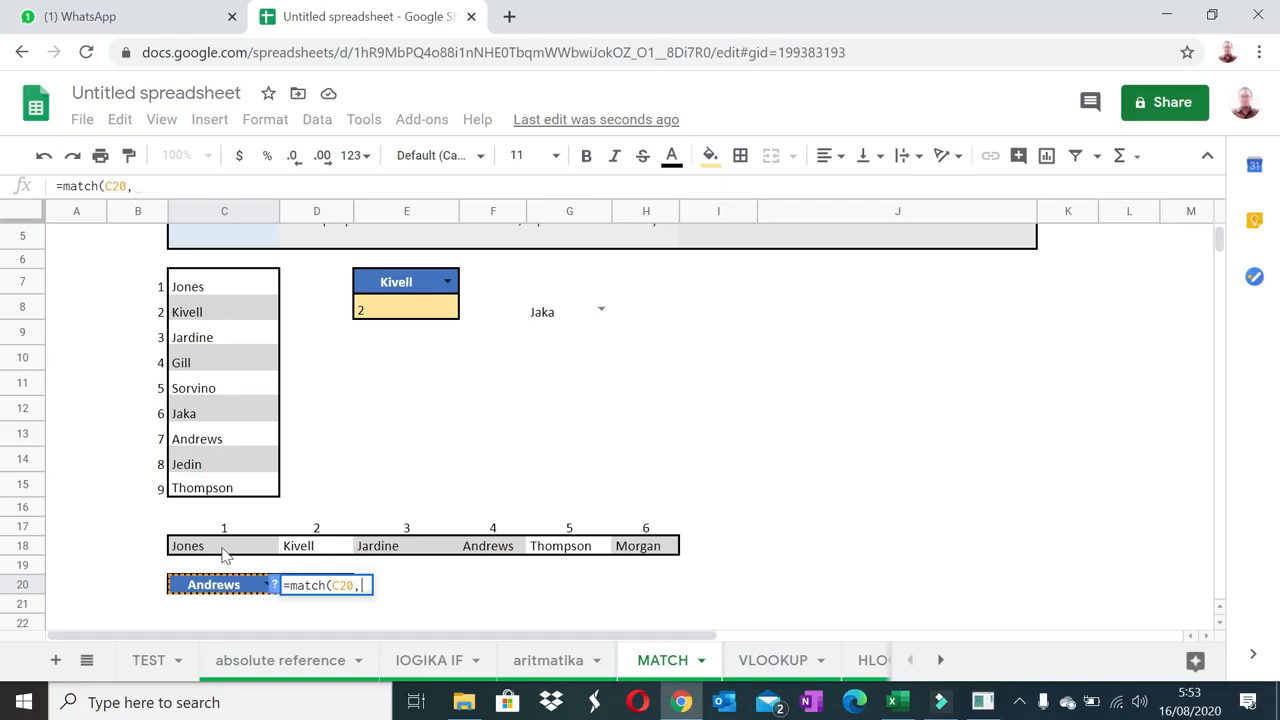
drag(225, 556, 655, 548)
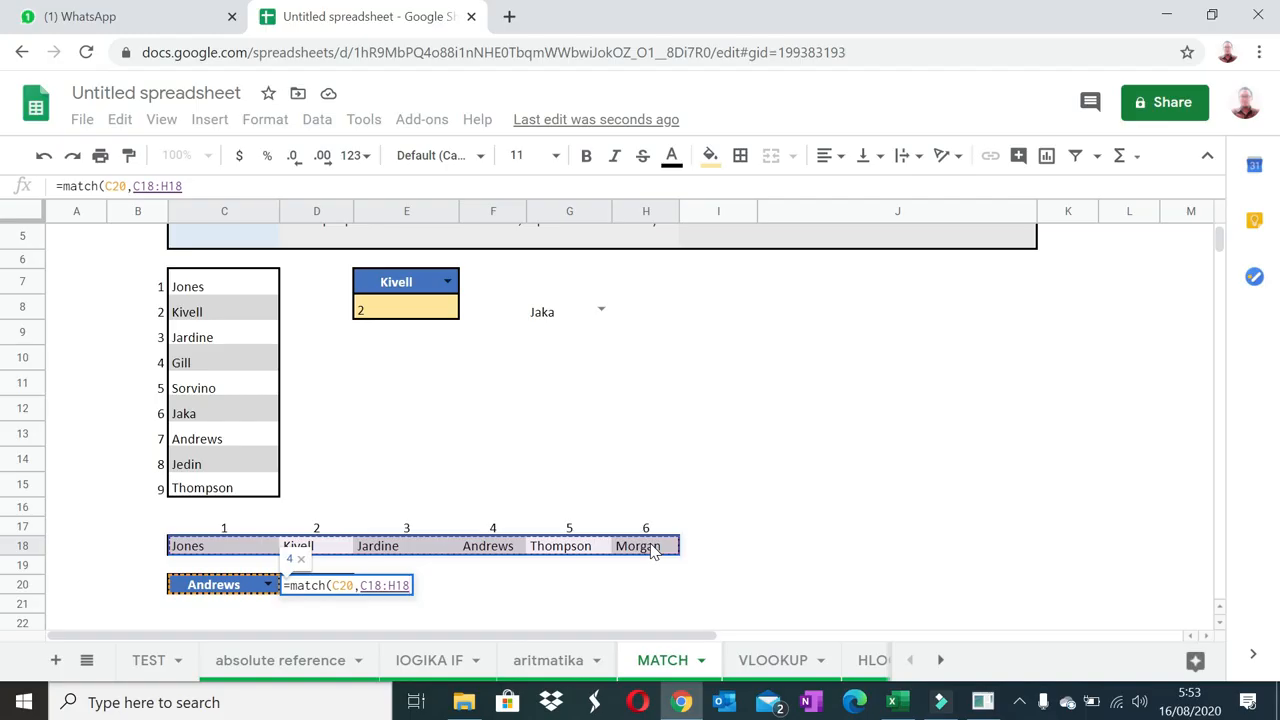
text(,0)
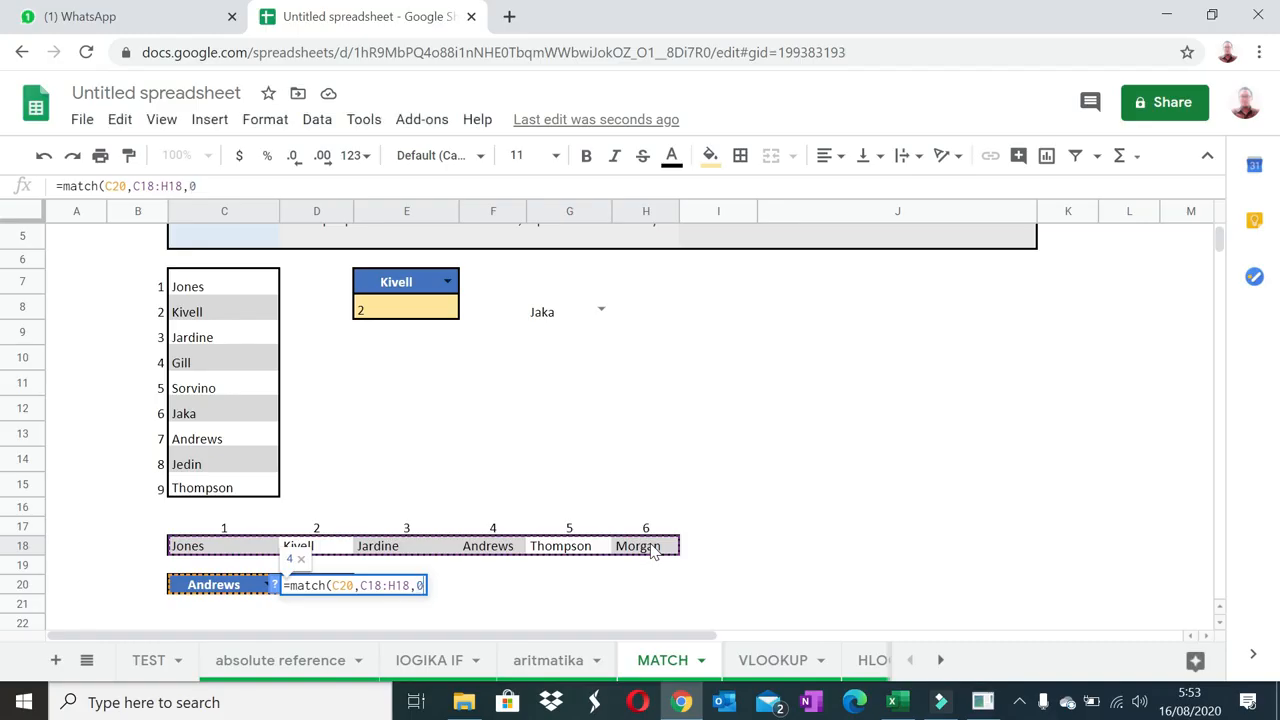
text())
key(Return)
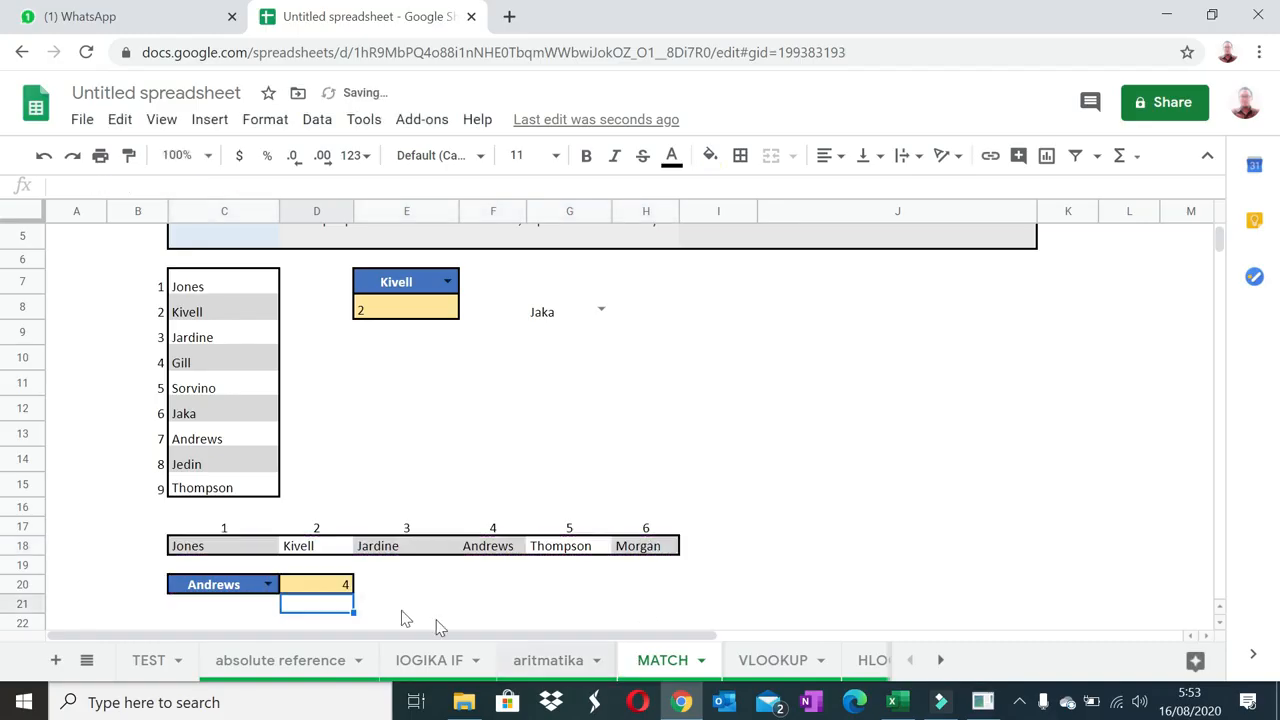
Test the D20 formula by choosing the name from D18 in the C20 dropdown, followed by the name from H18.
click(267, 585)
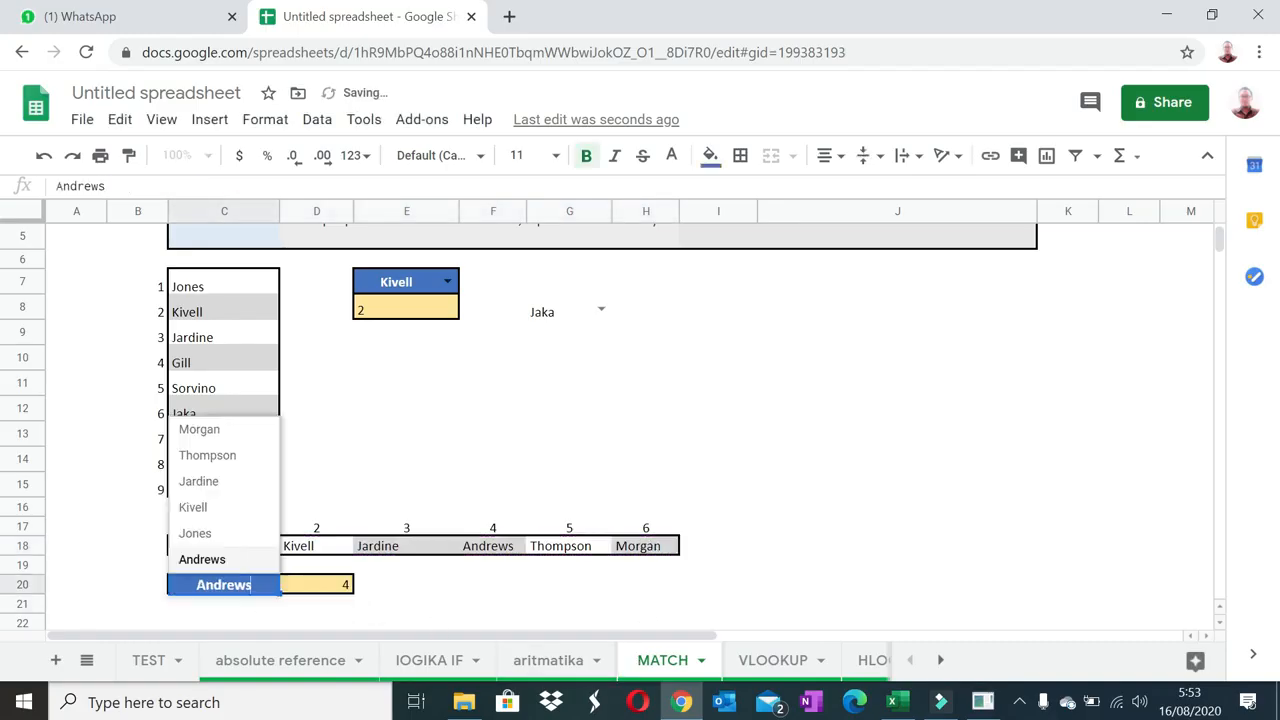
click(228, 505)
click(323, 547)
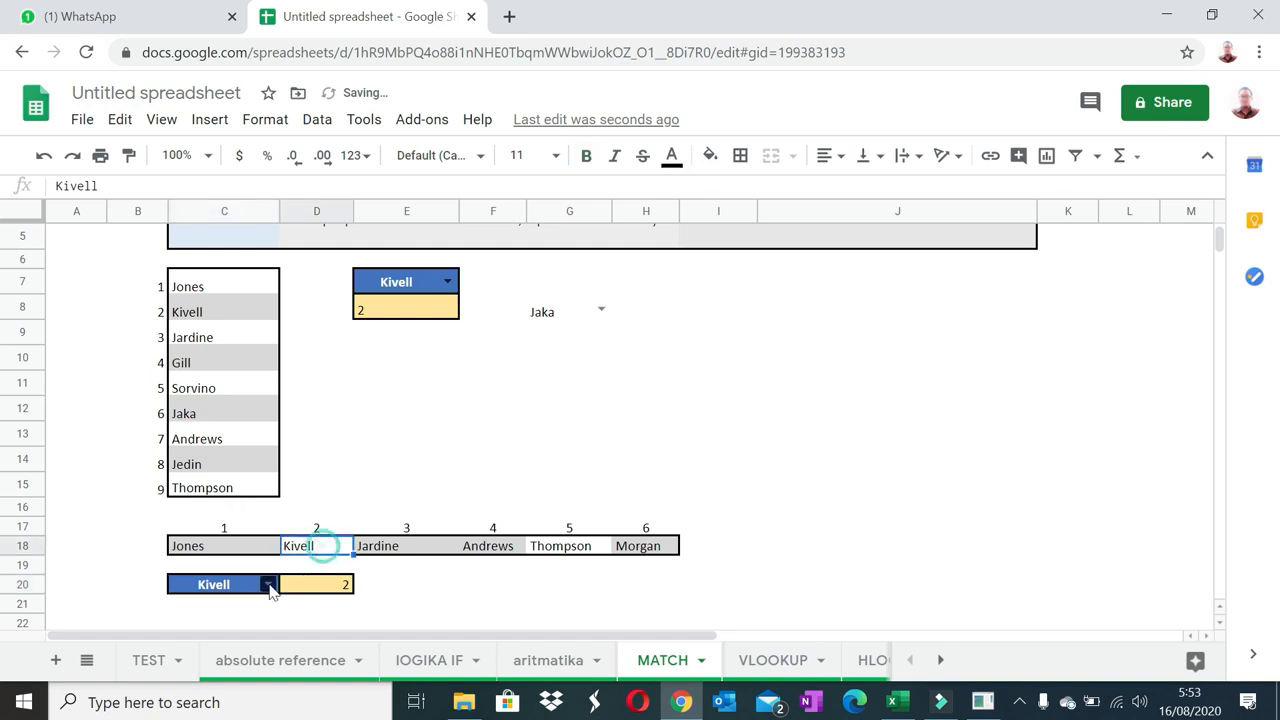
click(268, 586)
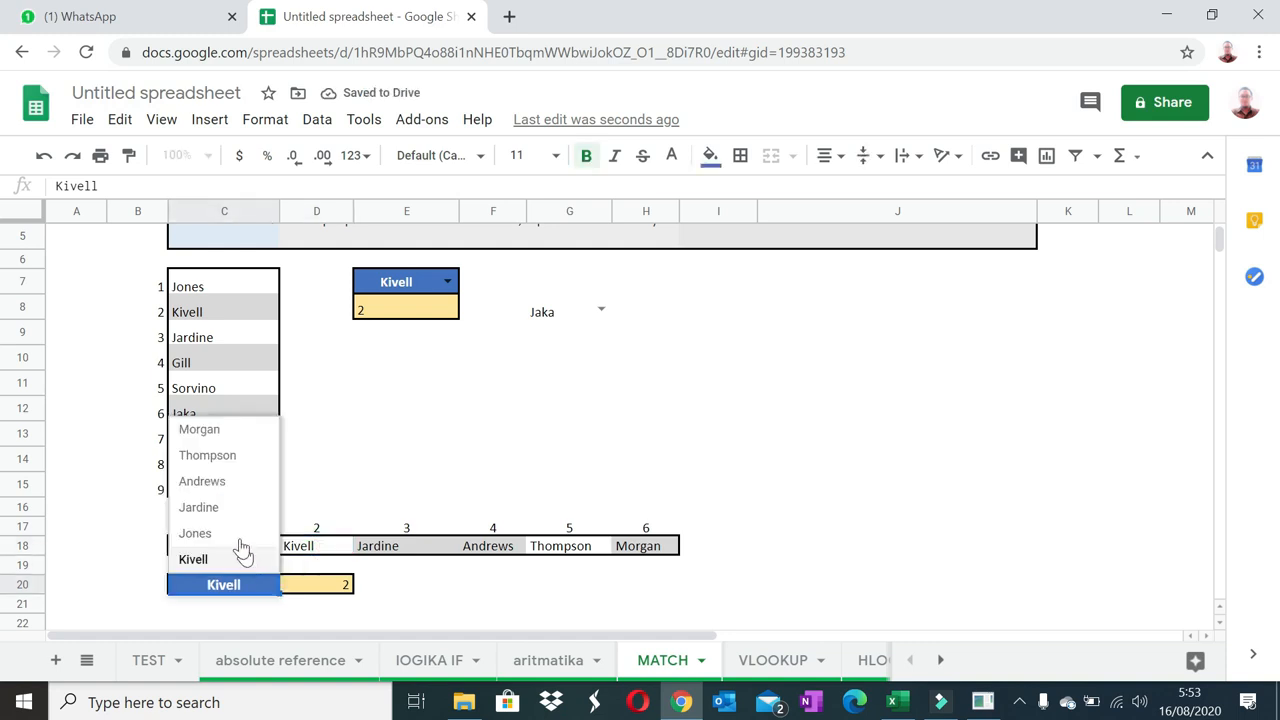
click(221, 430)
click(569, 433)
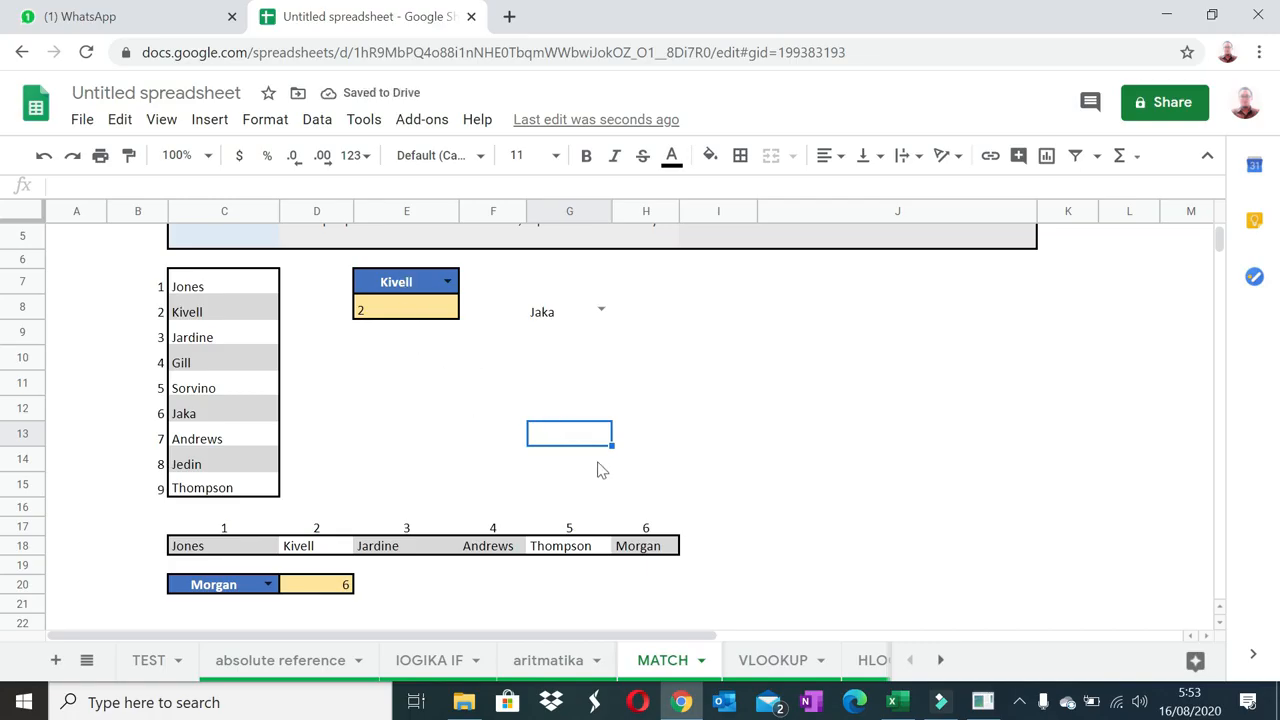
Open the VLOOKUP sheet and widen column G so its dropdown entries fit.
click(770, 664)
click(657, 491)
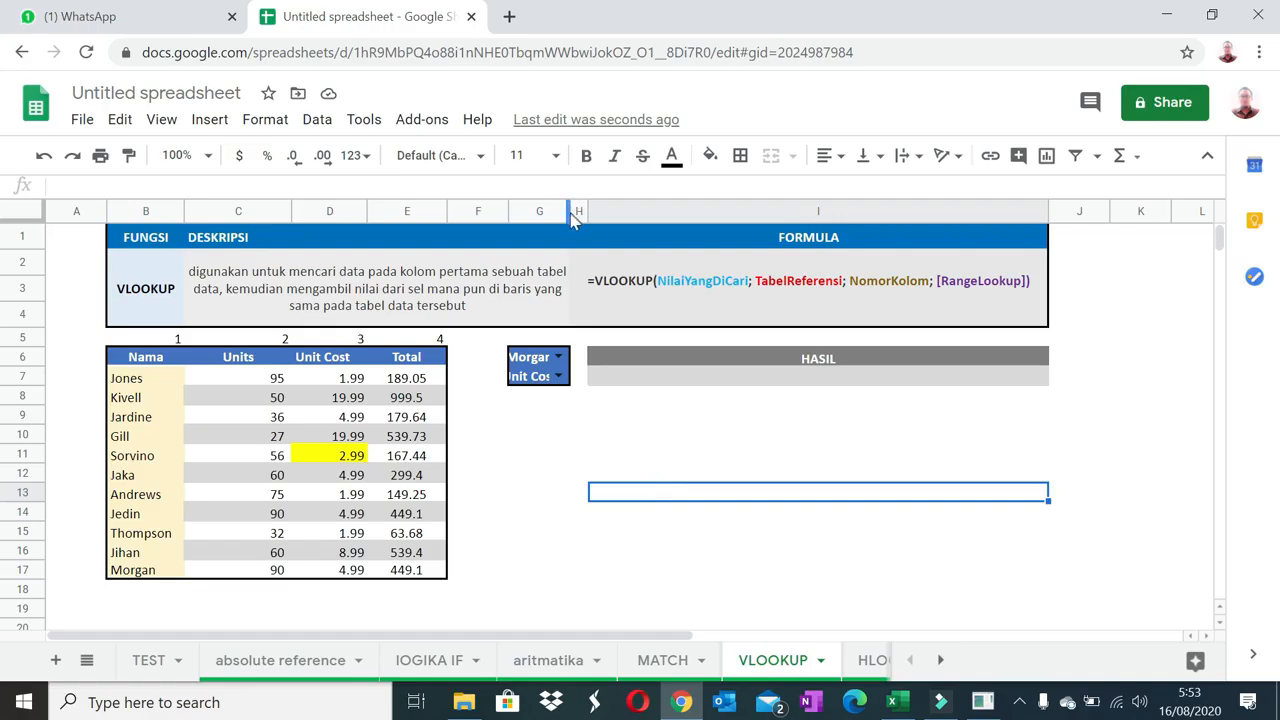
drag(571, 218, 590, 216)
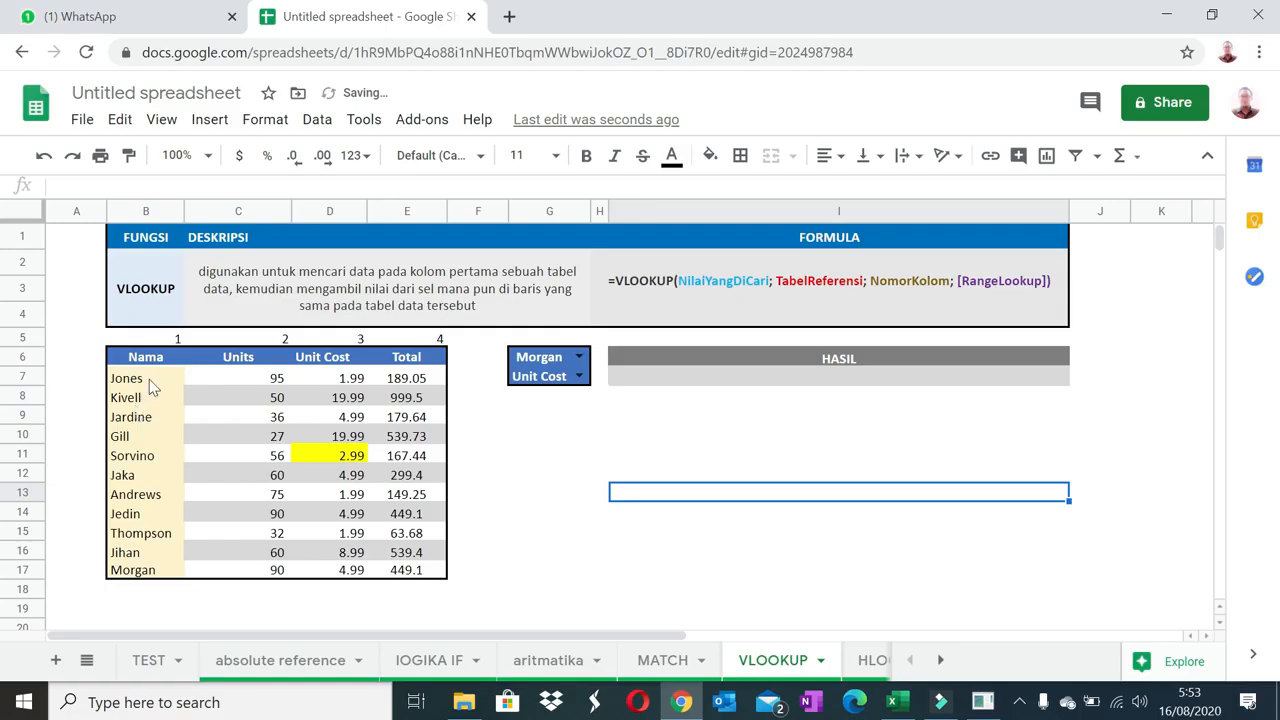
Examine the Nama column and how row 12's Units, Unit Cost and Total cells relate to the column numbers in row 5.
drag(148, 362, 155, 572)
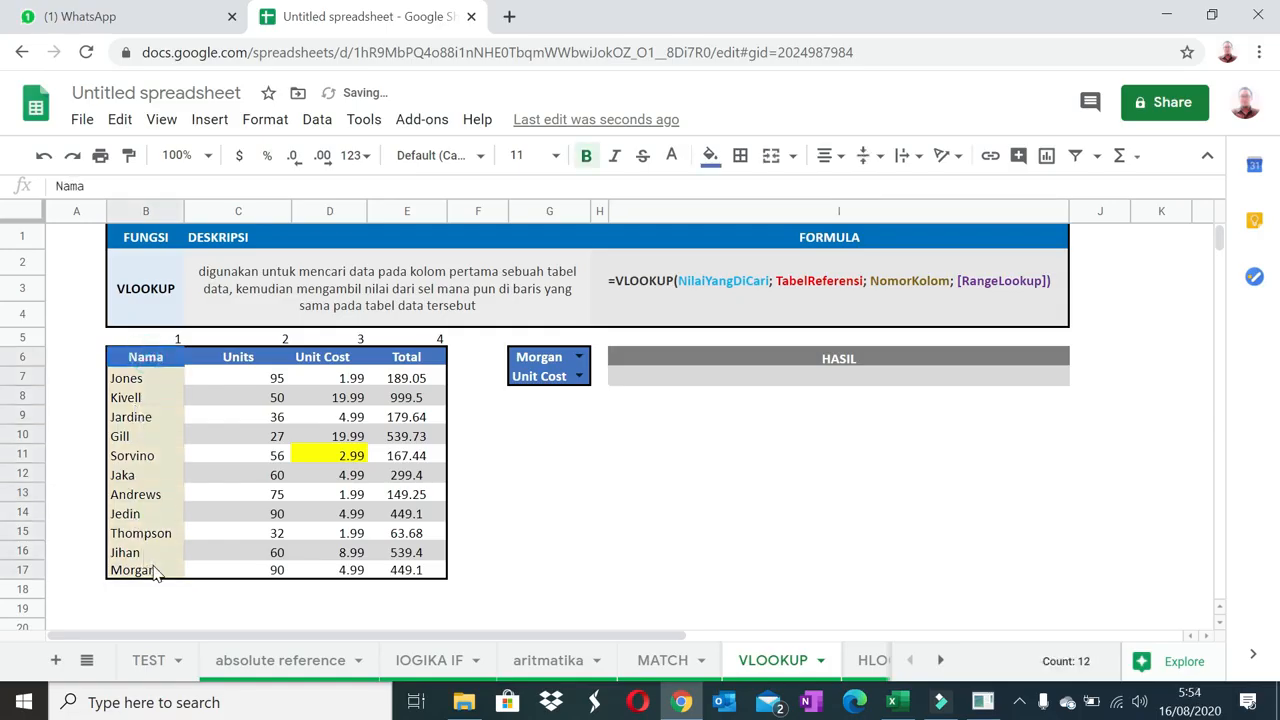
click(552, 458)
drag(155, 362, 152, 568)
click(148, 474)
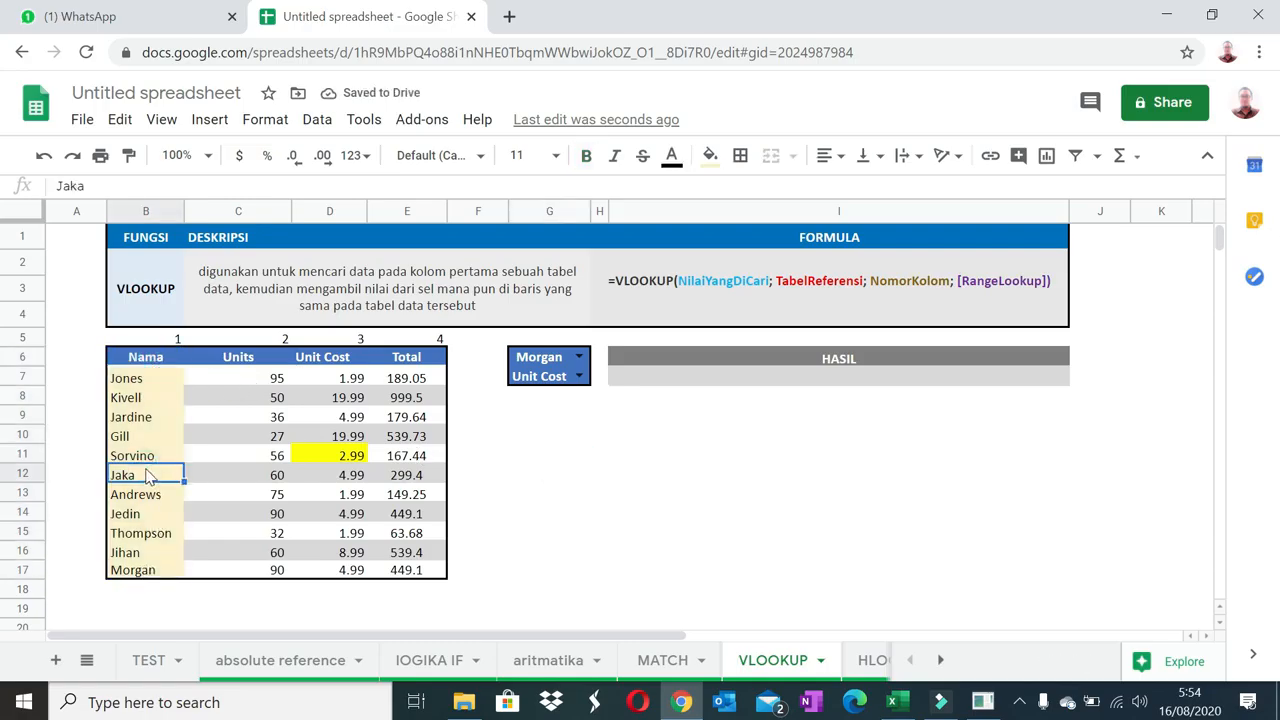
click(261, 480)
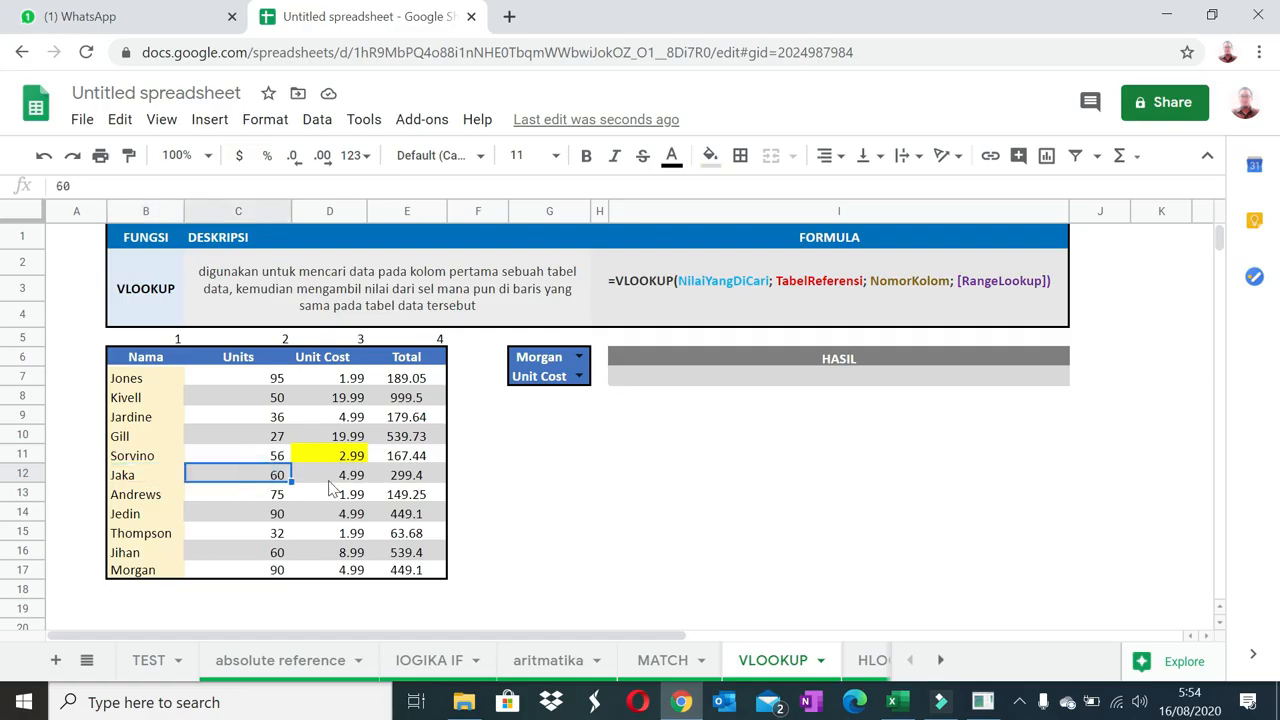
click(330, 479)
click(385, 478)
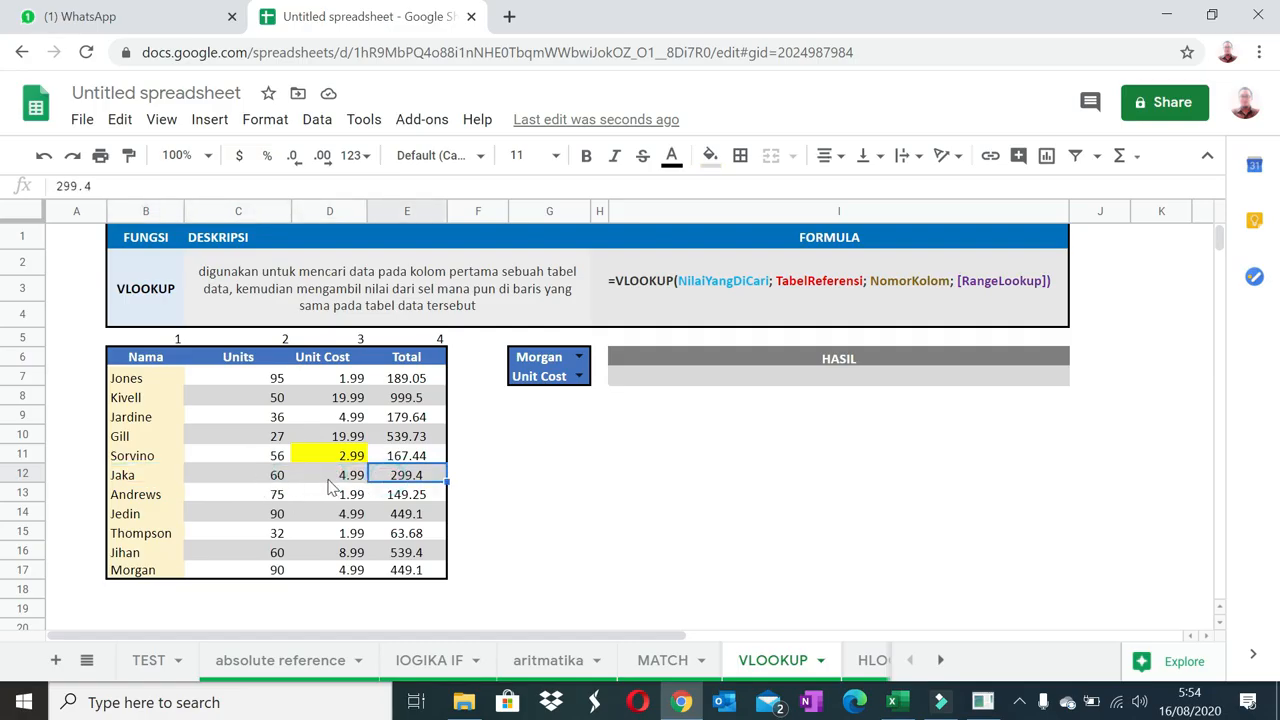
click(330, 486)
click(272, 481)
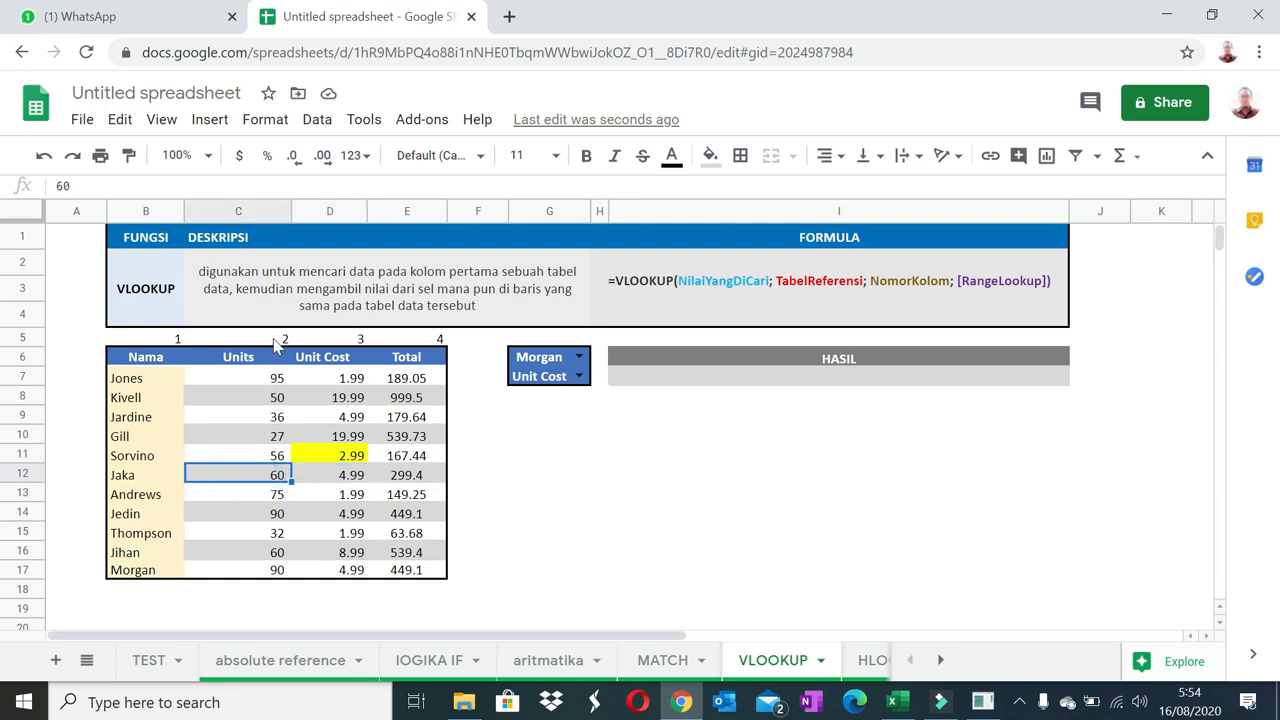
click(336, 477)
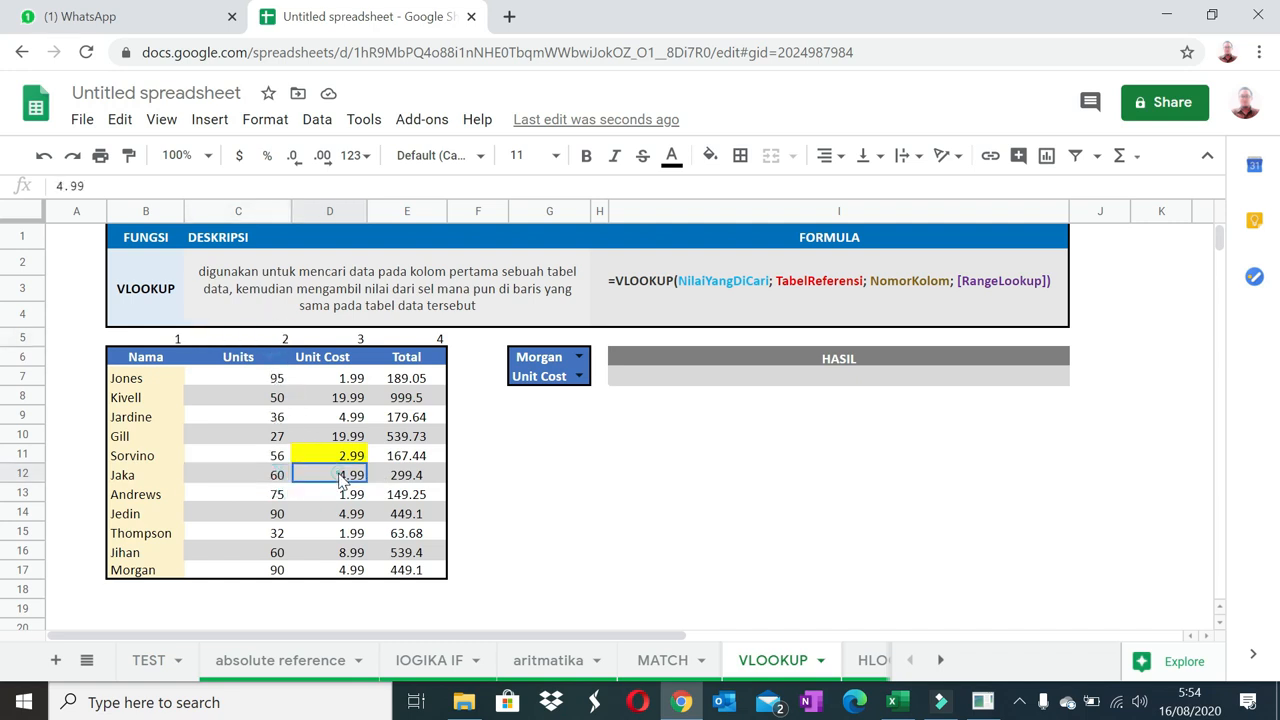
click(342, 339)
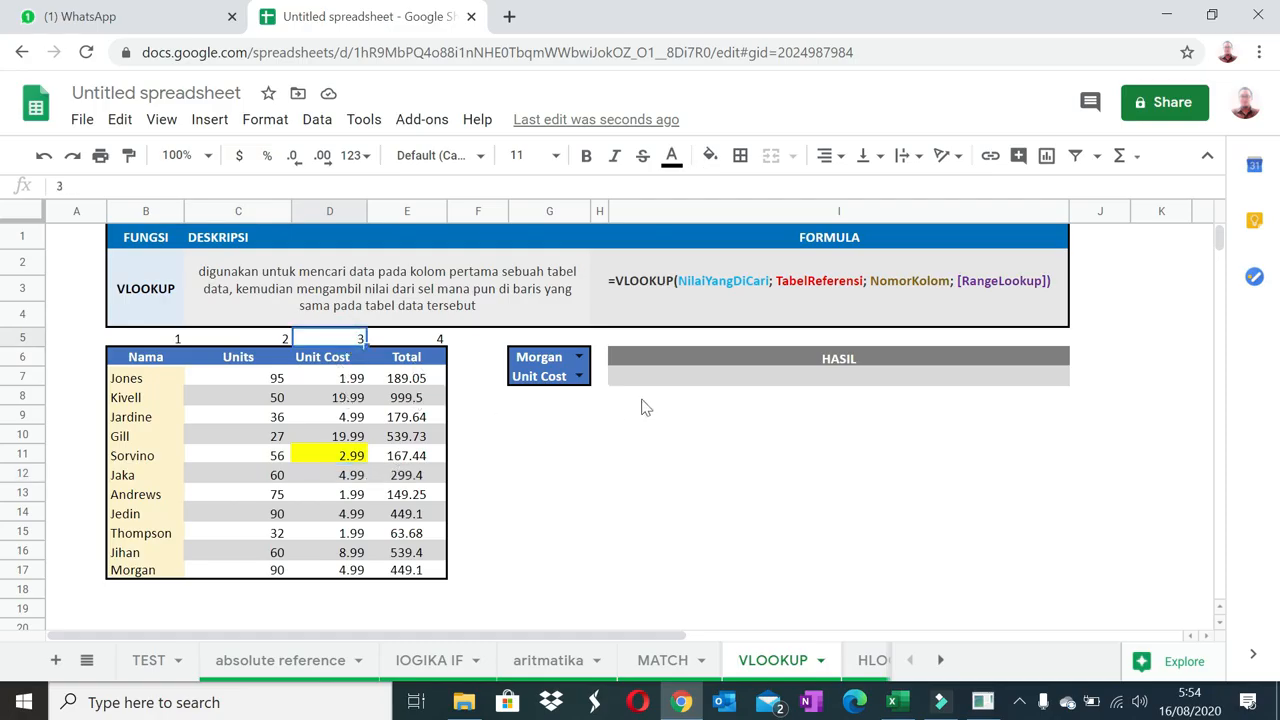
Enter a VLOOKUP formula in I7 using the quoted name from B12, the table B6:E17, column 3 and false.
click(672, 378)
text(=vlookup)
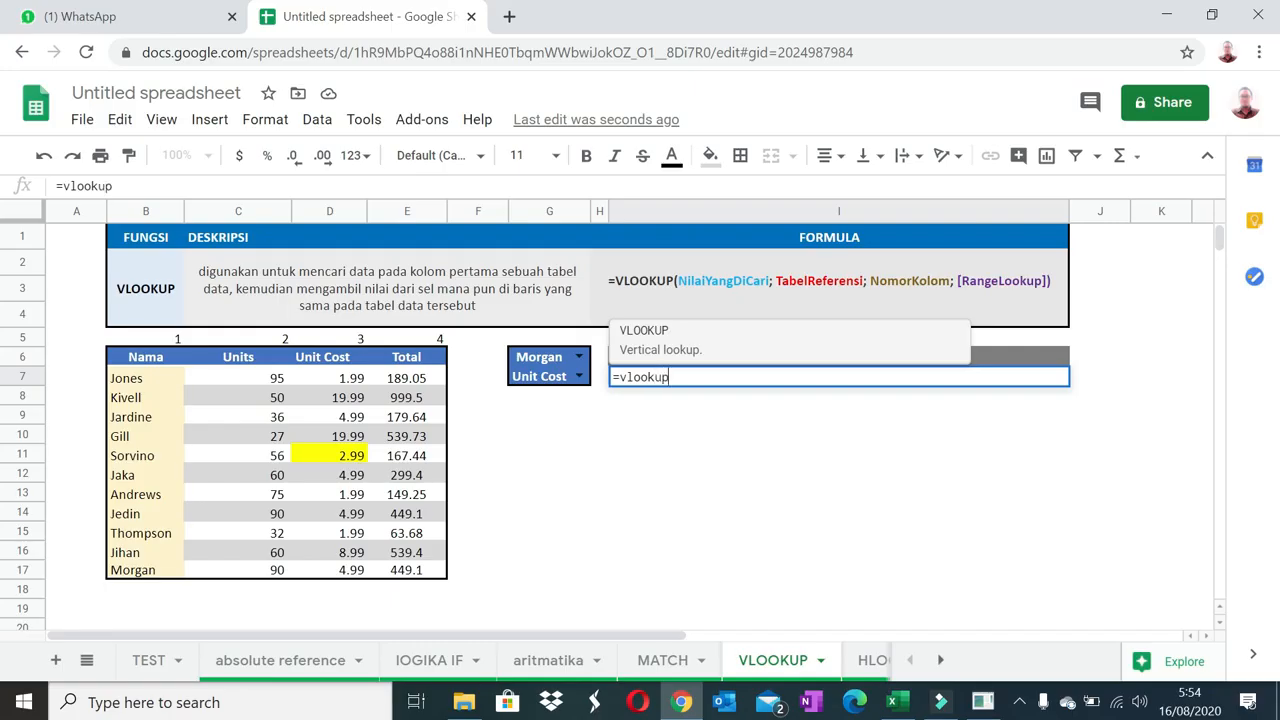
text(()
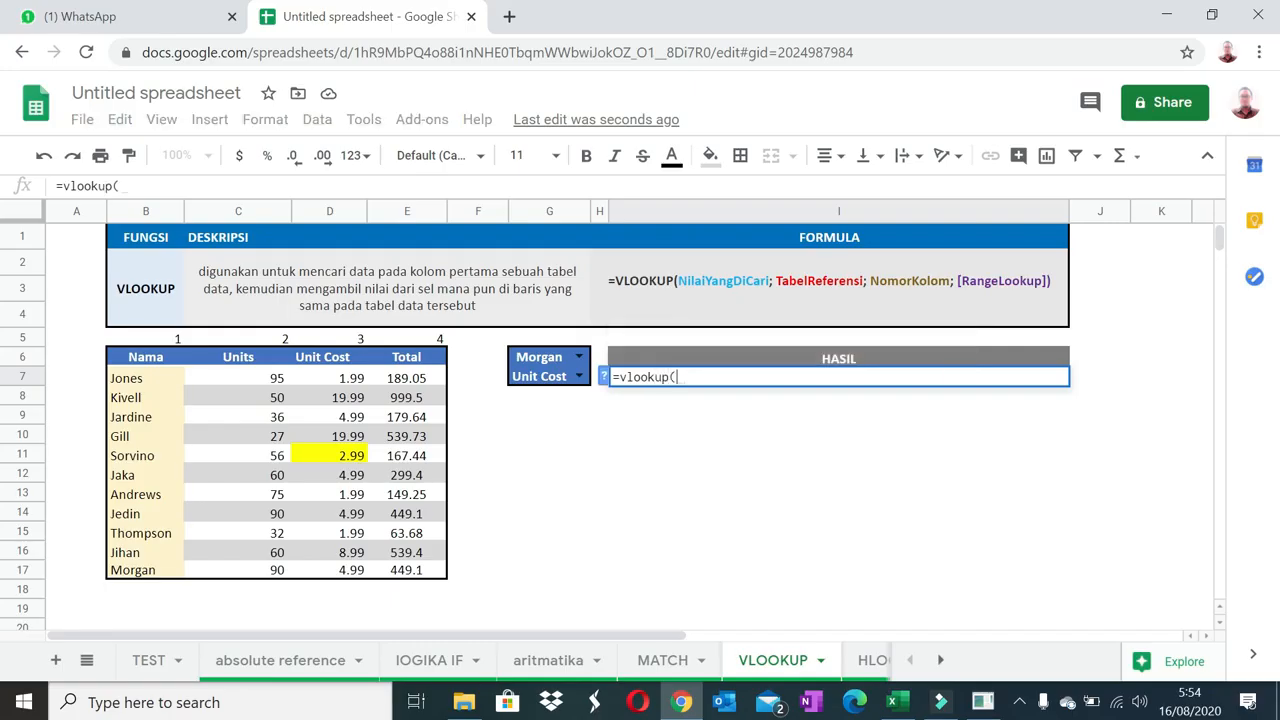
text("jAKA)
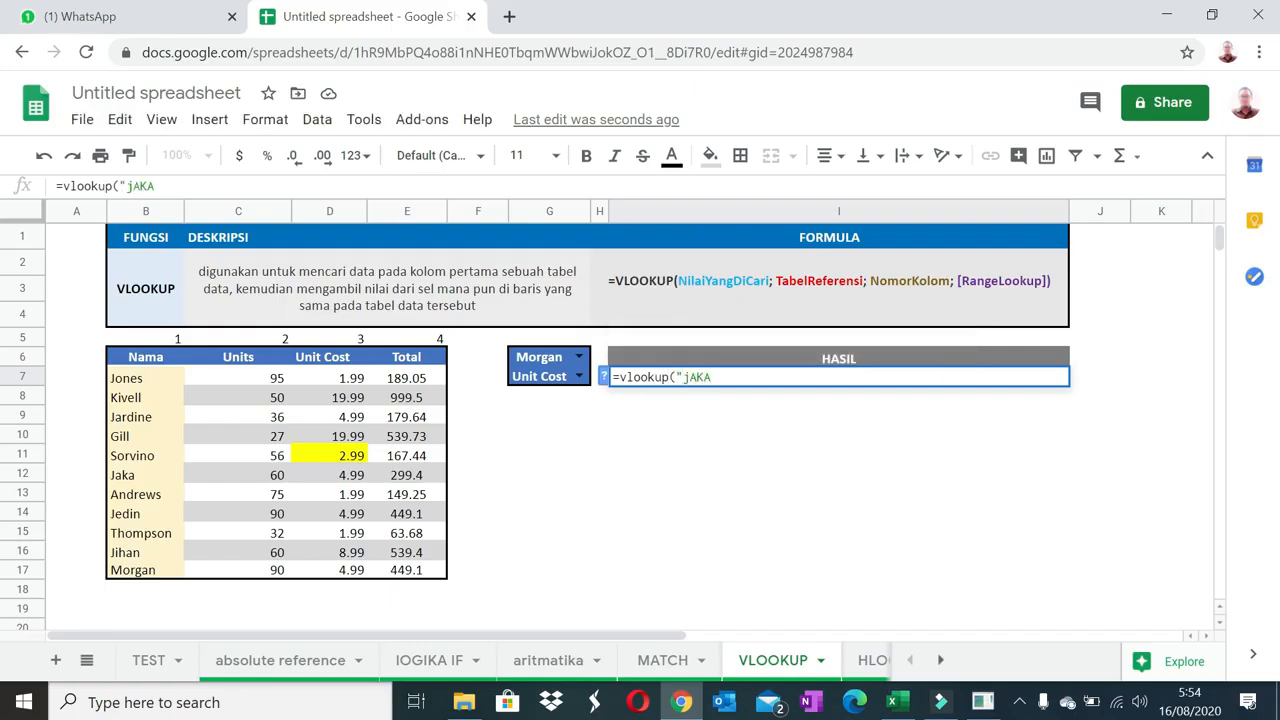
key(BackSpace)
key(BackSpace)
key(BackSpace)
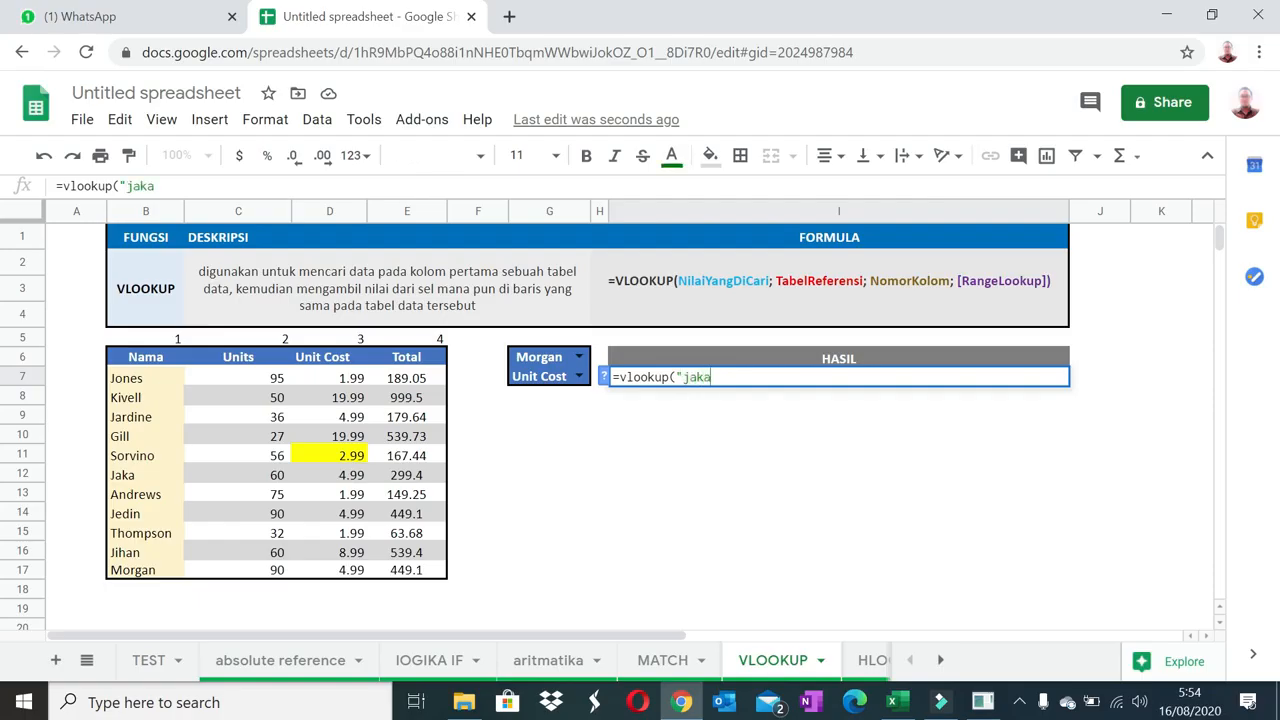
text(jaka",)
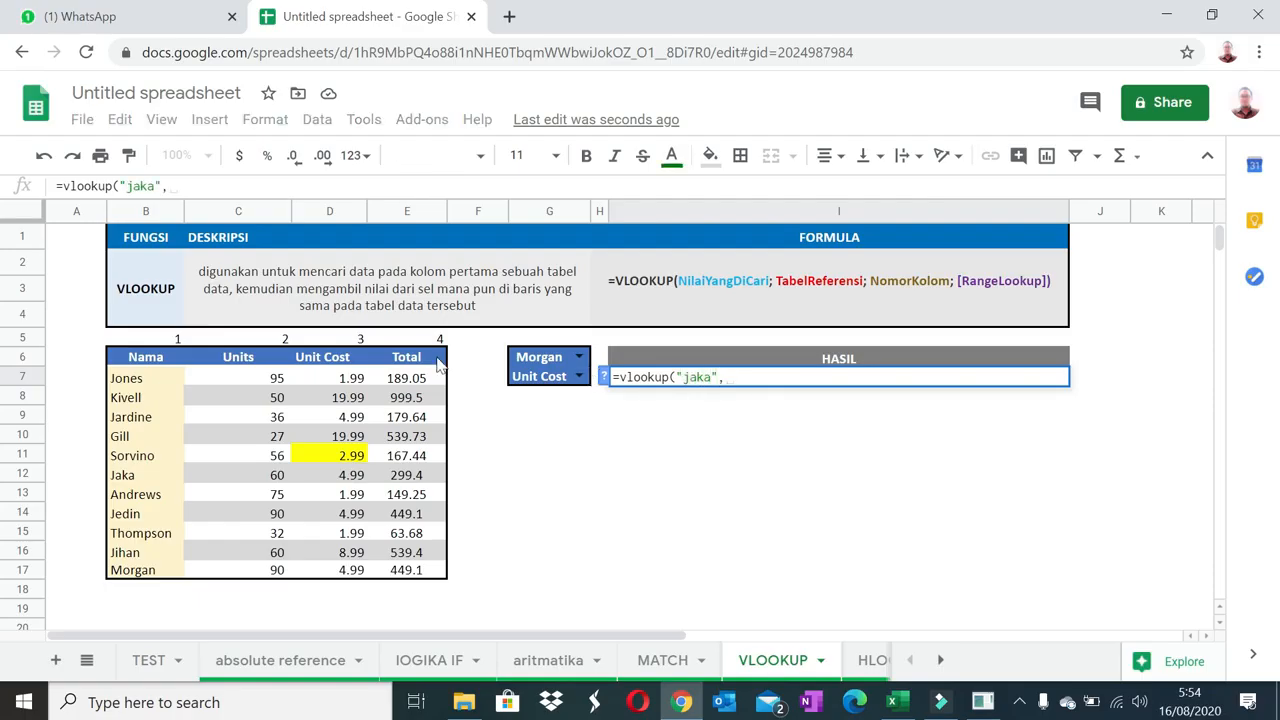
click(146, 360)
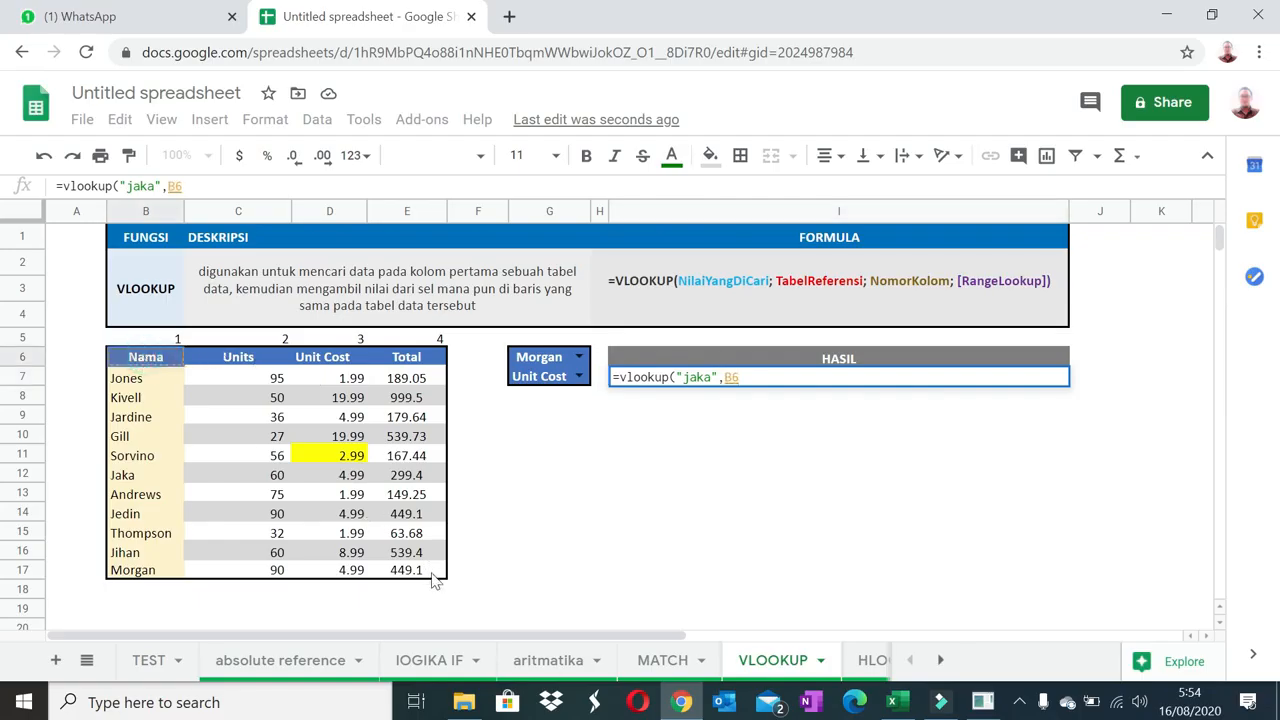
mouse_move(435, 580)
mouse_down()
mouse_move(430, 570)
mouse_move(437, 578)
mouse_up()
text(,)
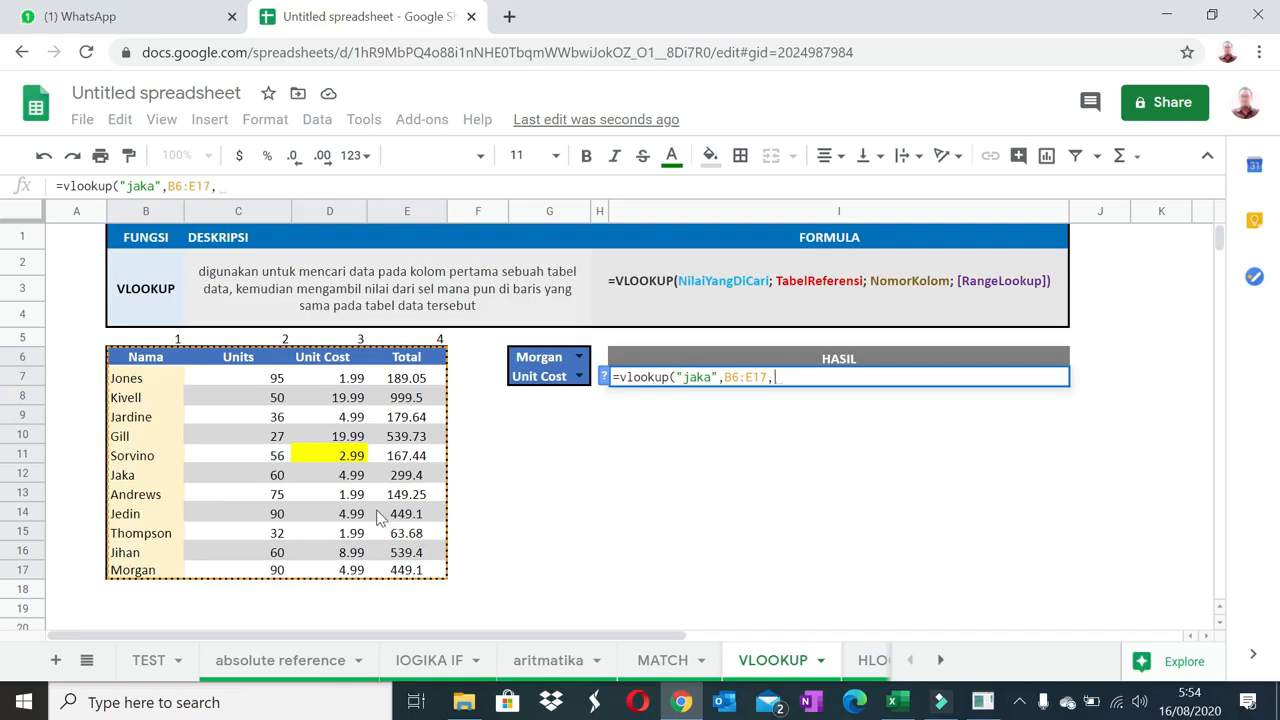
text(3,)
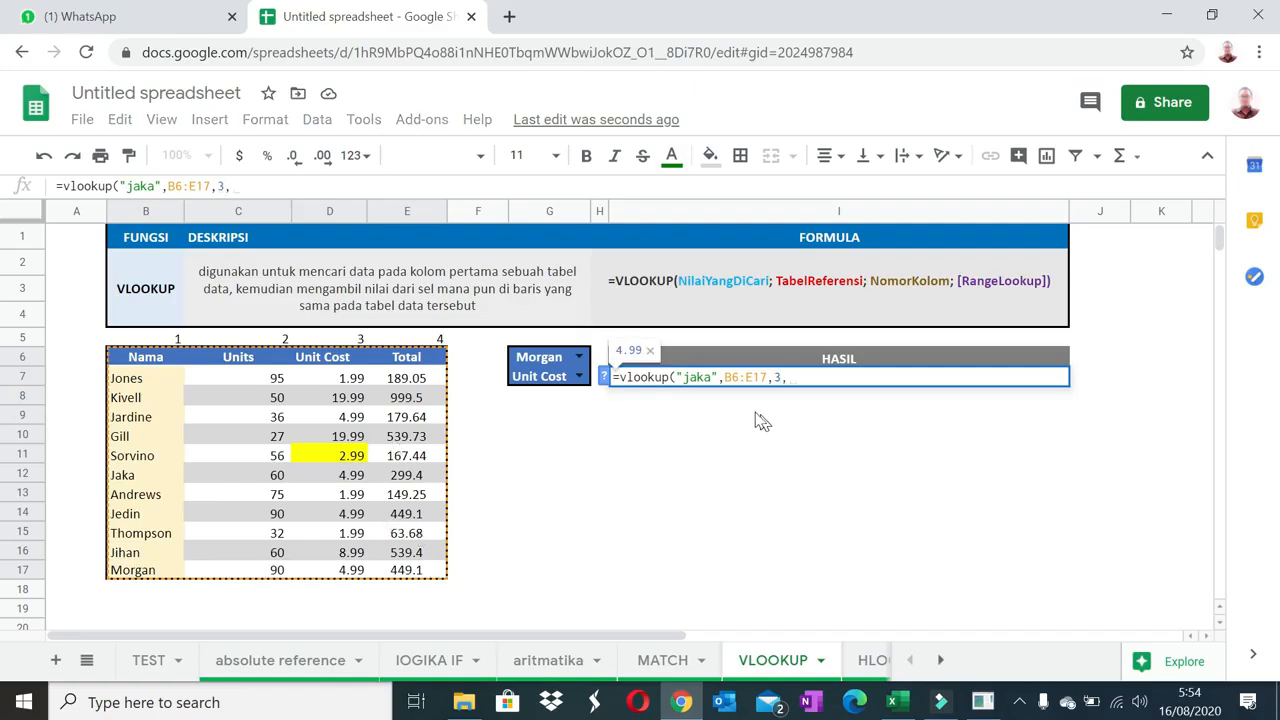
text(false)
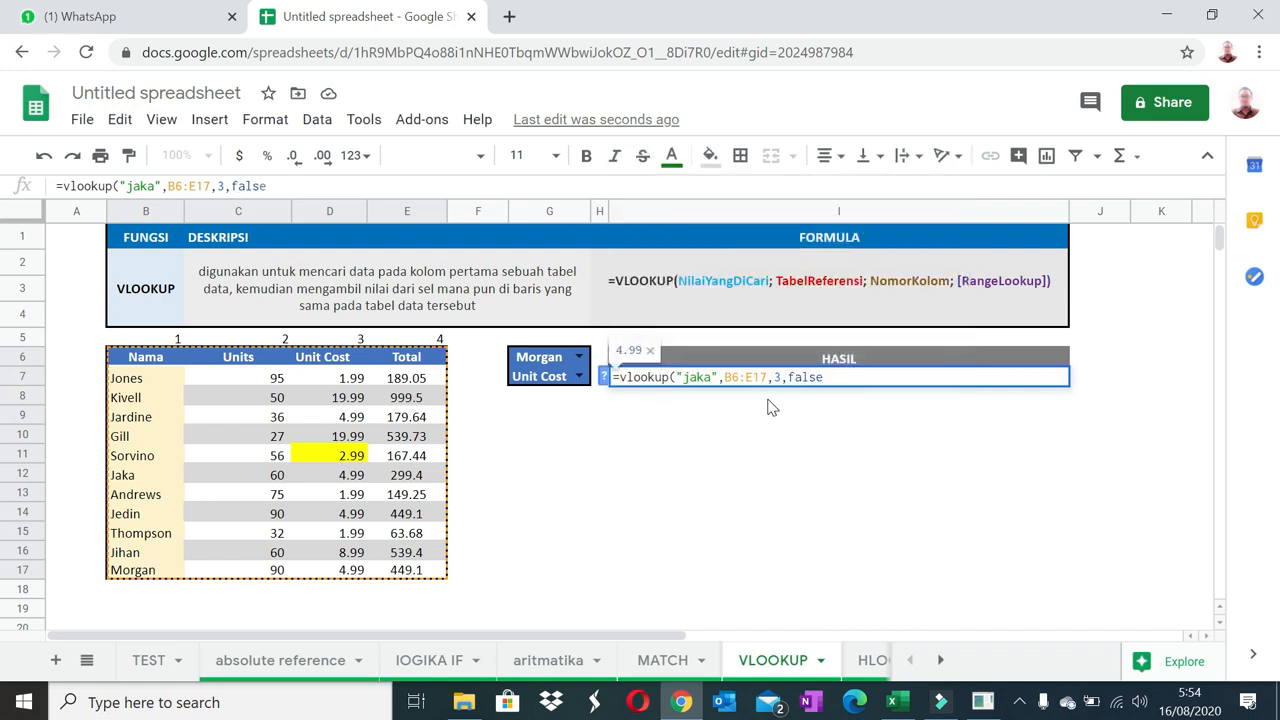
text())
key(Return)
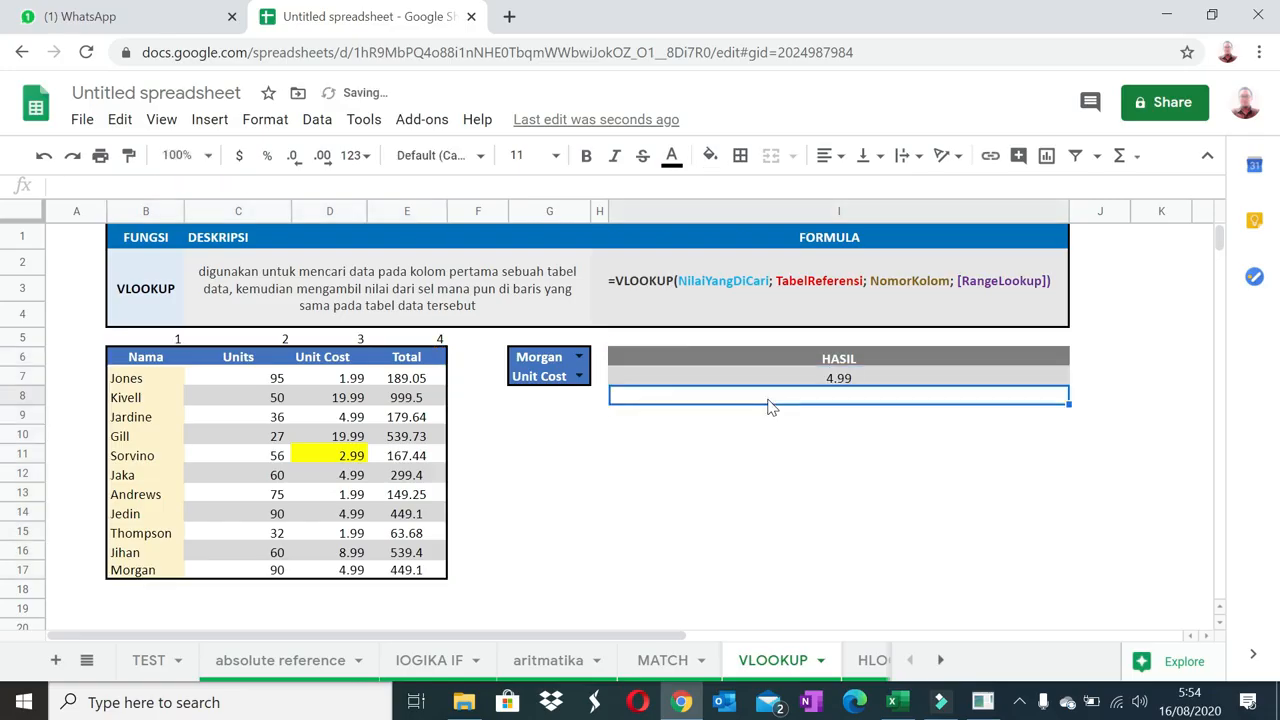
Change the text colour of the Unit Cost value in D12 to dark red.
click(347, 477)
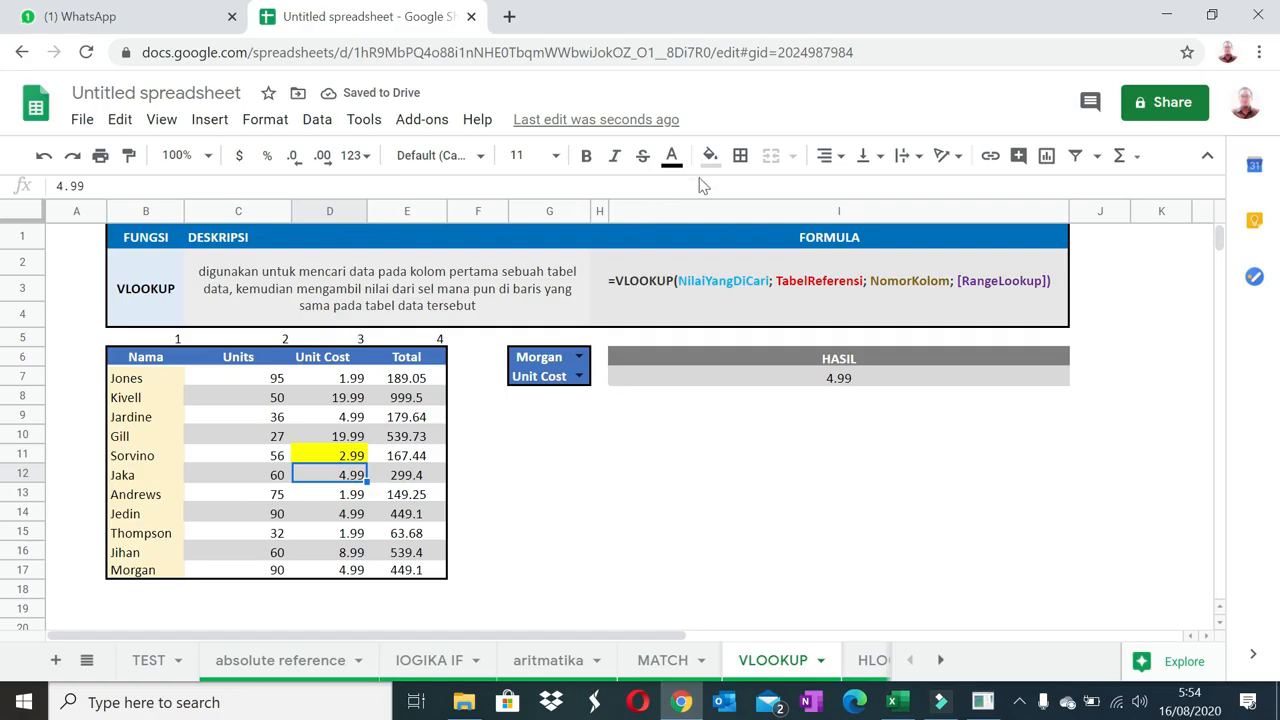
click(672, 158)
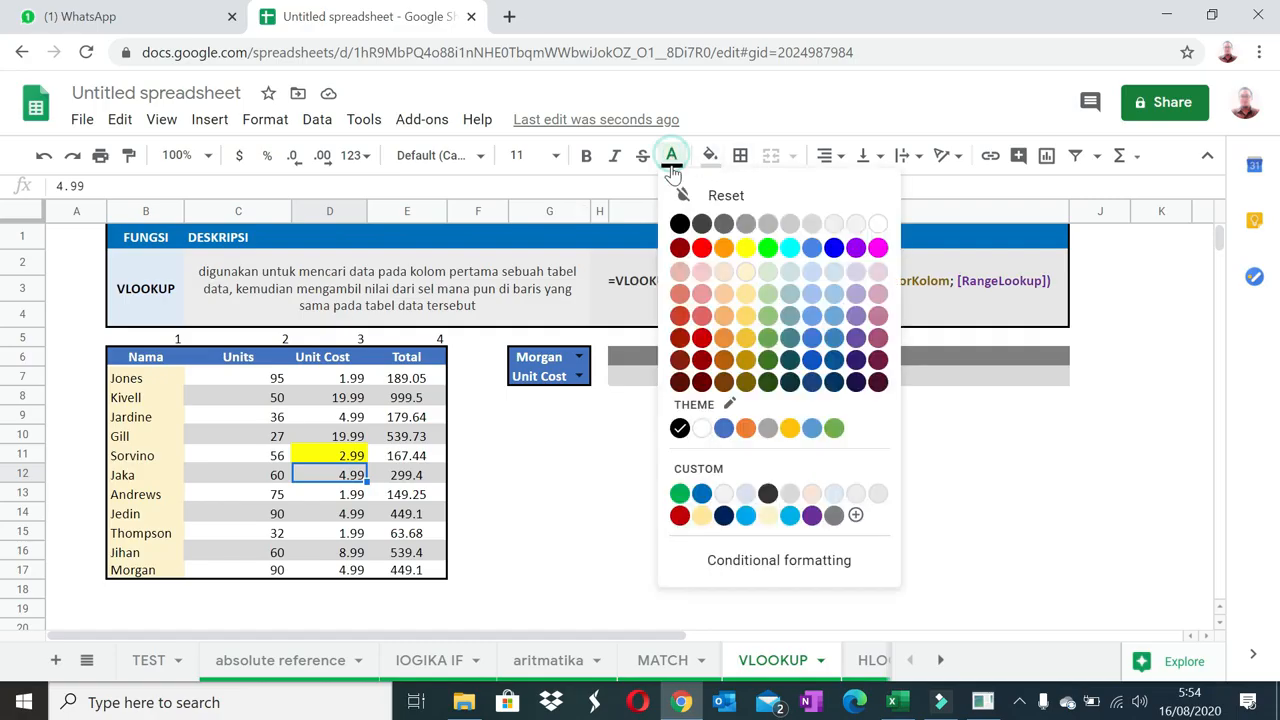
click(672, 337)
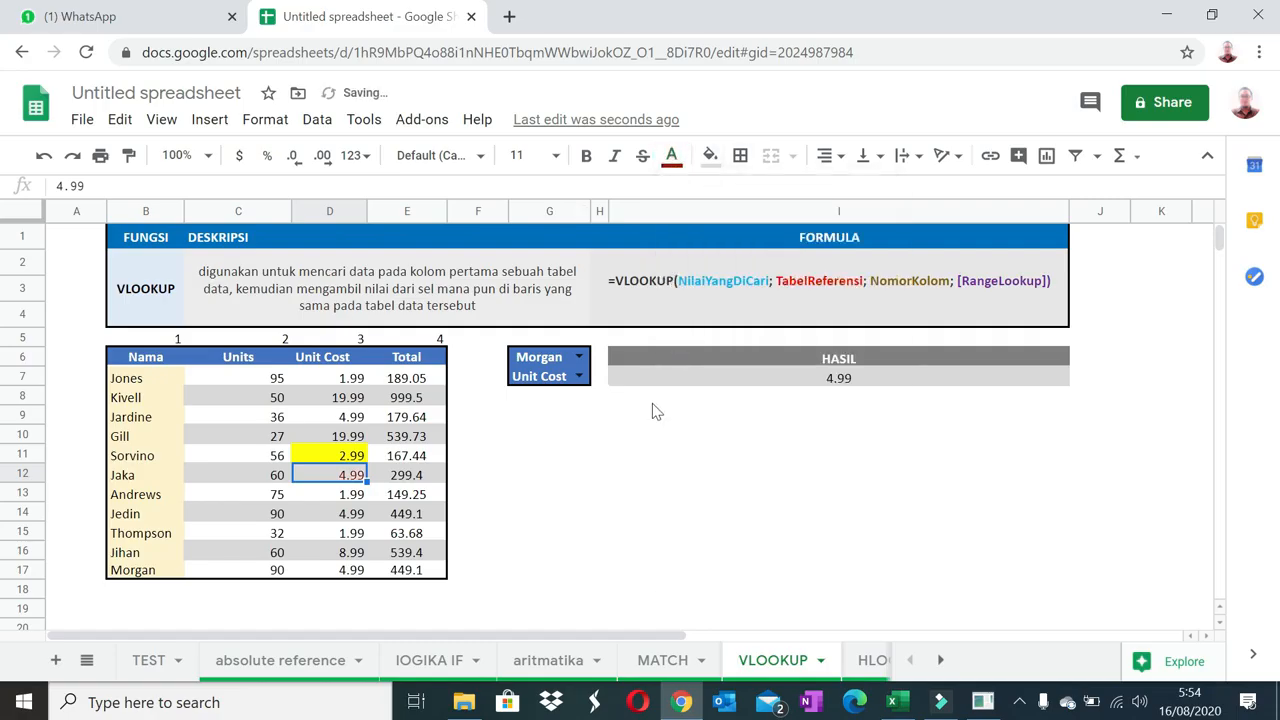
Replace the quoted name in the I7 VLOOKUP formula with a reference to the name dropdown in G6.
click(768, 378)
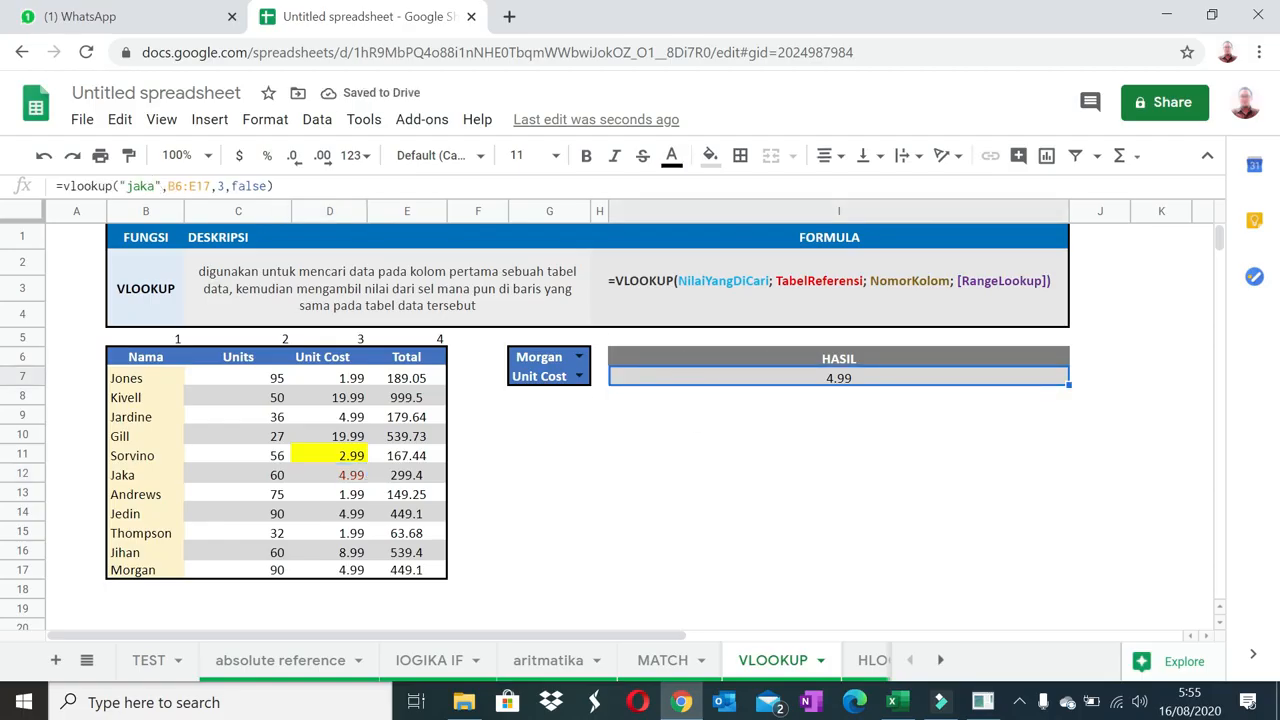
click(160, 186)
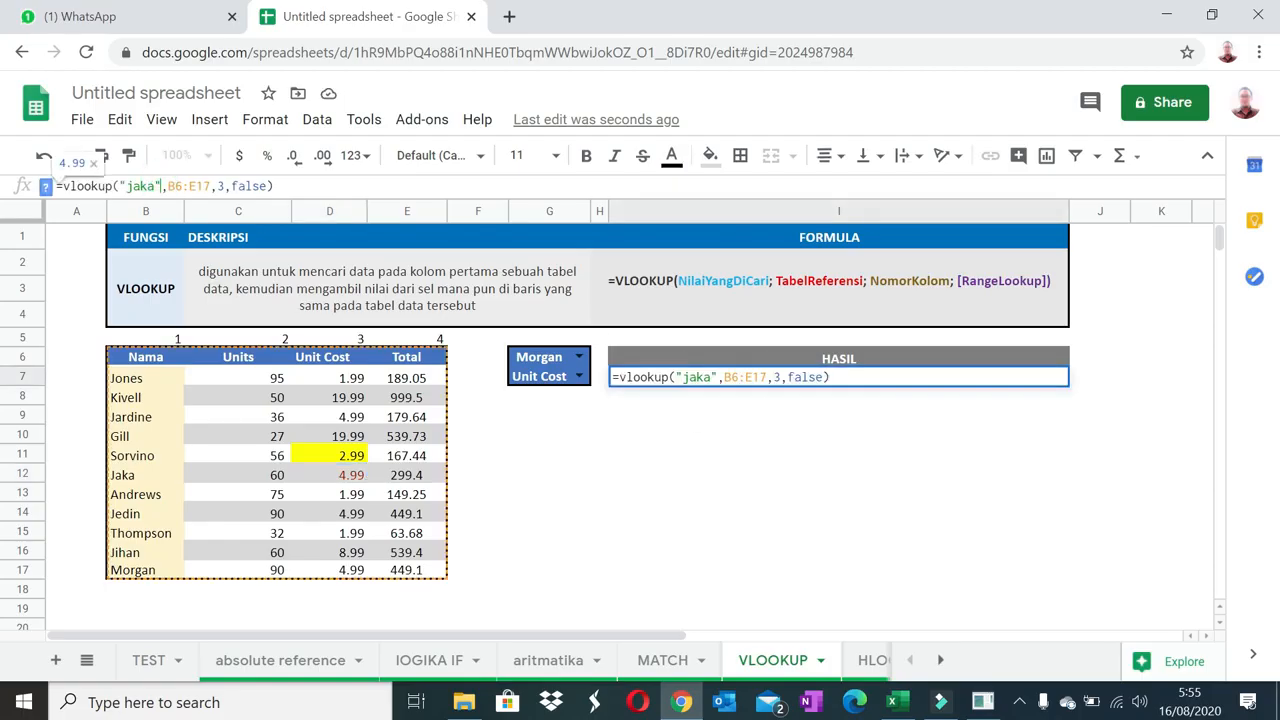
key(BackSpace)
key(BackSpace)
key(BackSpace)
key(BackSpace)
key(BackSpace)
key(BackSpace)
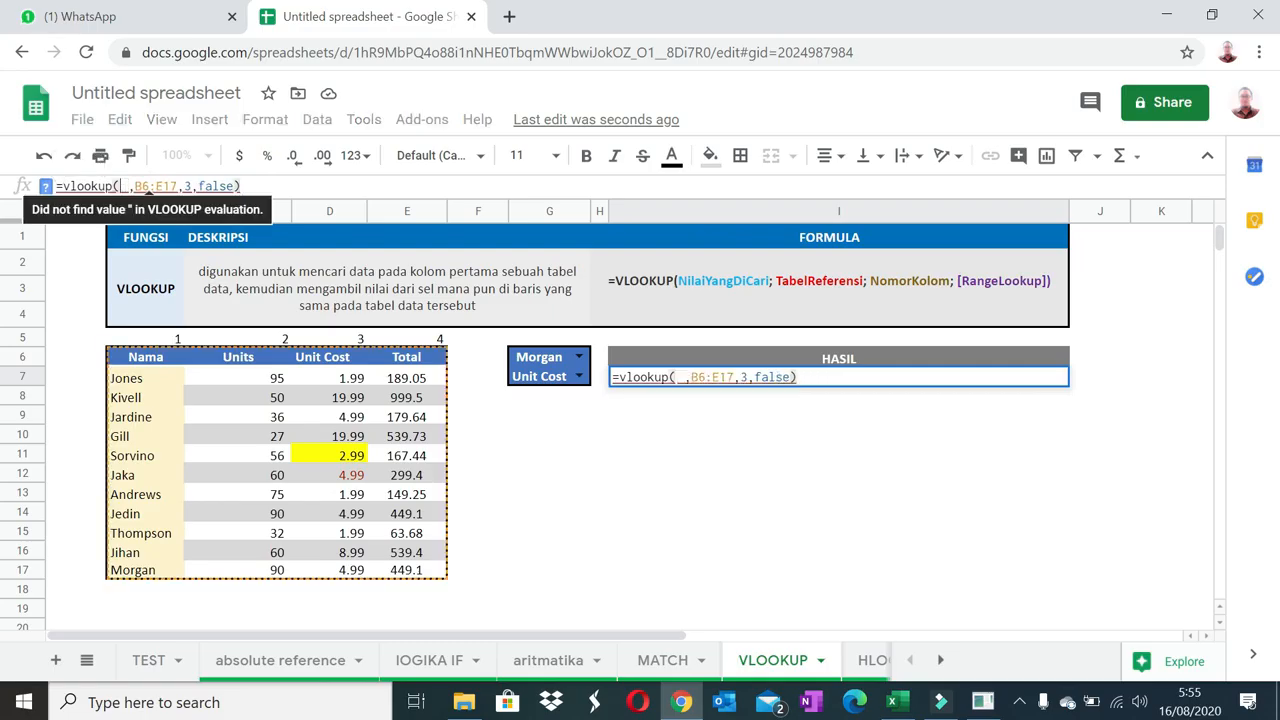
click(549, 362)
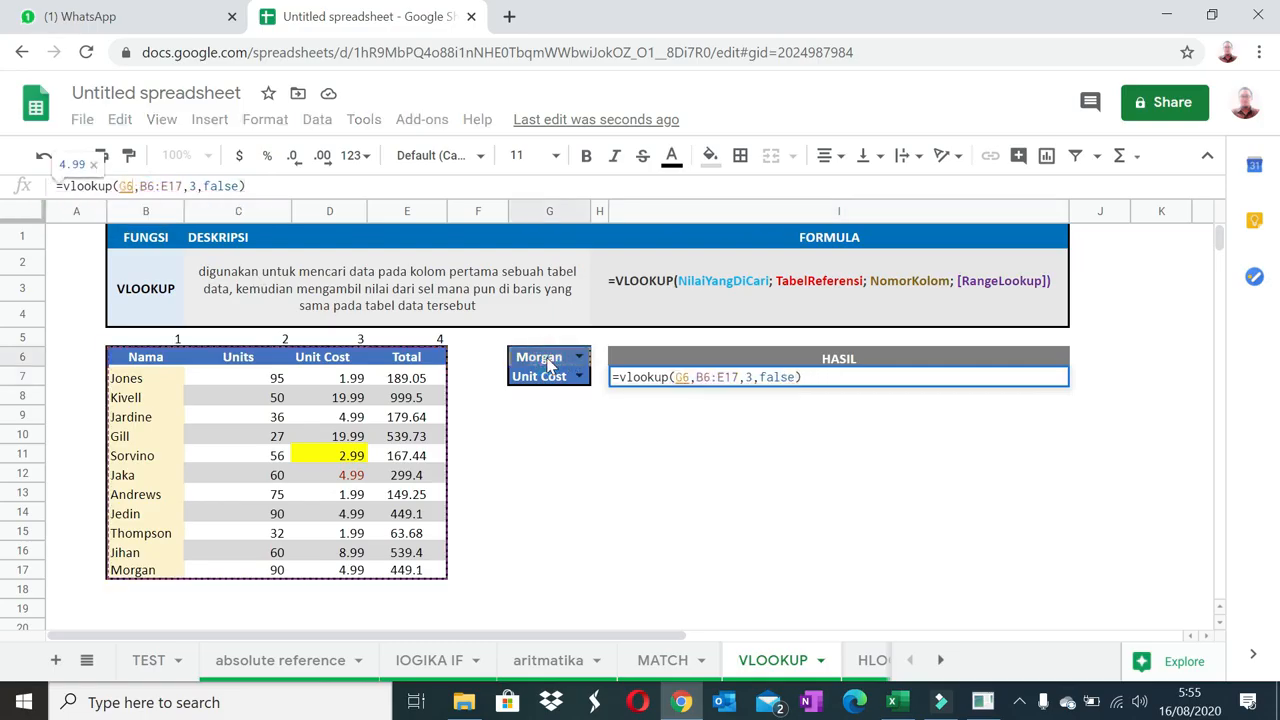
key(Return)
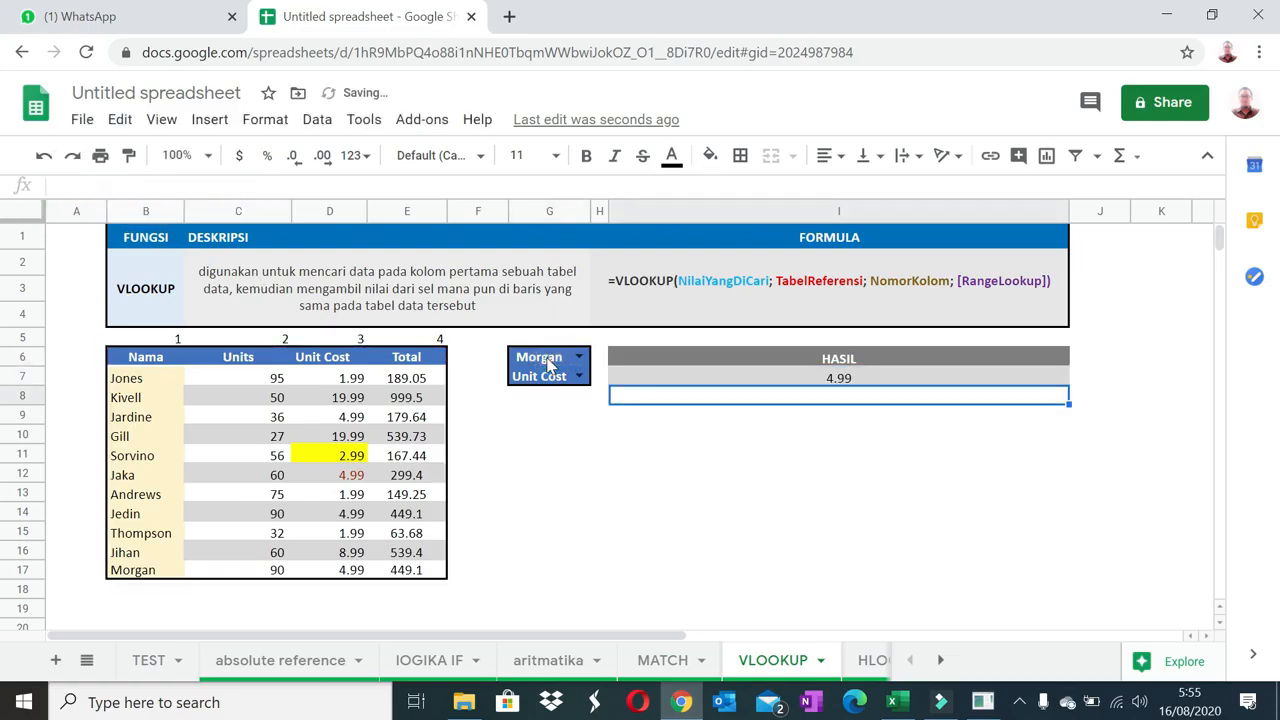
Keep the name from B17 in the G6 dropdown and examine the Unit Cost values in D7:D17.
click(832, 382)
click(579, 358)
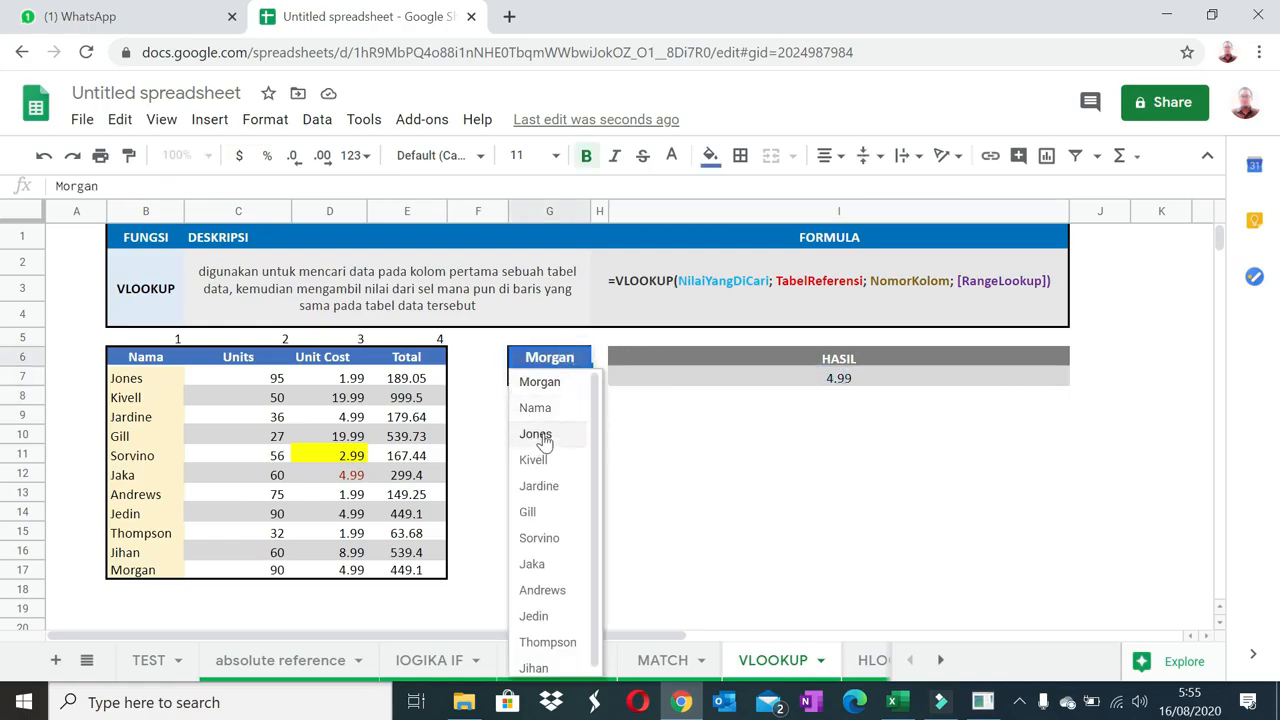
click(551, 380)
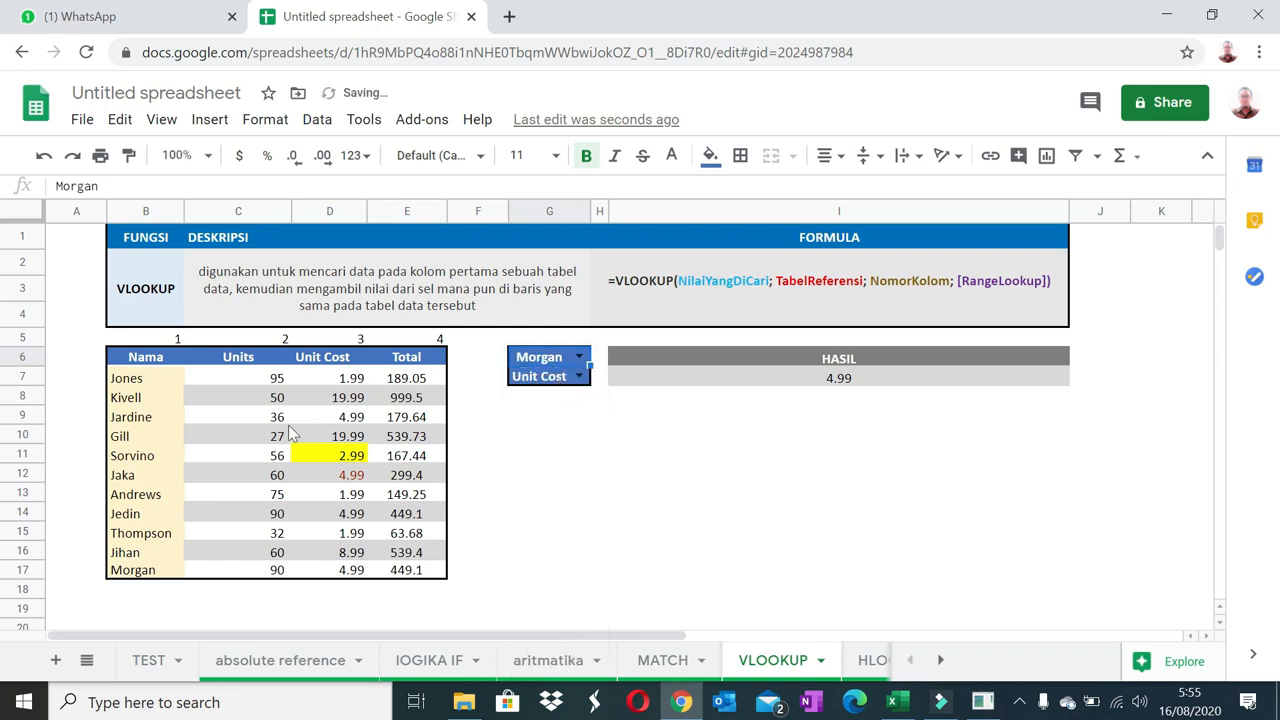
click(350, 377)
drag(353, 427, 356, 568)
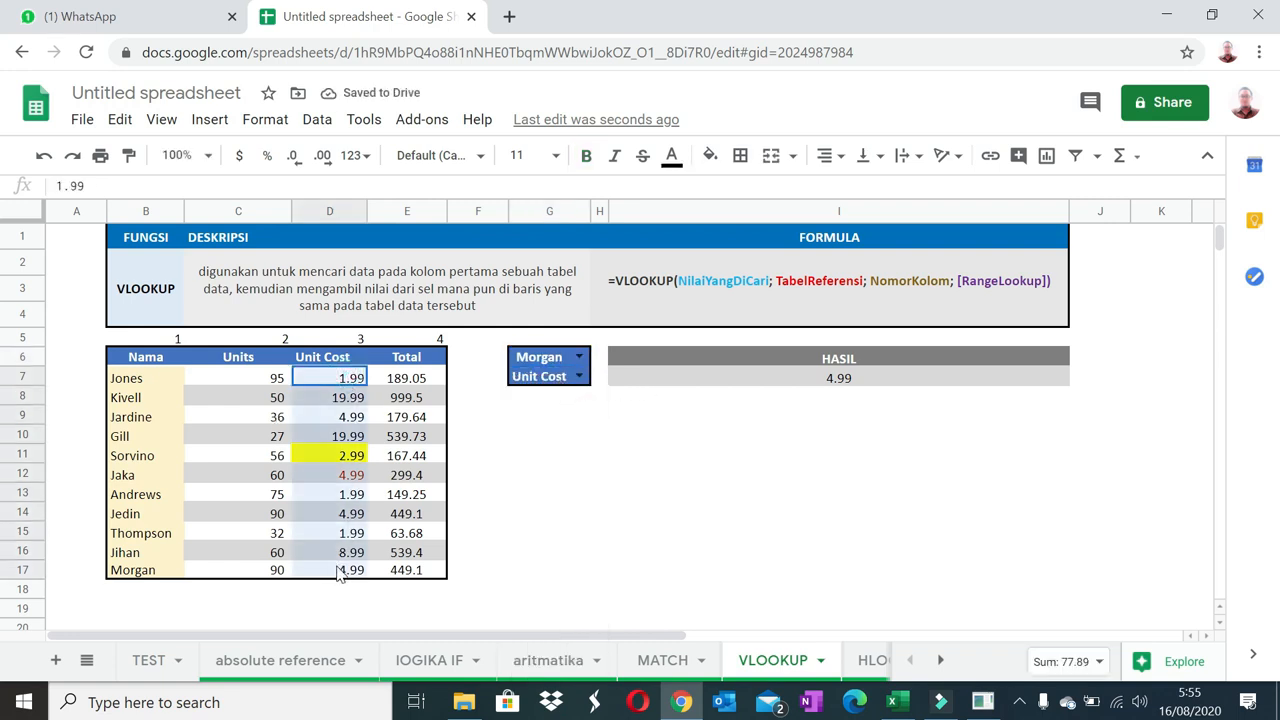
Test the lookup by choosing the name from B7 in G6, comparing it with D7, and switching G6 to the name from B8.
click(577, 362)
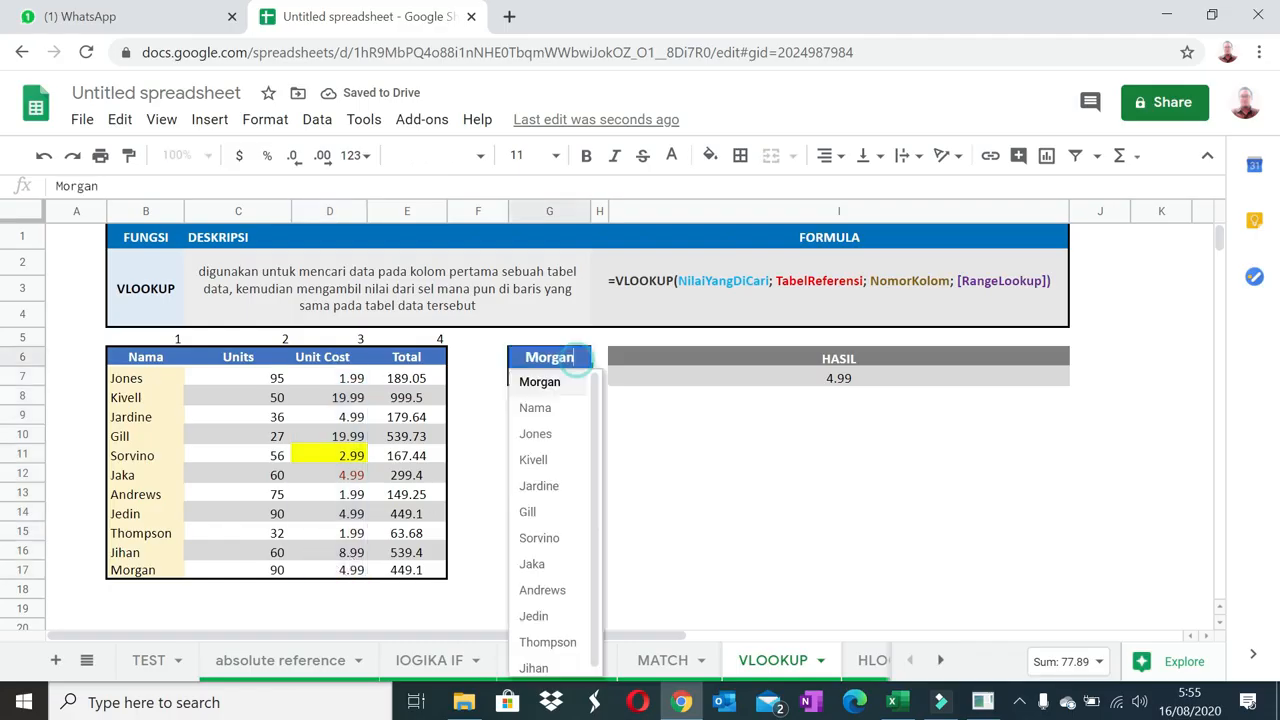
click(565, 436)
click(343, 376)
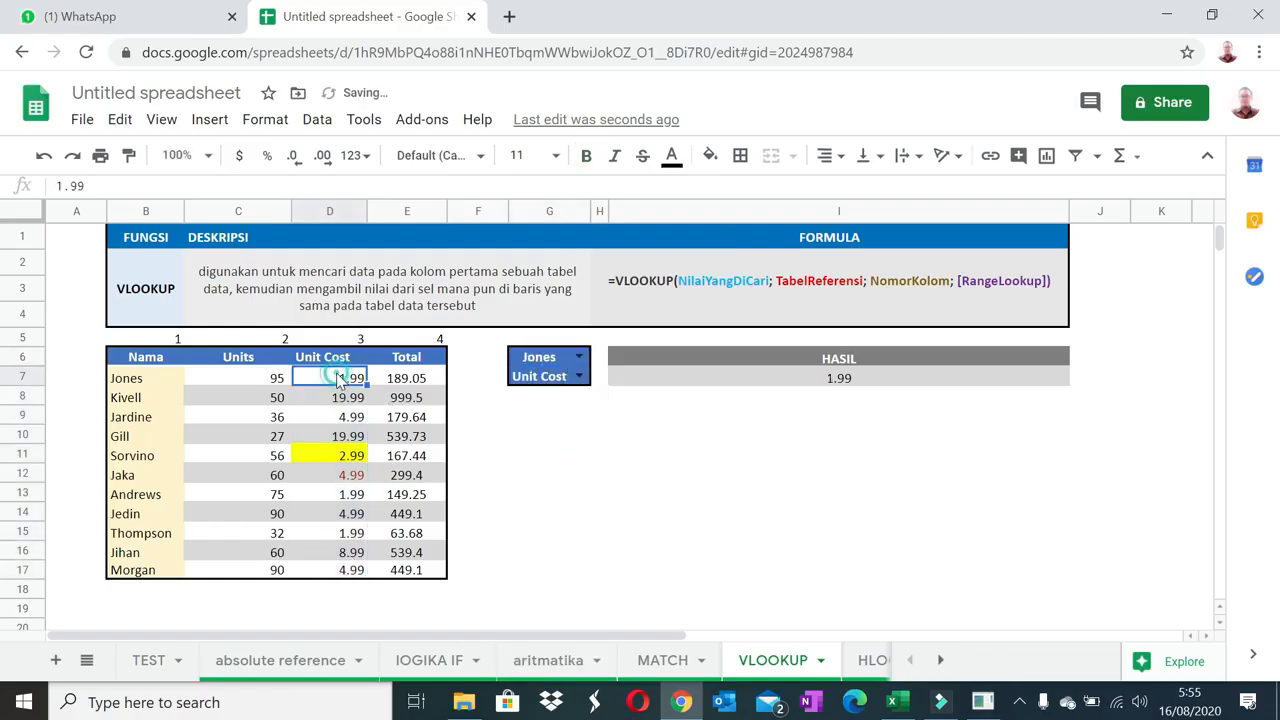
click(349, 397)
click(578, 357)
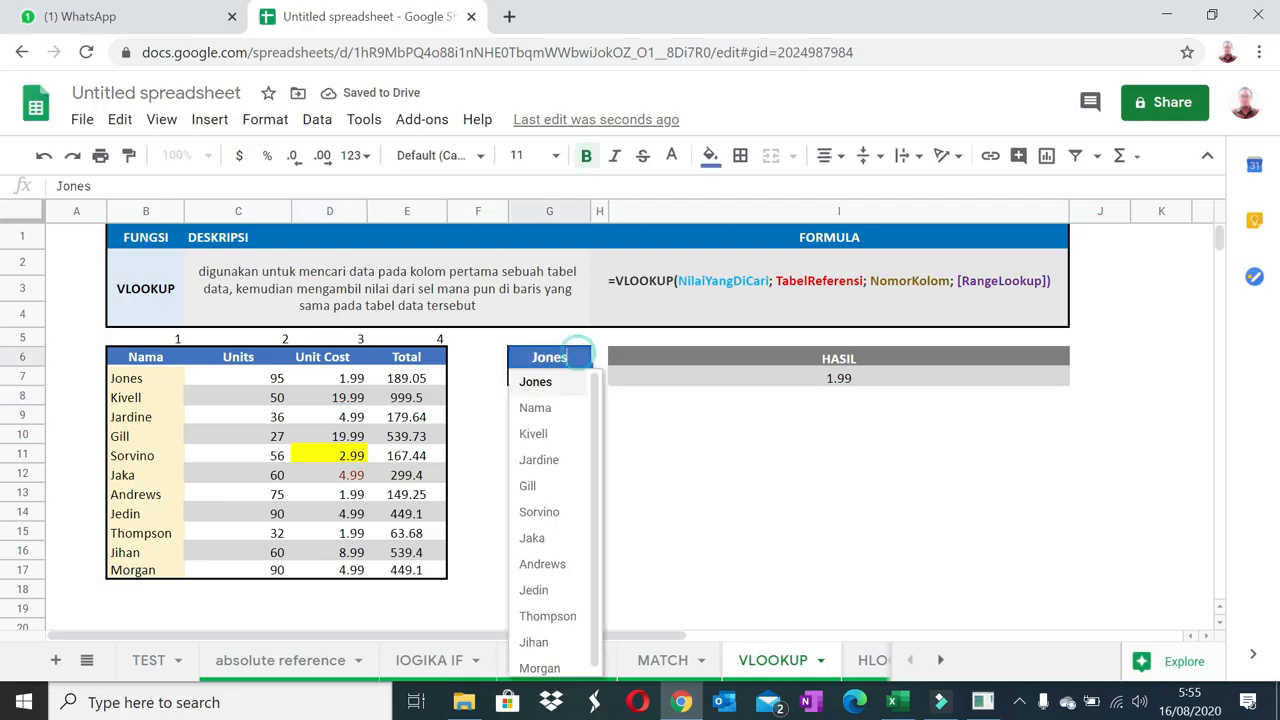
click(551, 434)
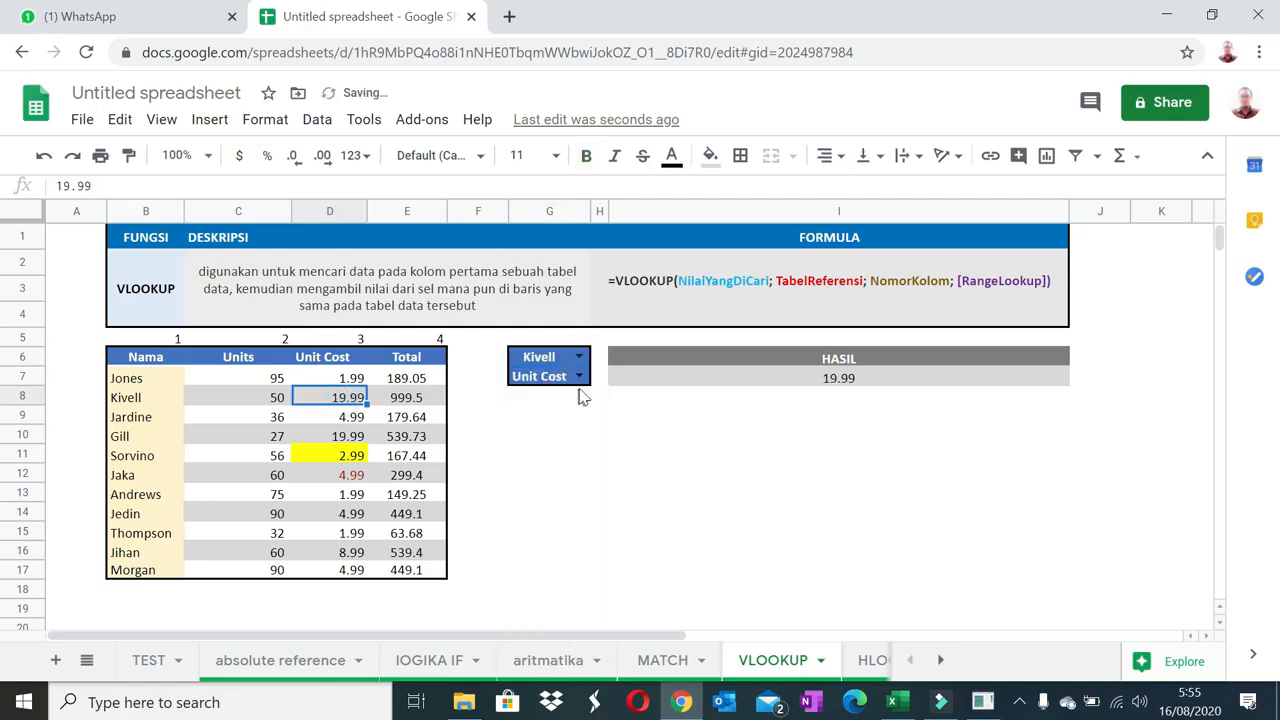
Choose Total in the G7 dropdown and inspect the fixed column number in the I7 formula without editing it.
click(579, 377)
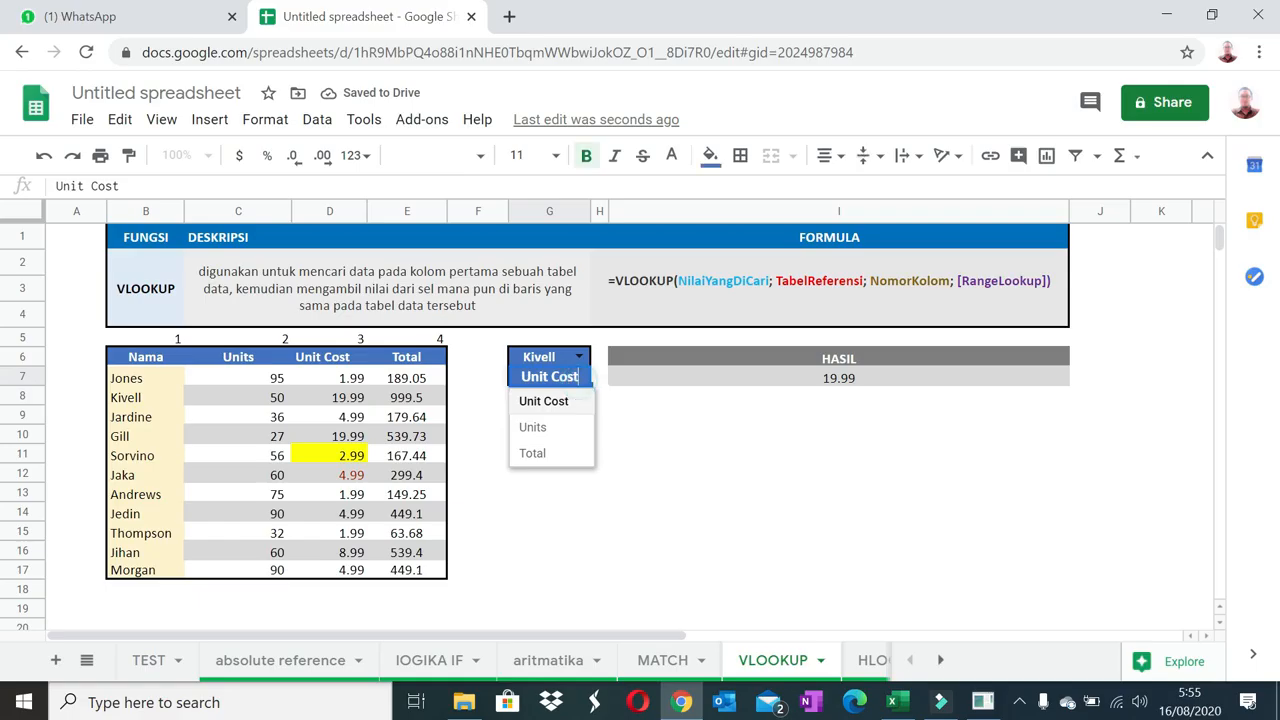
click(555, 452)
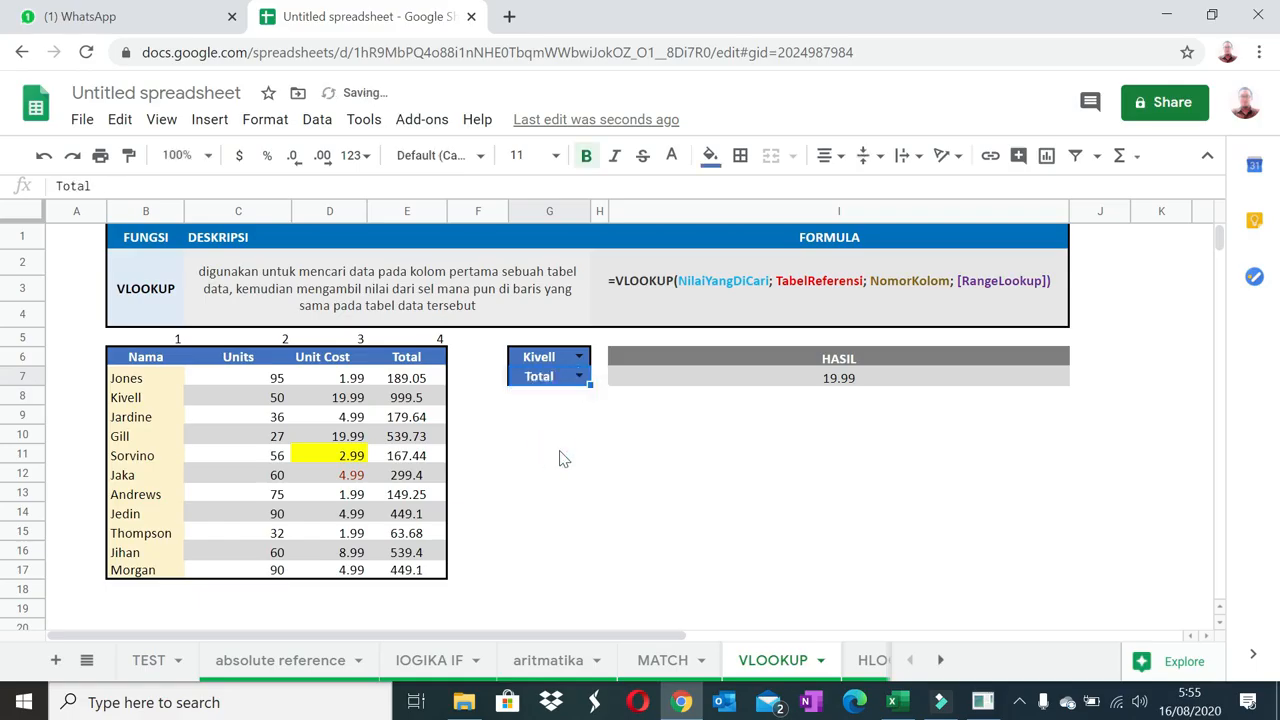
click(810, 385)
click(196, 186)
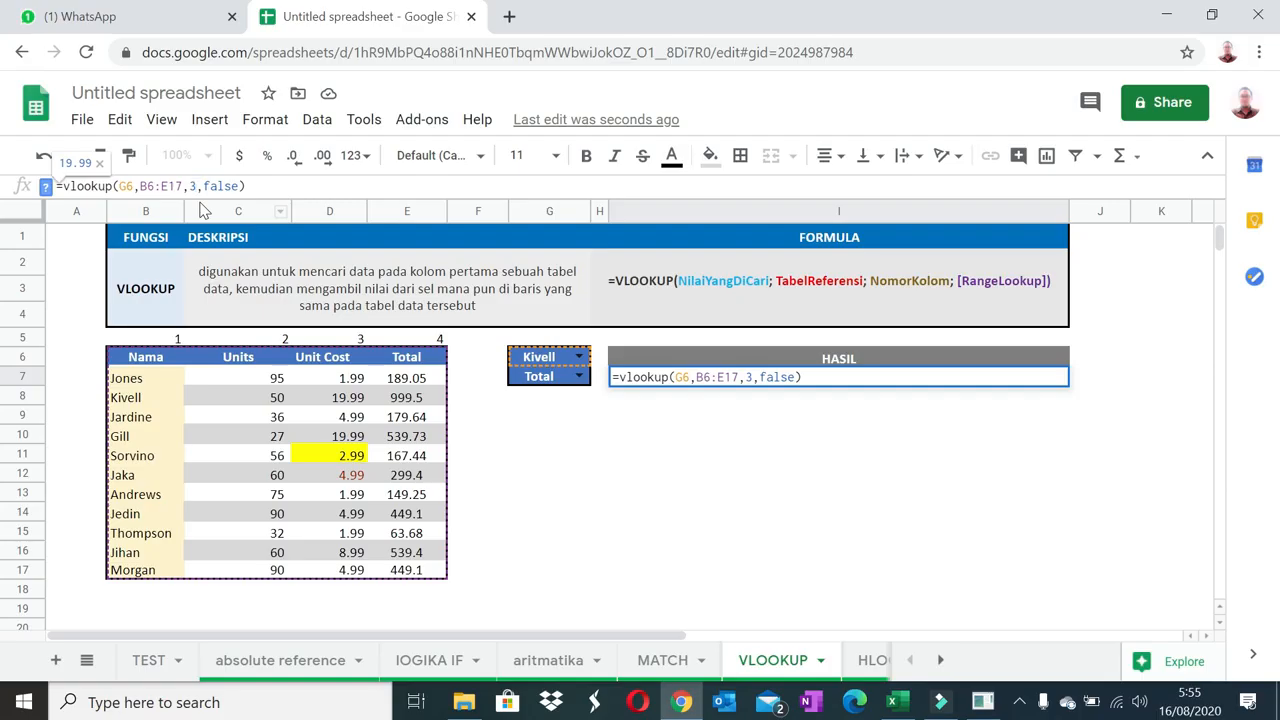
key(Escape)
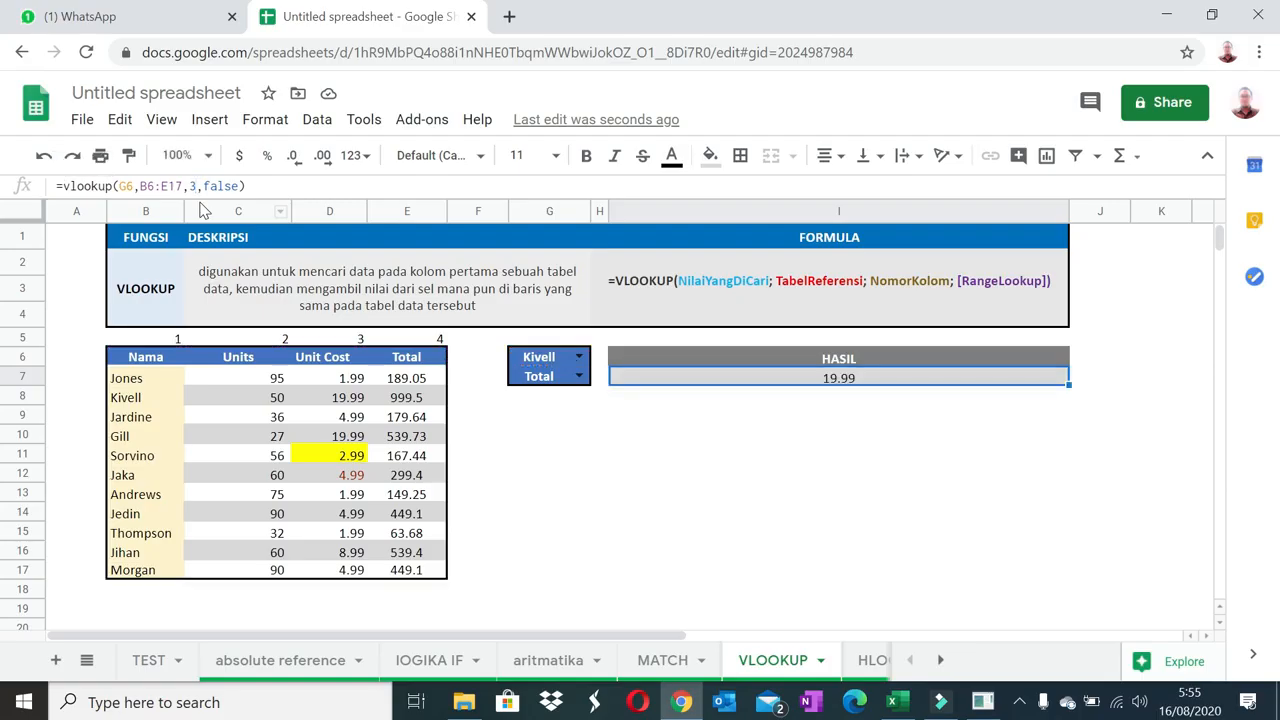
Label cell G9 as "no kolom".
click(670, 418)
click(537, 420)
text(n)
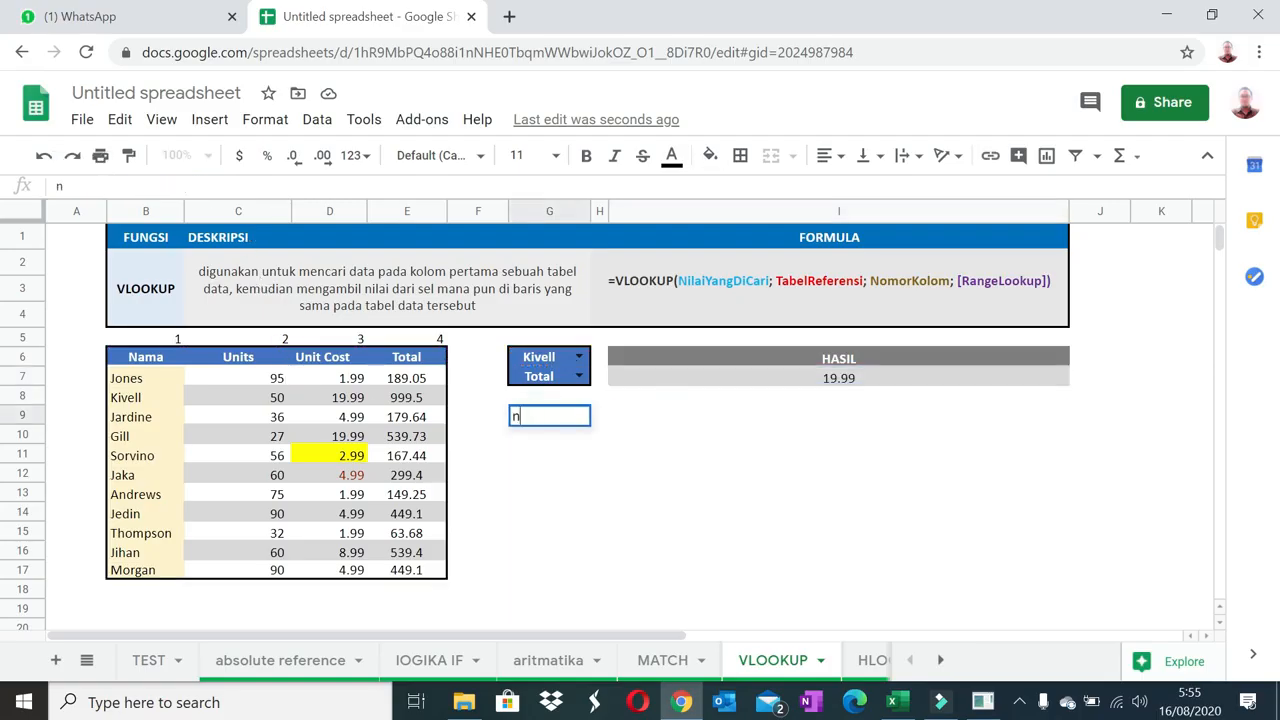
text(o kolom)
key(Tab)
Enter =match(G7,B6:E6,0) in I9 to find the chosen heading's column number.
text(=match()
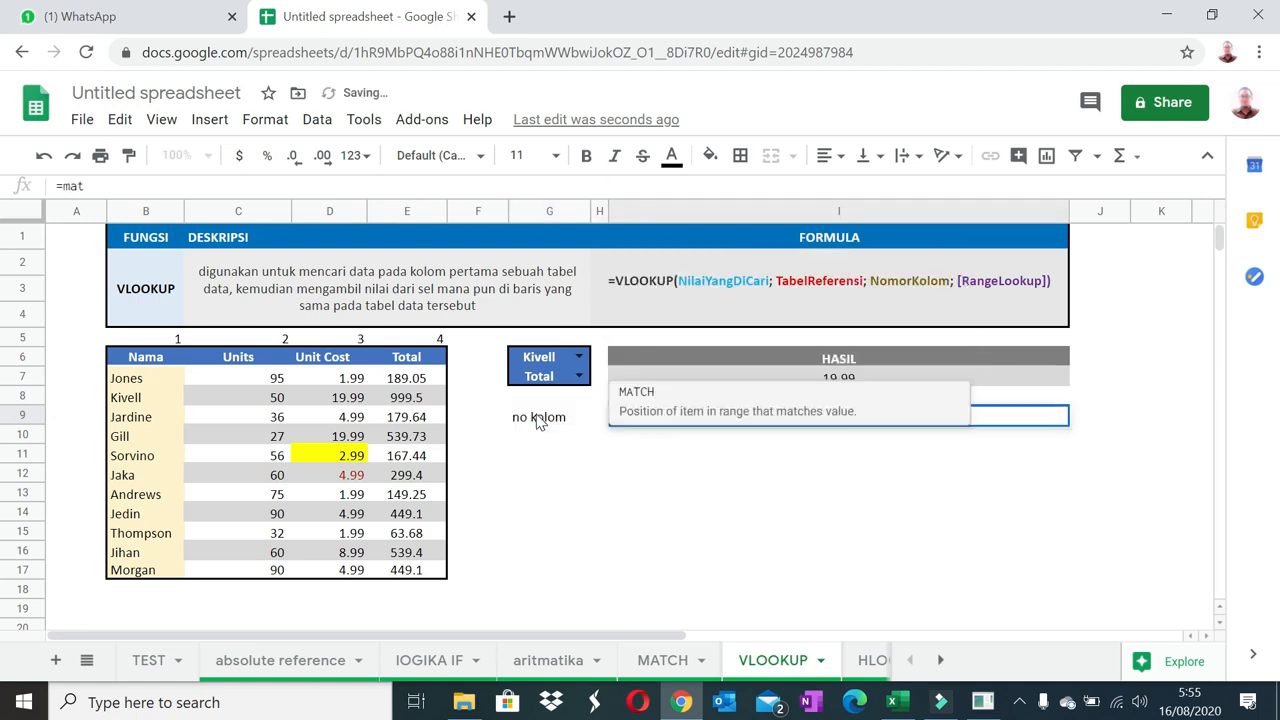
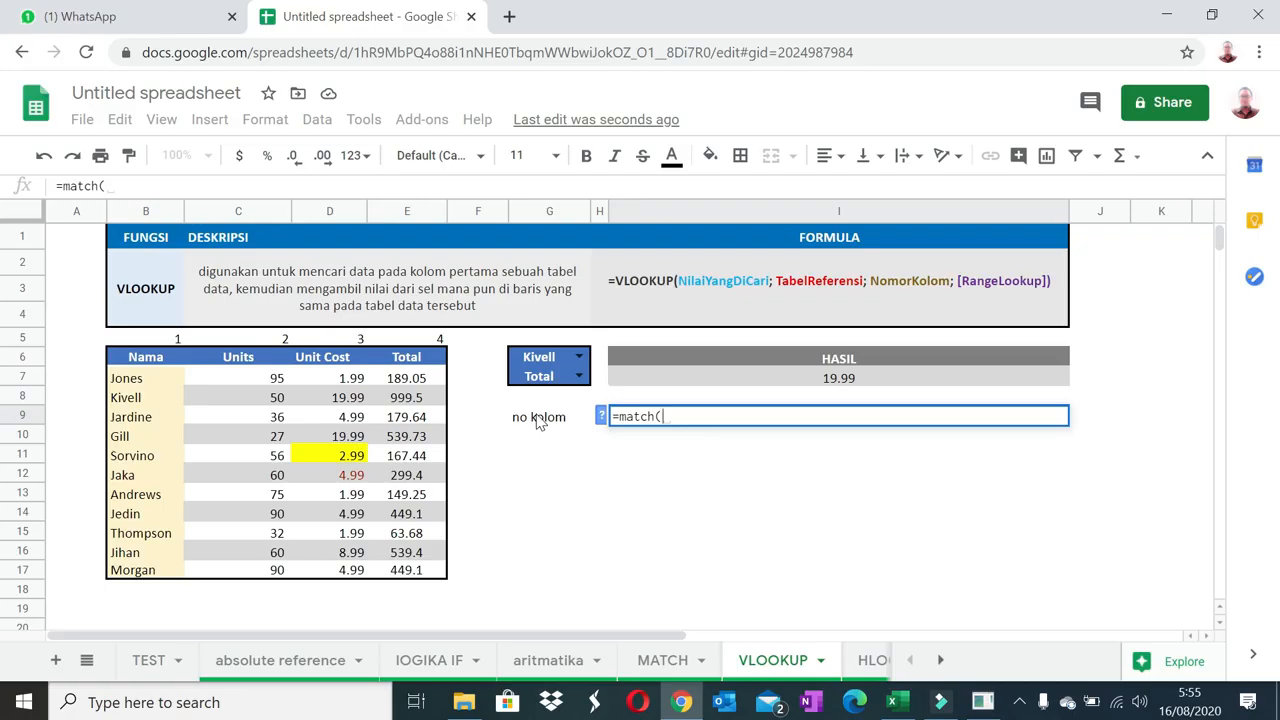
click(538, 376)
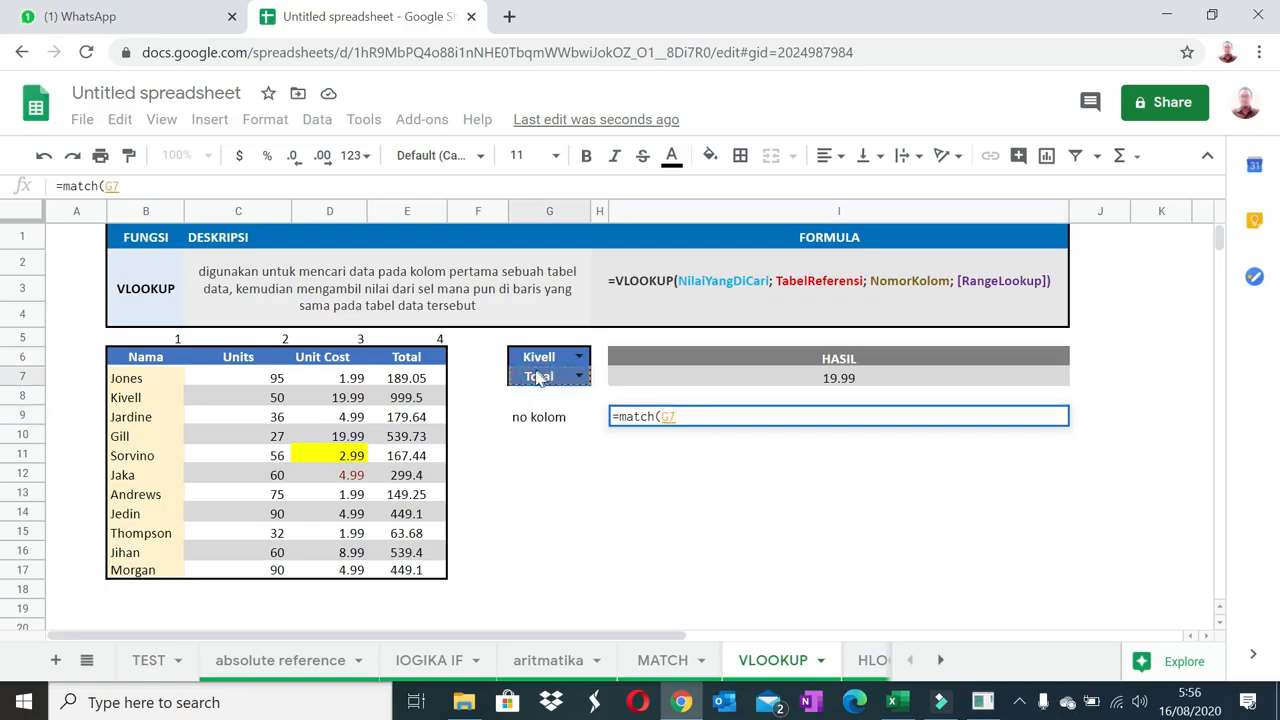
text(,)
drag(147, 364, 425, 364)
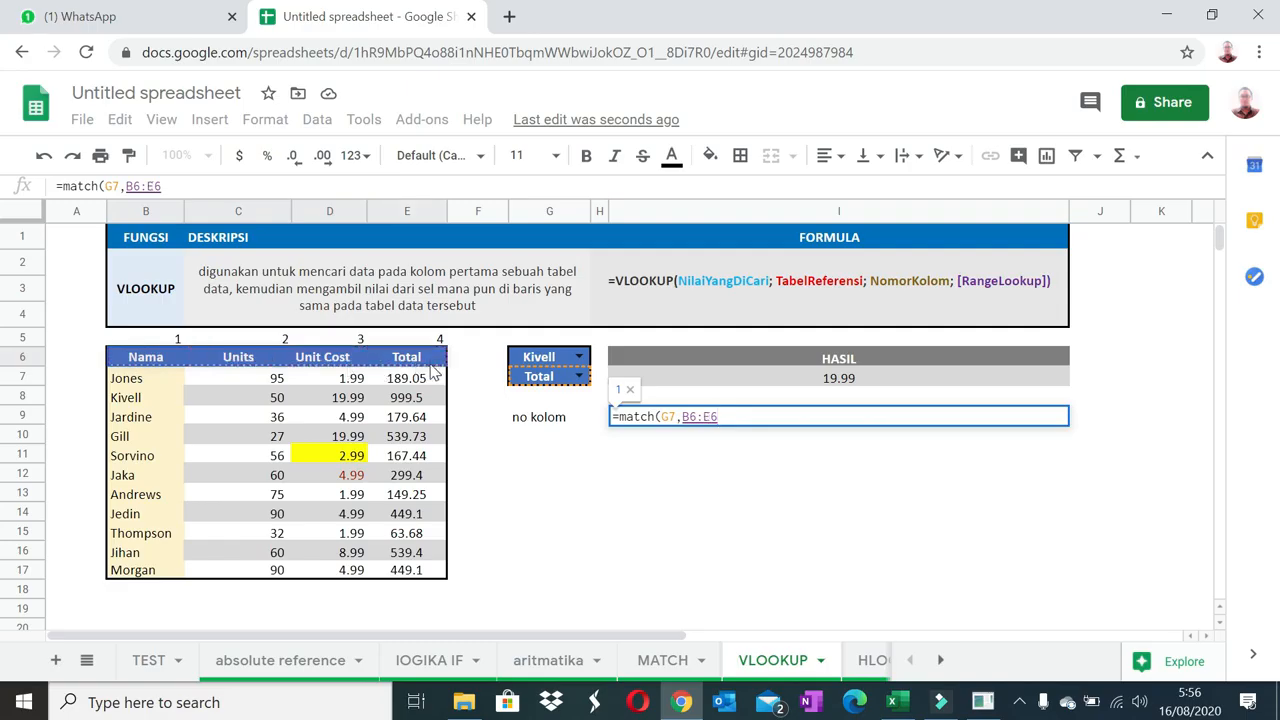
text(,0)
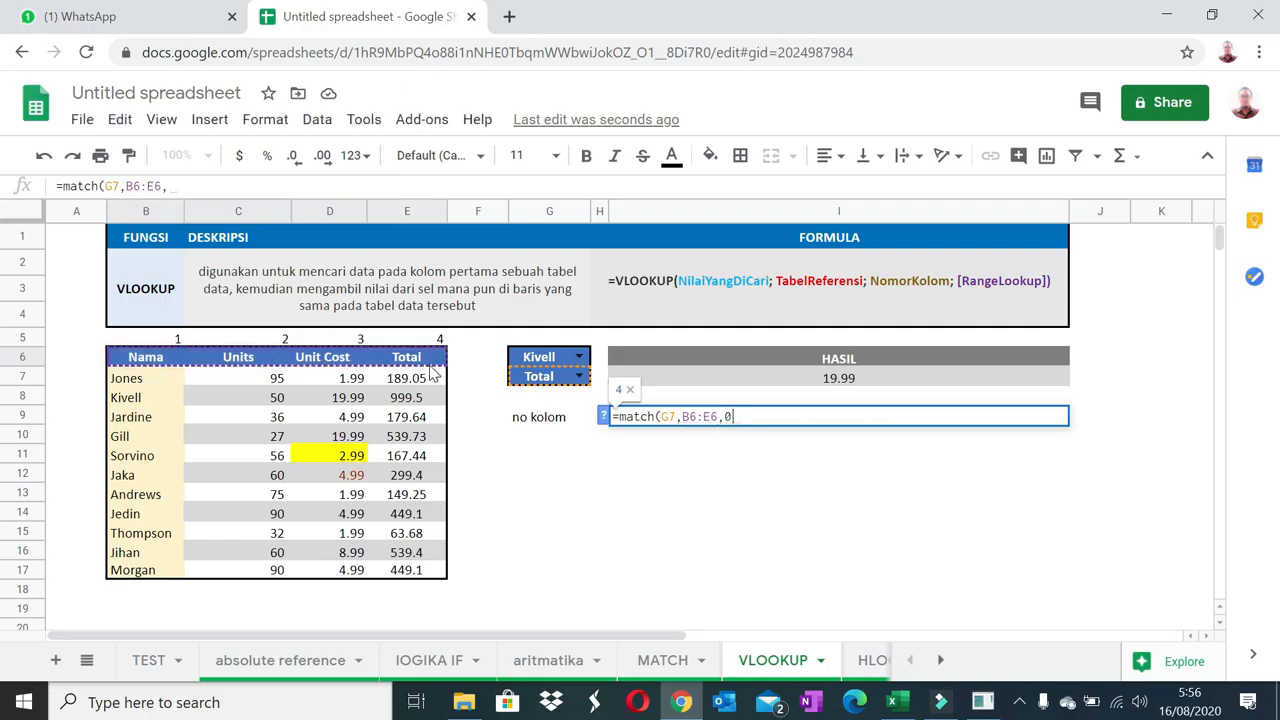
text())
key(Return)
Left-align the MATCH result in I9.
click(823, 417)
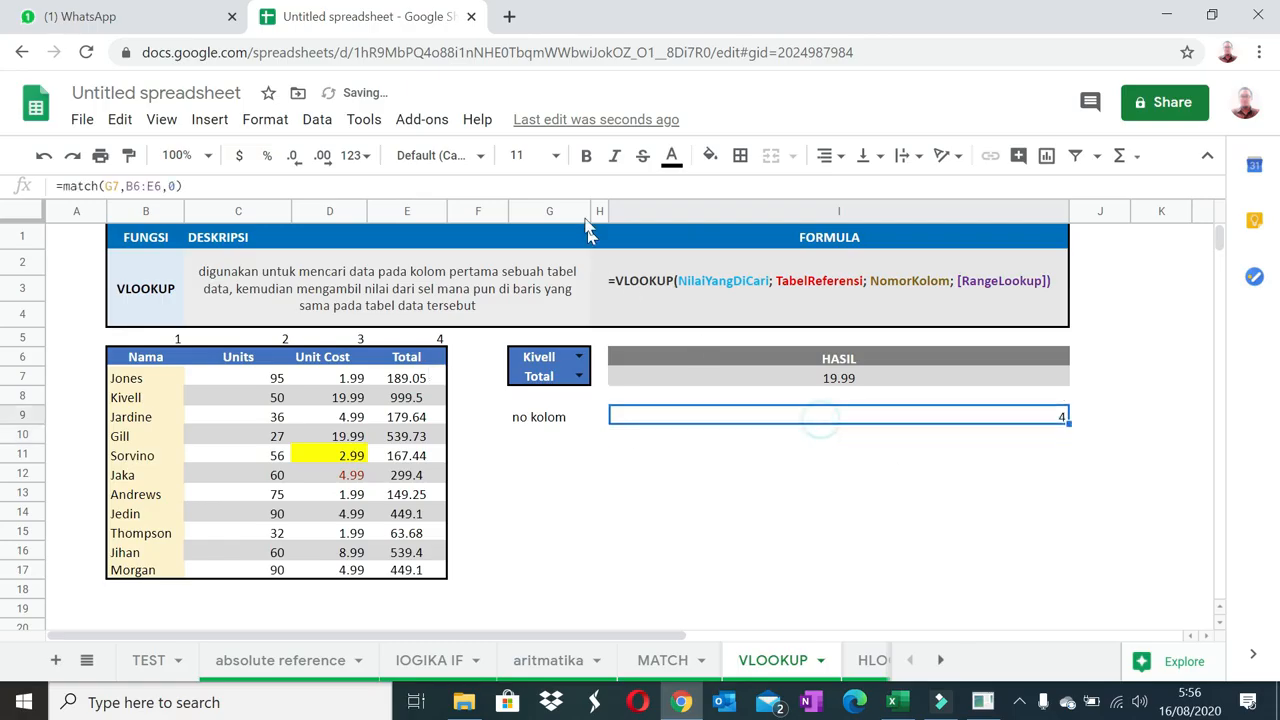
click(830, 158)
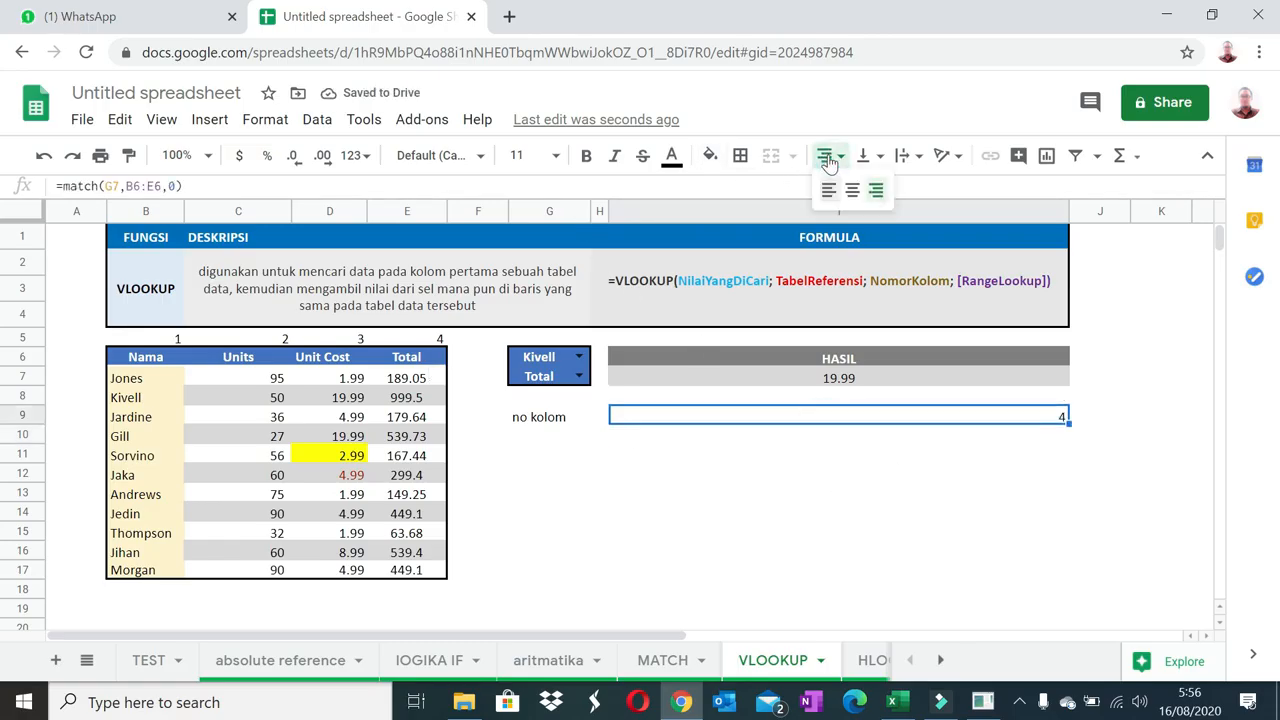
click(828, 190)
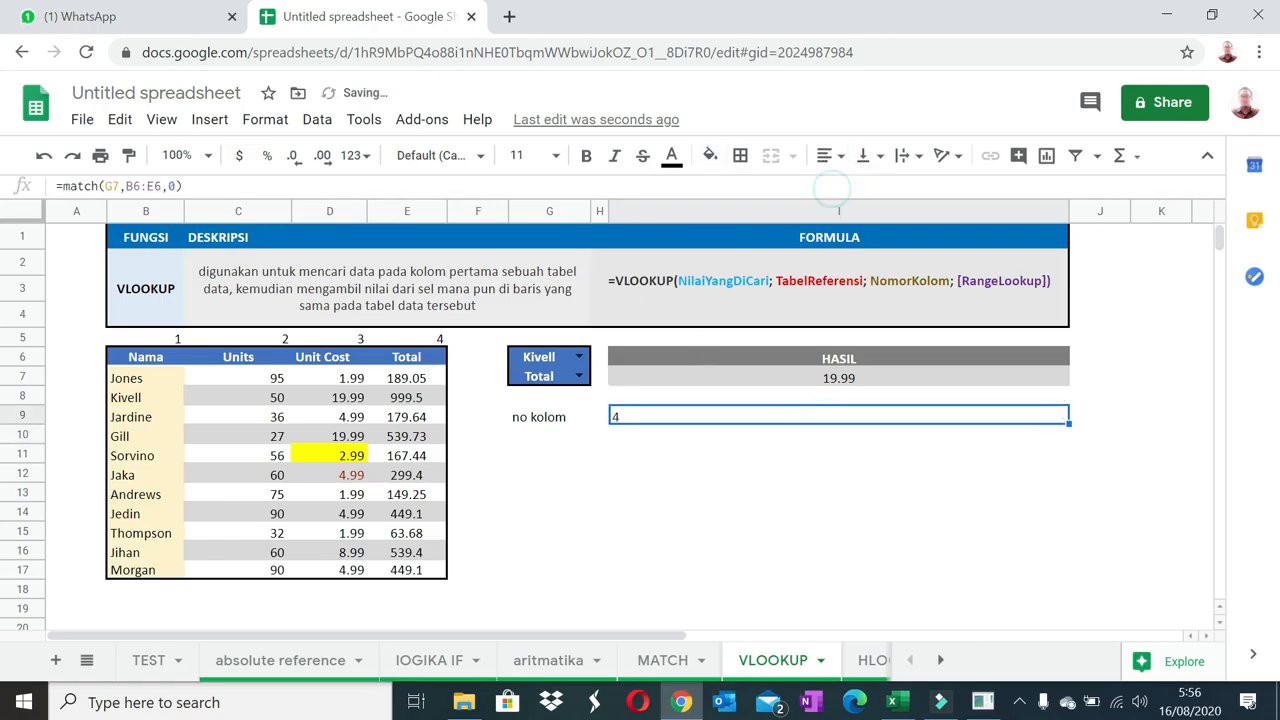
Choose Units in the G7 dropdown and check the MATCH result in I9.
click(572, 380)
click(578, 376)
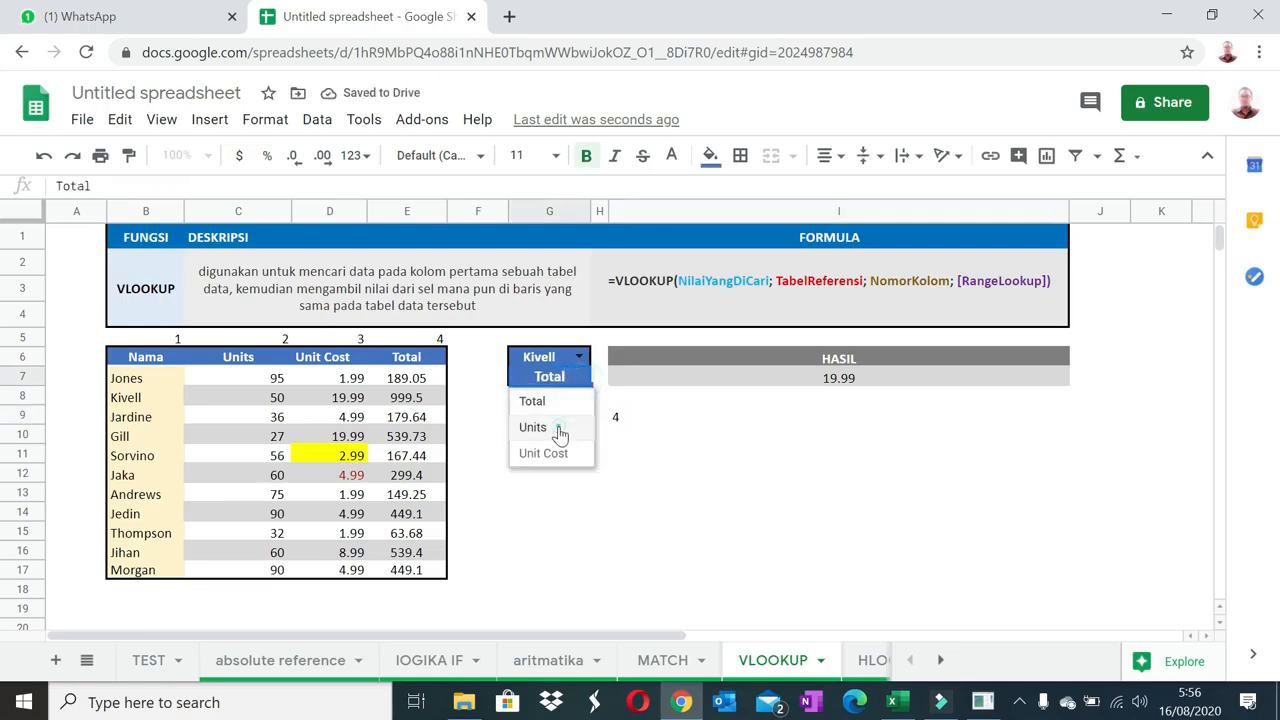
click(560, 427)
click(647, 424)
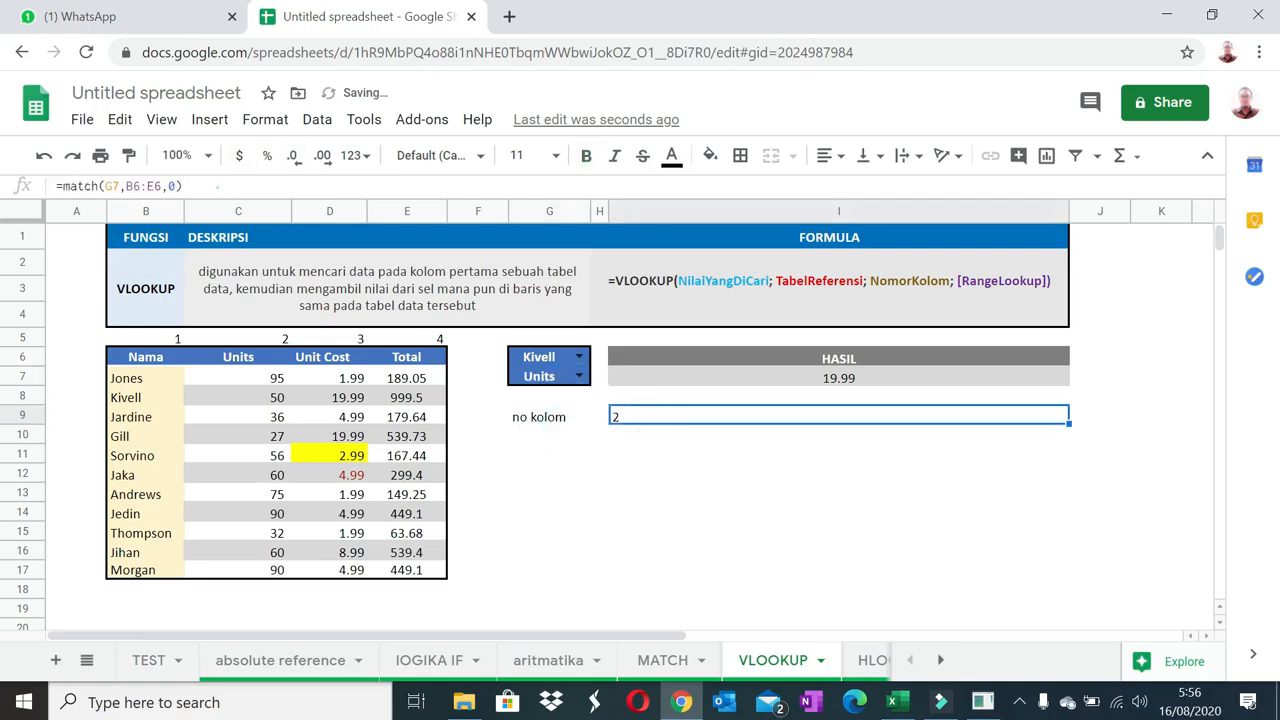
Copy match(G7,B6:E6,0) from I9 and substitute it for the column number 3 in the I7 VLOOKUP formula.
drag(181, 186, 77, 186)
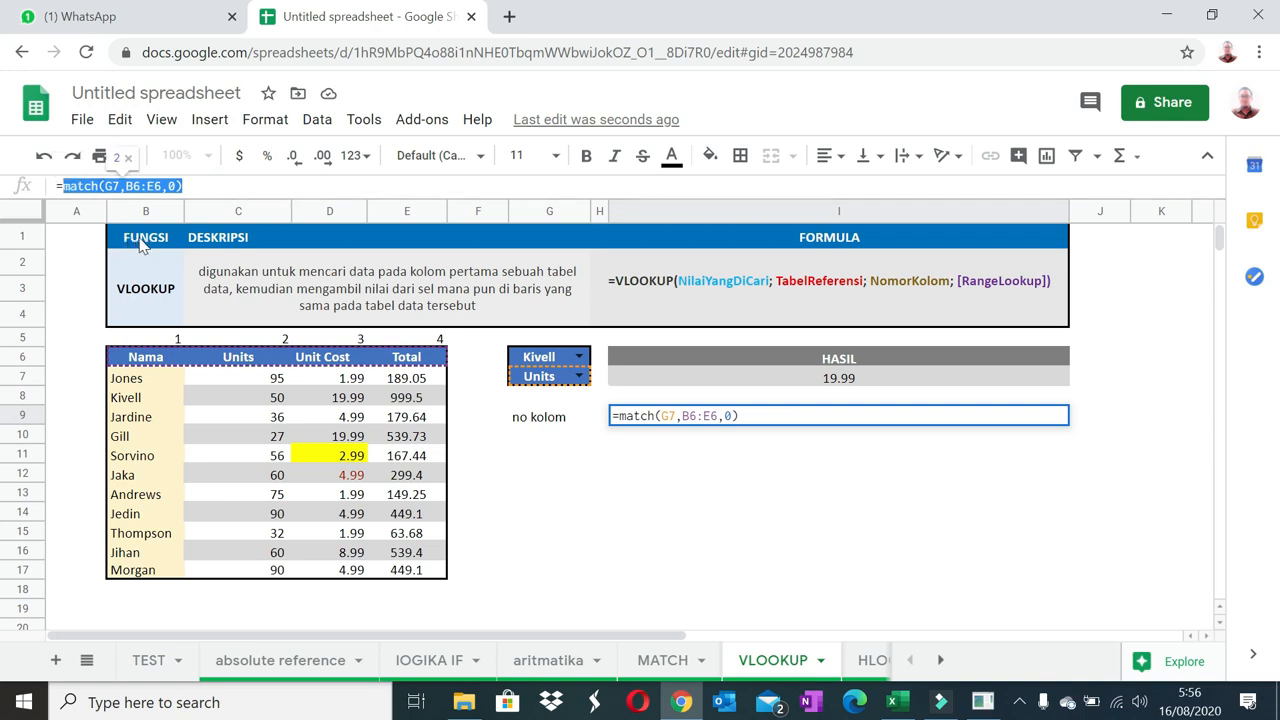
key(Escape)
click(790, 378)
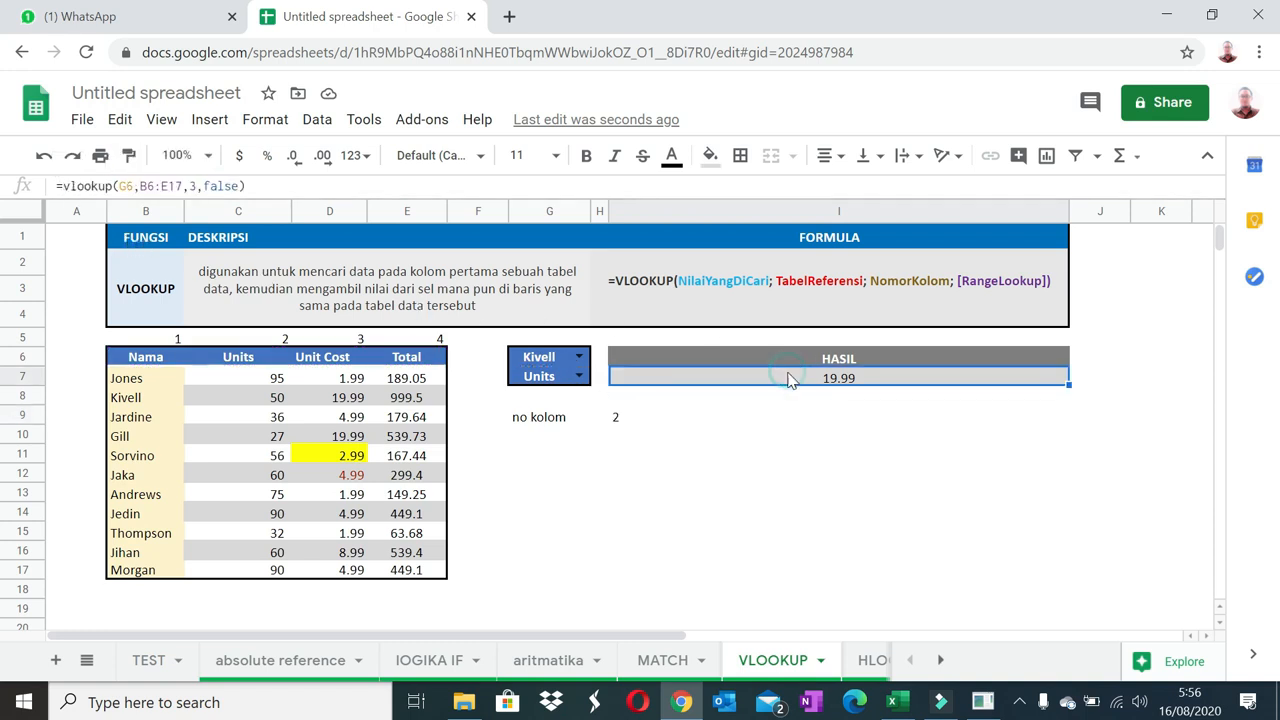
click(196, 186)
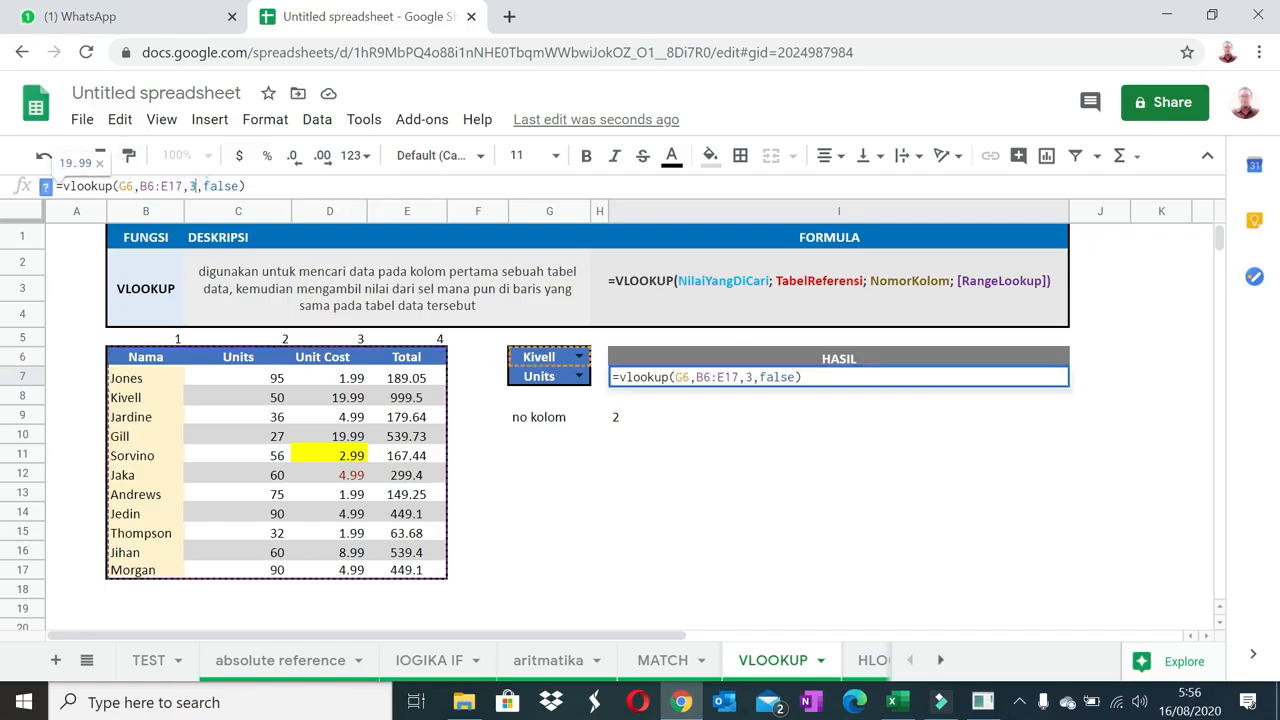
key(BackSpace)
key(ctrl+v)
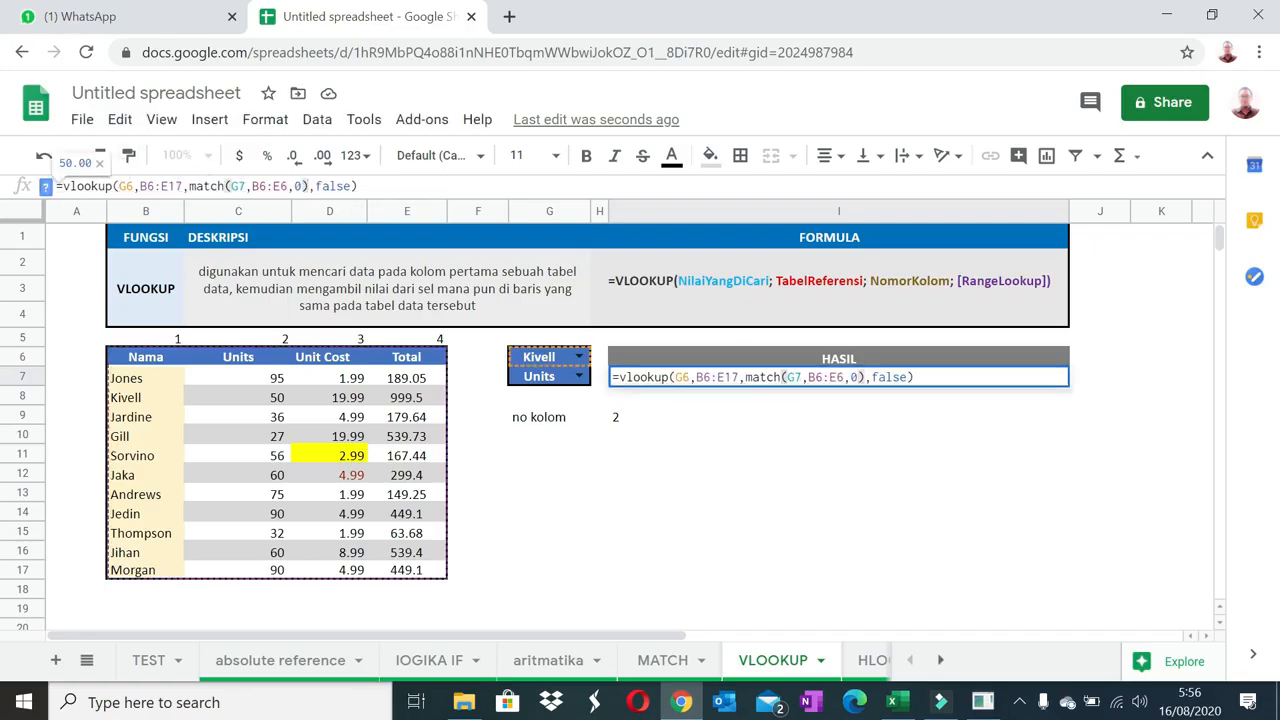
key(Return)
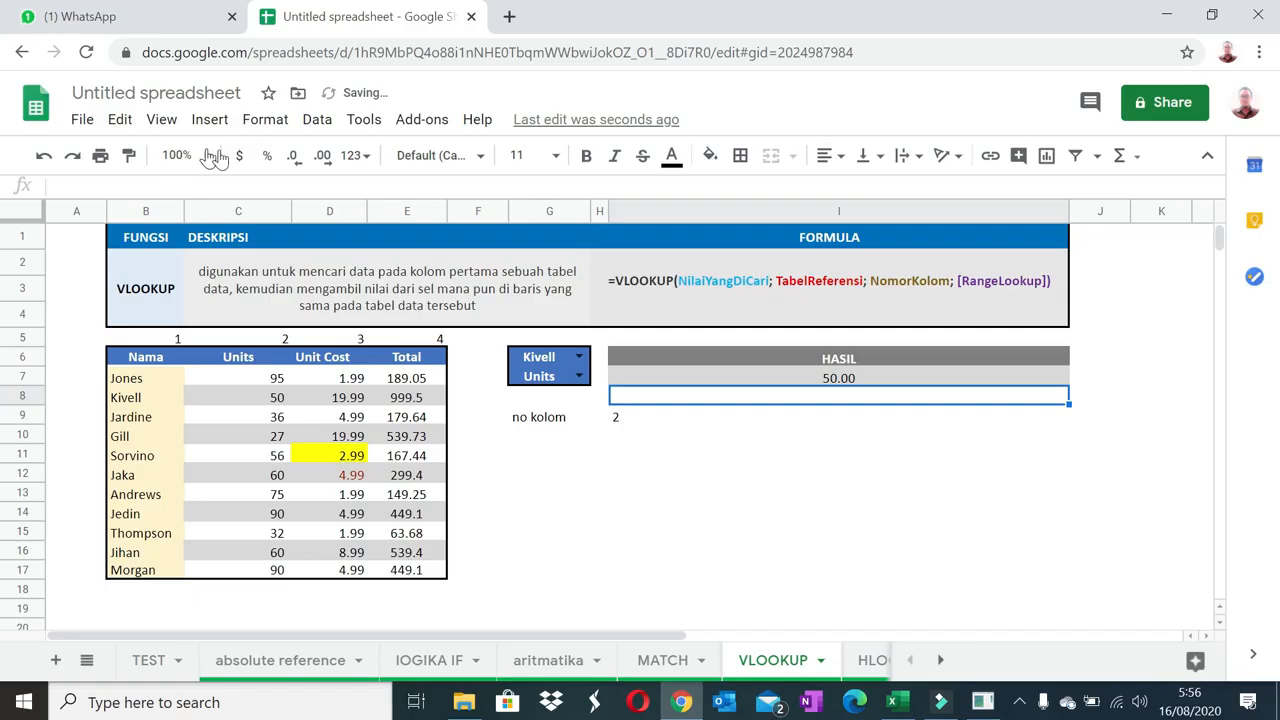
Choose Unit Cost in the G7 dropdown and the name from B11 in the G6 dropdown.
click(578, 376)
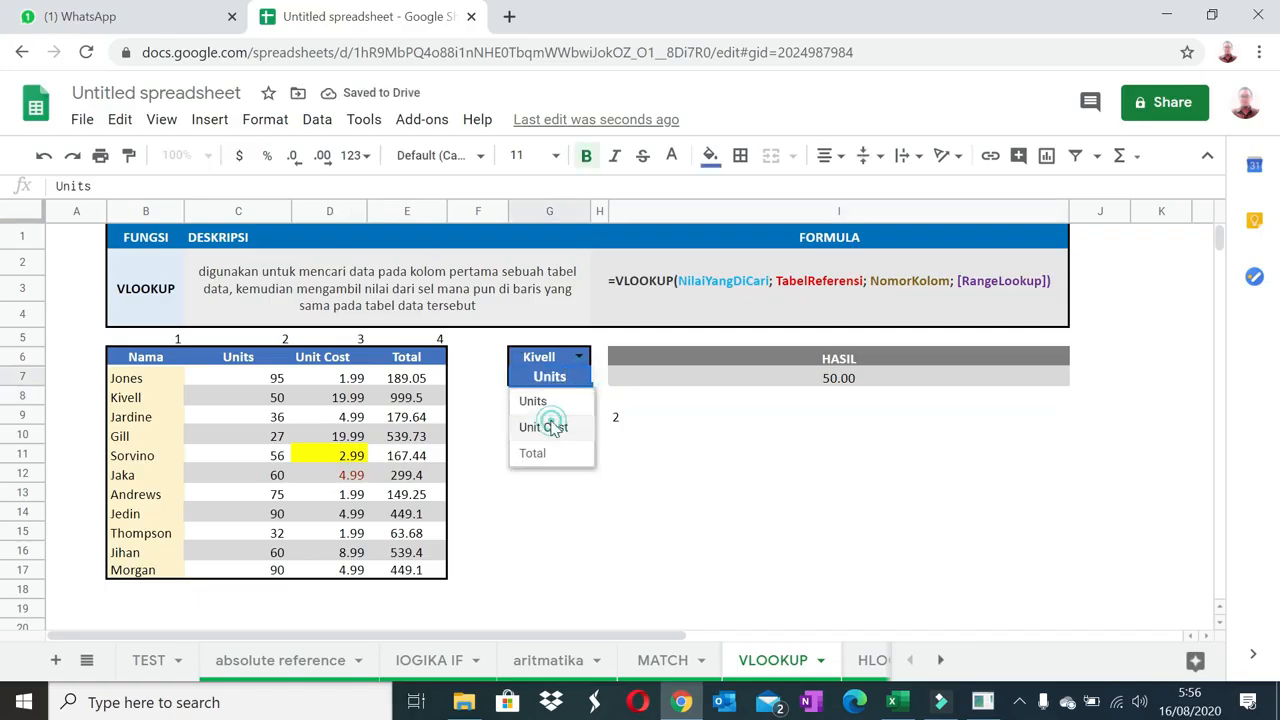
click(553, 424)
click(578, 357)
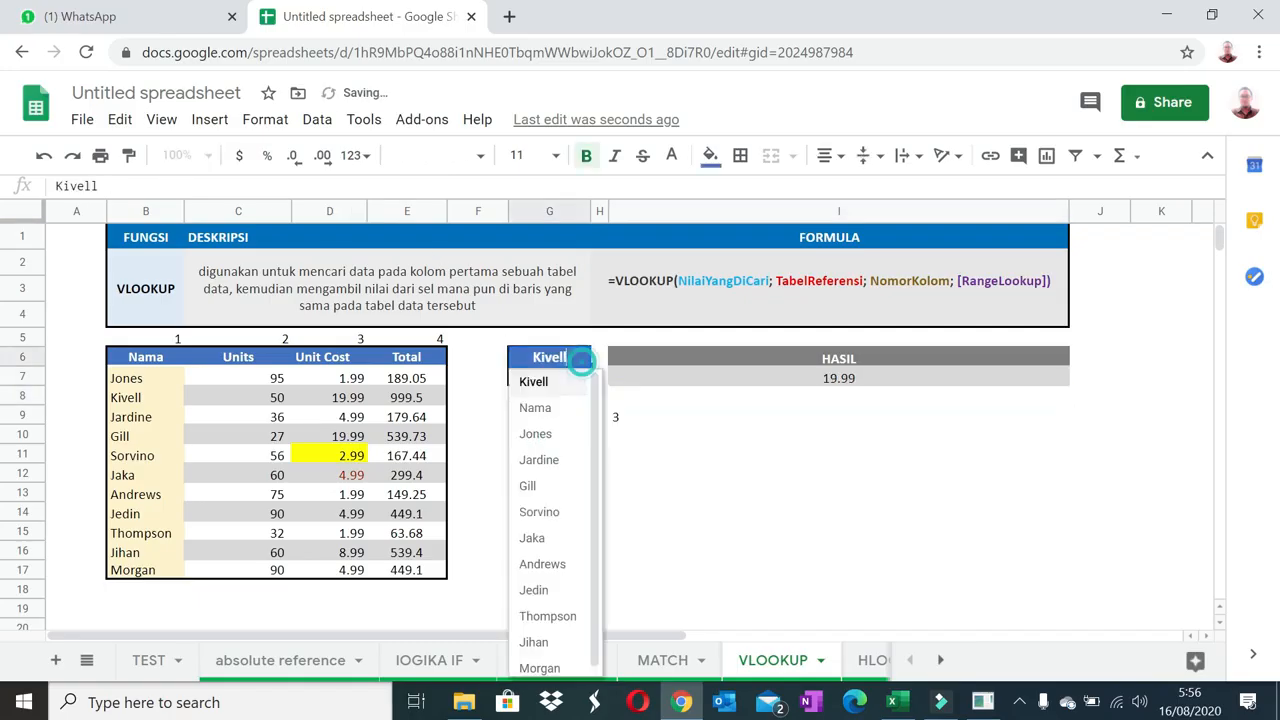
click(540, 512)
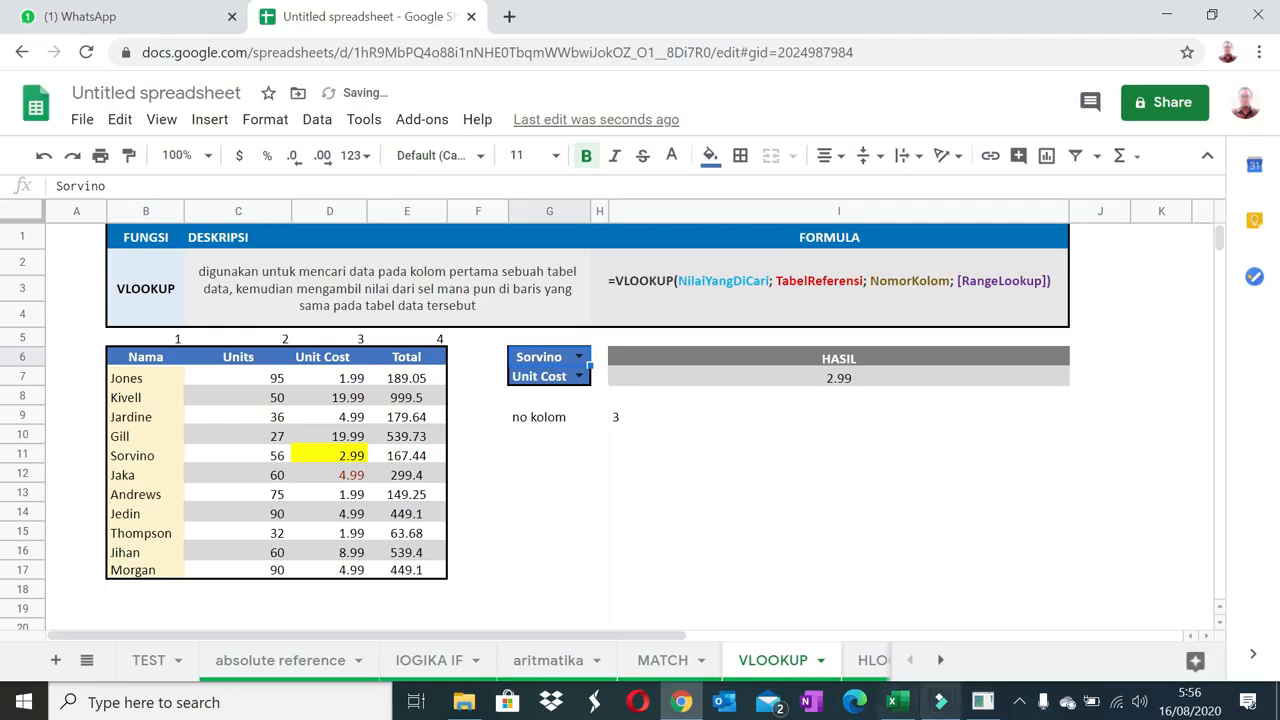
Open the HLOOKUP sheet and review the row labels in B7:B10 and the header names in B7:H7.
click(870, 660)
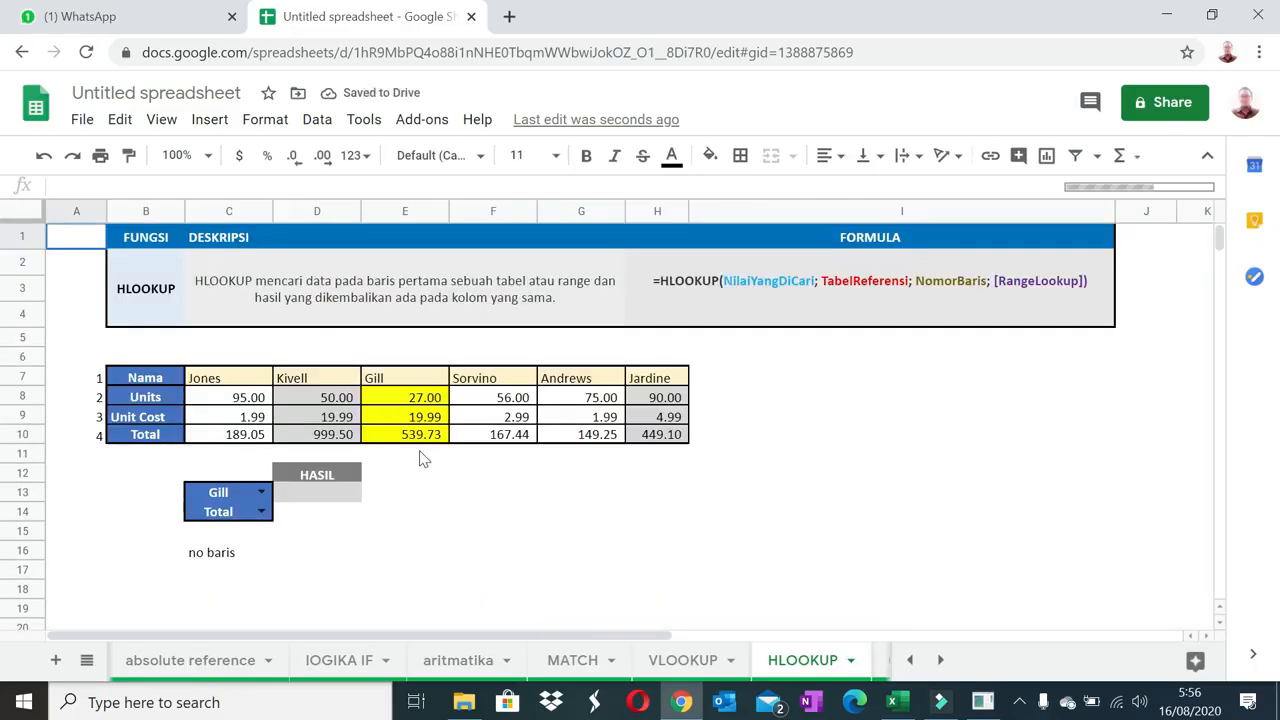
click(417, 457)
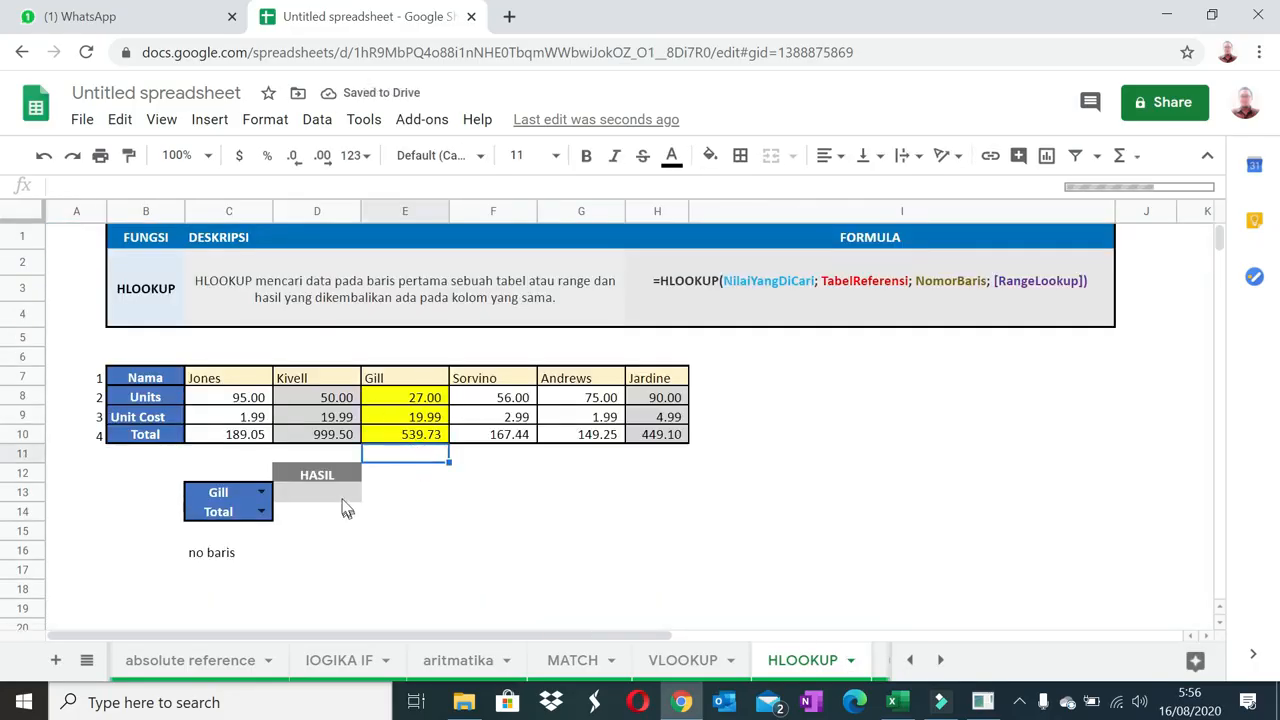
drag(135, 383, 143, 440)
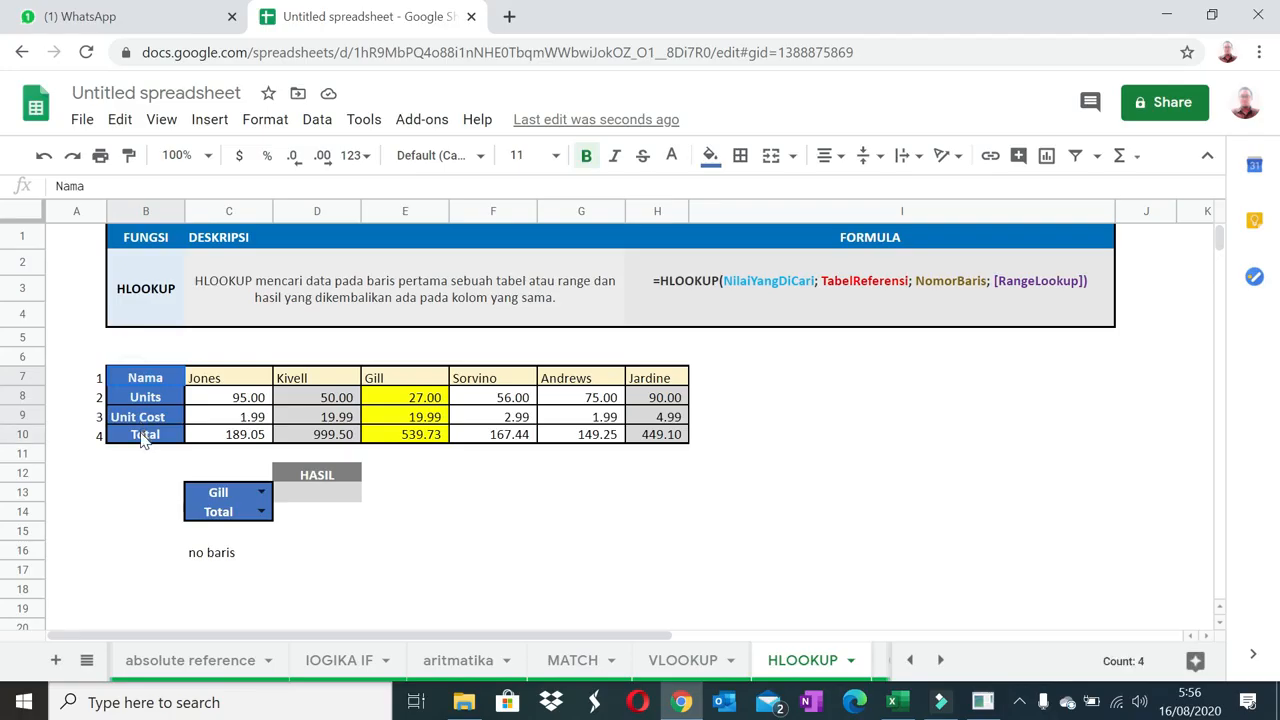
click(144, 377)
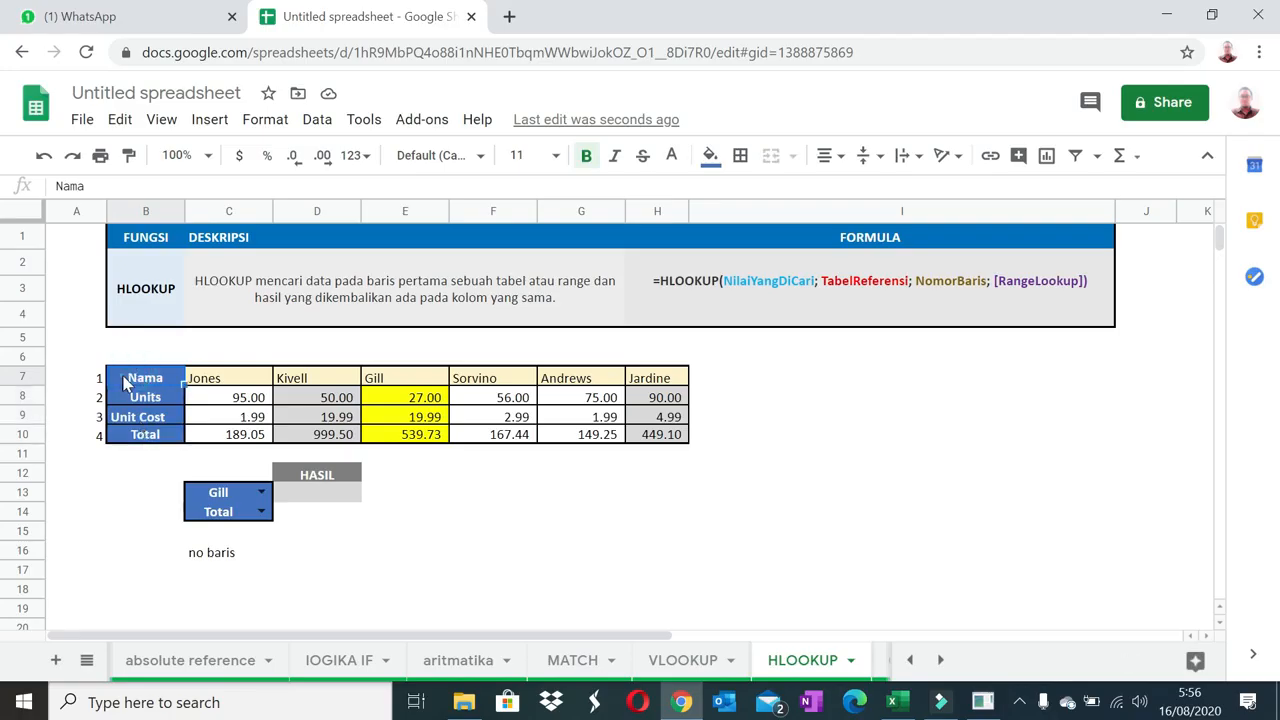
drag(123, 378, 646, 378)
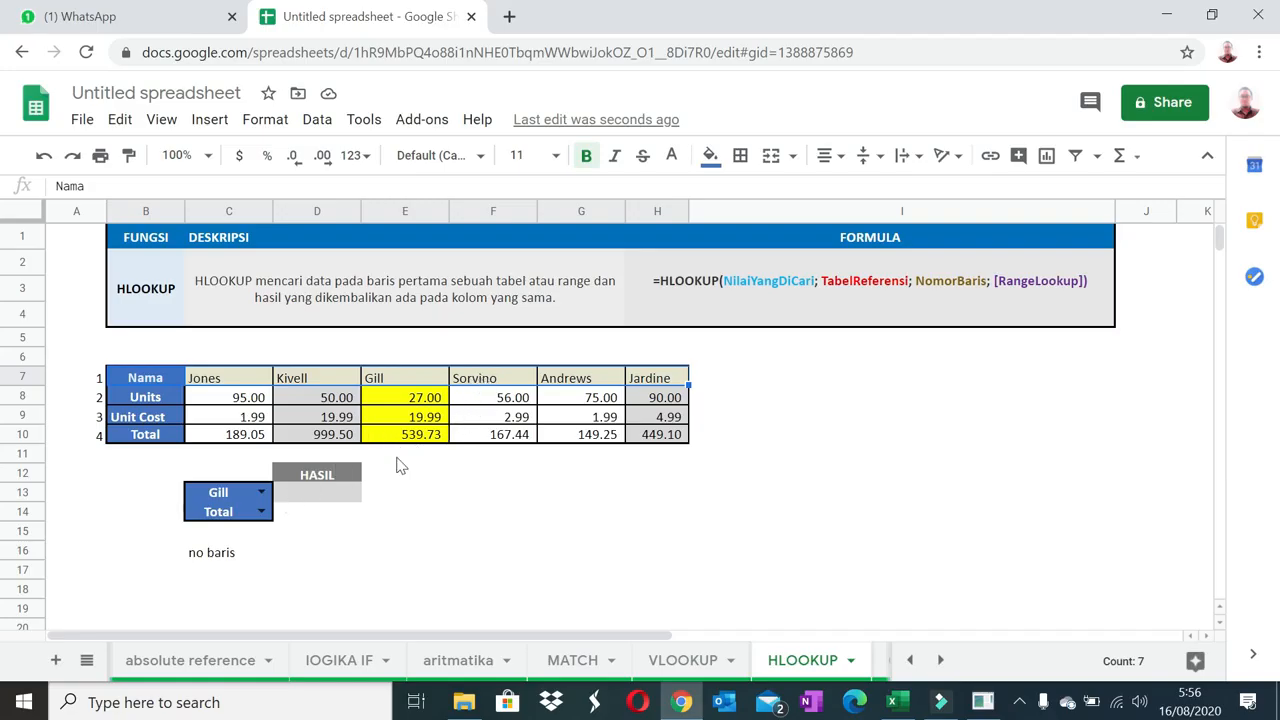
Enter an HLOOKUP formula in D13 with the name from E7 as quoted text, range B7:H10, row number 4 and false.
click(334, 492)
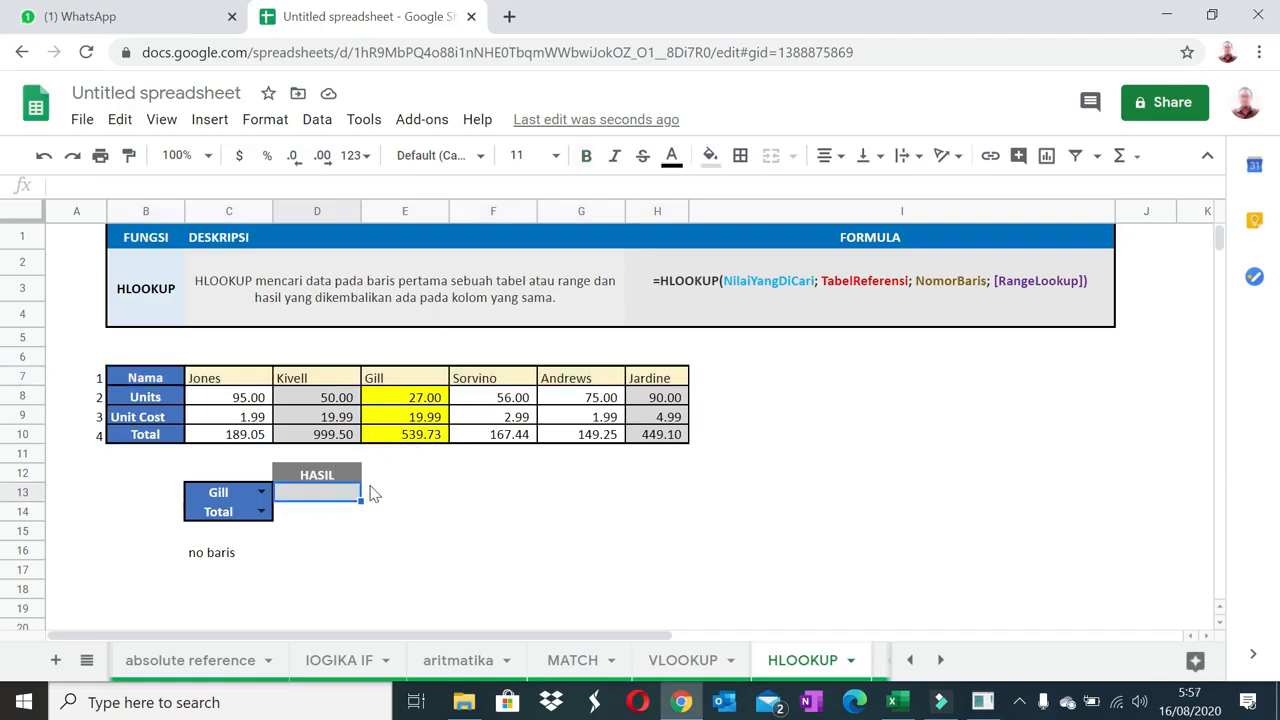
text(=)
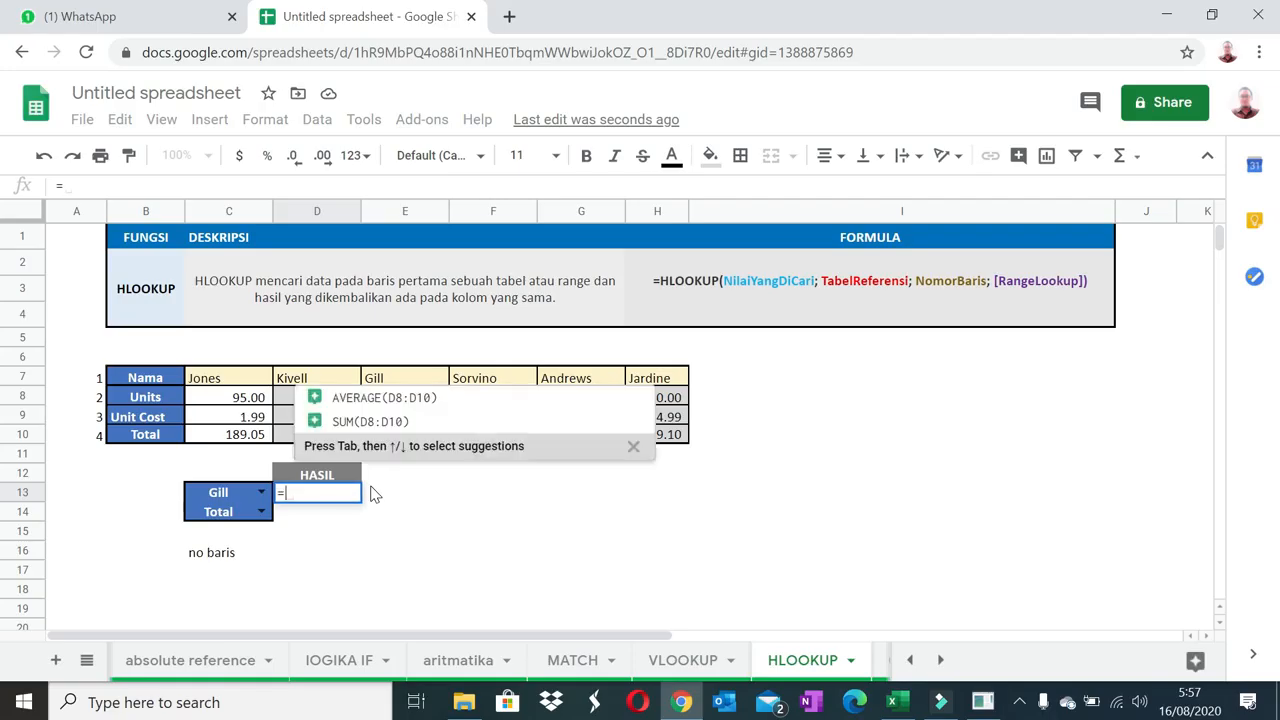
text(h1)
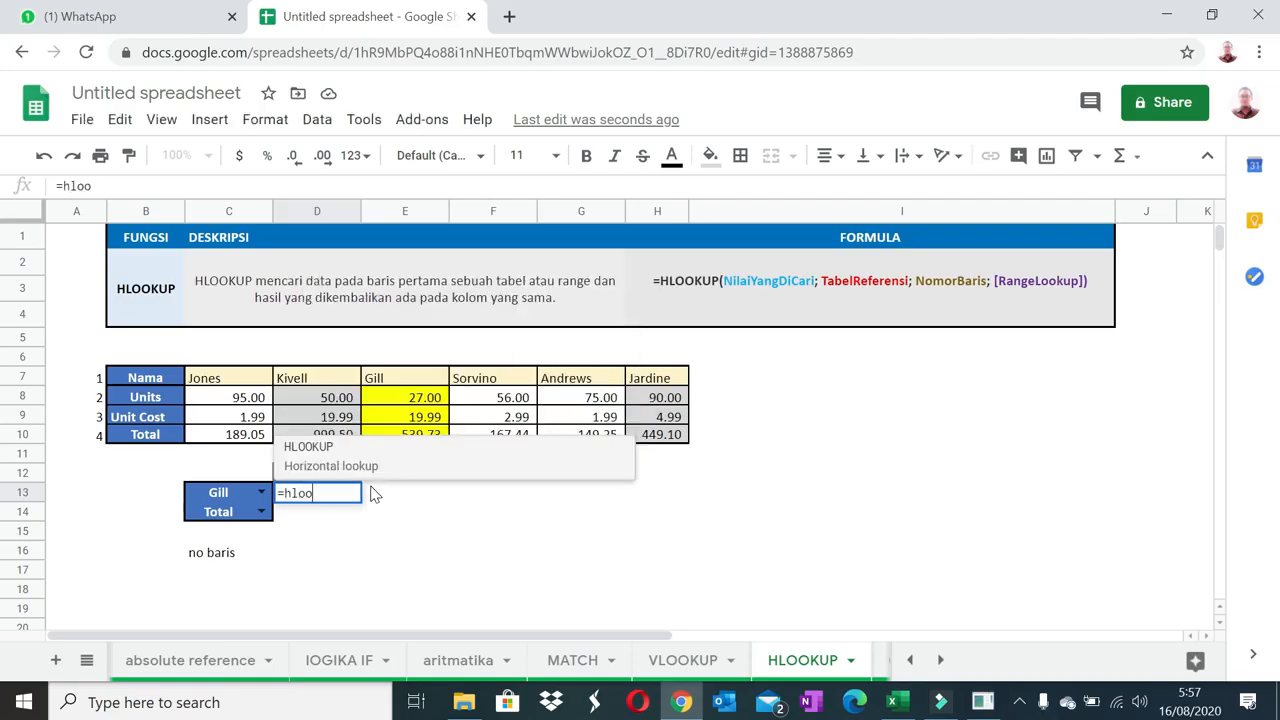
text(ookup()
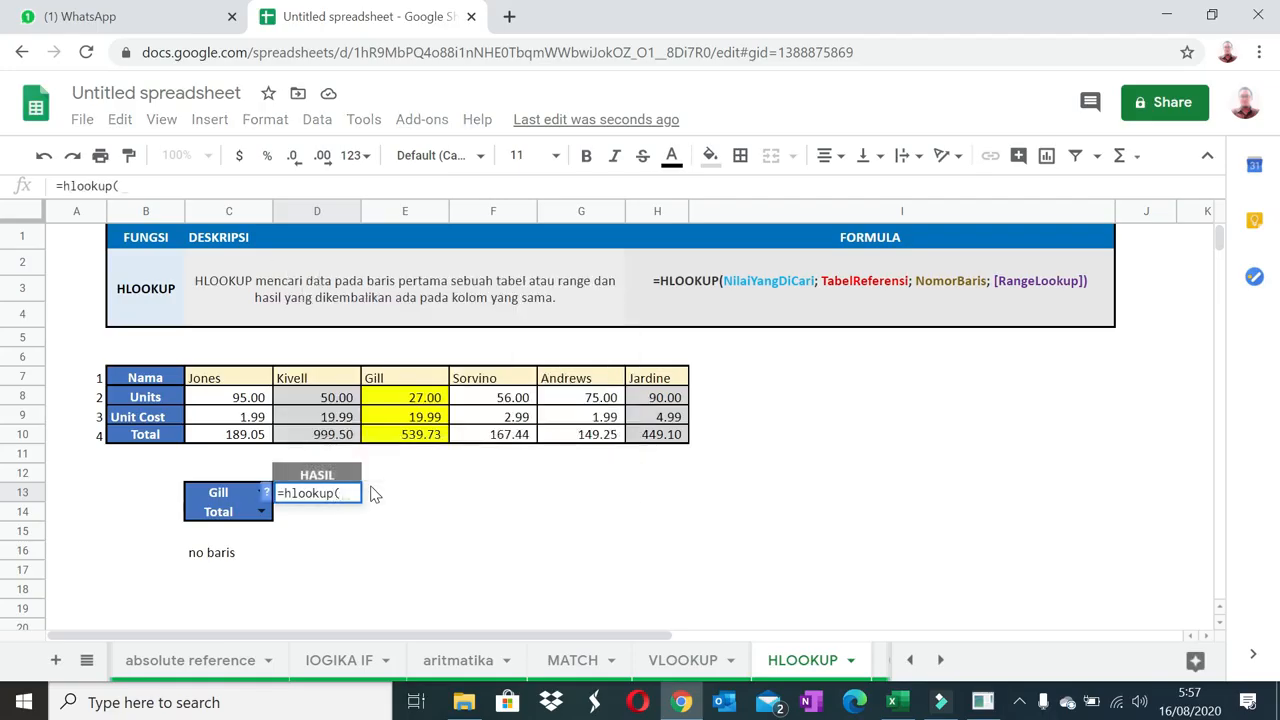
text("gill)
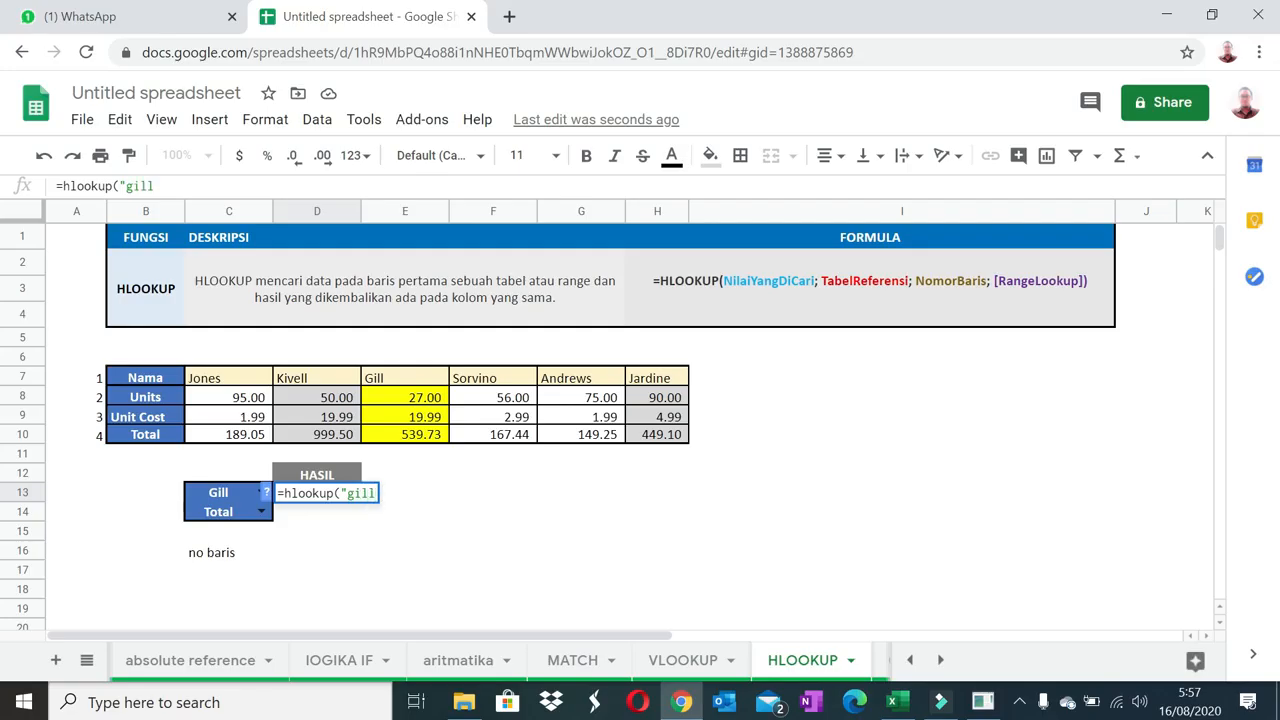
text(",)
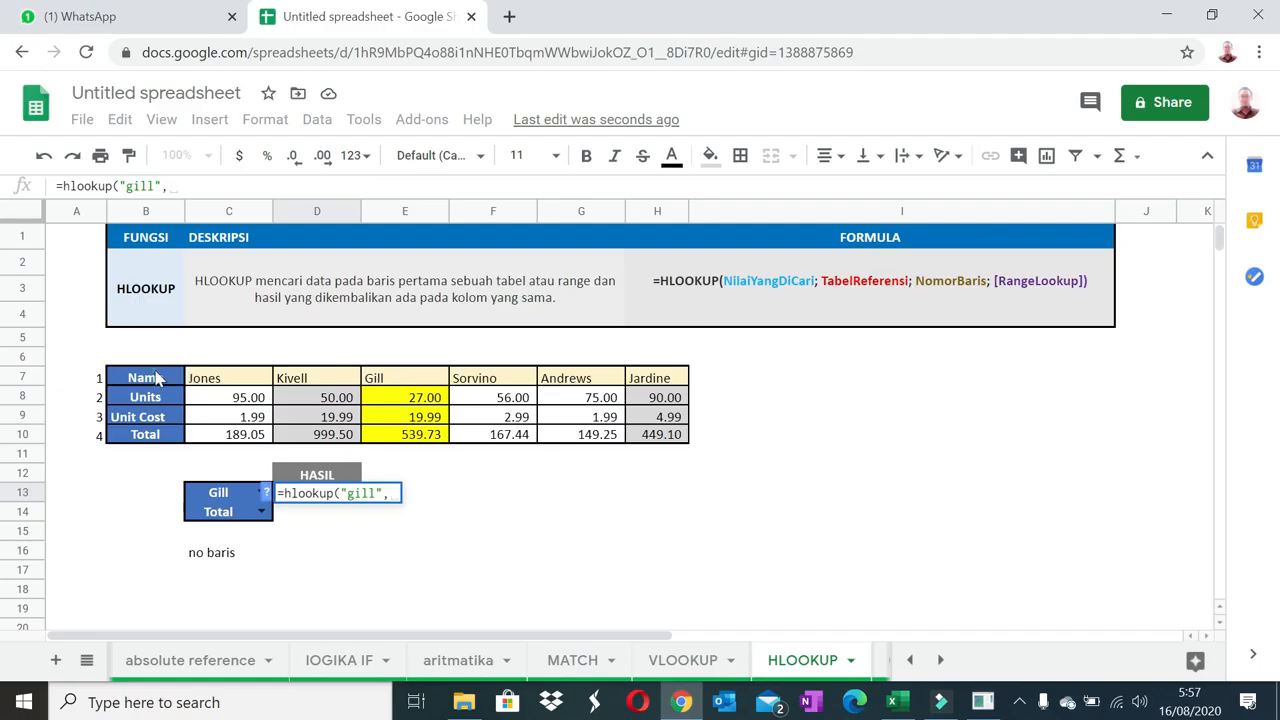
drag(155, 378, 674, 432)
text(,)
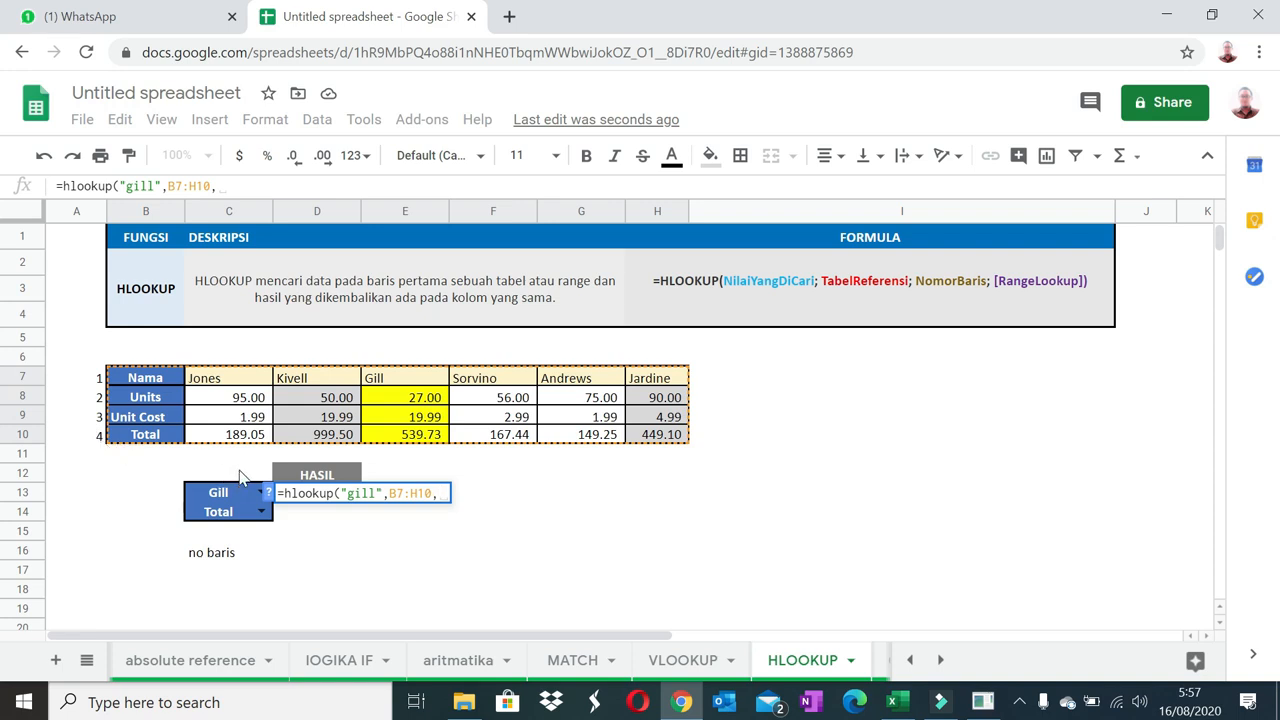
text(4)
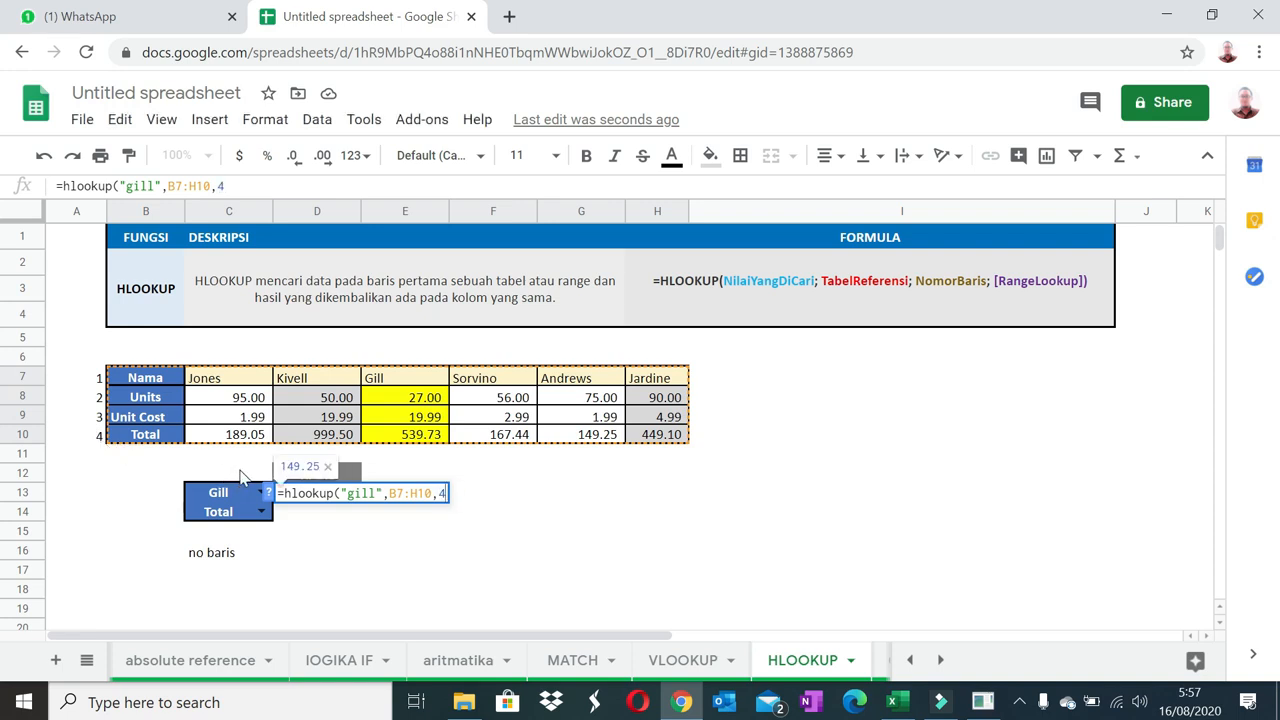
text(,)
text(false)
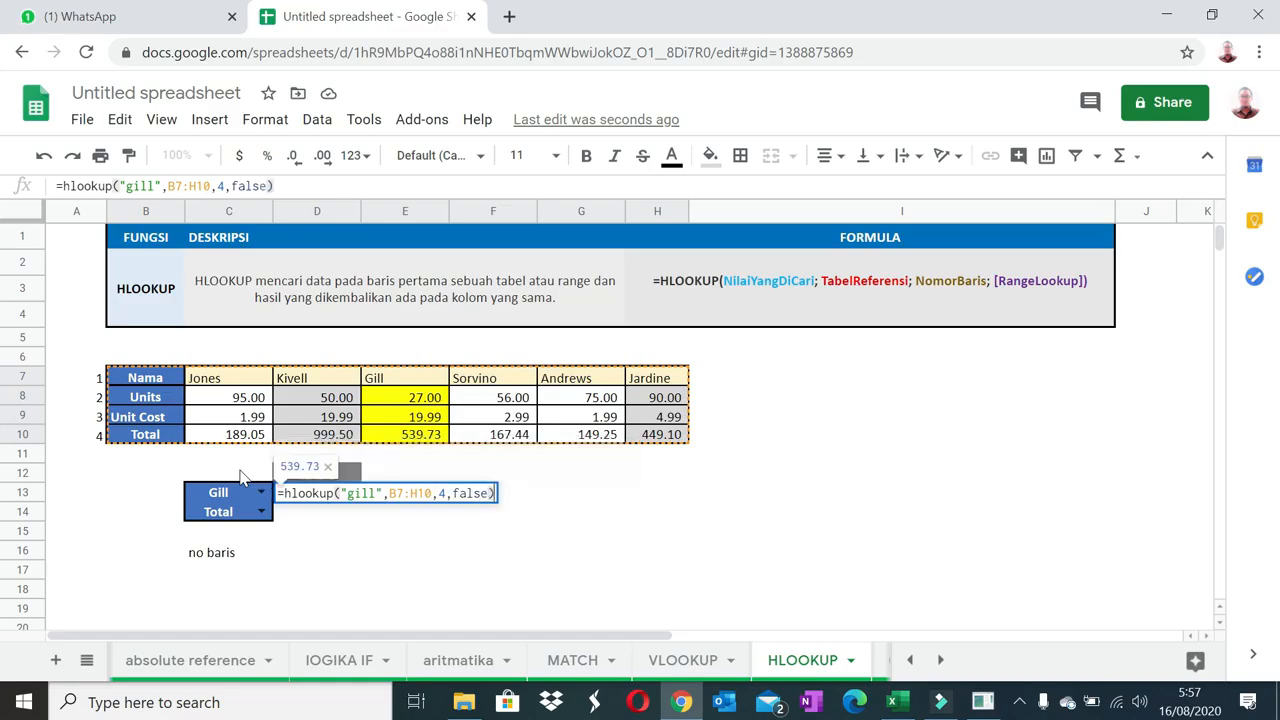
key(Return)
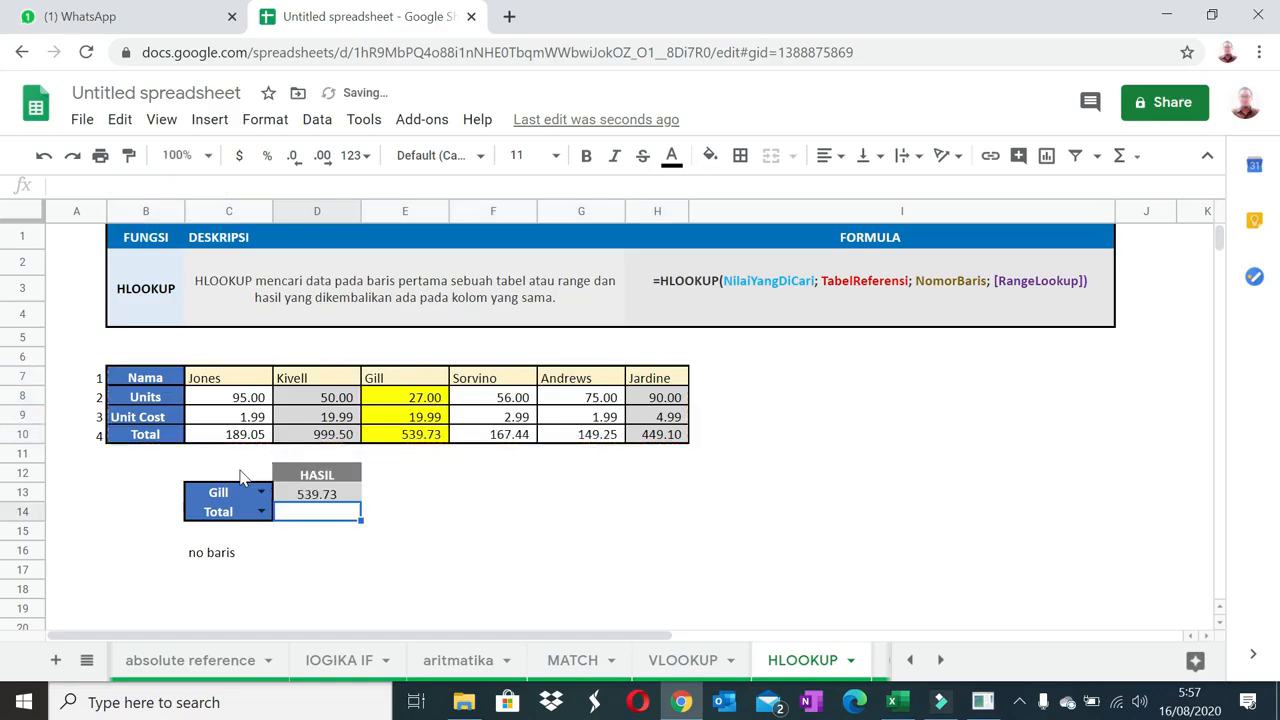
Compare the D13 result with the Total row and choose the name from D7 in the C13 dropdown.
click(435, 441)
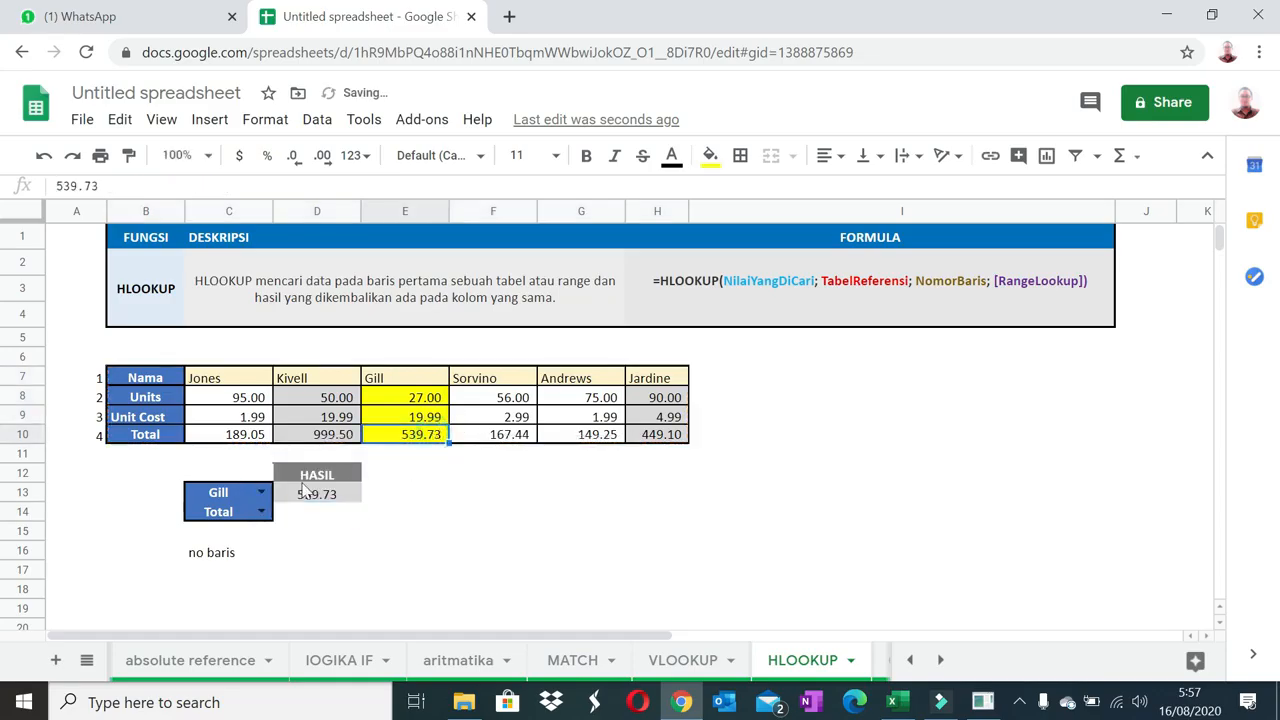
click(340, 438)
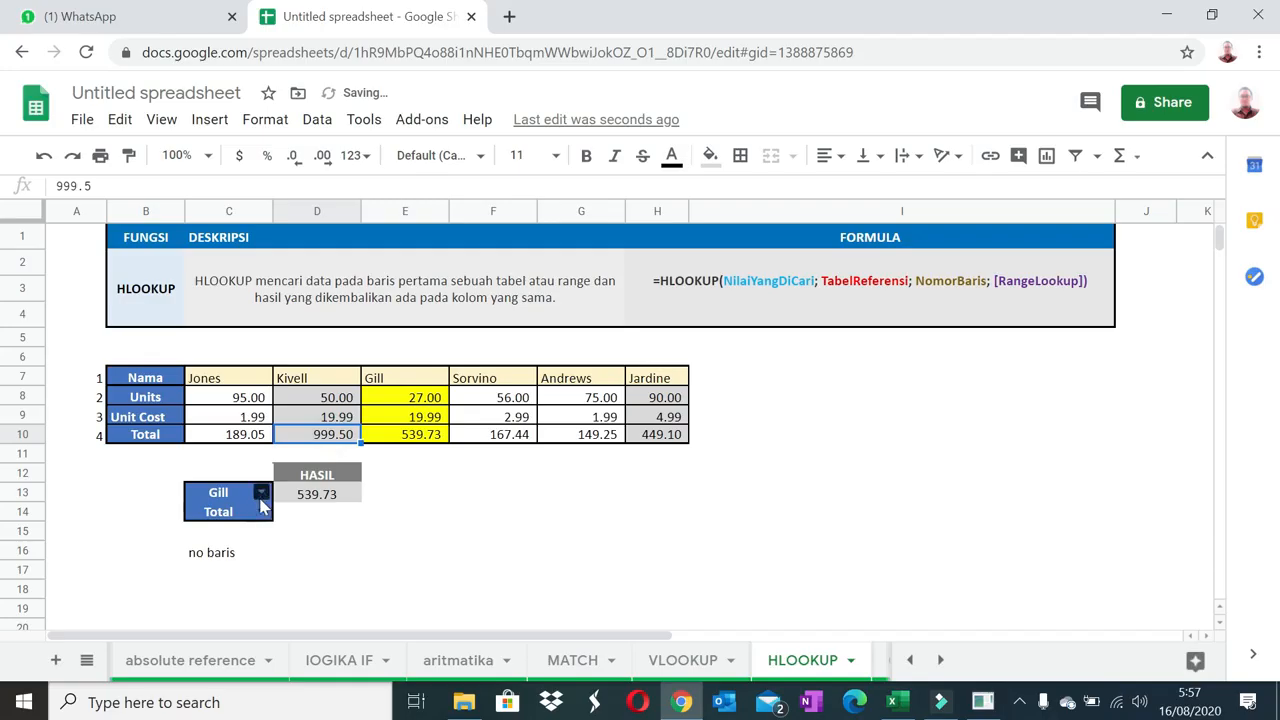
click(261, 492)
click(222, 390)
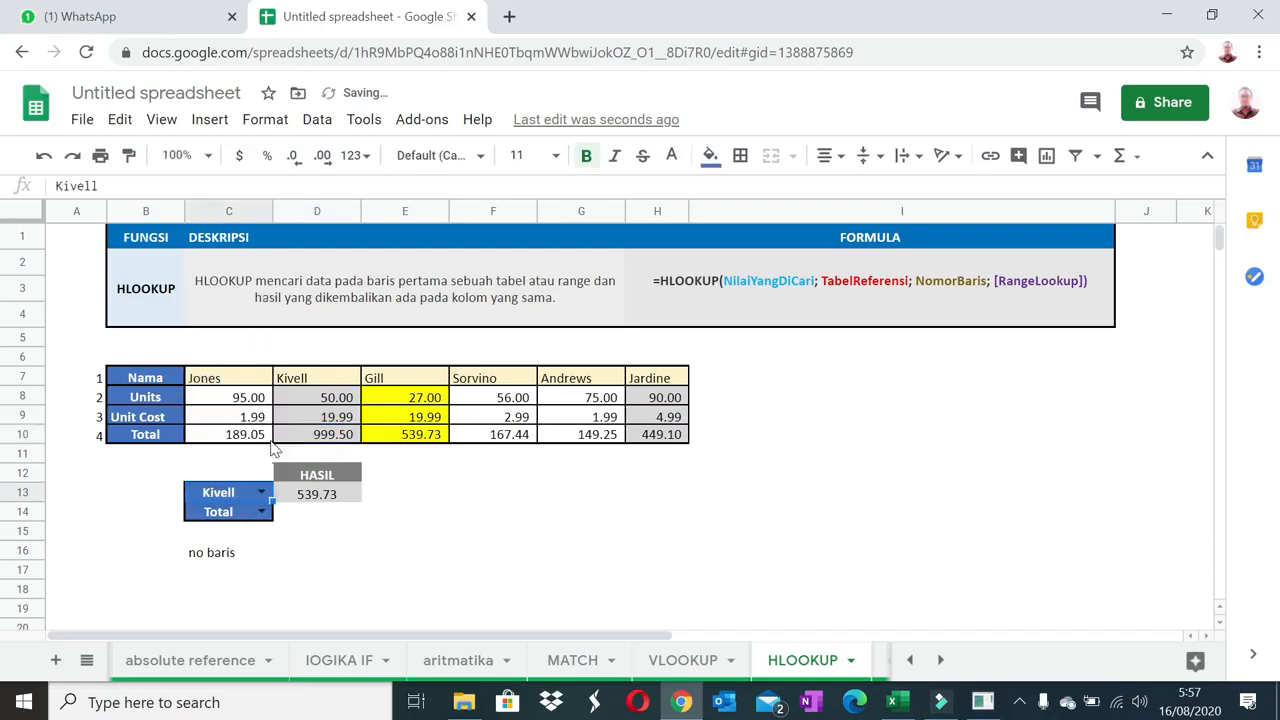
Replace the quoted name in the D13 HLOOKUP formula with a reference to C13.
click(330, 495)
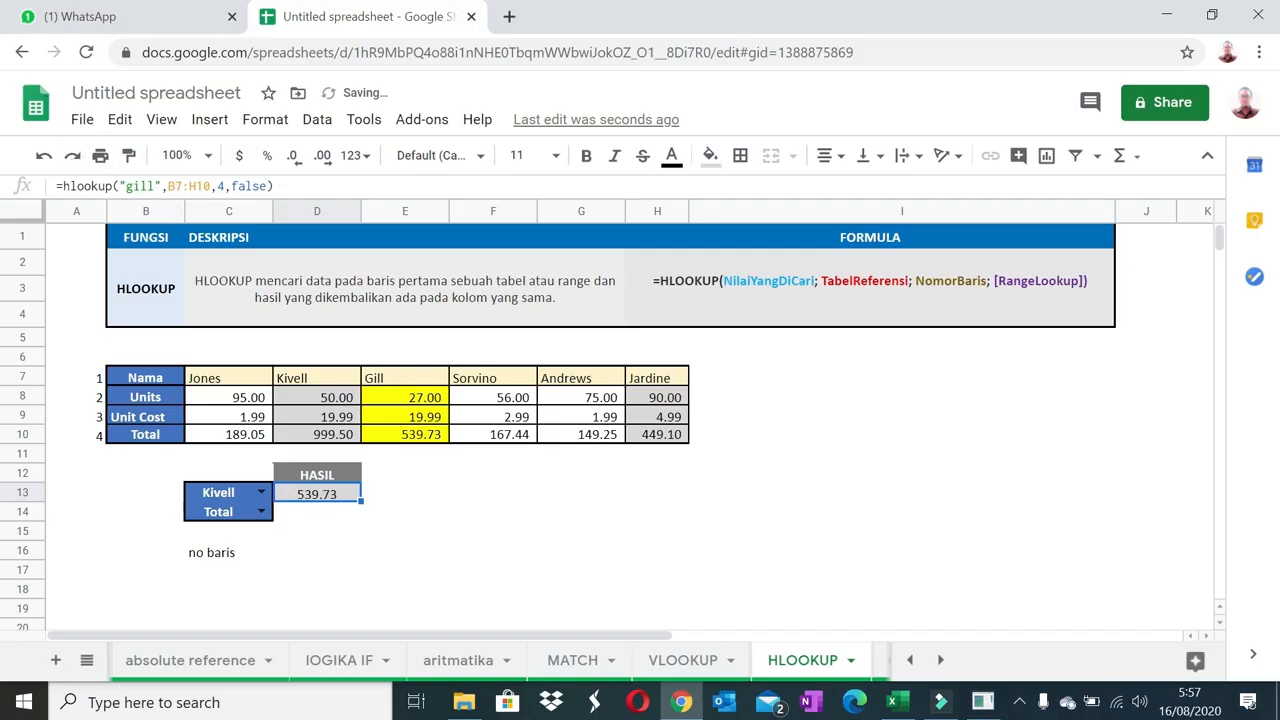
double_click(143, 186)
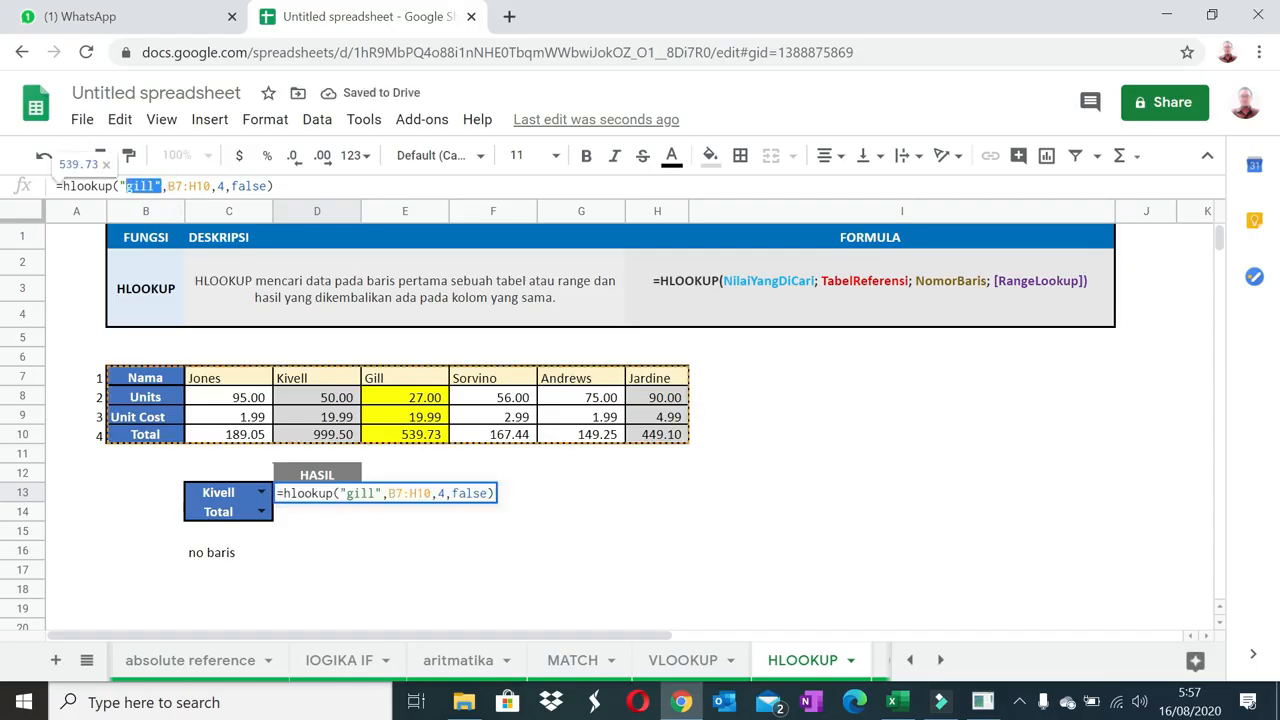
key(BackSpace)
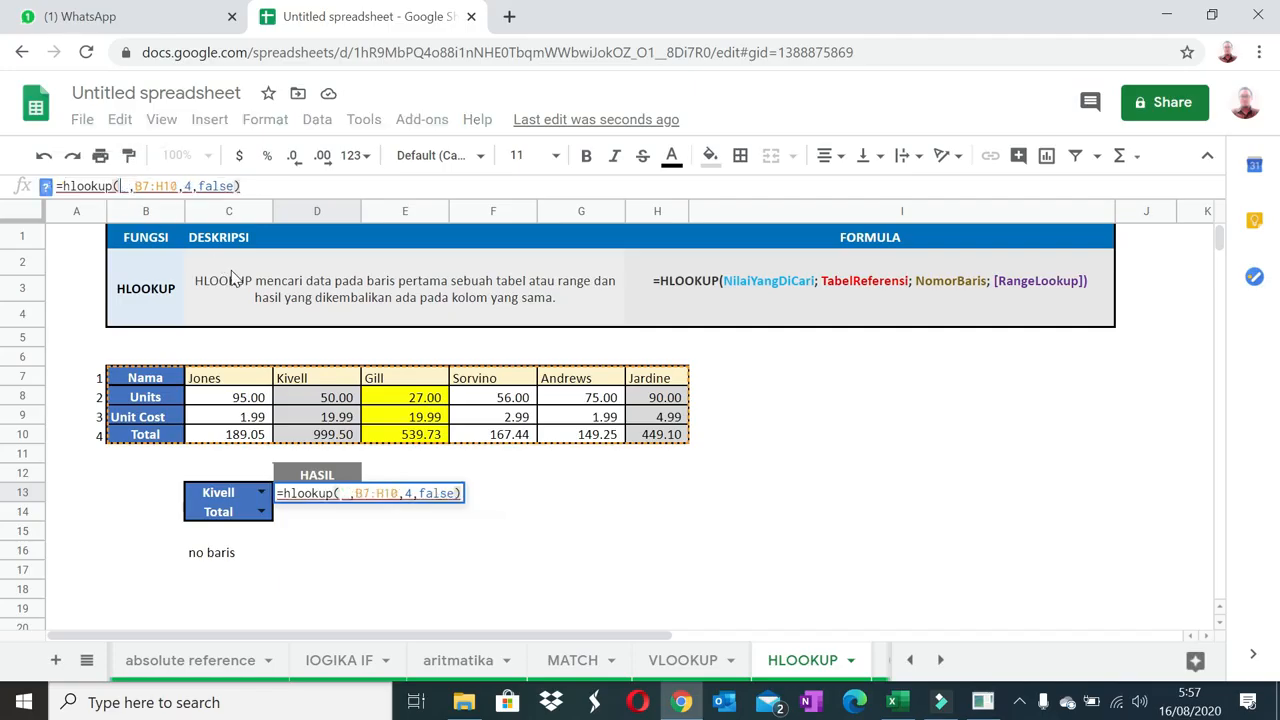
click(226, 493)
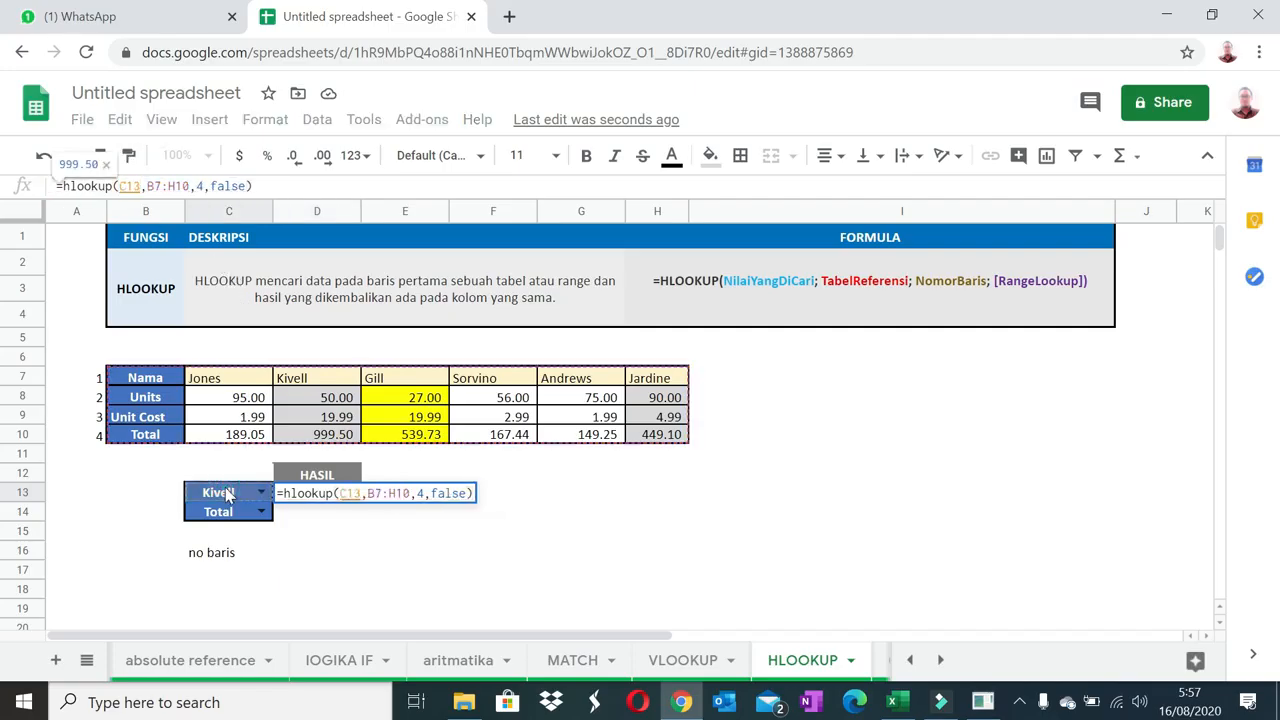
key(Return)
Choose the name from F7 in the C13 dropdown and compare the D13 result with the Total in F10.
click(340, 434)
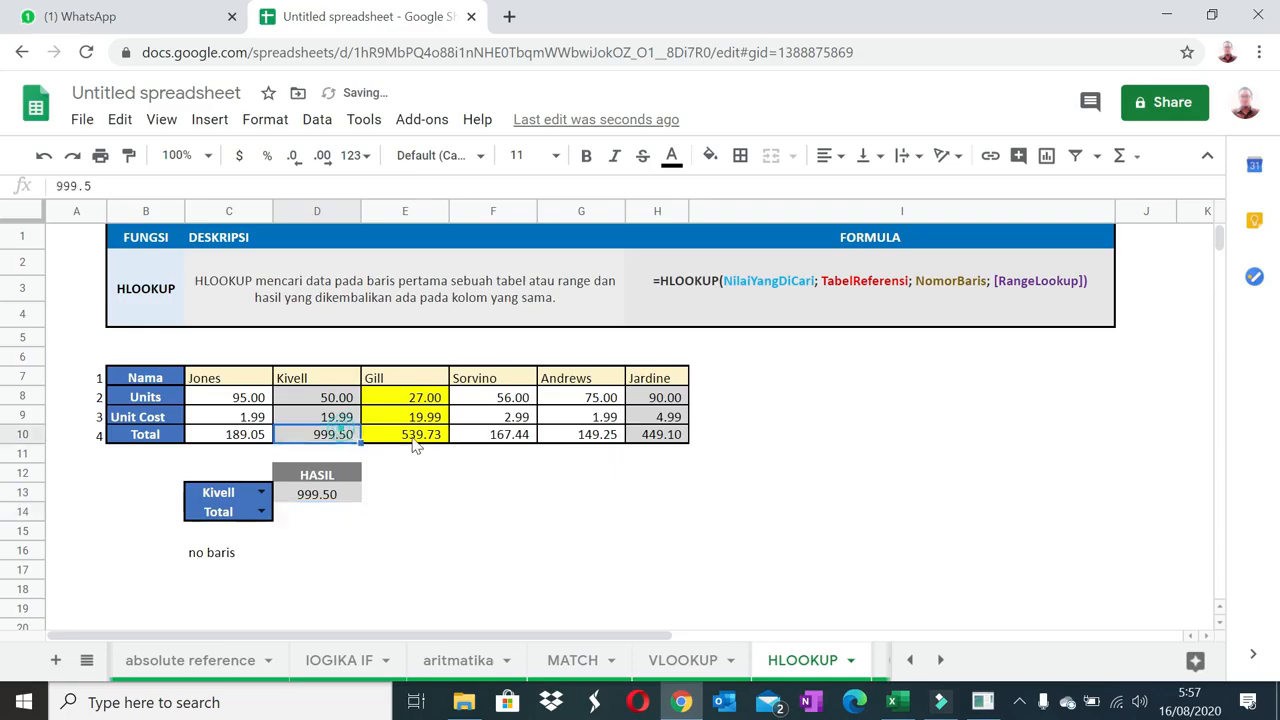
click(508, 434)
click(261, 493)
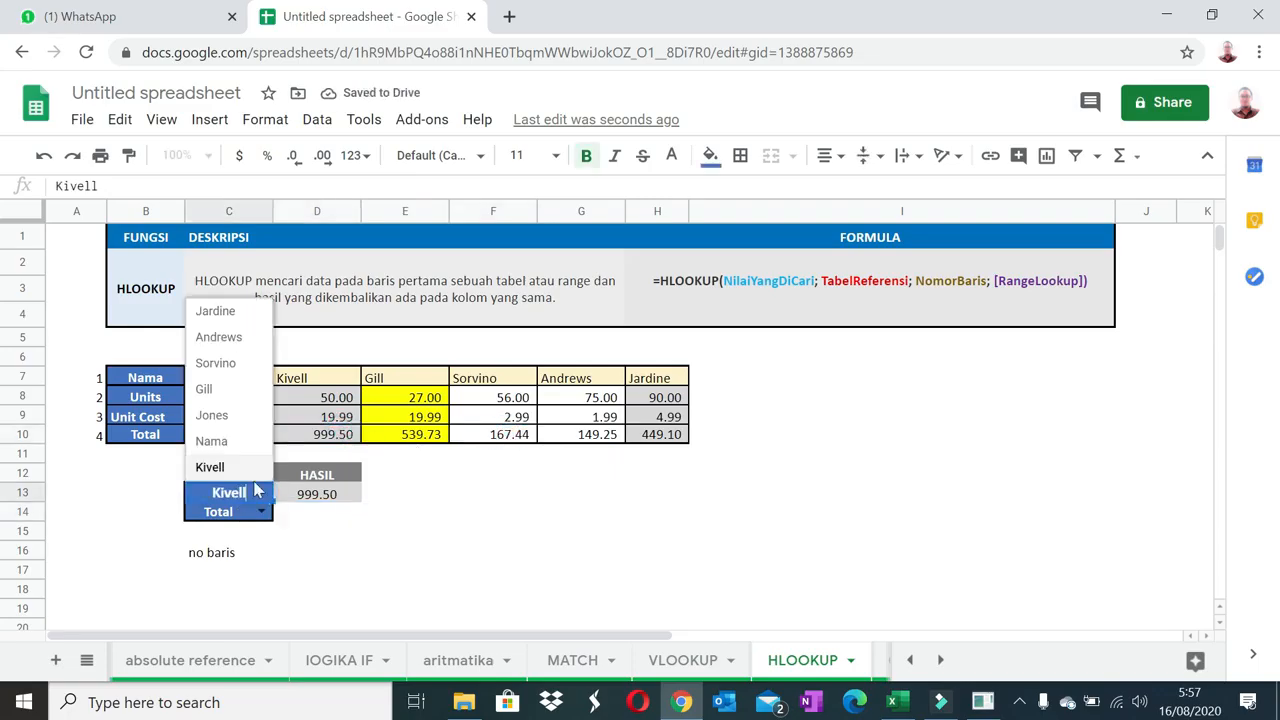
click(214, 362)
click(518, 437)
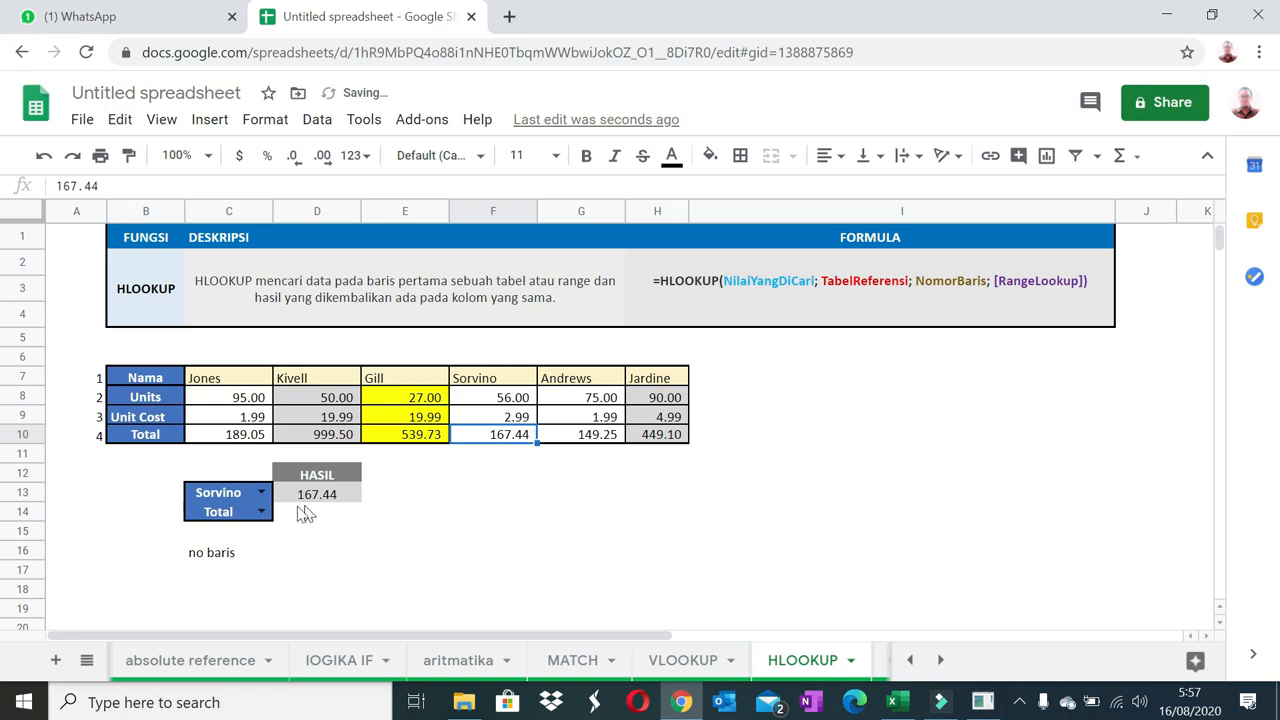
Choose Units in the C14 dropdown, set it back to Total, and inspect the row number in the D13 HLOOKUP formula.
click(261, 511)
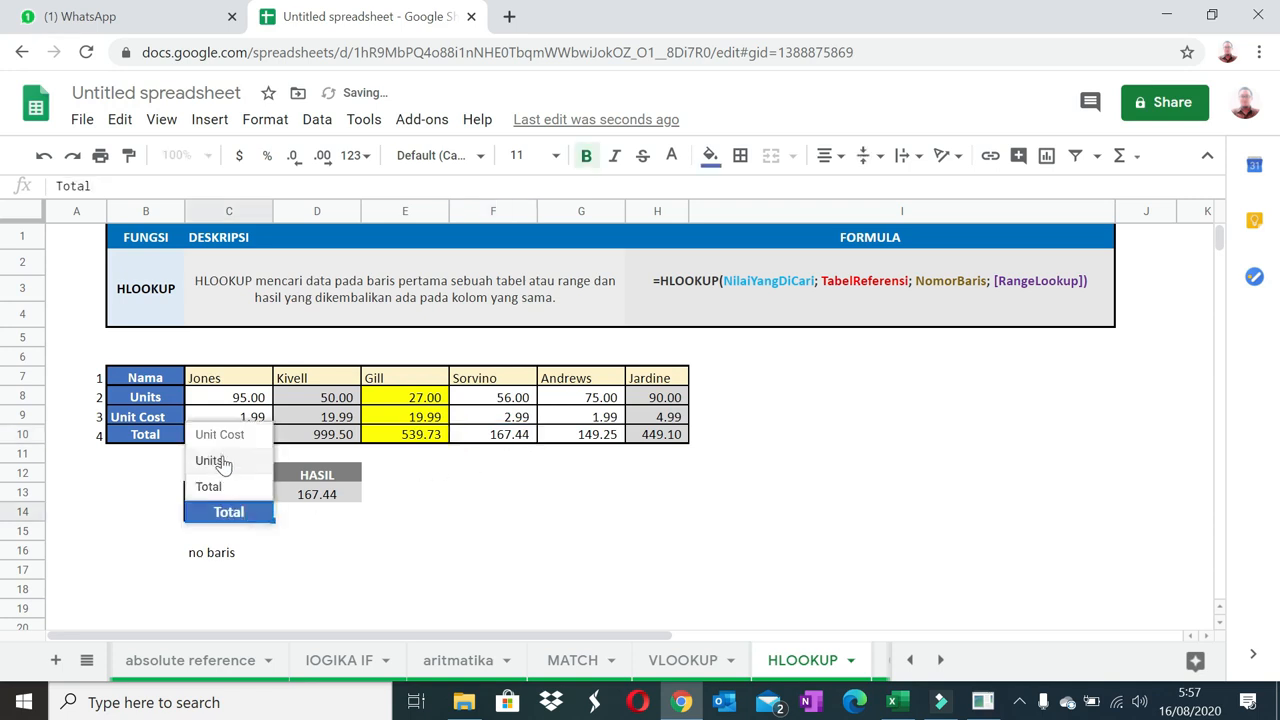
click(212, 460)
click(262, 512)
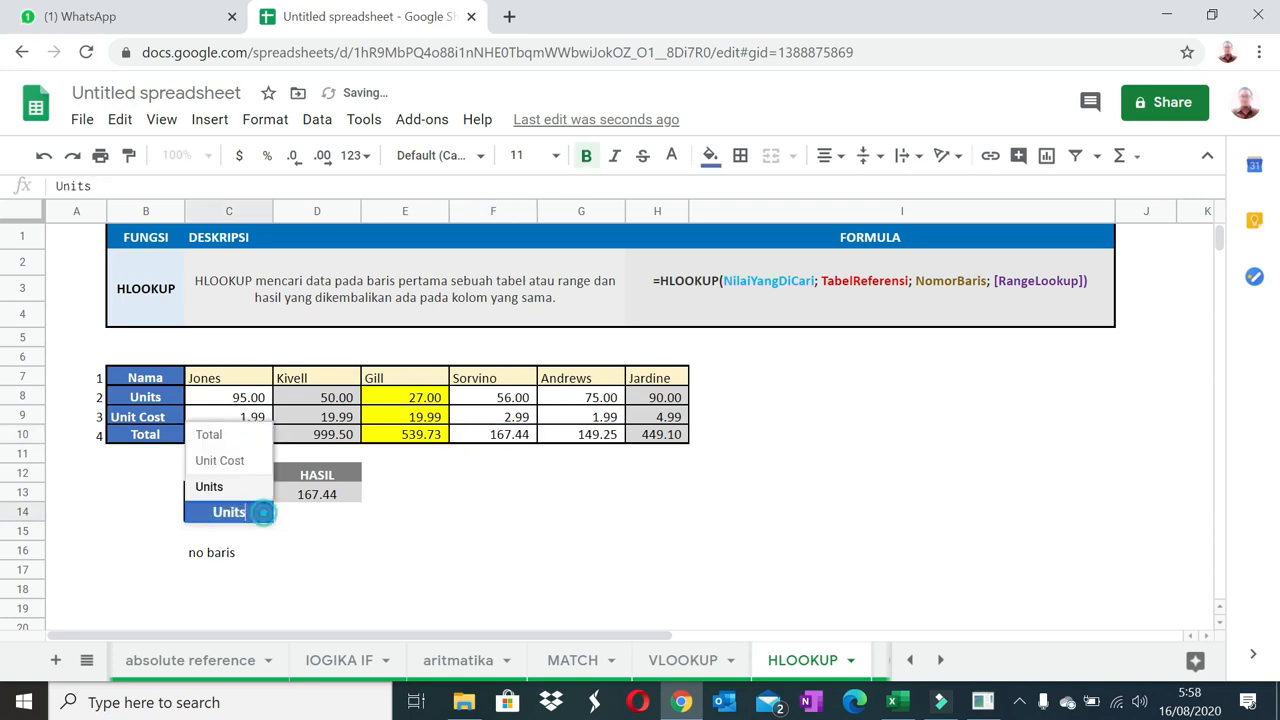
click(237, 432)
click(313, 500)
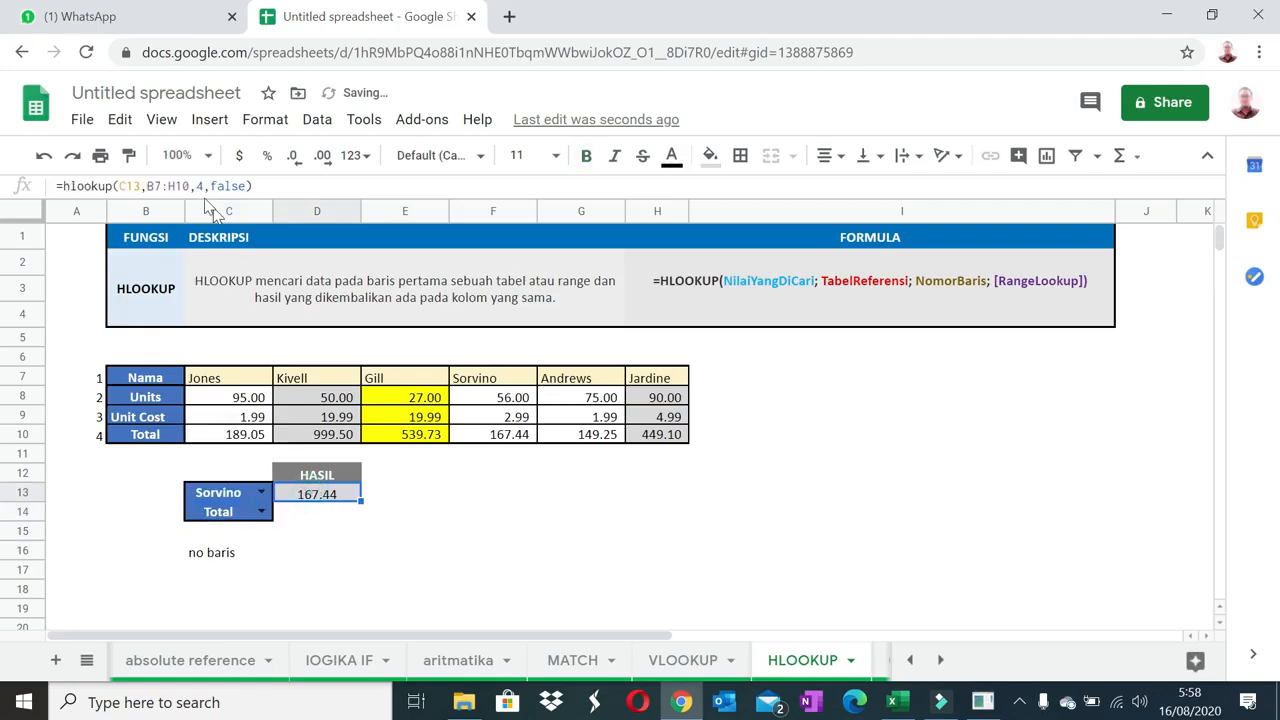
double_click(313, 497)
key(Escape)
Enter =match(C14,B7:B10,0) in D16 beside the "no baris" label.
click(302, 554)
text(=match()
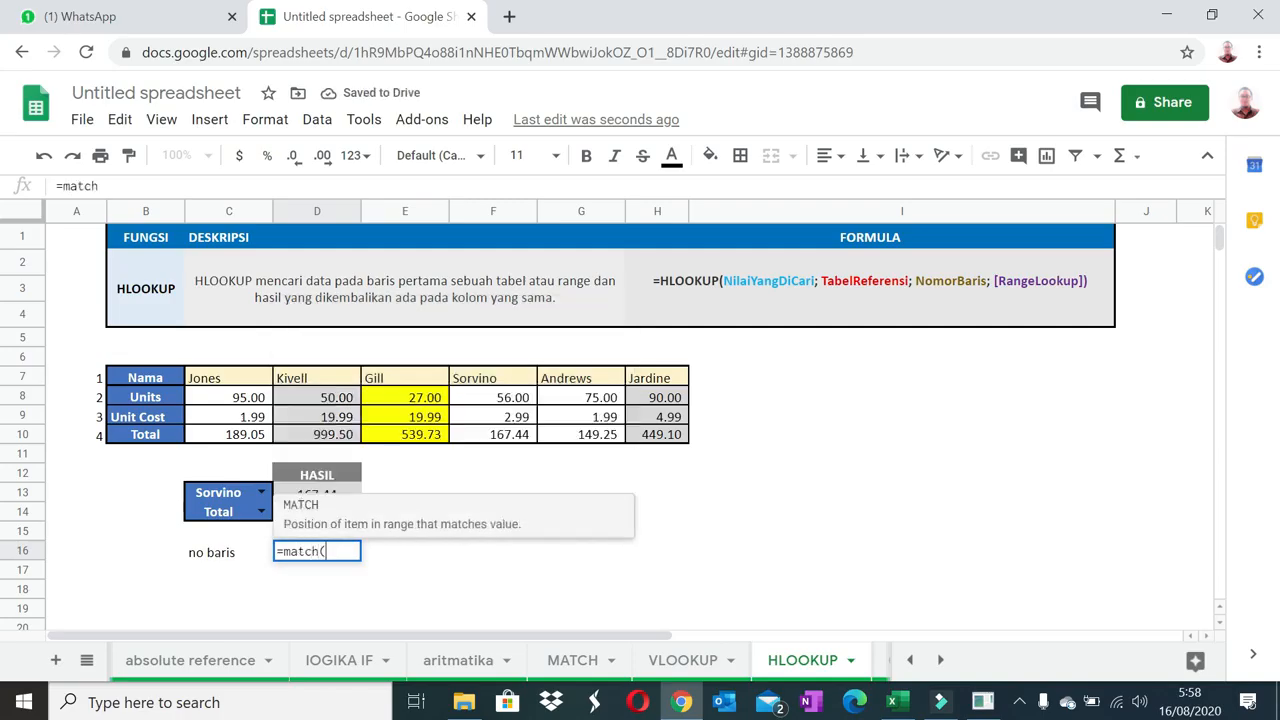
click(220, 516)
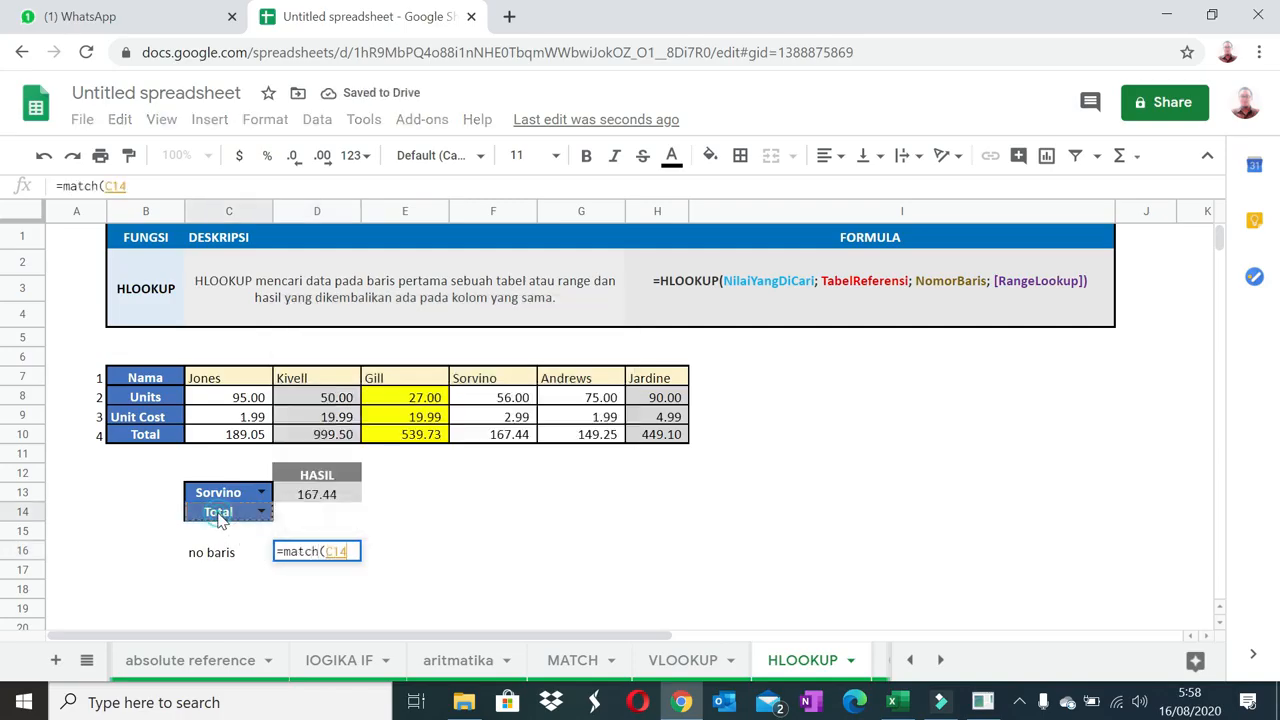
text(,)
drag(149, 385, 167, 444)
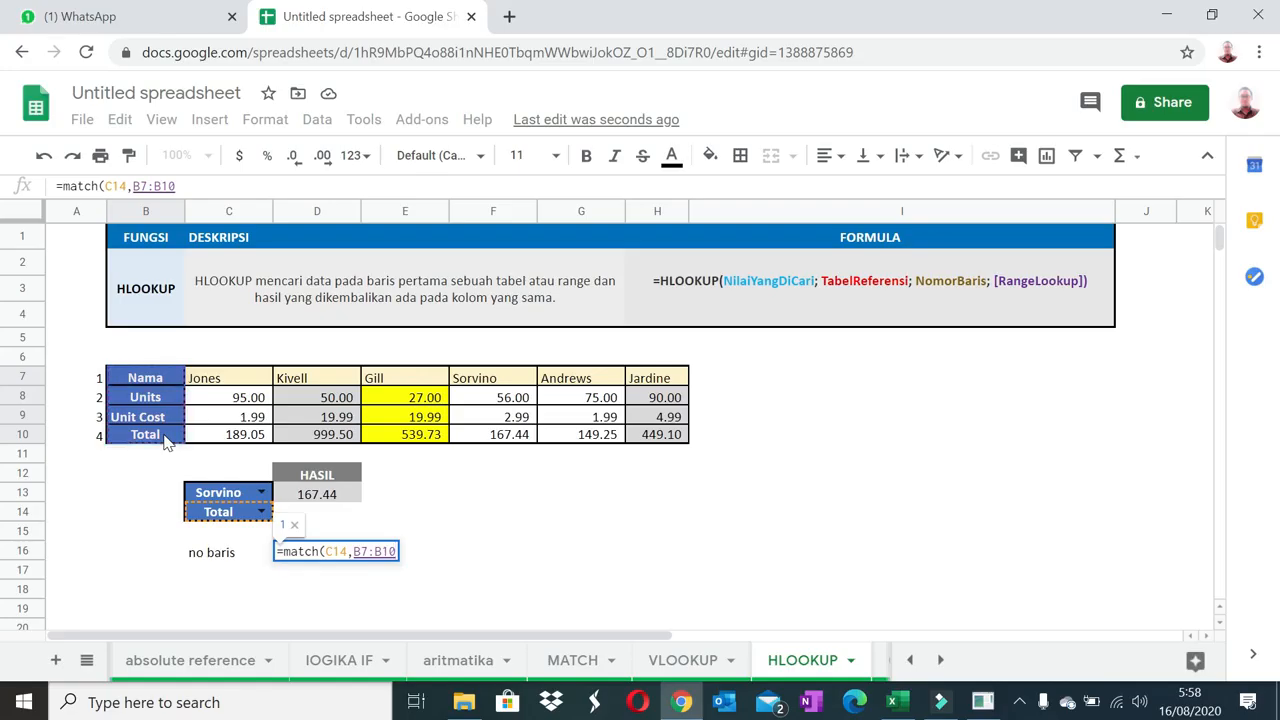
text(,0)
text())
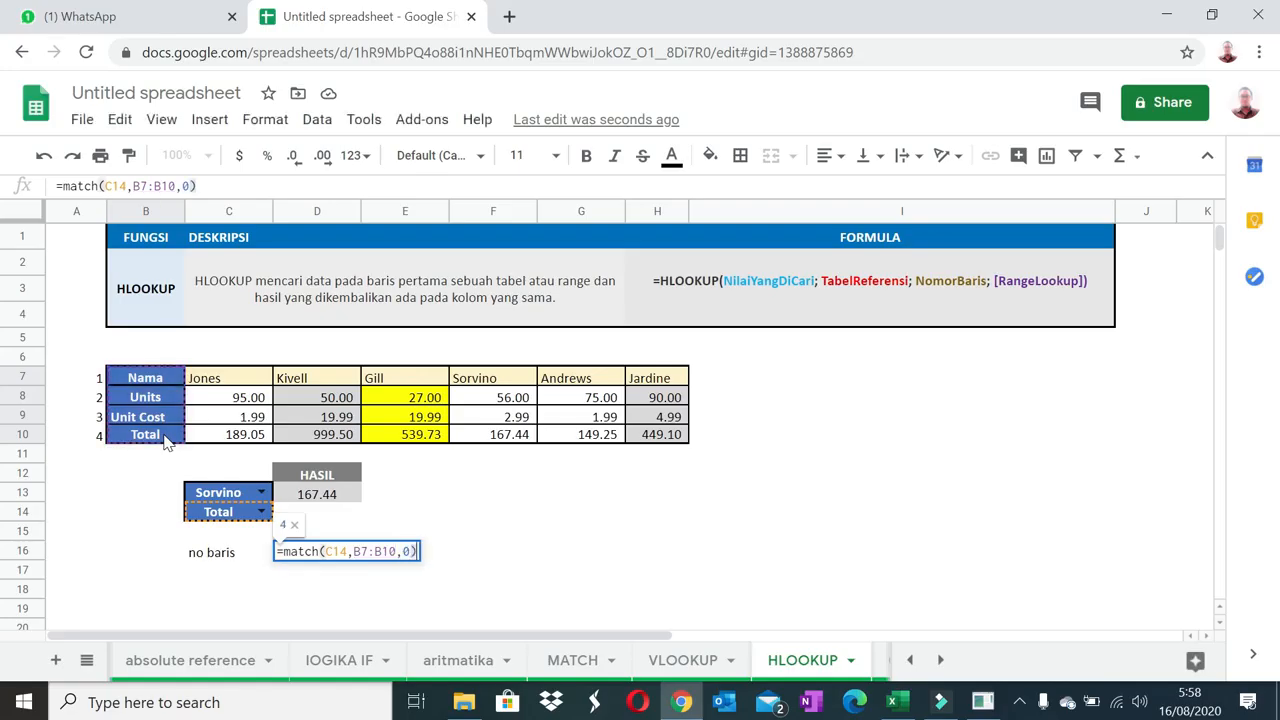
key(Return)
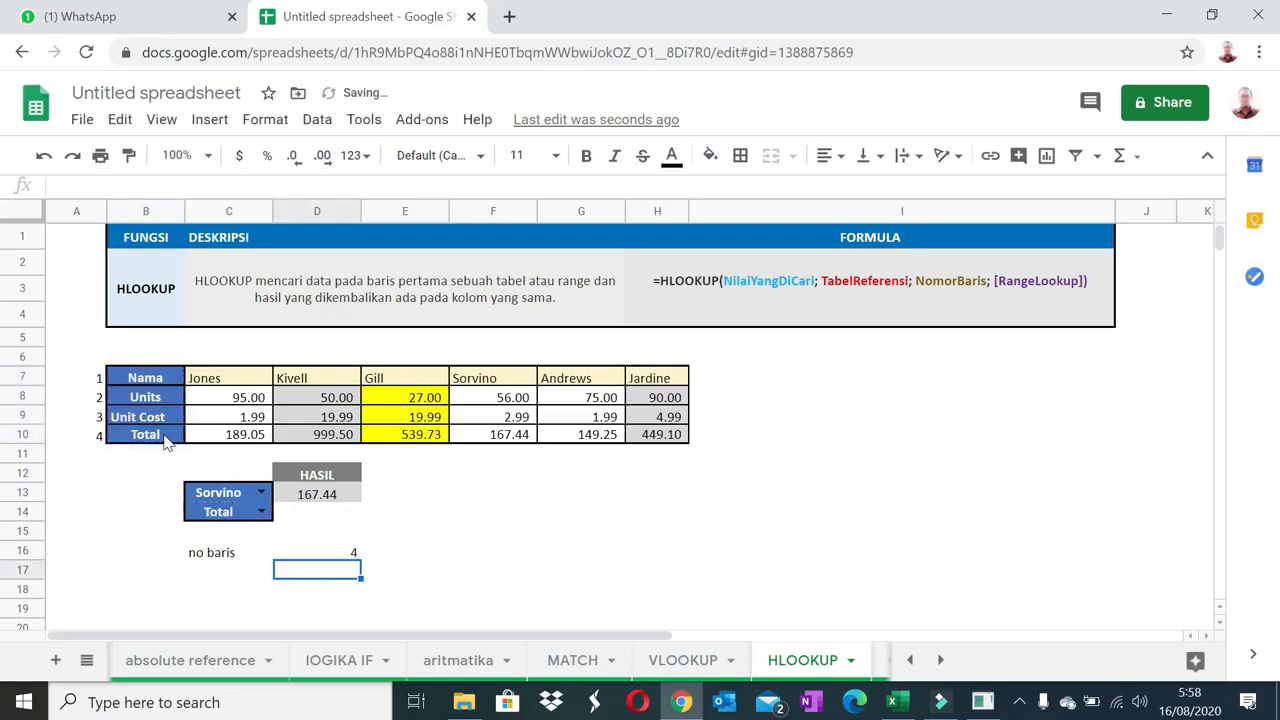
Copy the MATCH expression from D16 and replace the row number in the D13 HLOOKUP formula with match(C14,B7:B10,0).
click(337, 550)
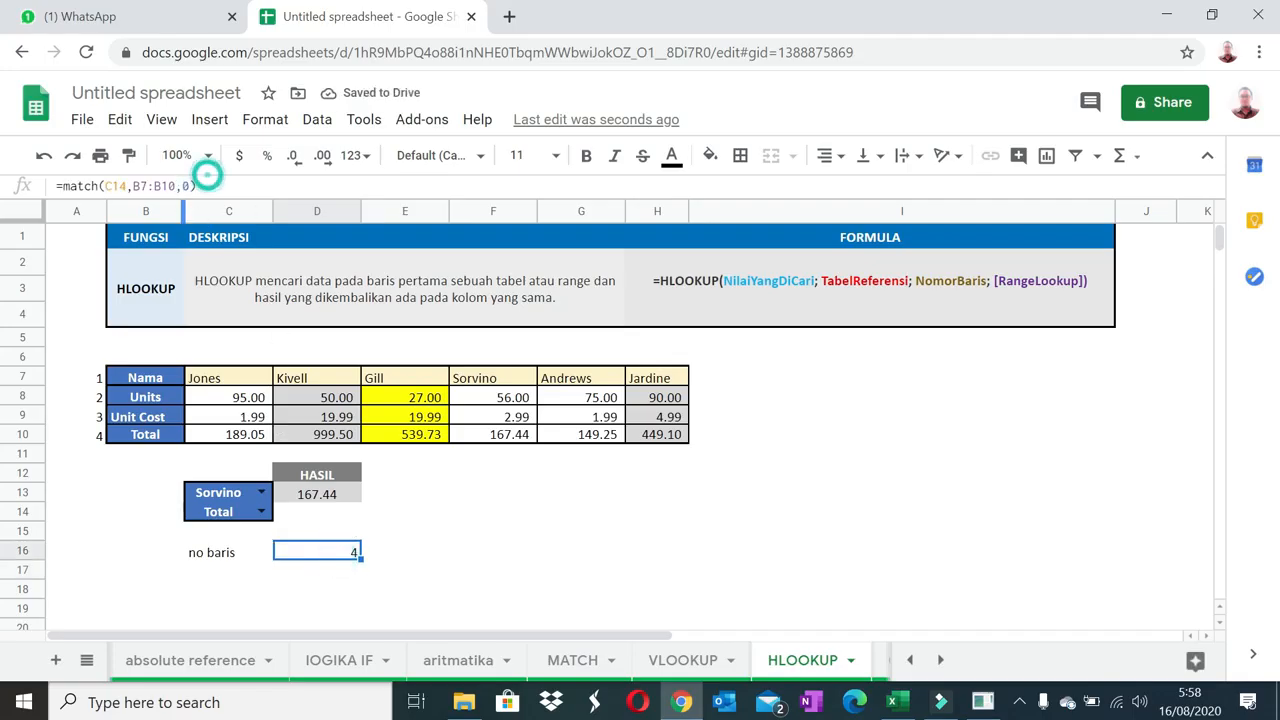
drag(196, 186, 70, 186)
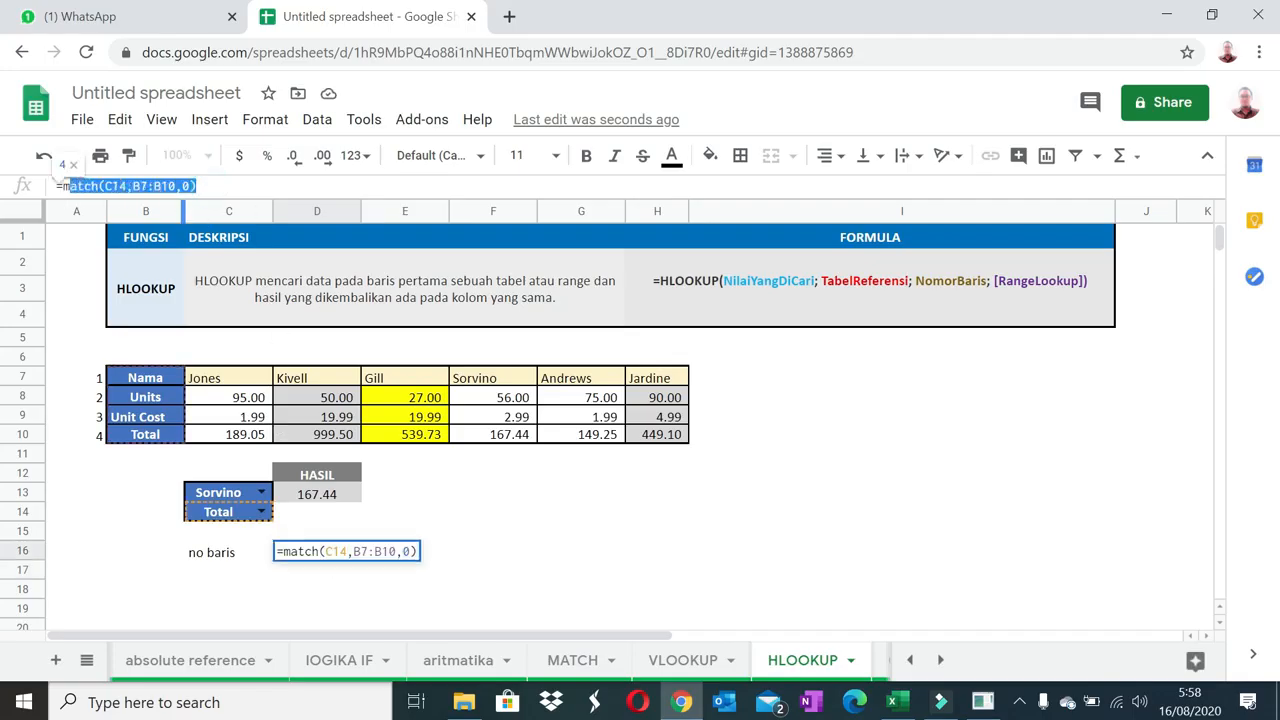
key(Return)
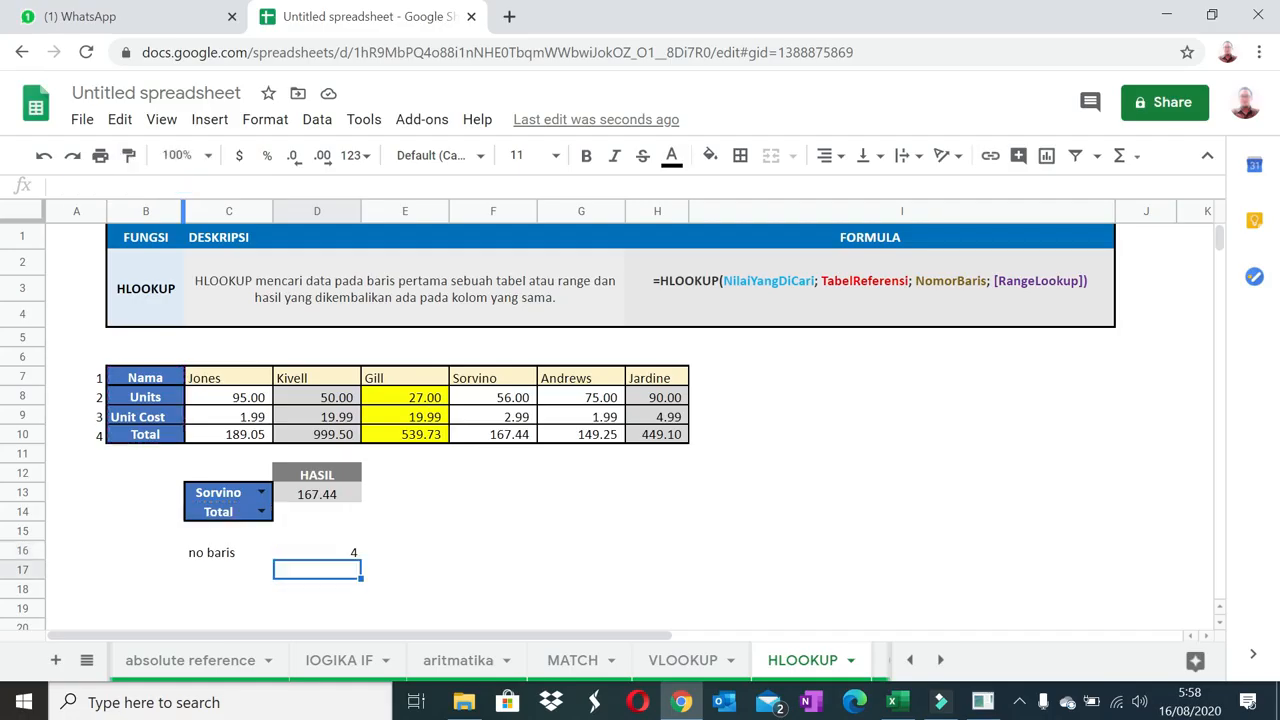
click(293, 497)
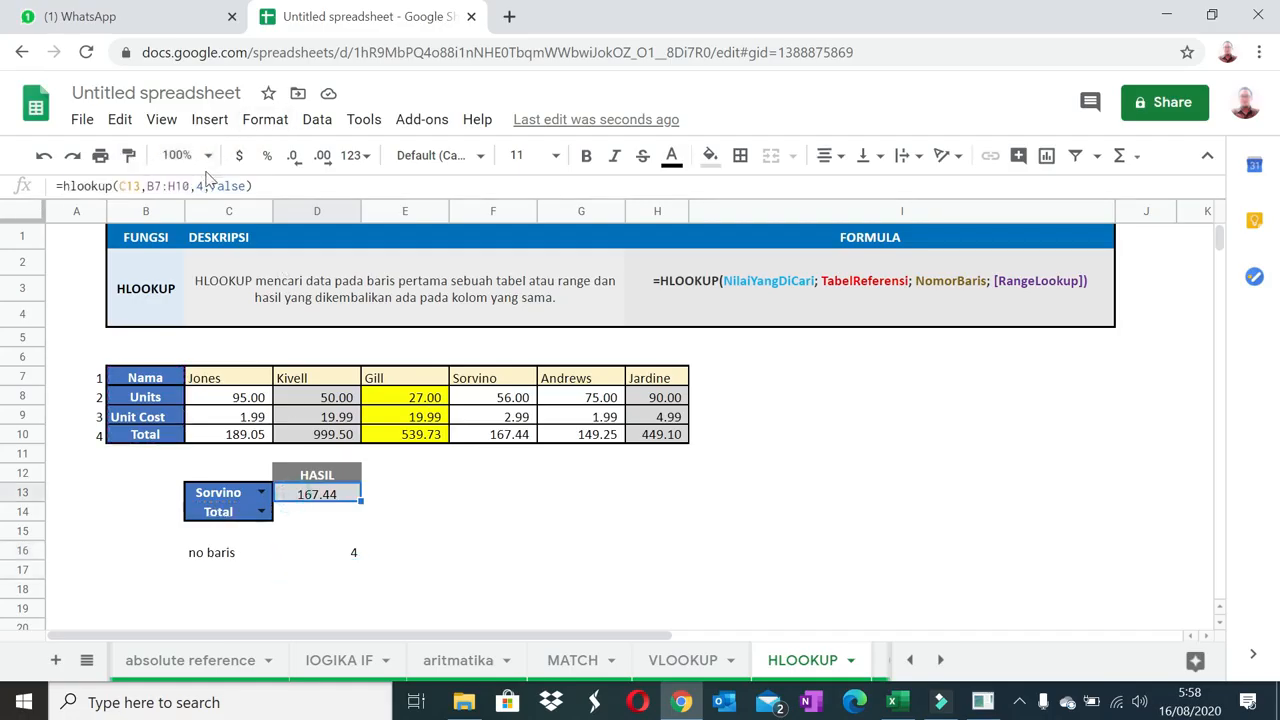
double_click(200, 186)
text(match(C14,B7:B10,0))
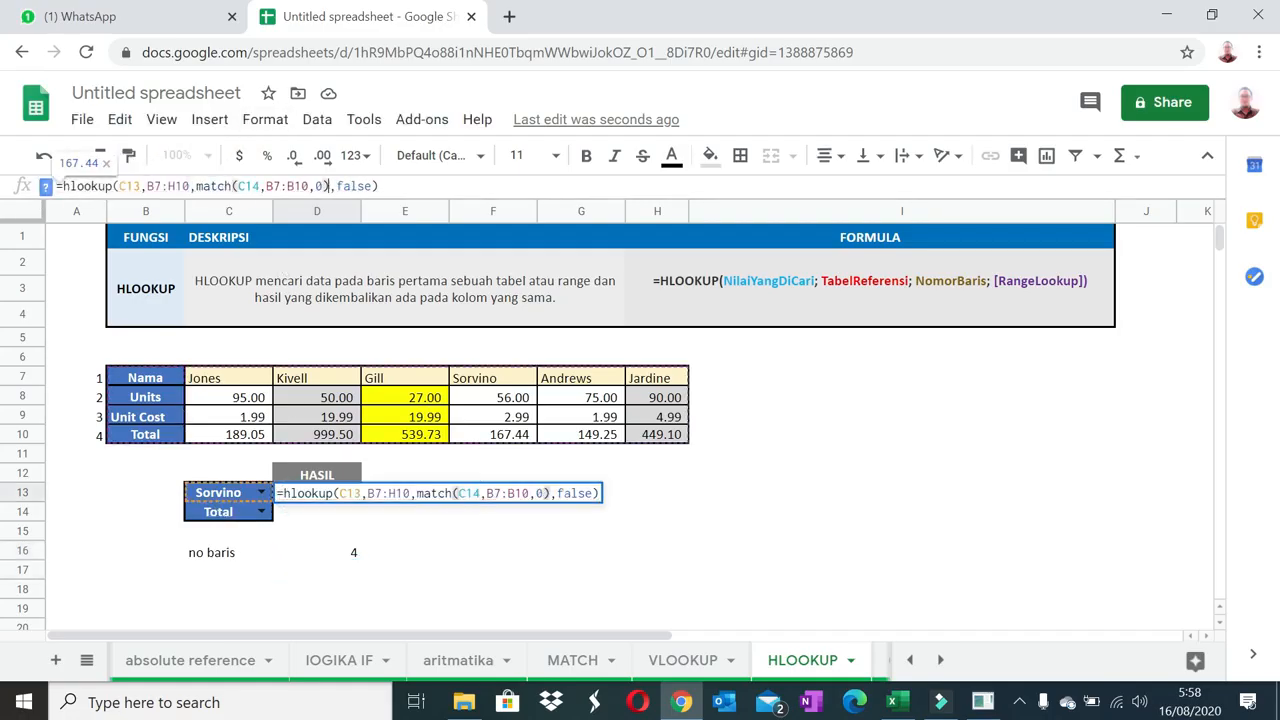
key(Return)
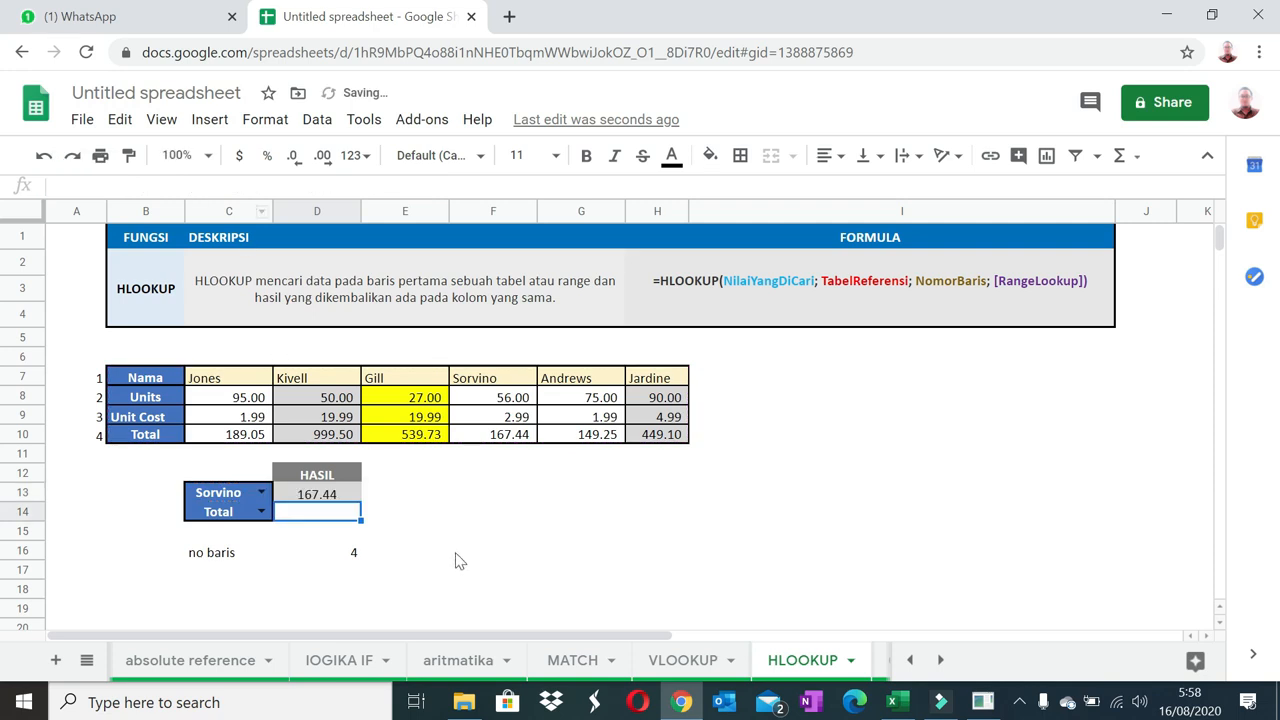
Test the combined D13 formula by choosing the name from E7 in the C13 dropdown and Units in the C14 dropdown.
click(310, 493)
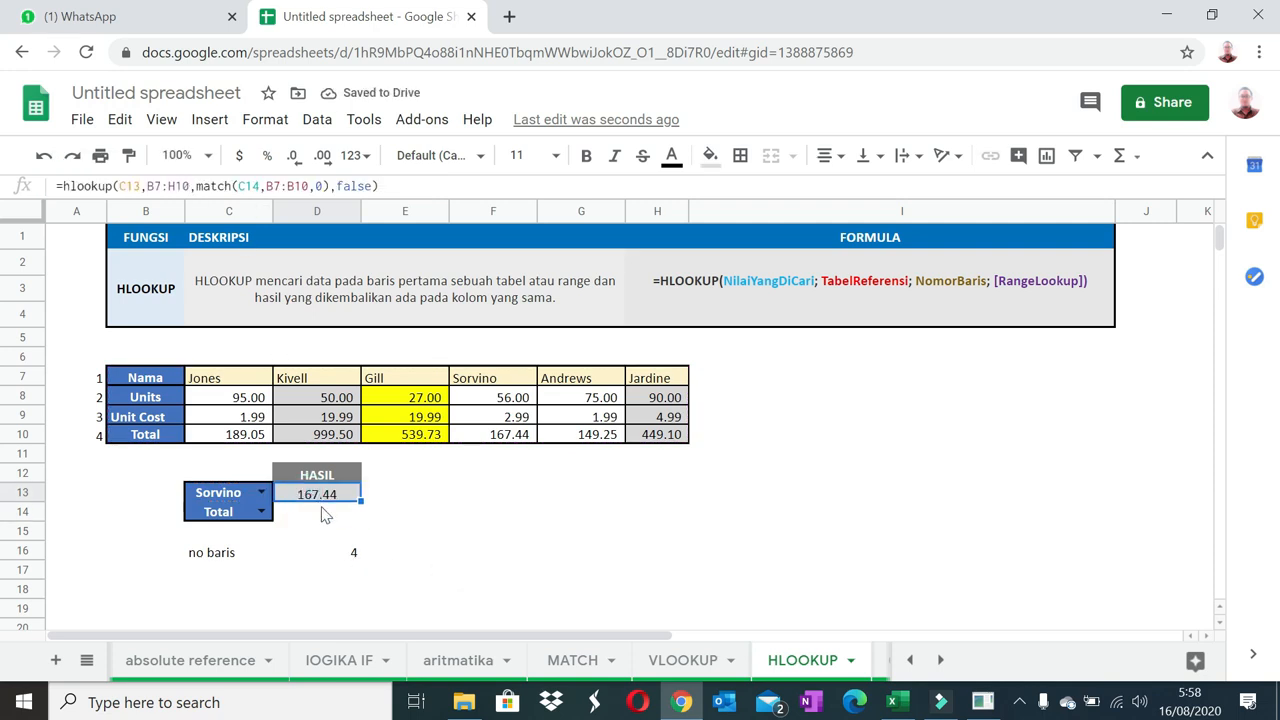
click(252, 512)
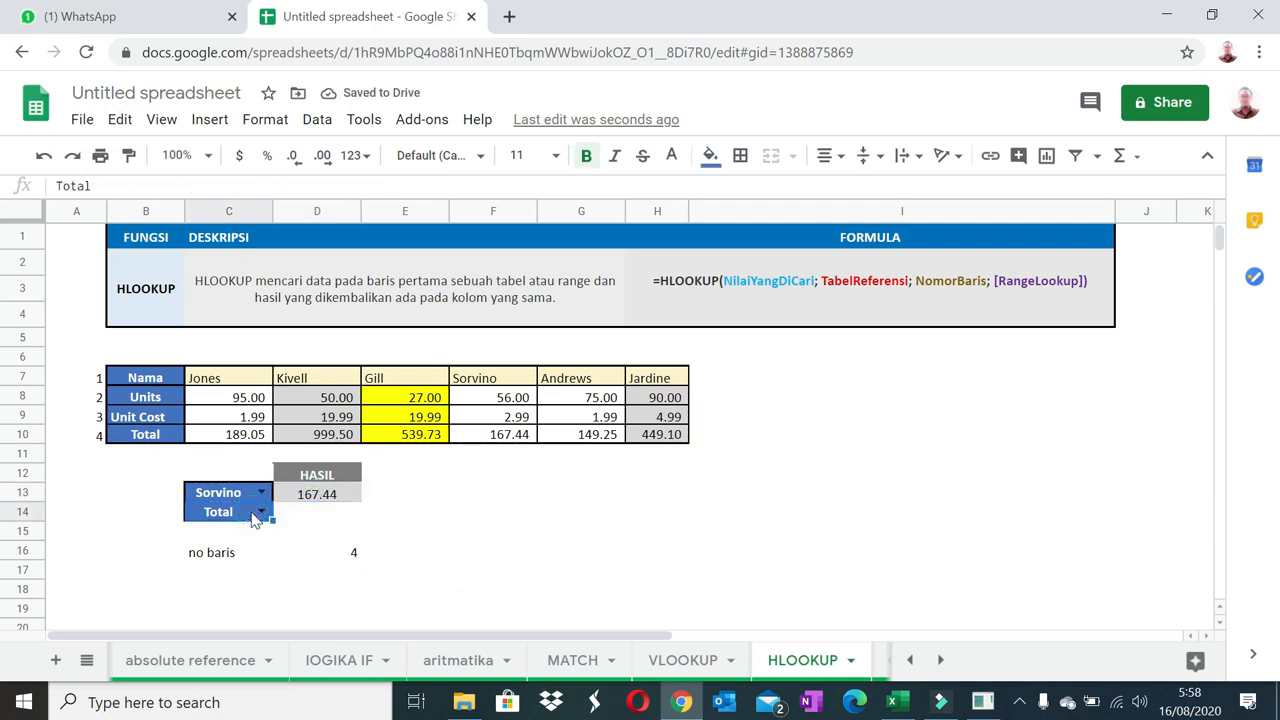
click(260, 497)
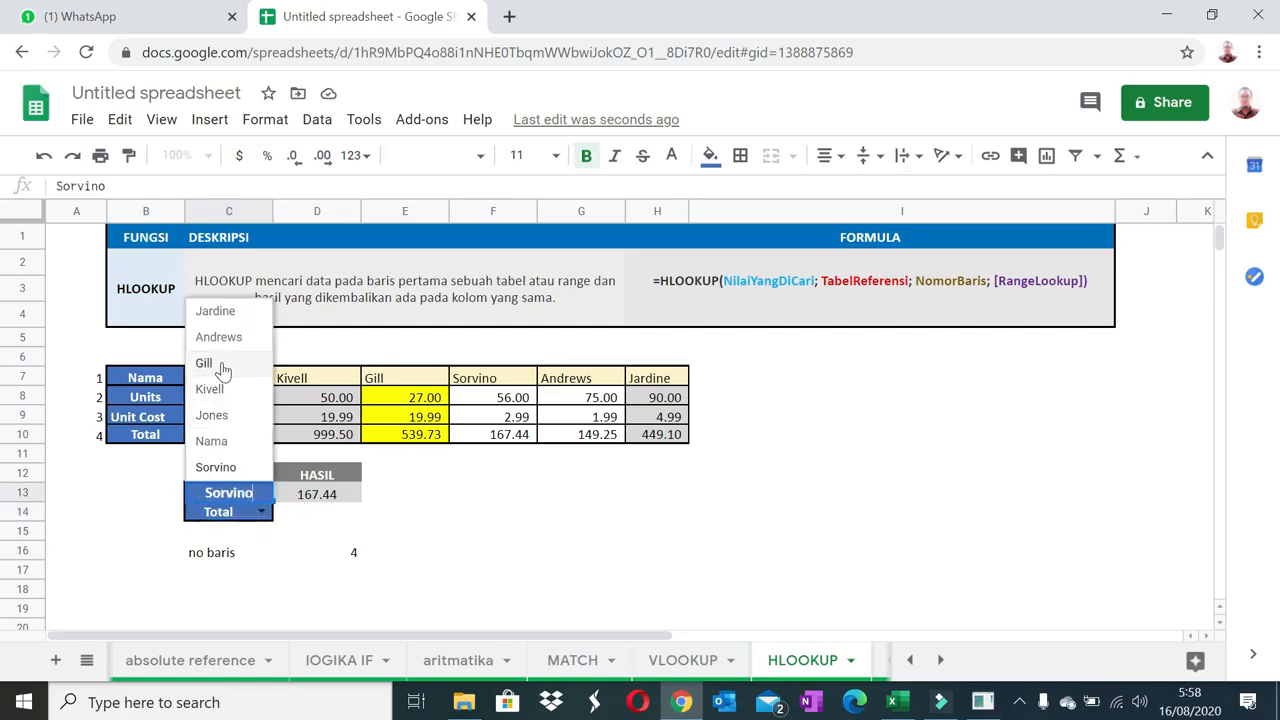
click(216, 358)
click(260, 512)
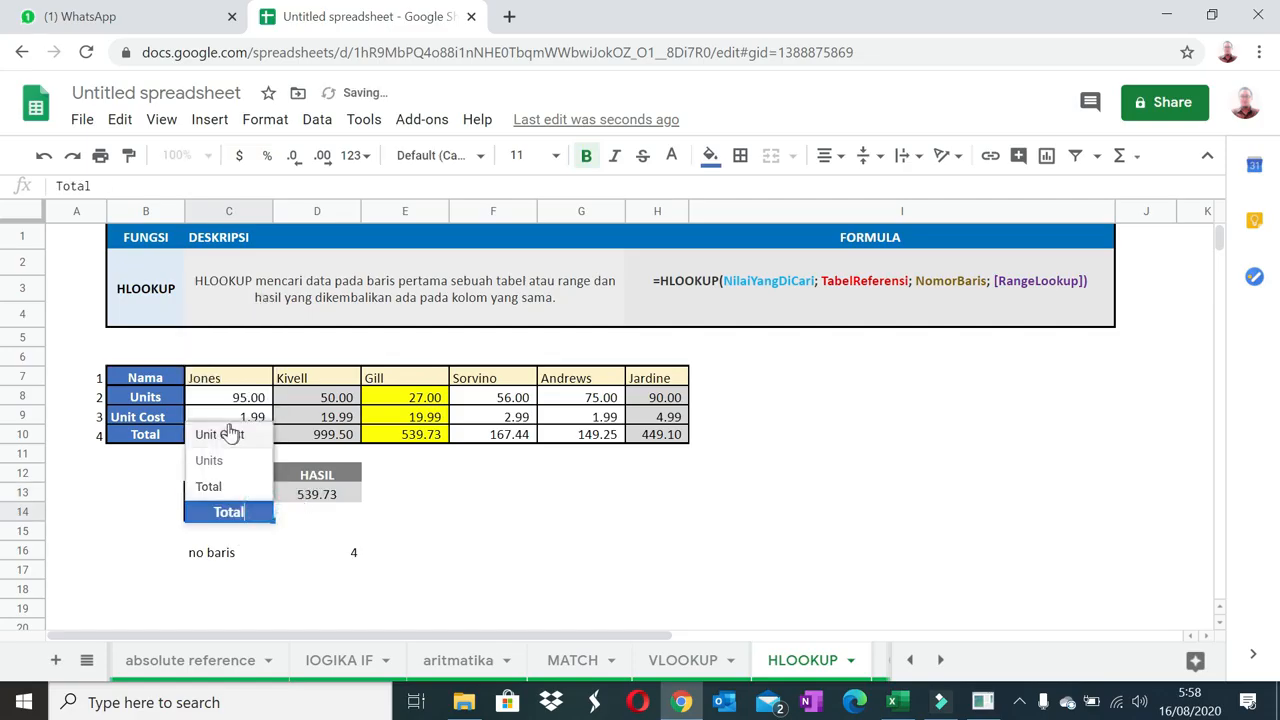
click(220, 462)
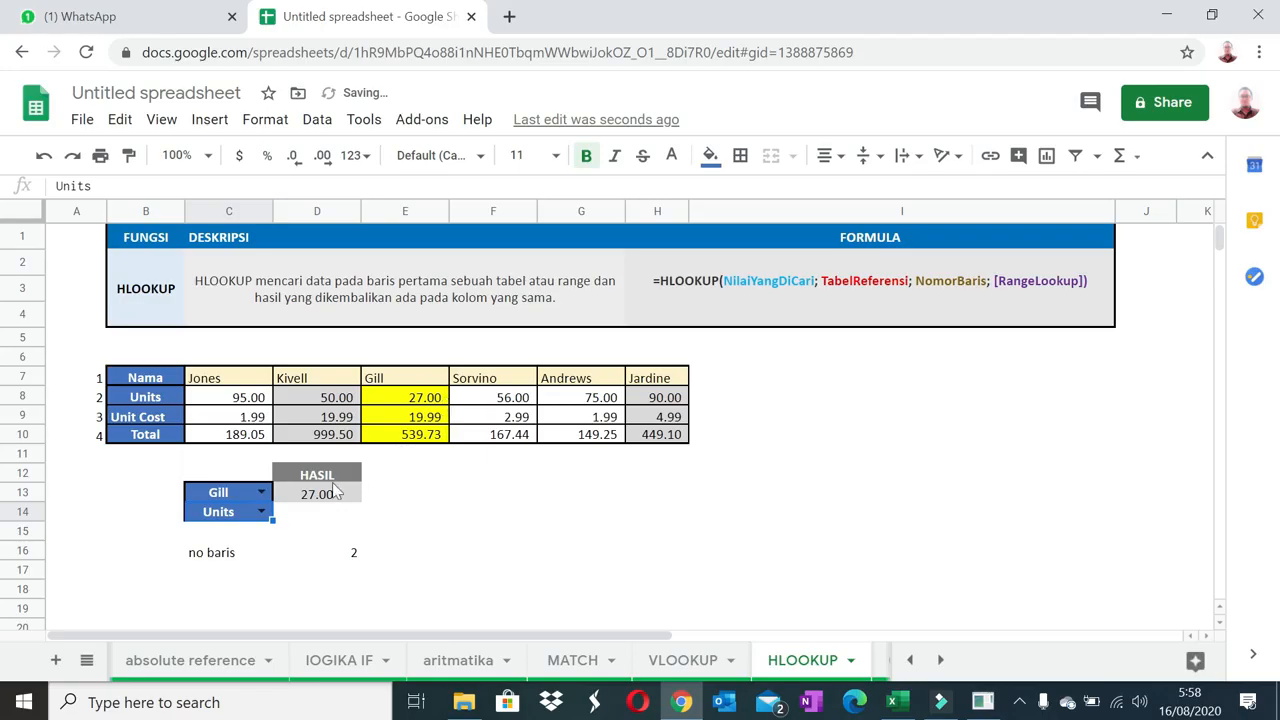
Switch the C14 dropdown to Unit Cost and back to Total, checking the D13 result for each choice.
click(260, 511)
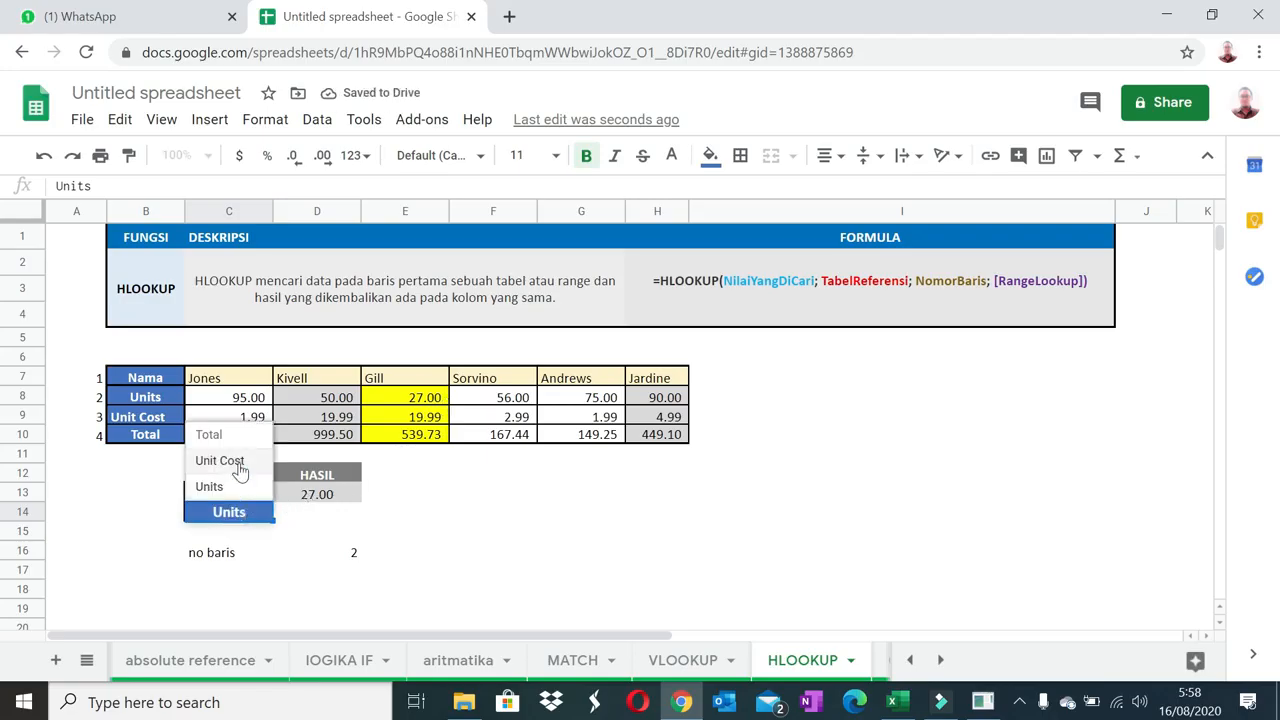
click(218, 458)
click(261, 511)
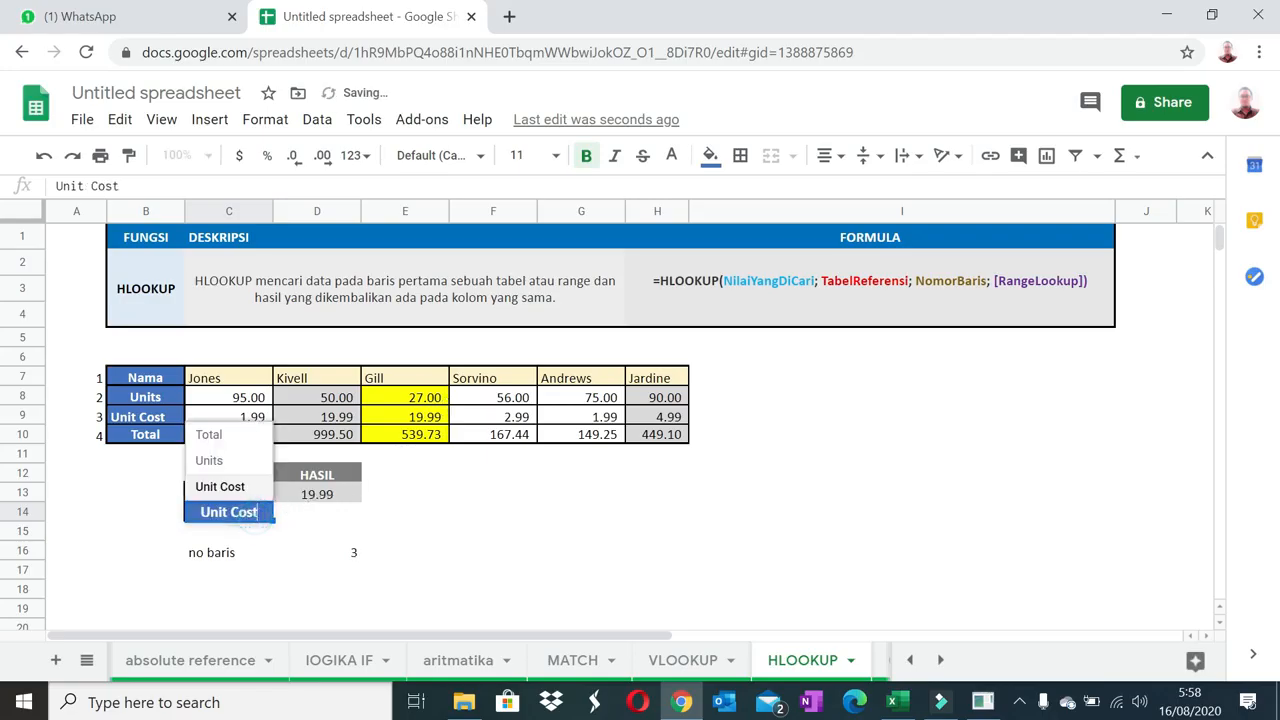
click(238, 436)
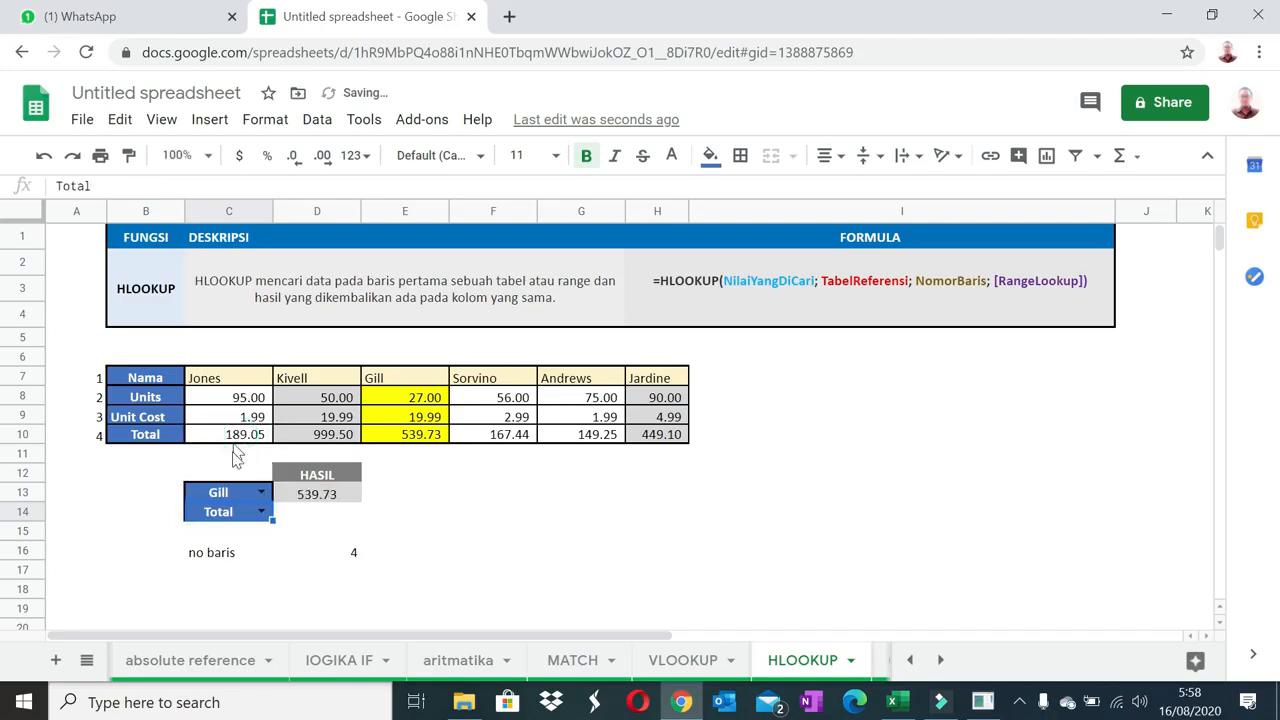
click(308, 494)
click(420, 531)
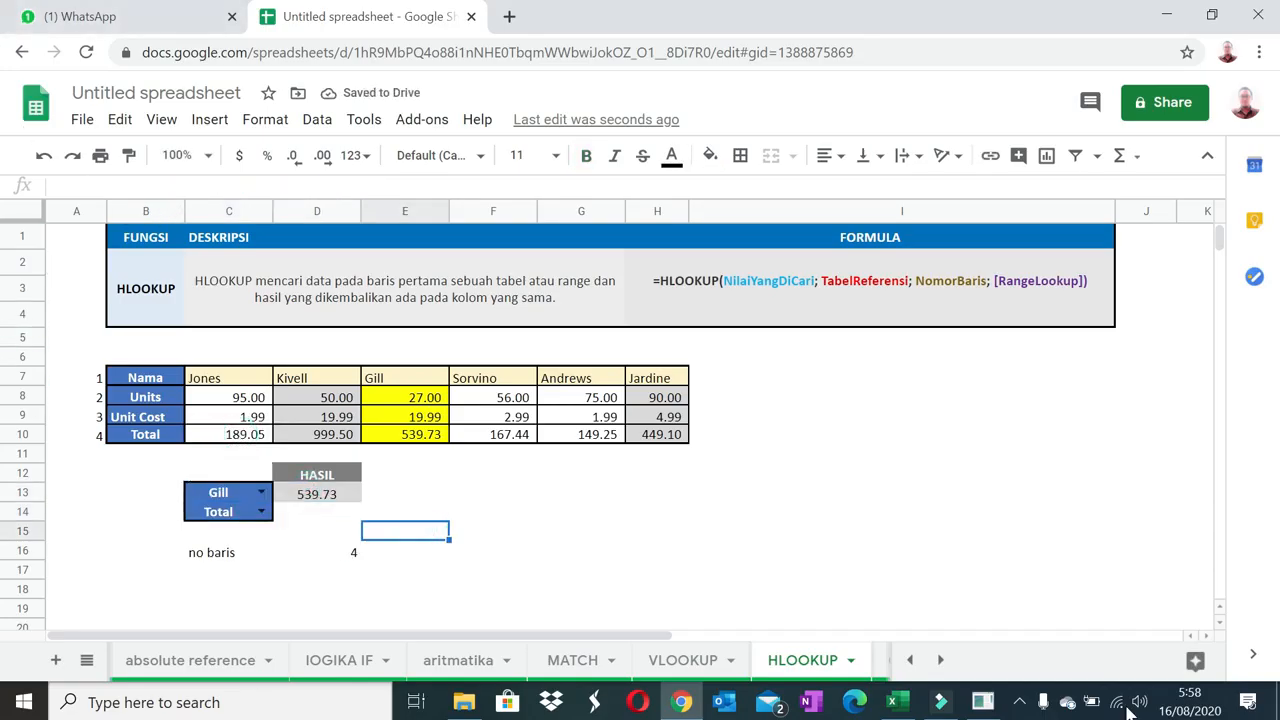
Open the "COUNT, COUNTIF, SUMIF" sheet and inspect the COUNT formula in J12 of the Jumlah Data row.
click(940, 660)
click(940, 660)
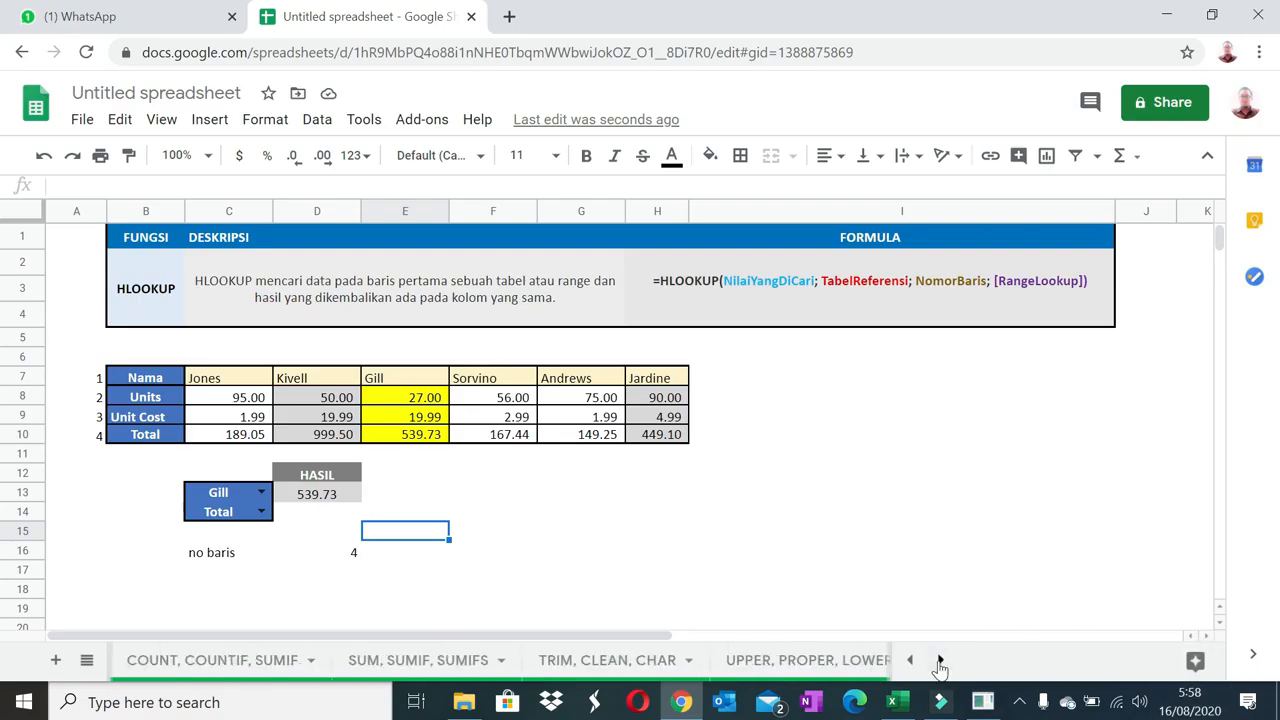
click(152, 667)
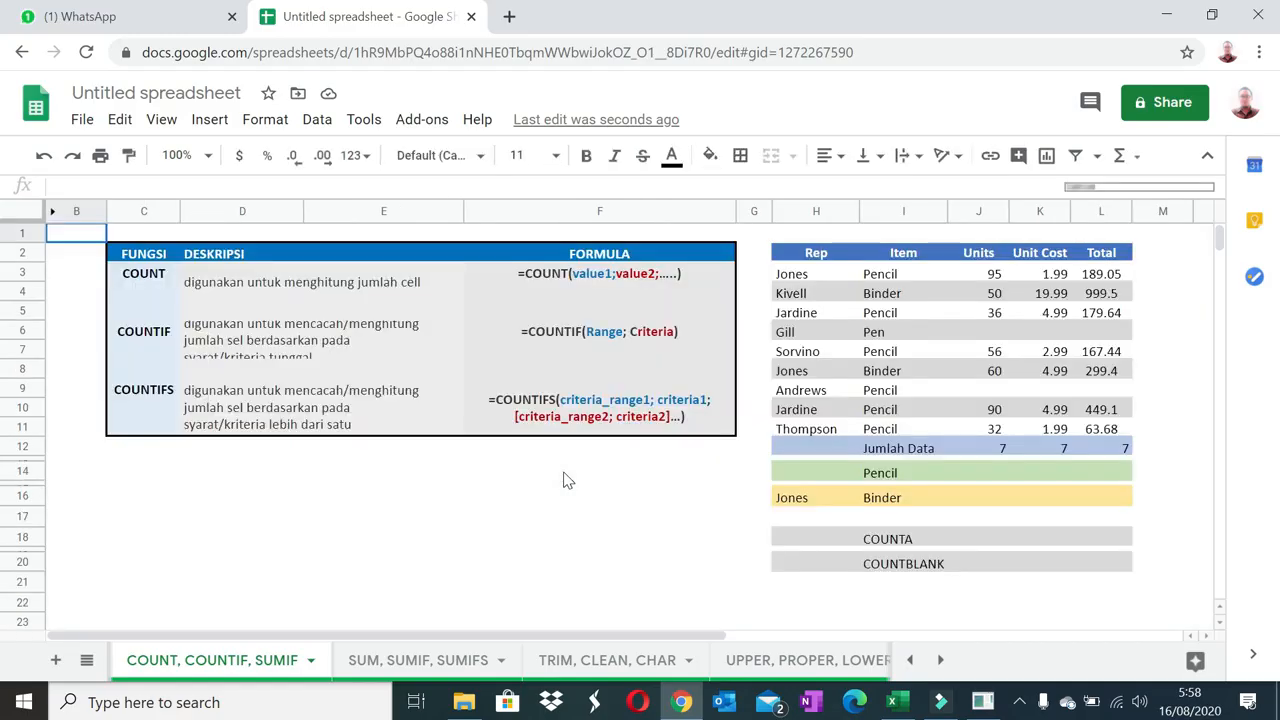
click(1003, 450)
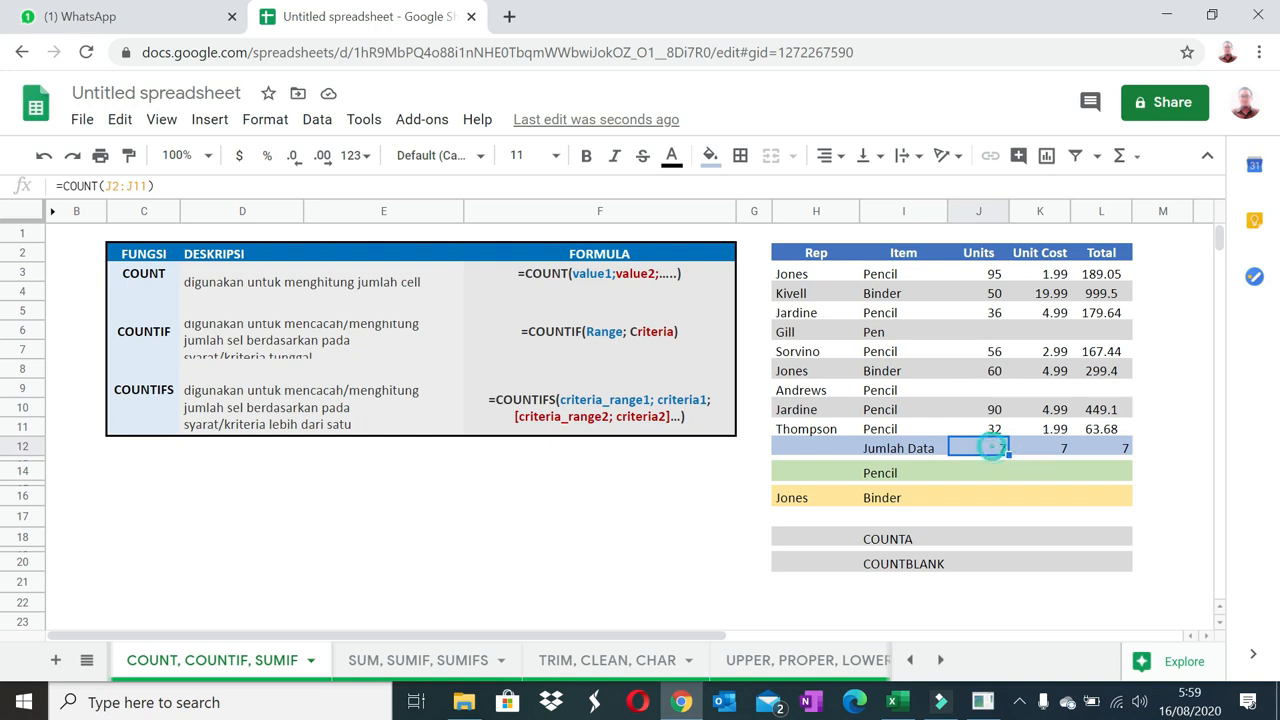
double_click(995, 448)
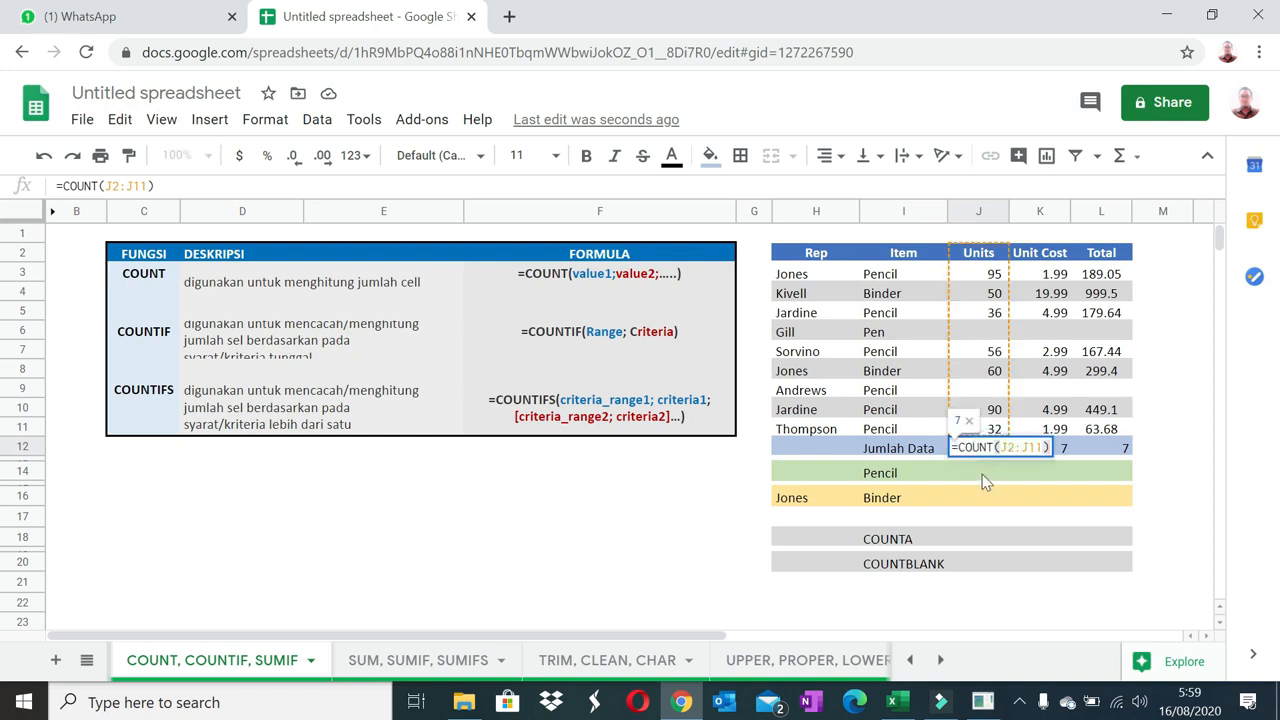
key(Escape)
Enter a COUNTA formula over J2:J11 in J18 of the COUNTA row.
click(978, 540)
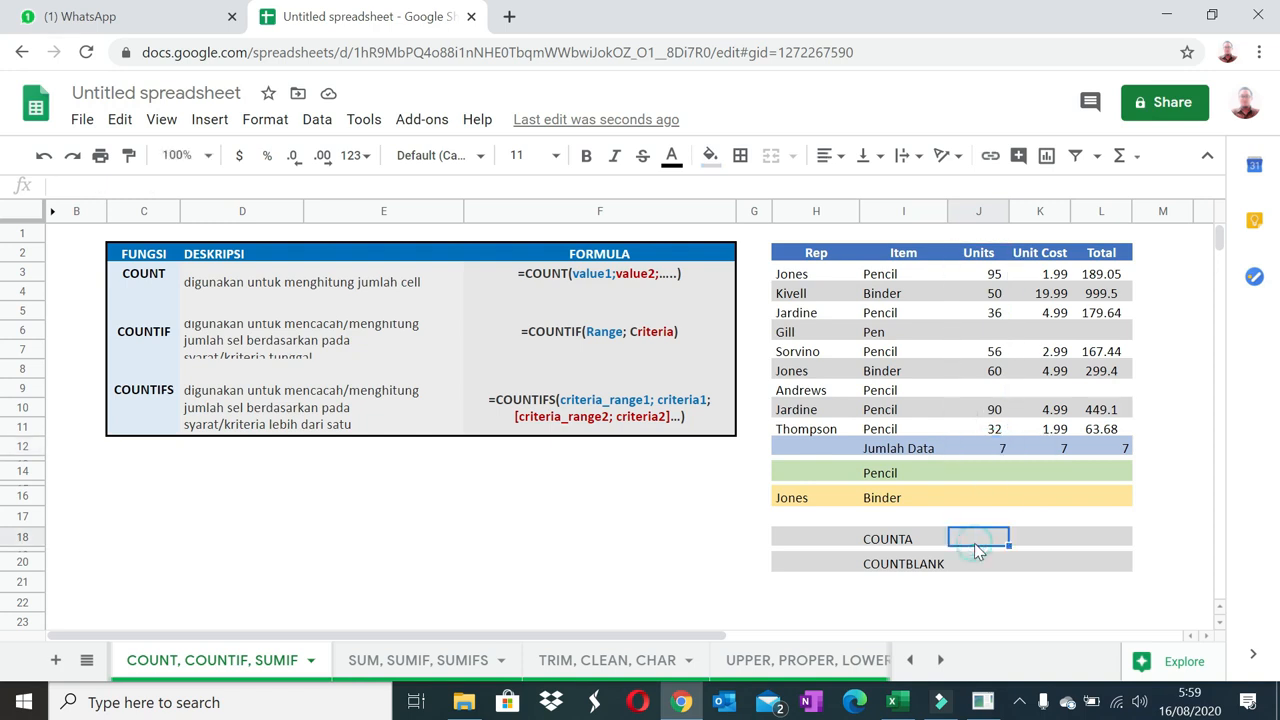
text(=coy)
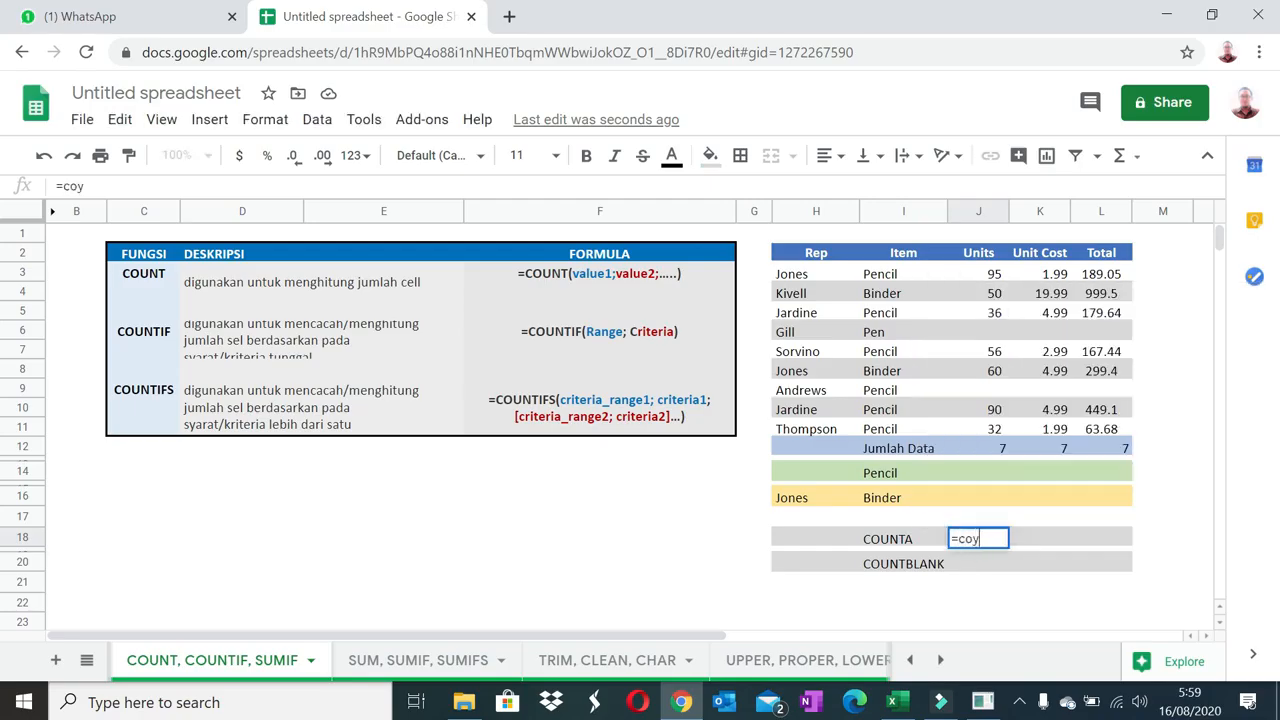
key(BackSpace)
text(unta()
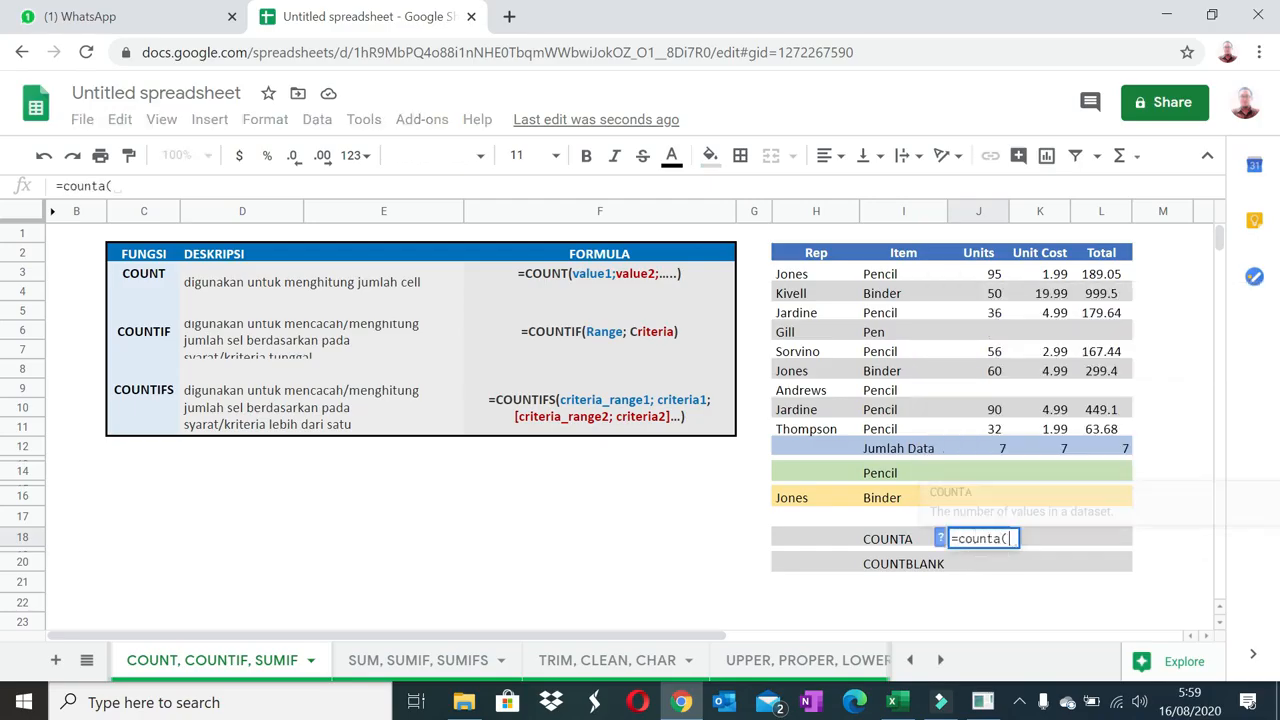
click(978, 252)
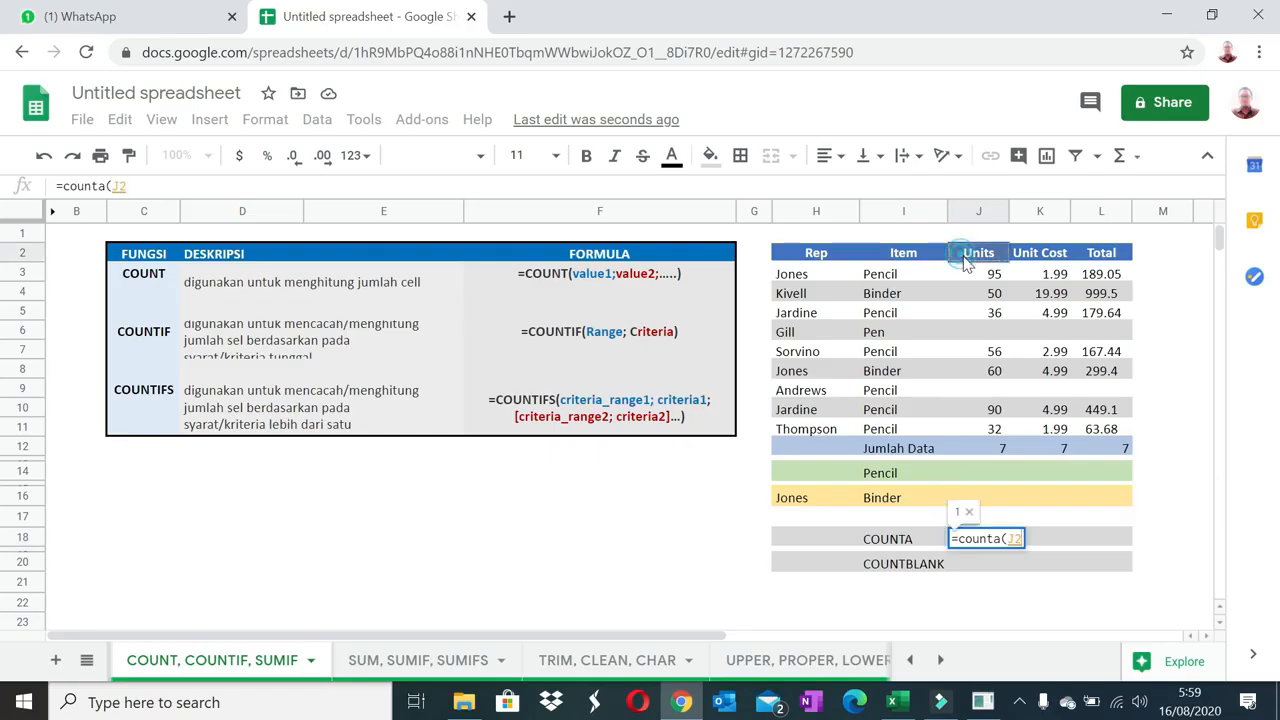
drag(985, 432, 987, 433)
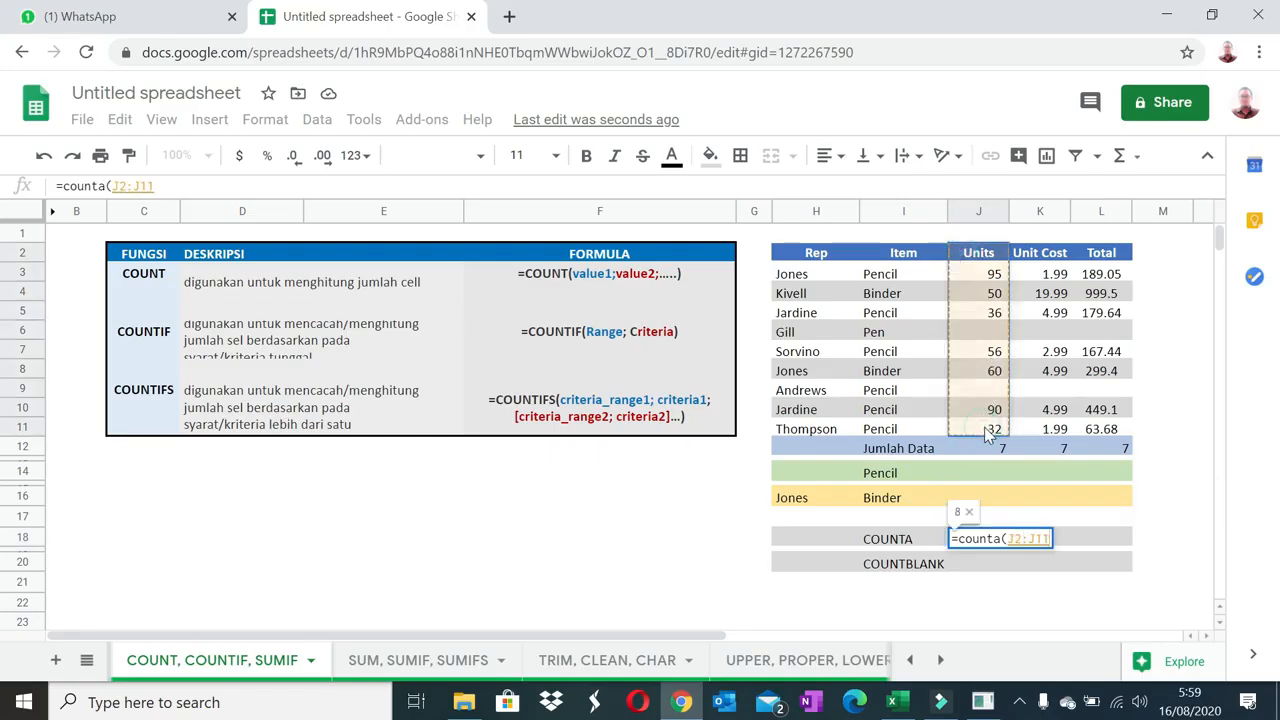
key(Return)
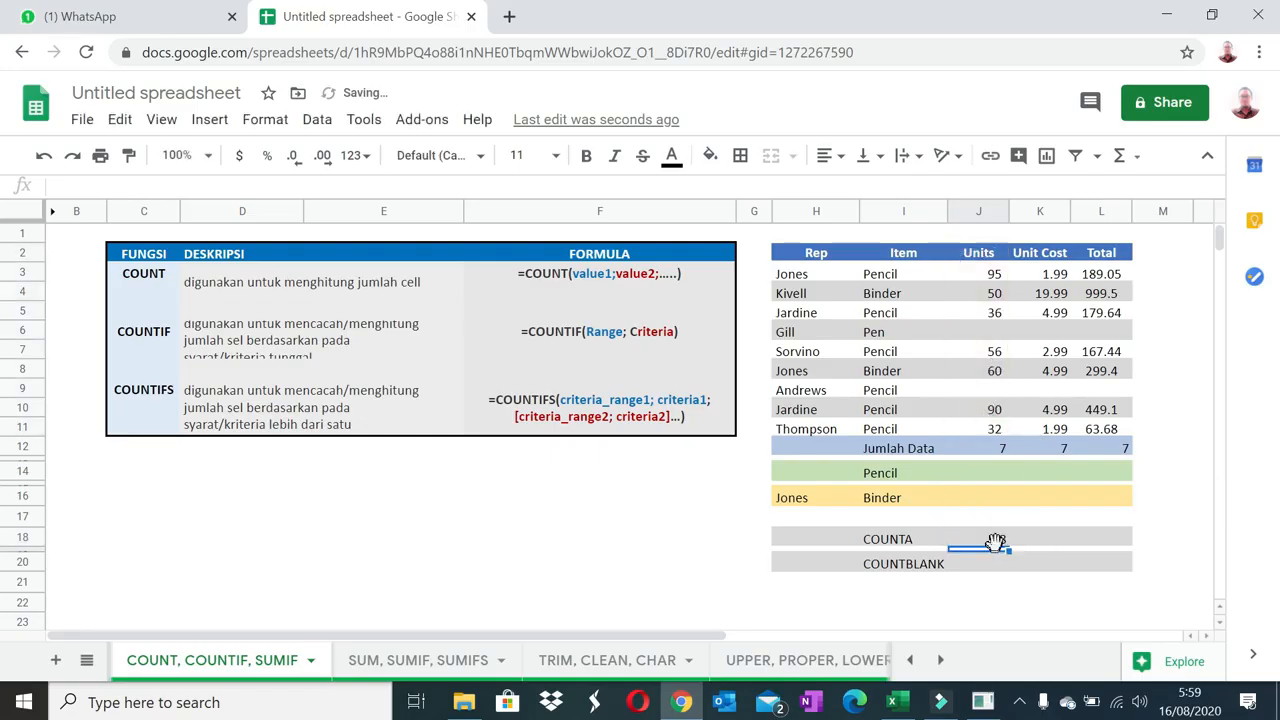
Fill the J18 COUNTA formula across the row through the Total column and clear the extra copy in M18.
click(1000, 539)
drag(1010, 545, 1157, 549)
click(1162, 547)
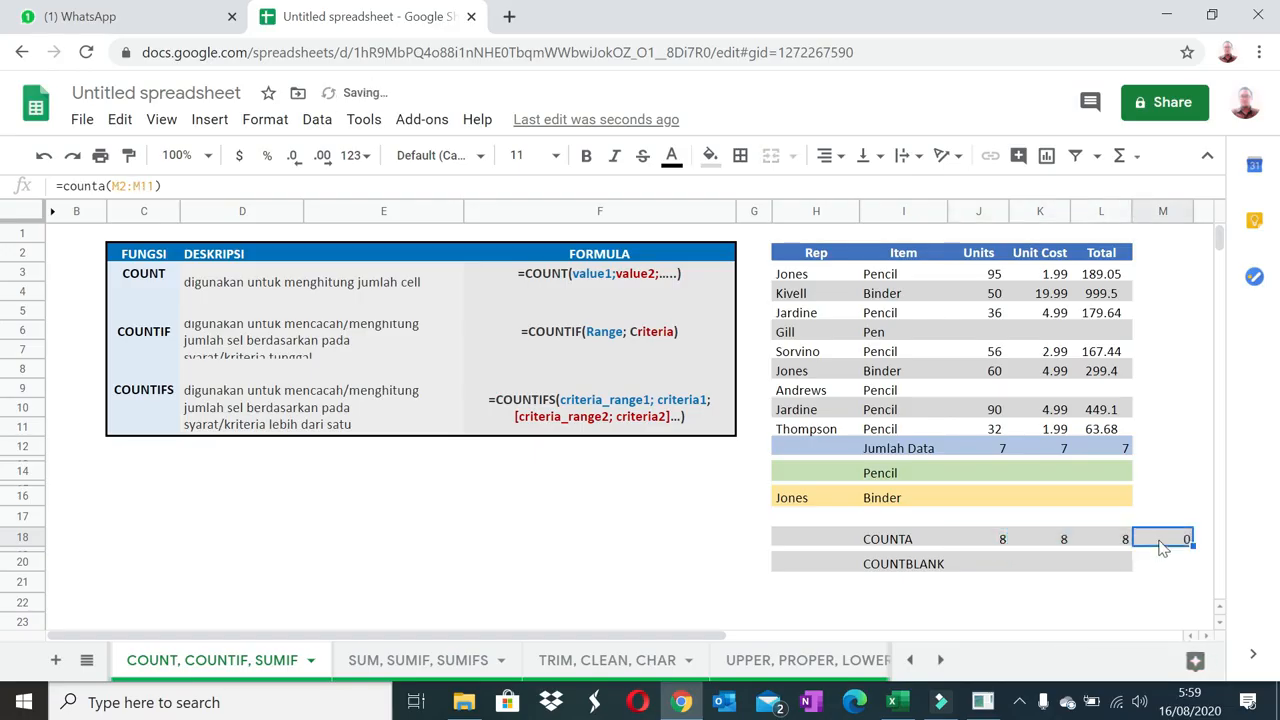
key(Delete)
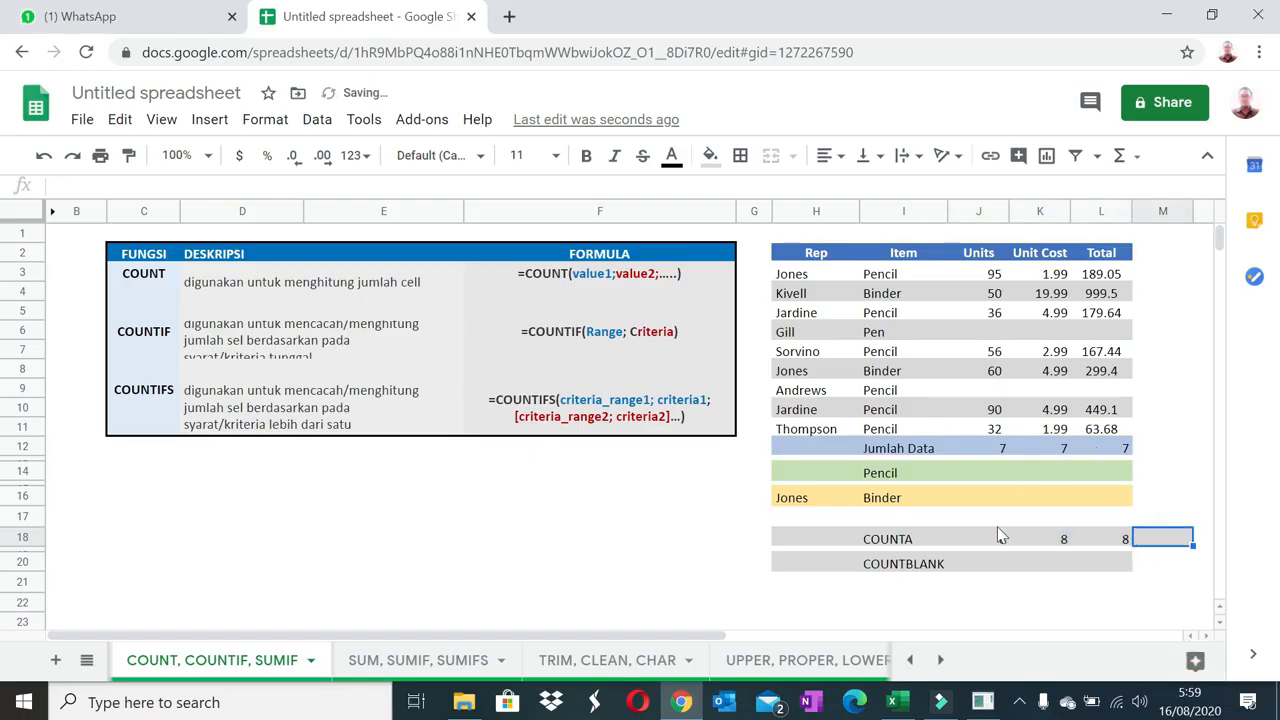
click(973, 252)
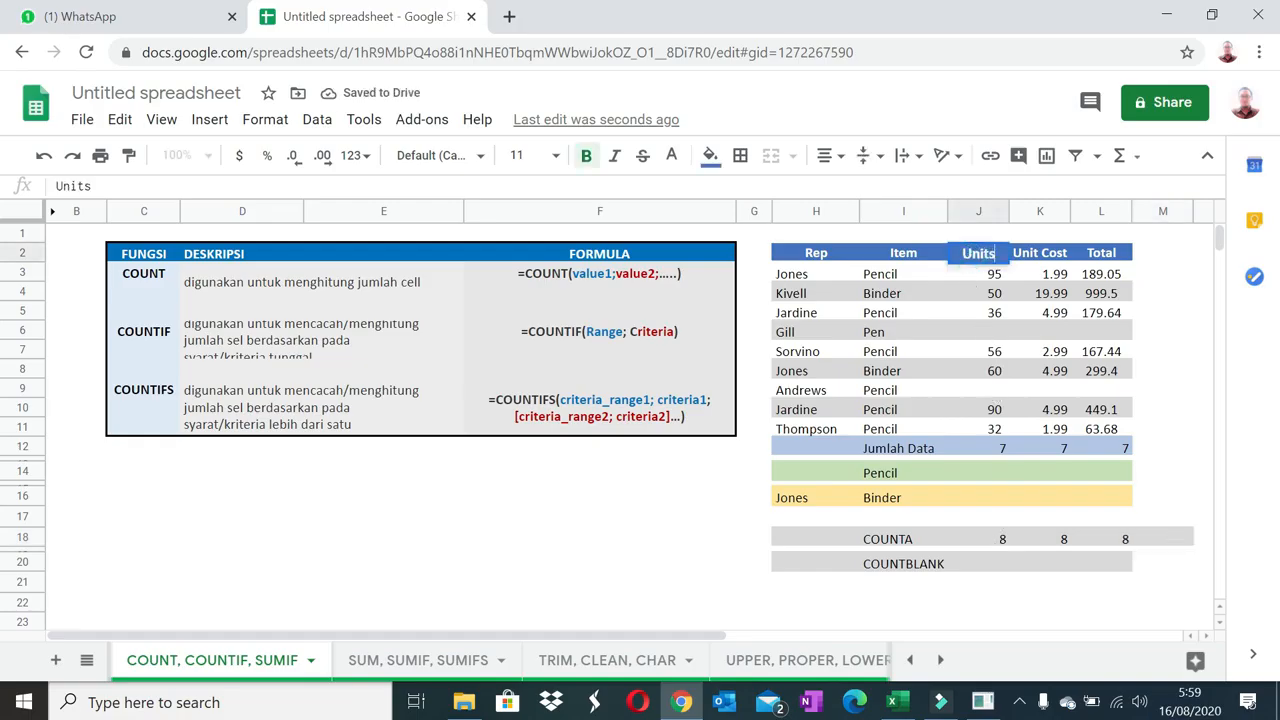
Enter a COUNTBLANK formula over J3:J11 in J20 of the COUNTBLANK row.
click(993, 563)
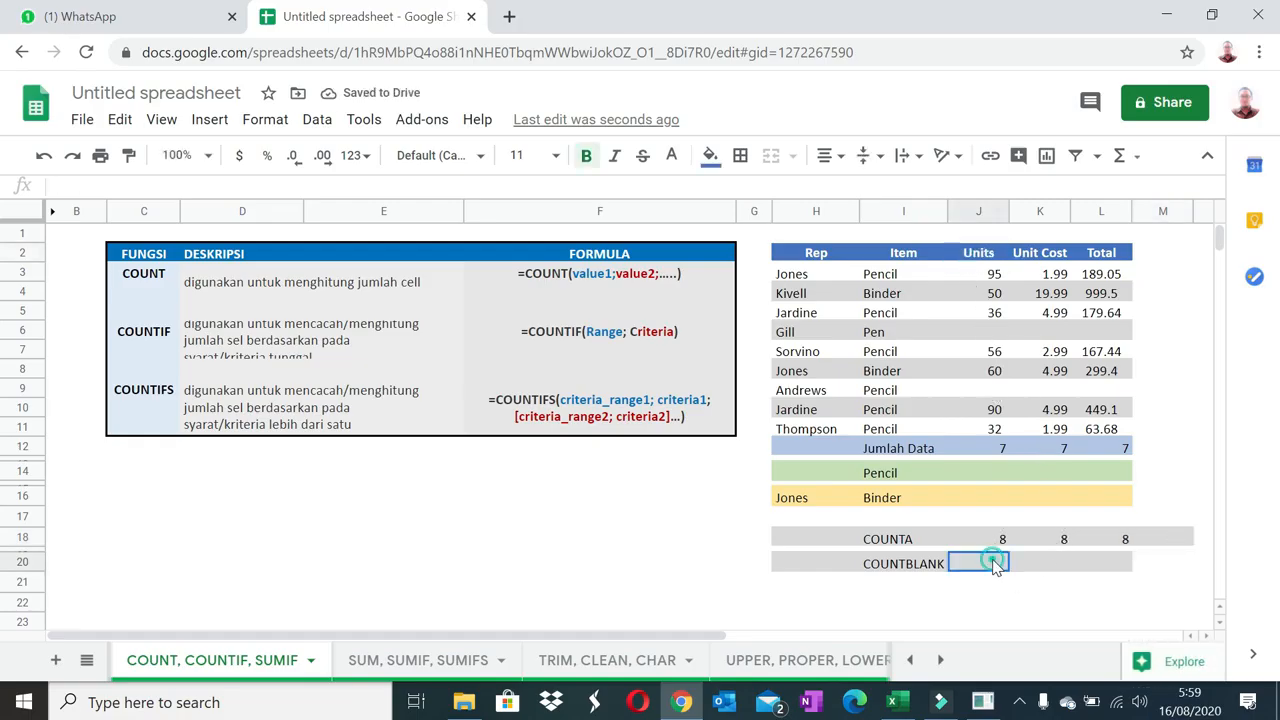
text(=count)
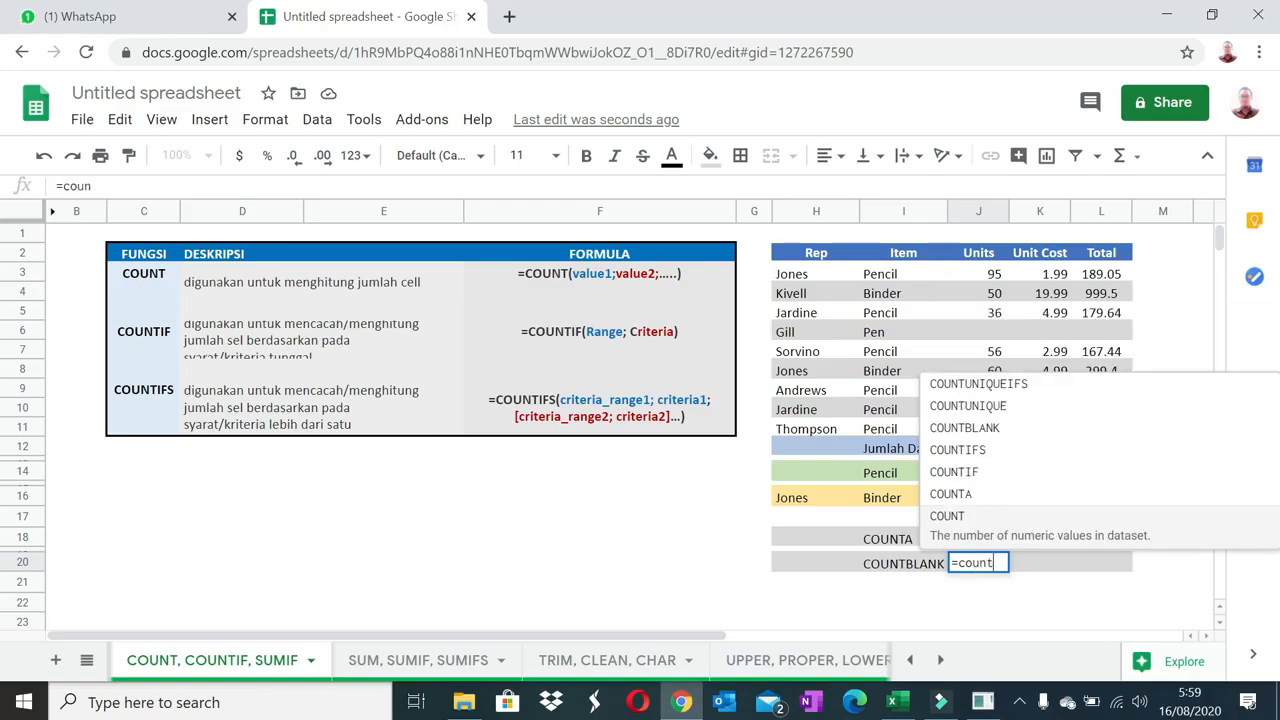
text(blank)
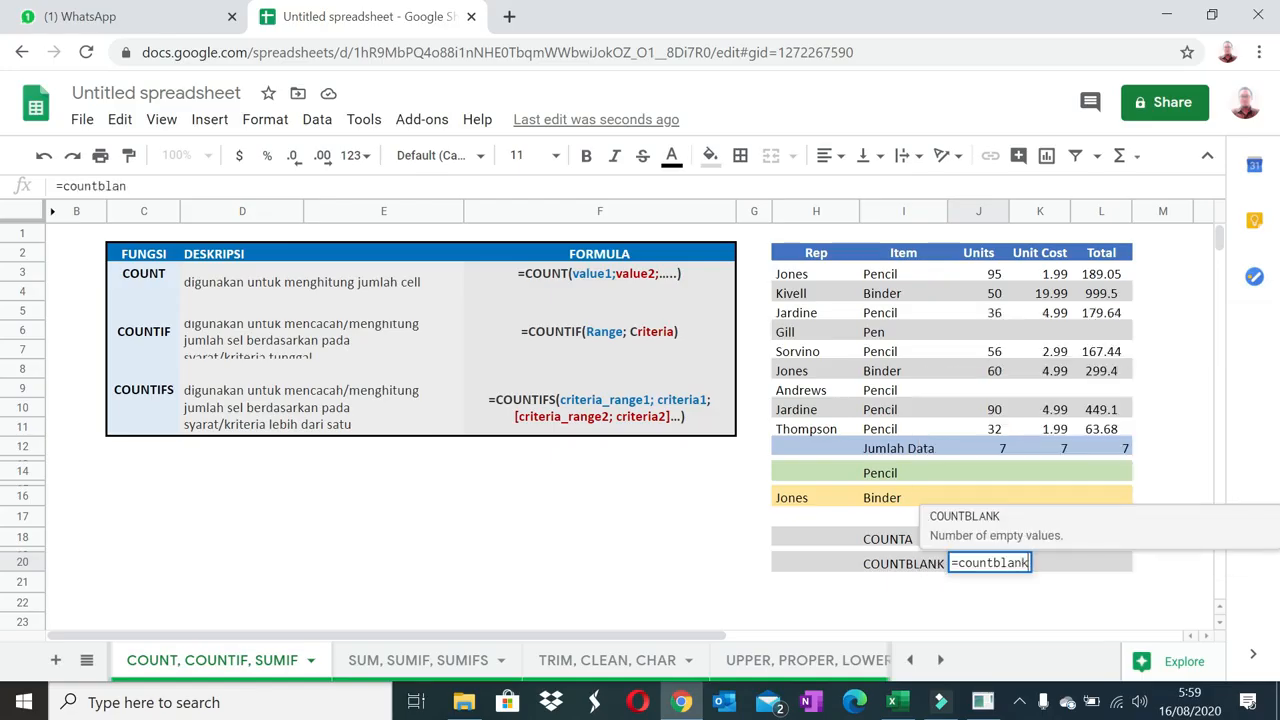
text(()
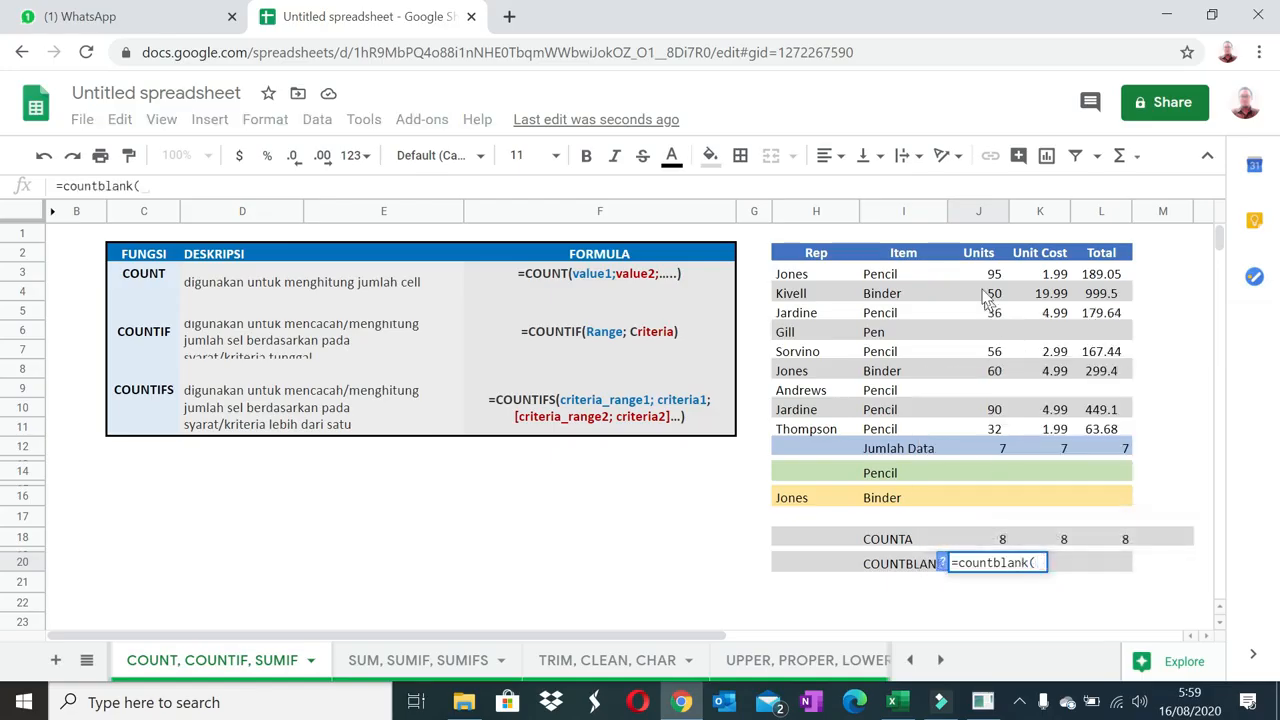
click(980, 276)
drag(997, 432, 997, 432)
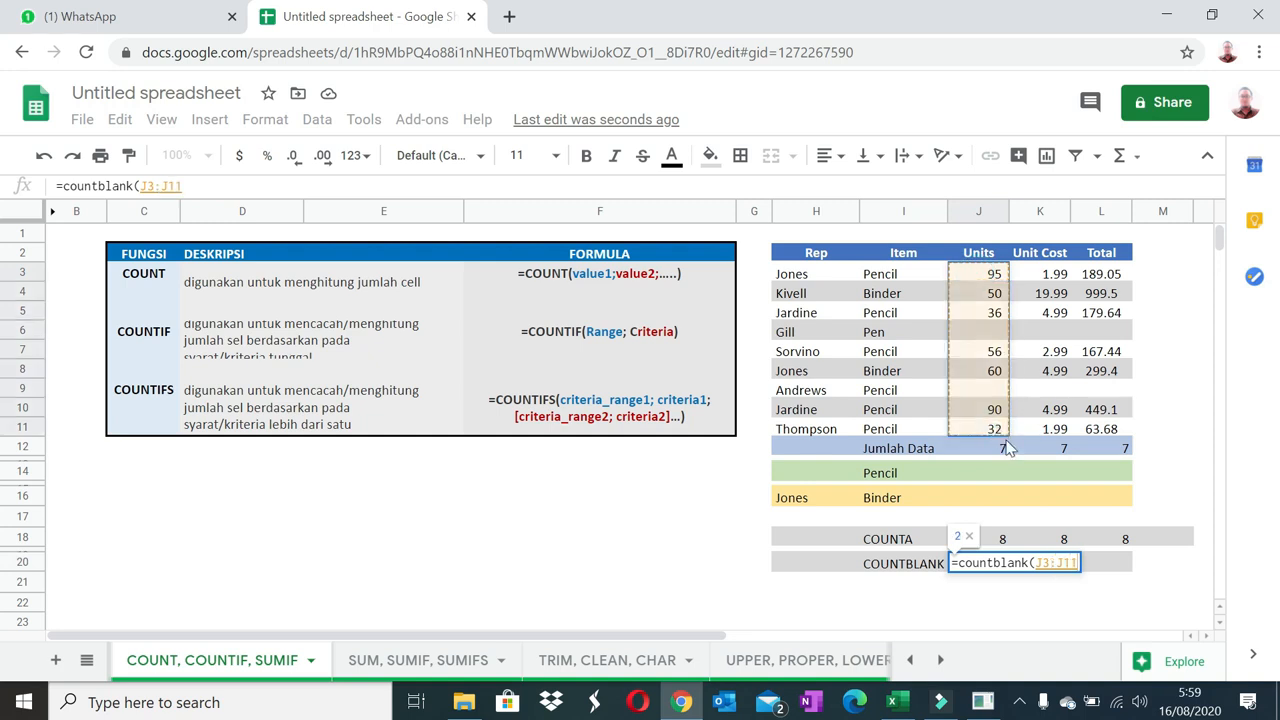
Complete the COUNTBLANK formula for J3:J11 in J20 and fill it across to L20.
key(Return)
key(Up)
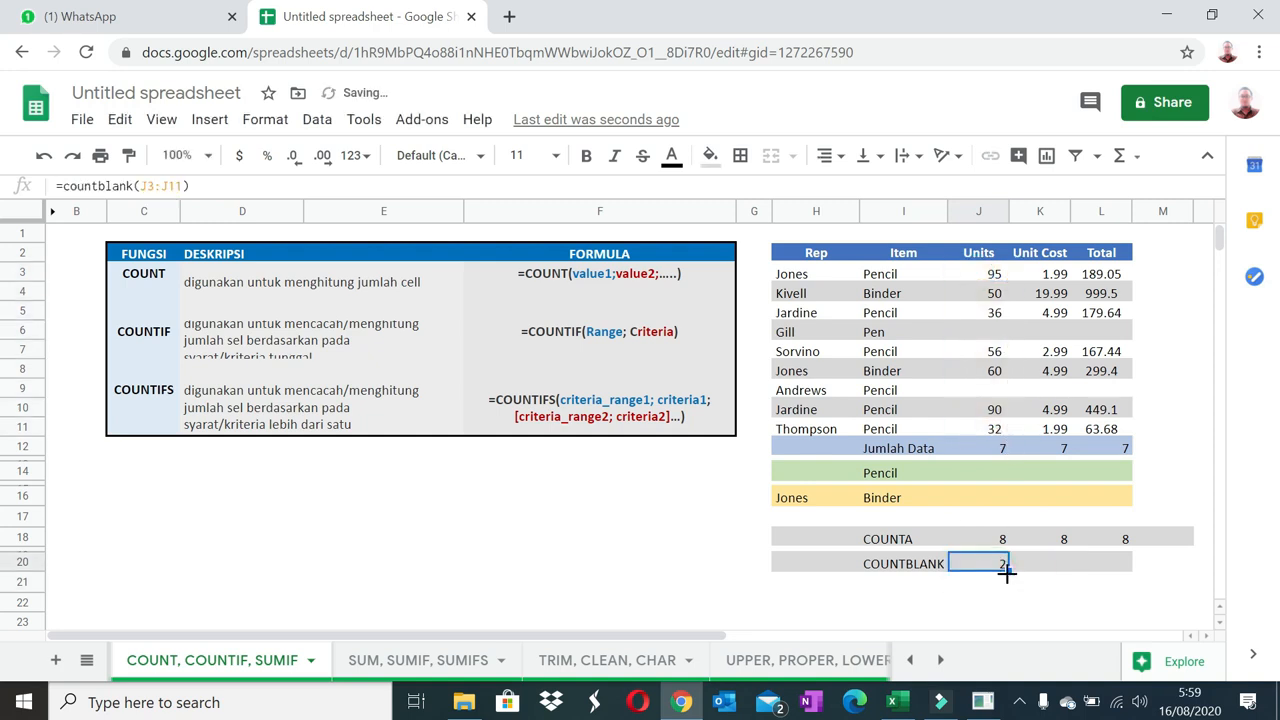
drag(1006, 572, 1131, 580)
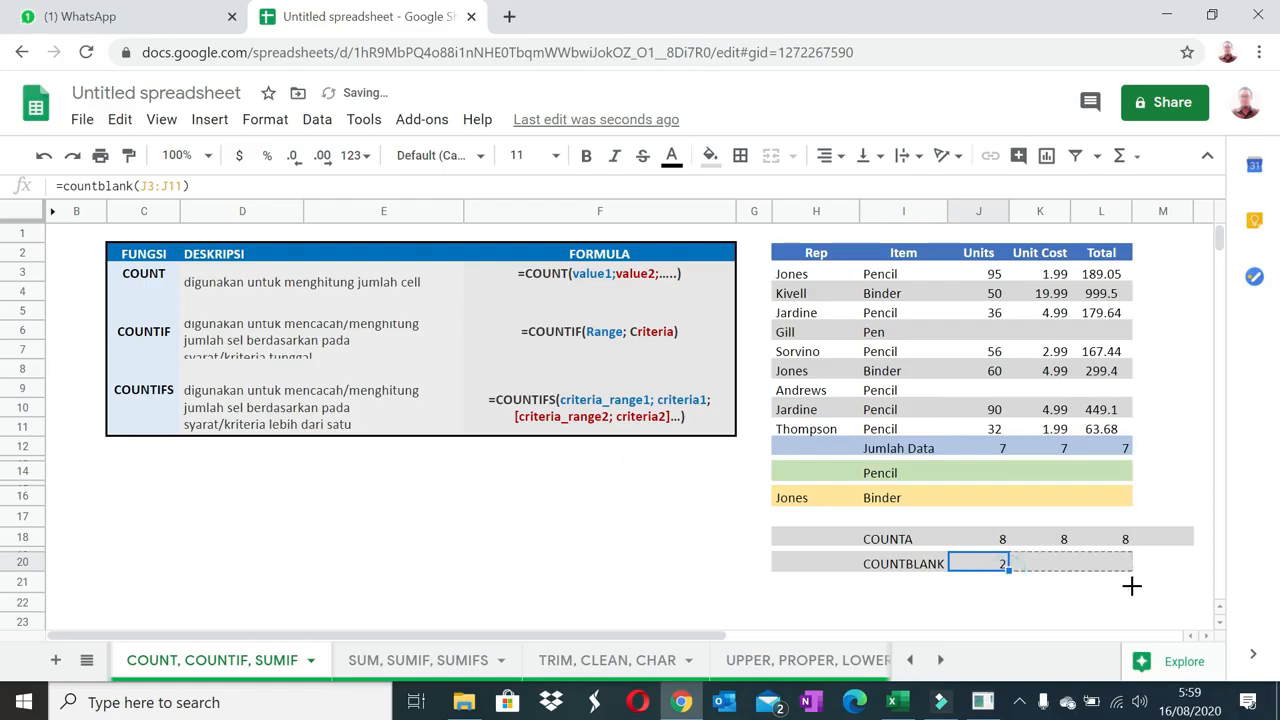
Try clearing the Units values in J11 and J10 to test the count formulas, and undo both deletions.
click(988, 430)
key(Delete)
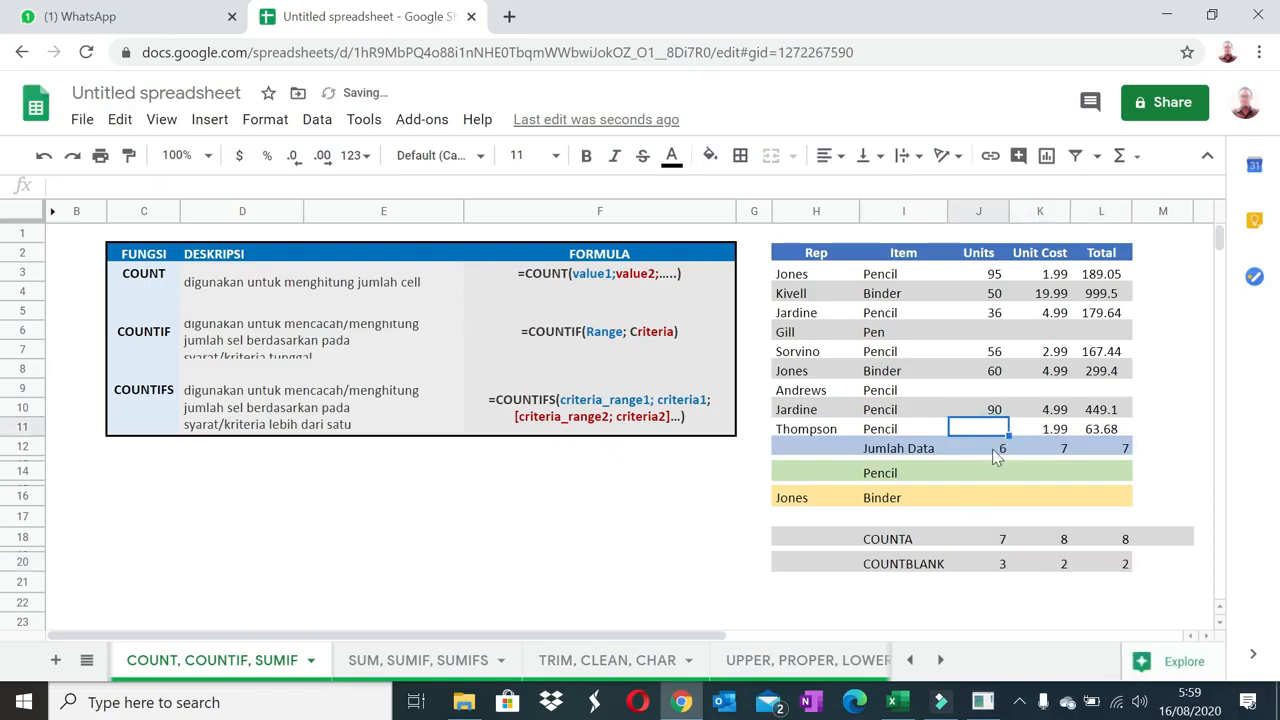
click(988, 410)
key(Delete)
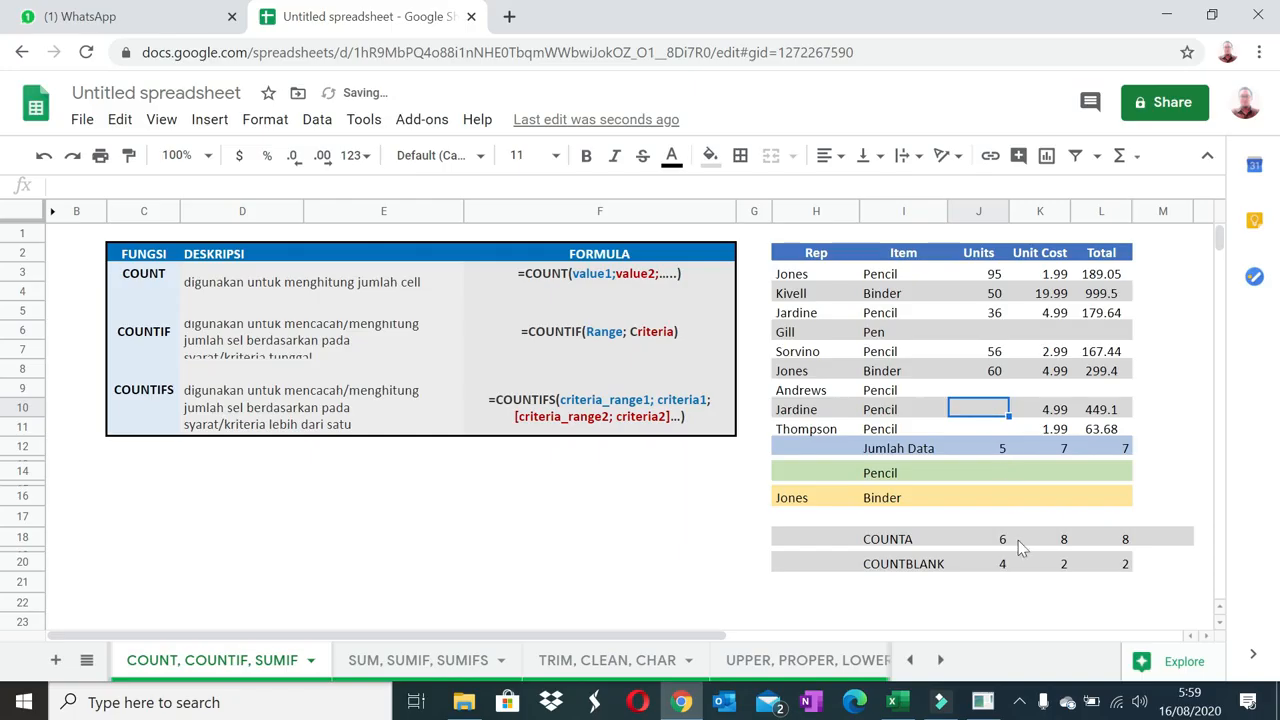
key(ctrl+z)
key(ctrl+z)
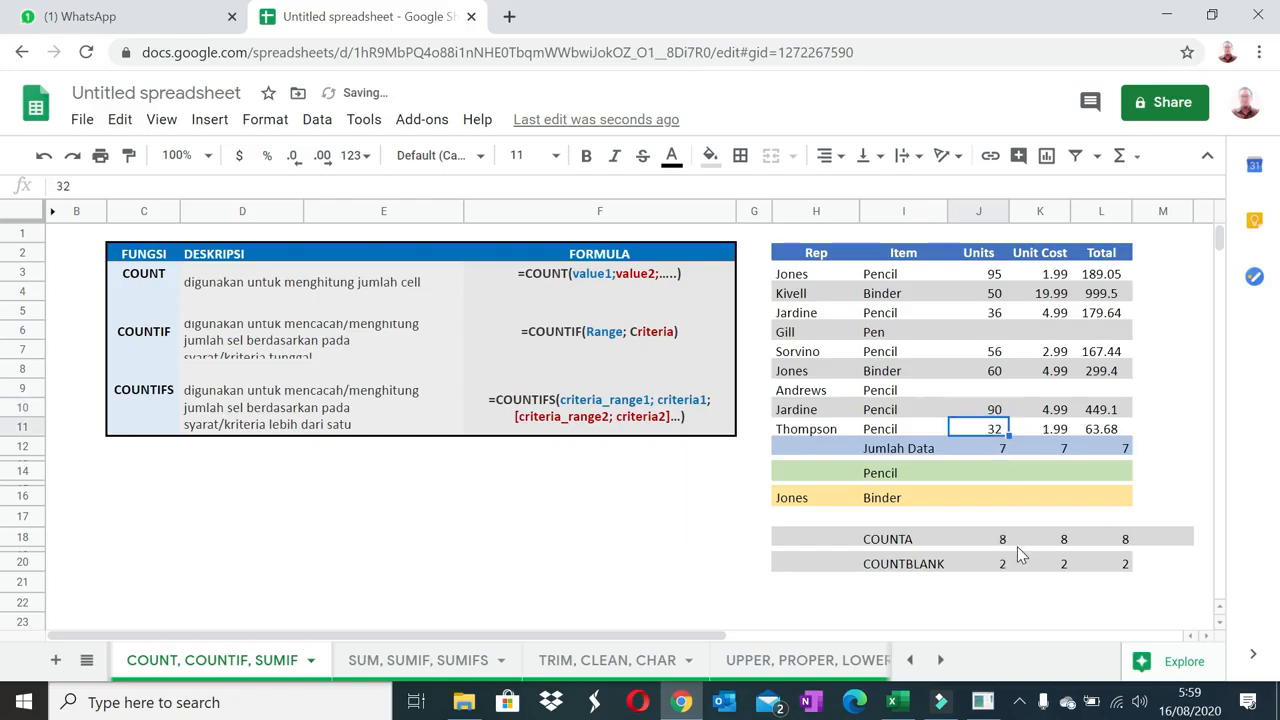
Enter a COUNTIF formula in J14 that counts the Units in J3:J11 with the criterion ">50".
click(988, 478)
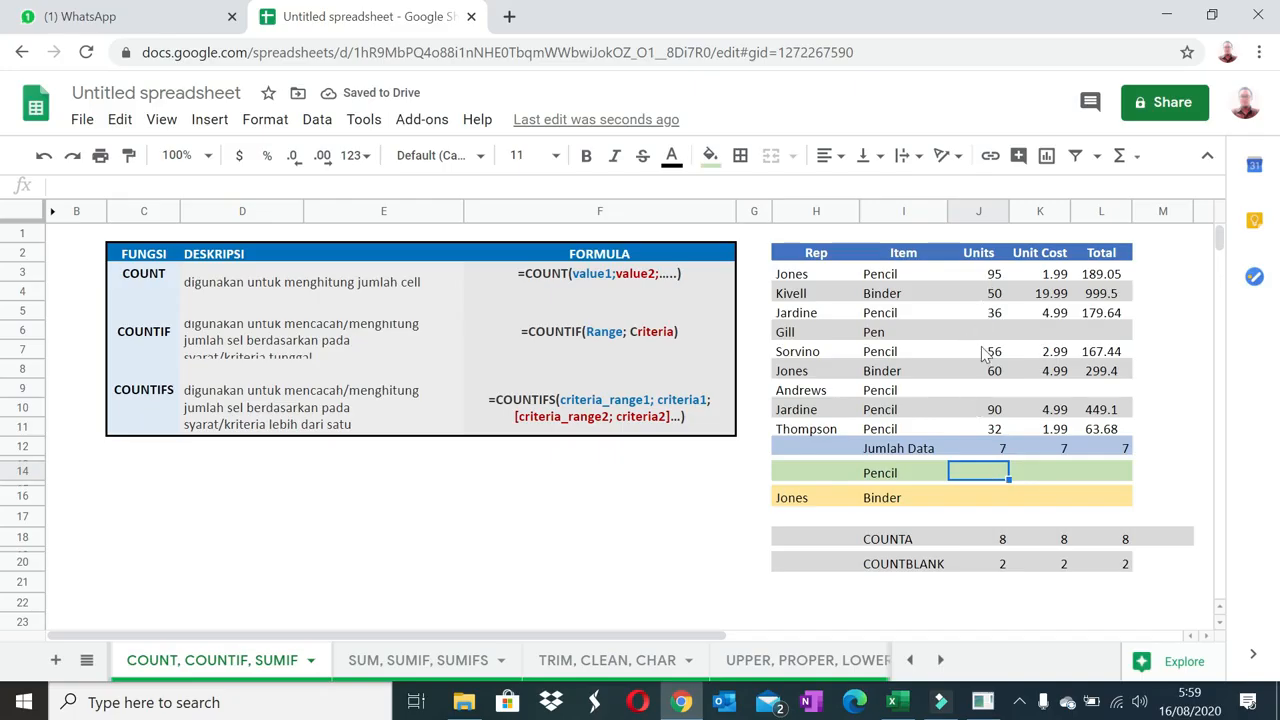
drag(993, 274, 992, 435)
click(998, 470)
text(=cou)
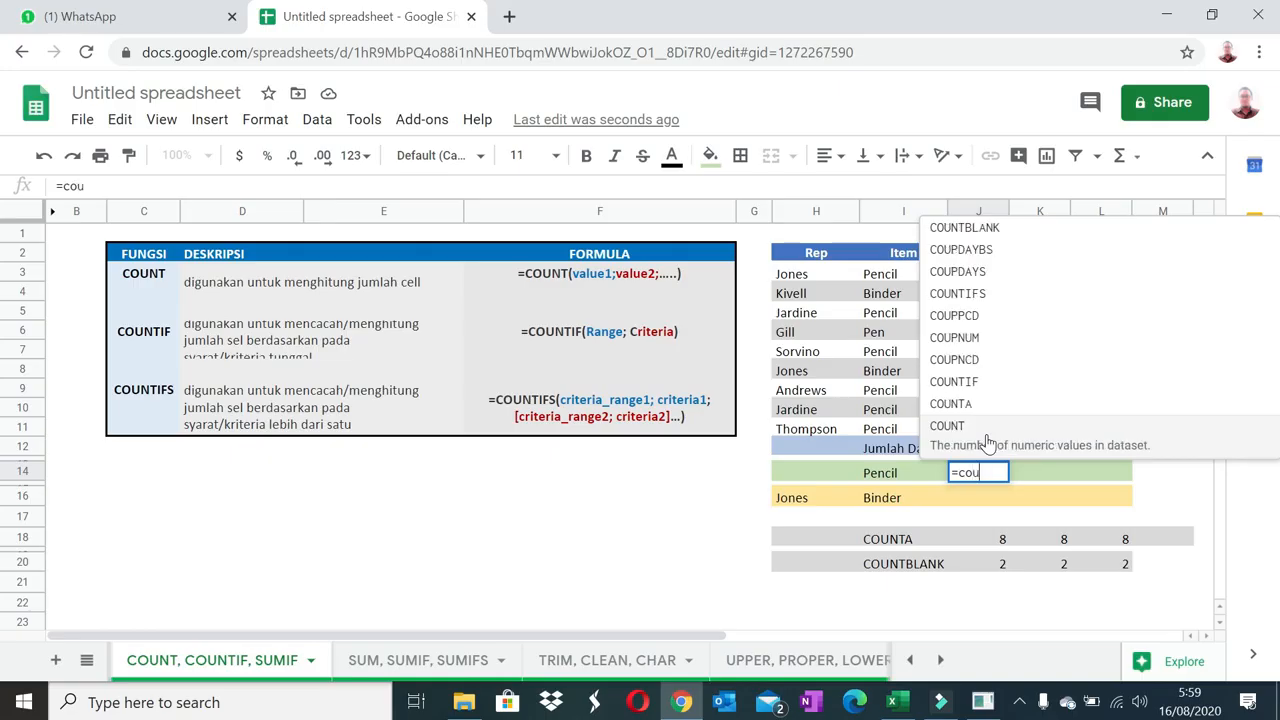
text(ntif()
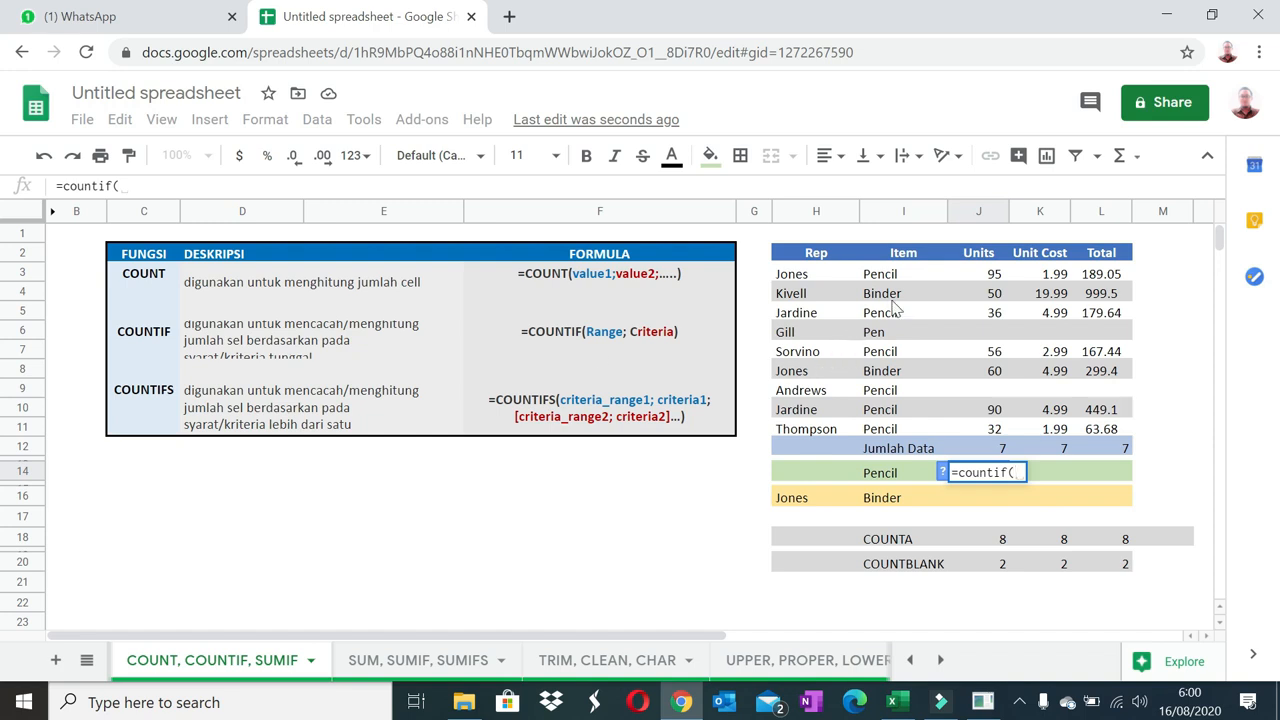
drag(985, 276, 997, 434)
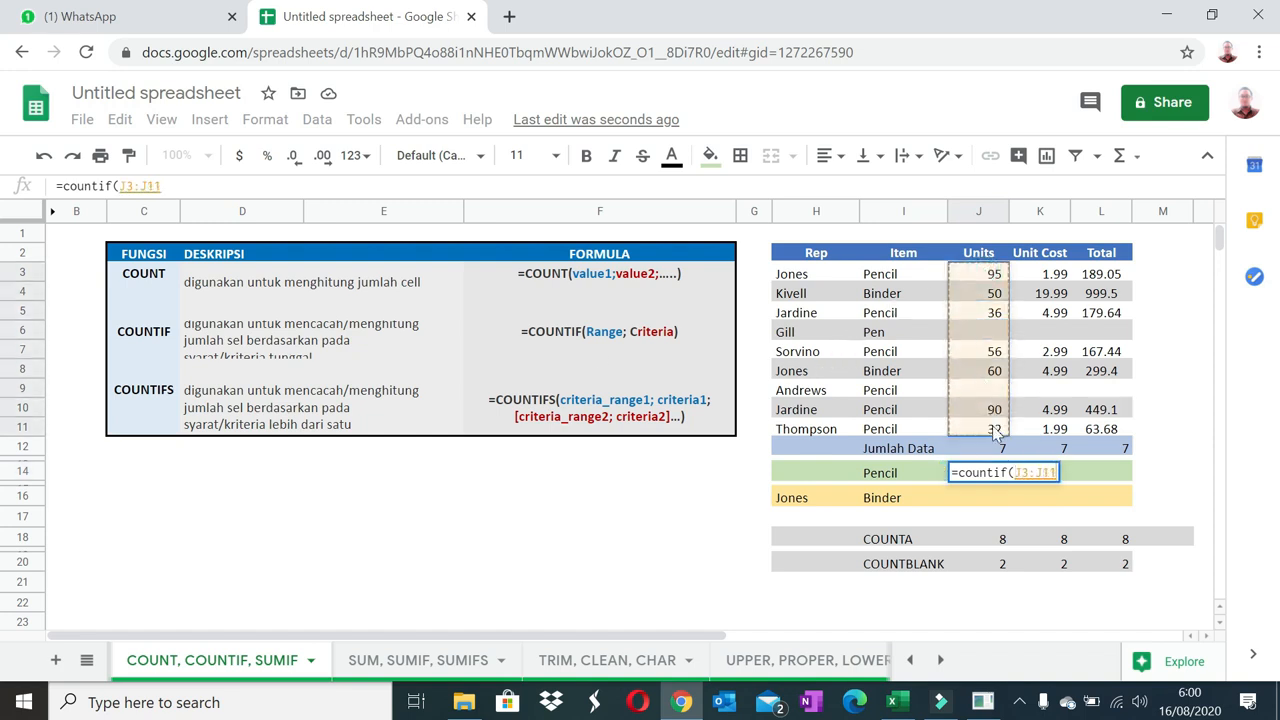
text(,)
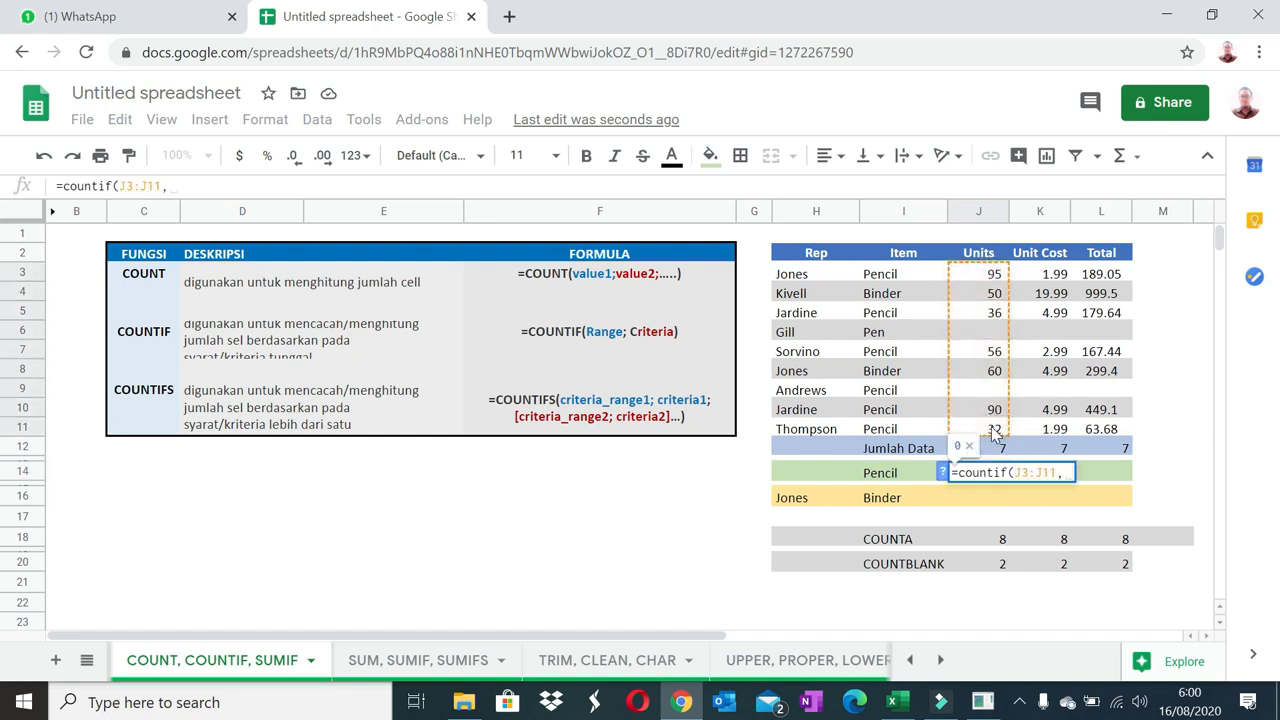
text(".5)
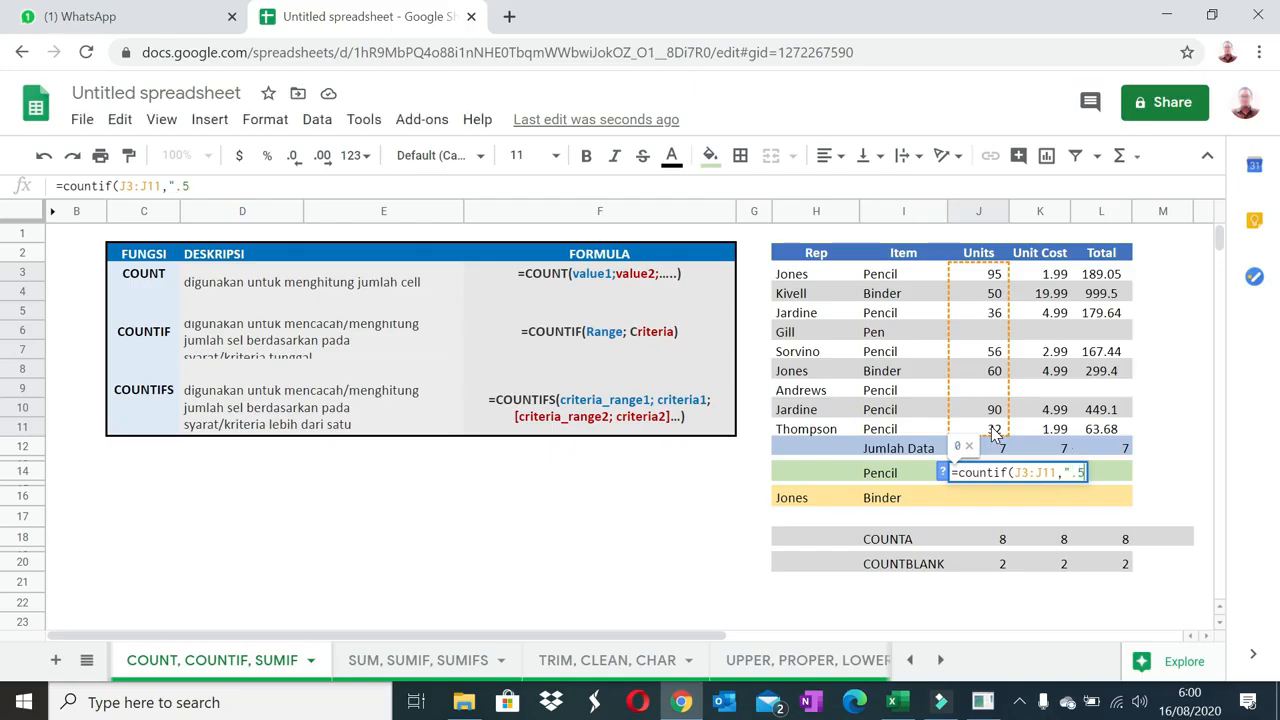
text(0)
drag(1078, 472, 1090, 472)
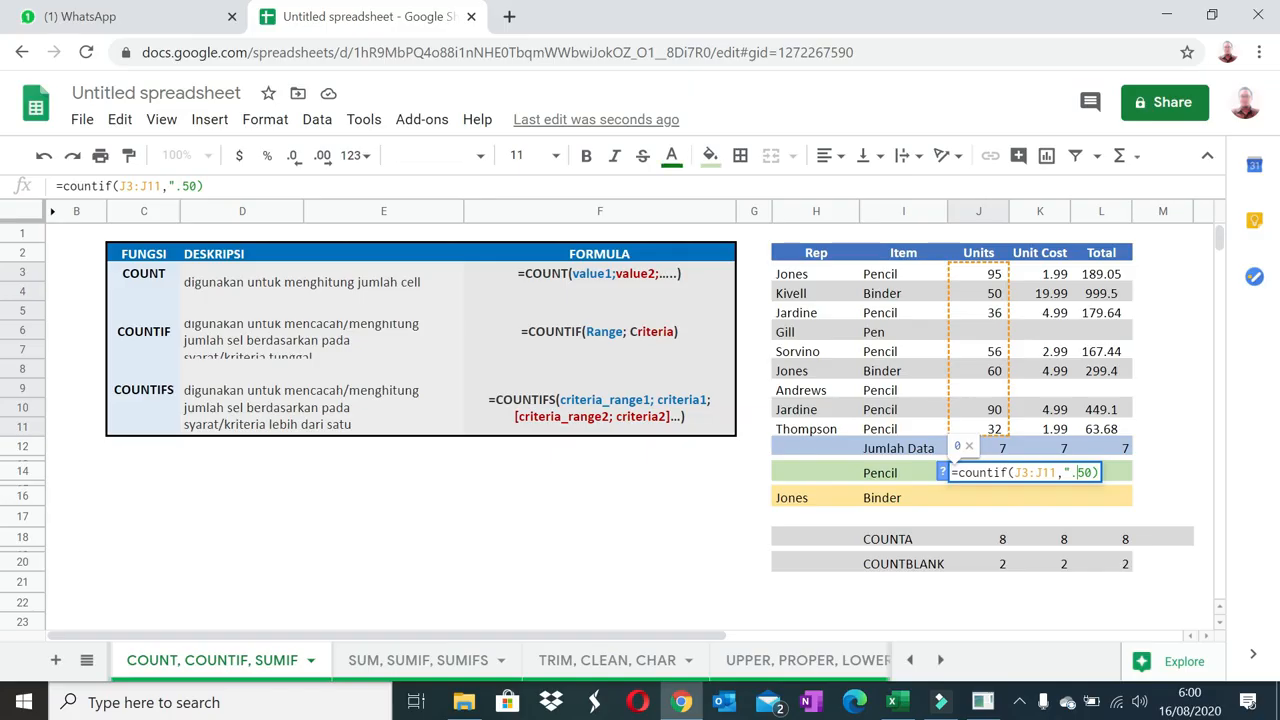
key(BackSpace)
text(>50")
key(Return)
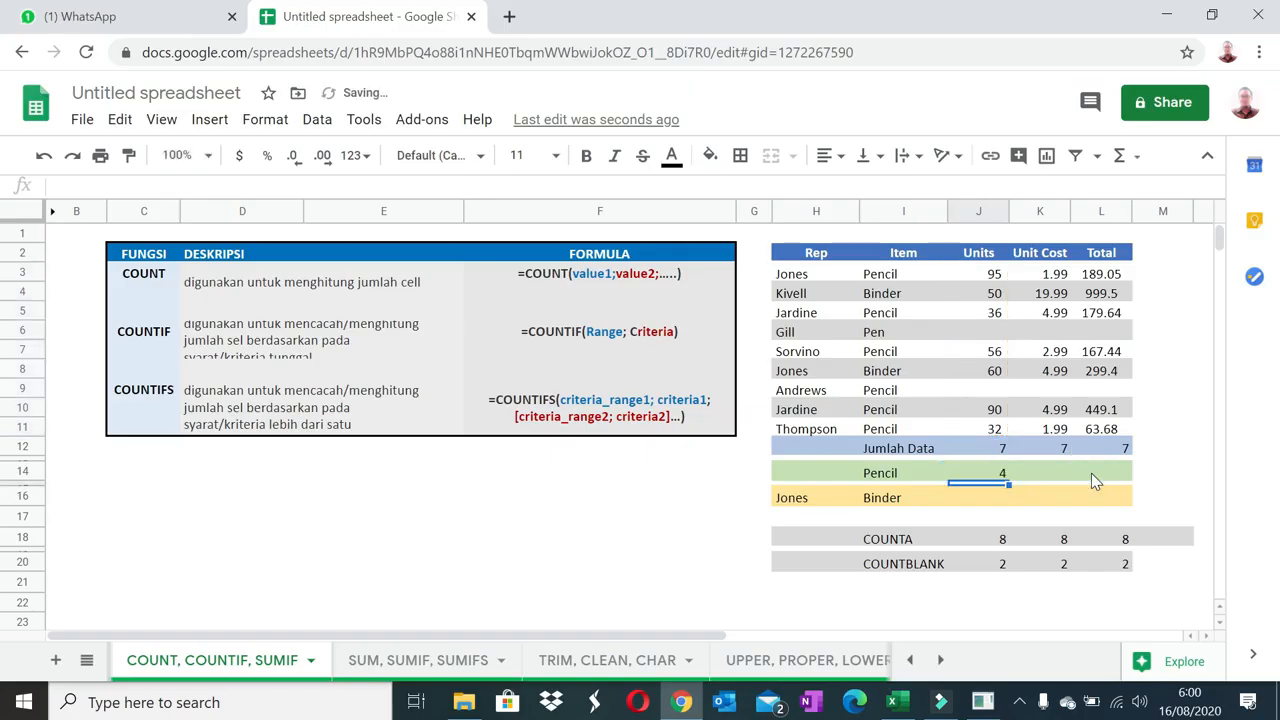
Enter a COUNTIF formula in K14 that counts the Unit Cost values in K3:K11 with the criterion ">=1.99".
key(Right)
text(=)
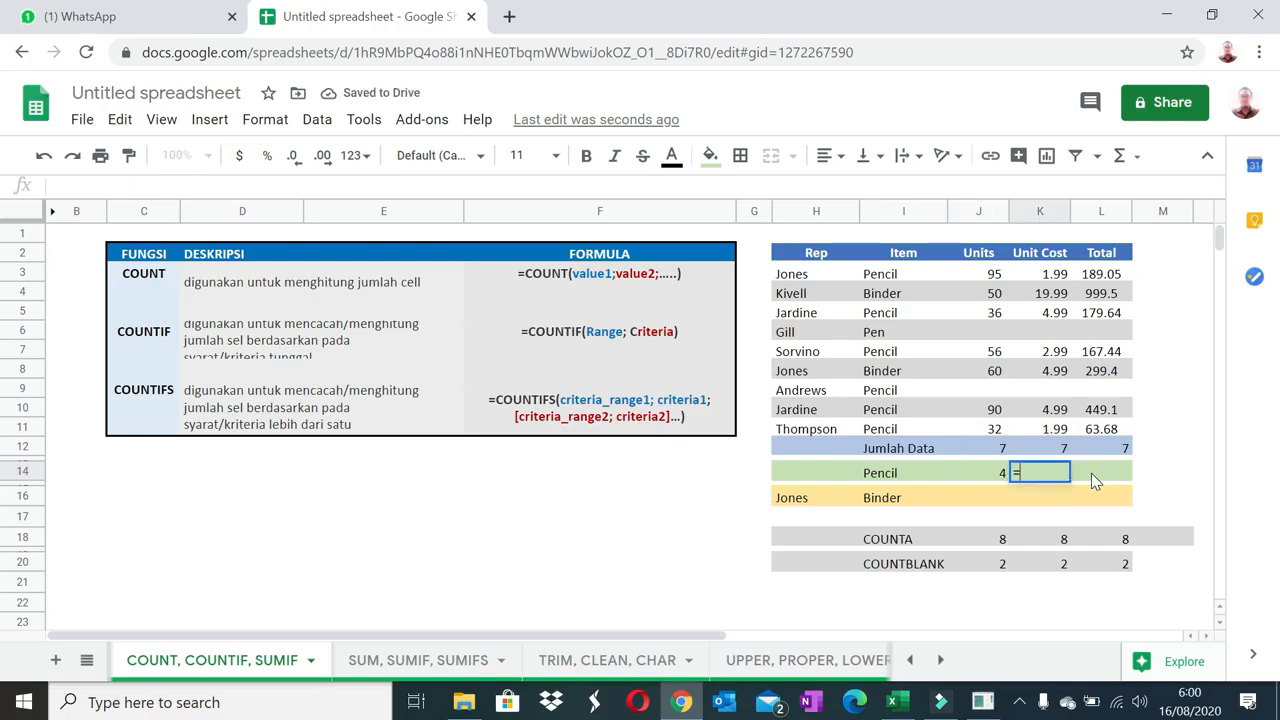
text(countif()
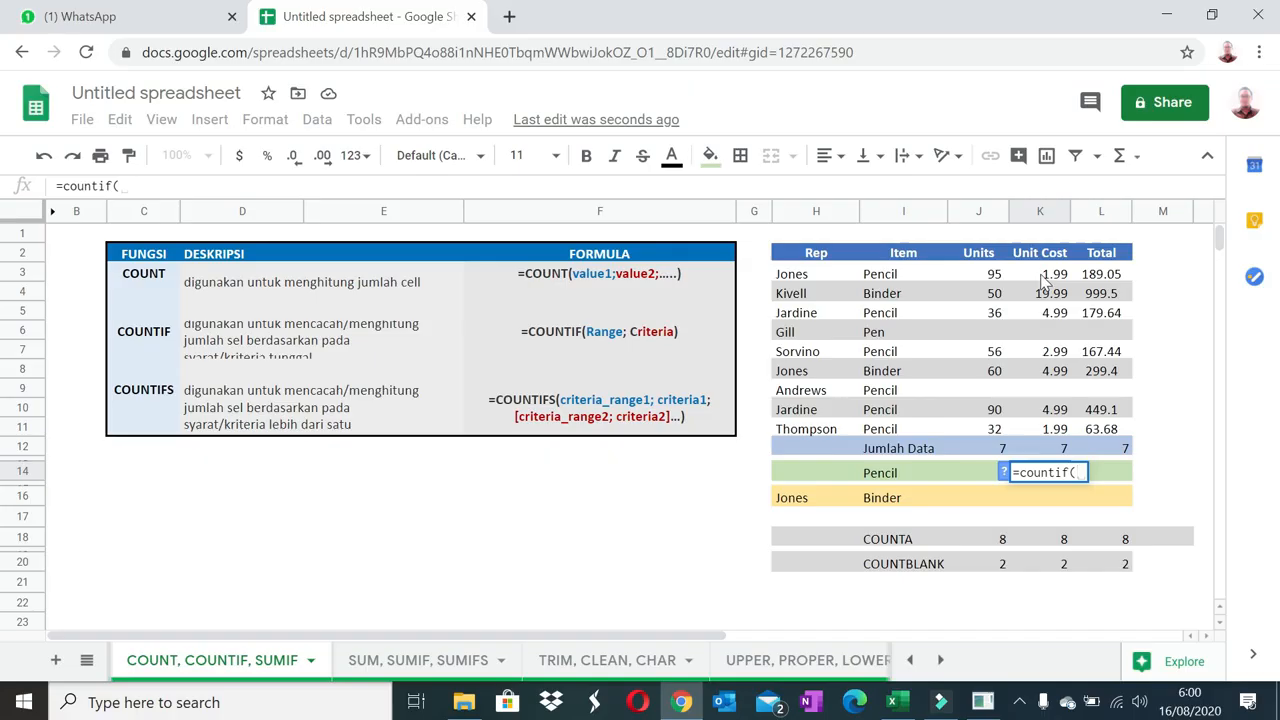
drag(1043, 283, 1040, 430)
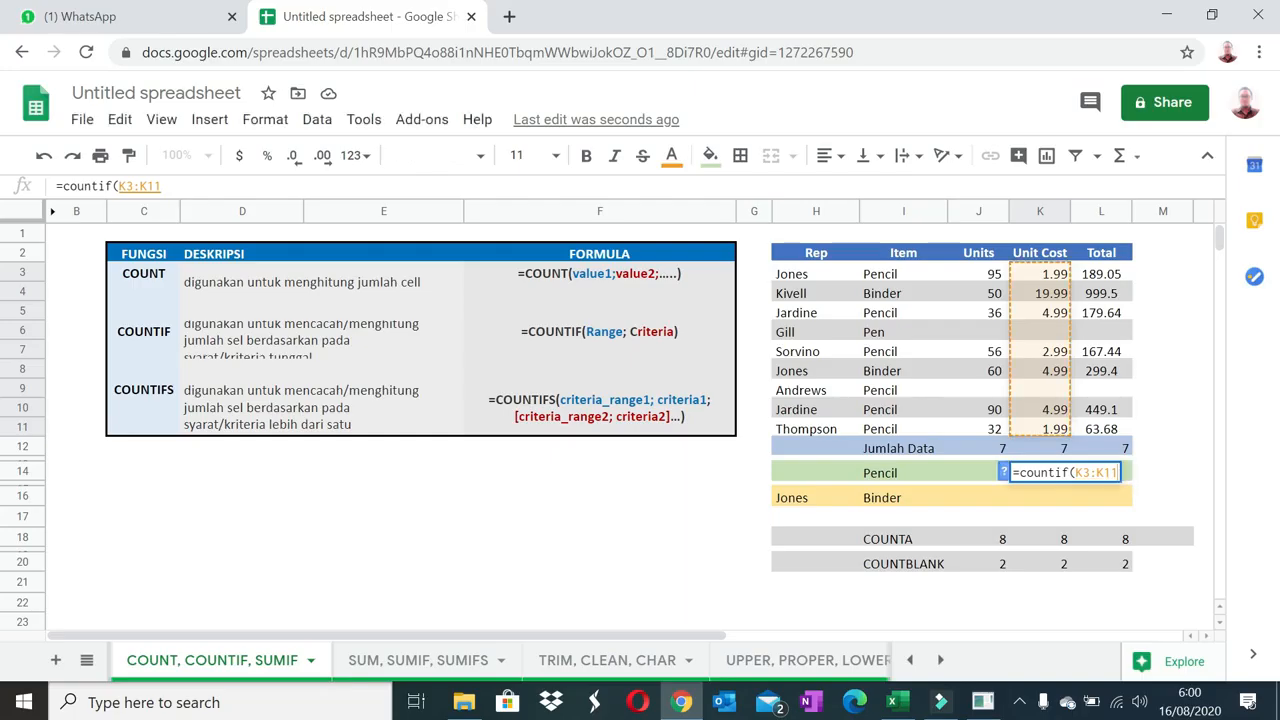
text(,)
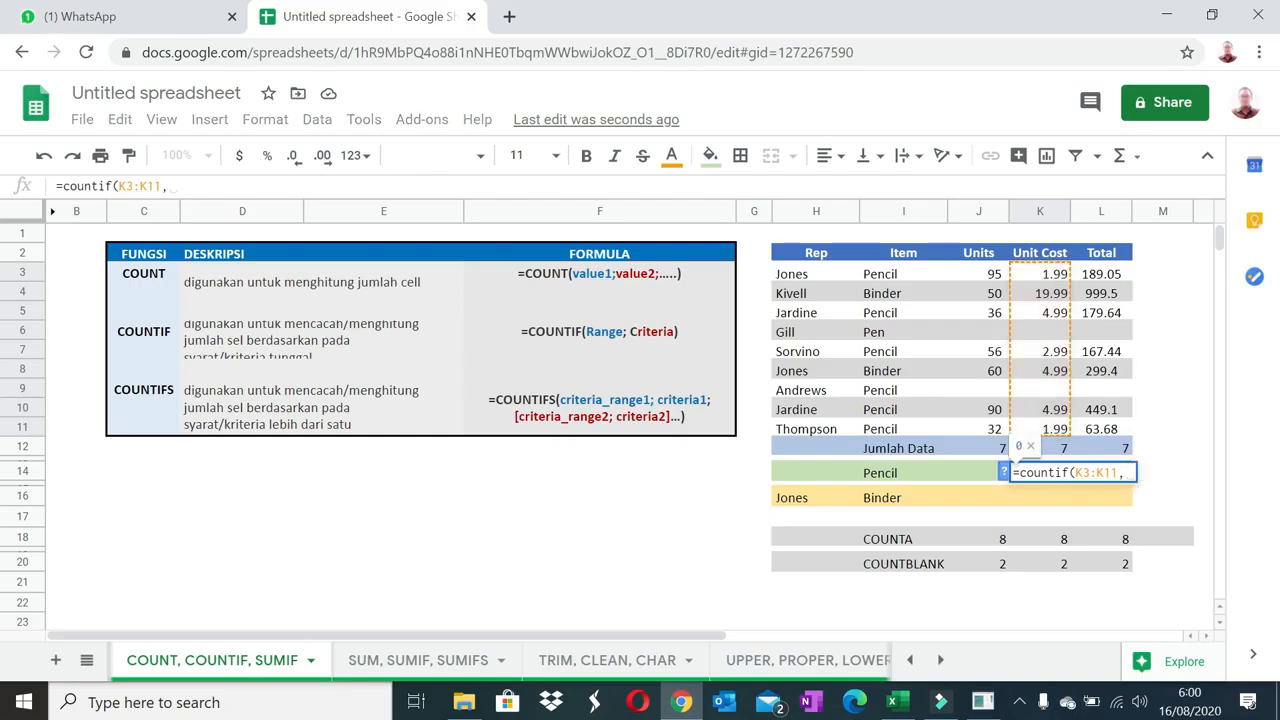
text(">)
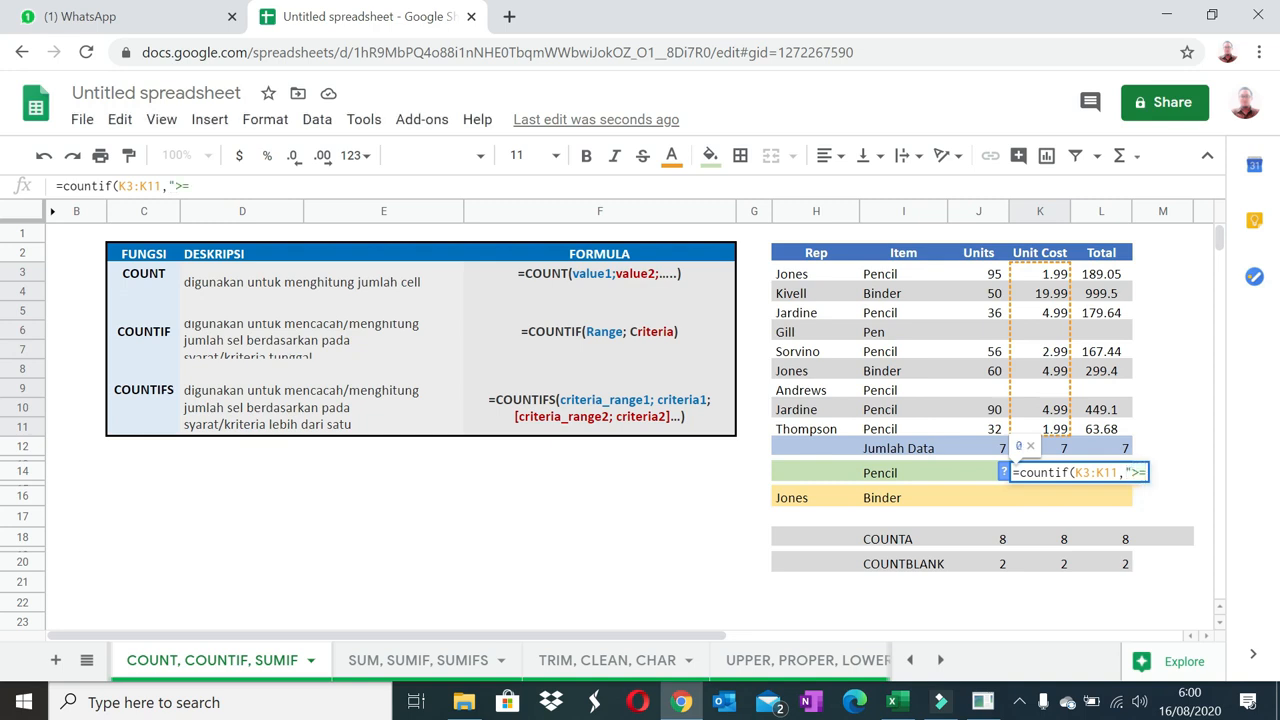
text(=1.99"))
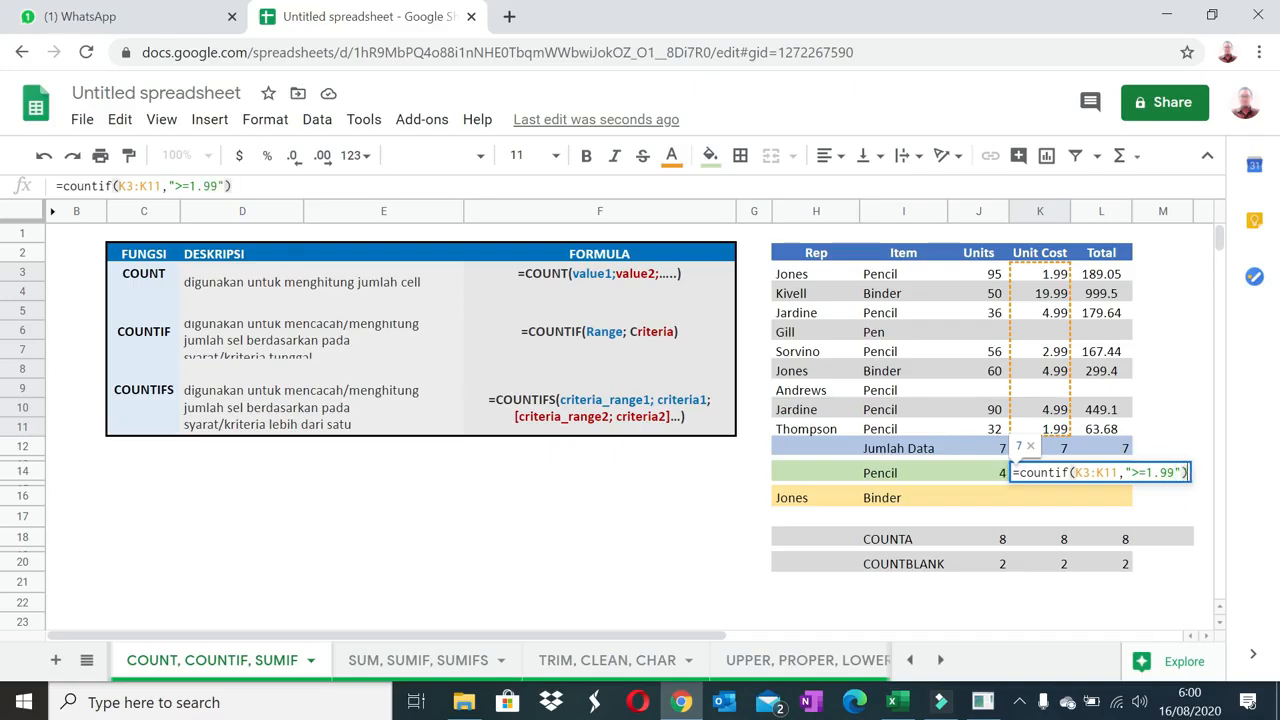
key(Return)
key(Up)
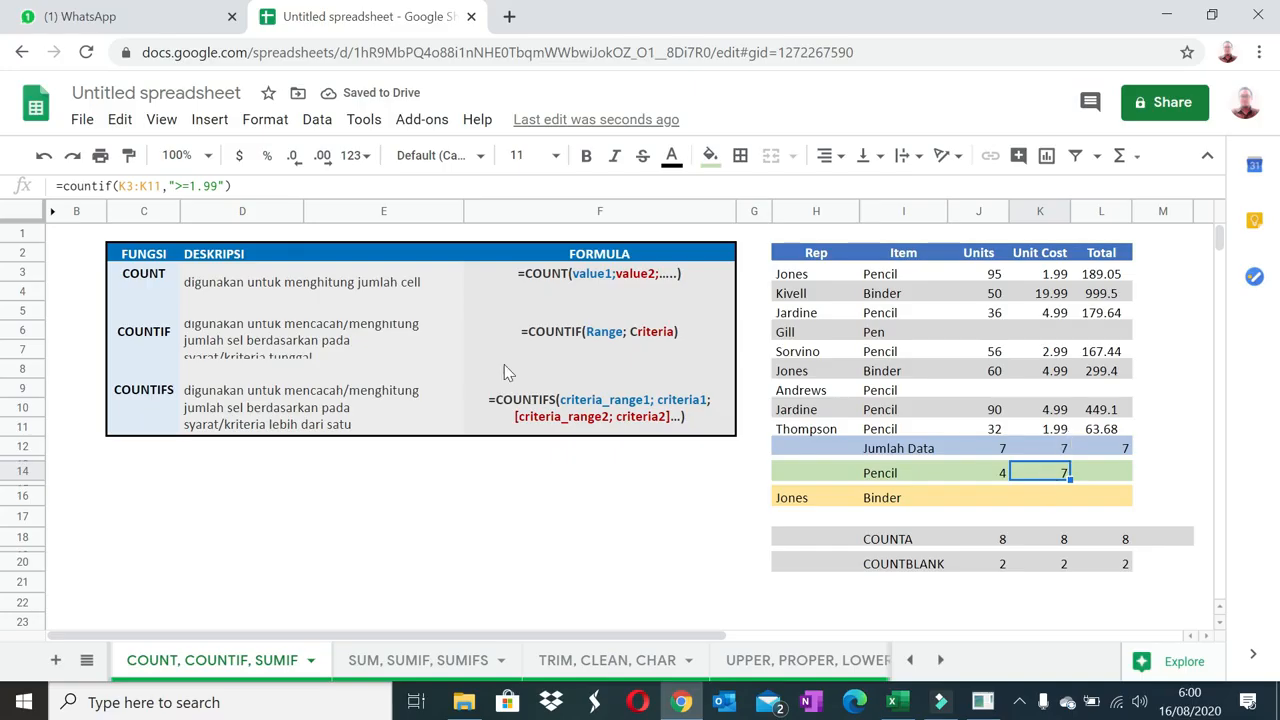
Try removing the equals sign from the COUNTIF criterion in K14, and undo the change.
click(188, 186)
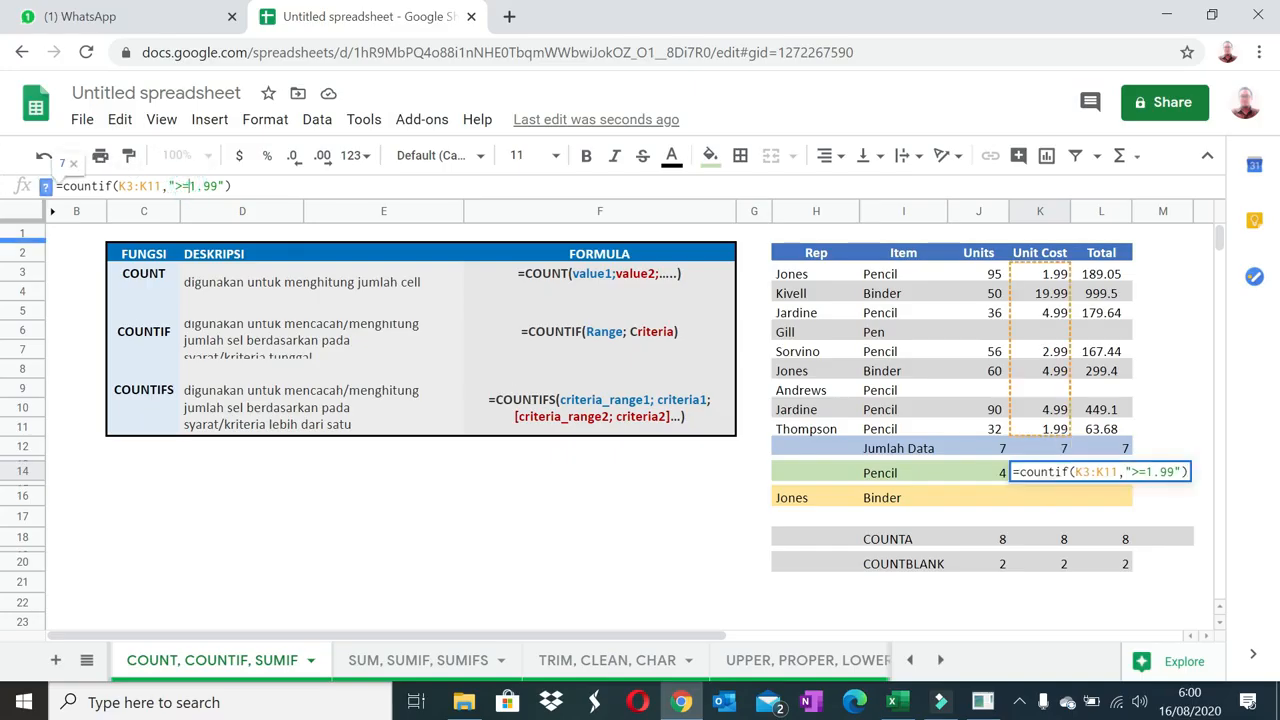
key(Return)
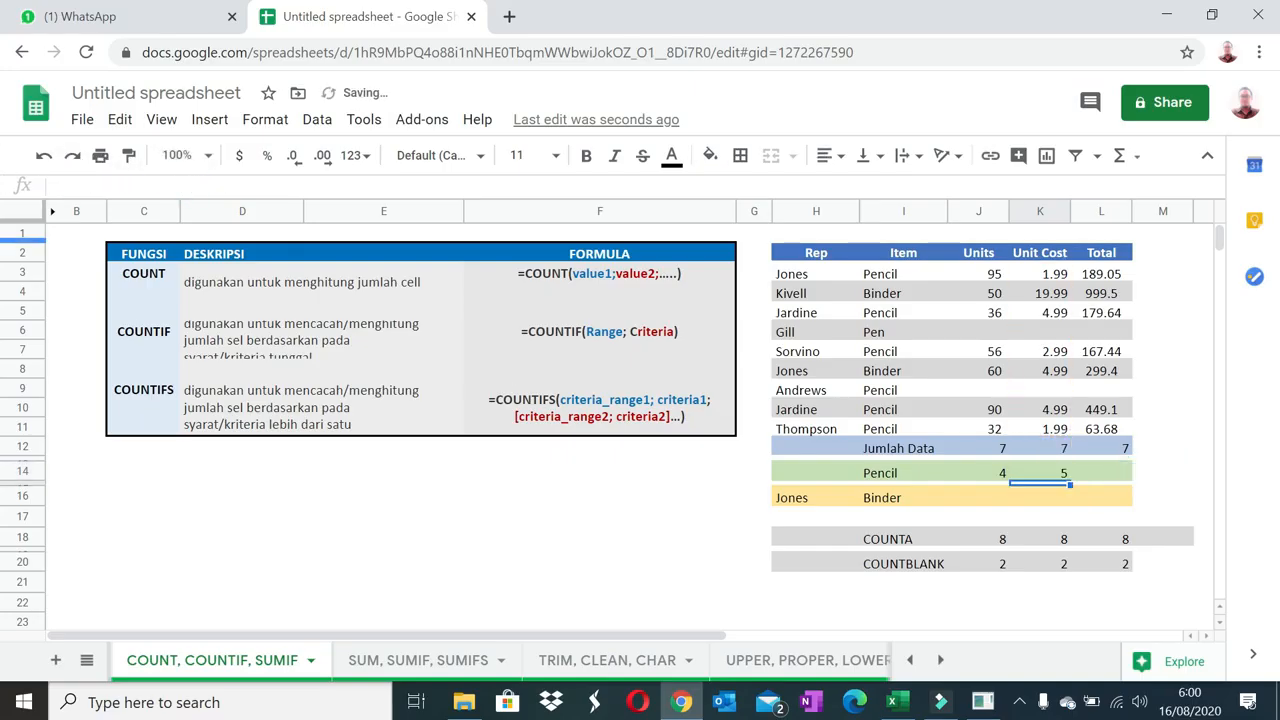
click(1040, 472)
key(ctrl+z)
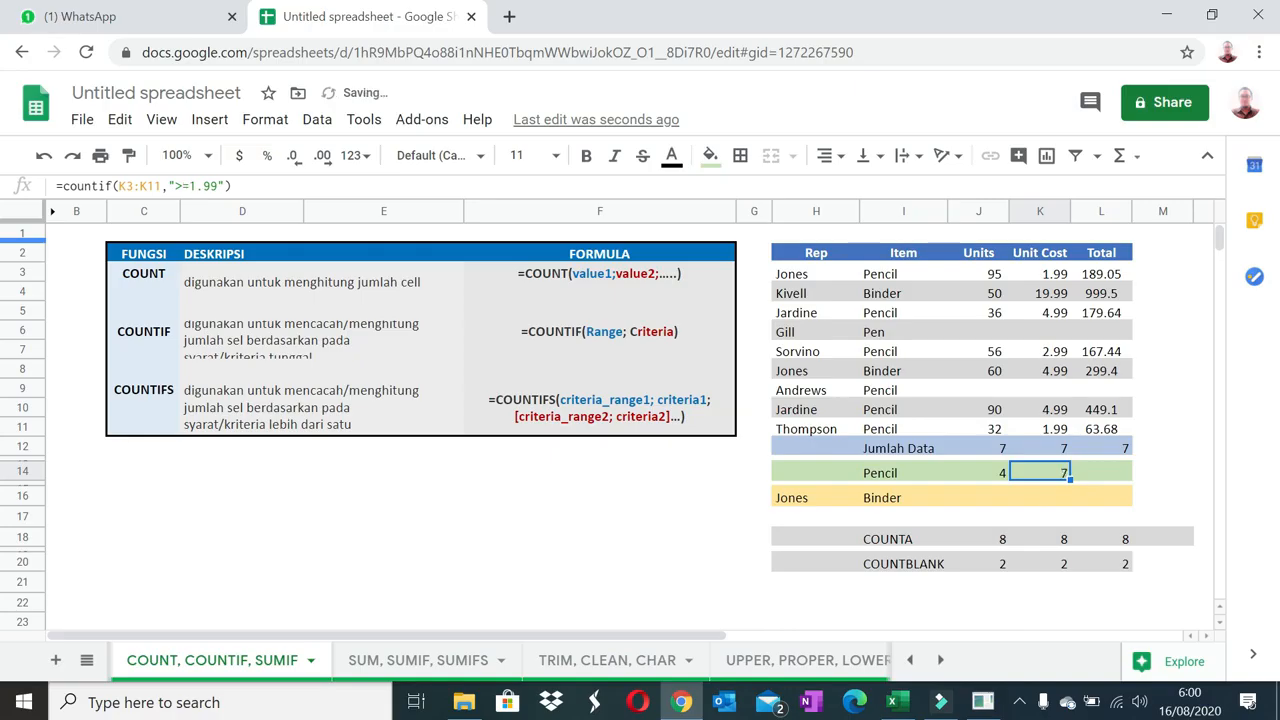
click(1101, 472)
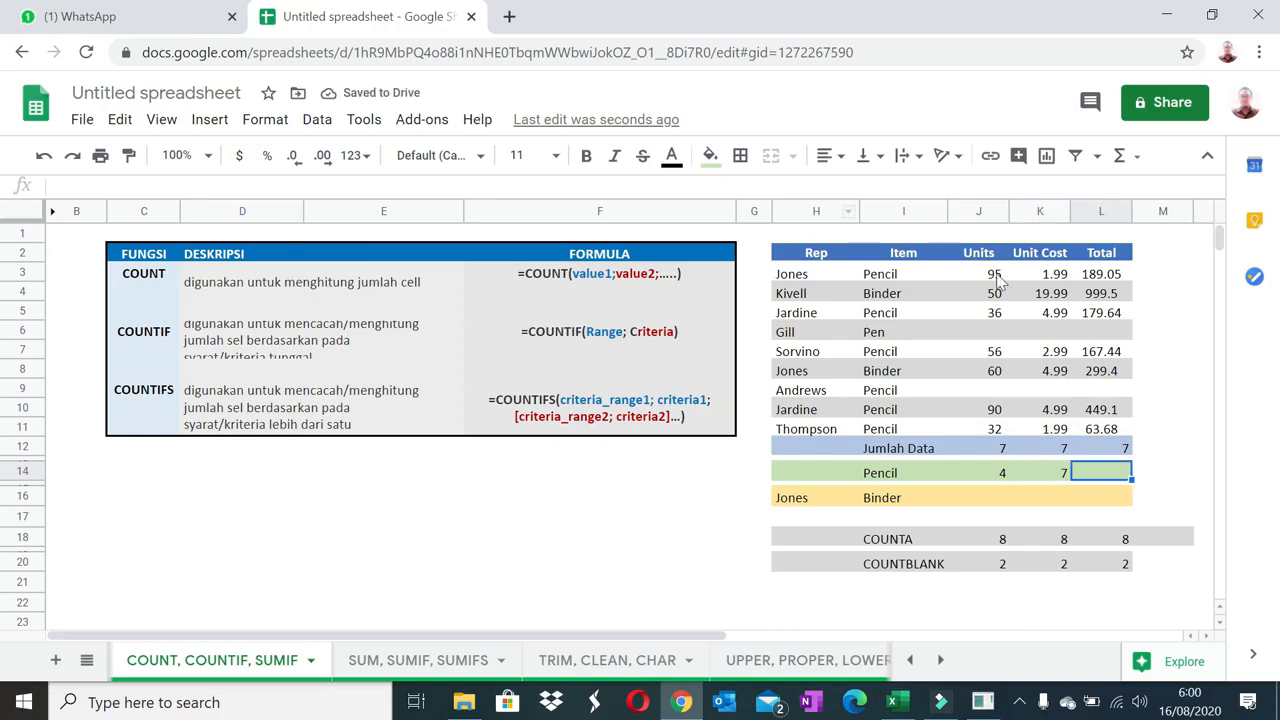
drag(1105, 276, 1105, 293)
drag(1125, 343, 1110, 428)
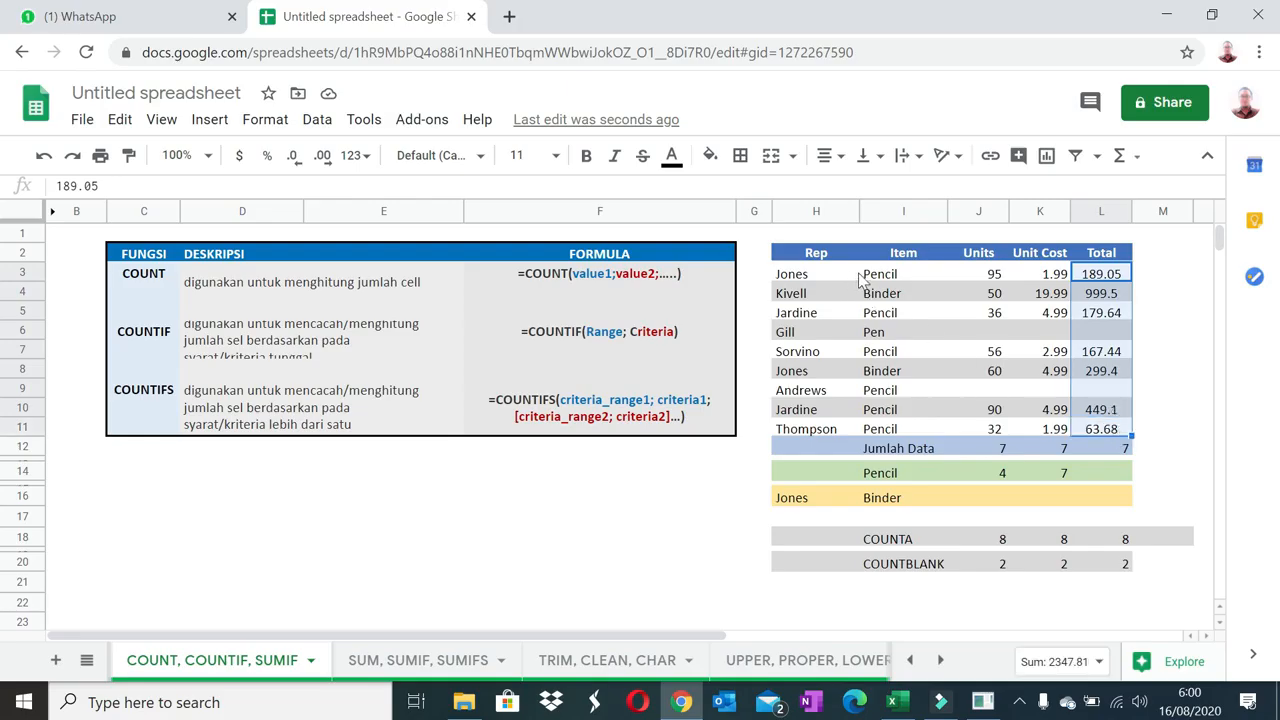
drag(866, 281, 888, 440)
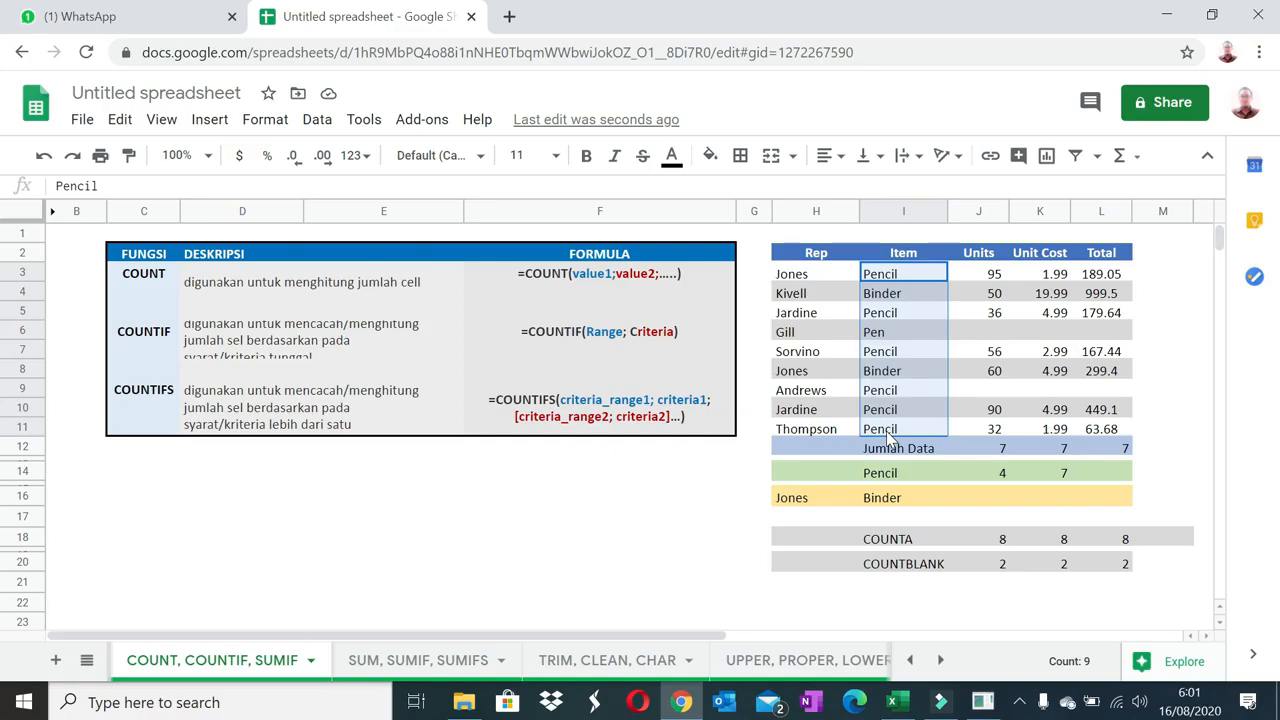
click(1083, 472)
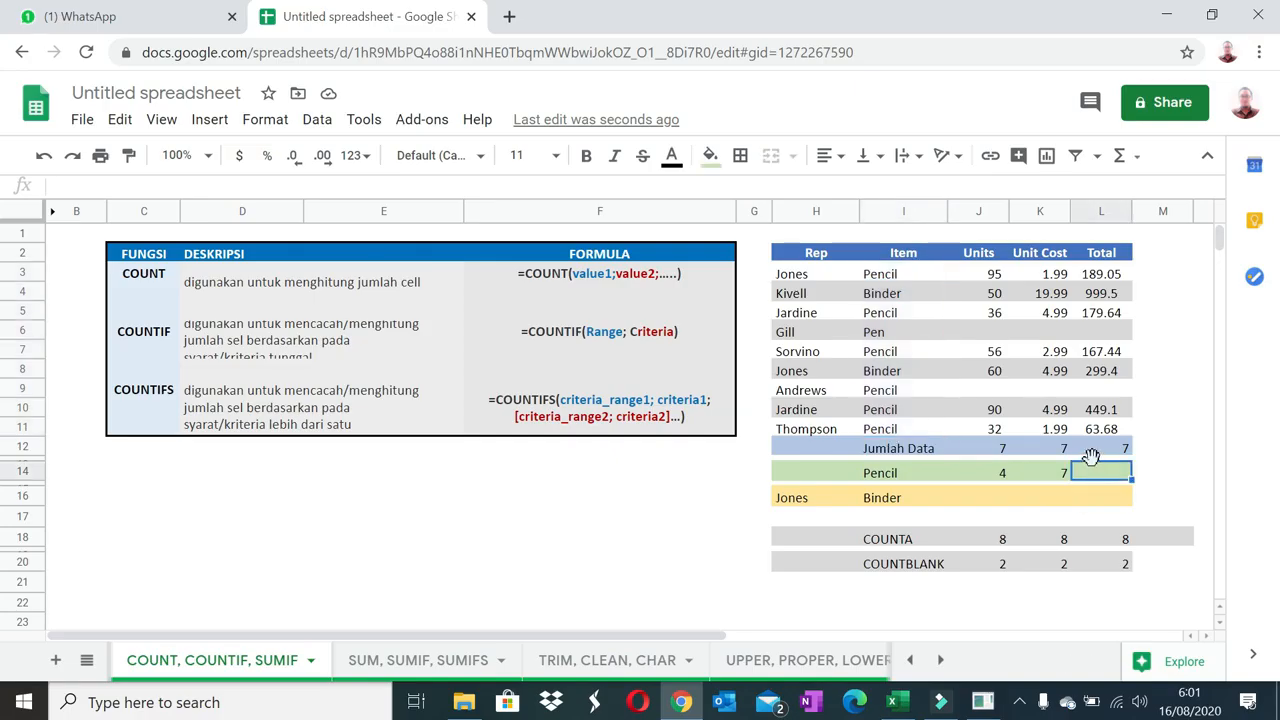
text(=)
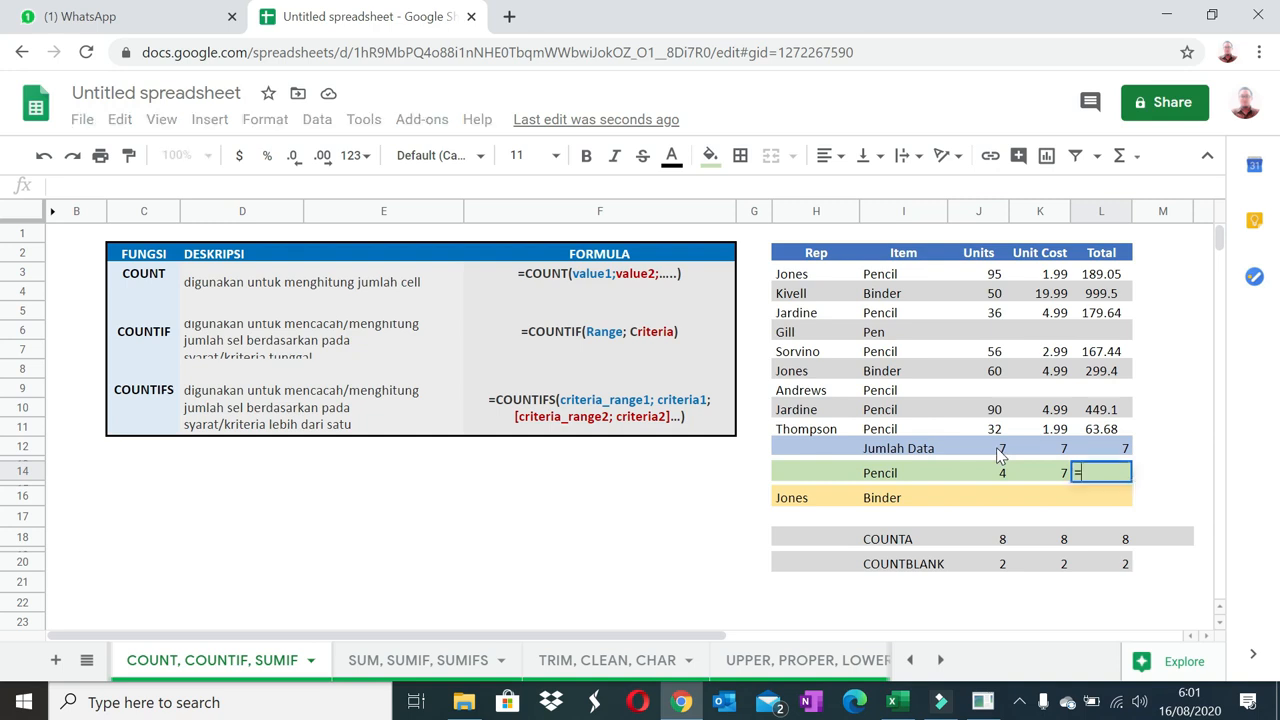
key(Escape)
Enter a COUNTIF formula in I17 that counts the items in I3:I11 matching the criterion in I14.
click(887, 521)
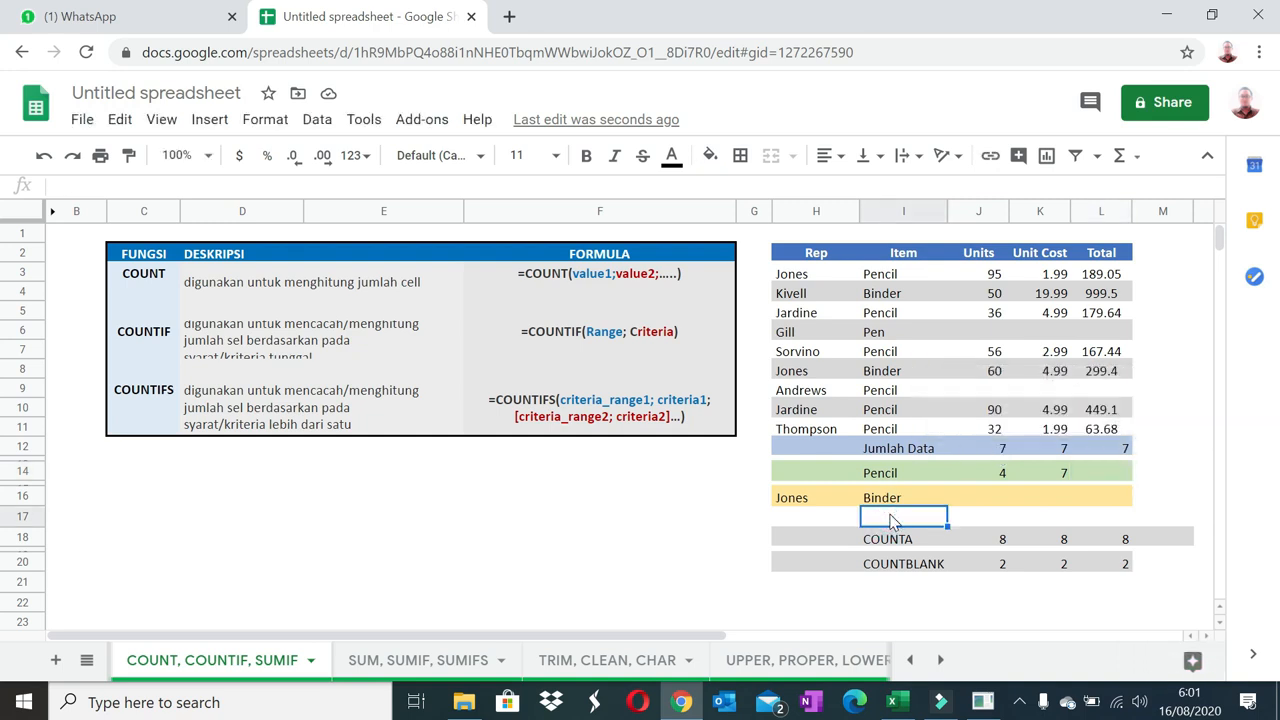
text(=counif()
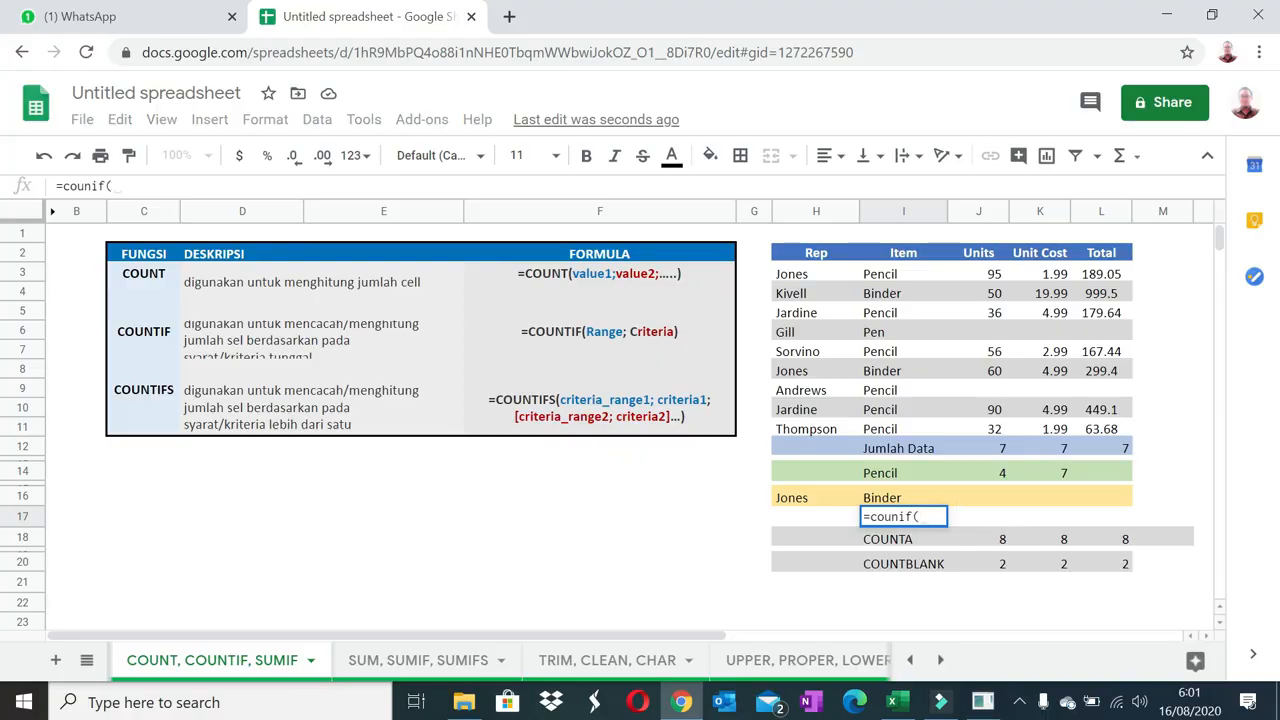
click(878, 516)
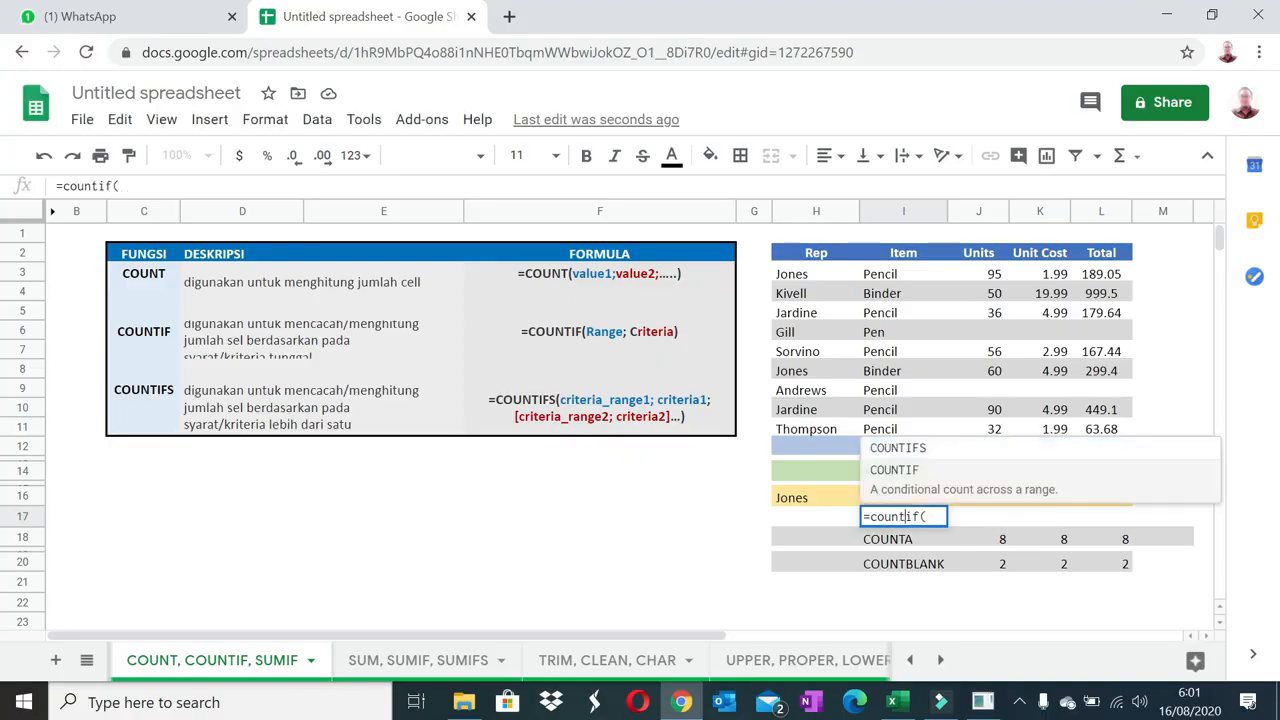
key(End)
drag(882, 274, 882, 293)
drag(887, 403, 890, 430)
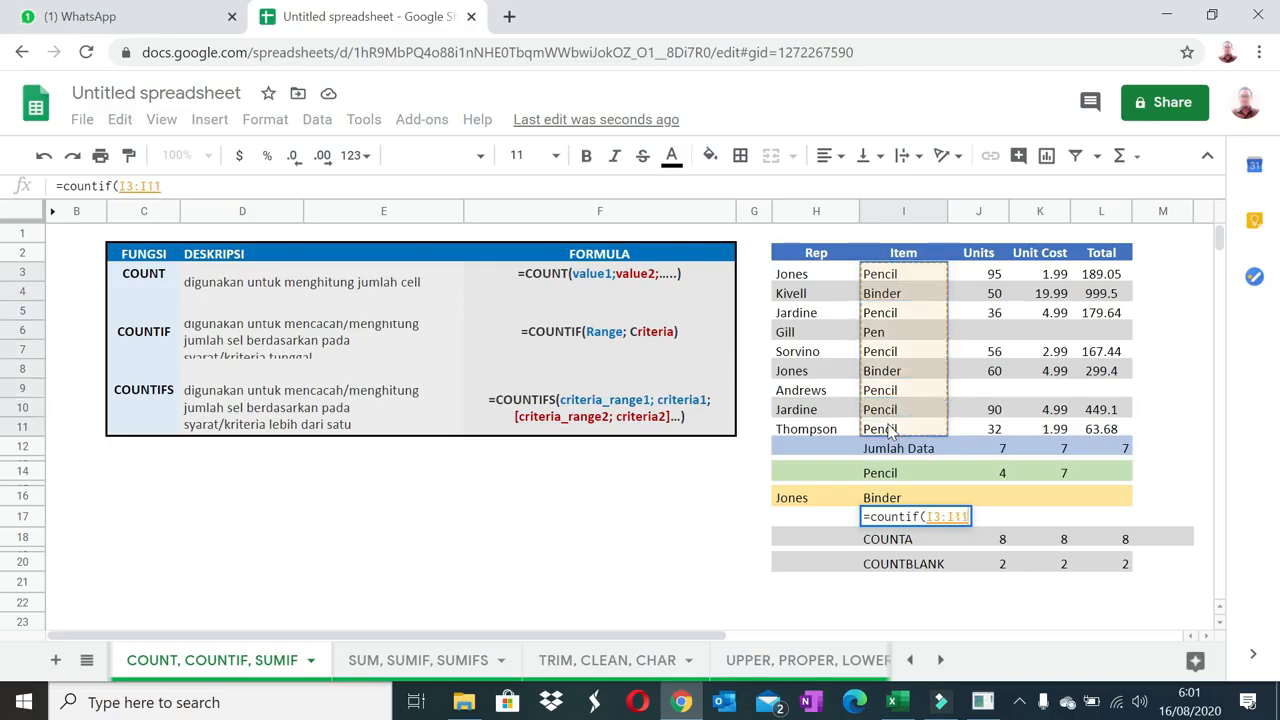
text(,)
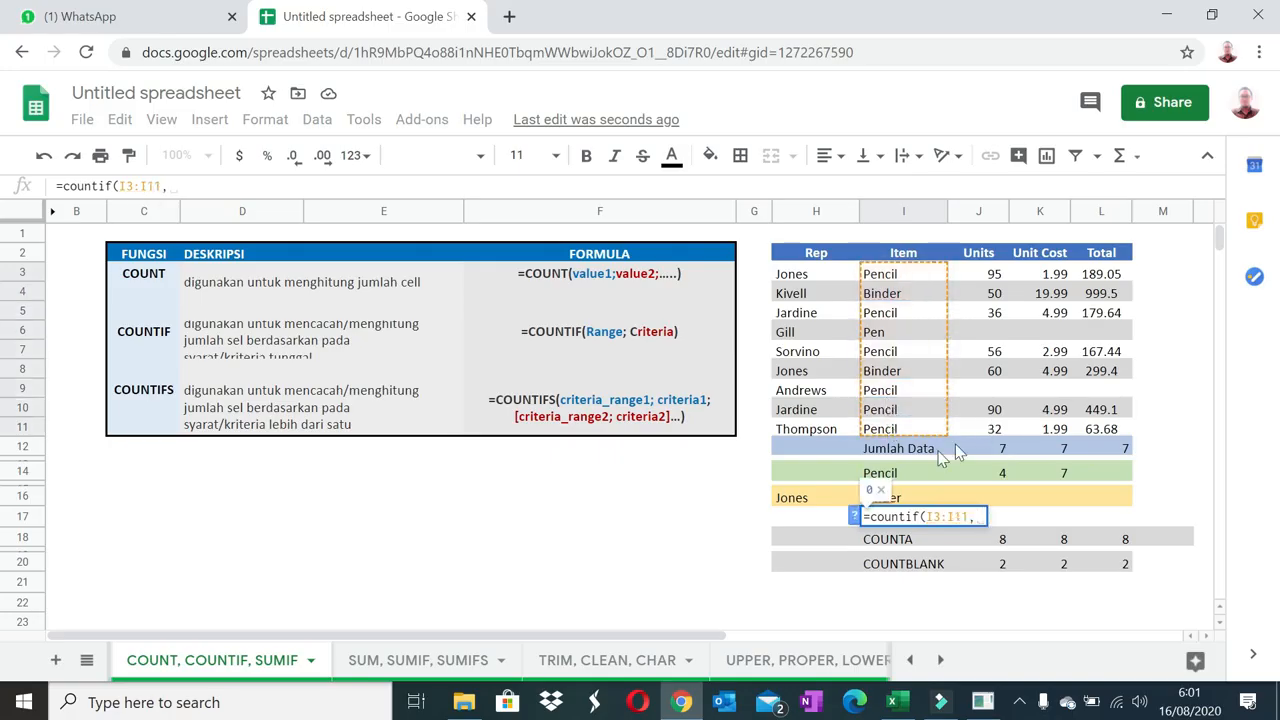
click(910, 475)
key(Return)
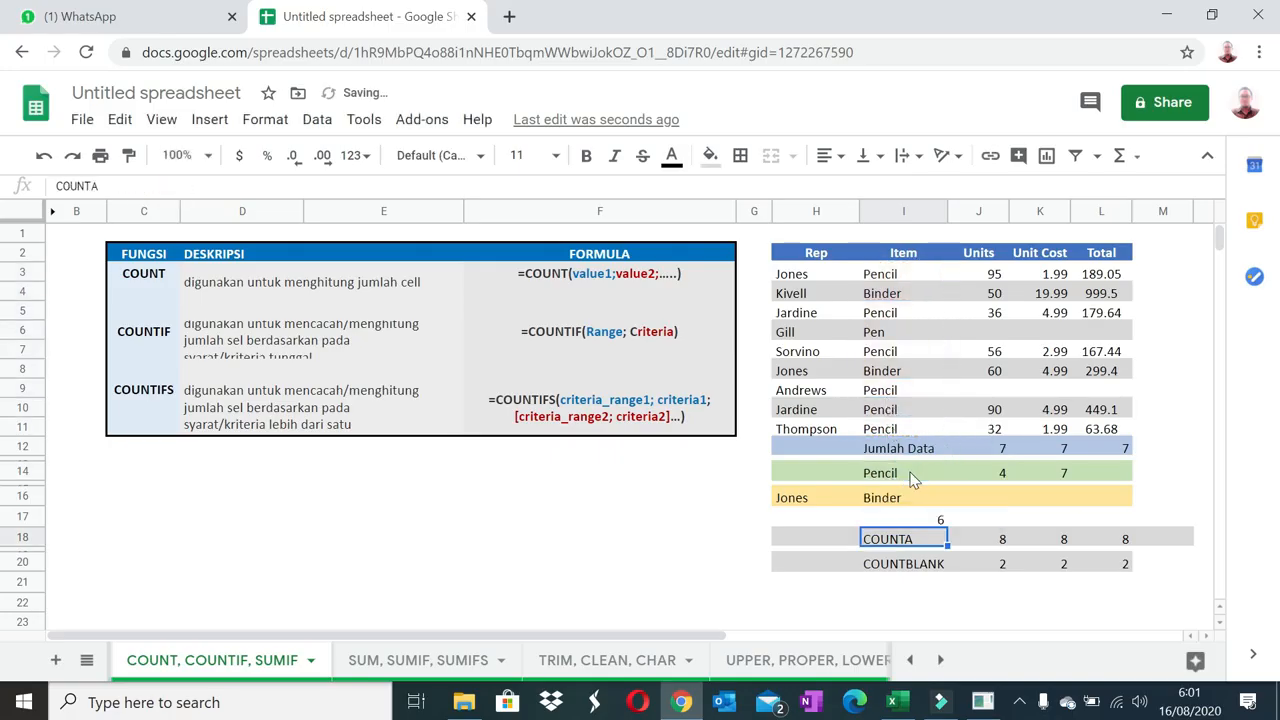
key(Up)
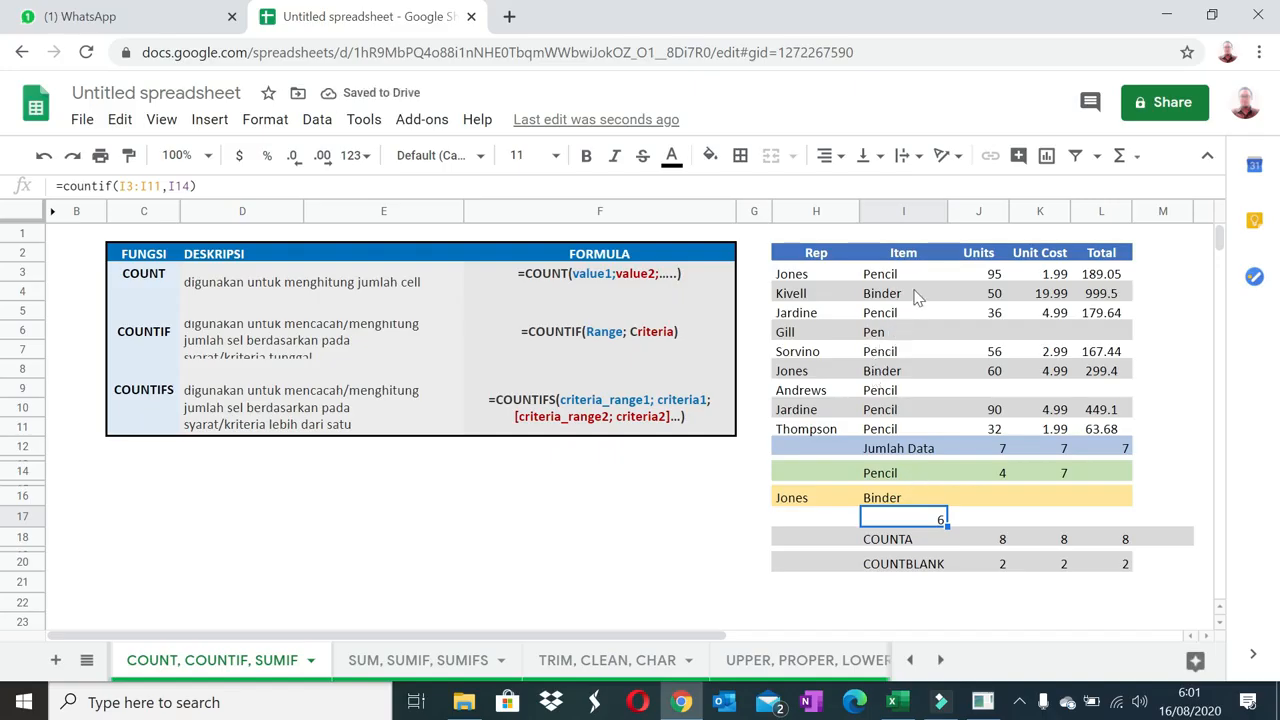
Check the item range I3:I11 and the blank cells J9:L9, and clear the COUNTIF formula from I17.
drag(903, 273, 902, 425)
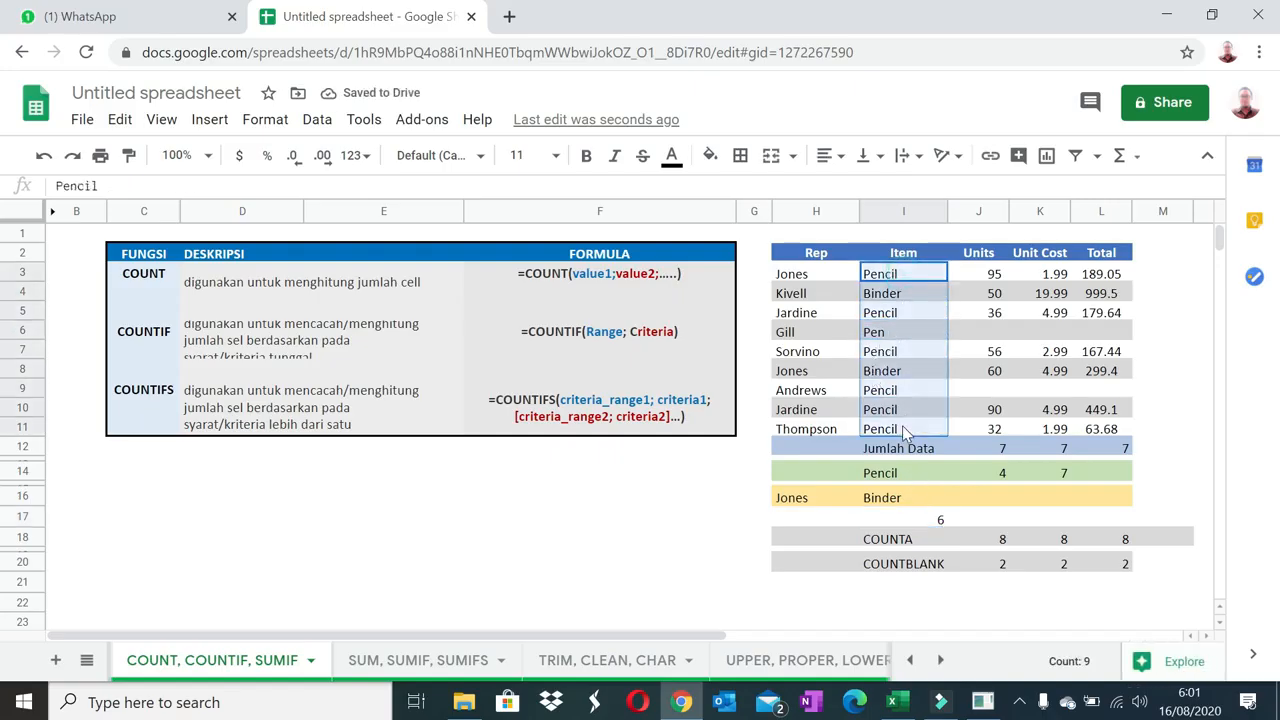
drag(985, 391, 1104, 393)
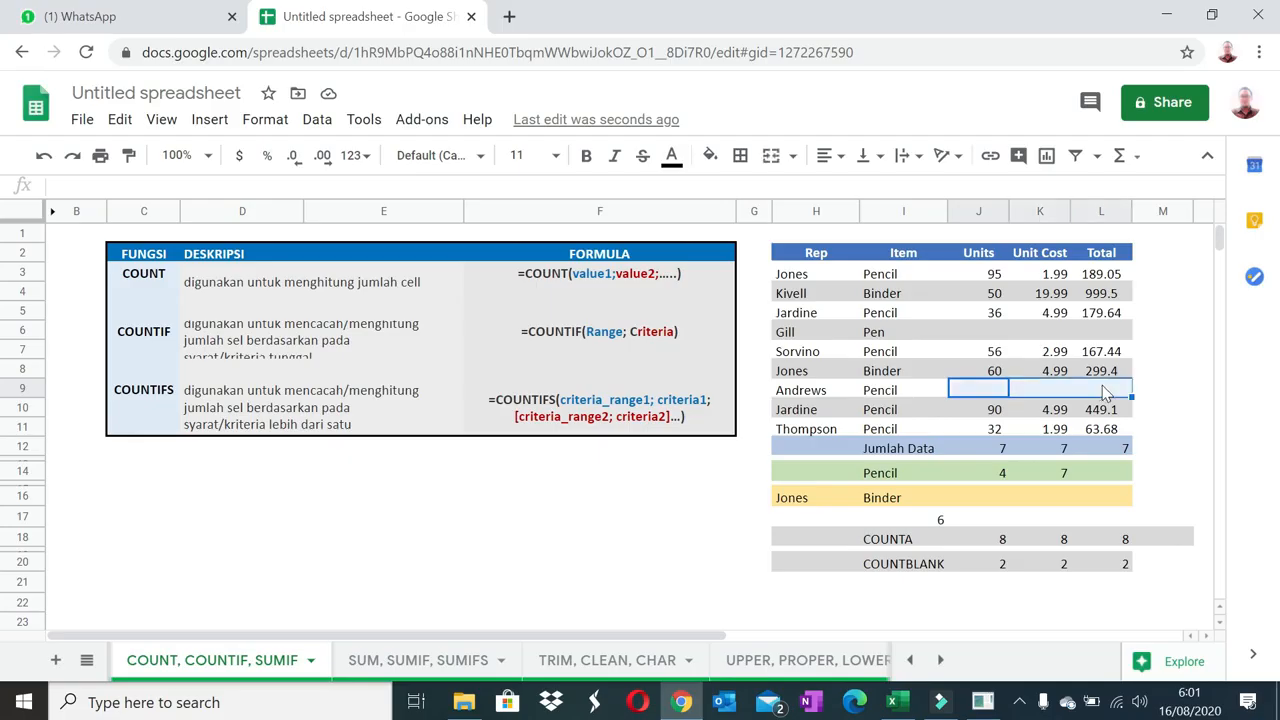
click(941, 517)
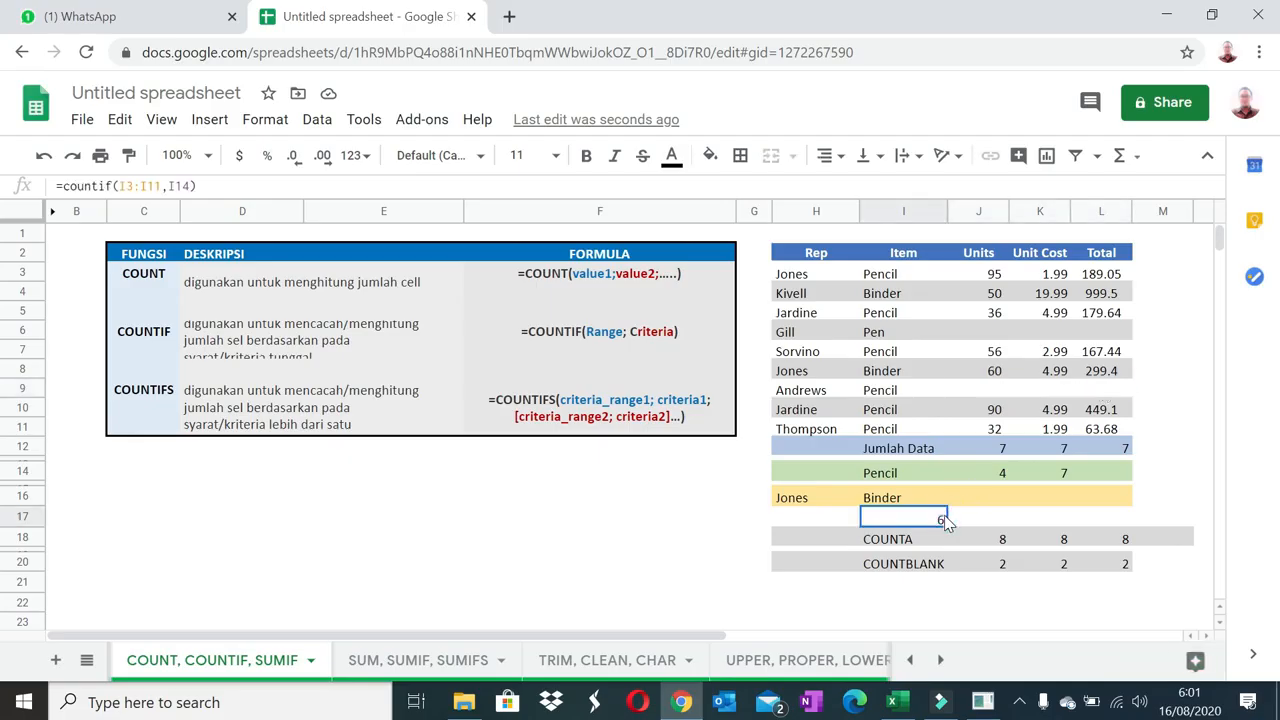
key(Delete)
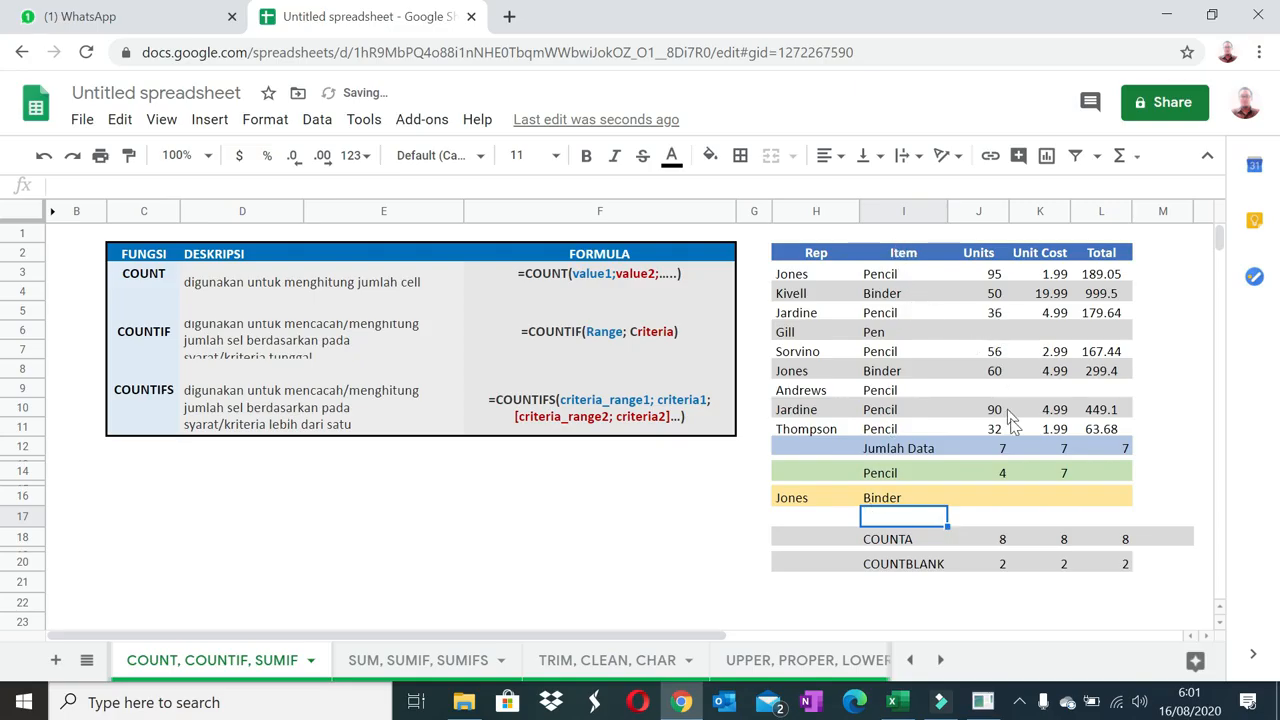
Start a COUNTIFS formula in J16 with the Units range J3:J11 and the criterion ">50".
click(971, 502)
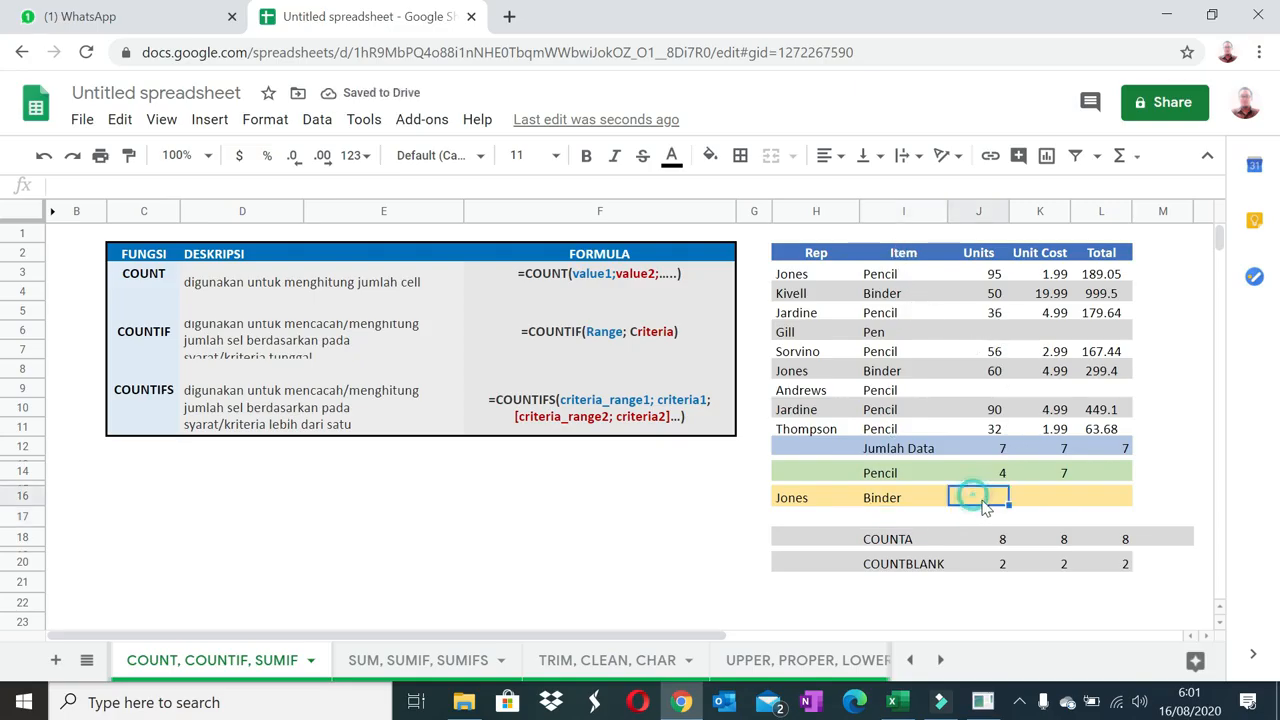
text(=c)
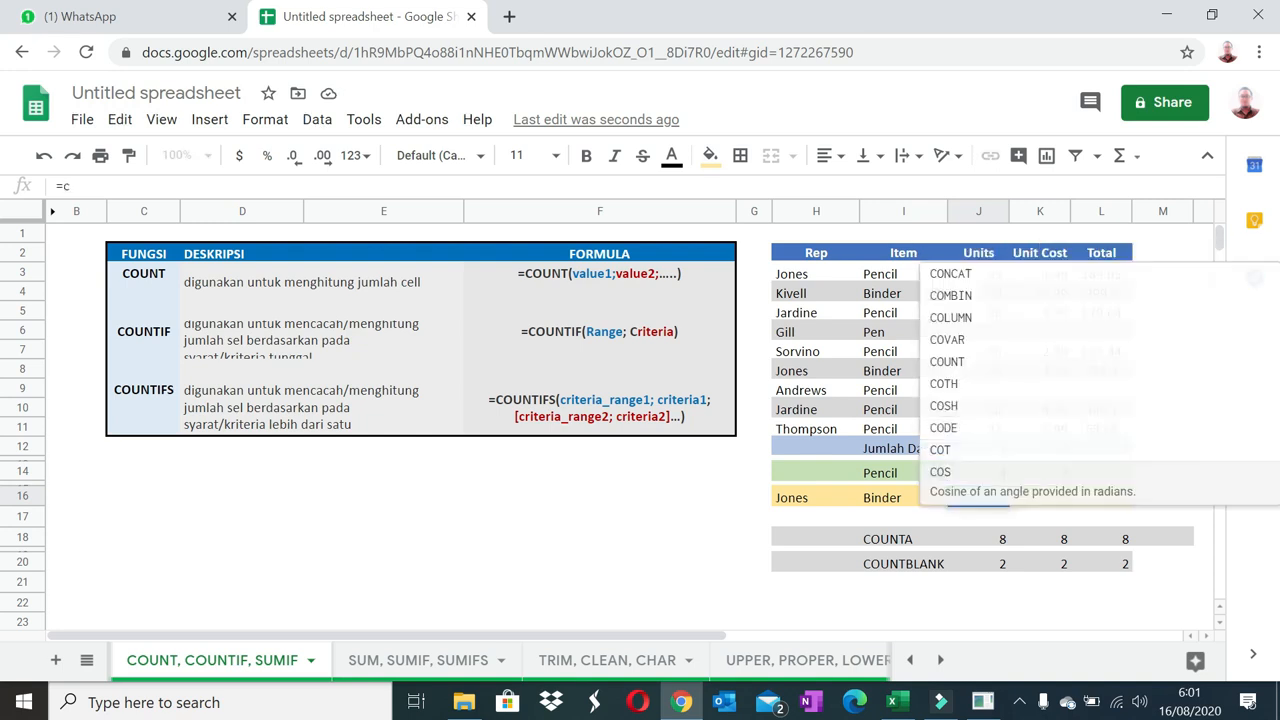
text(ount)
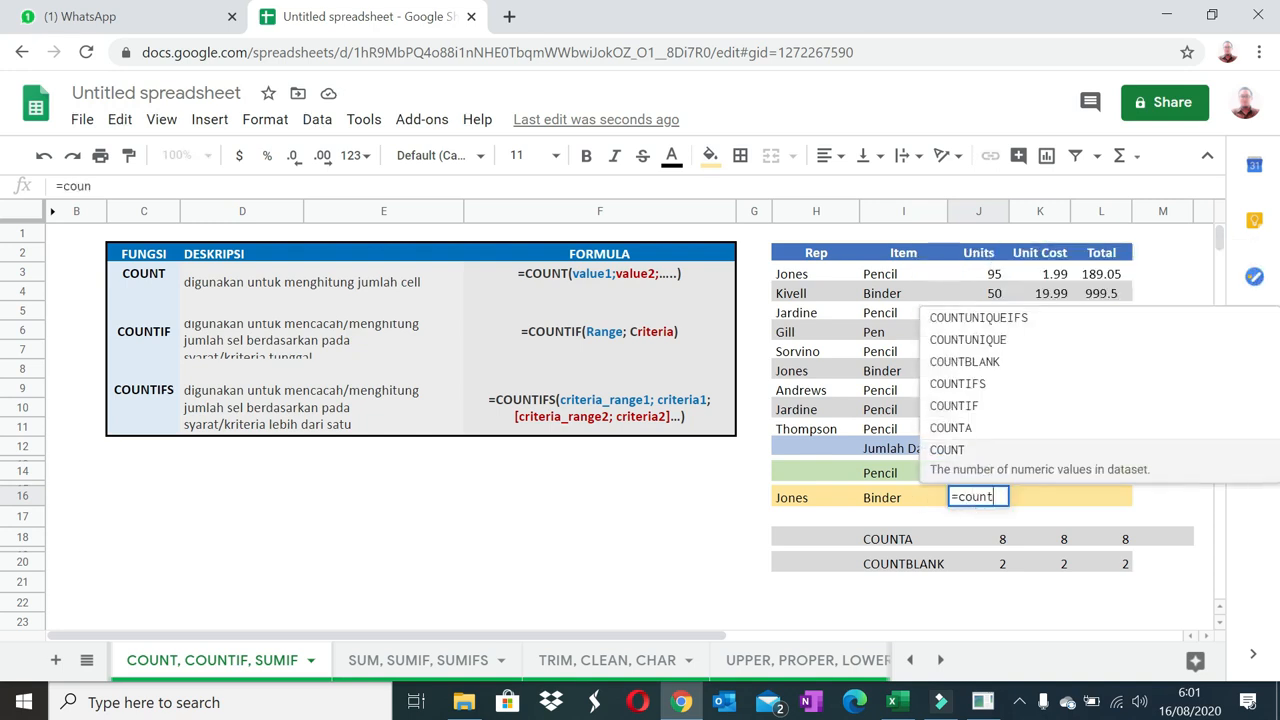
text(ifs()
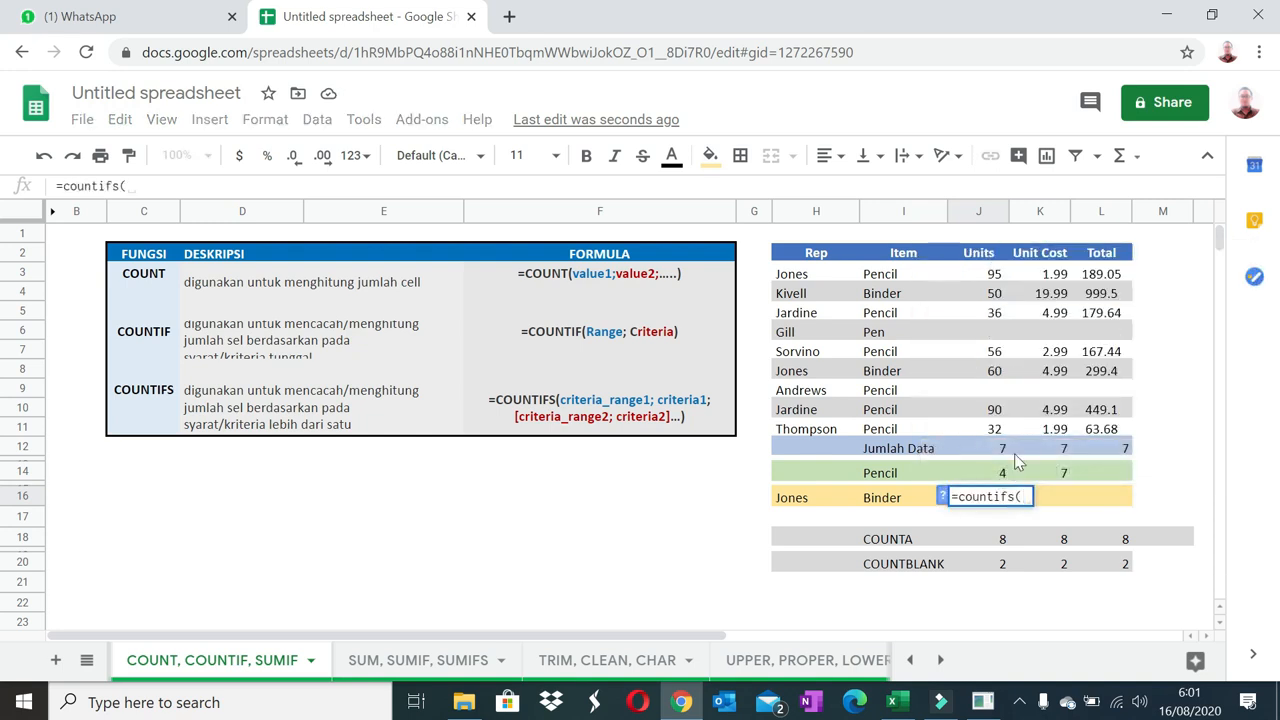
drag(993, 277, 1003, 433)
text(,)
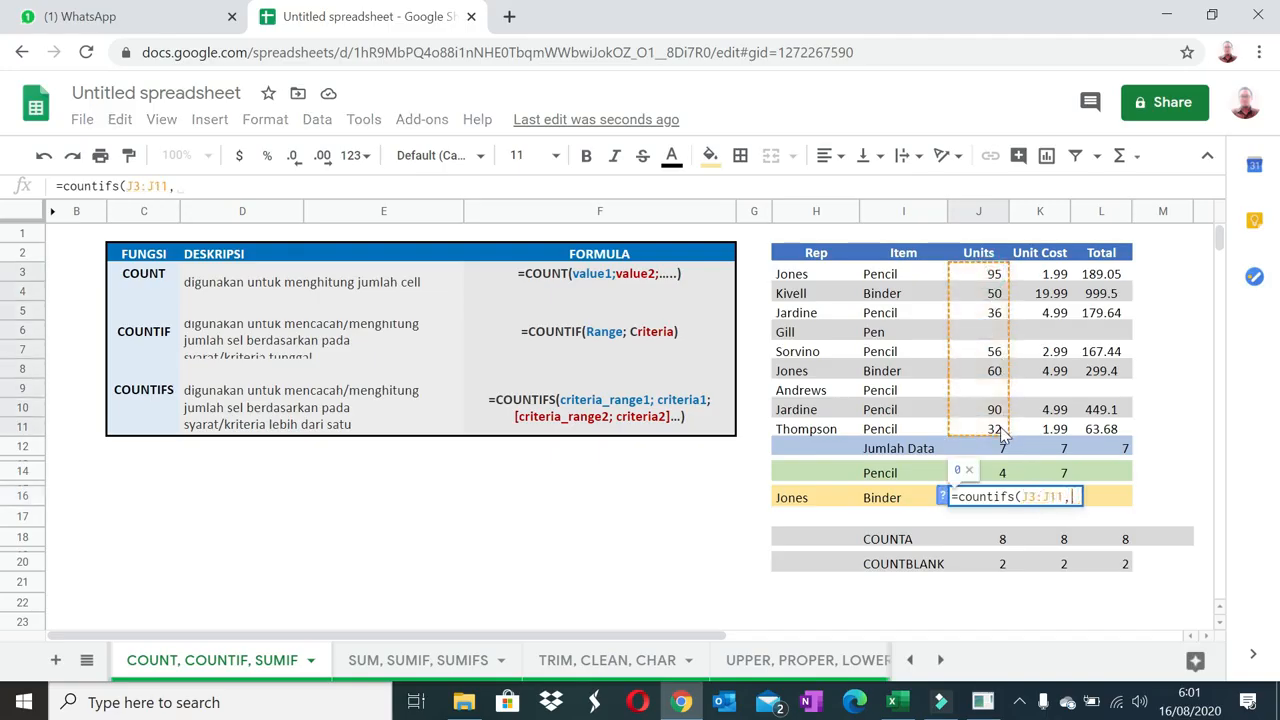
text(")
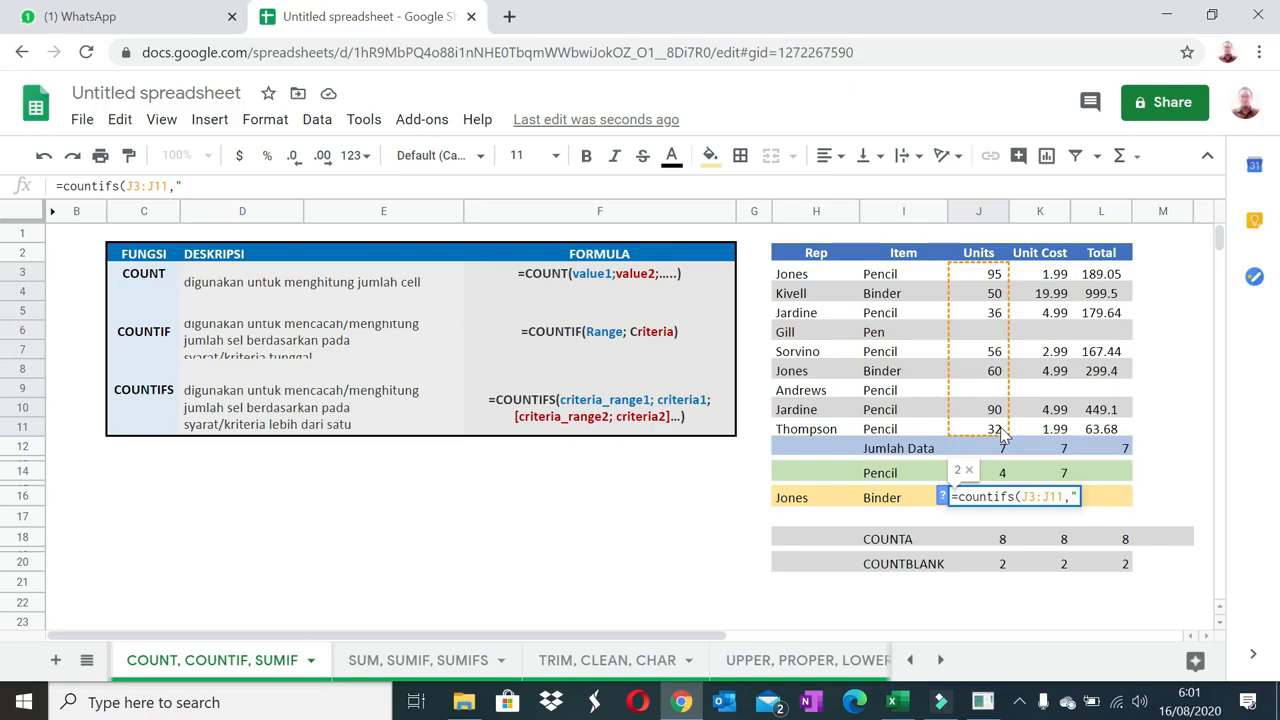
text(.50)
key(BackSpace)
key(BackSpace)
key(BackSpace)
text(>)
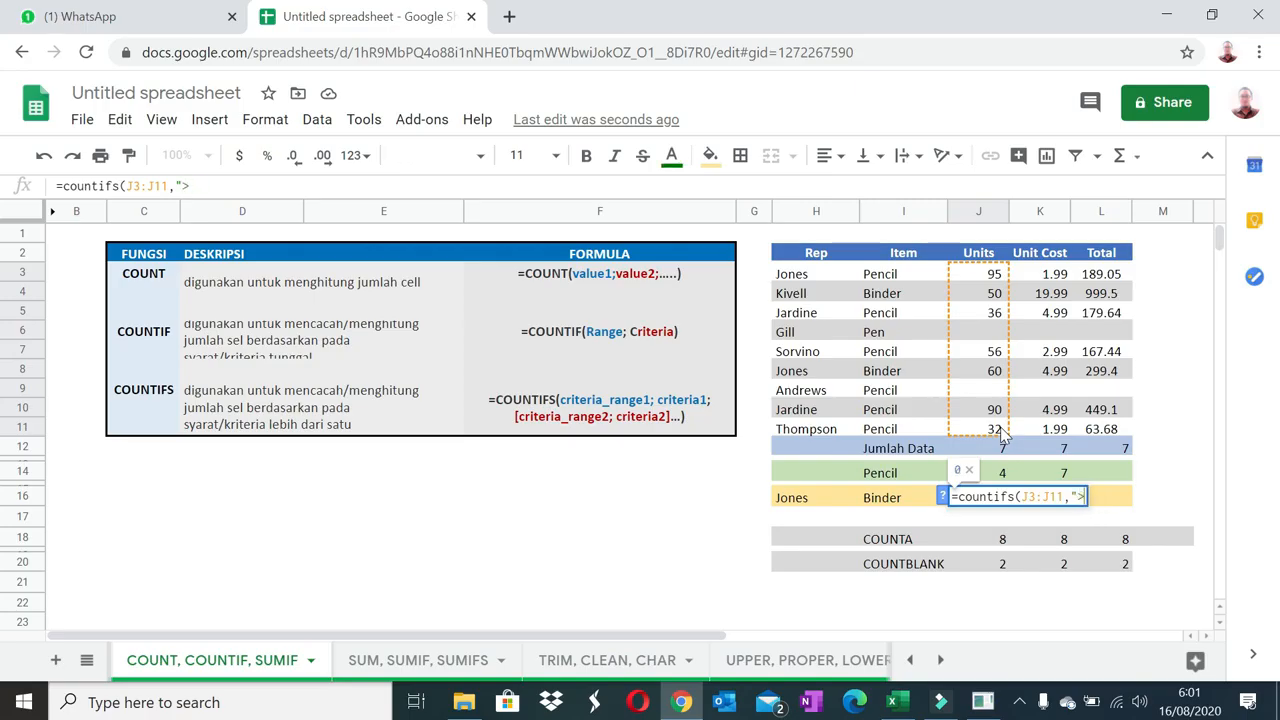
text(50",)
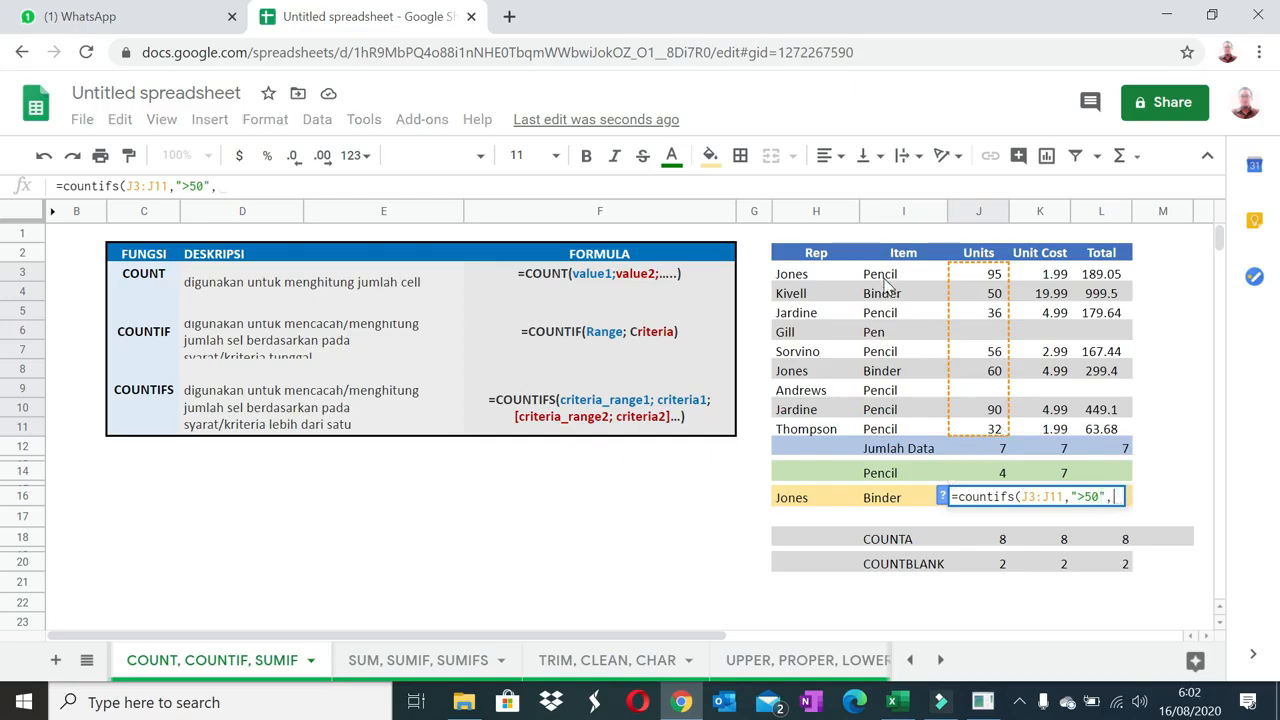
Complete the COUNTIFS formula in J16 with the item range I3:I11 and I14 as its criterion, and review it.
drag(888, 283, 918, 440)
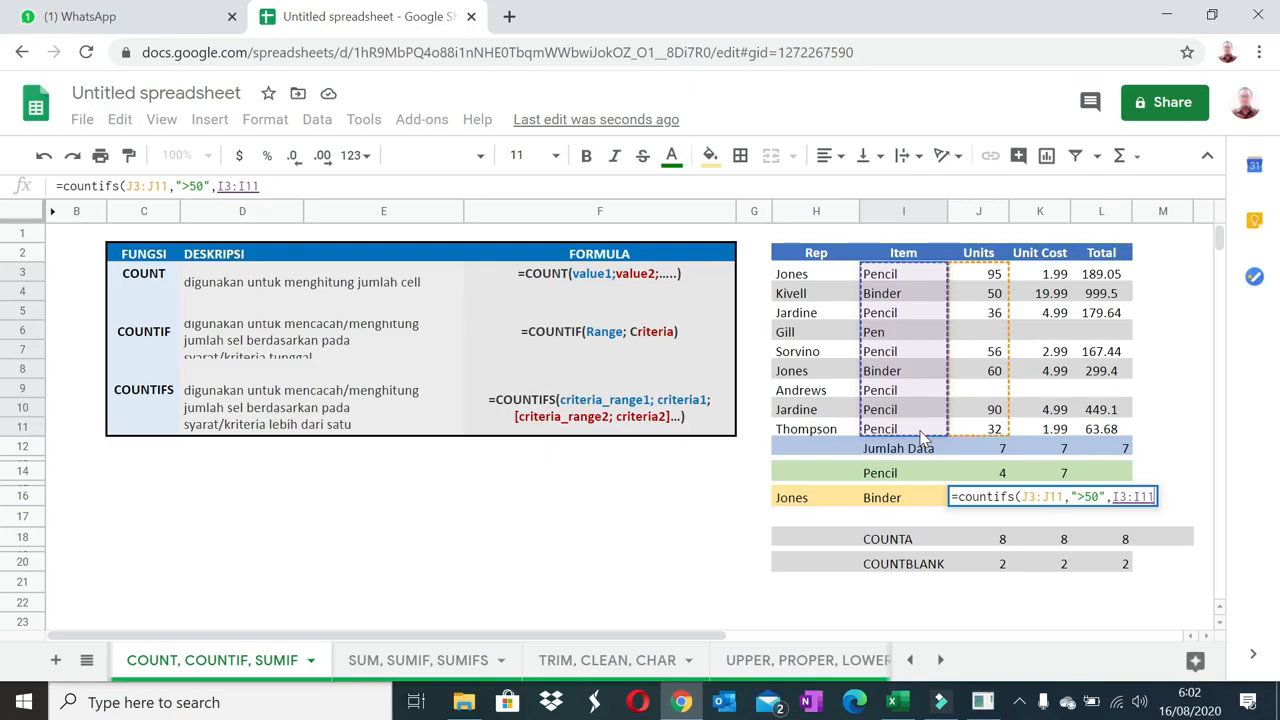
text(,)
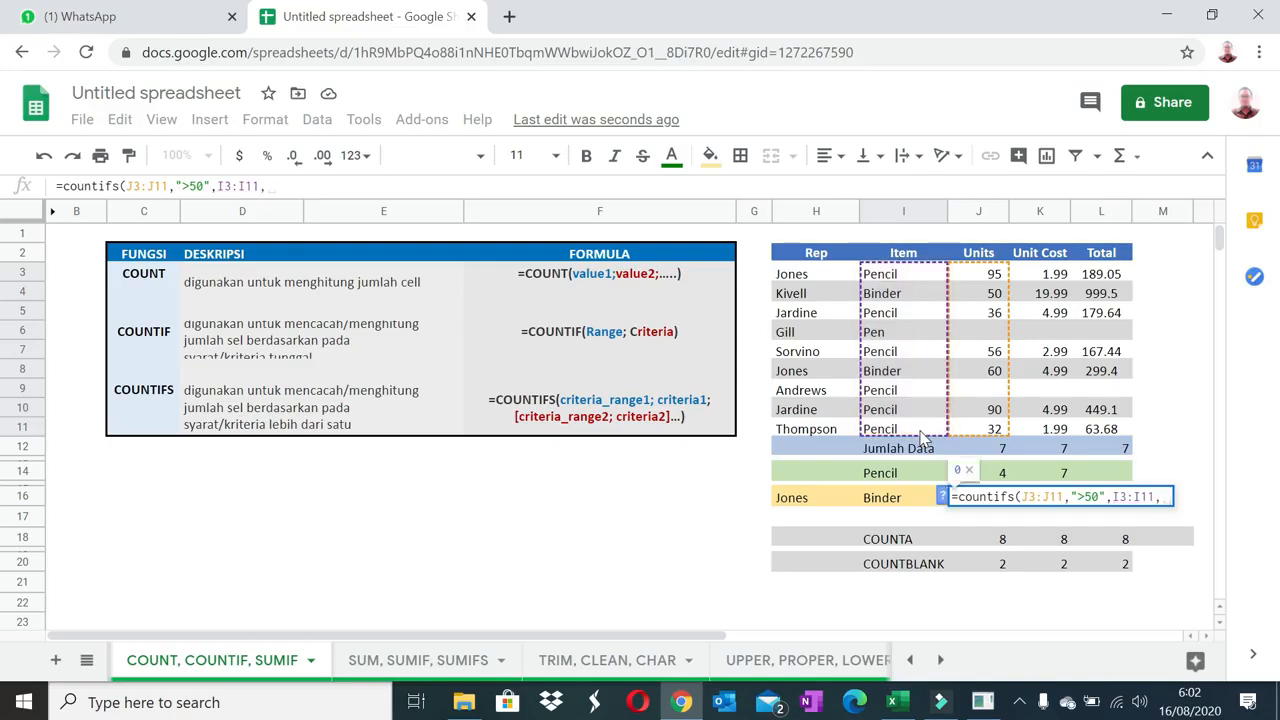
text(")
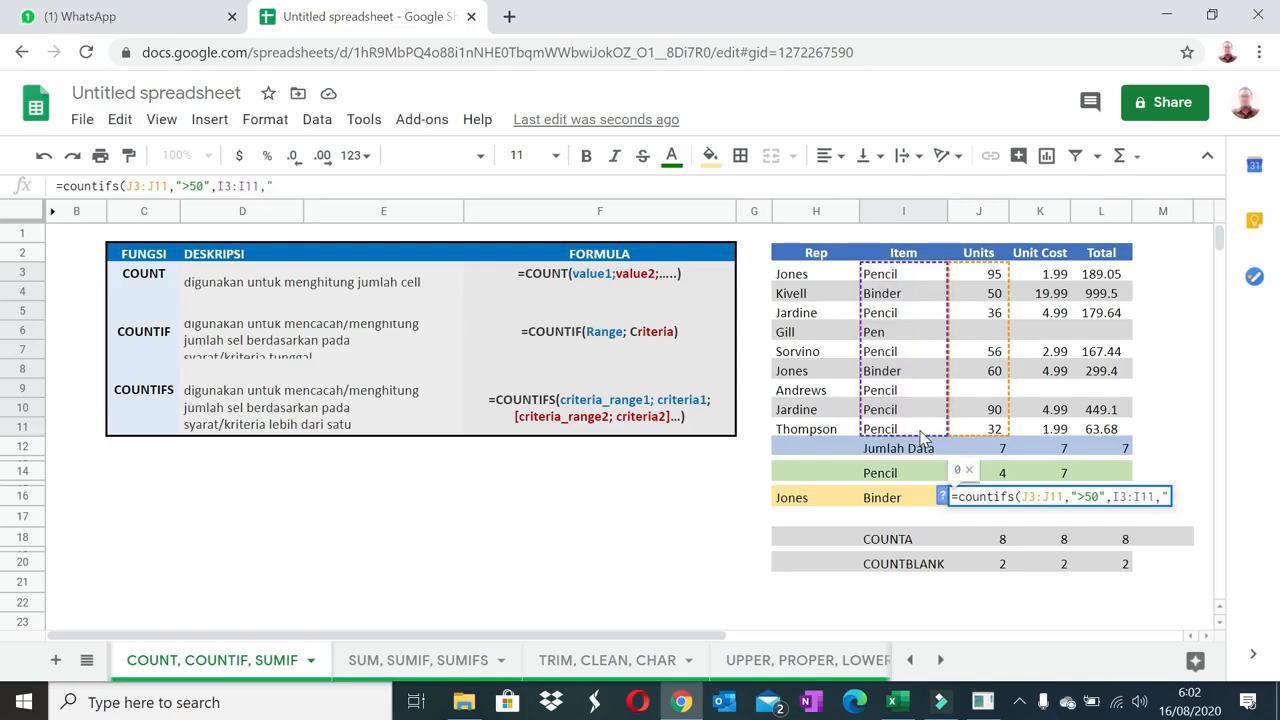
key(BackSpace)
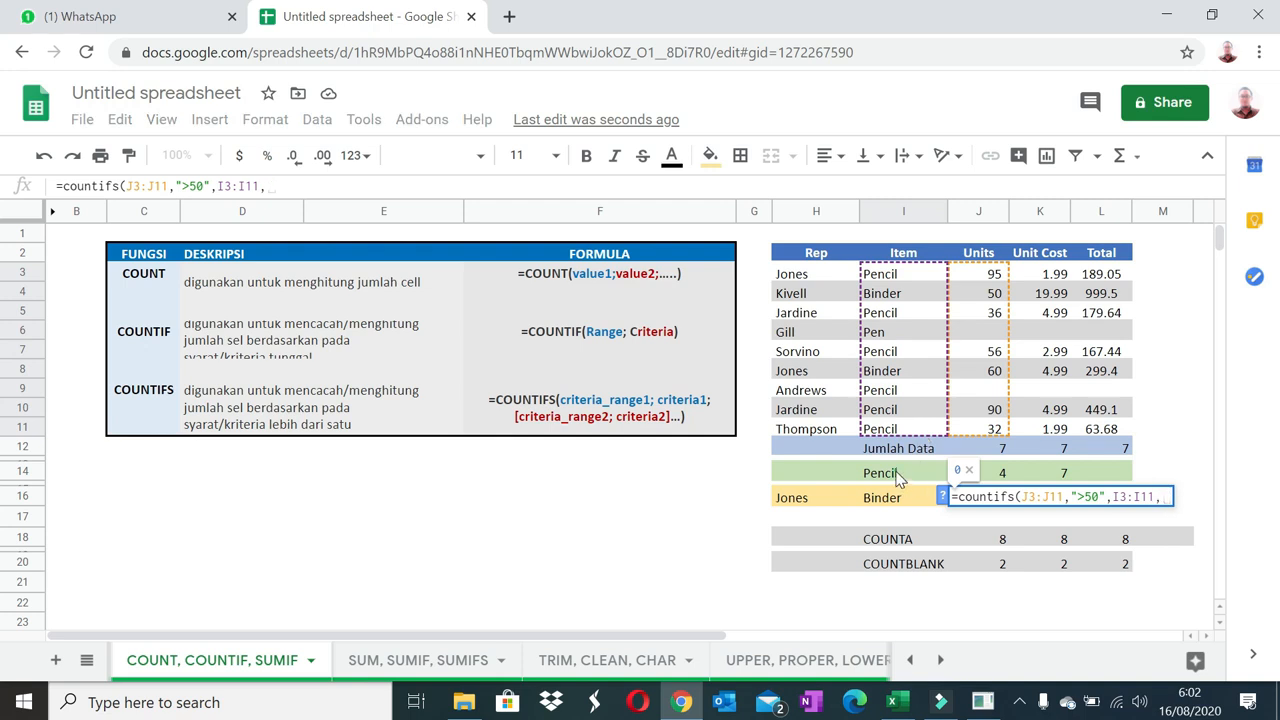
click(895, 476)
key(Return)
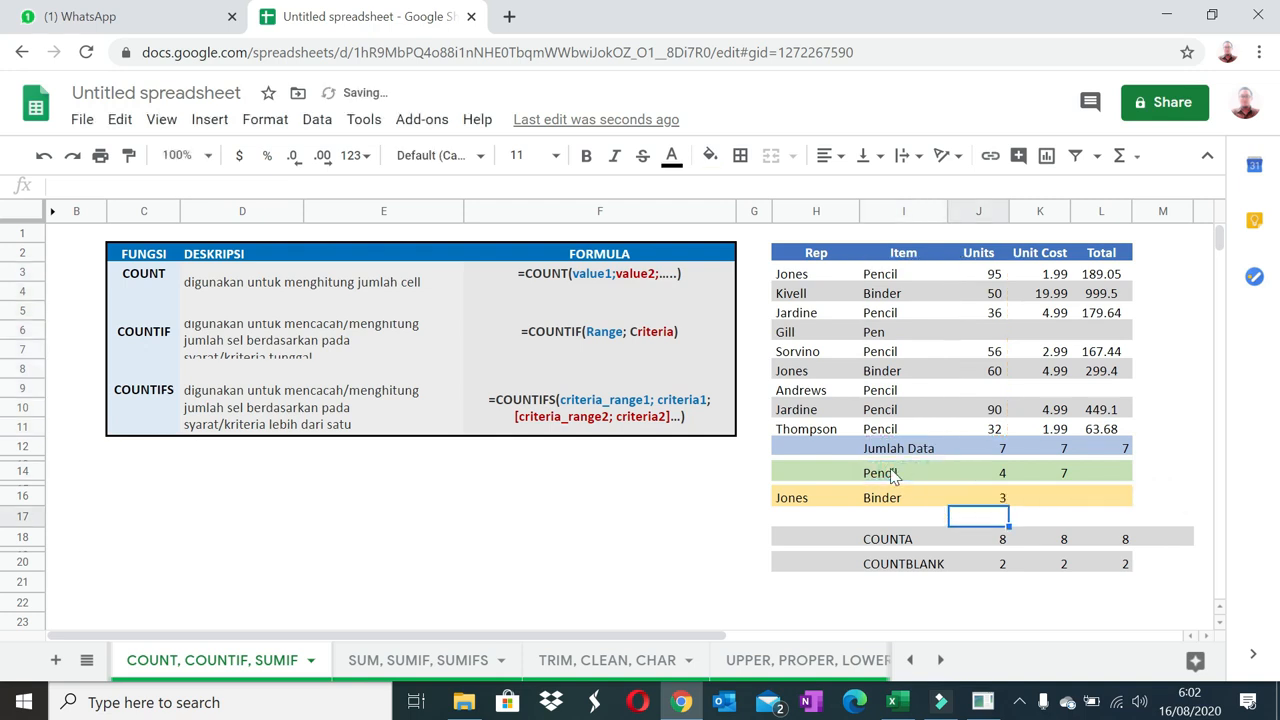
click(995, 502)
double_click(1000, 500)
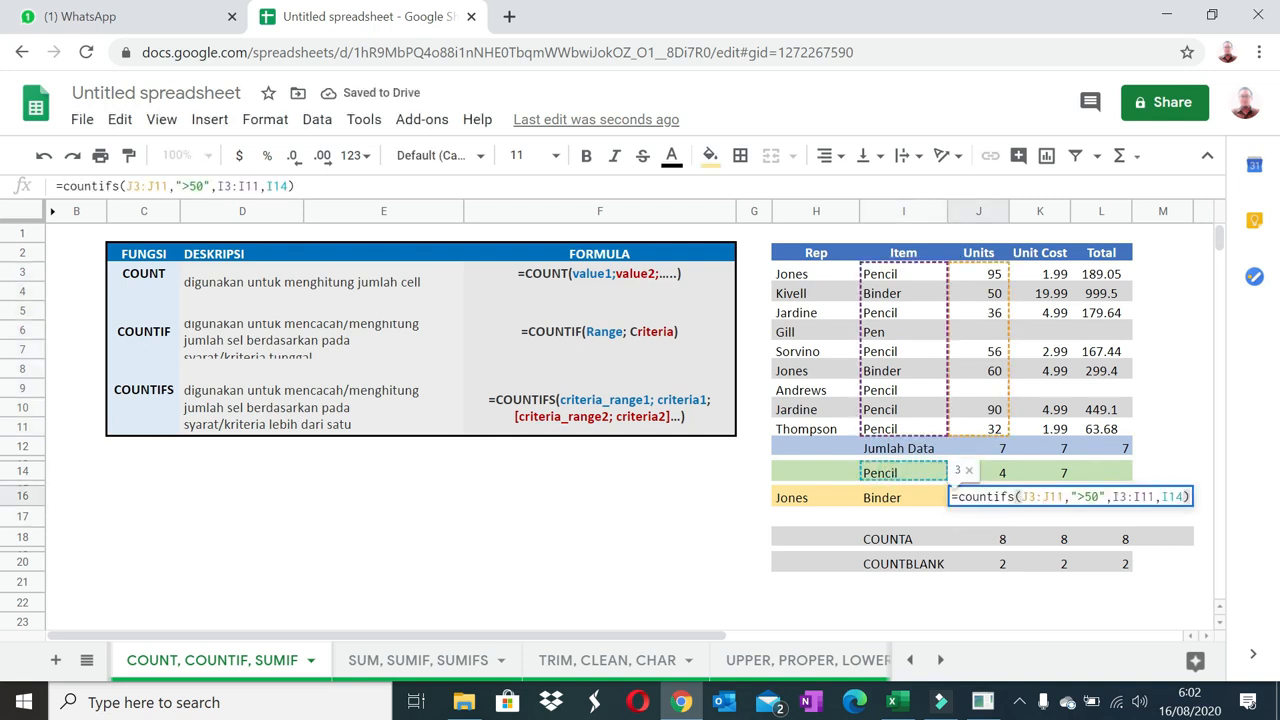
key(Escape)
Start a COUNTIFS formula in K16 with the item range I3:I11 and the criterion "pencil".
click(1040, 500)
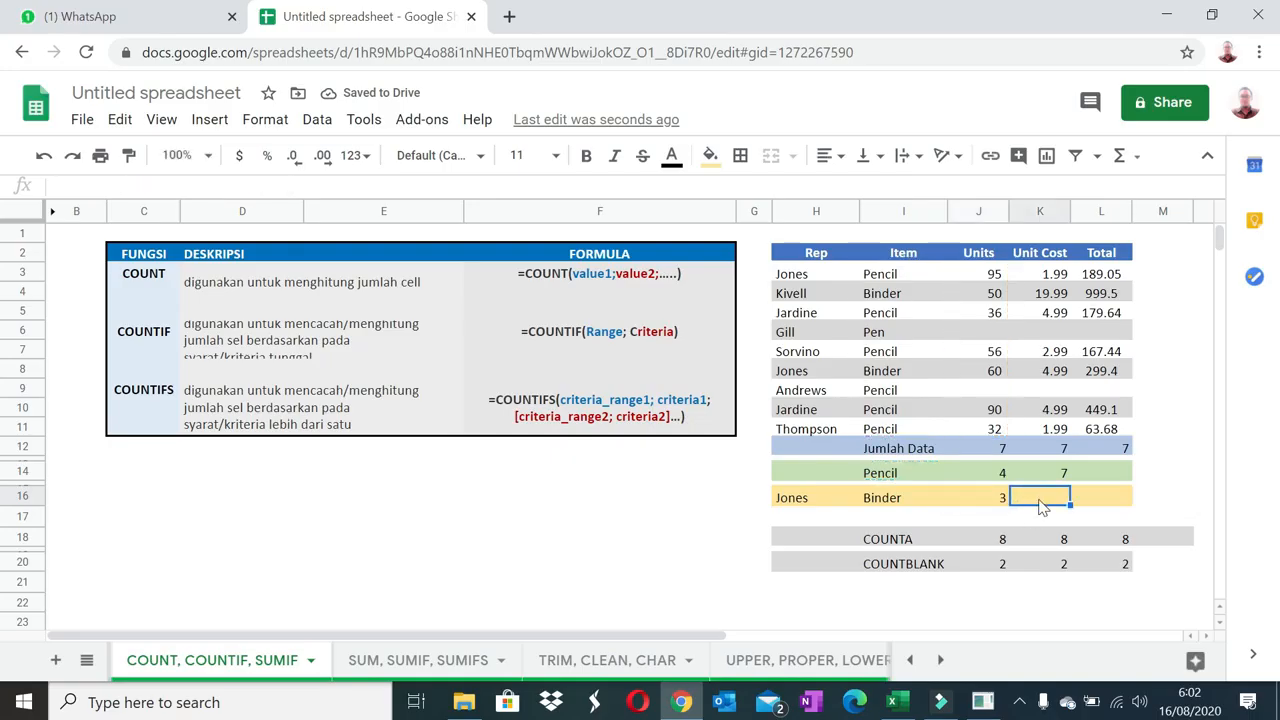
text(=counif)
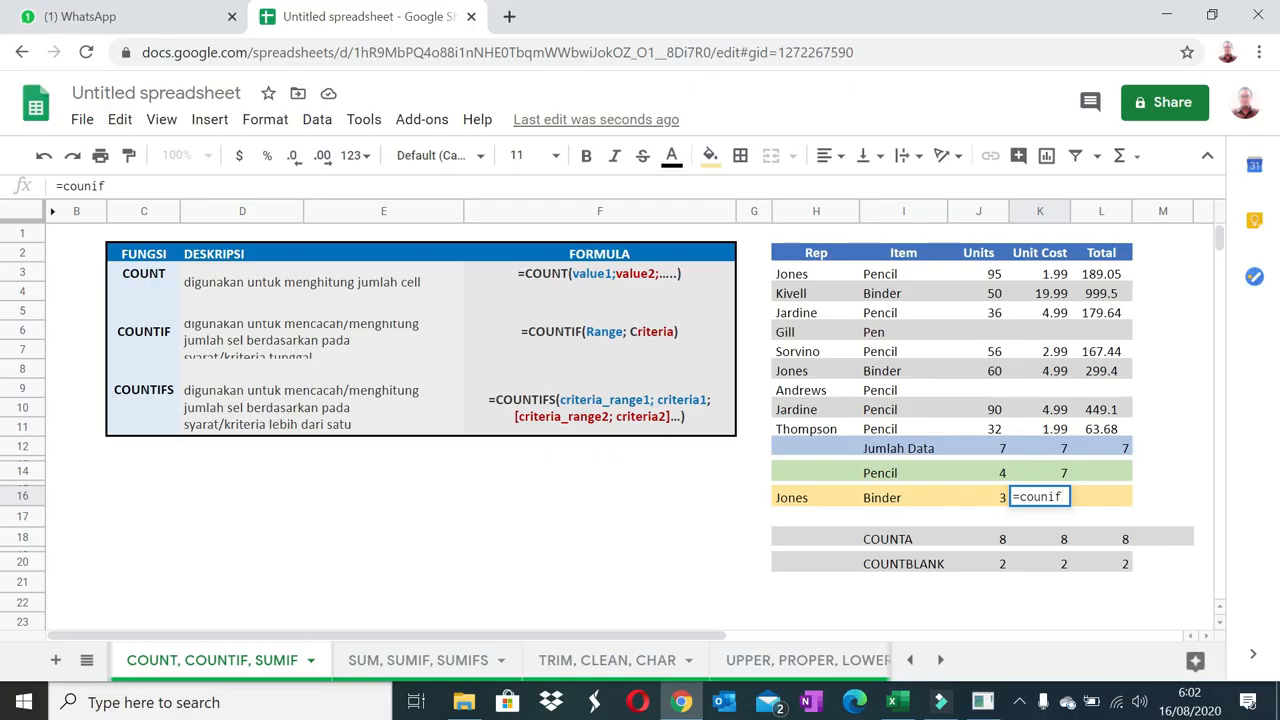
key(BackSpace)
key(BackSpace)
text(tifs()
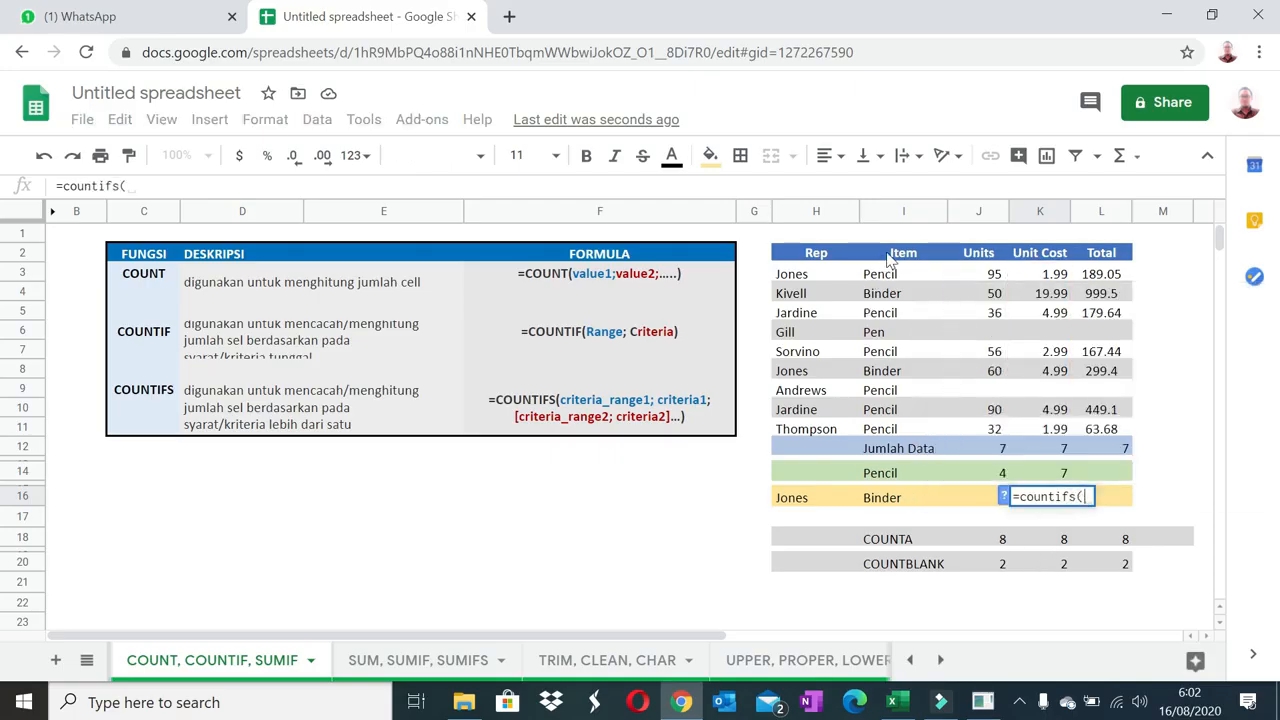
drag(884, 275, 893, 432)
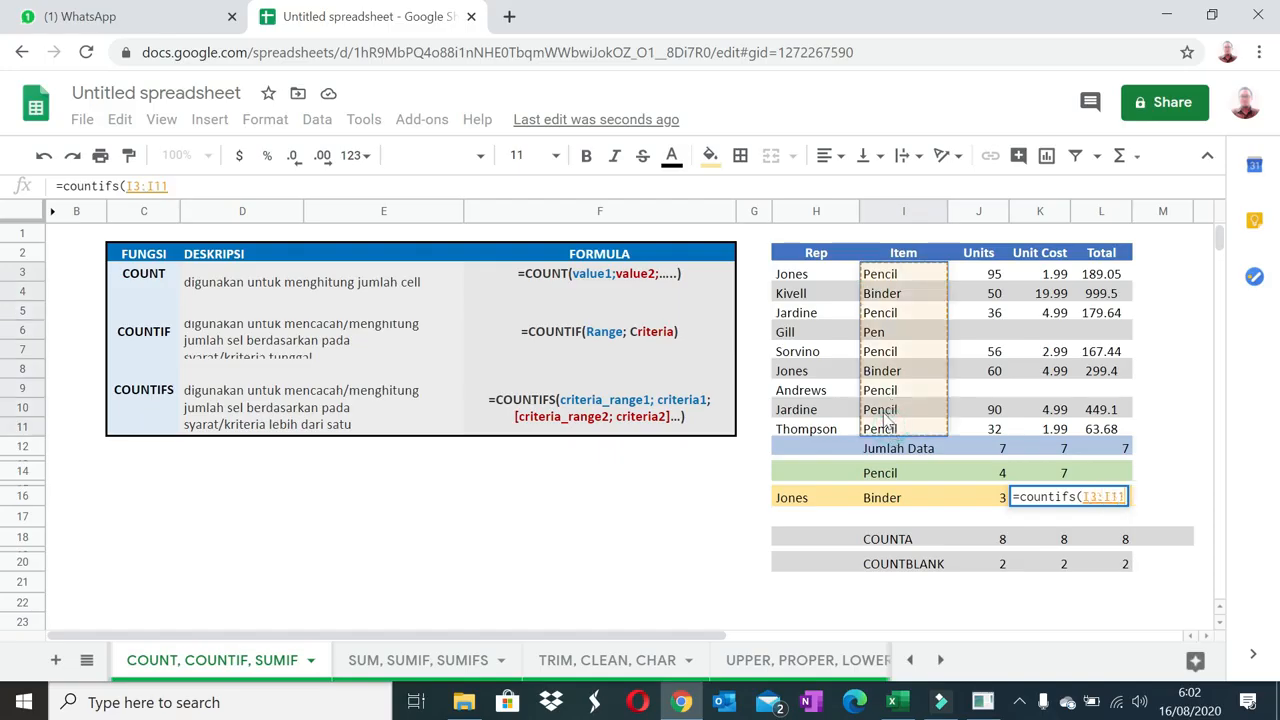
text(,)
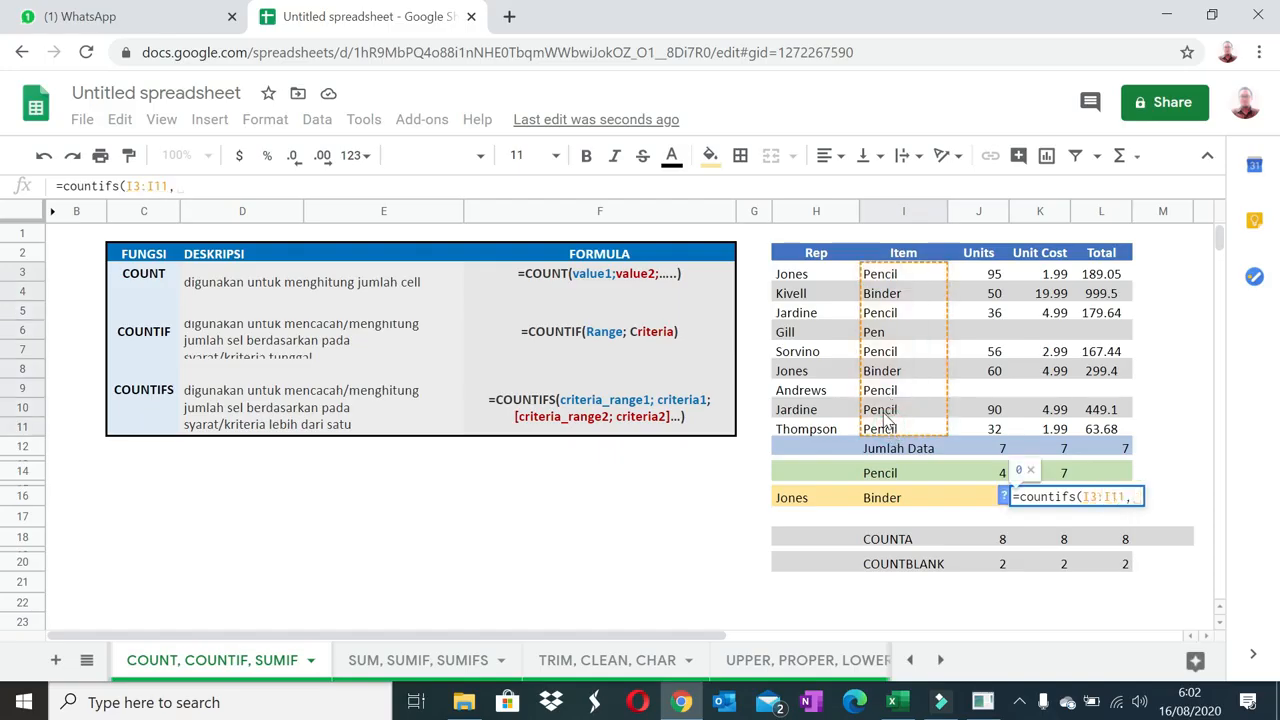
text(")
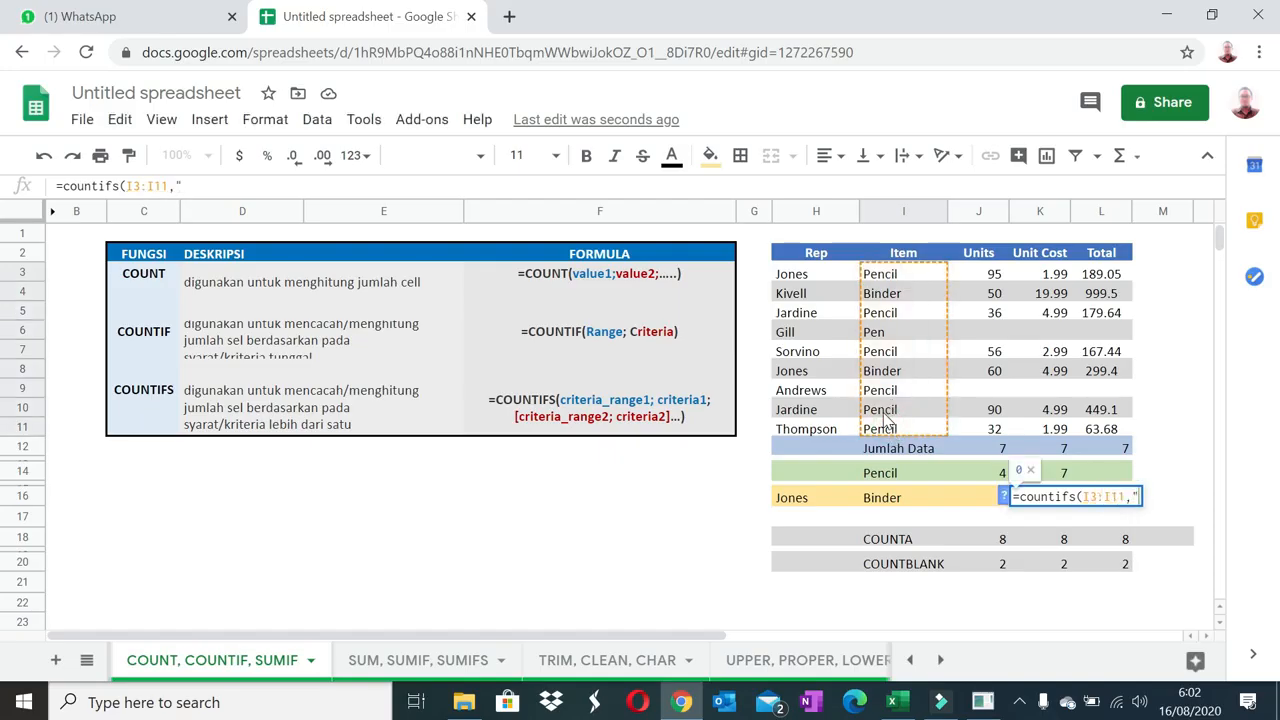
text(pencil")
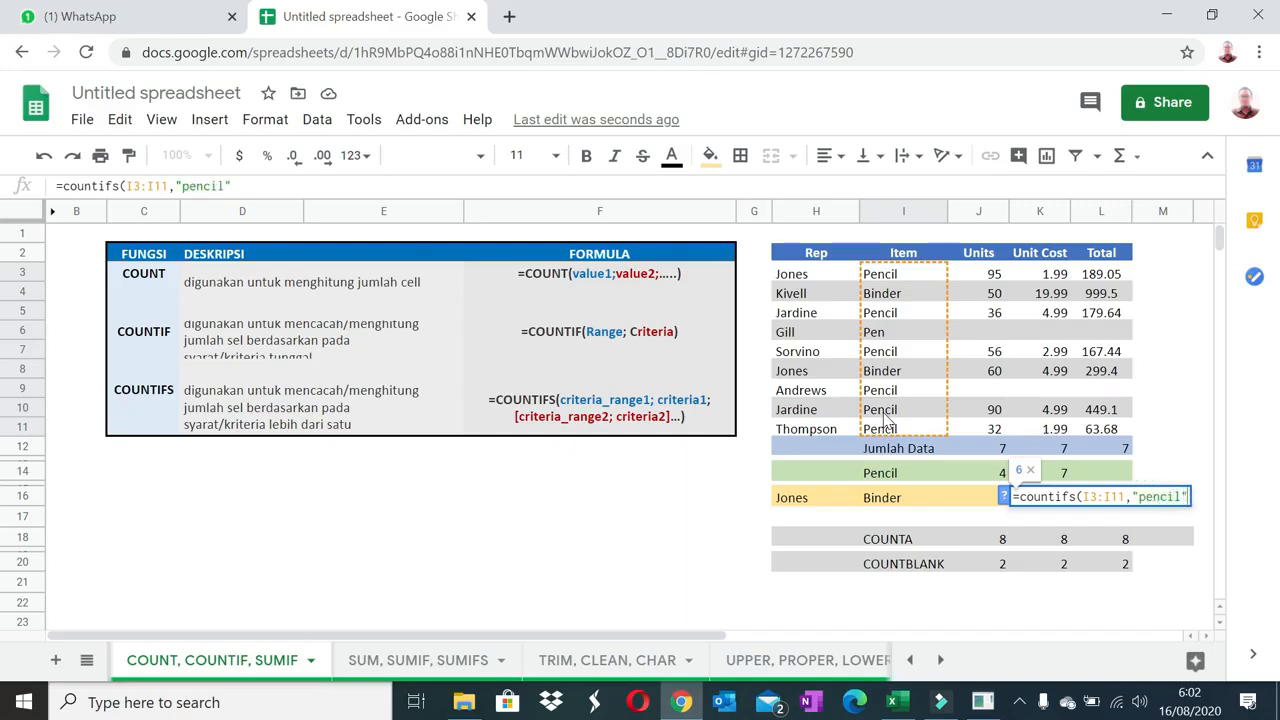
Complete the COUNTIFS formula in K16 with the Unit Cost range K3:K11 and the criterion ">=1.99".
text(,)
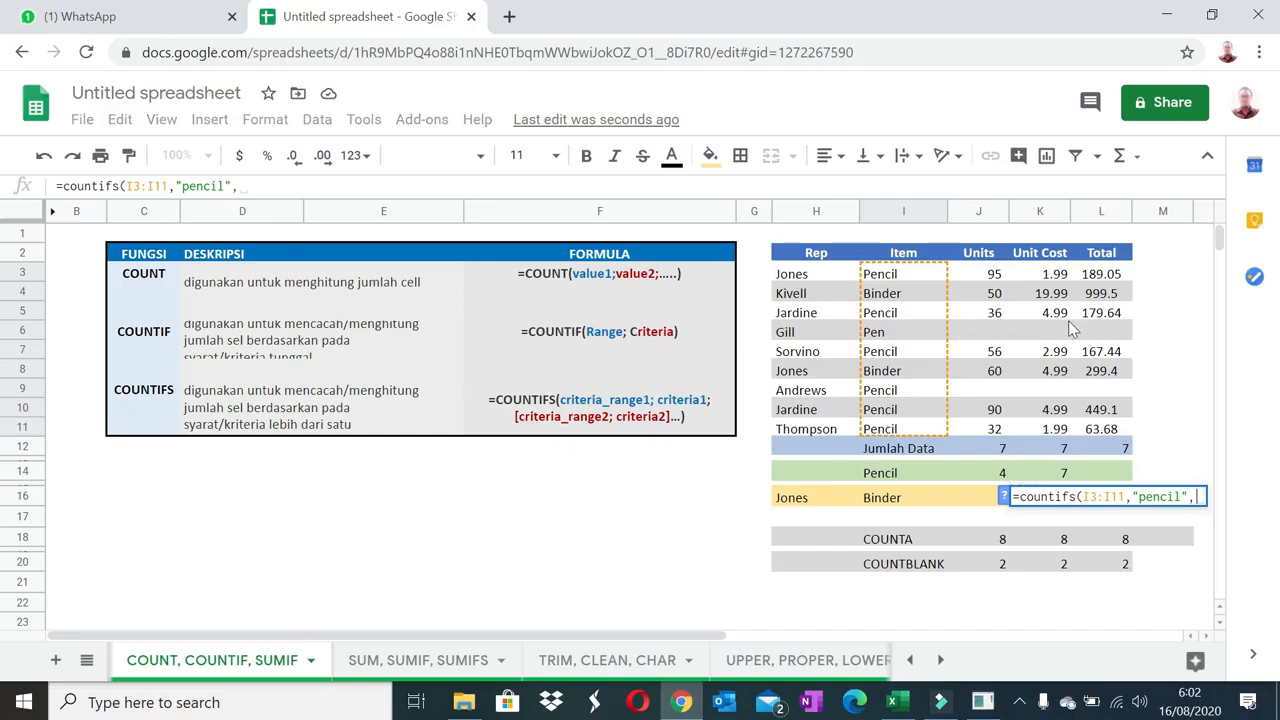
drag(1055, 283, 1052, 428)
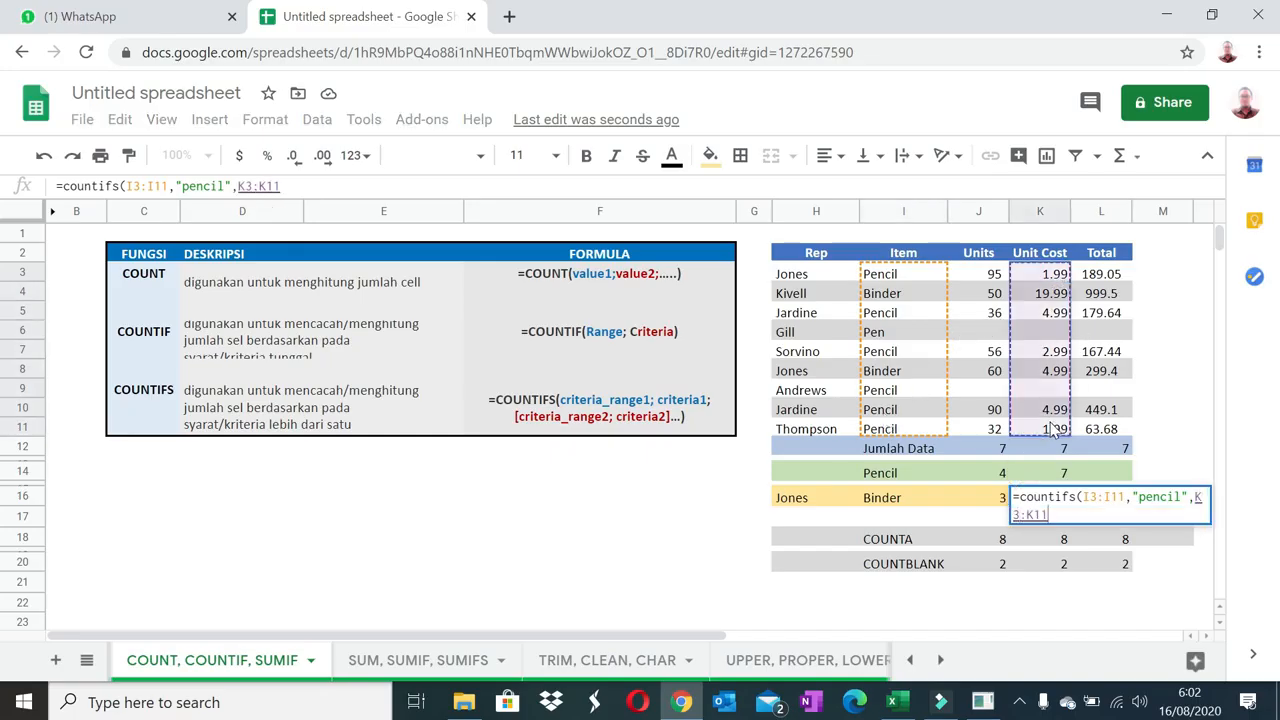
text(,)
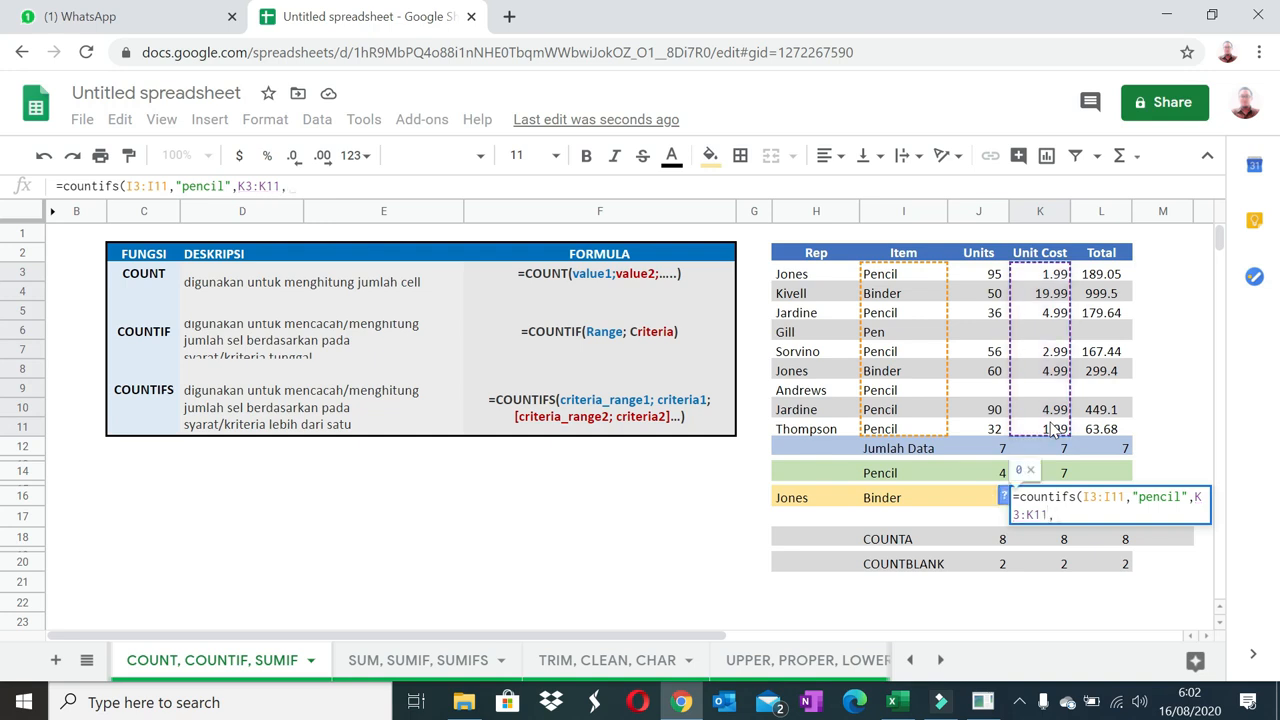
text(")
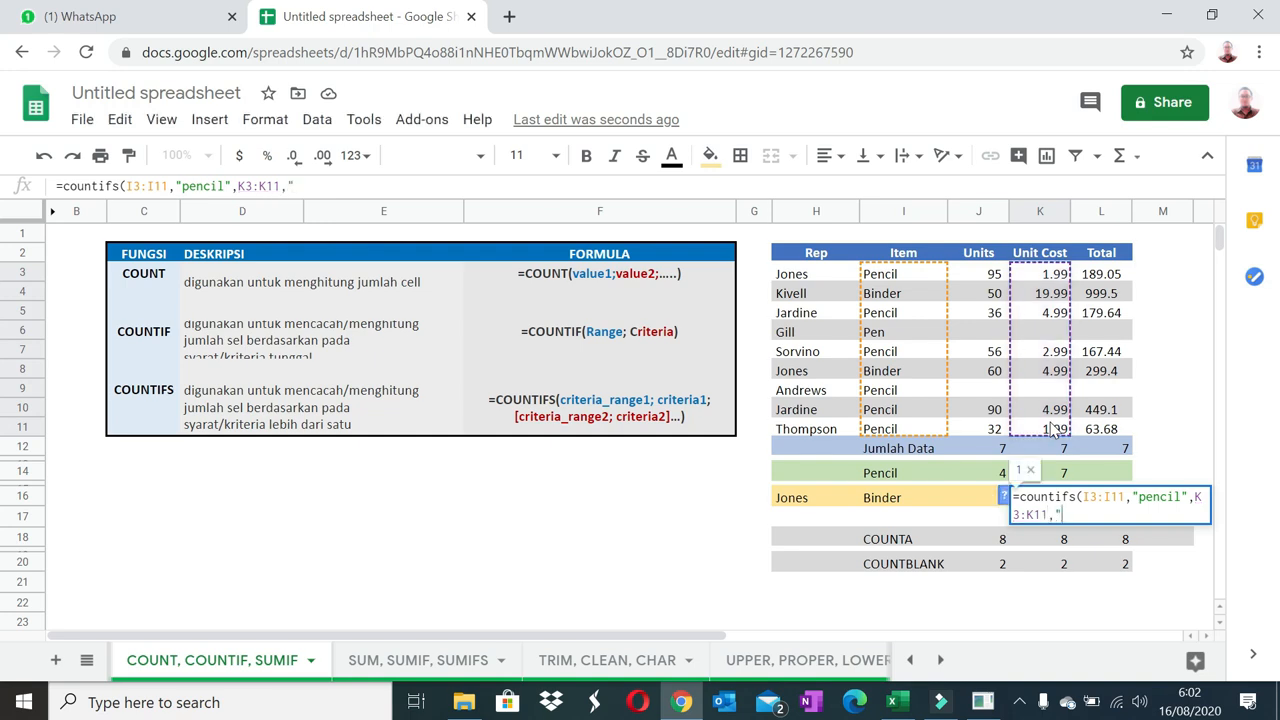
text(>=1.99"))
key(Return)
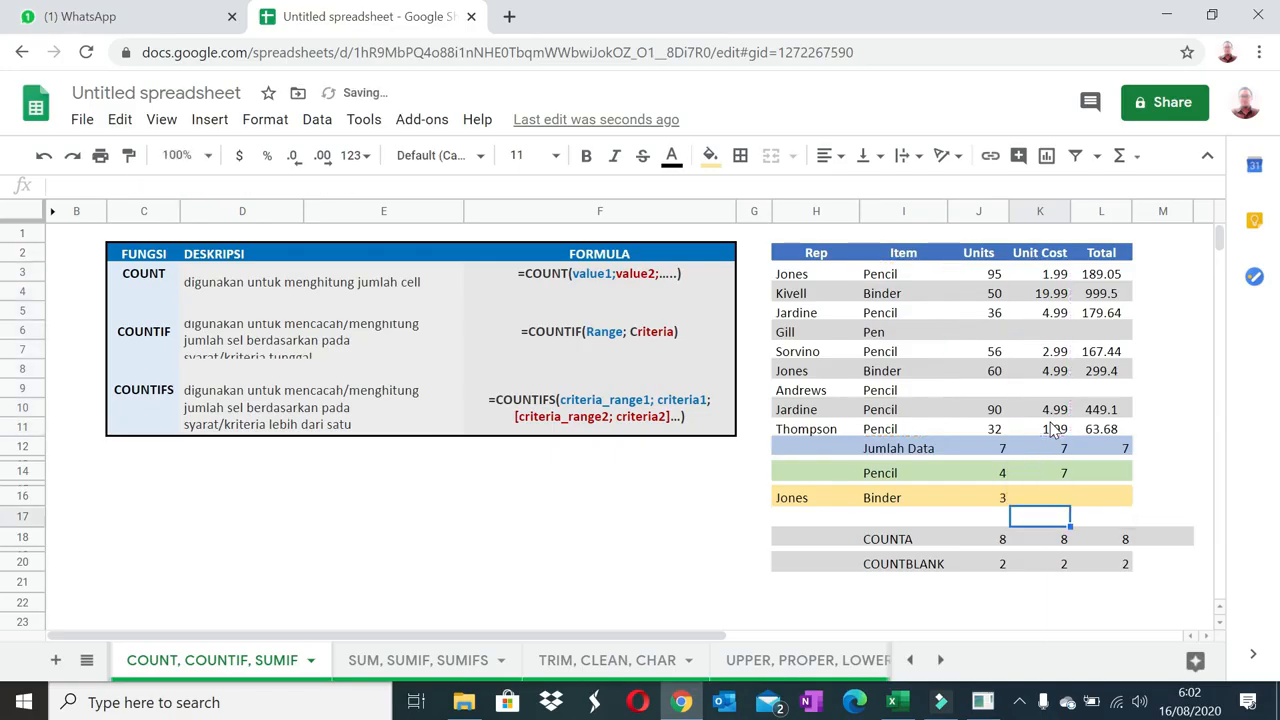
key(Up)
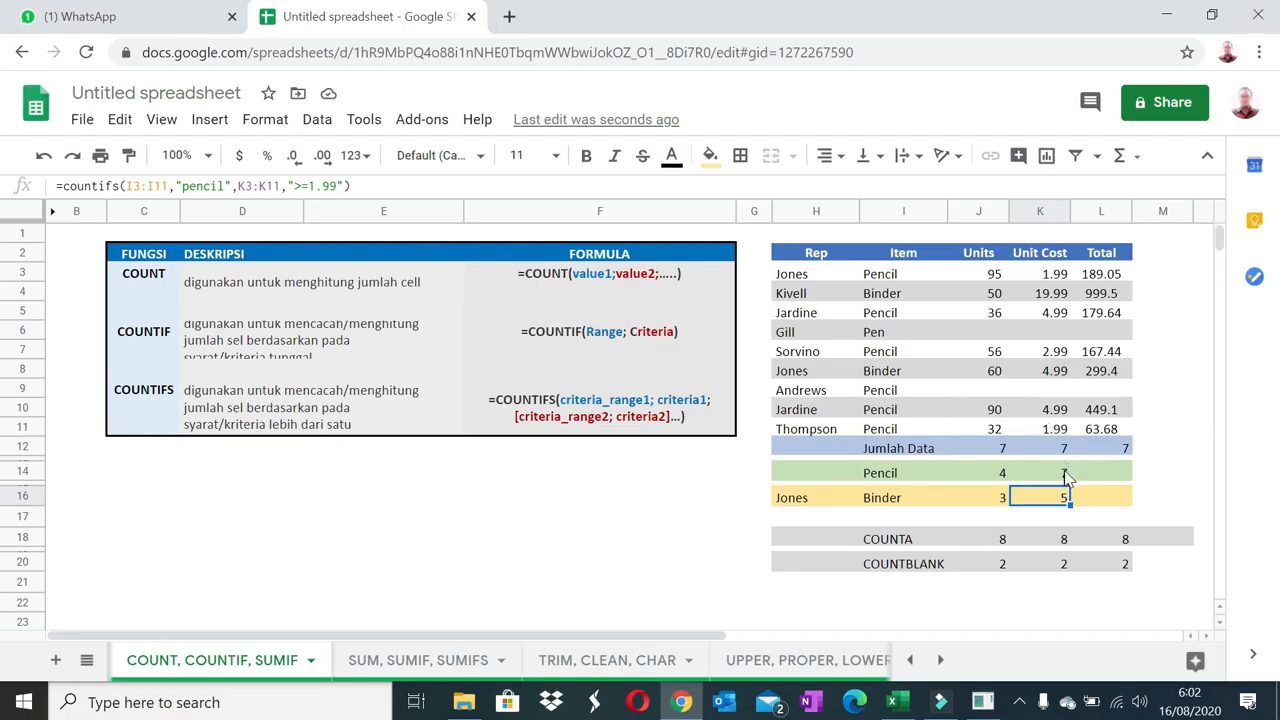
Compare the COUNTIF formula in K14 with the COUNTIFS formula in K16 without changing either.
click(1062, 476)
double_click(1060, 476)
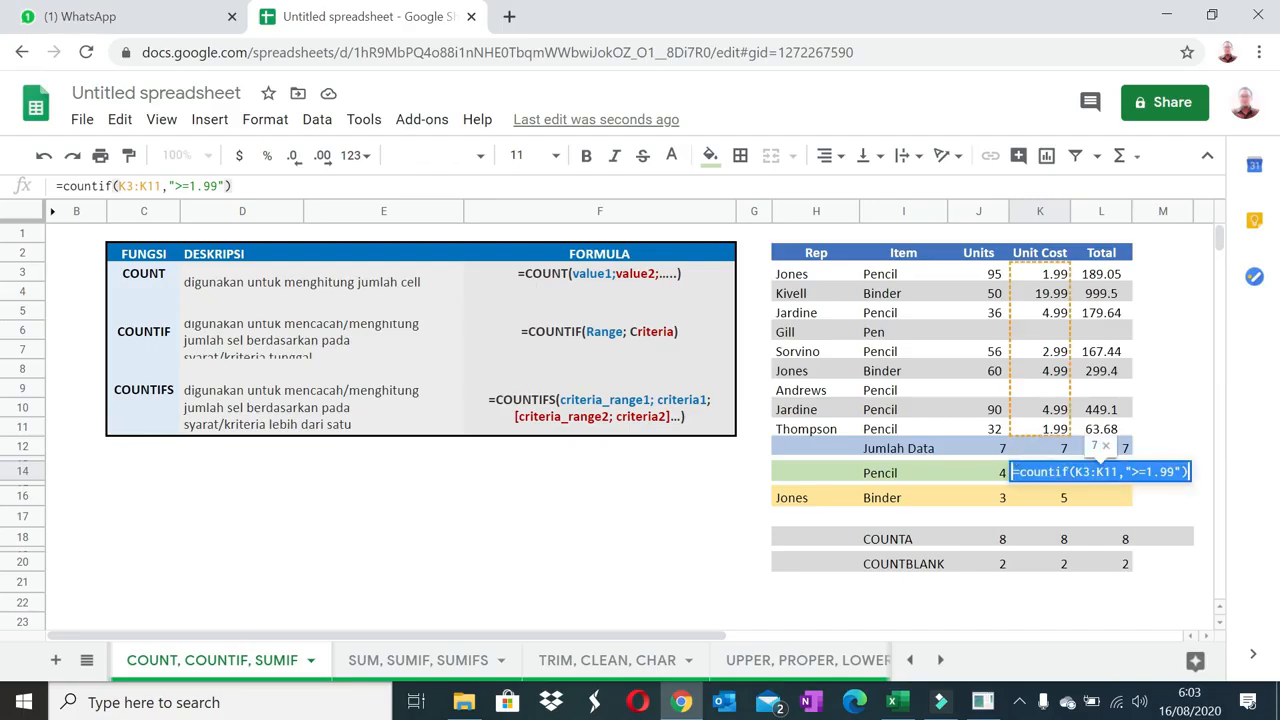
key(Escape)
click(1063, 497)
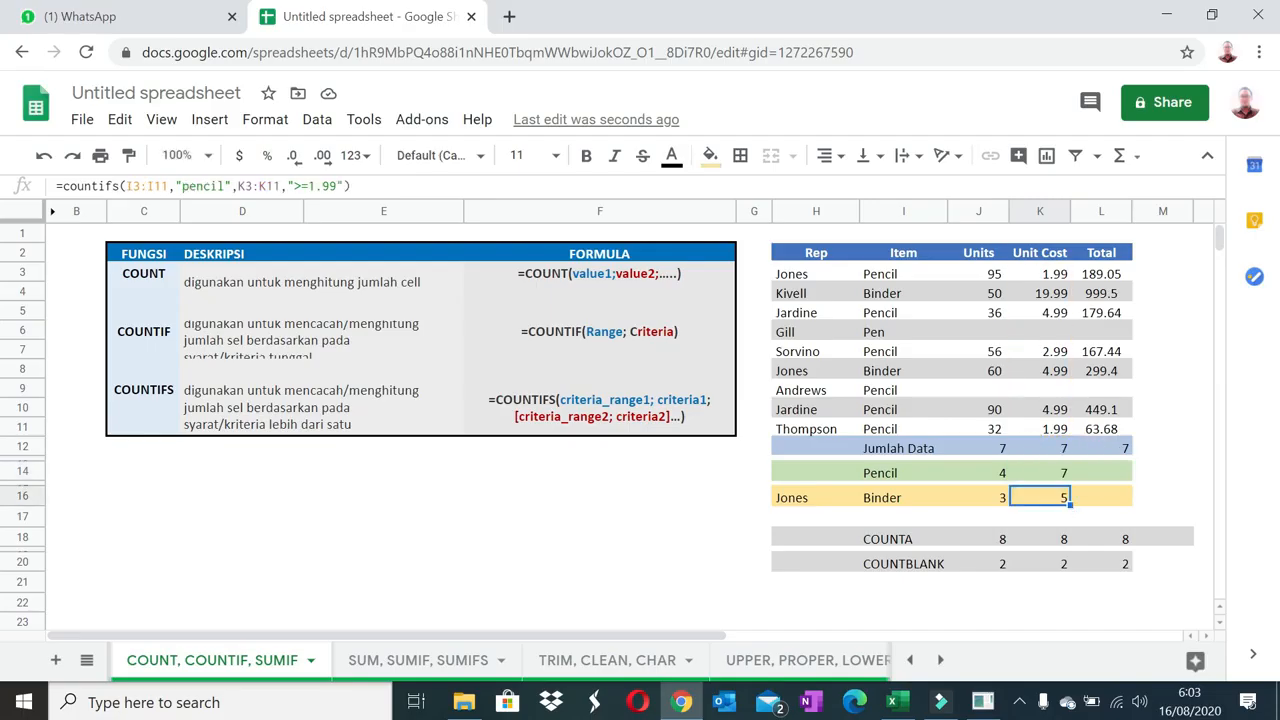
double_click(1063, 497)
key(Escape)
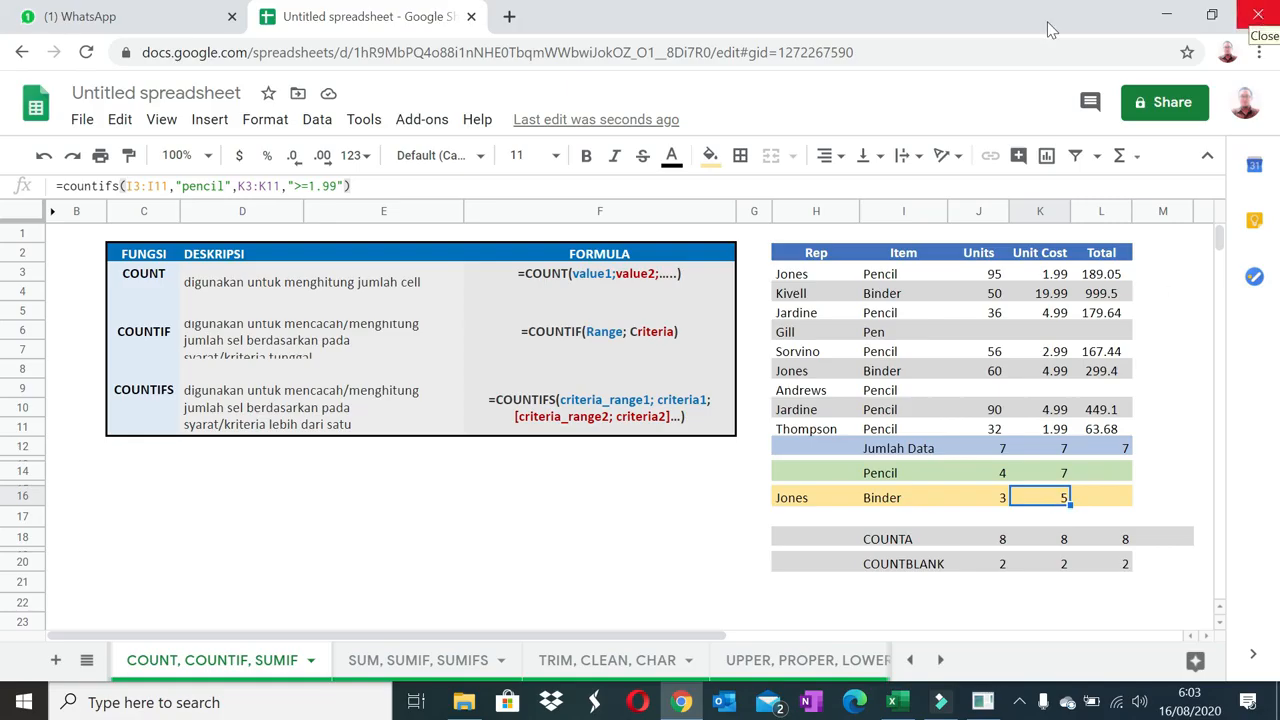
Switch to the SUM, SUMIF, SUMIFS sheet.
click(450, 660)
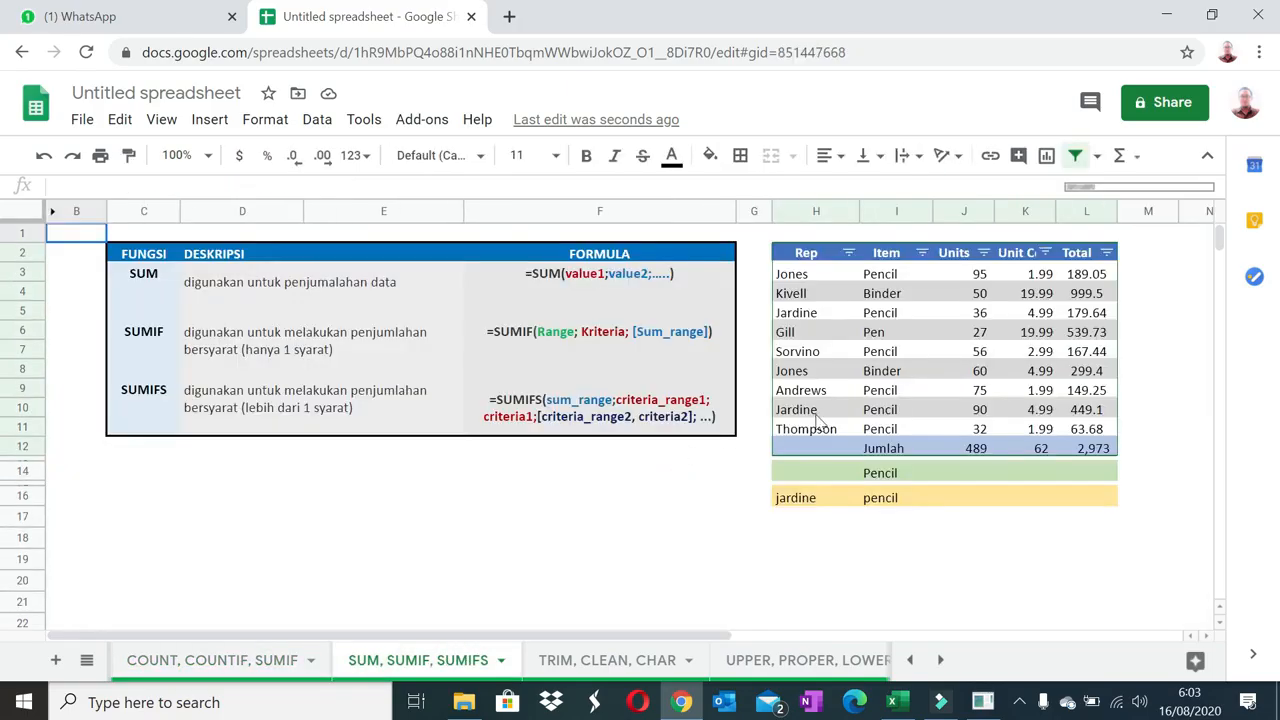
Correct the SUM formula for the Units total in J12 so that it covers J3:J11.
double_click(977, 450)
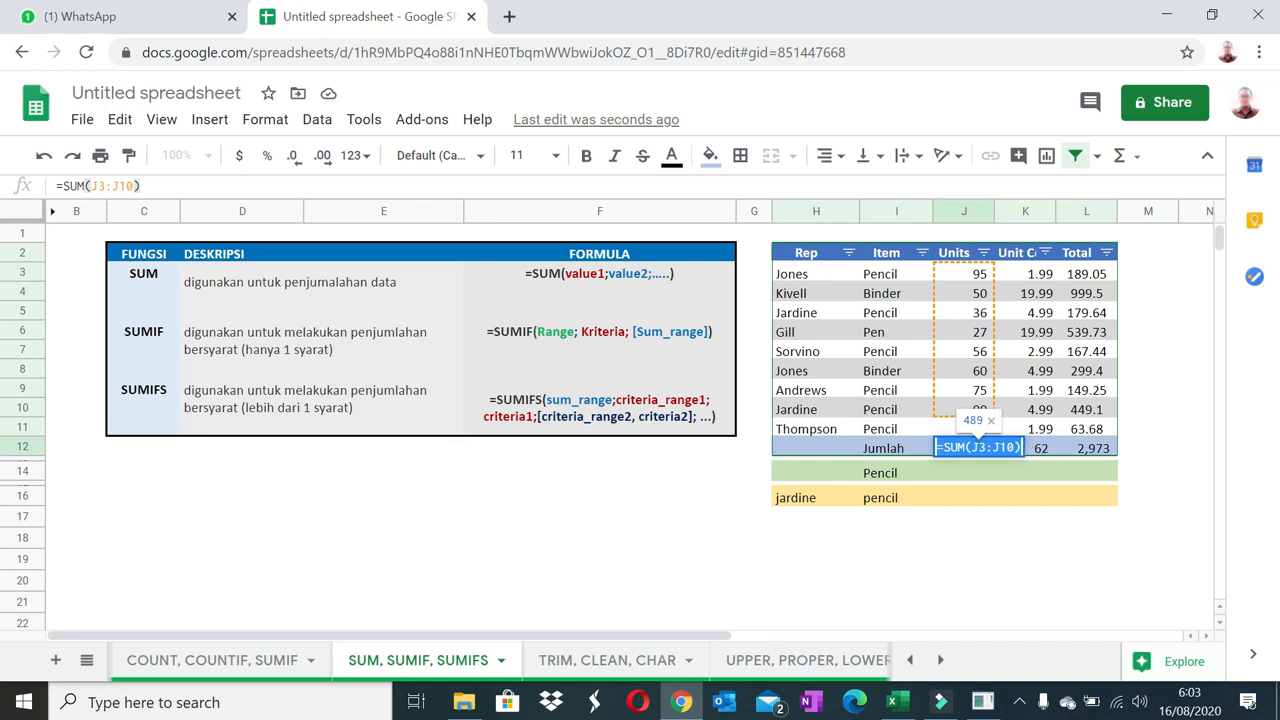
click(1014, 450)
key(BackSpace)
text(1)
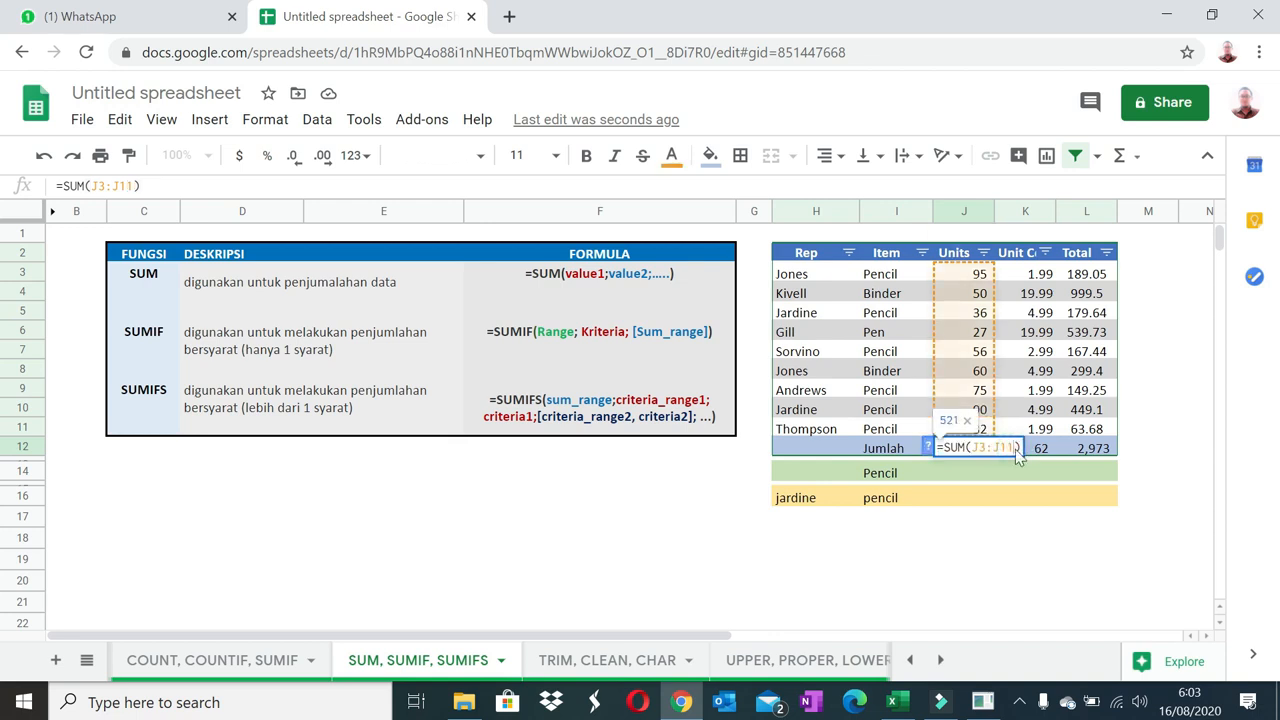
key(Return)
drag(1000, 450, 1104, 452)
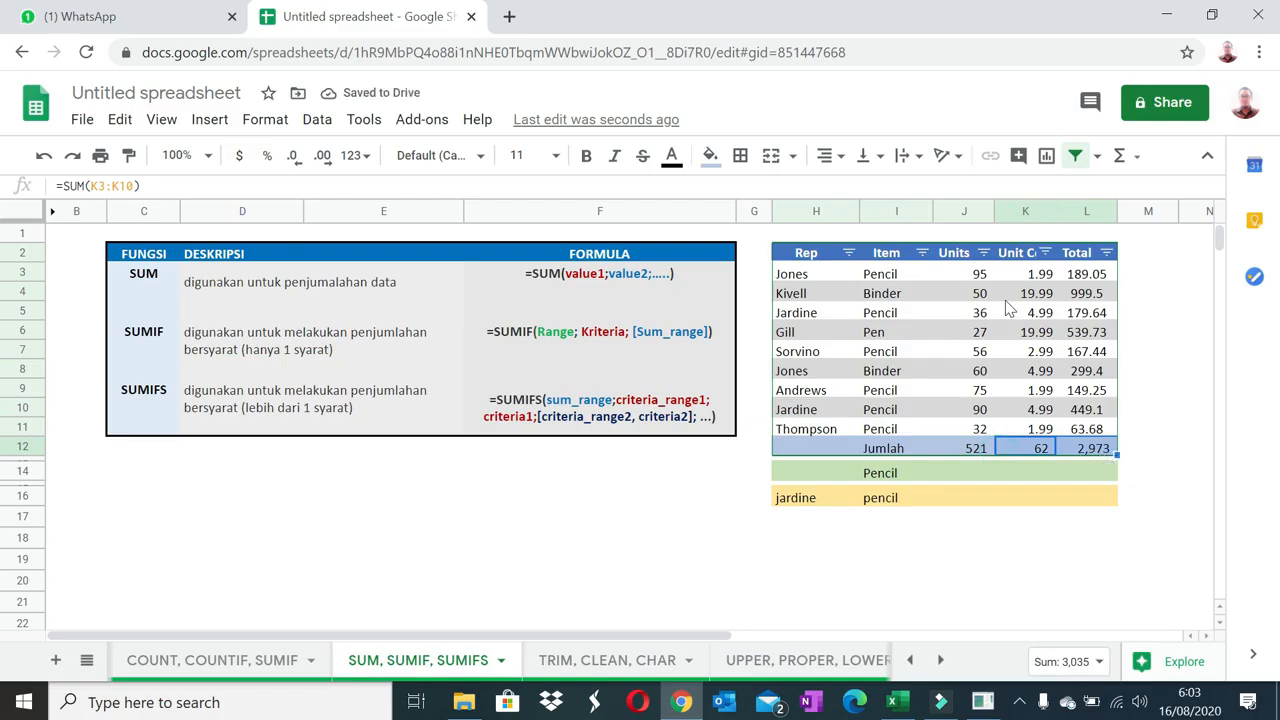
Examine the SUMIF syntax alongside the Item range I3:I11, the criterion in I14 and the Units column.
click(969, 473)
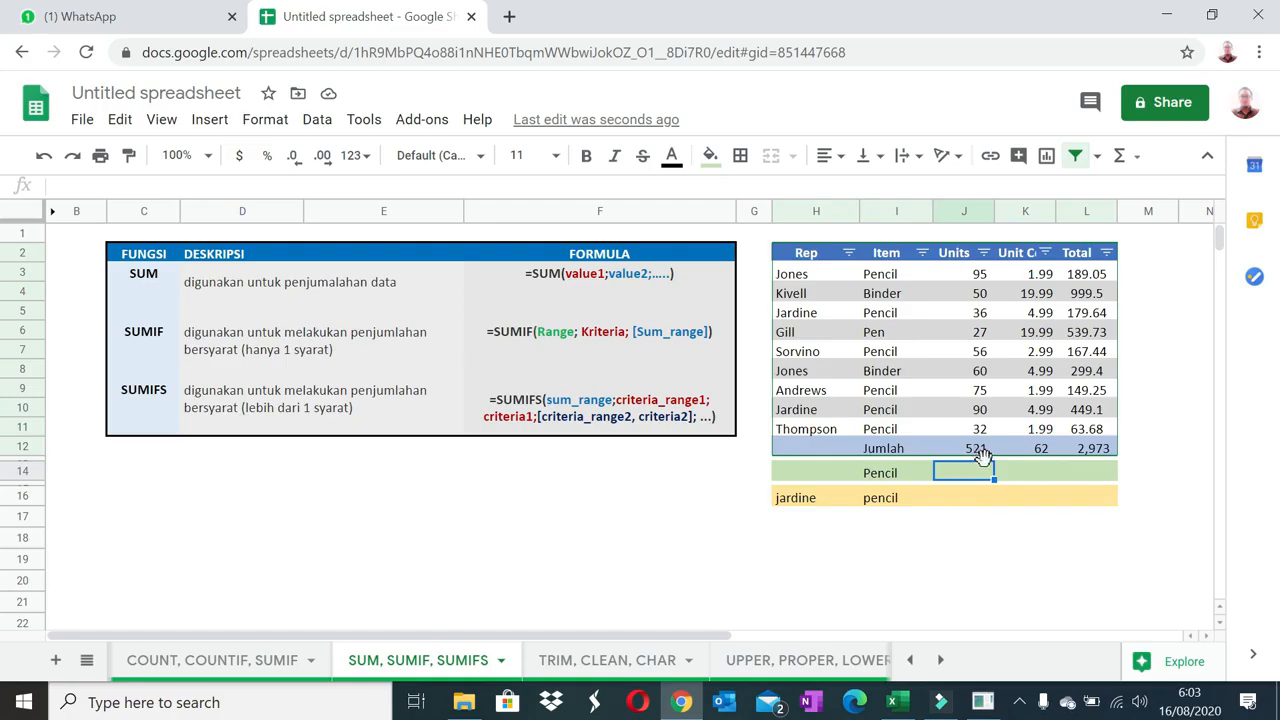
click(547, 346)
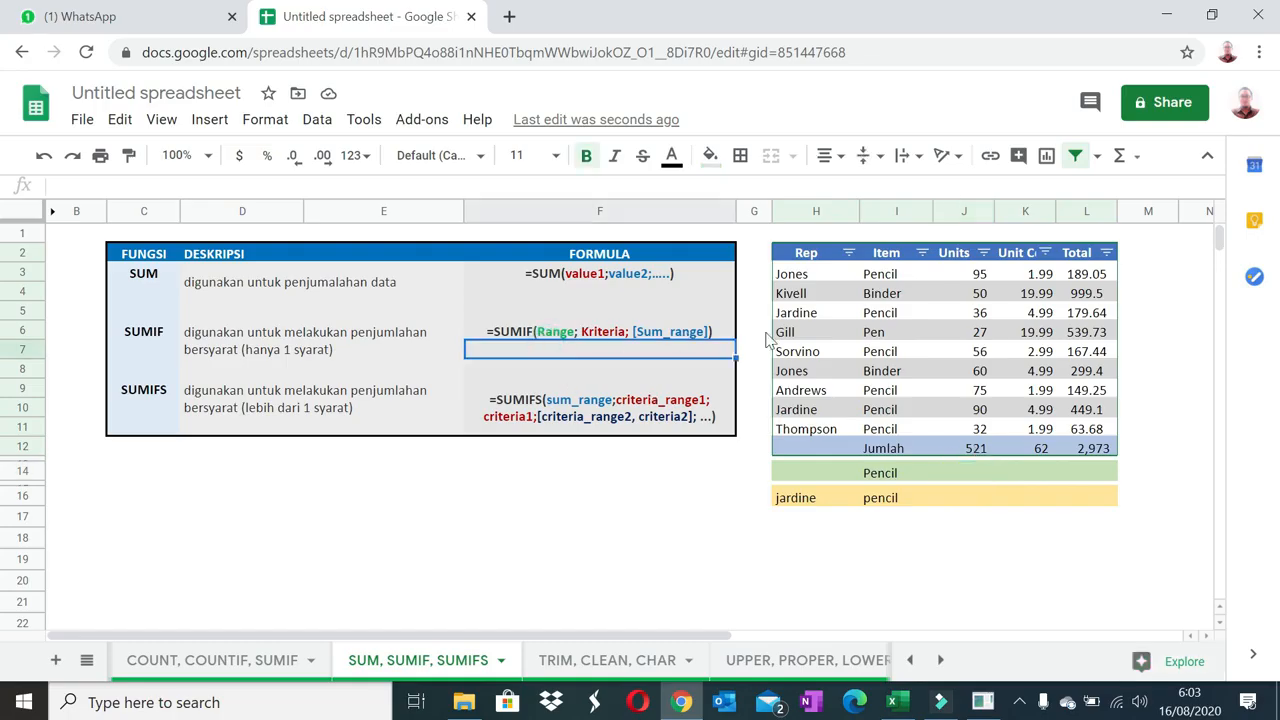
drag(898, 278, 908, 440)
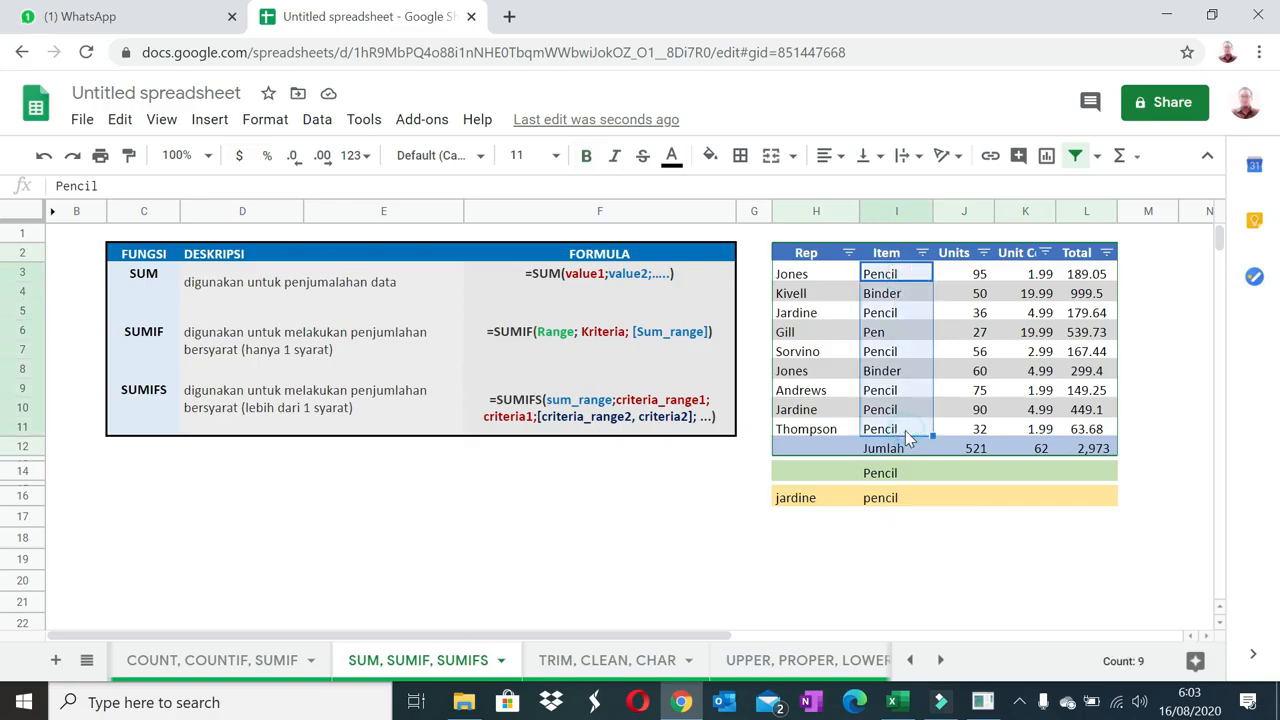
click(889, 476)
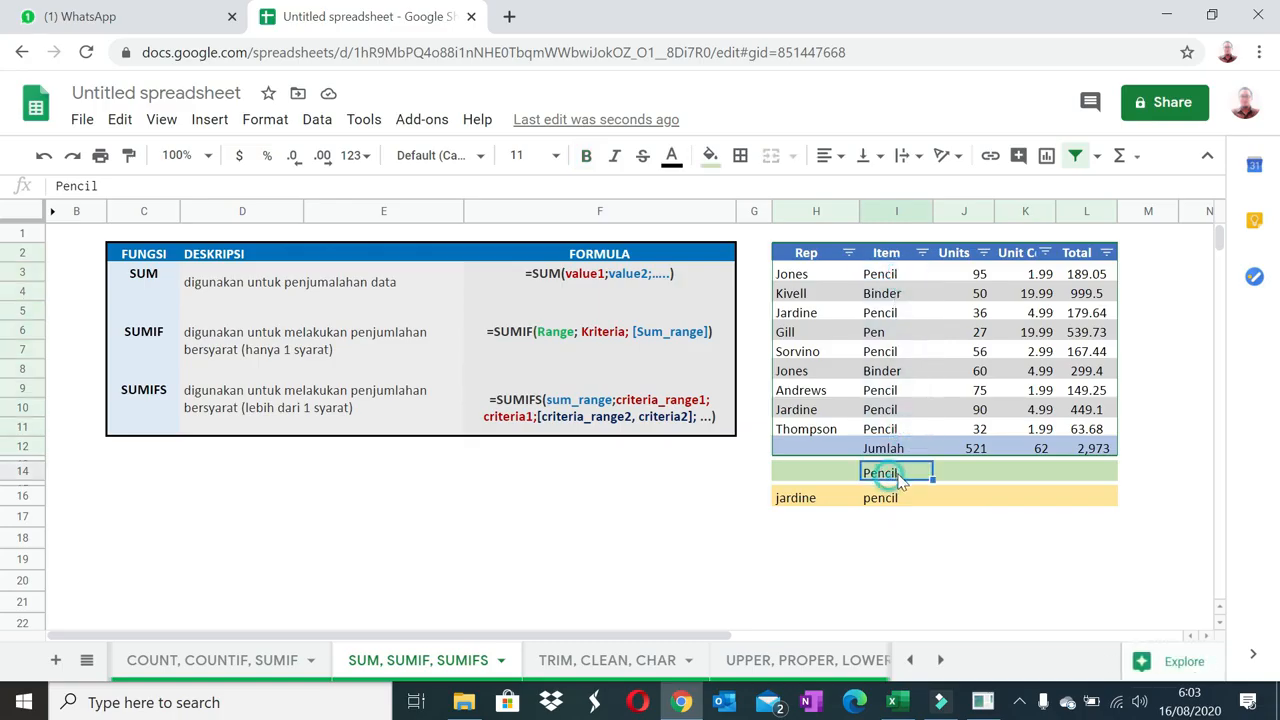
drag(975, 278, 980, 432)
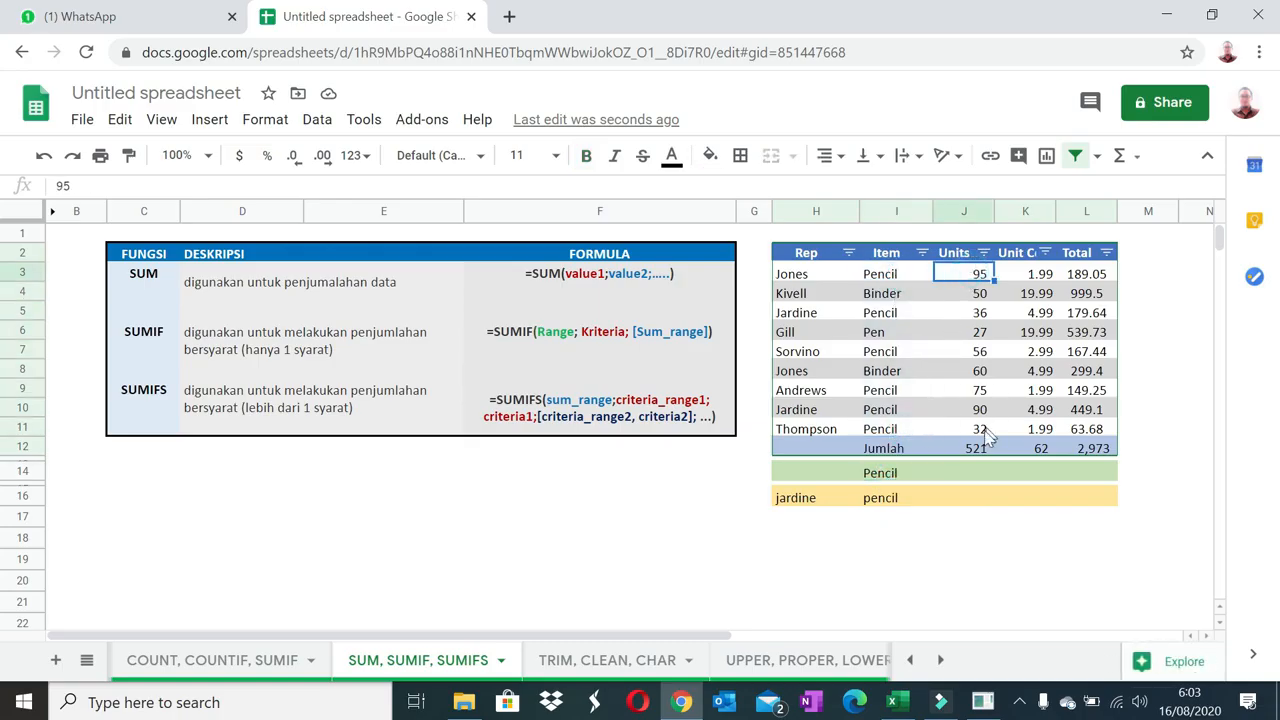
Enter a SUMIF formula in J14 with criteria range I3:I11, criterion I14 and sum range J3:J11.
click(957, 474)
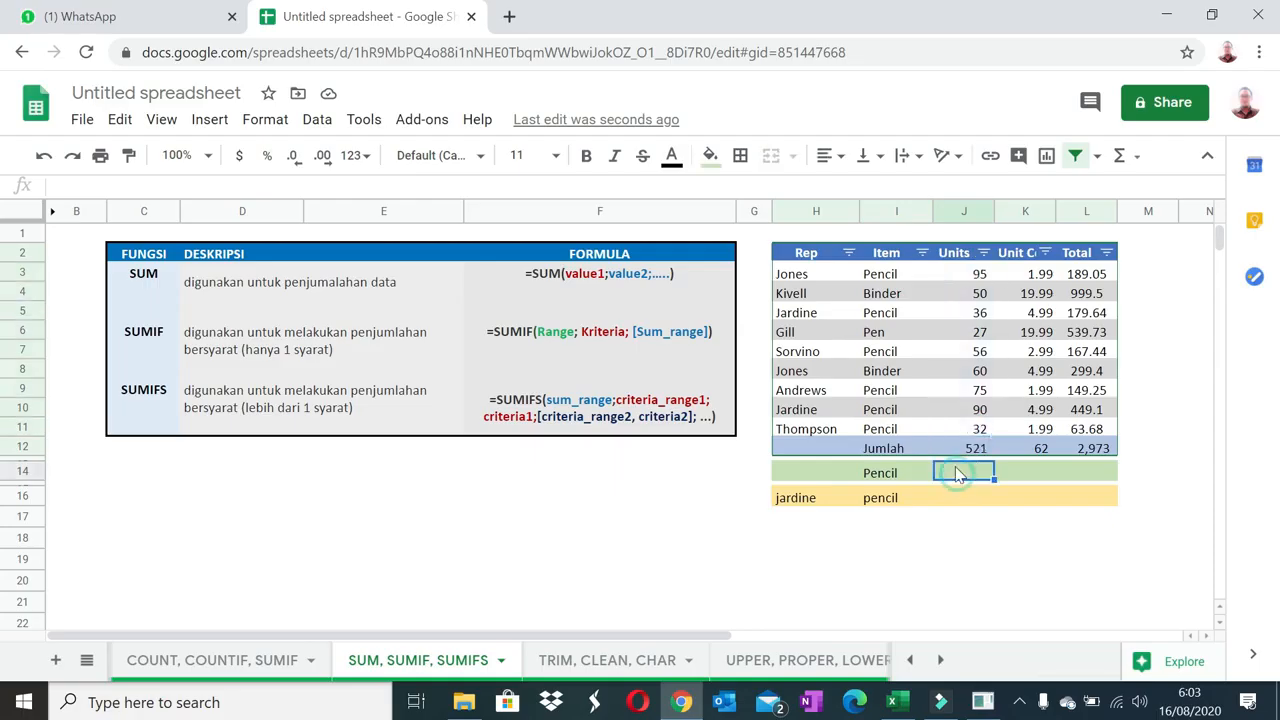
text(=sum)
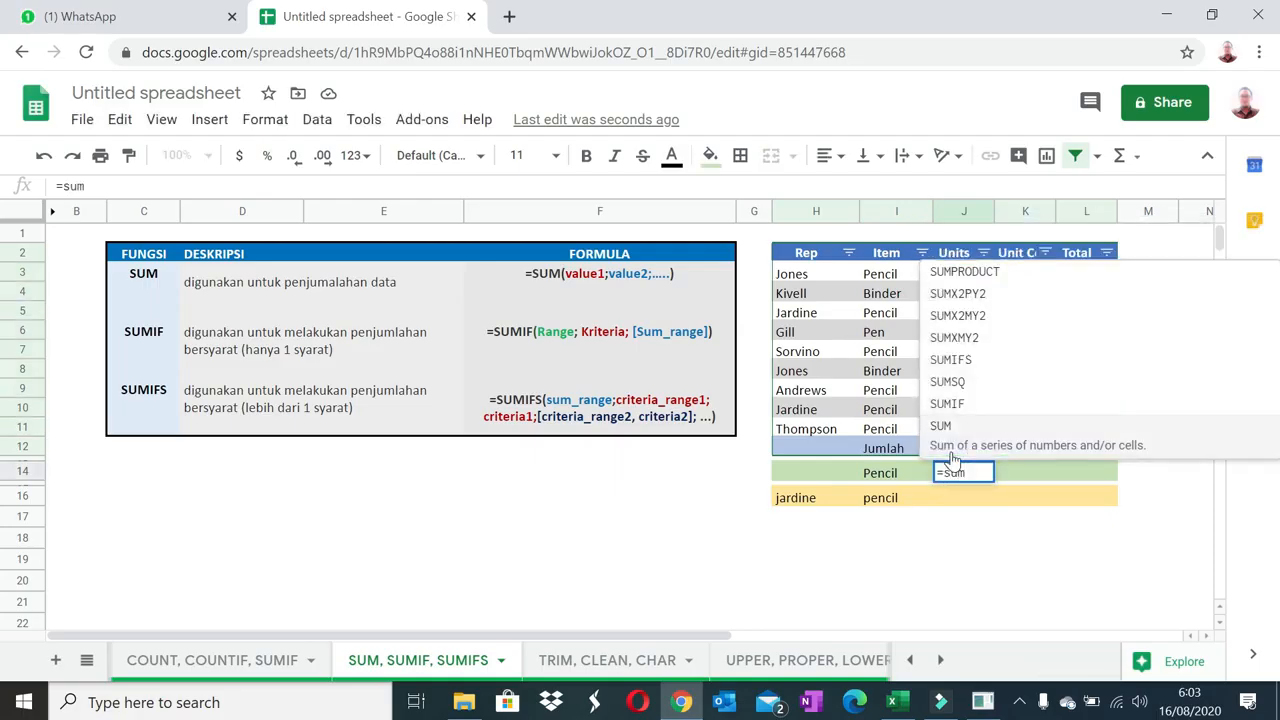
text(if()
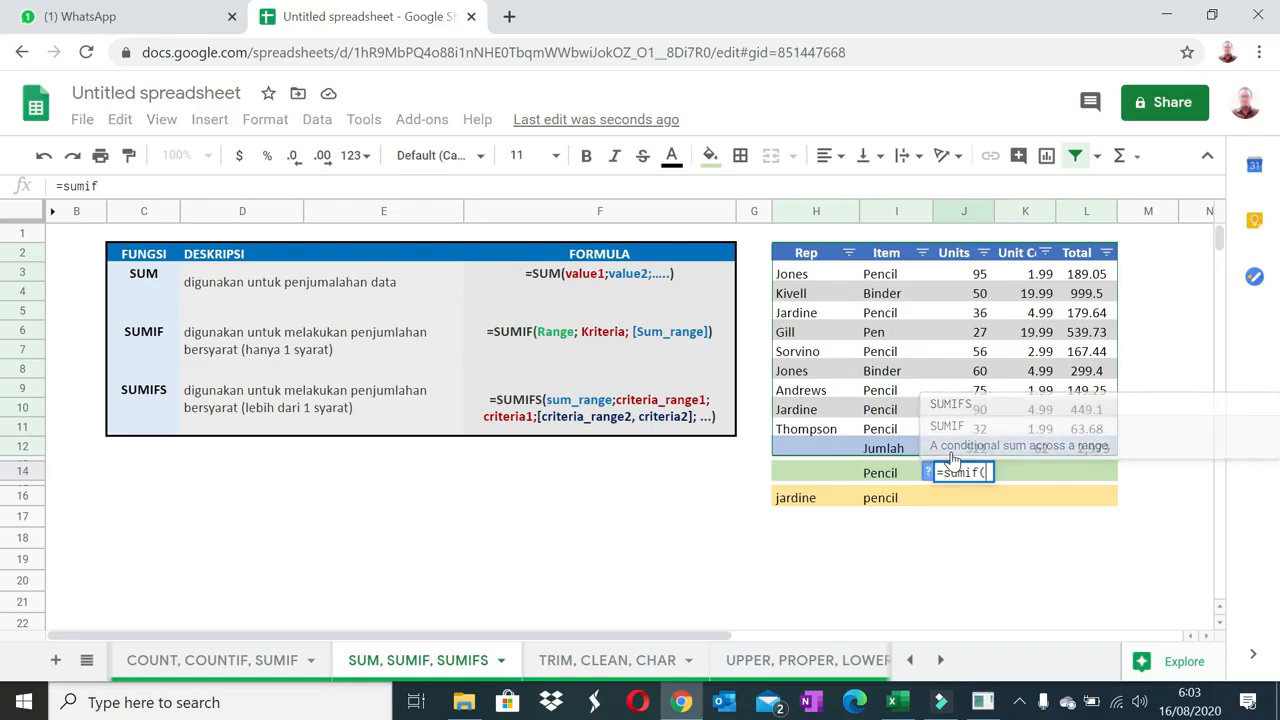
click(895, 274)
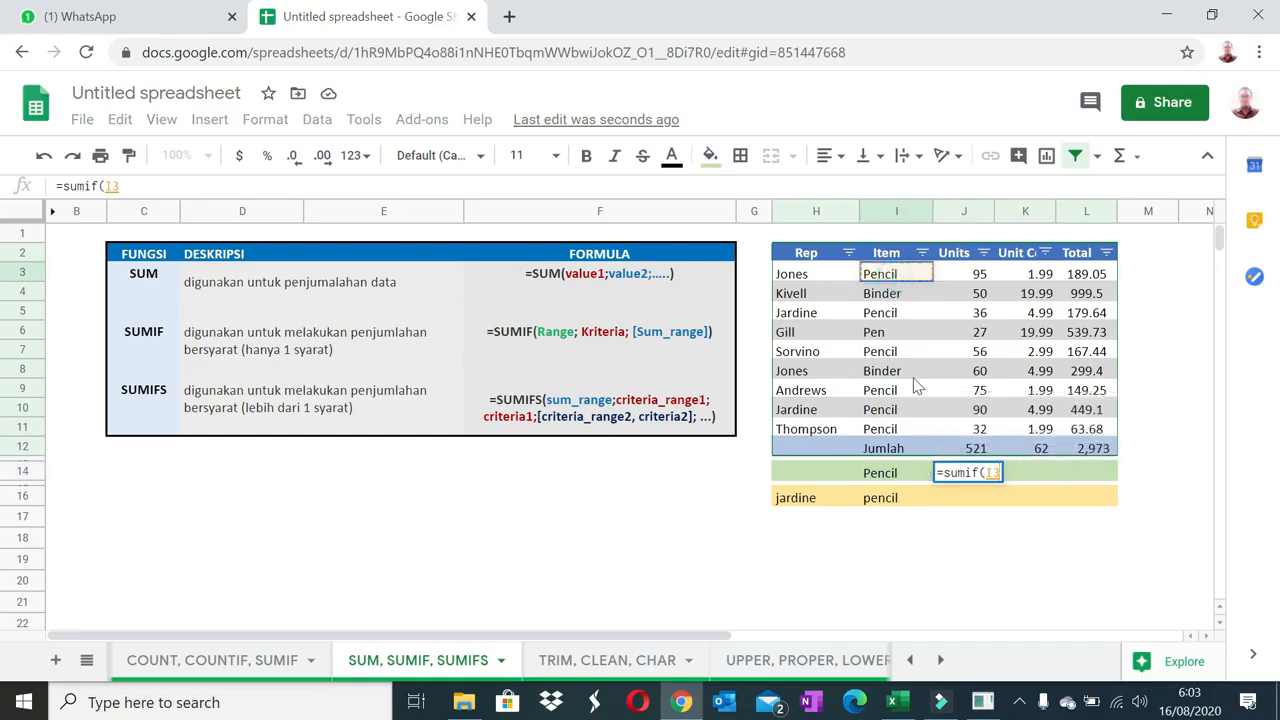
drag(895, 437, 892, 424)
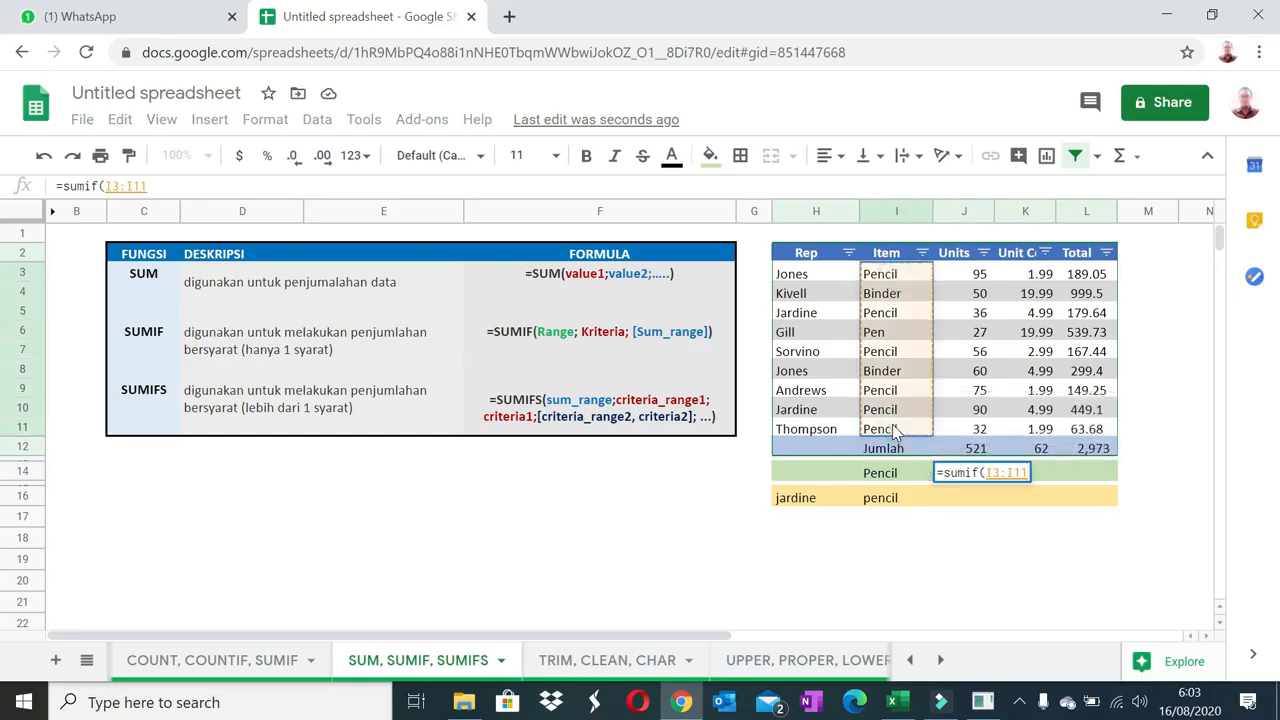
text(,)
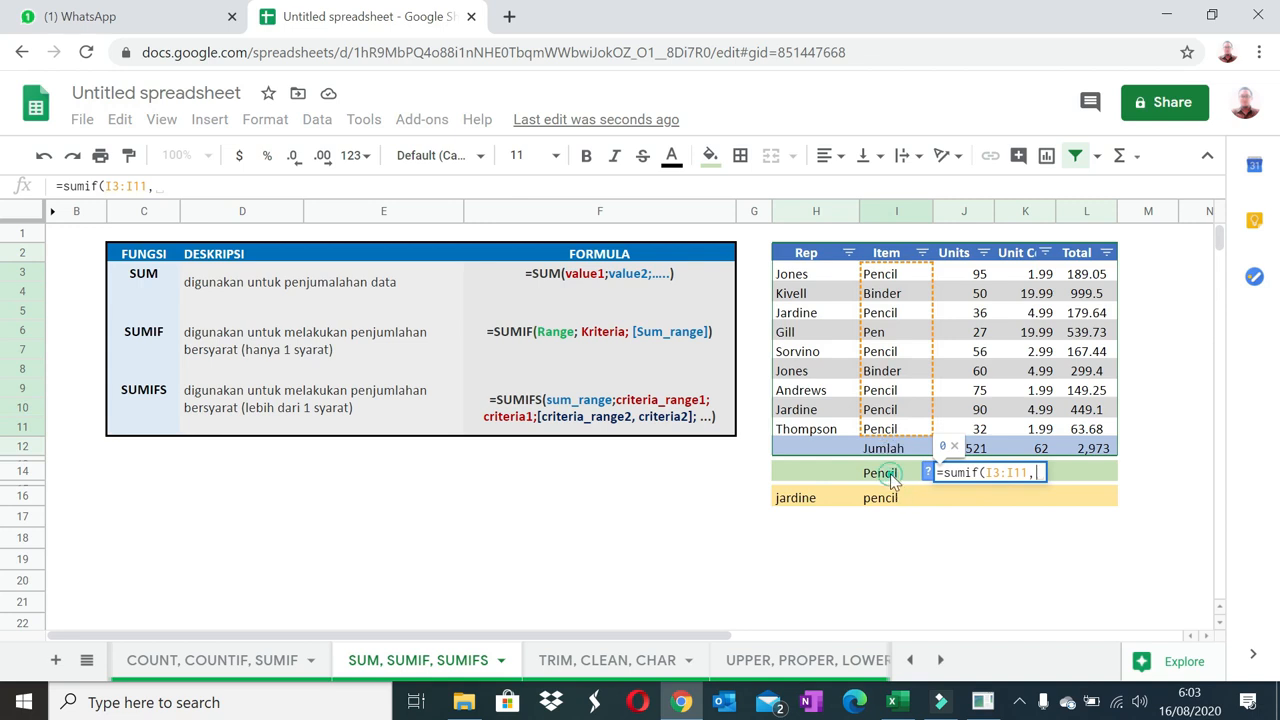
click(893, 478)
text(,)
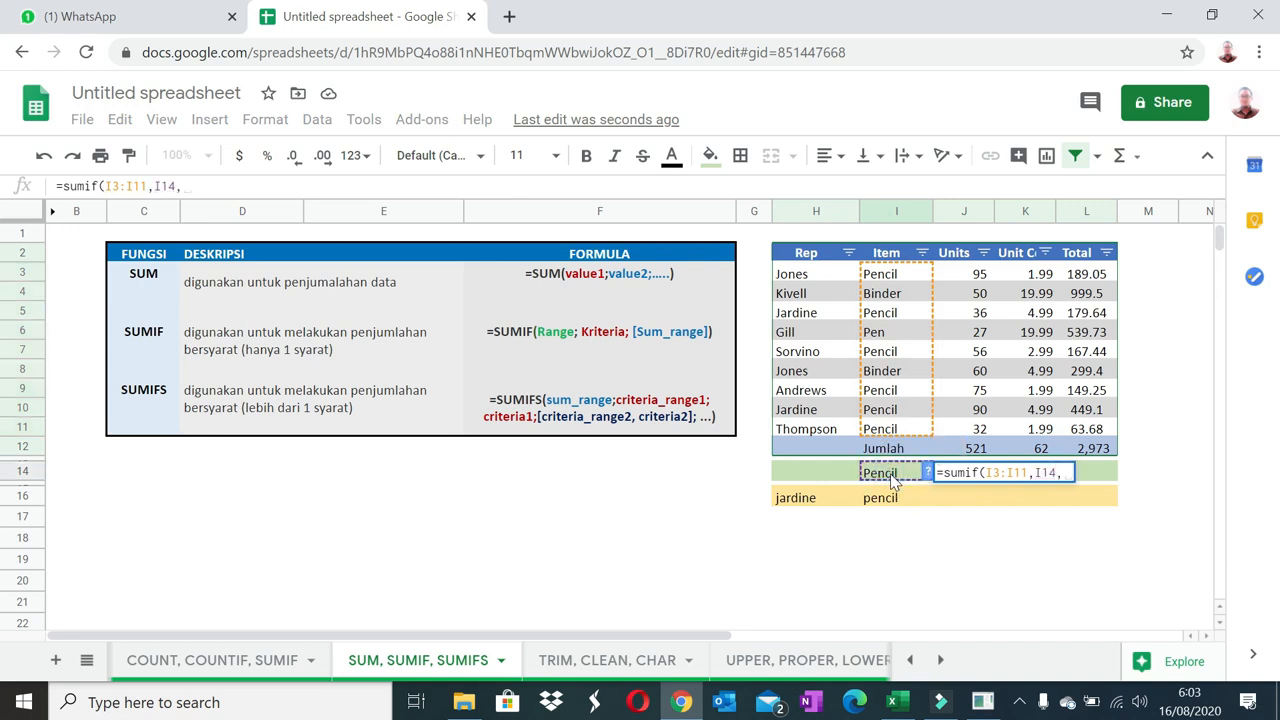
click(978, 275)
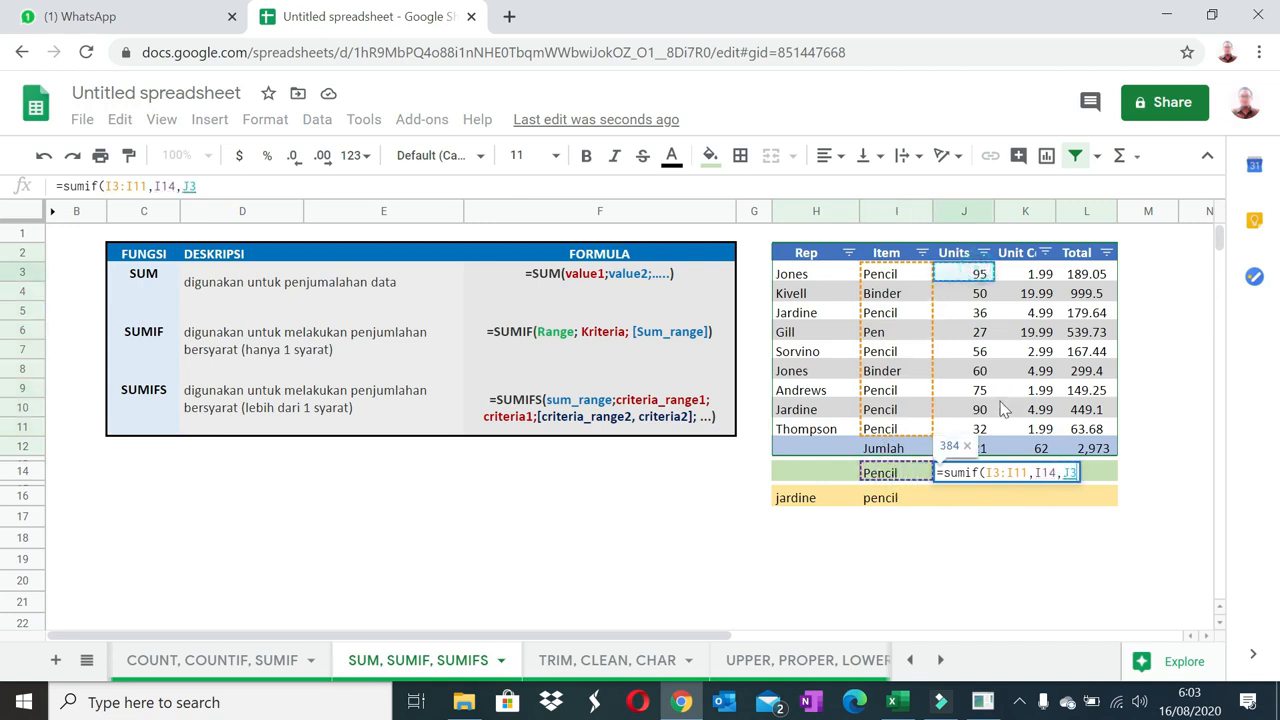
drag(982, 427, 982, 427)
key(Return)
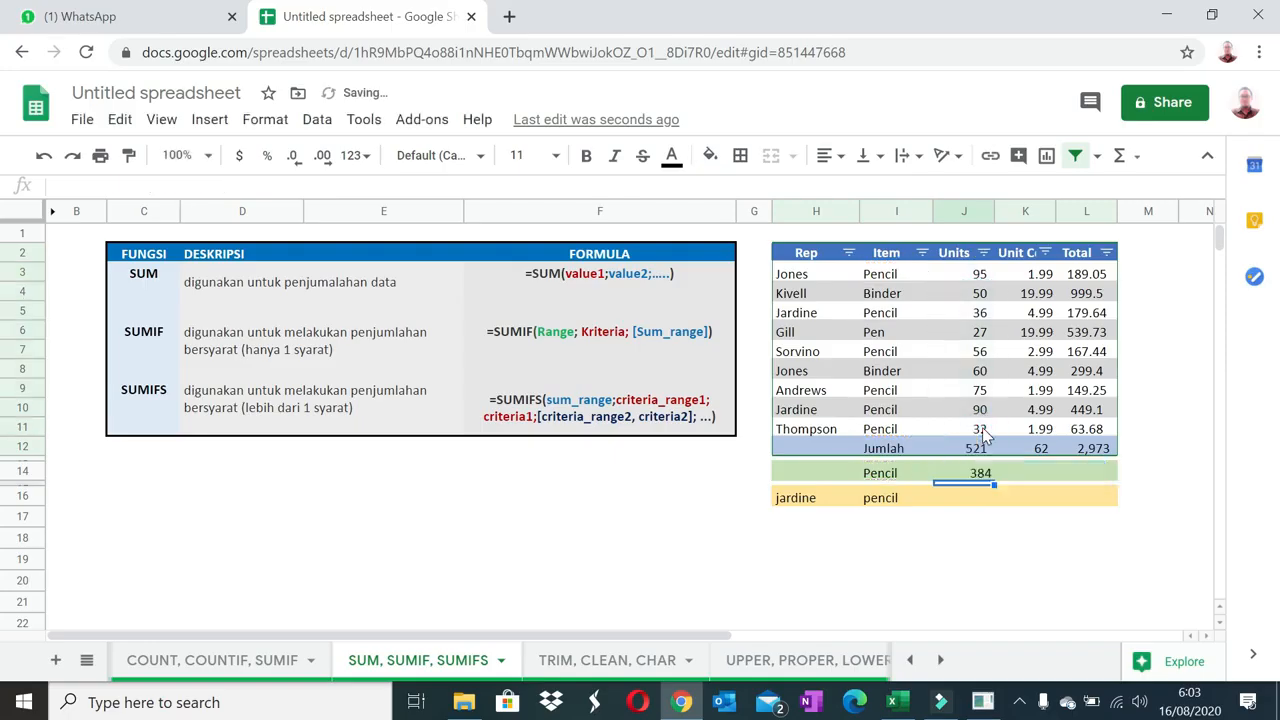
click(988, 475)
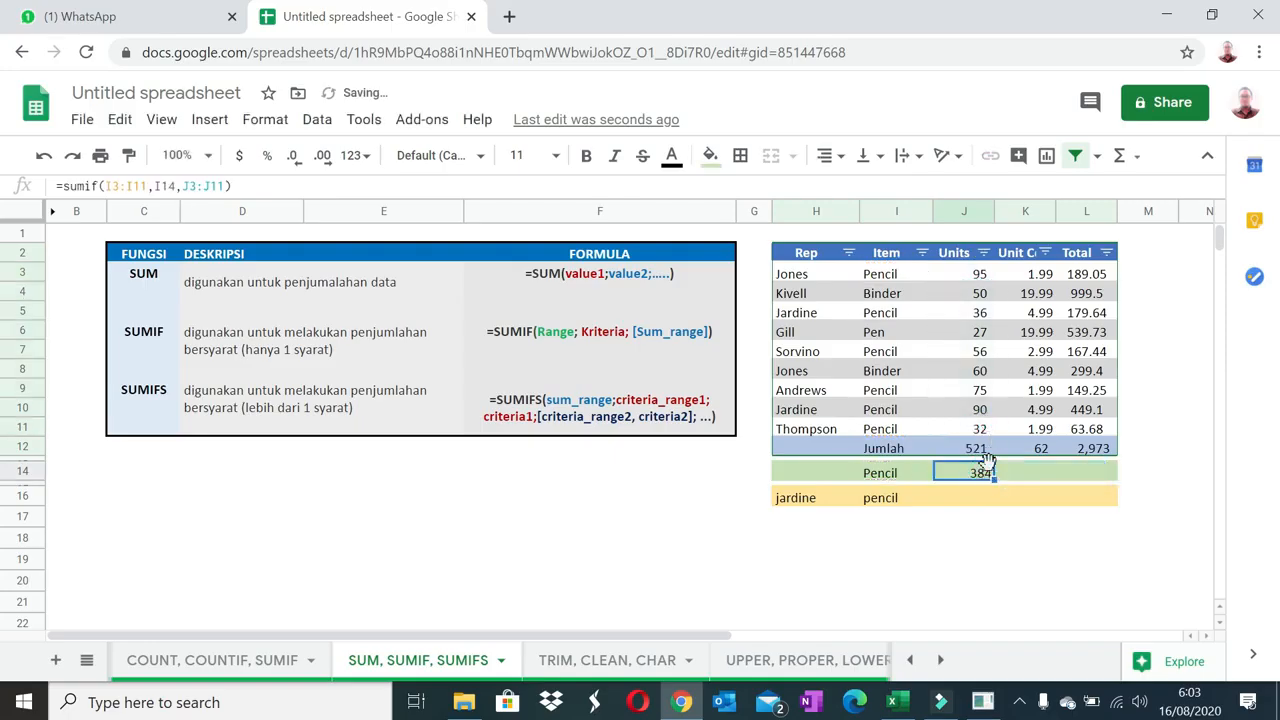
click(1035, 480)
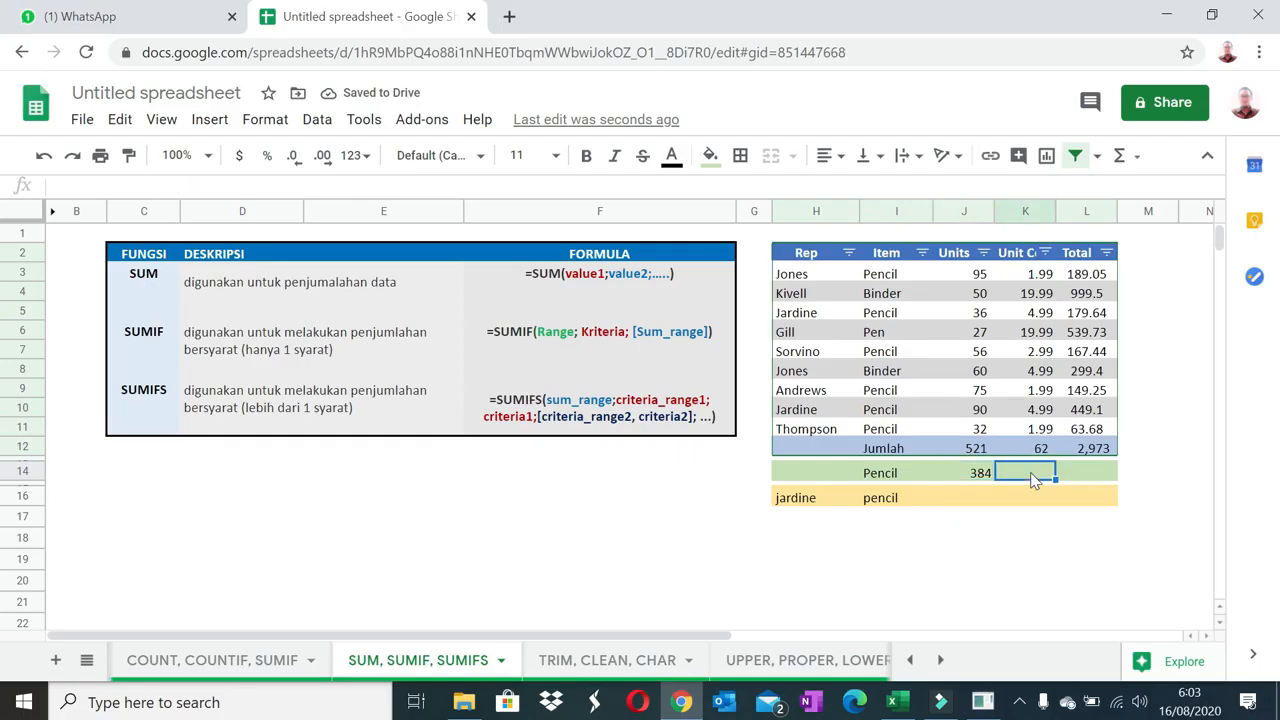
text(=)
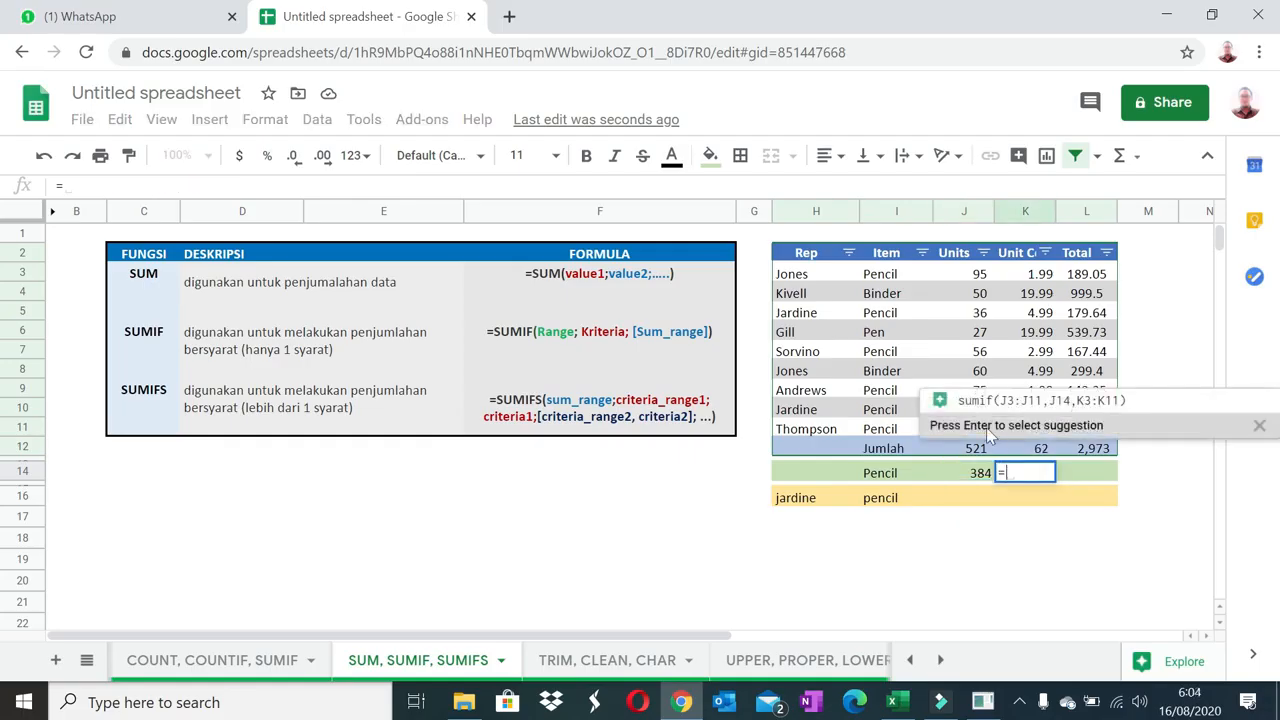
click(800, 276)
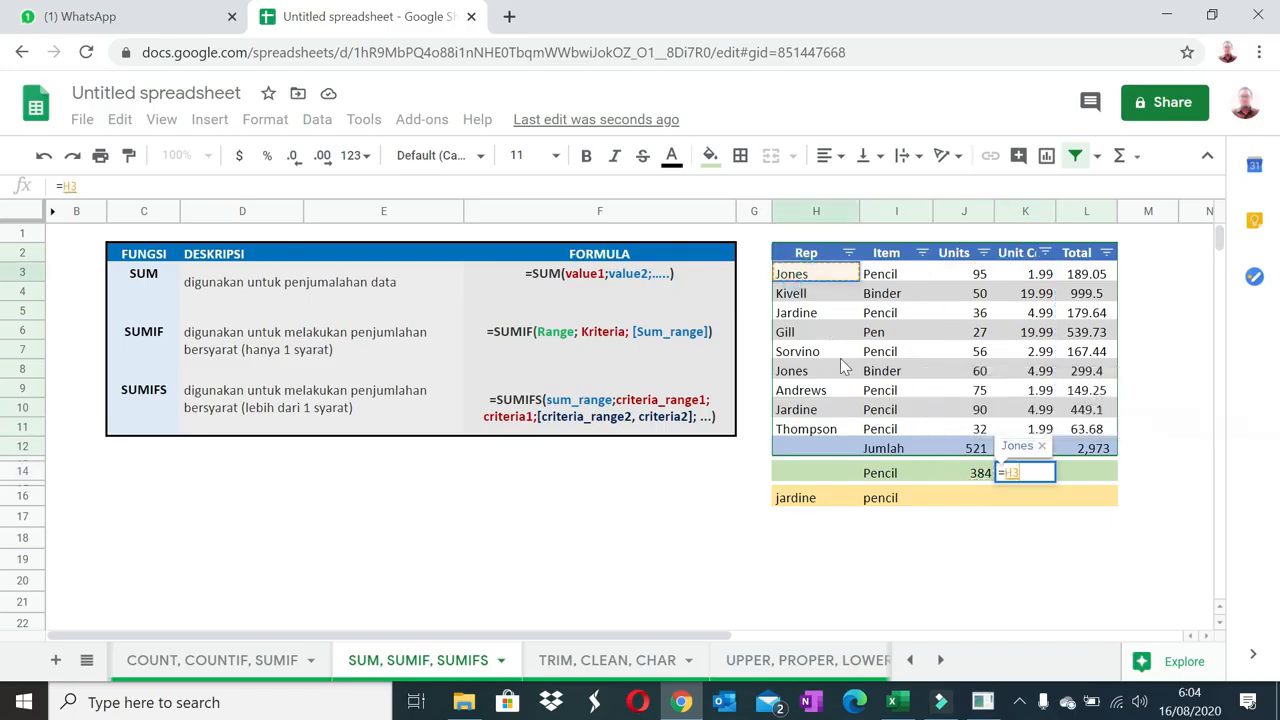
shift+click(810, 429)
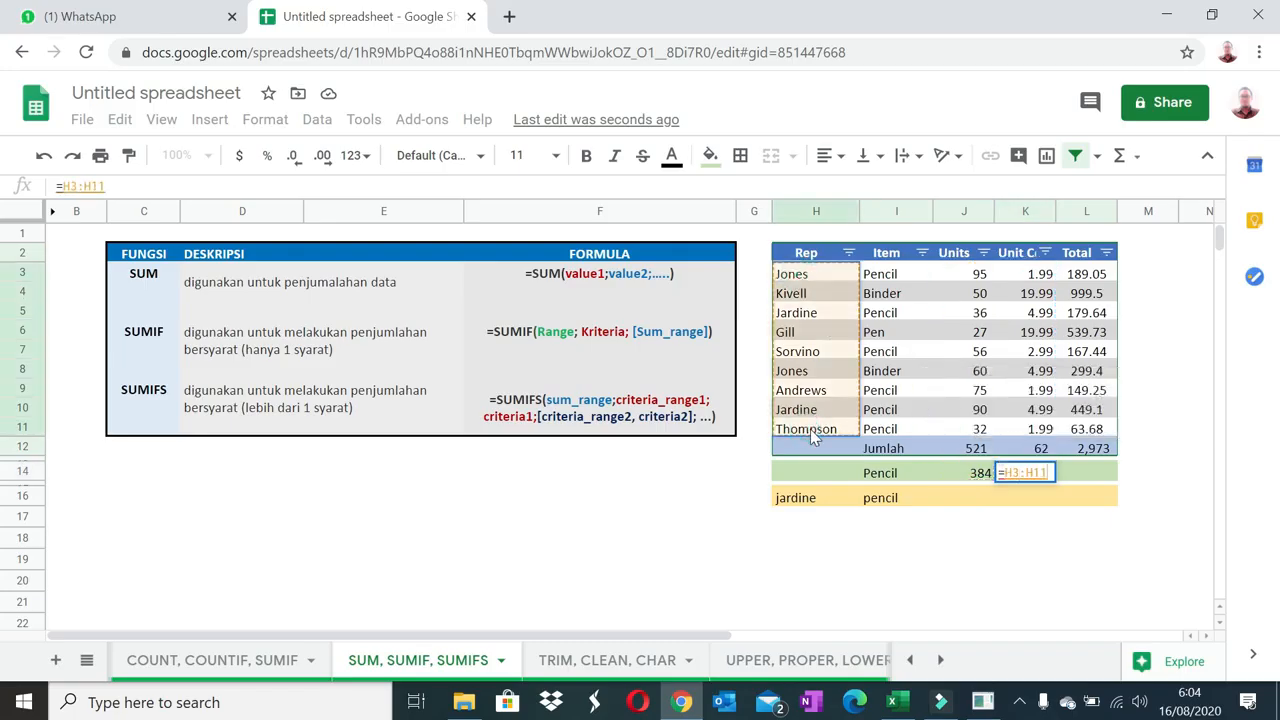
key(Escape)
Enter a SUMIF formula in K14 with criteria range H3:H11, the quoted surname of the rep in H3 as criterion, and sum range K3:K11.
text(=sumifs)
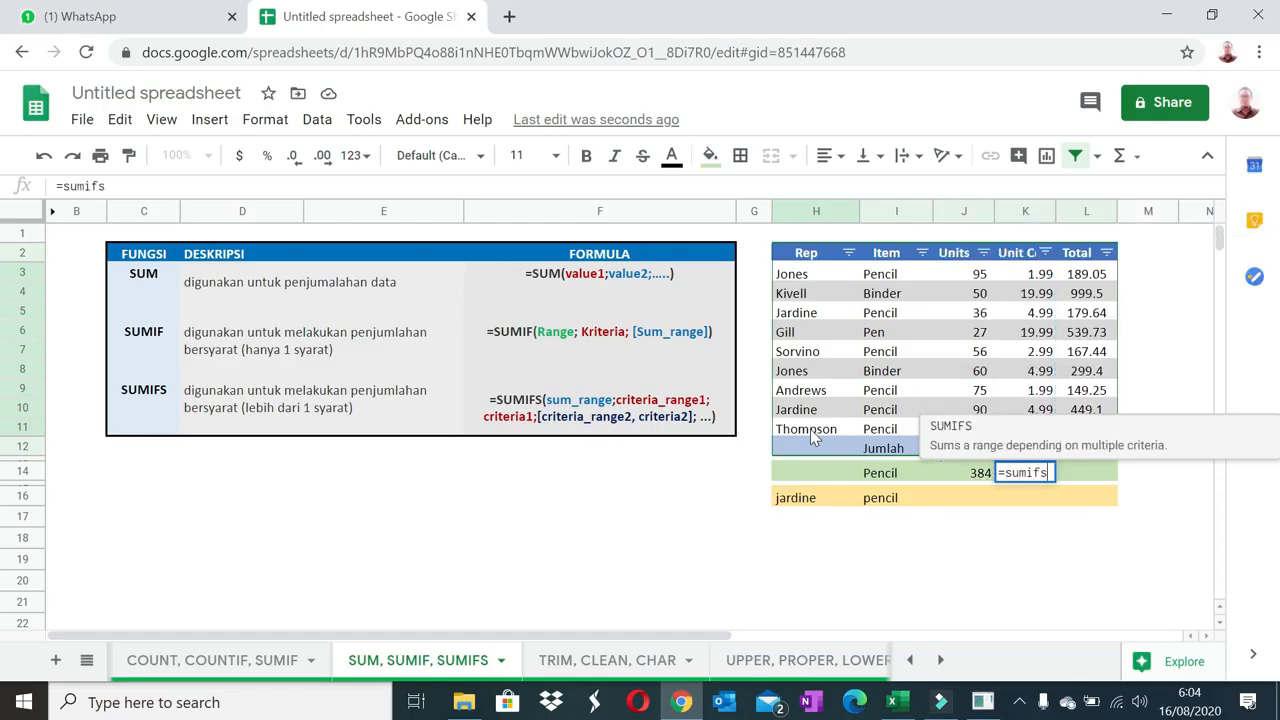
key(BackSpace)
text(()
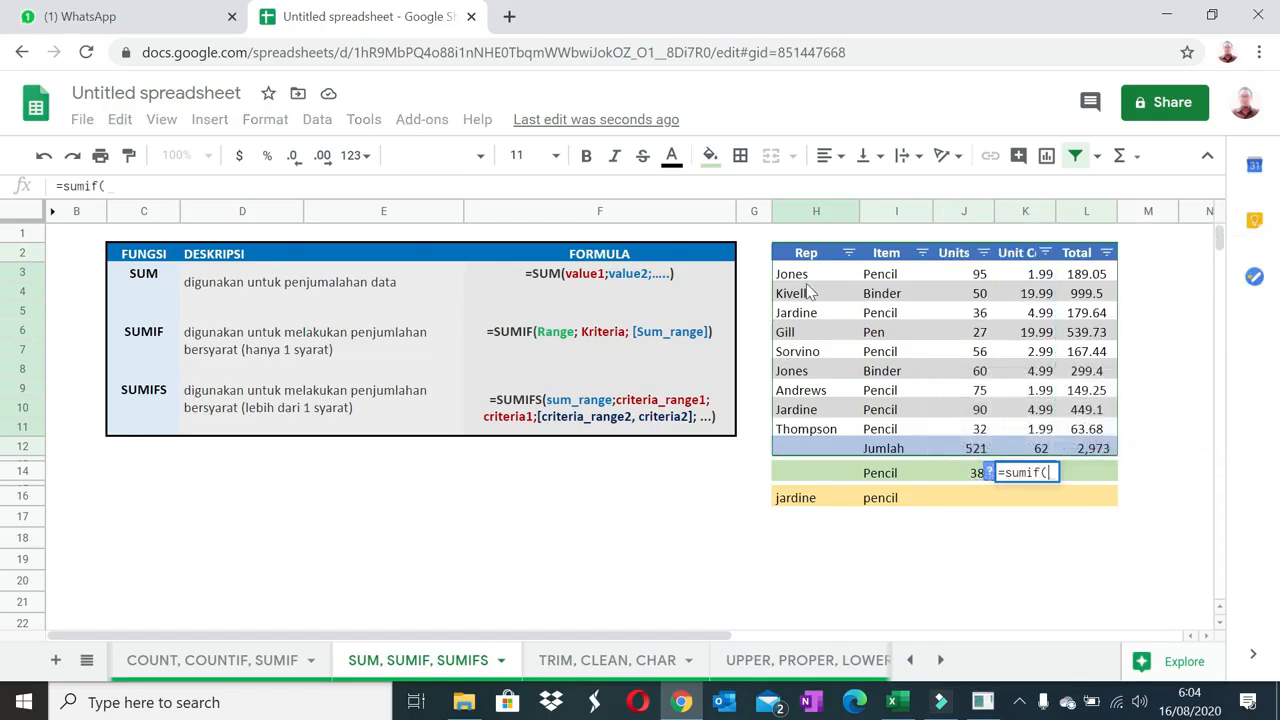
drag(786, 277, 840, 428)
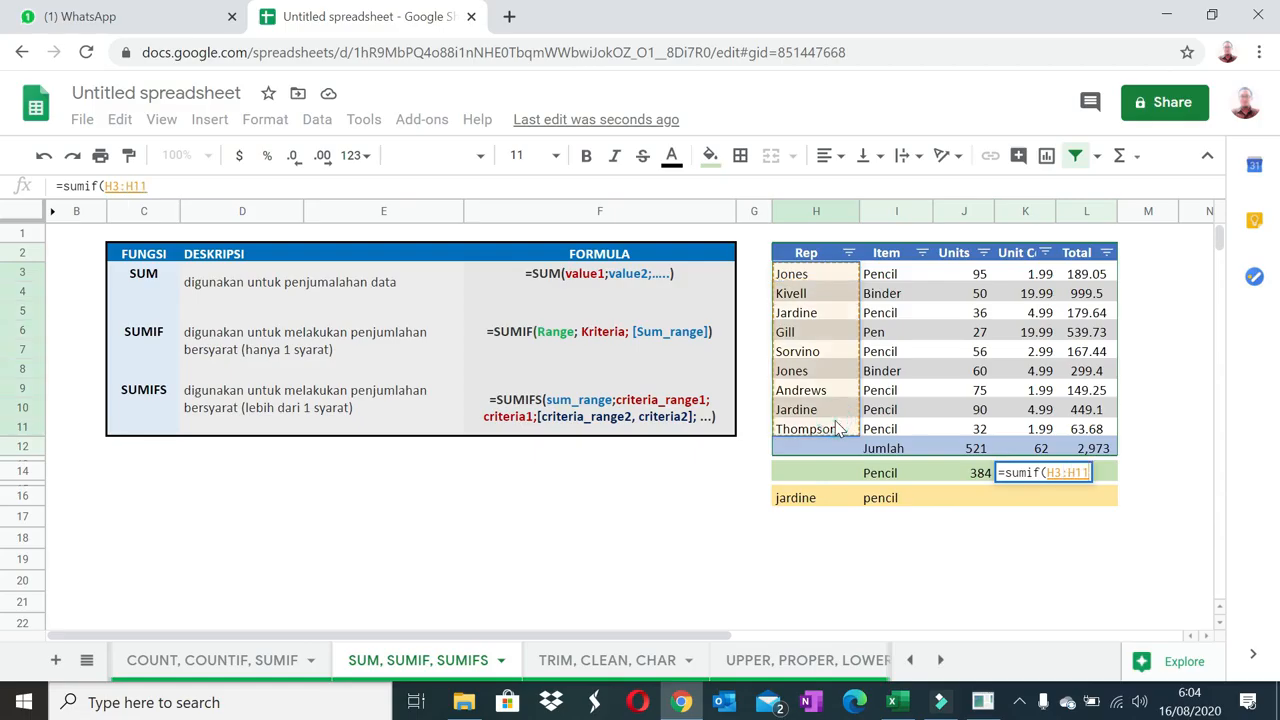
text(,)
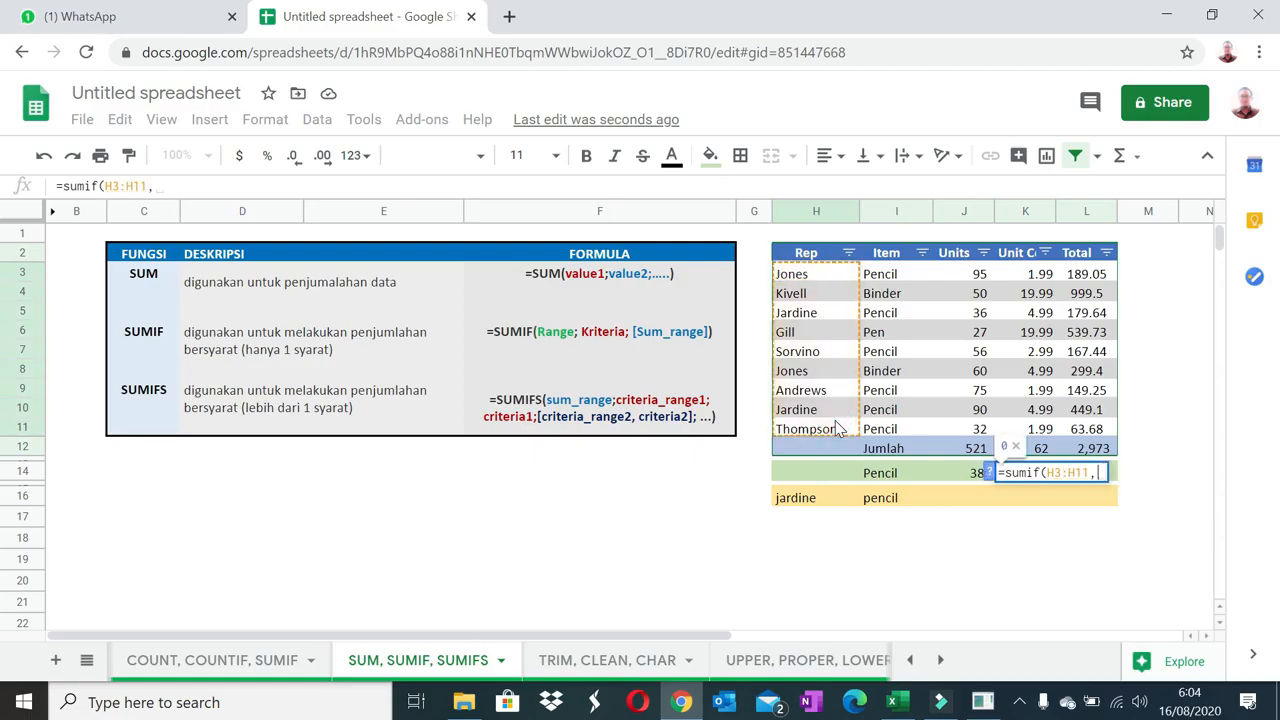
text("jon)
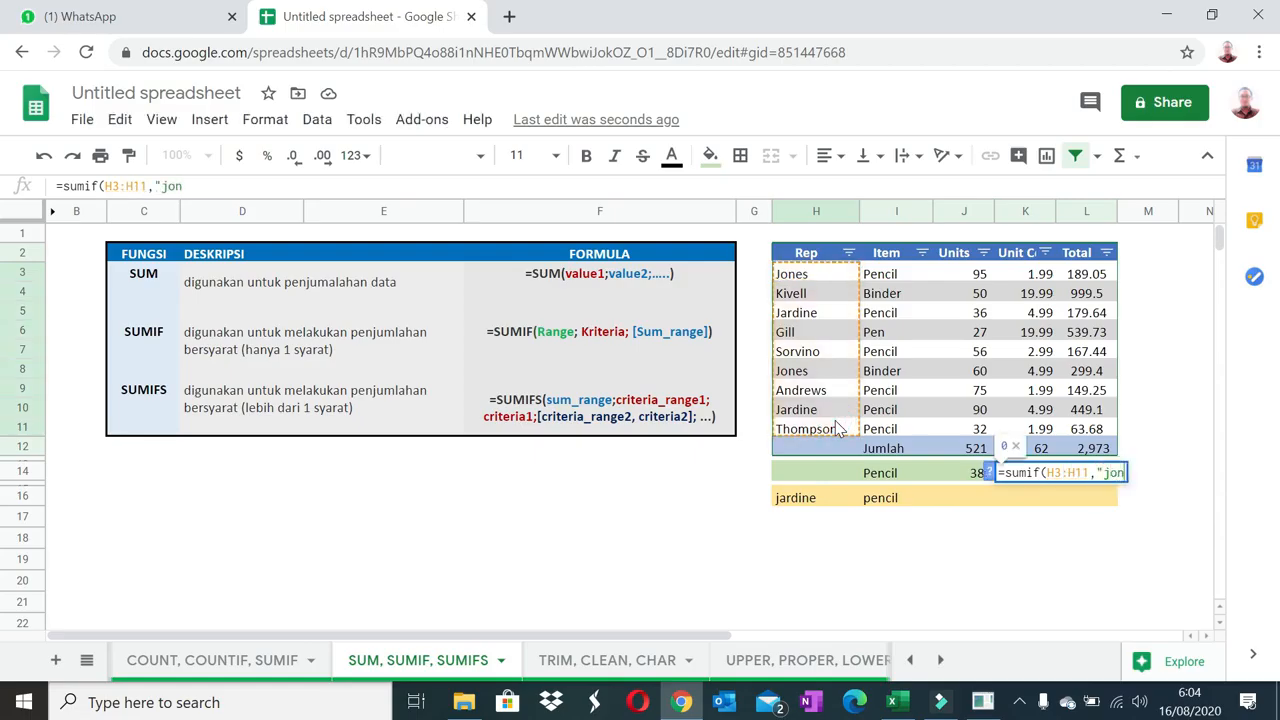
text(es",)
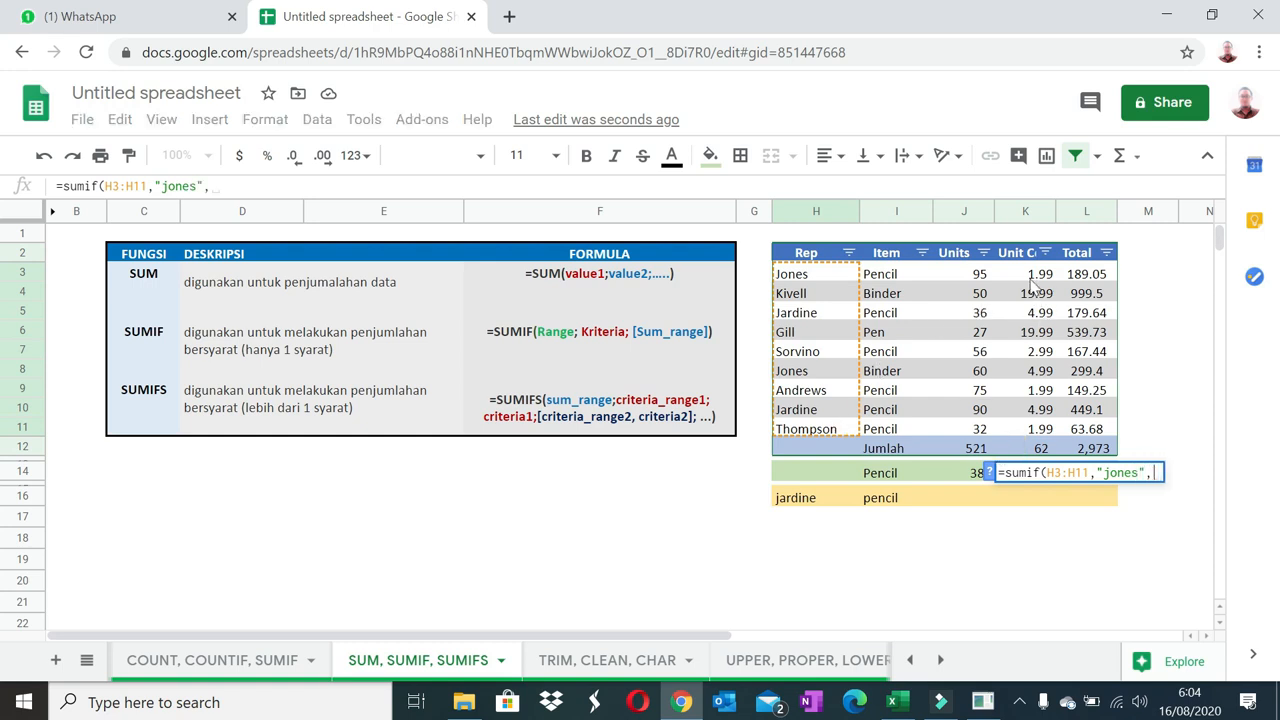
drag(1032, 284, 1037, 432)
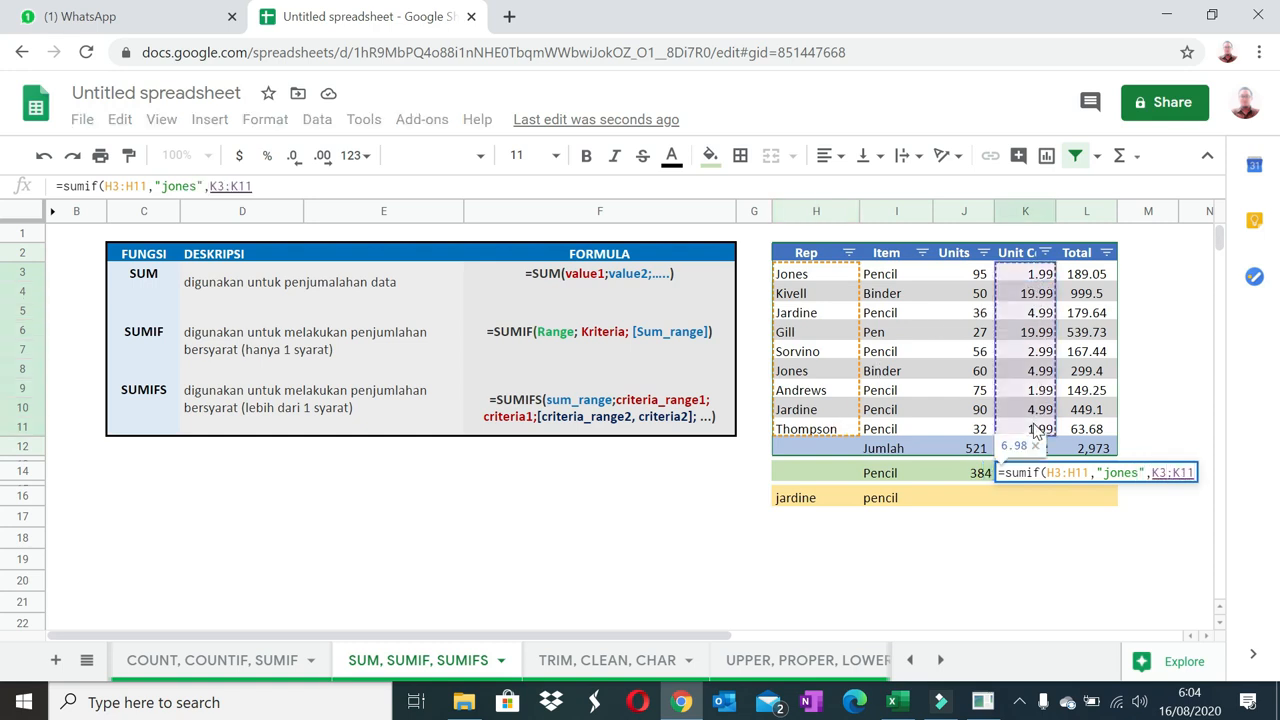
key(Return)
key(Up)
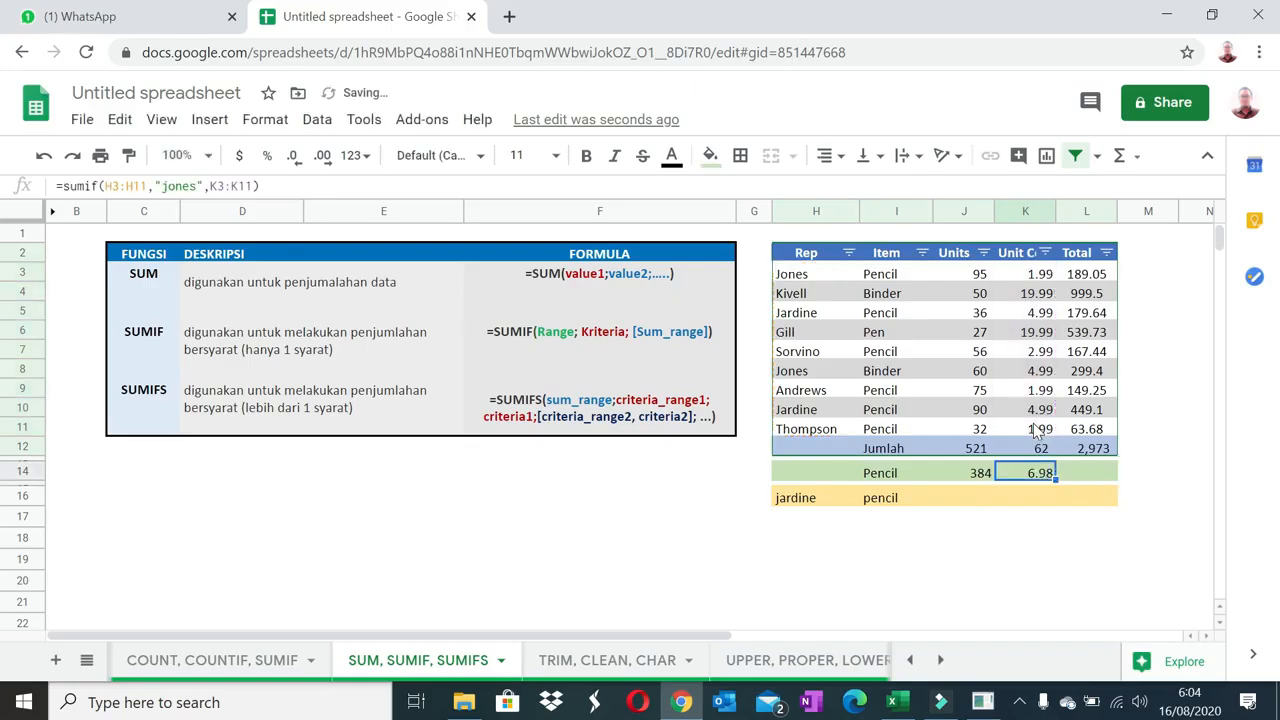
Enter a SUMIF formula in L14 with criteria range L3:L11, criterion ">300" and sum range L3:L11.
key(Right)
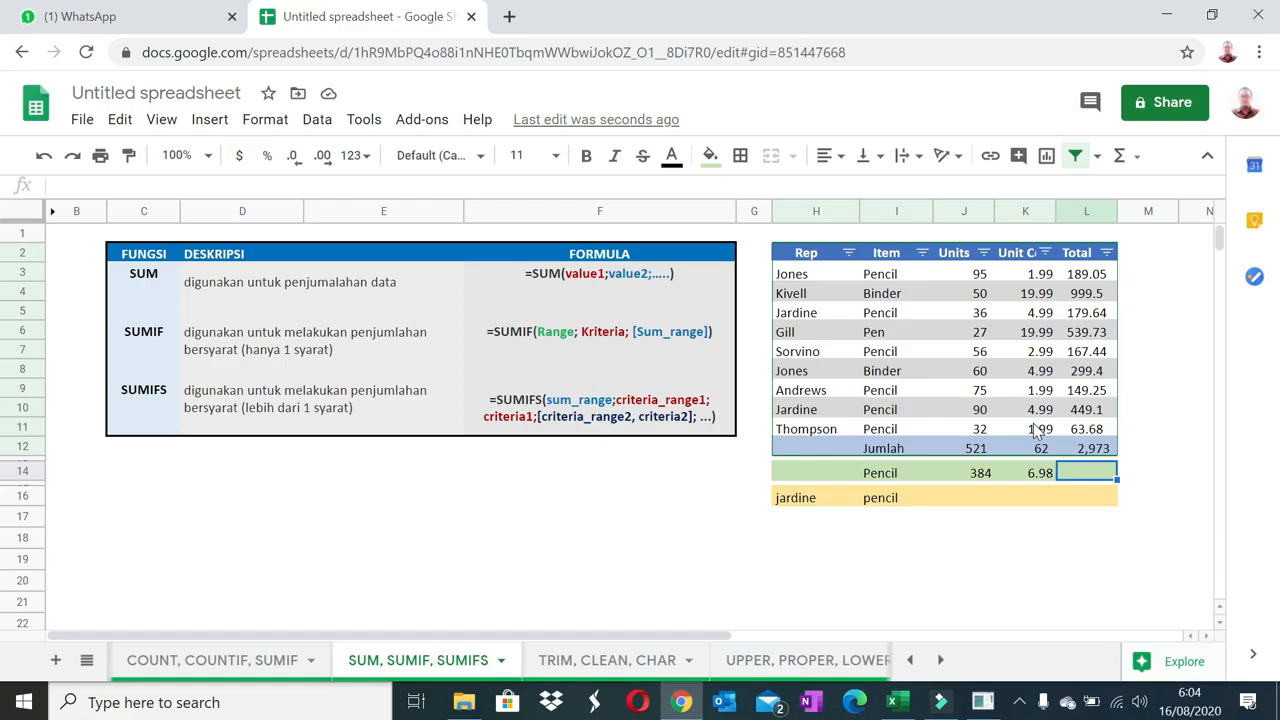
text(=sumi)
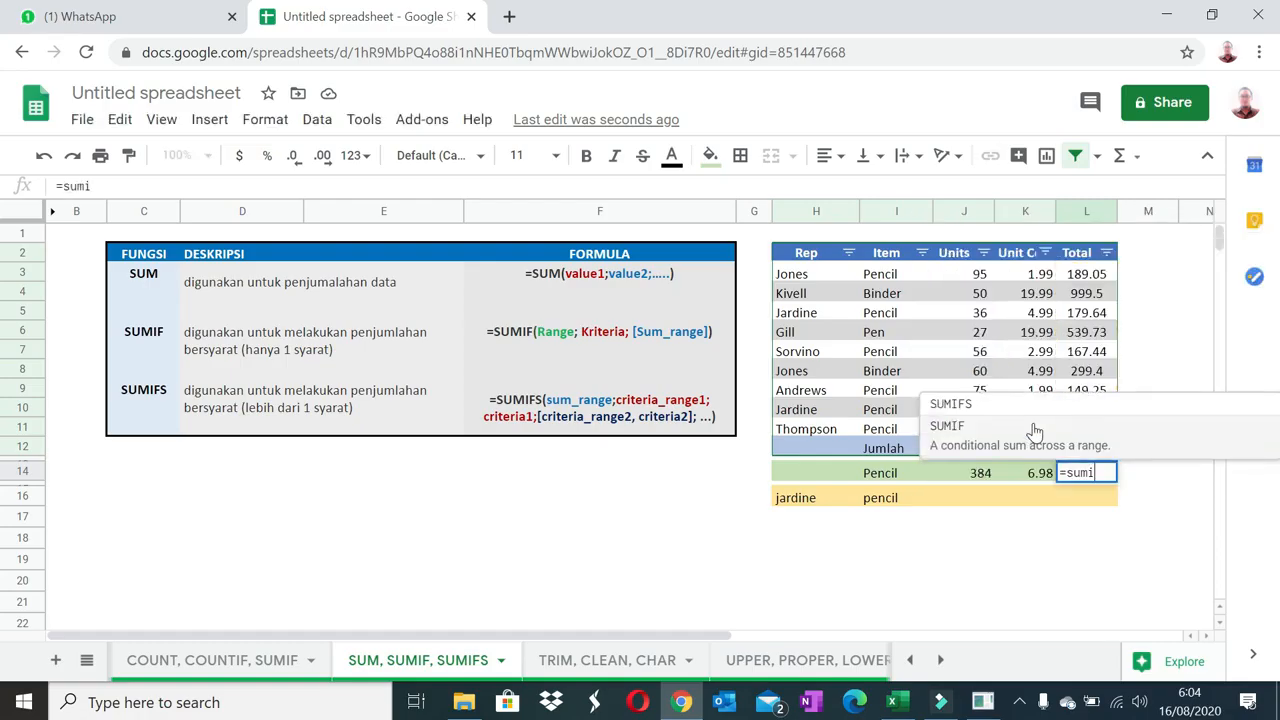
text(f()
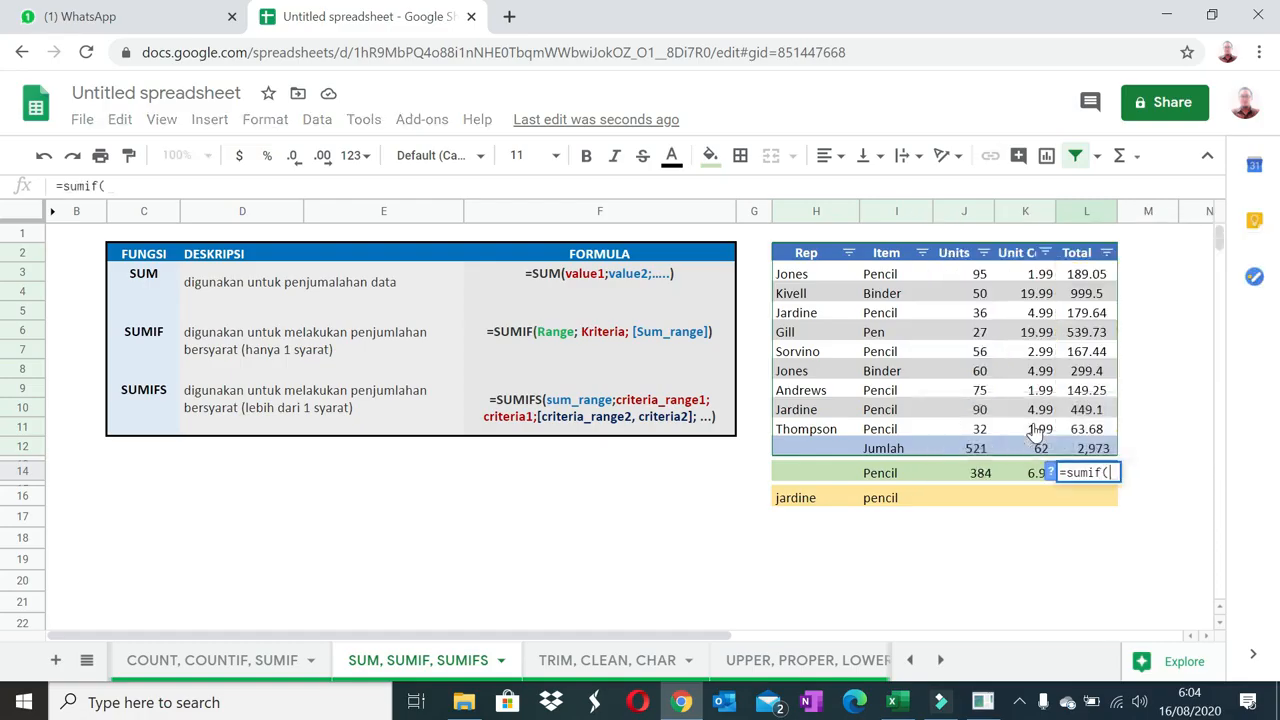
click(1097, 278)
drag(1115, 447, 1097, 430)
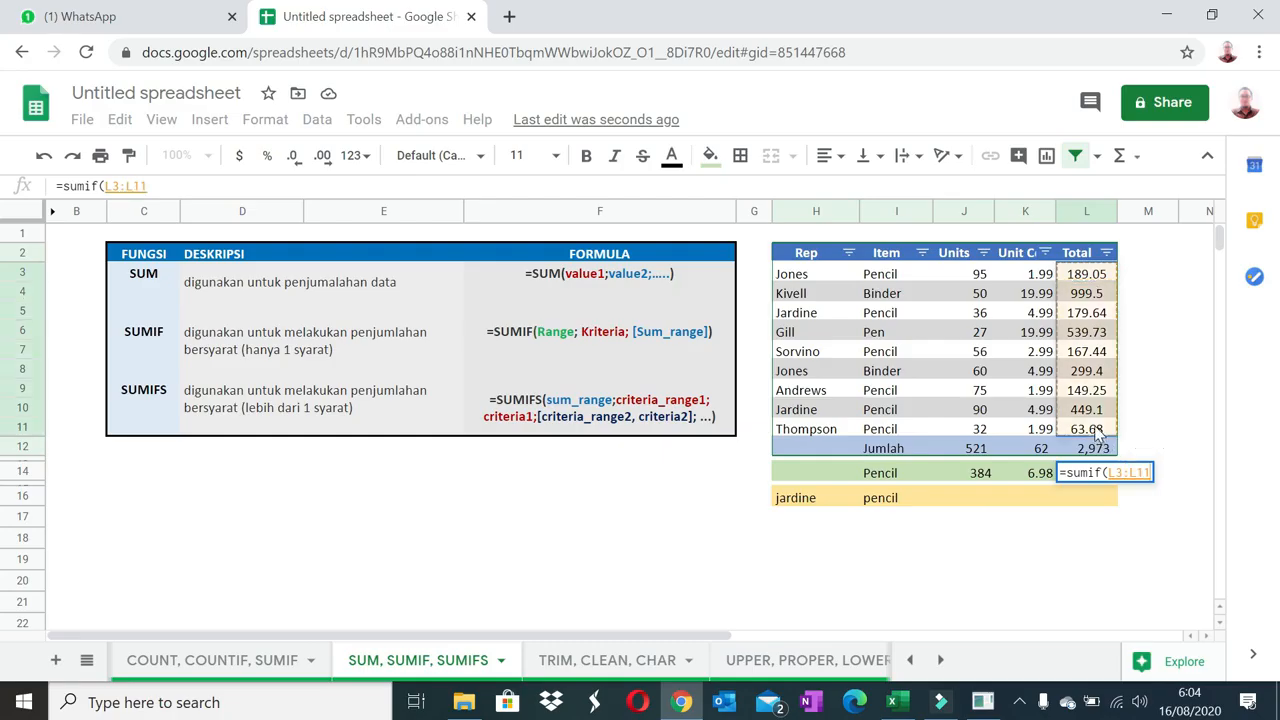
text(,)
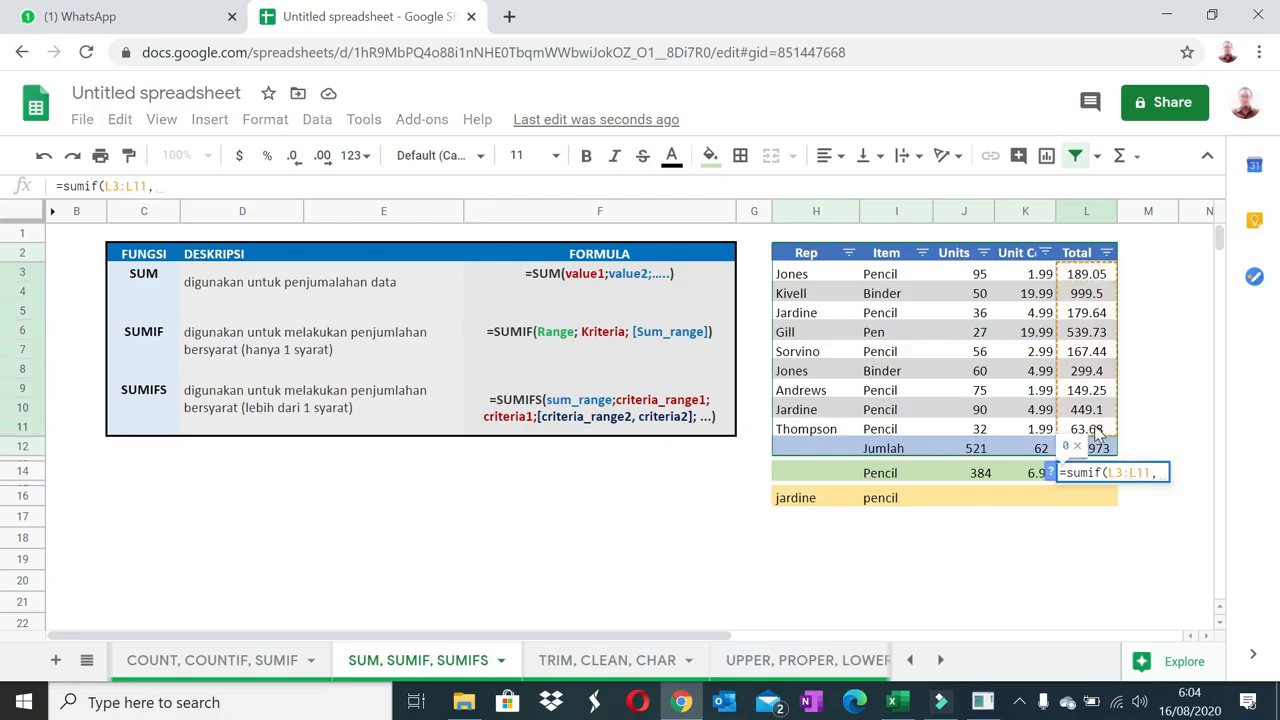
text(">)
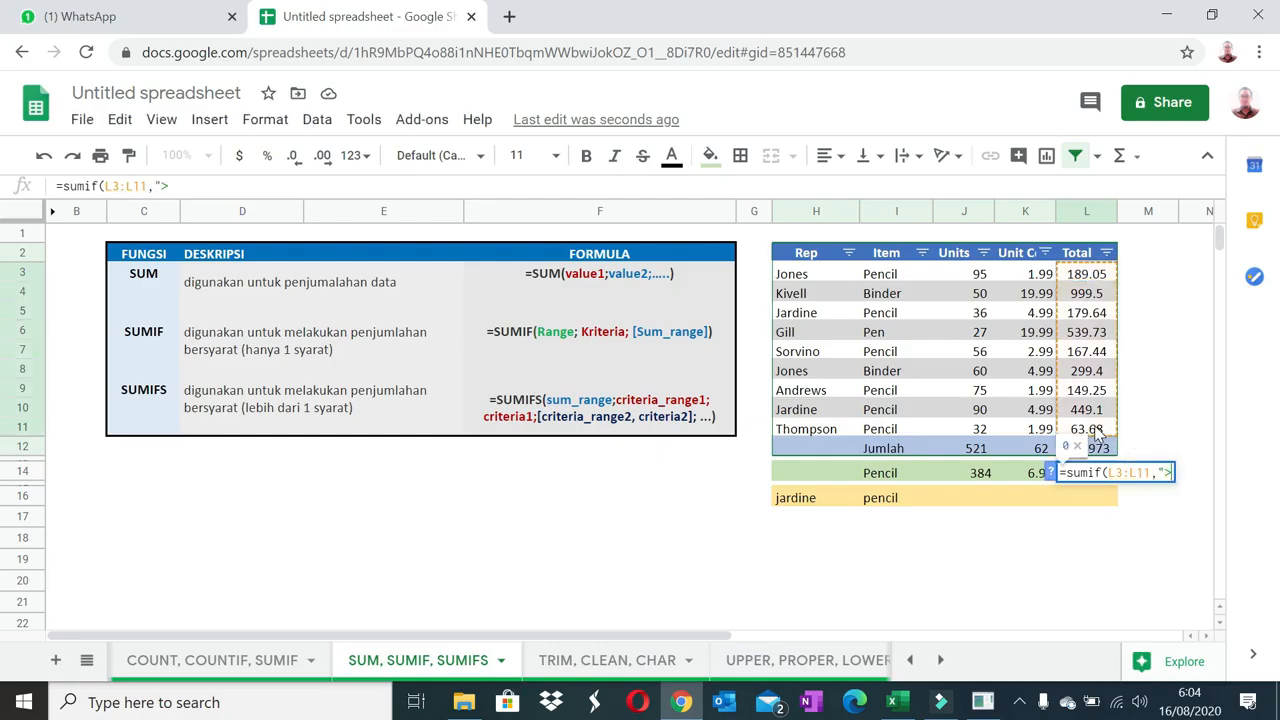
text(300")
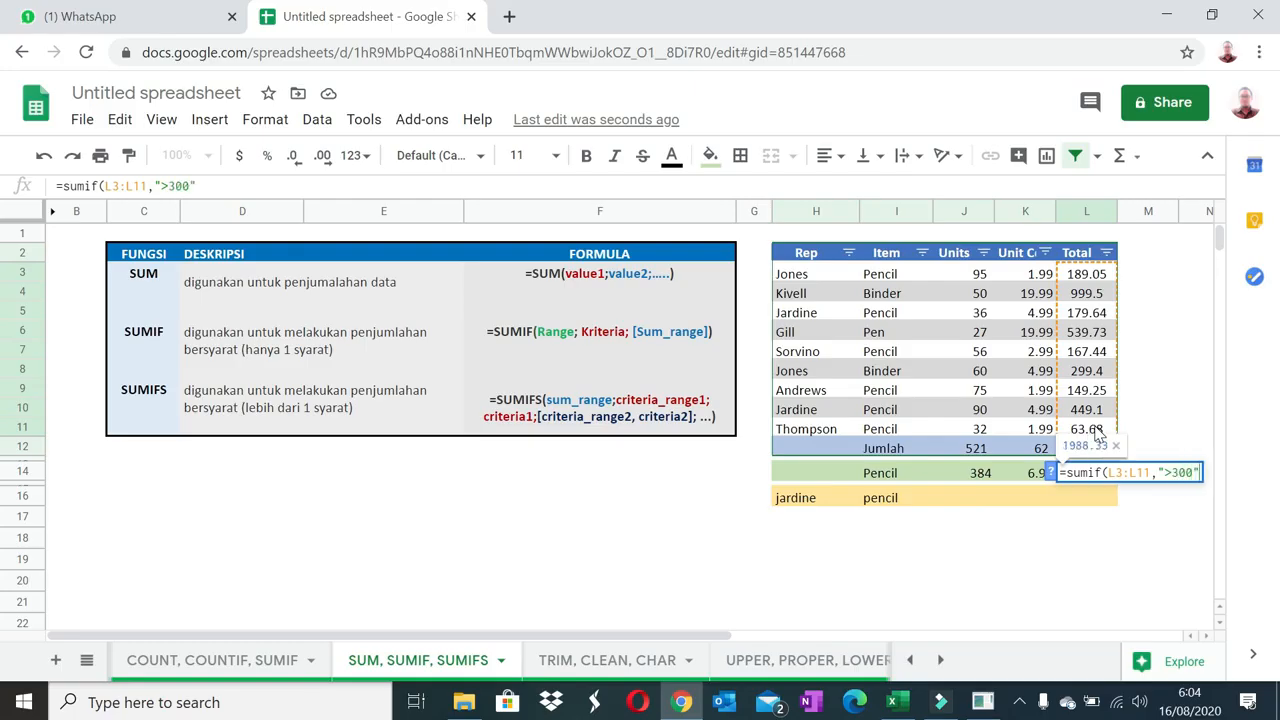
text(,)
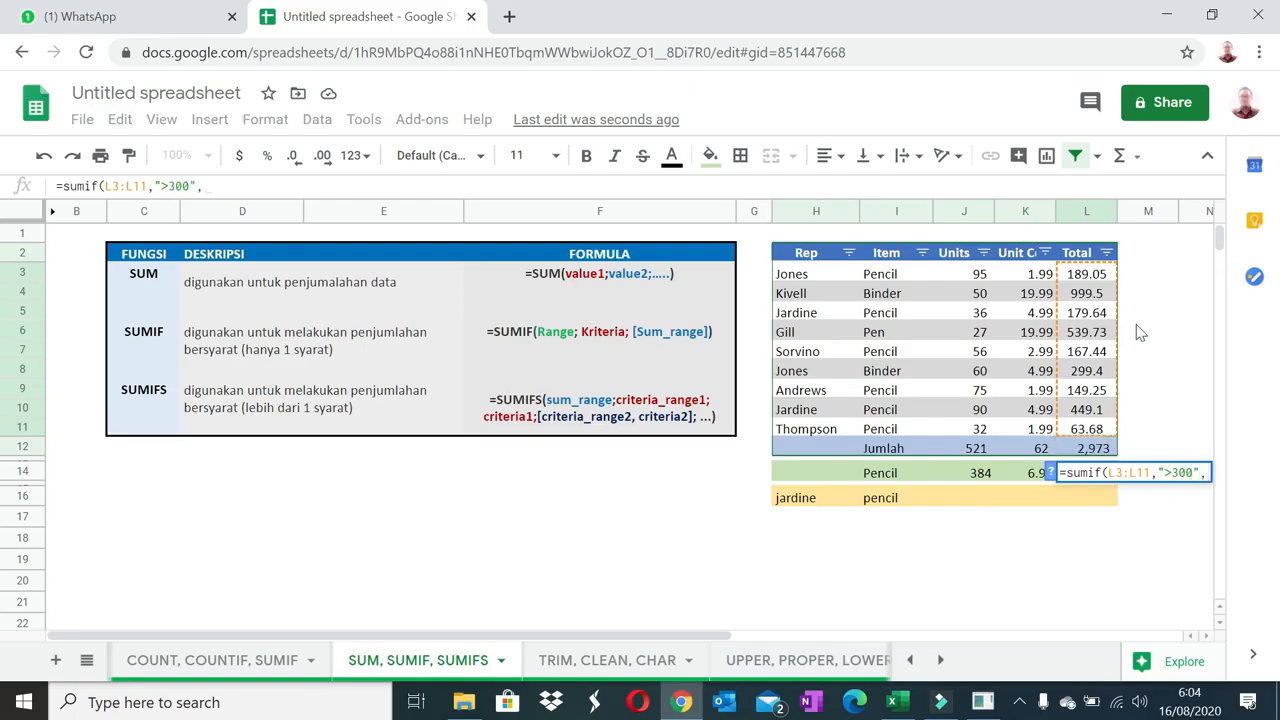
drag(1085, 280, 1097, 430)
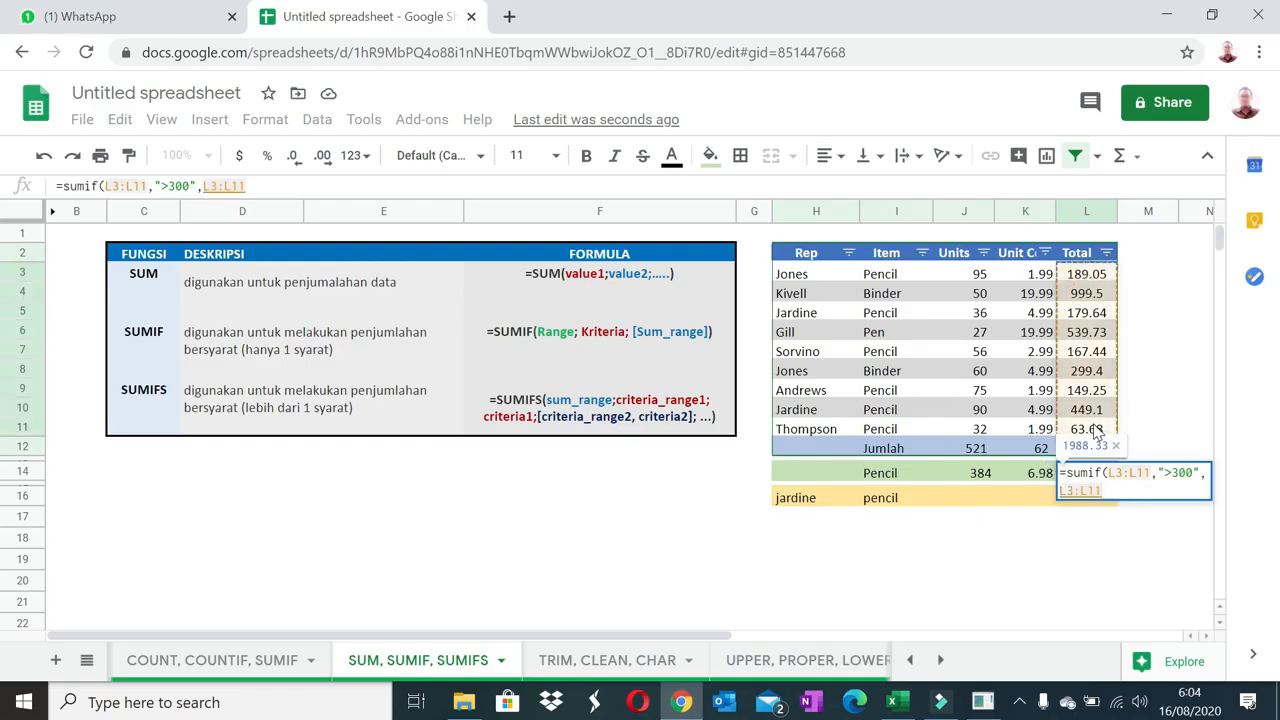
key(Return)
key(Up)
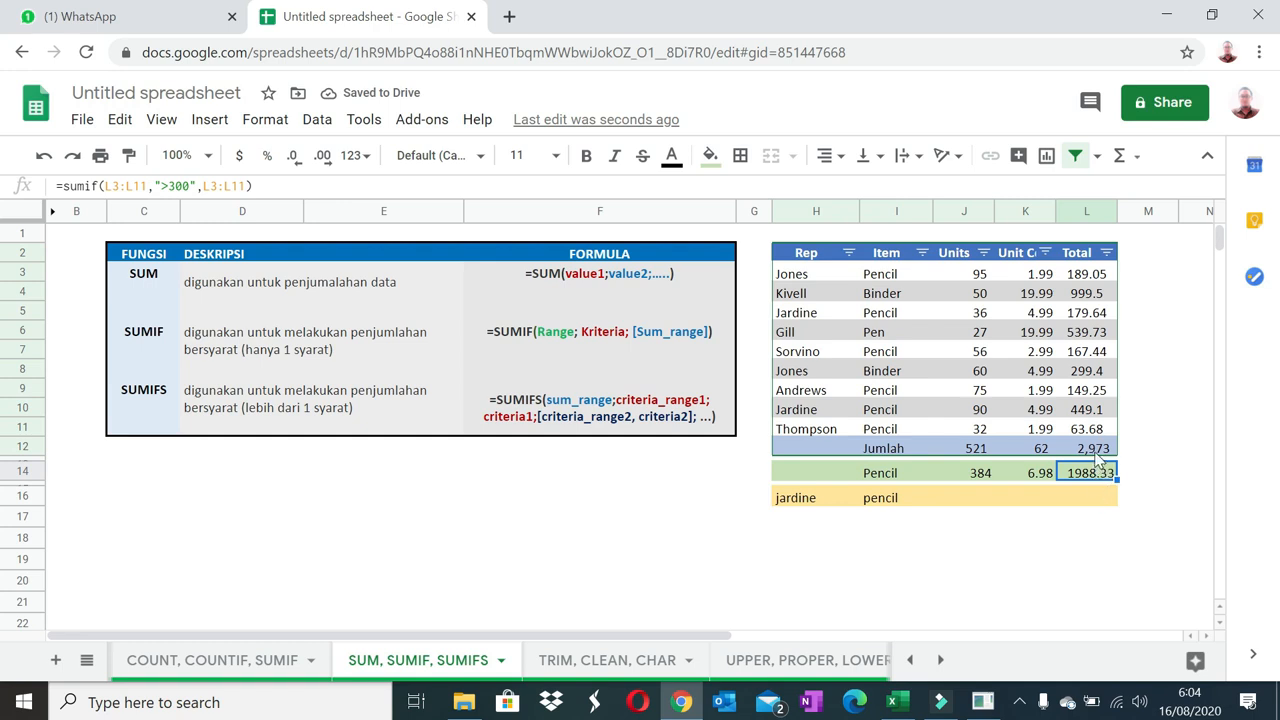
click(1096, 453)
Start a SUMIFS formula in J16 with sum range J3:J11, first criteria range I3:I11 and criterion I16.
click(978, 496)
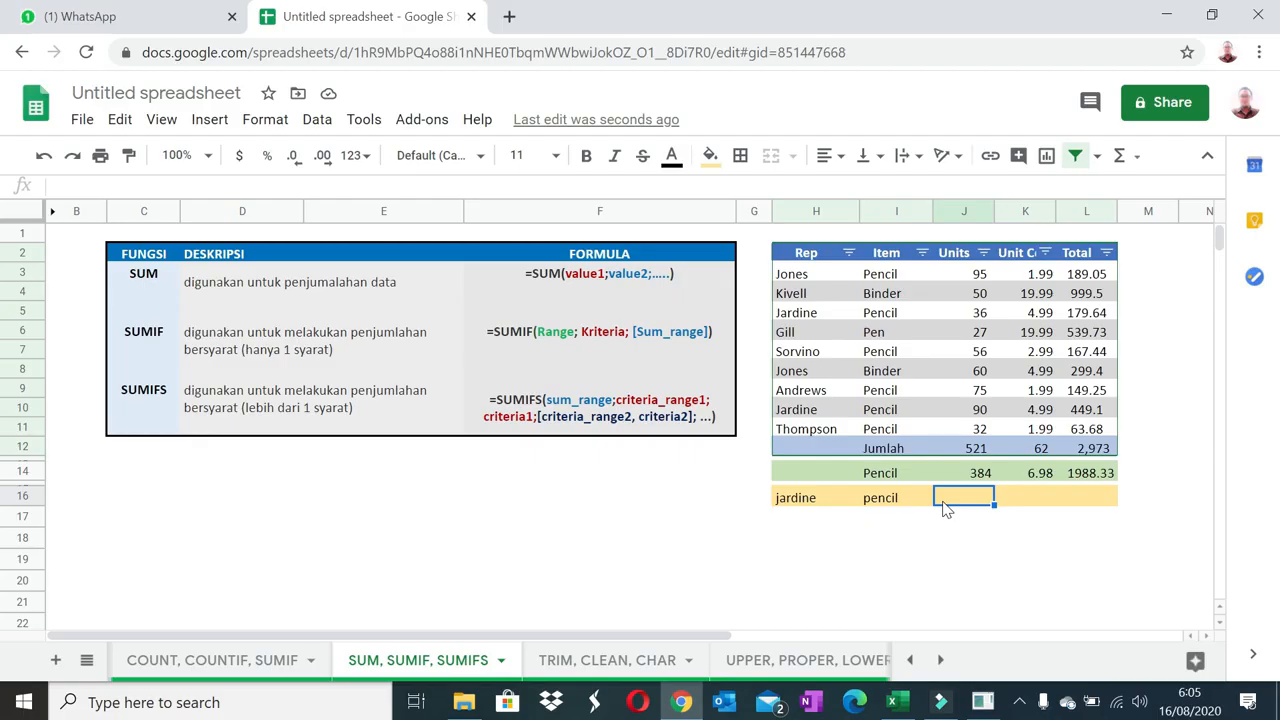
text(=sumifs()
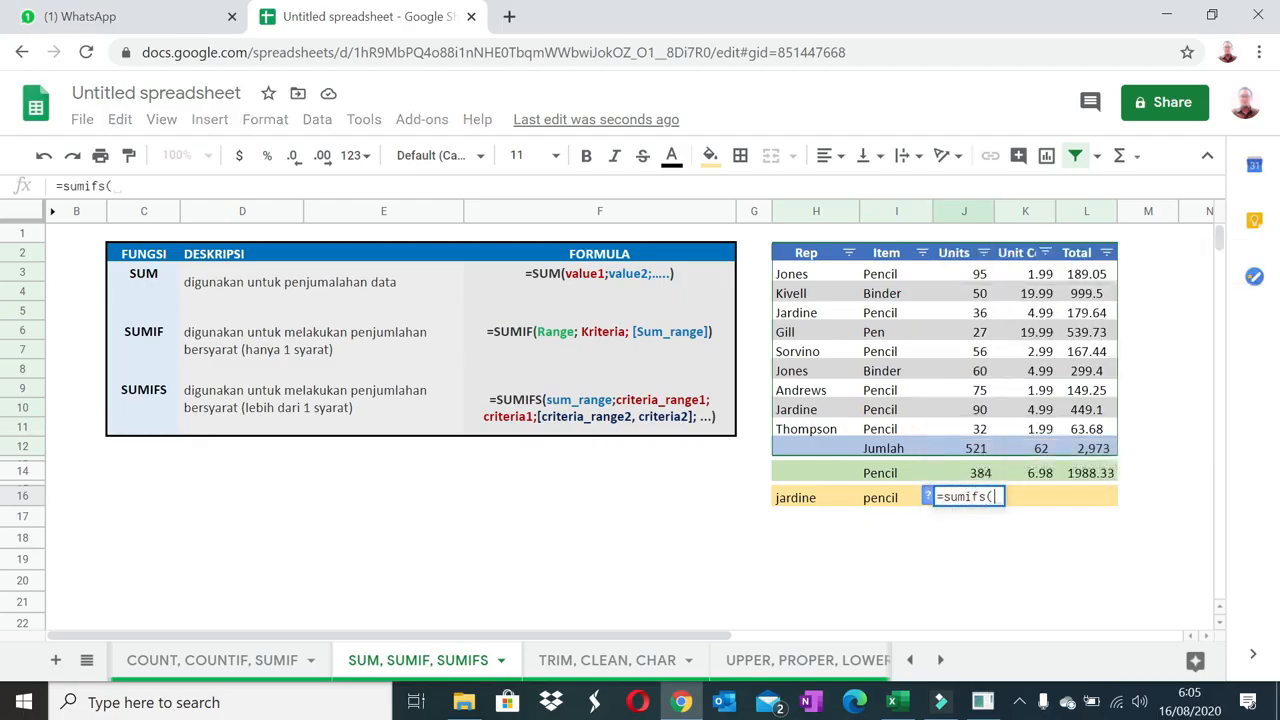
click(976, 276)
drag(983, 404, 976, 428)
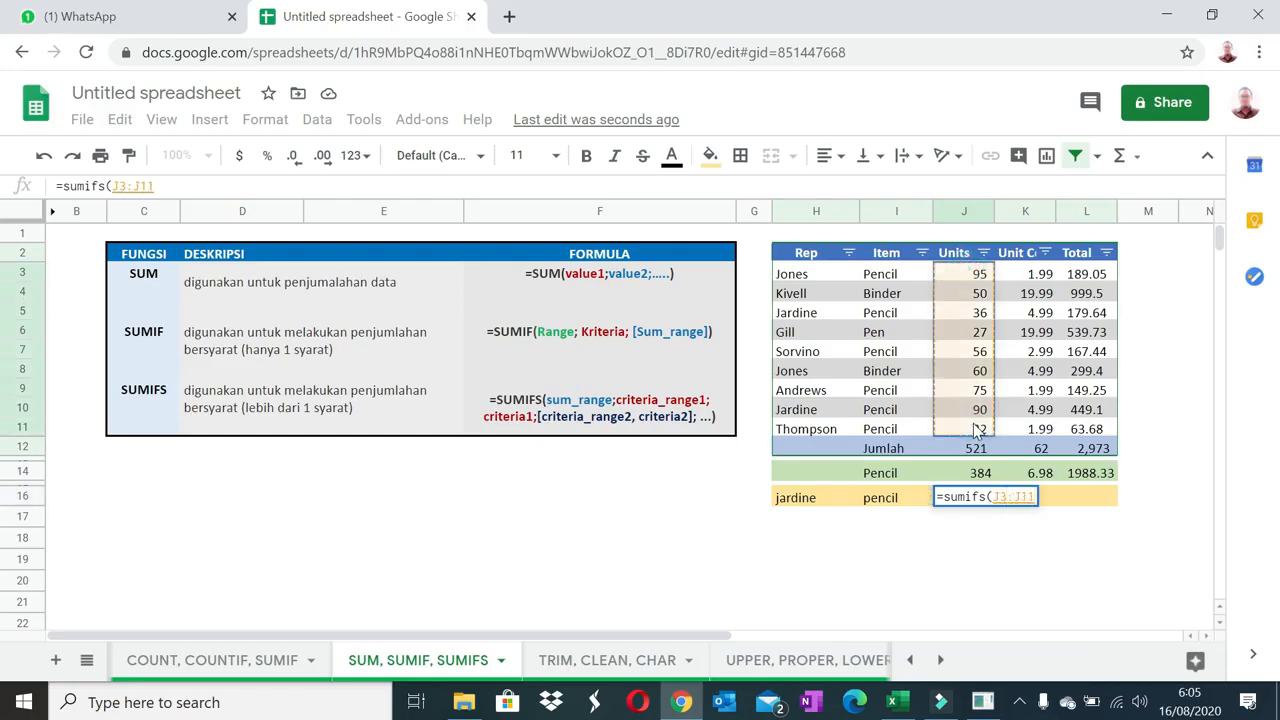
text(,)
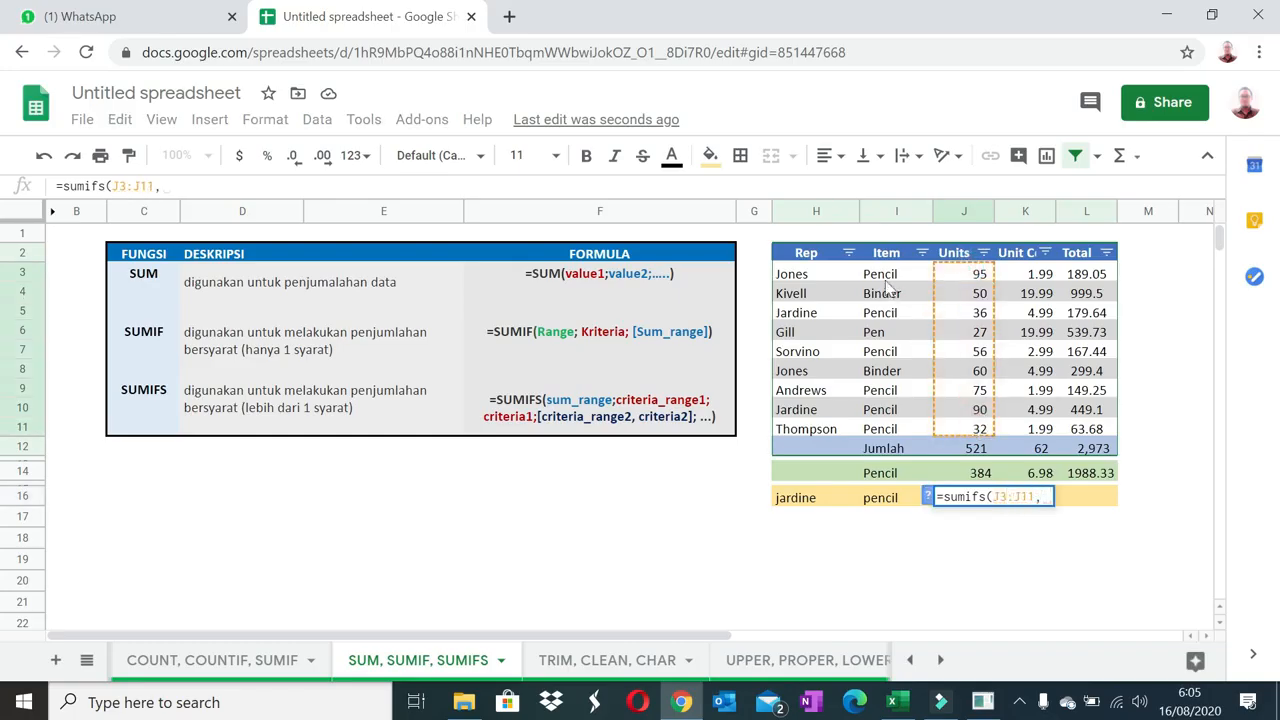
click(890, 280)
drag(906, 424, 908, 432)
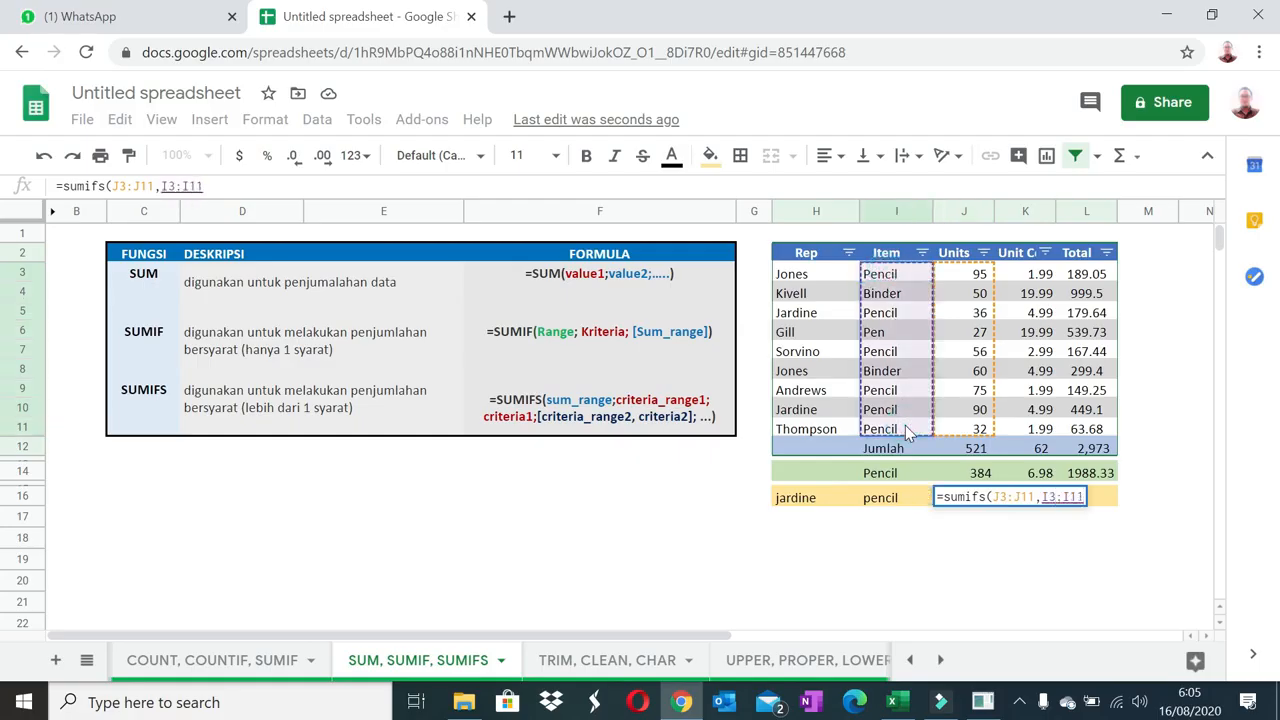
text(,)
click(878, 498)
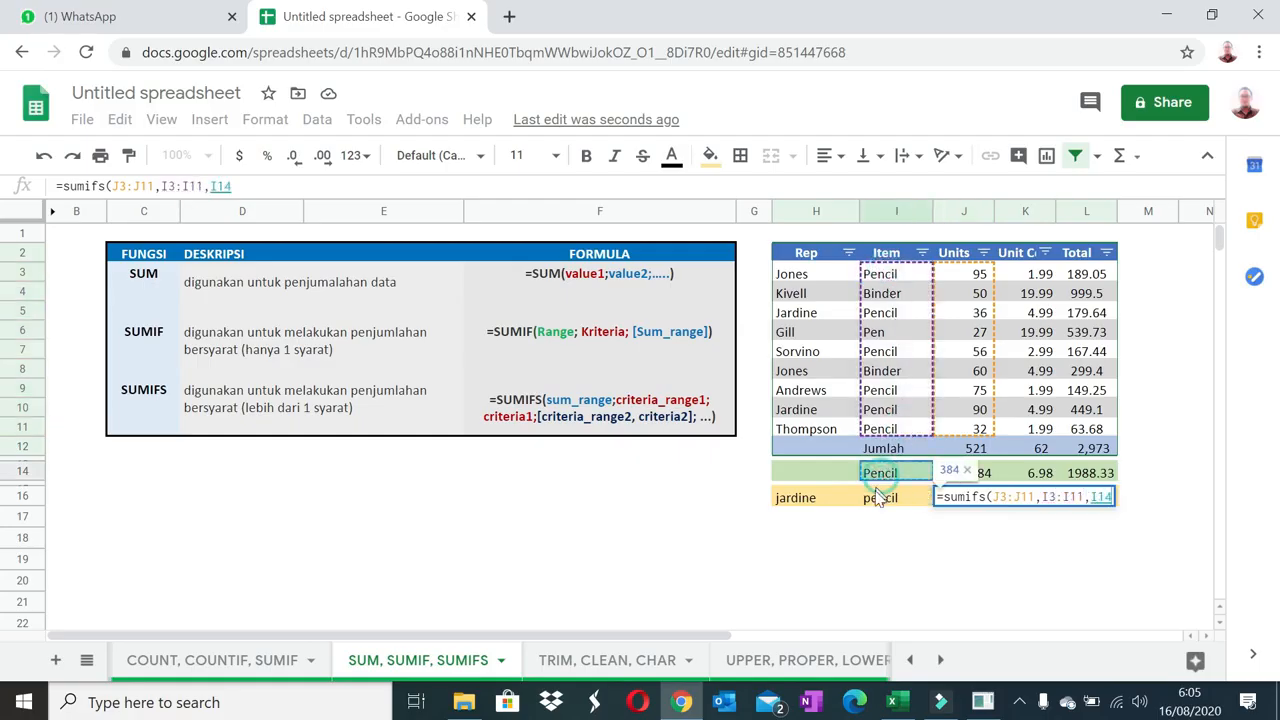
text(,)
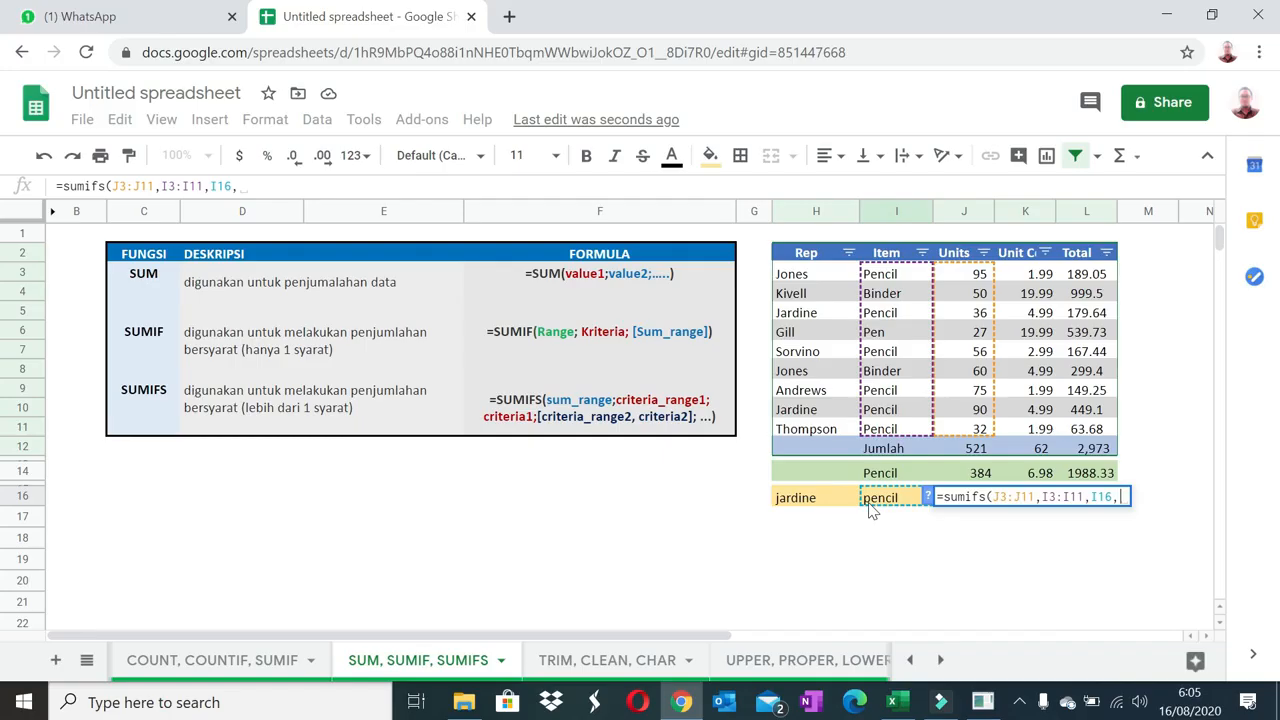
Complete the SUMIFS formula in J16 with second criteria range H3:H11 and criterion H16.
click(806, 280)
drag(818, 435, 818, 432)
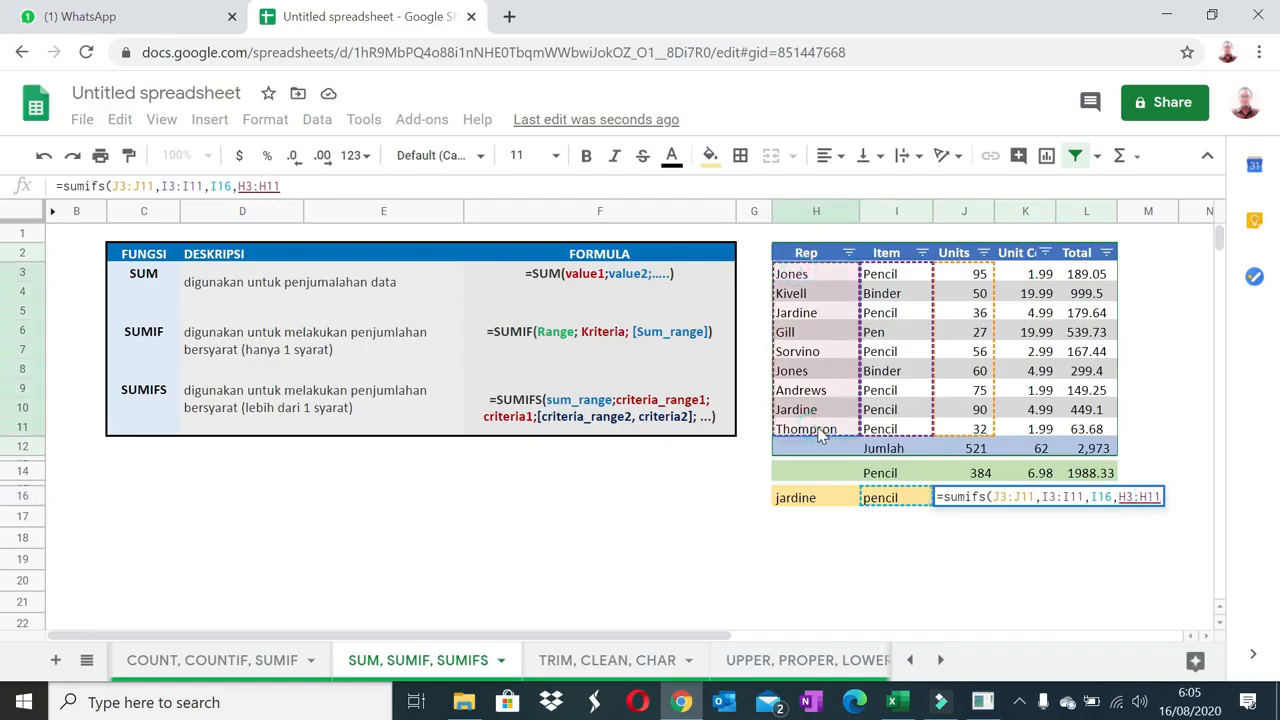
text(,)
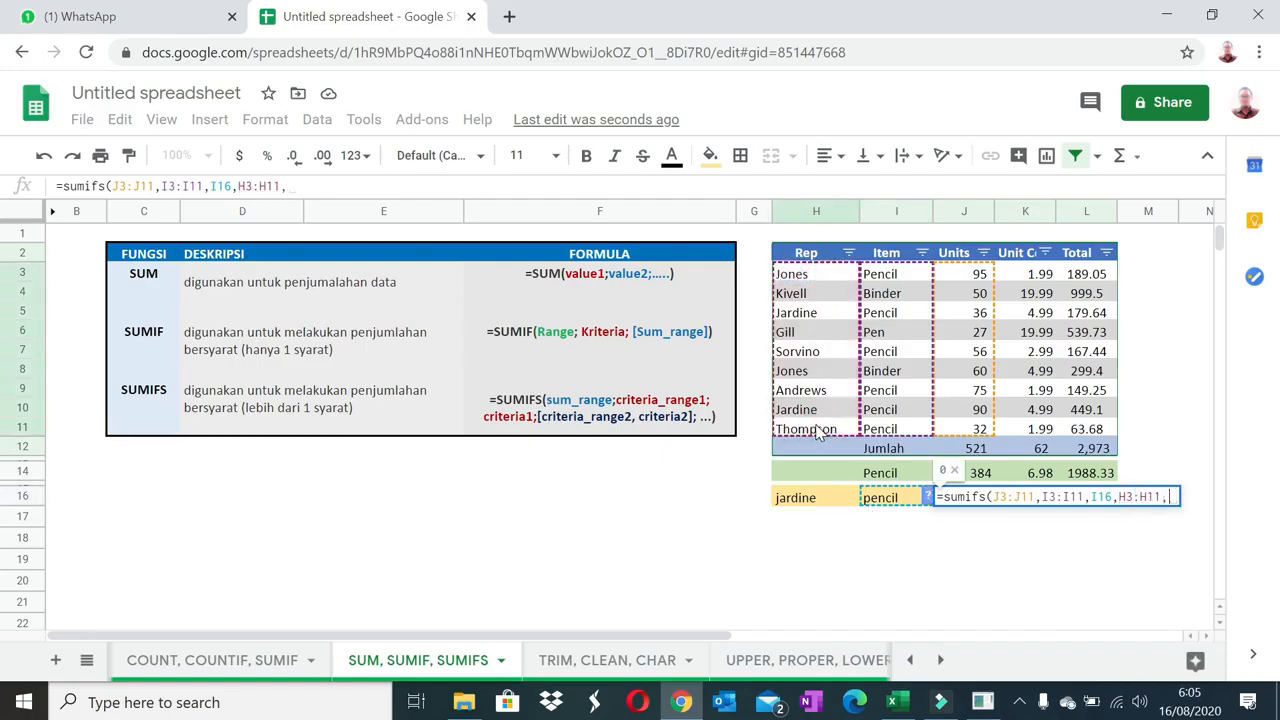
click(811, 502)
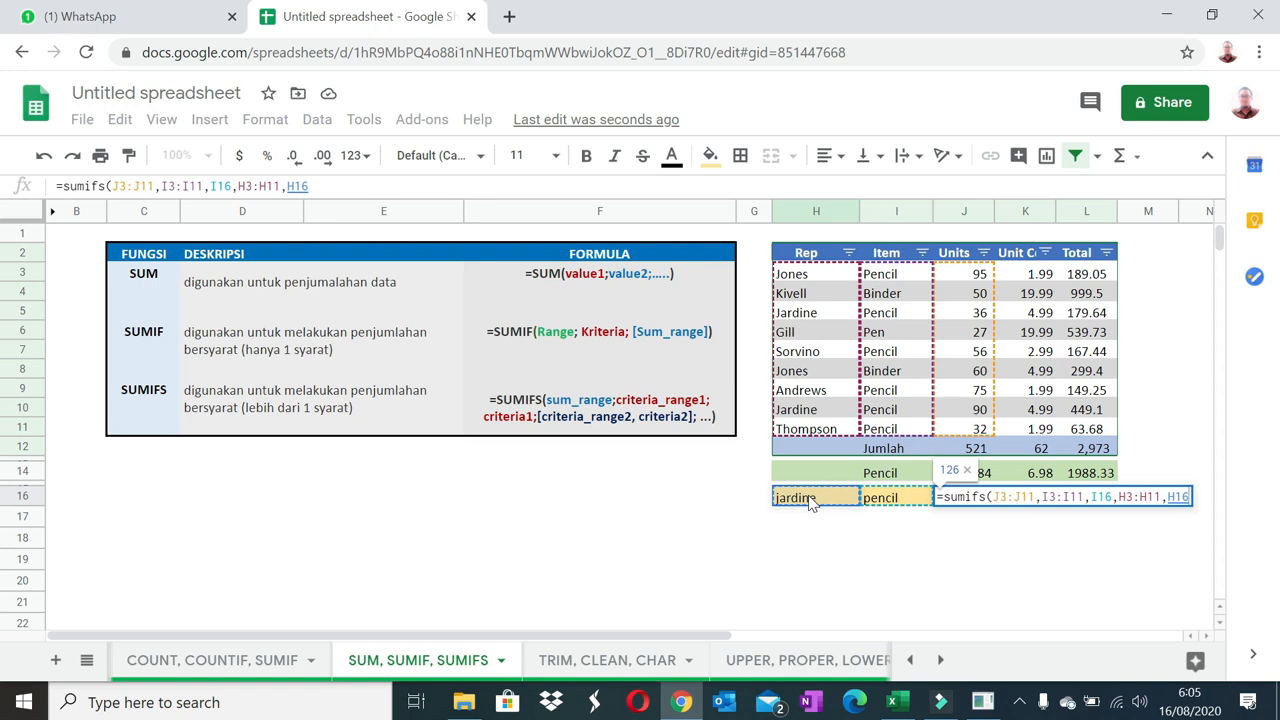
key(Return)
key(Up)
Start a SUMIFS formula in K16 with sum range K3:K11, first criteria range K3:K11 and criterion ">=1.99".
key(Right)
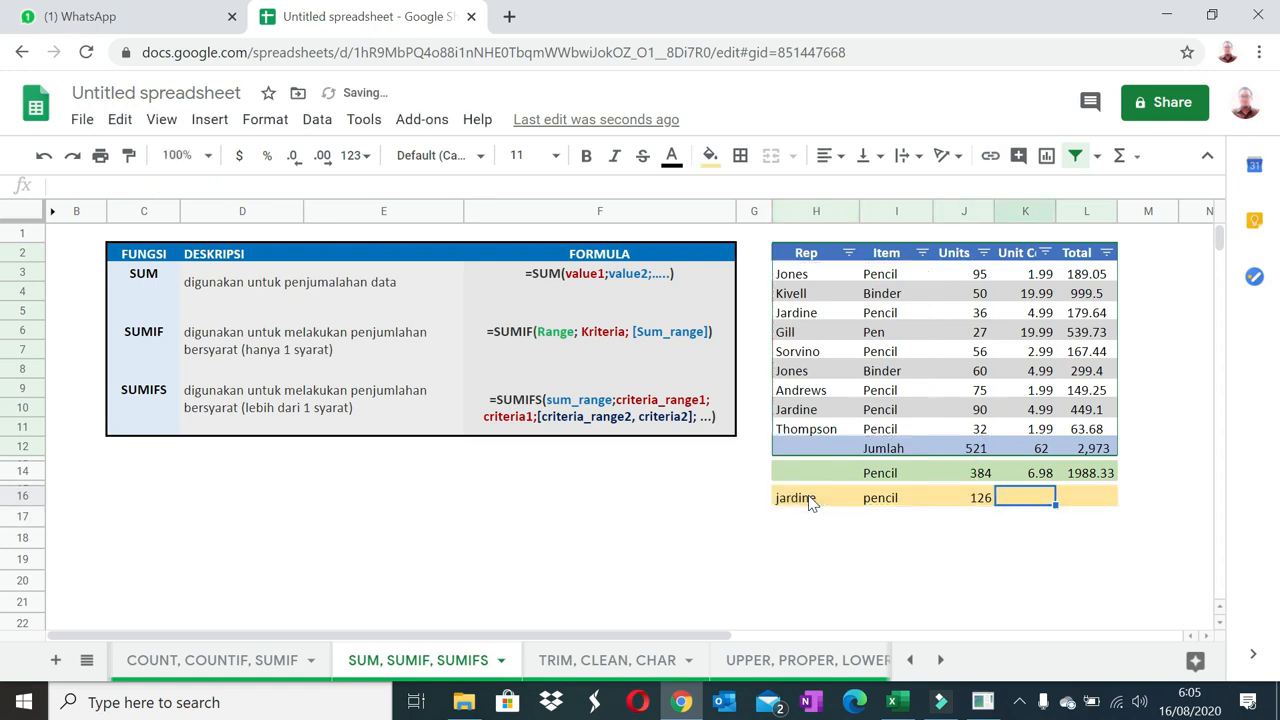
text(=)
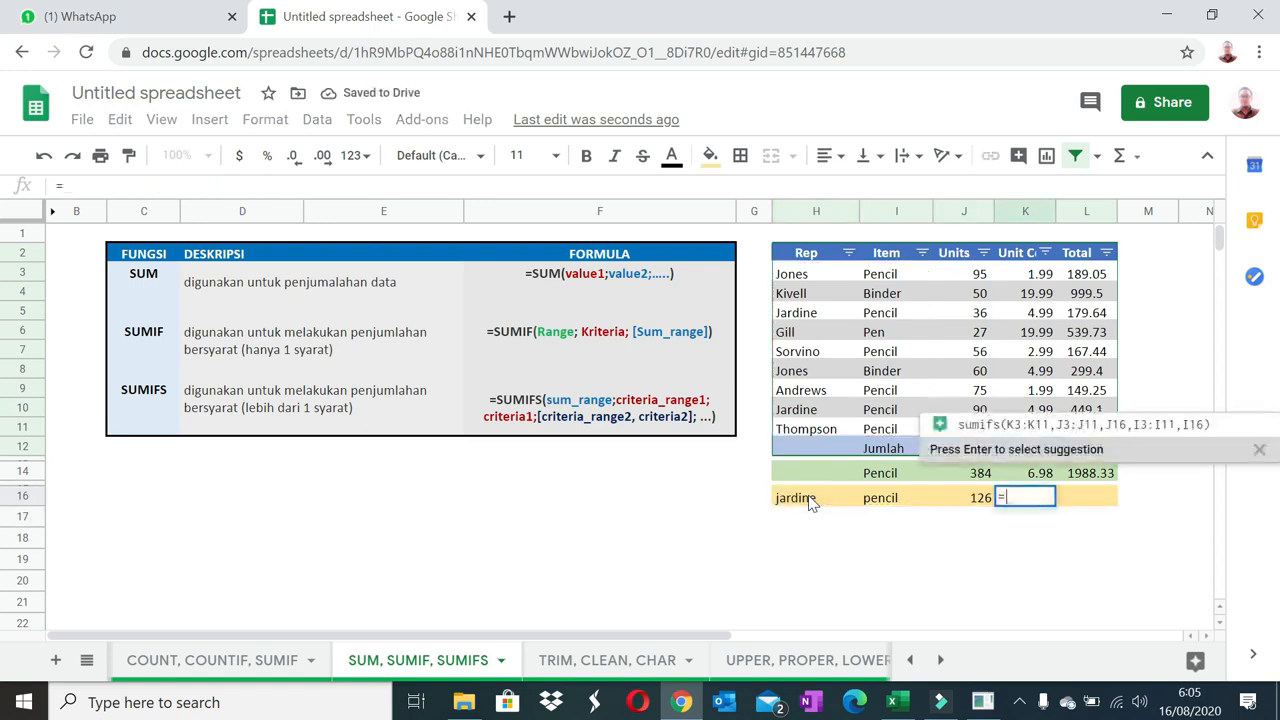
text(sumifs()
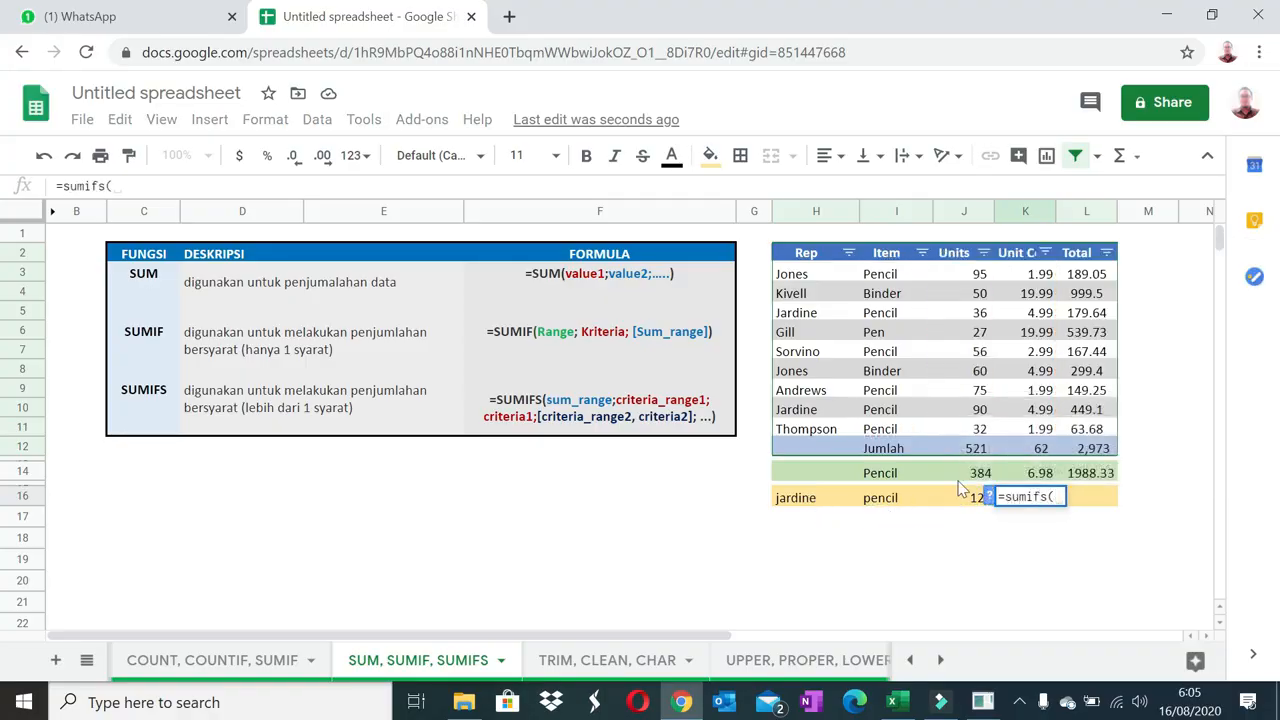
click(1036, 279)
drag(1040, 283, 1038, 432)
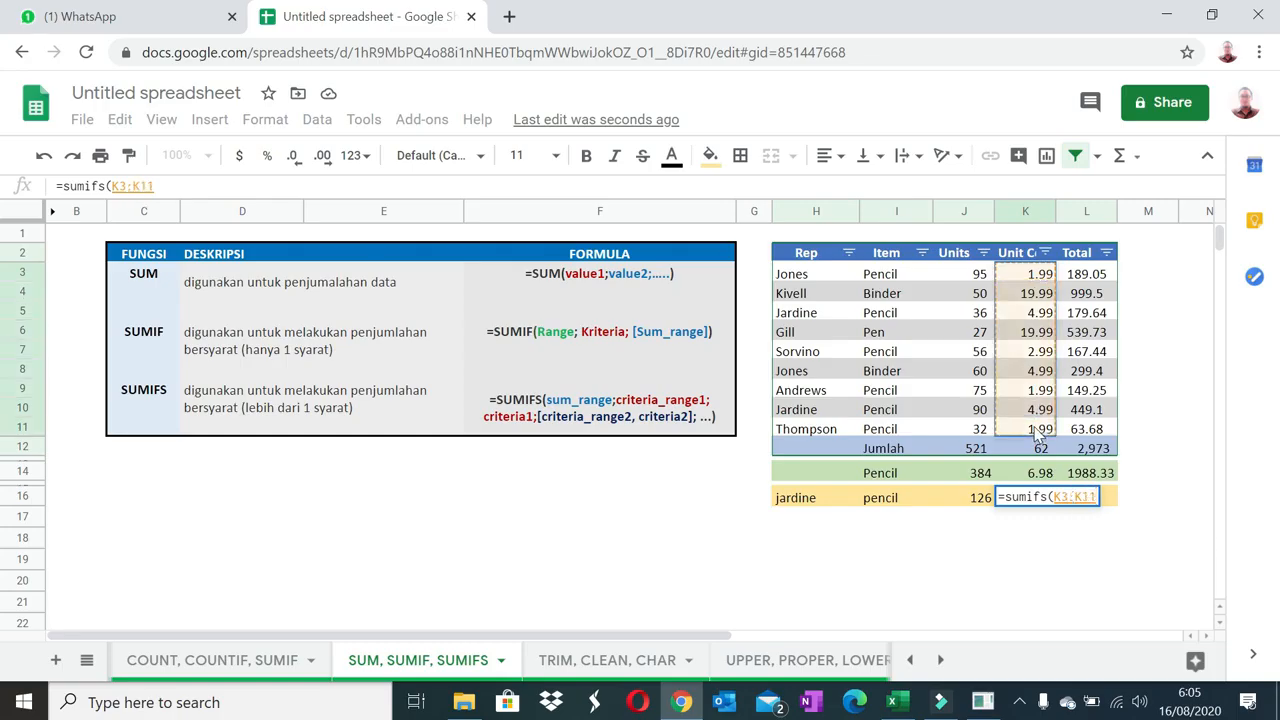
text(,)
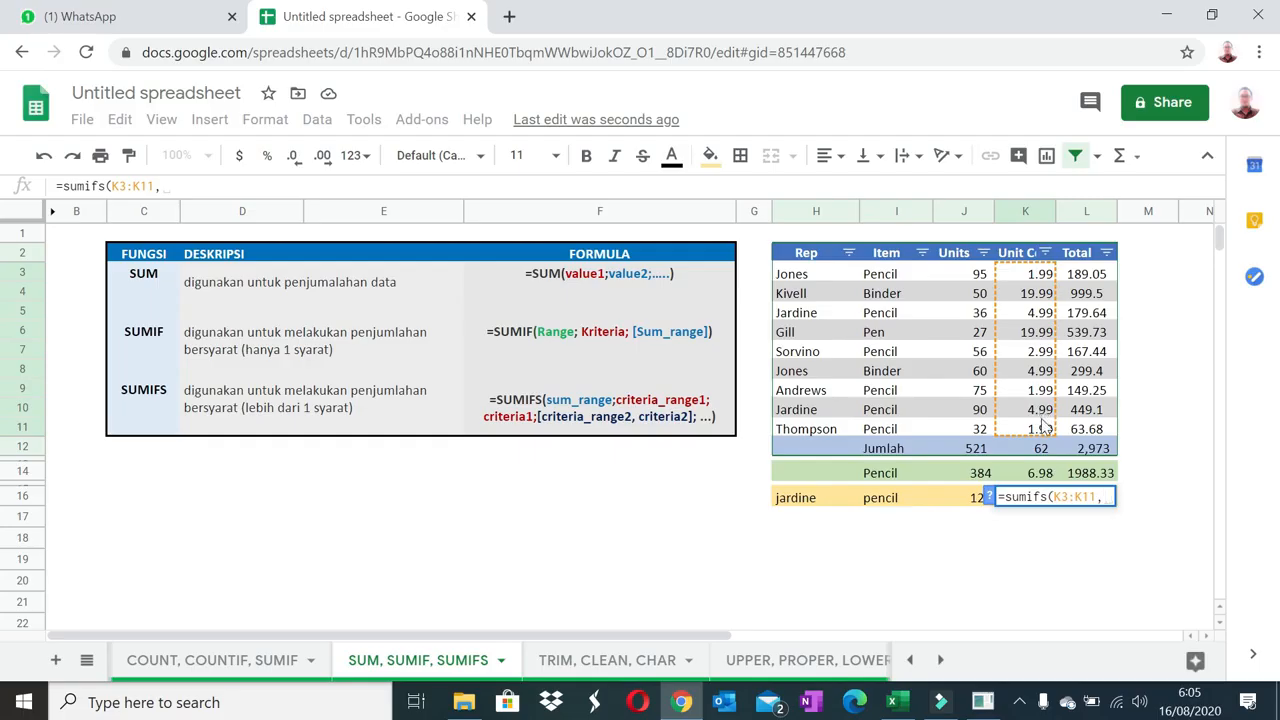
click(1030, 274)
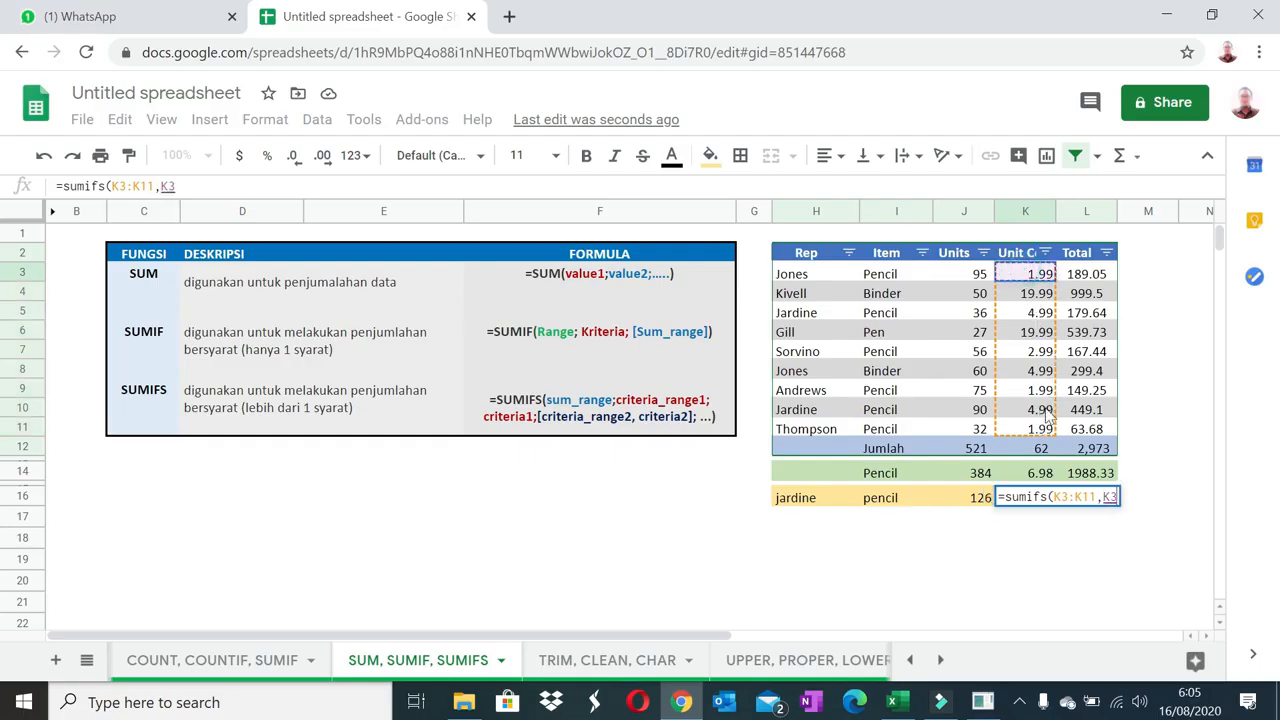
drag(1047, 418, 1045, 432)
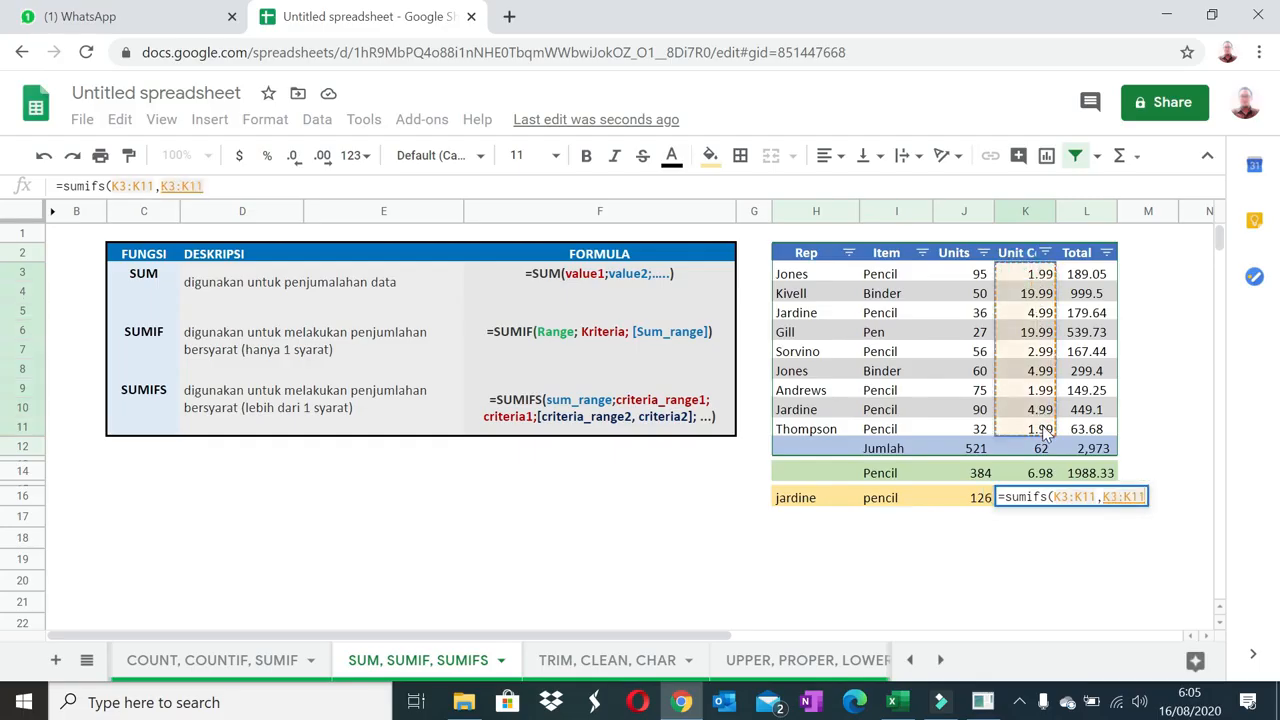
text(,")
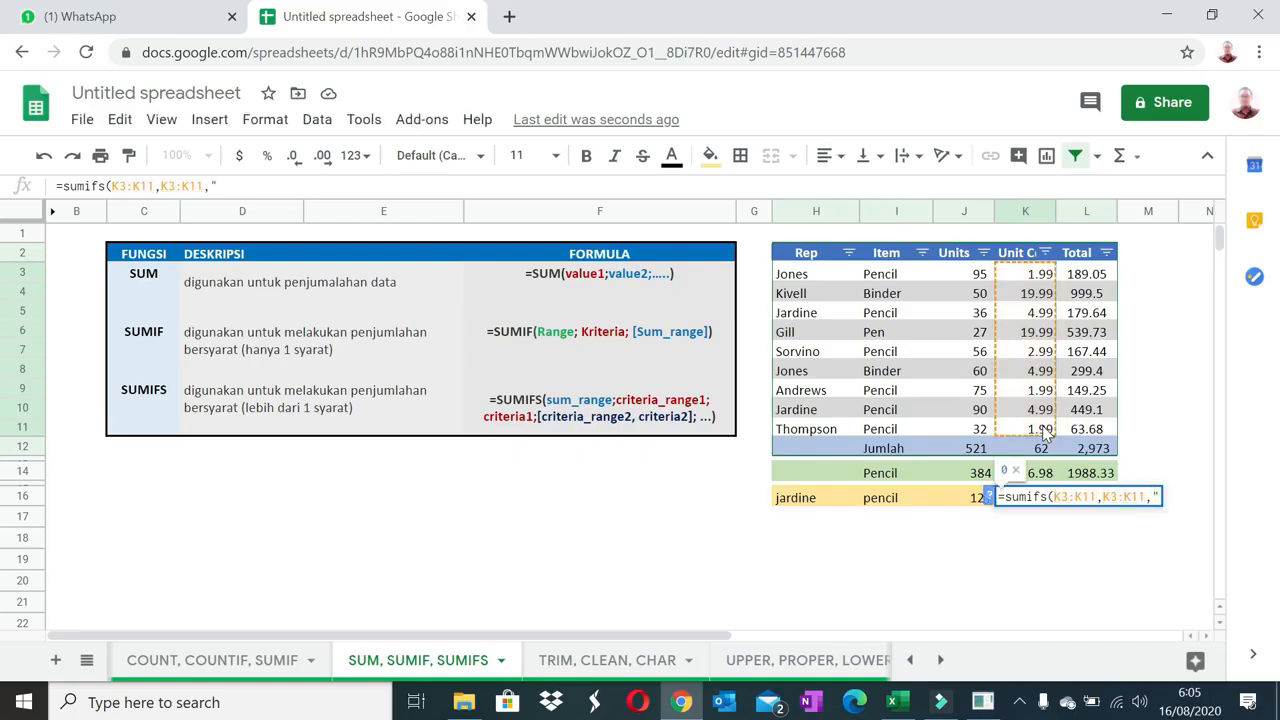
text(>1.)
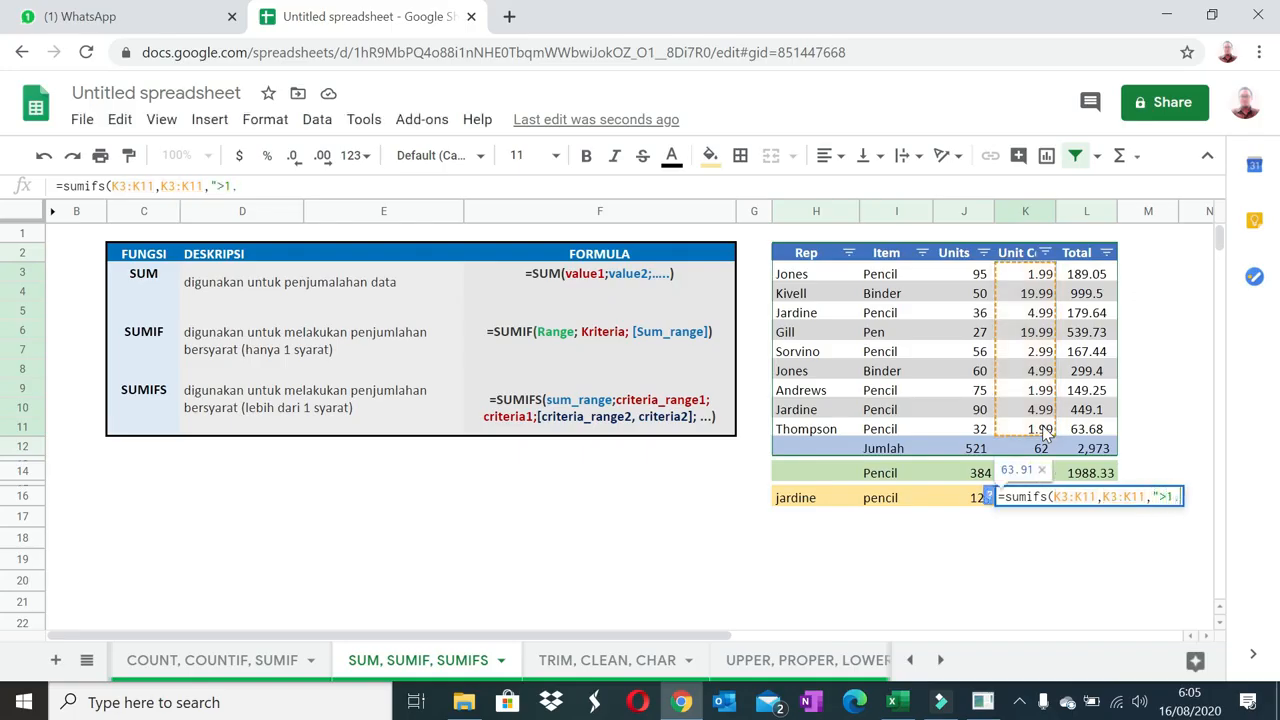
key(BackSpace)
key(BackSpace)
text(=1.)
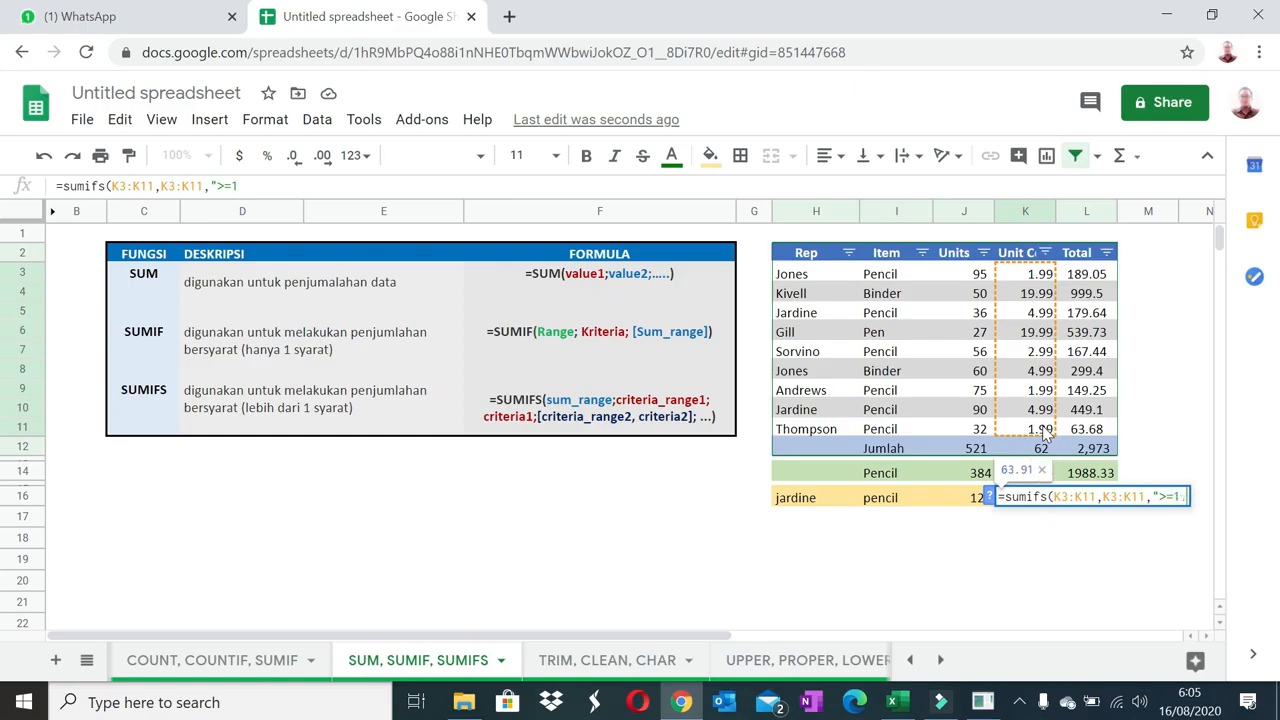
text(99",)
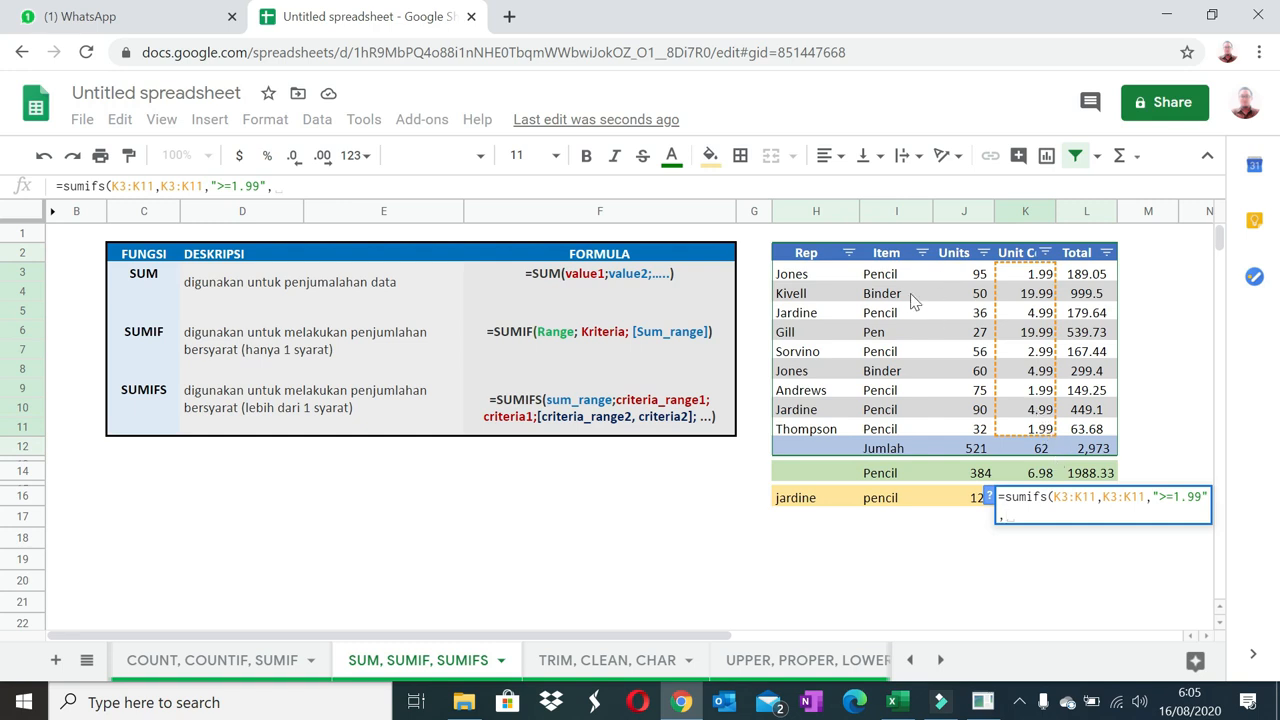
Complete the SUMIFS formula in K16 with second criteria range I3:I11 and criterion I14.
drag(900, 275, 914, 430)
text(,)
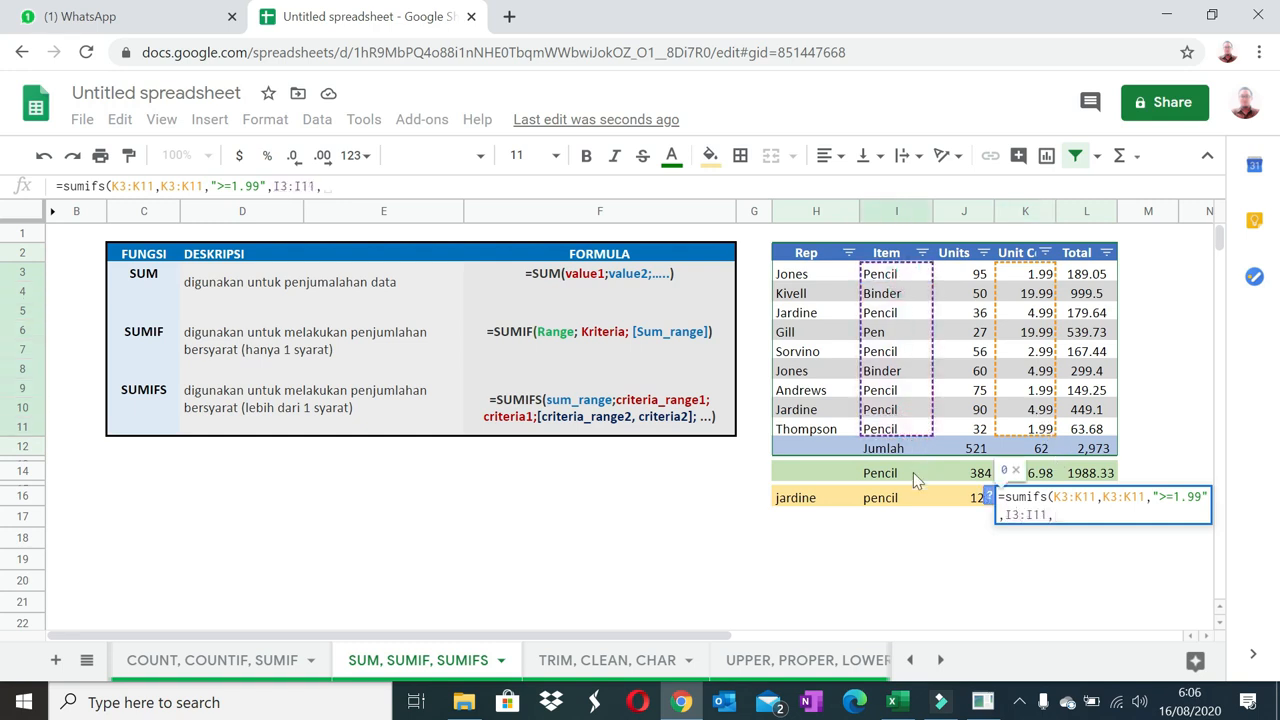
click(913, 474)
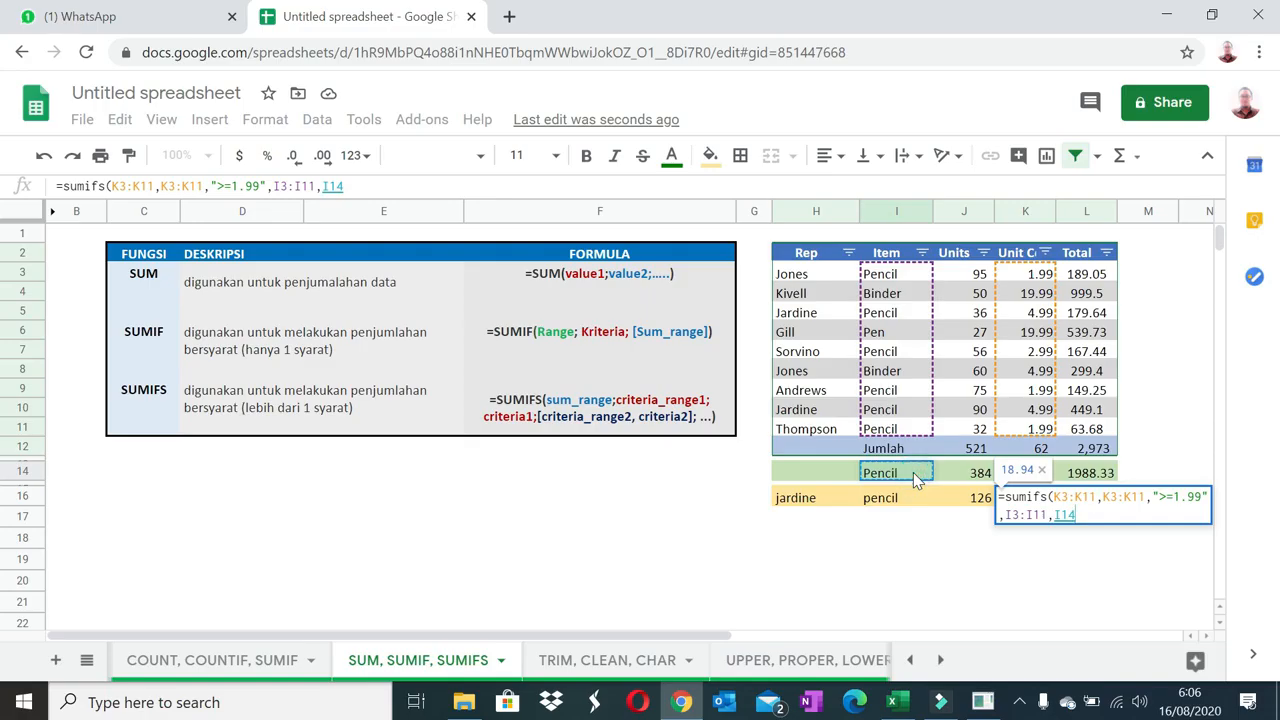
key(Return)
key(Up)
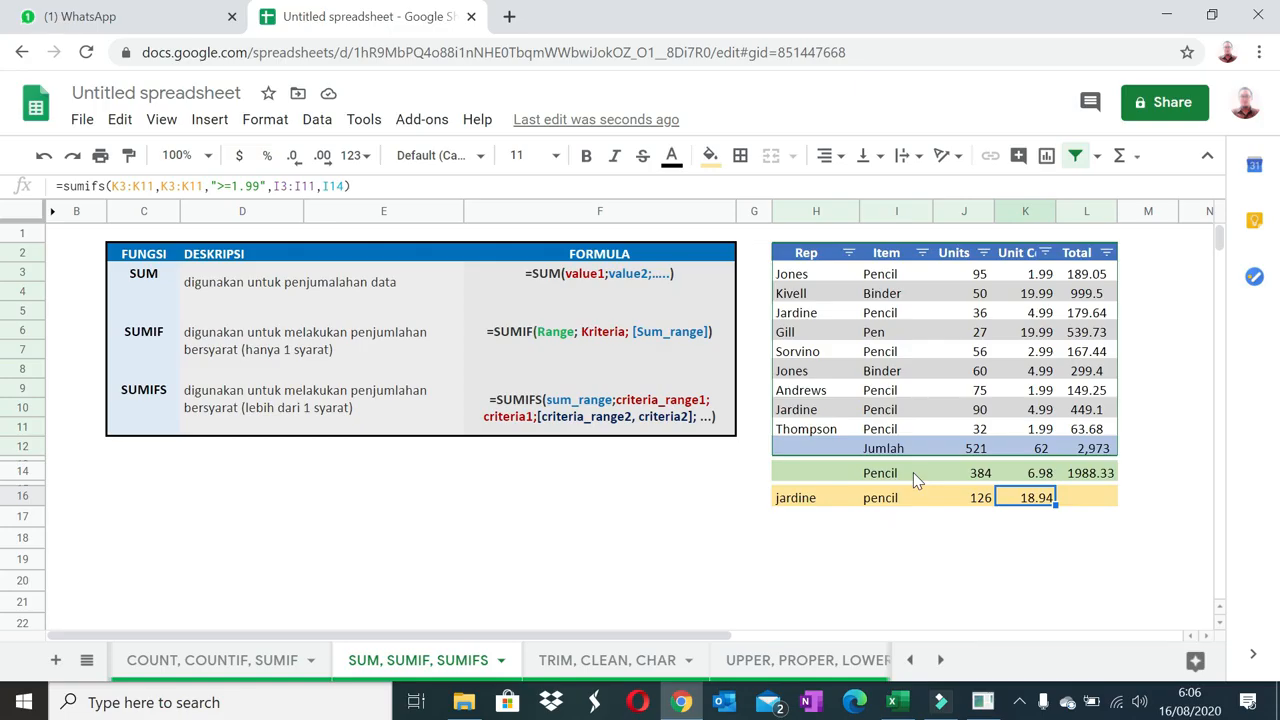
key(Right)
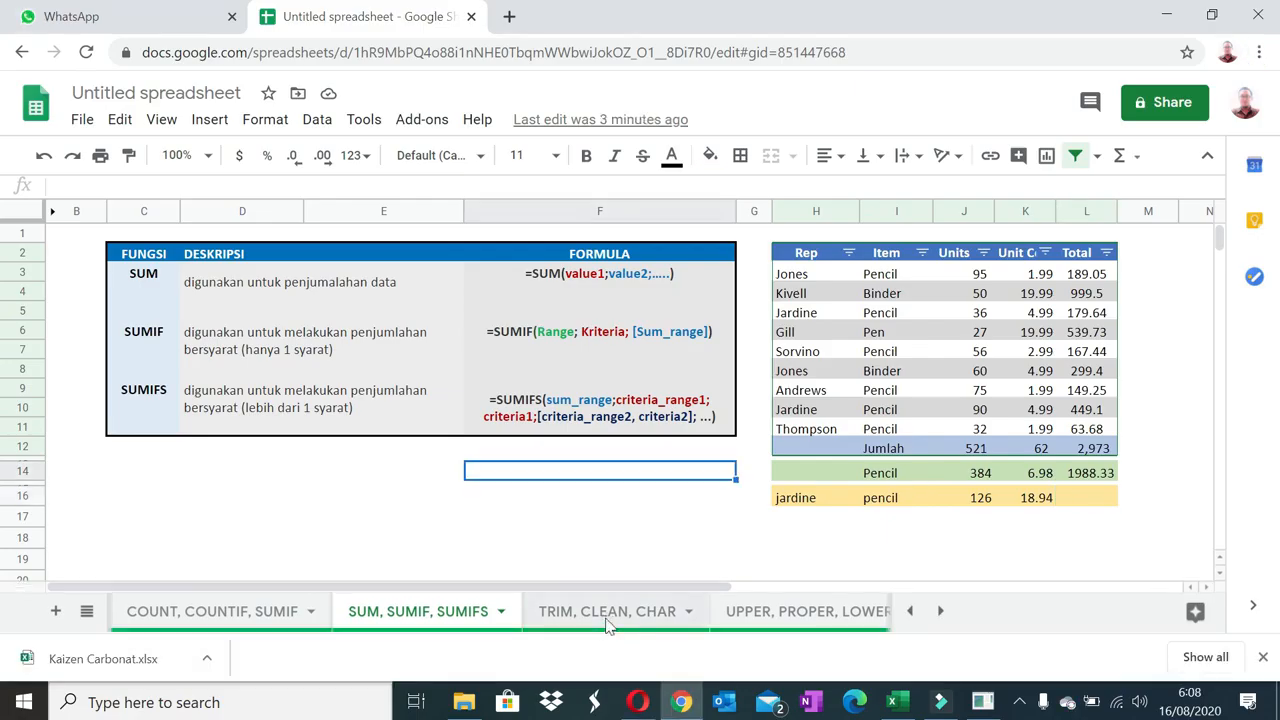
Go to the TRIM, CLEAN, CHAR sheet and increase the height of row 15 in the OrderDate table.
click(603, 625)
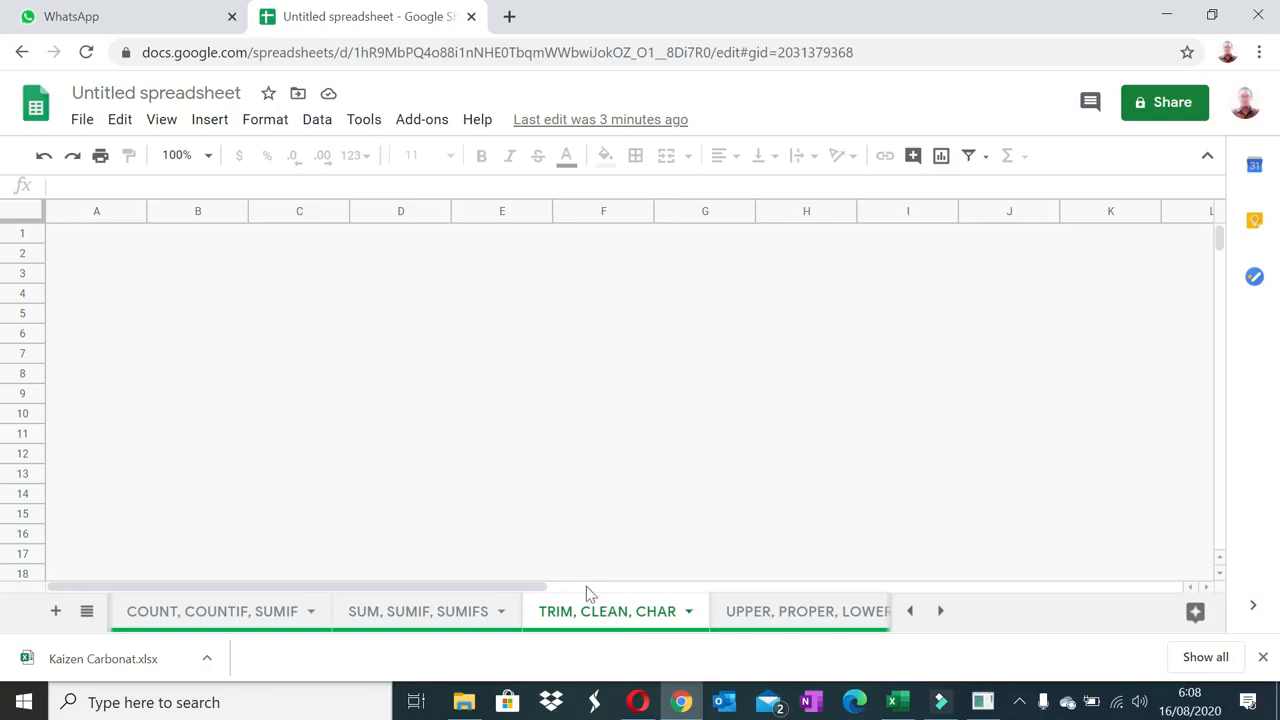
click(303, 497)
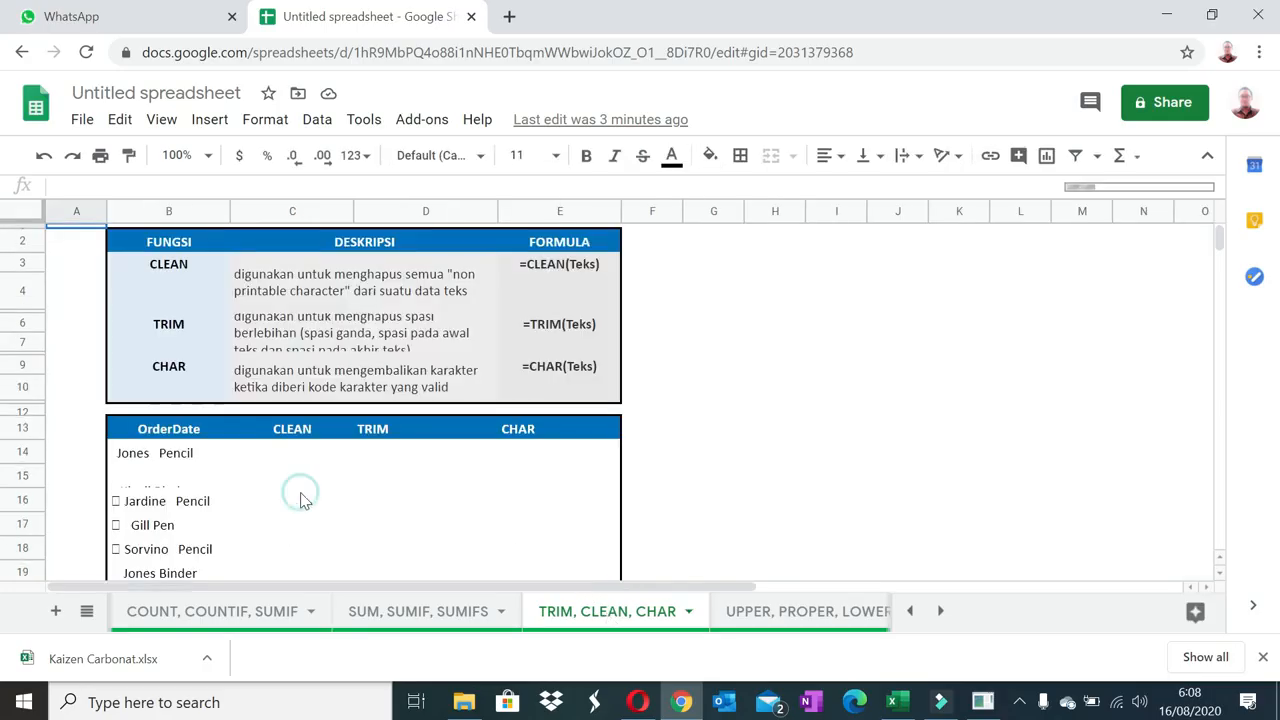
scroll(309, 491, down, 1)
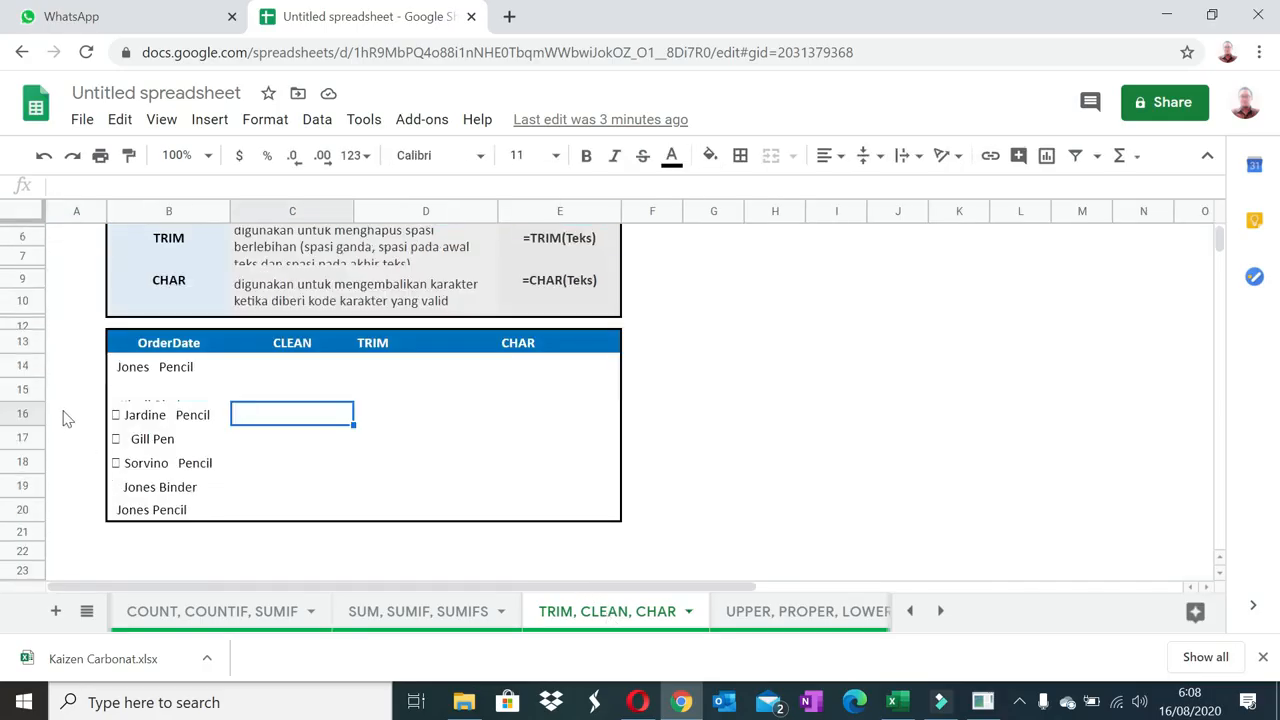
drag(40, 401, 37, 414)
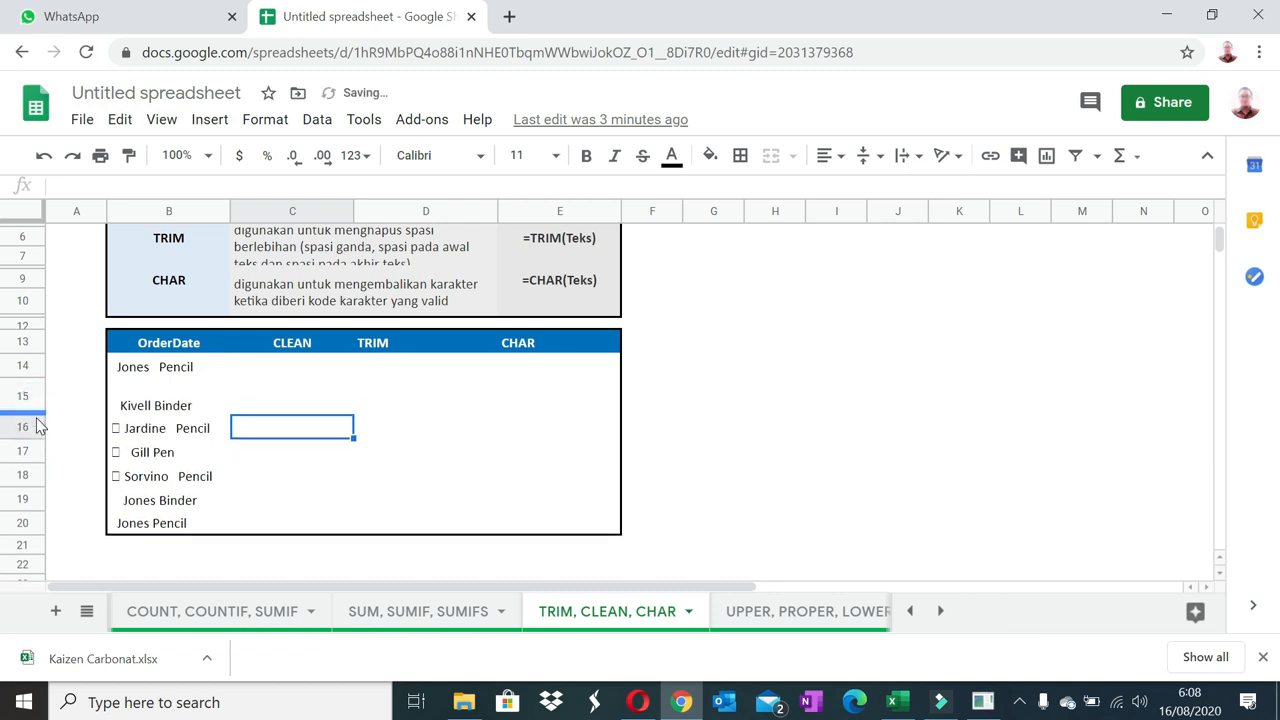
Enter a CLEAN formula in C14 that removes non-printable characters from the text in B14.
click(149, 457)
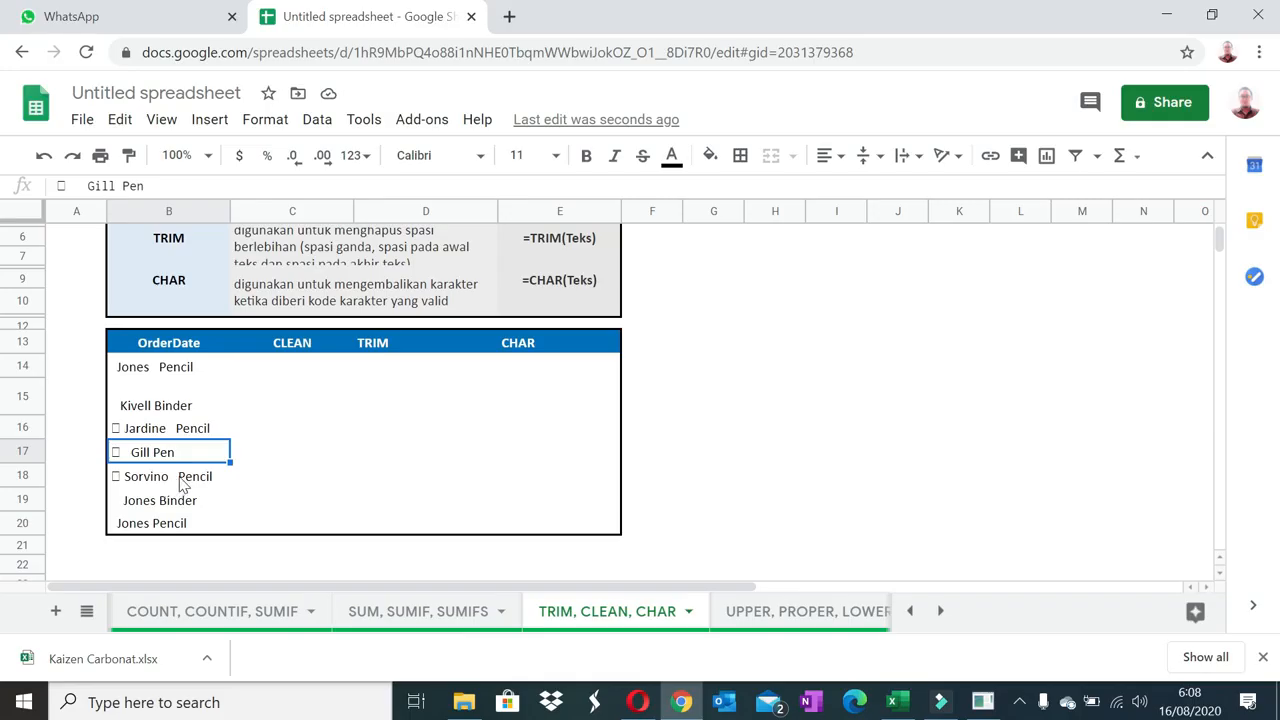
click(137, 428)
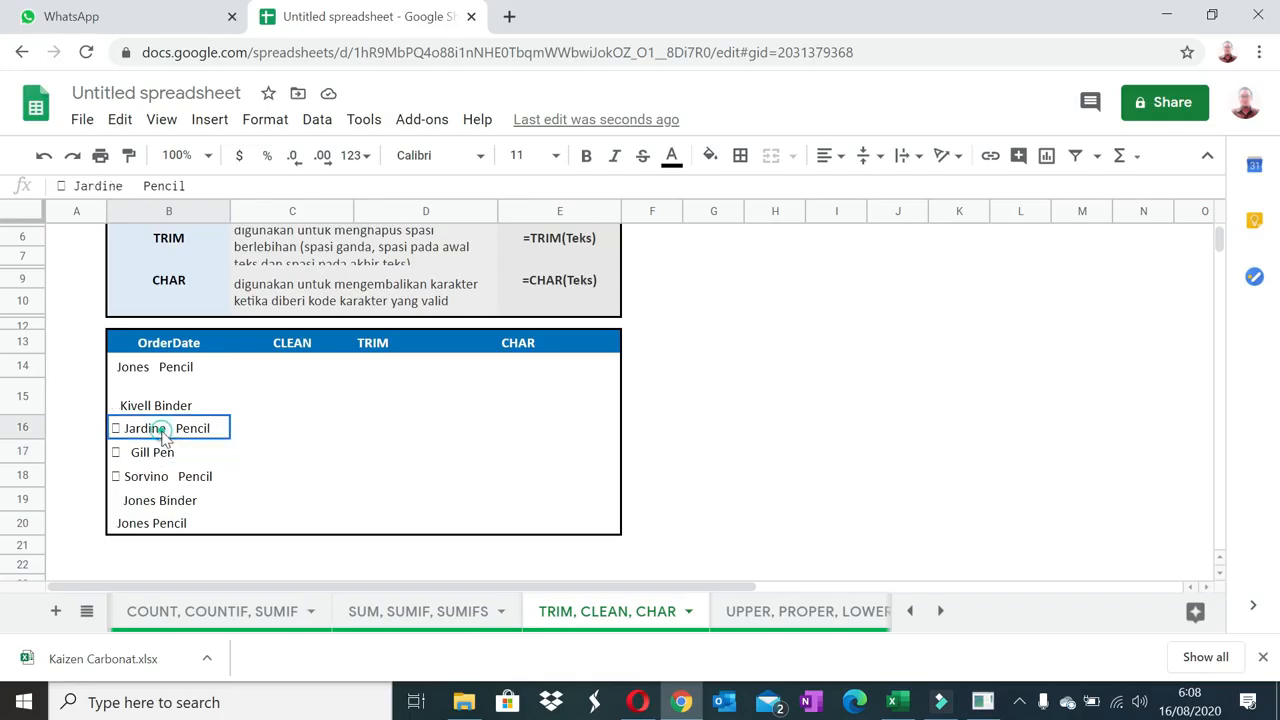
click(144, 452)
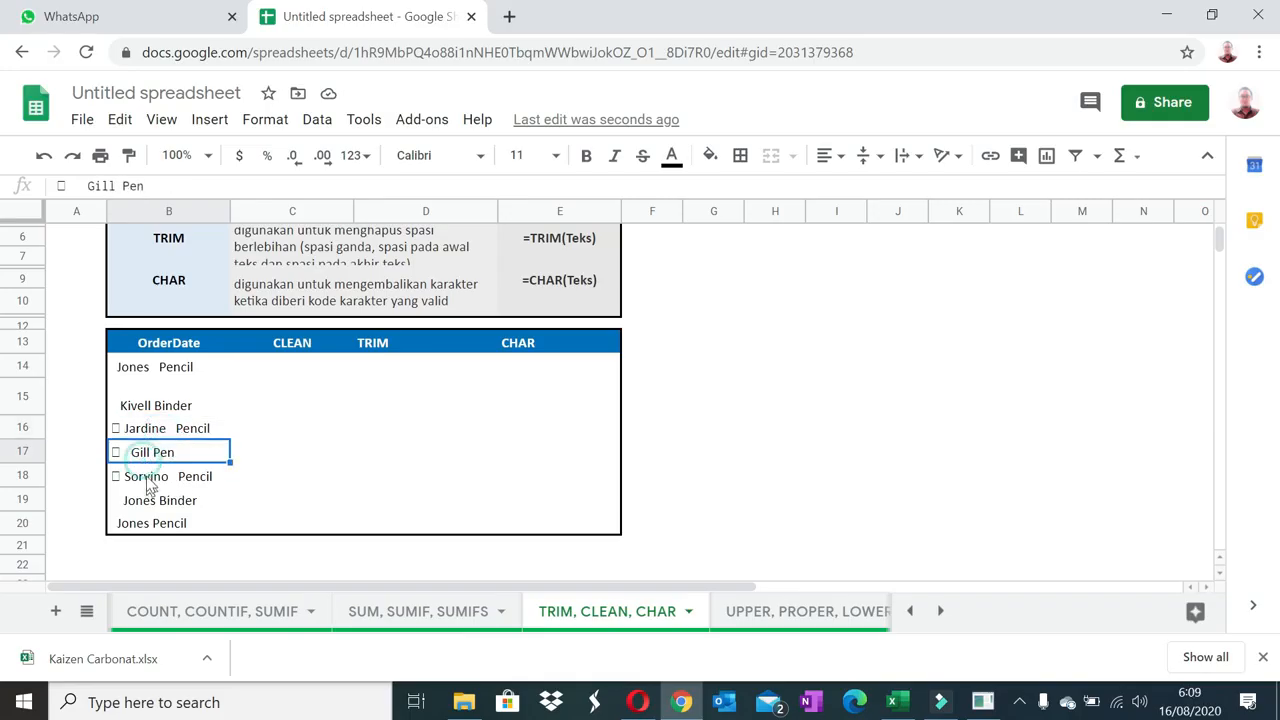
click(281, 379)
text(=clean()
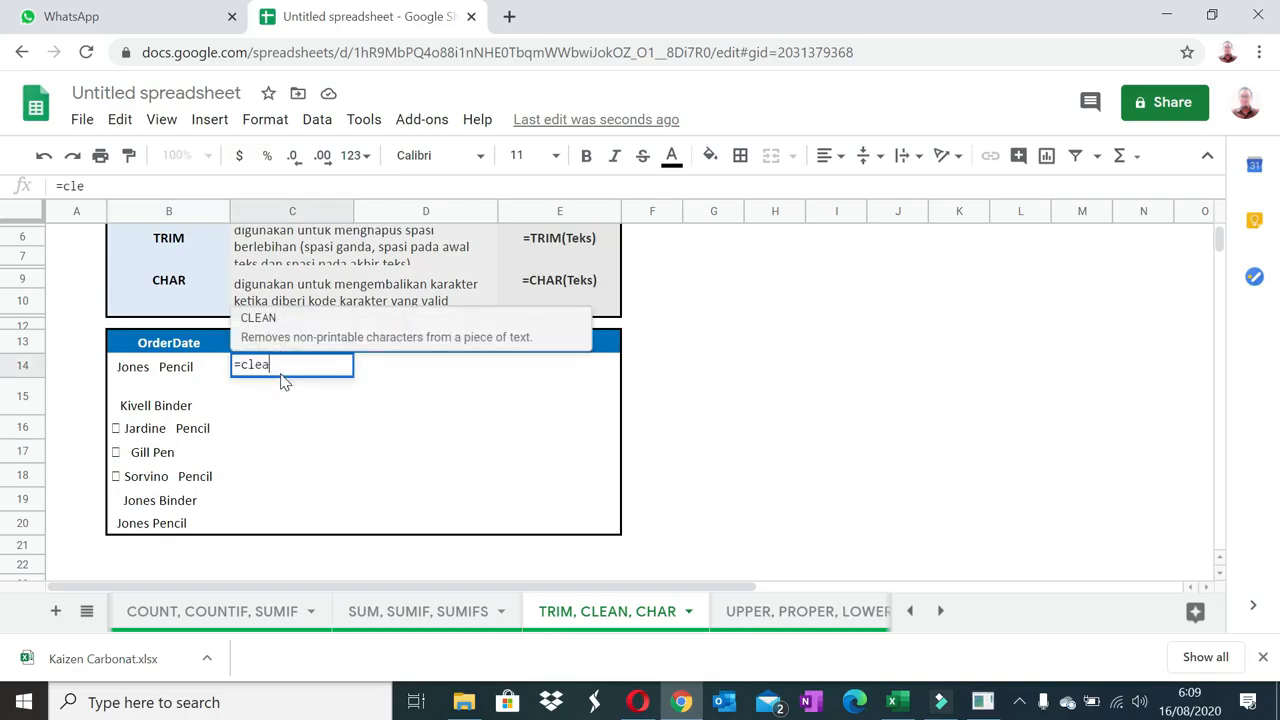
click(157, 370)
key(Return)
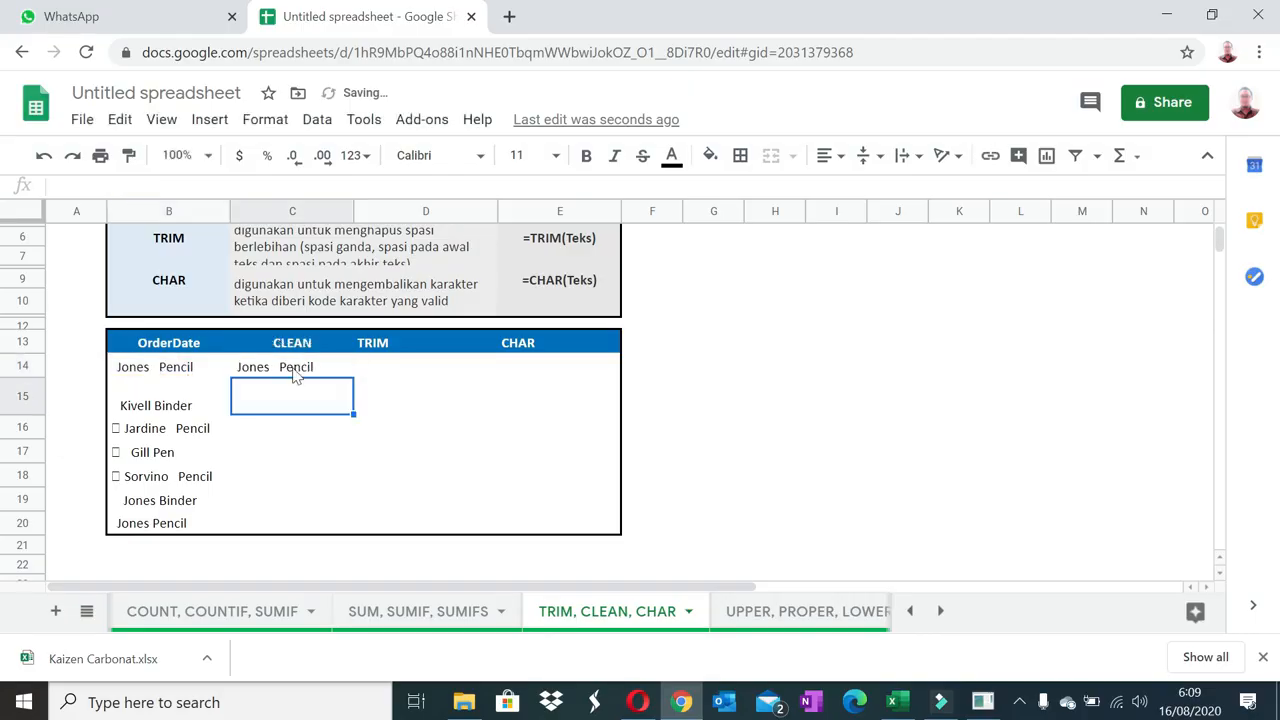
Copy the CLEAN formula from C14 and paste the formula only into C14:C20.
click(288, 372)
key(ctrl+c)
shift+click(280, 525)
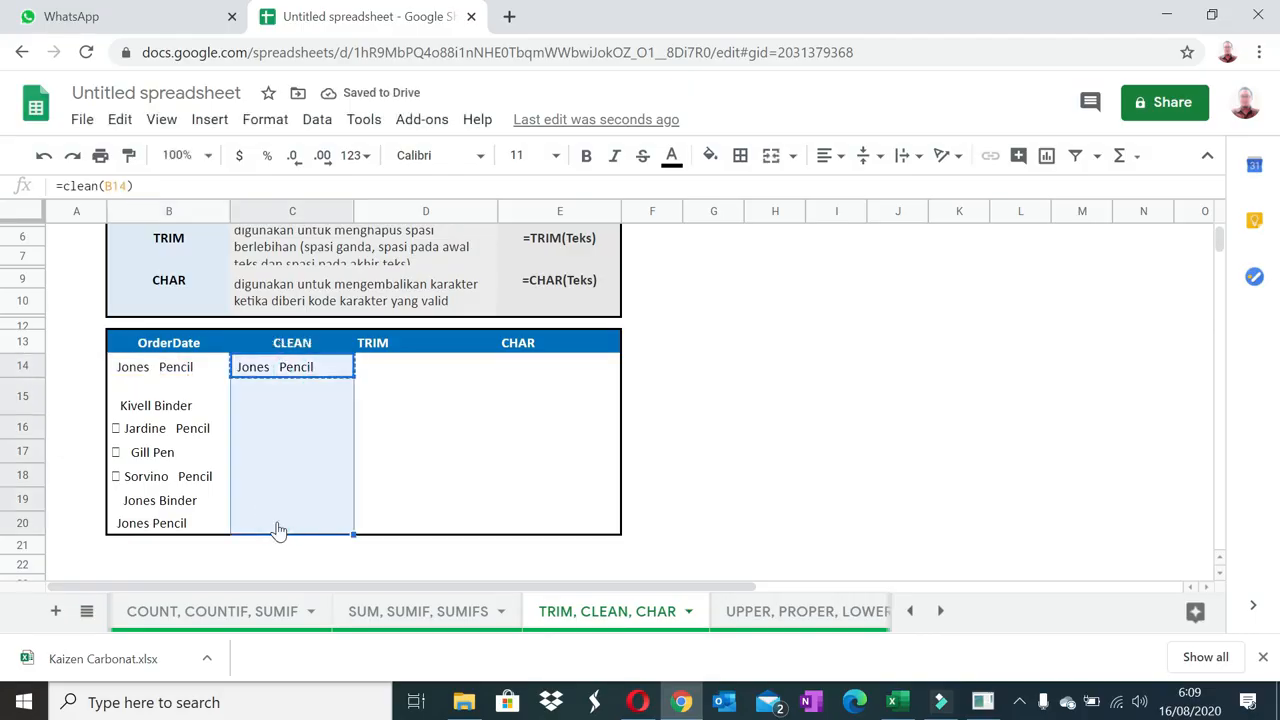
right_click(276, 527)
mouse_move(444, 249)
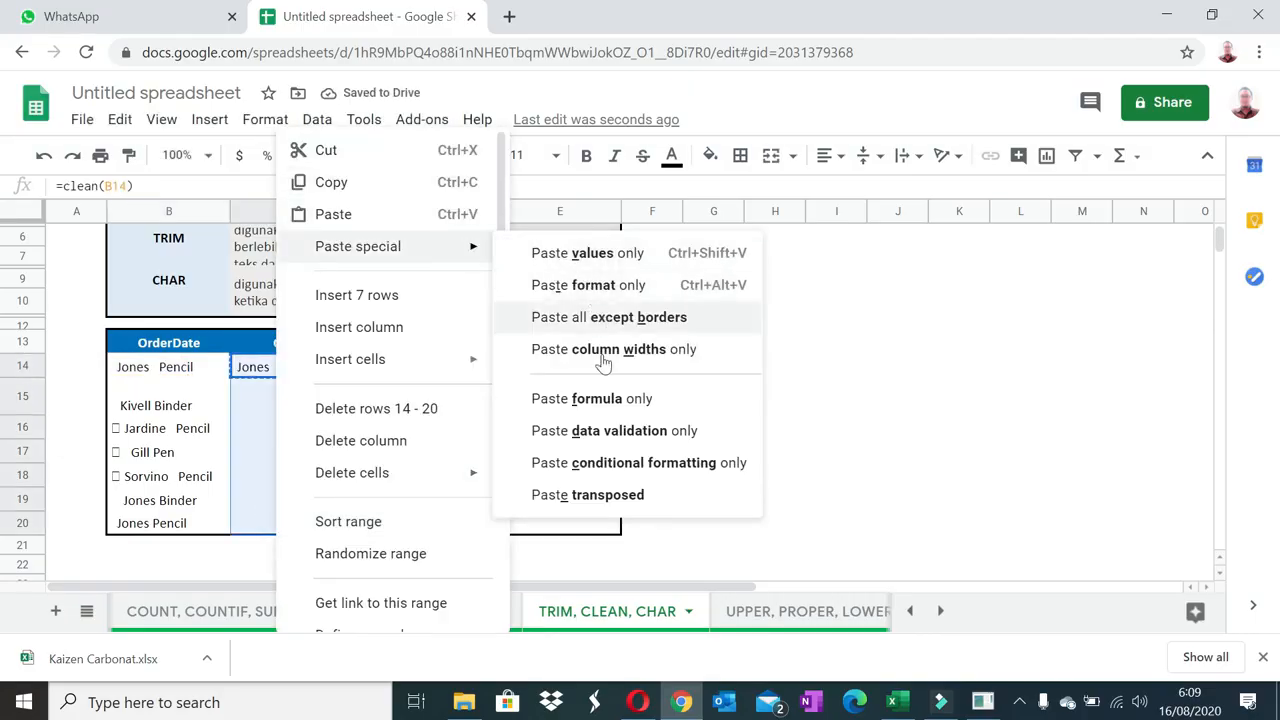
click(588, 399)
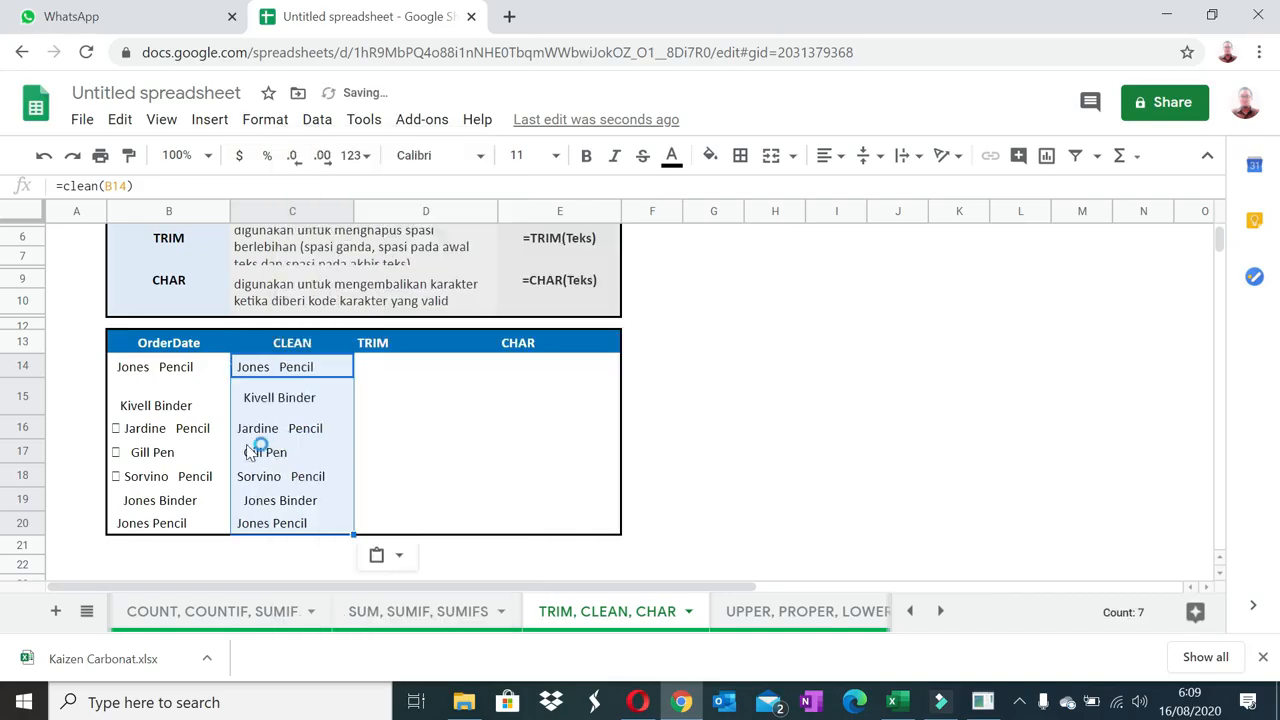
click(120, 458)
drag(120, 458, 120, 430)
click(378, 371)
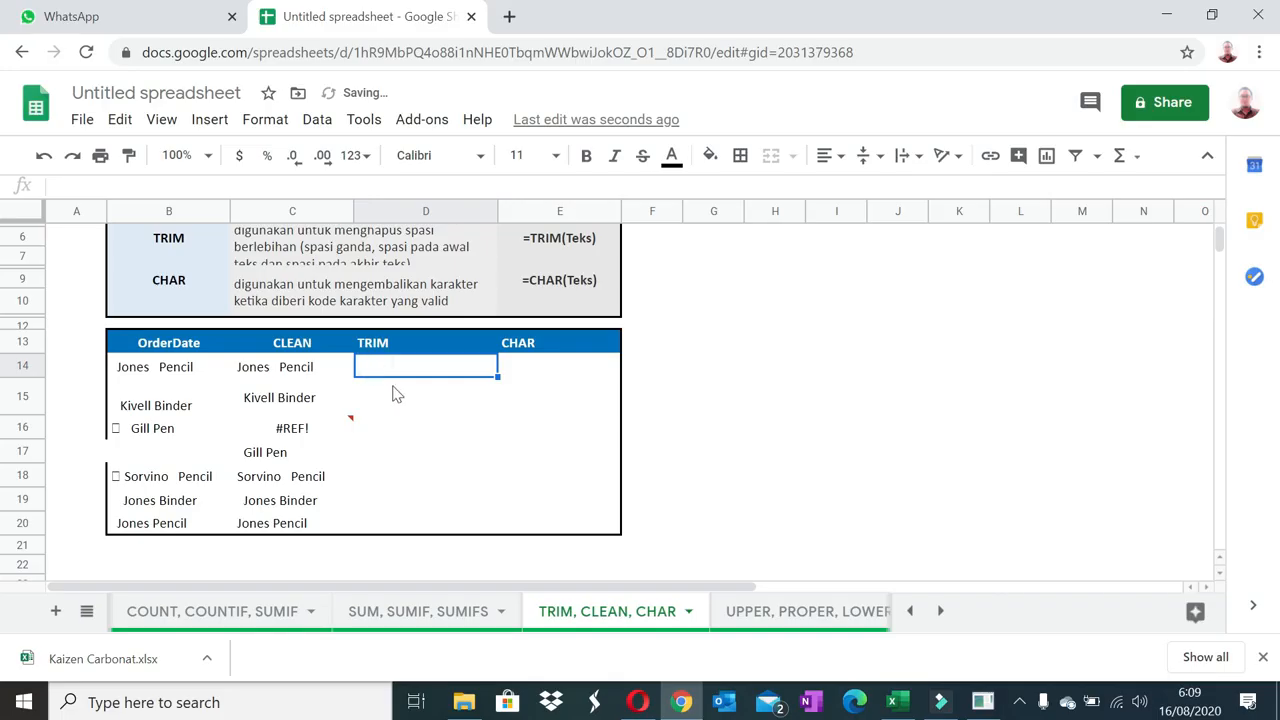
key(ctrl+z)
click(402, 370)
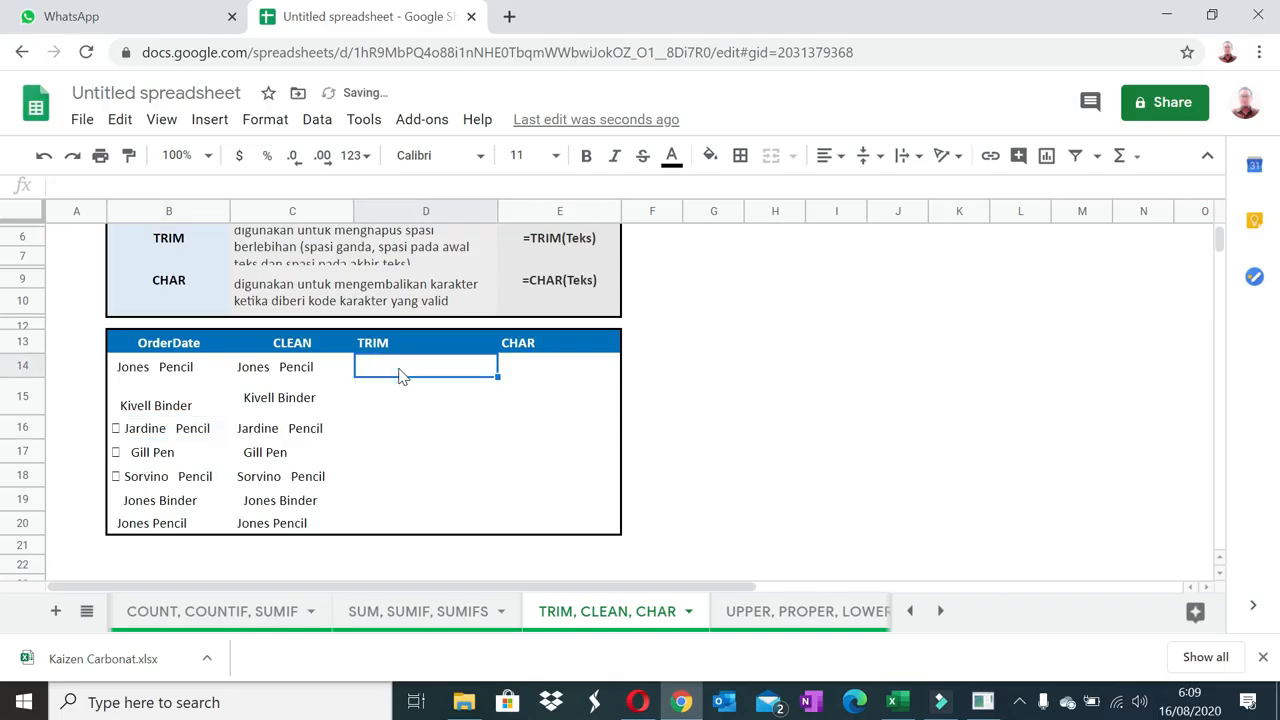
text(=)
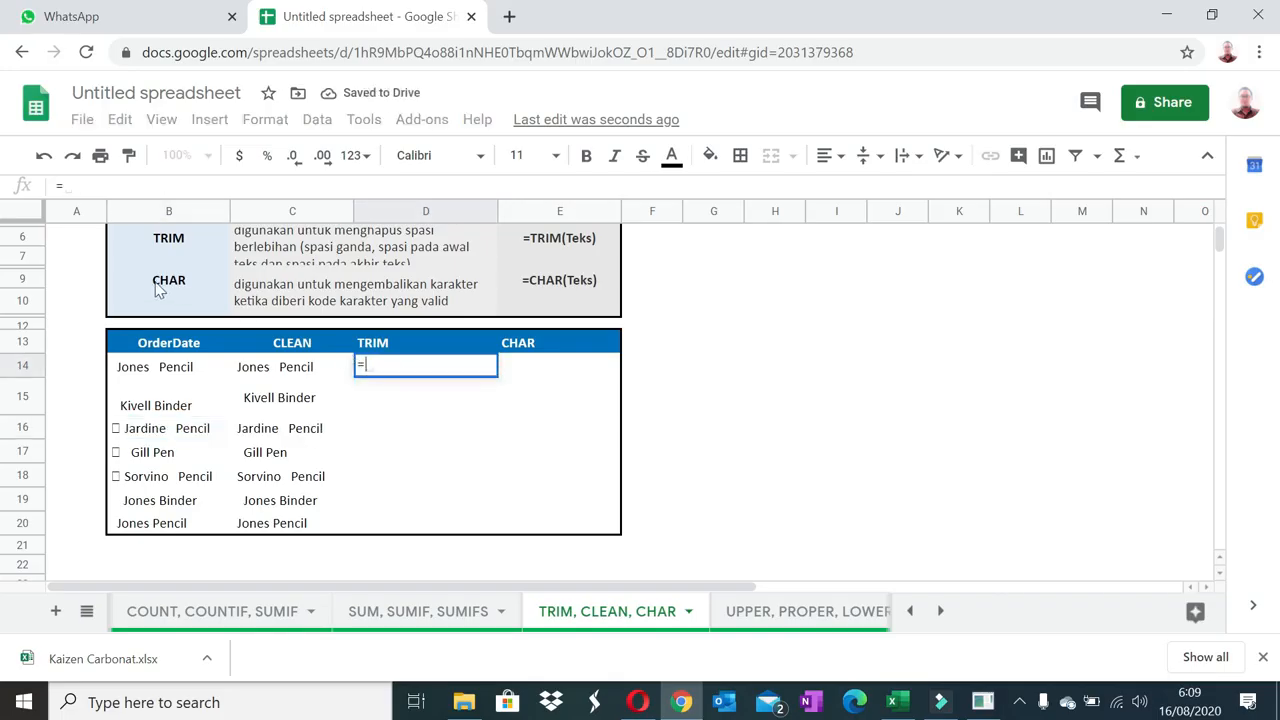
key(Escape)
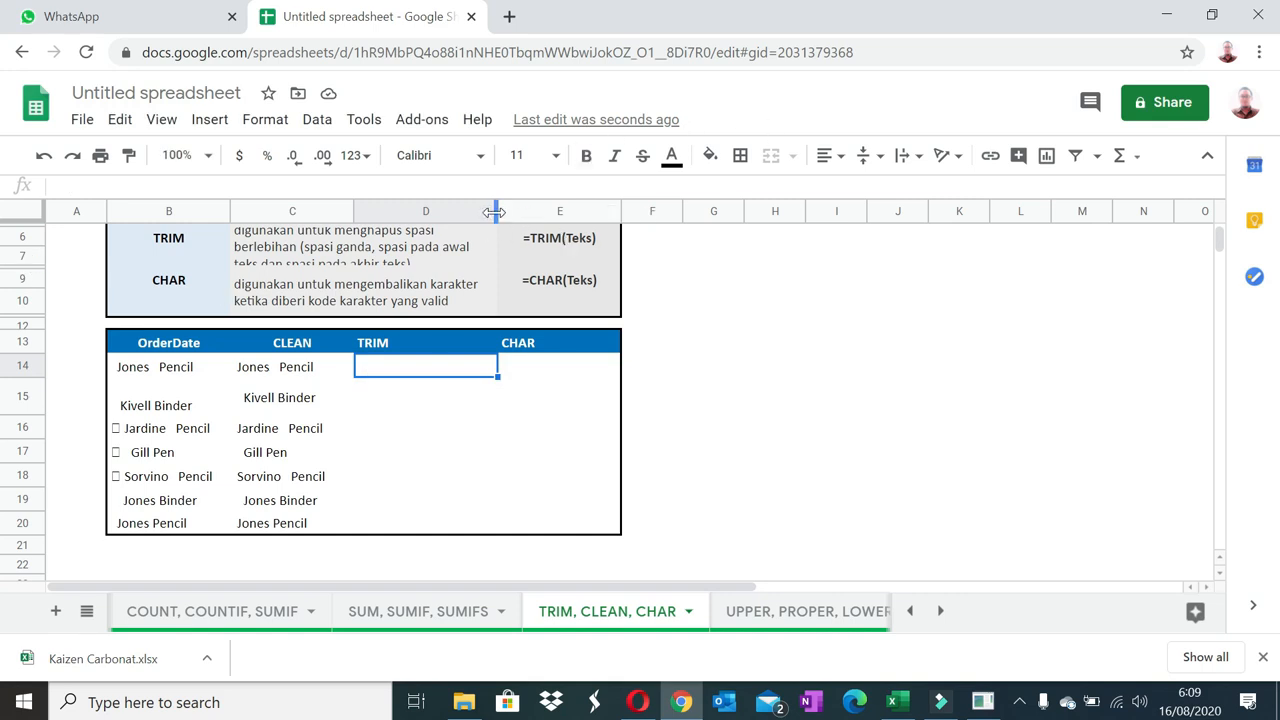
Widen column D so the function descriptions fit, and select the TRIM description to review it.
drag(498, 211, 600, 211)
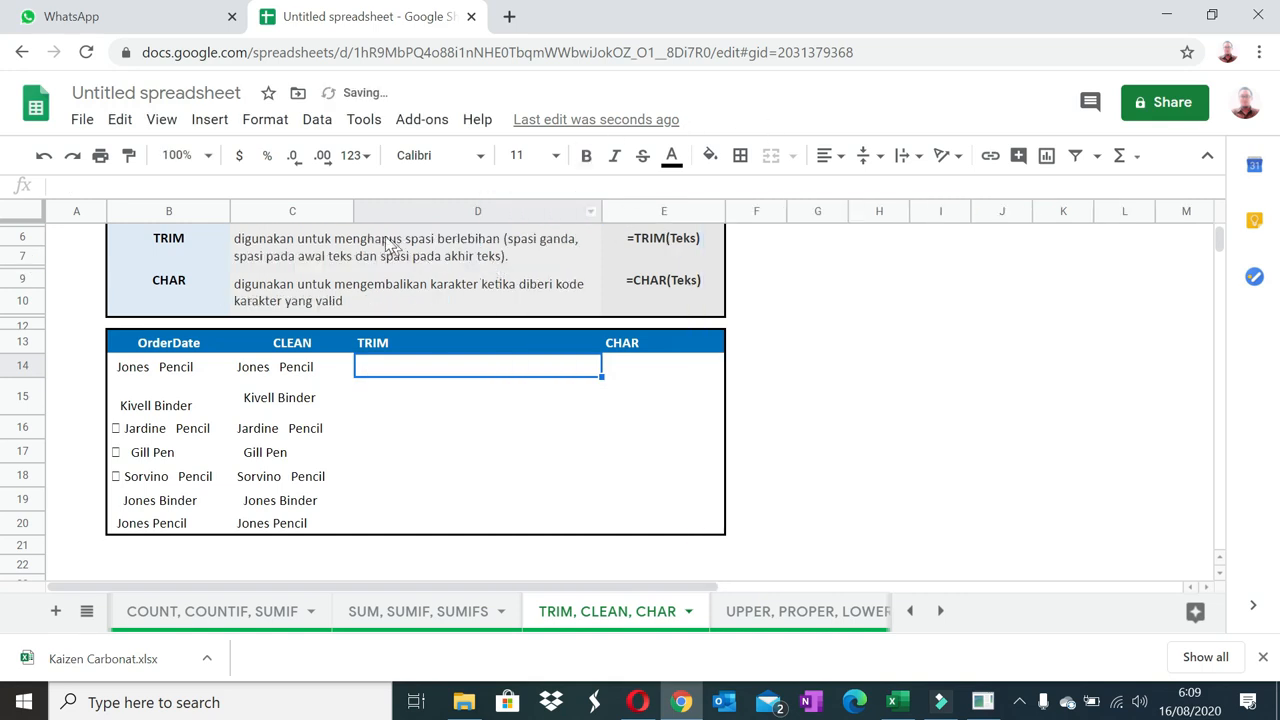
scroll(381, 260, up, 1)
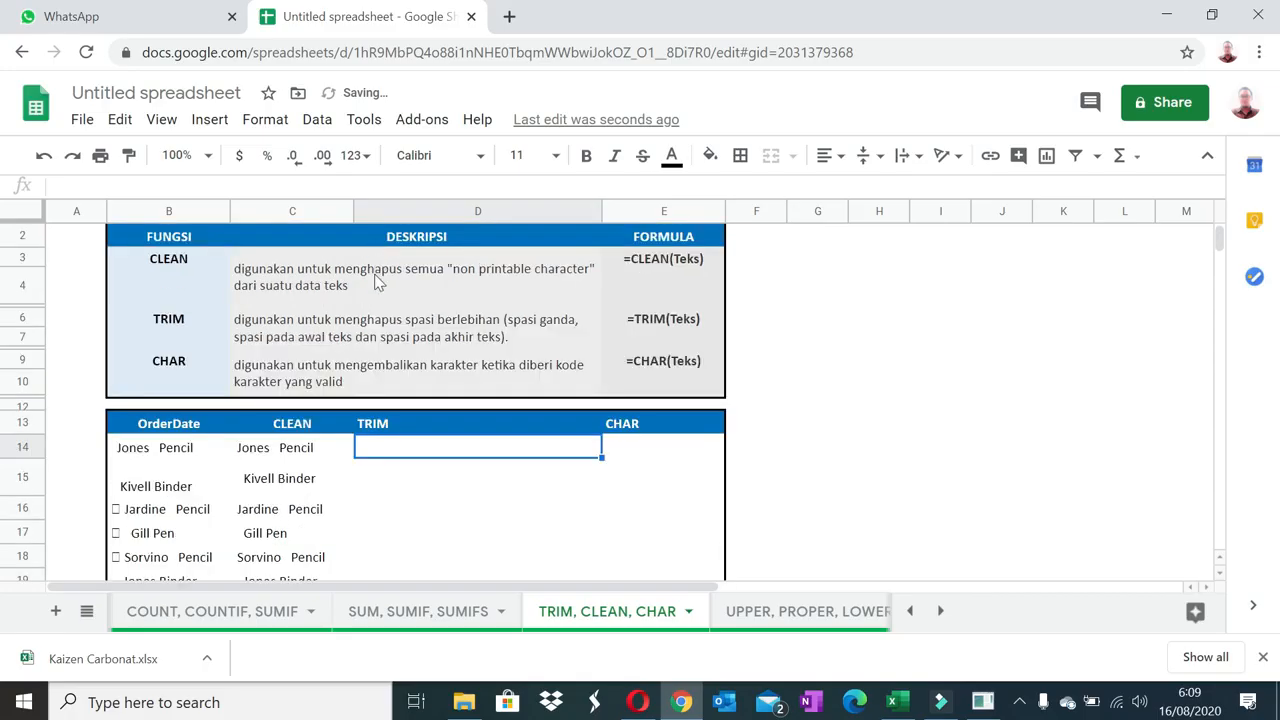
click(370, 334)
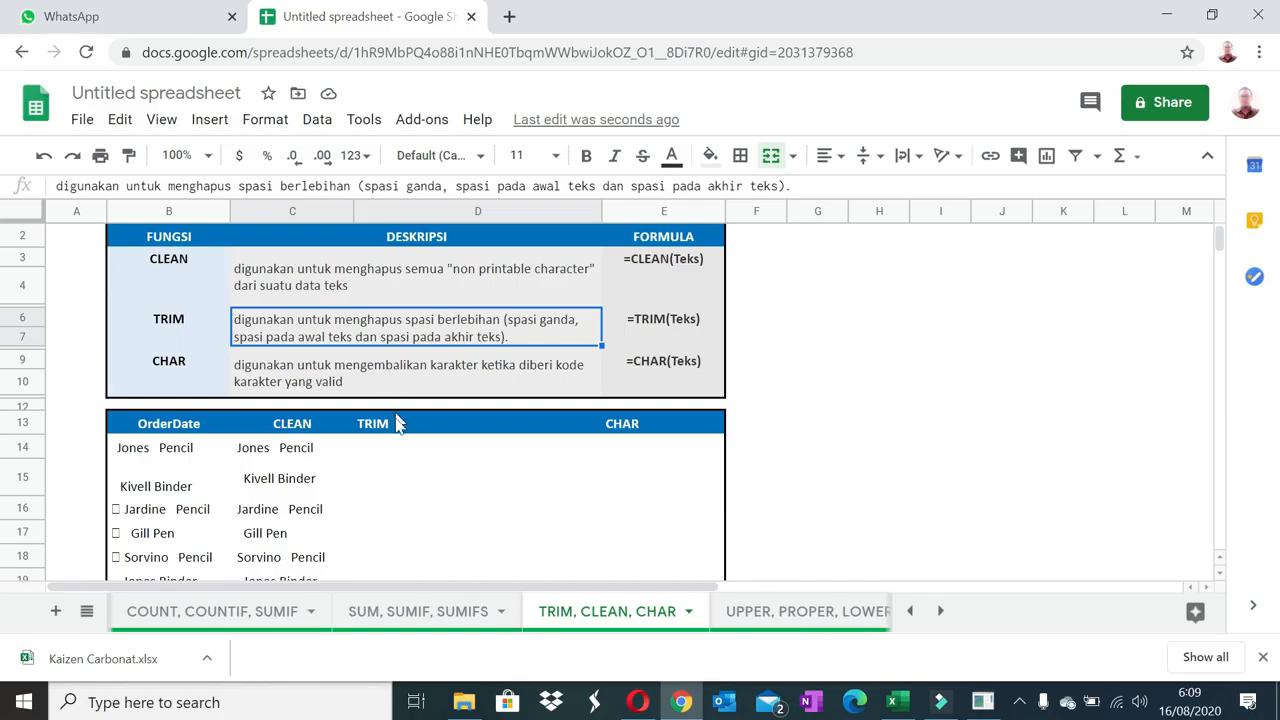
Enter a TRIM formula in D14 that strips the extra spaces from the cleaned text in C14.
click(398, 456)
text(=trim()
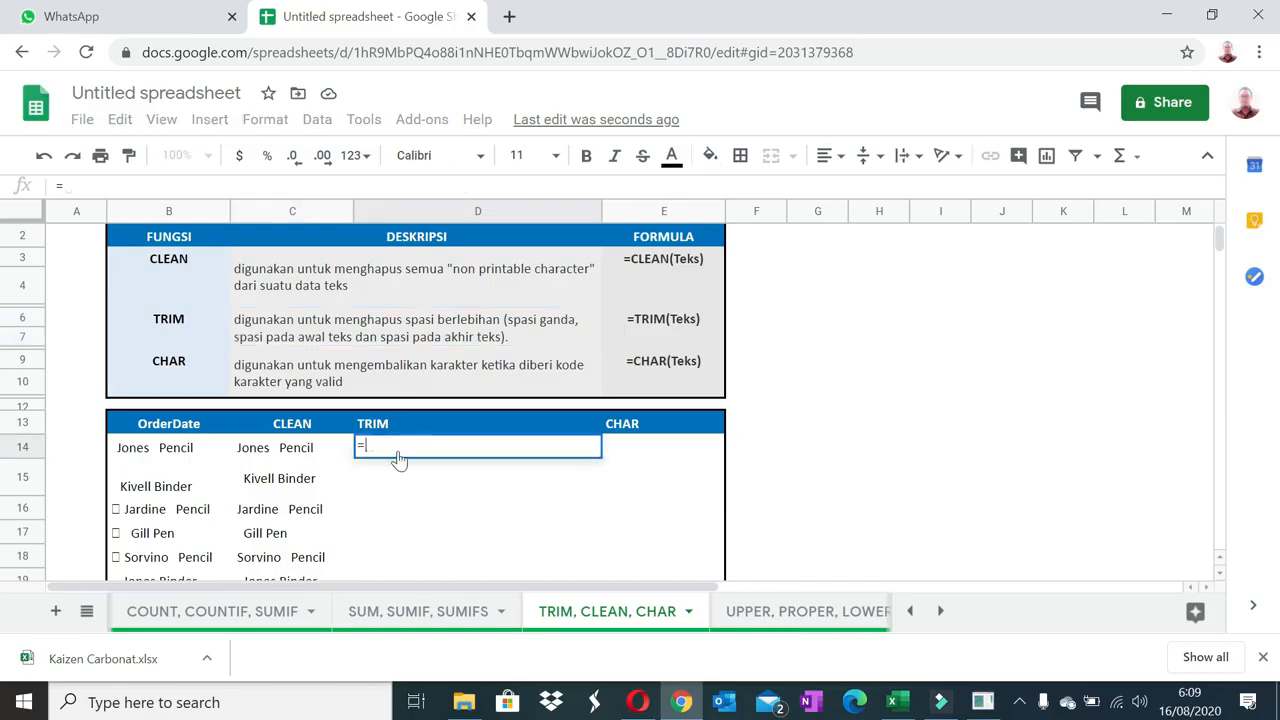
click(298, 457)
key(Return)
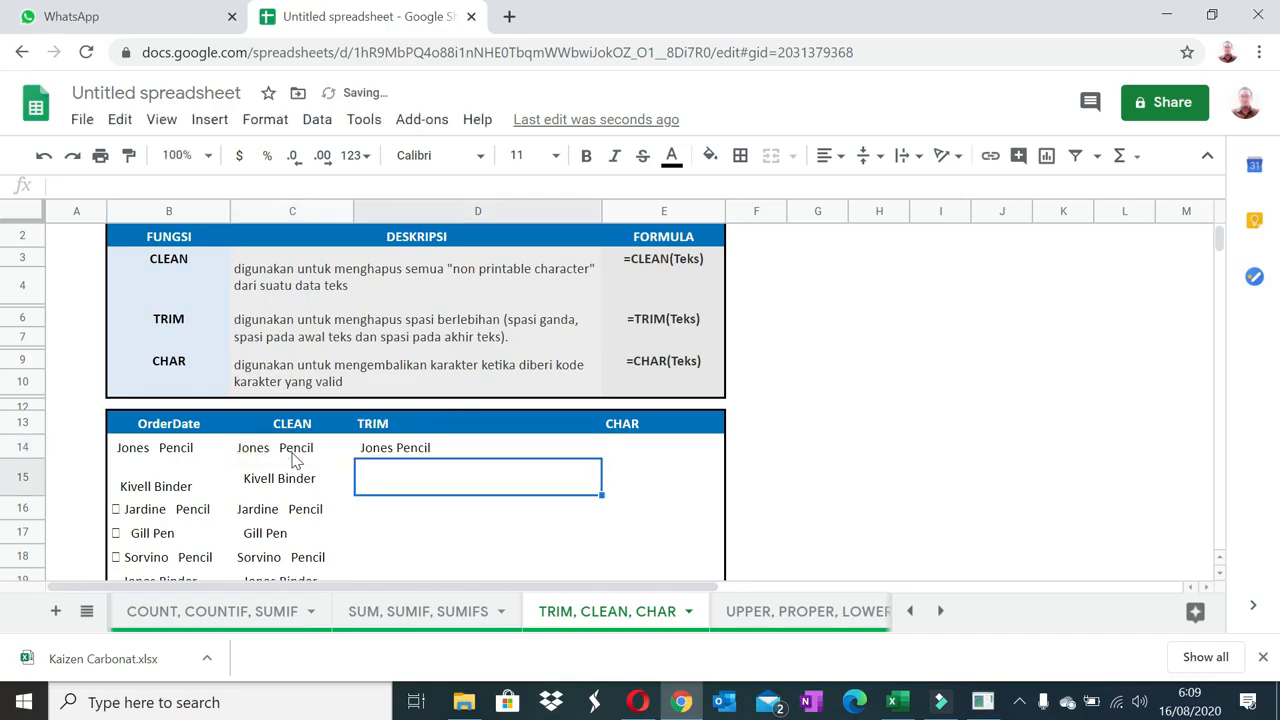
Copy the TRIM formula from D14 and paste the formula only into D14:D20.
key(Up)
scroll(383, 500, down, 1)
shift+click(416, 520)
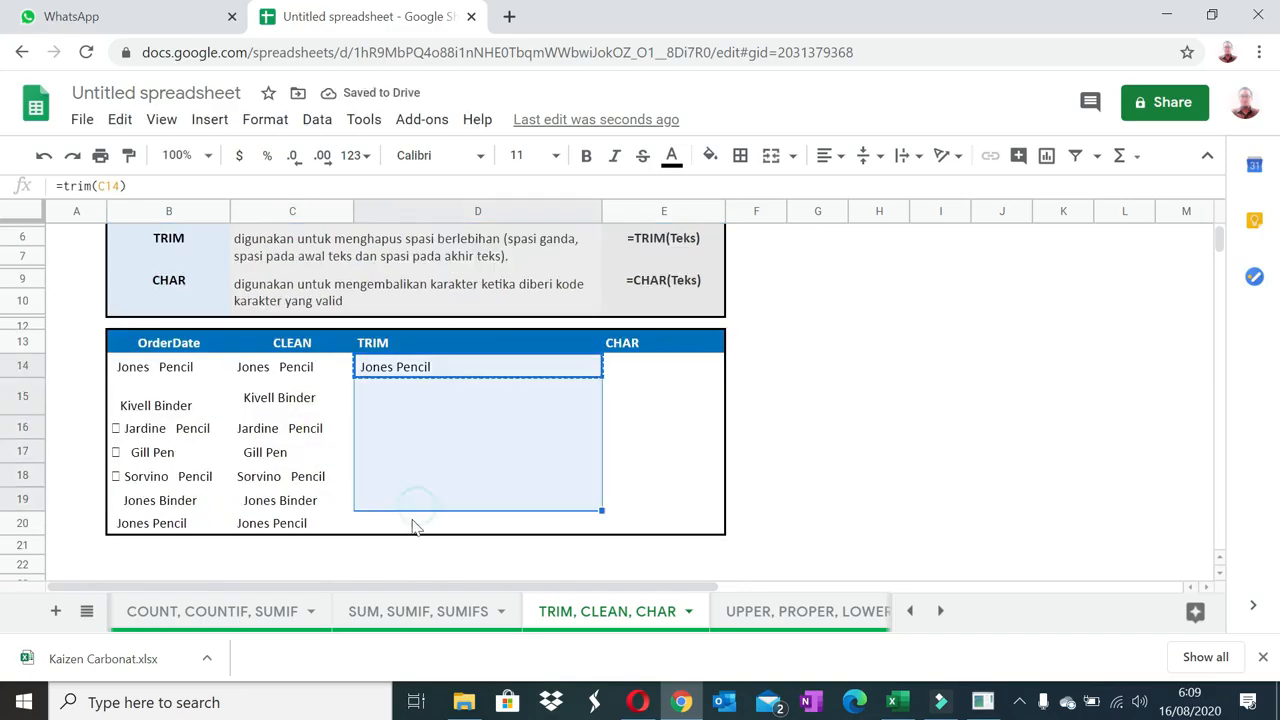
right_click(416, 522)
mouse_move(586, 251)
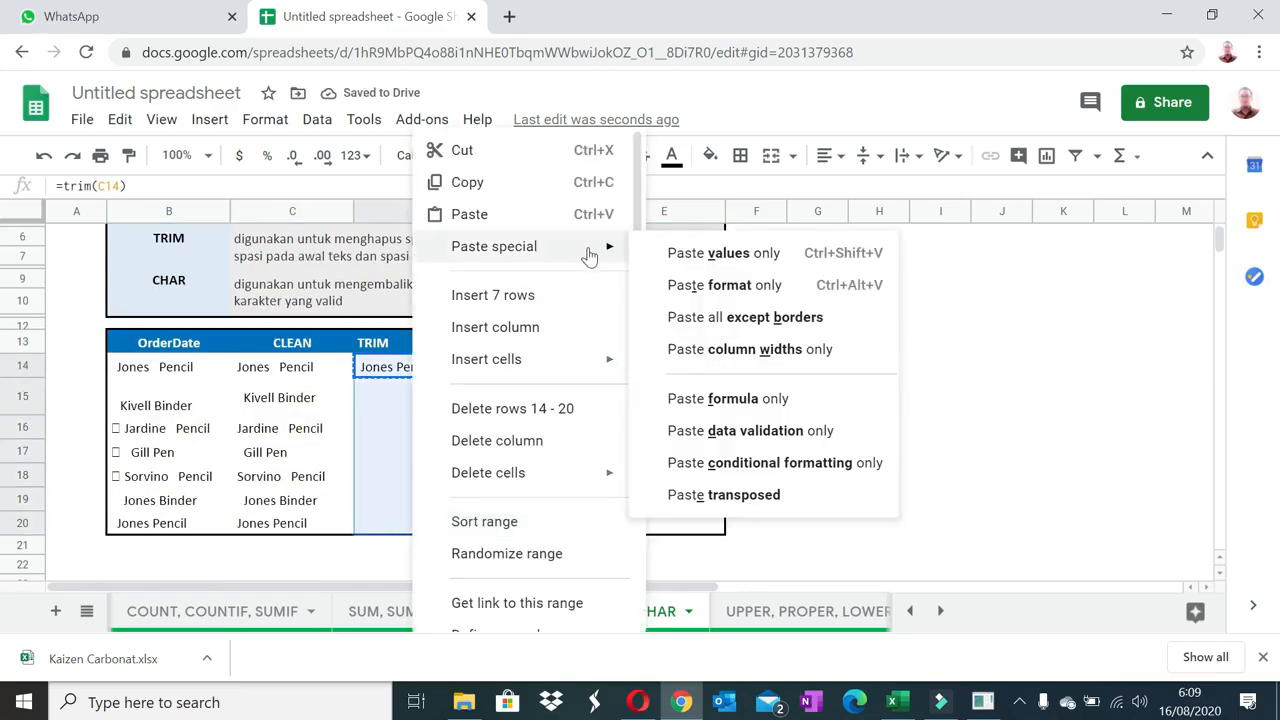
click(741, 399)
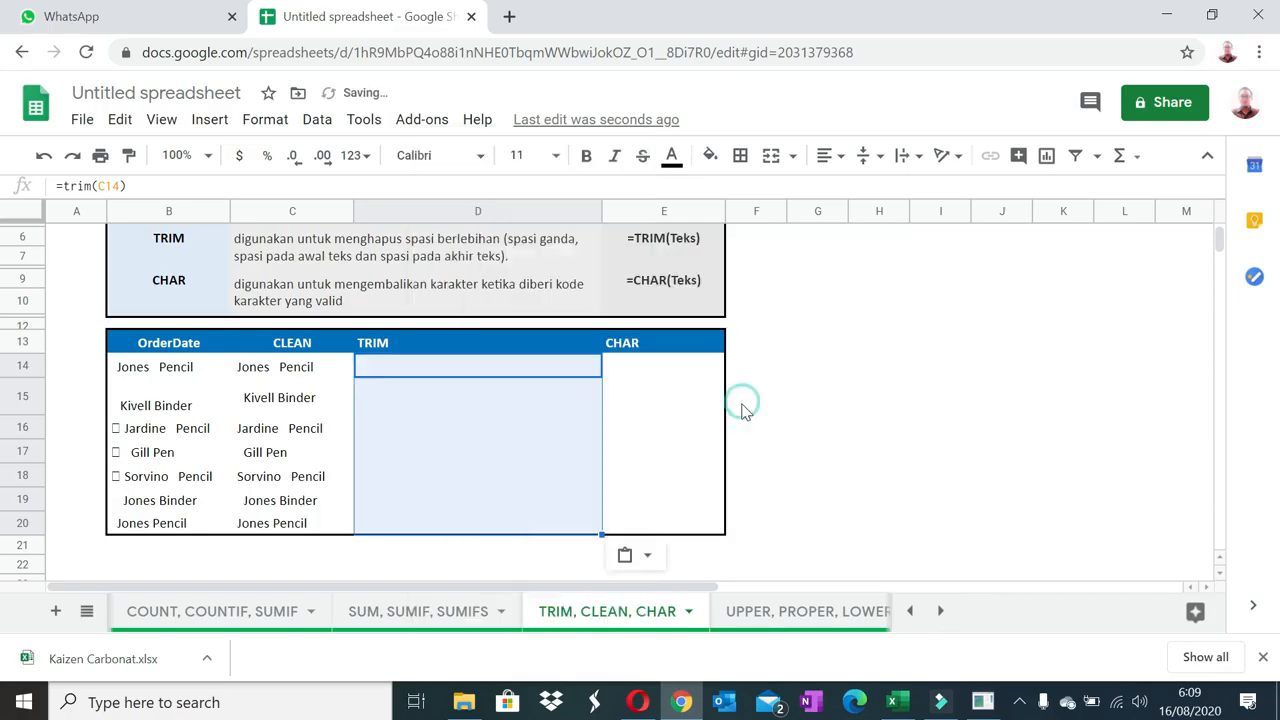
Enter a CHAR formula with character code 12 in E14, under the CHAR heading.
click(659, 370)
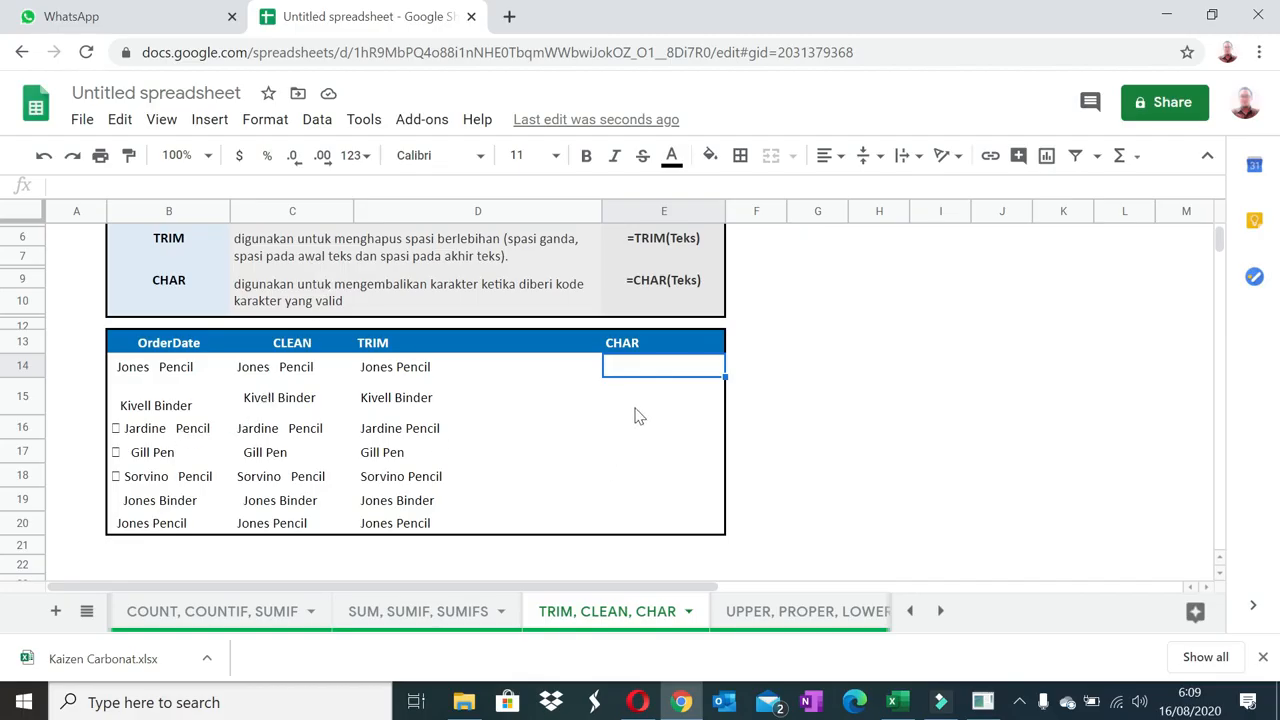
text(=cha)
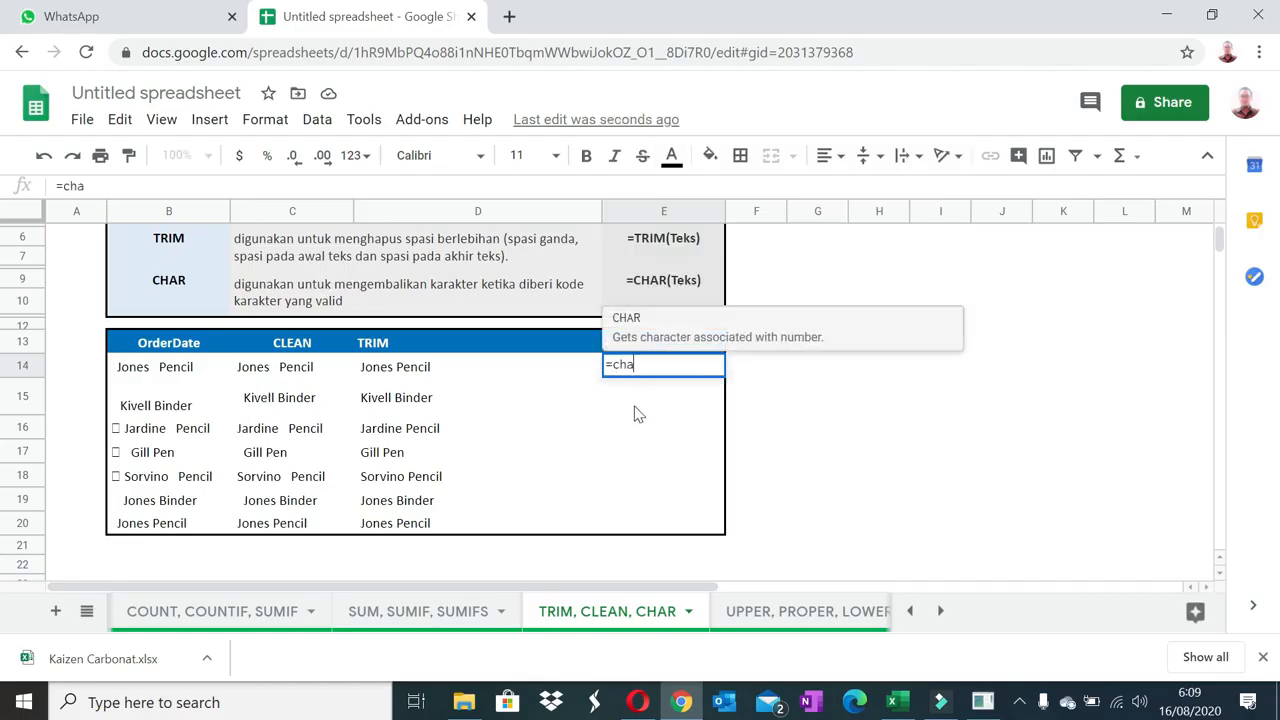
text(r()
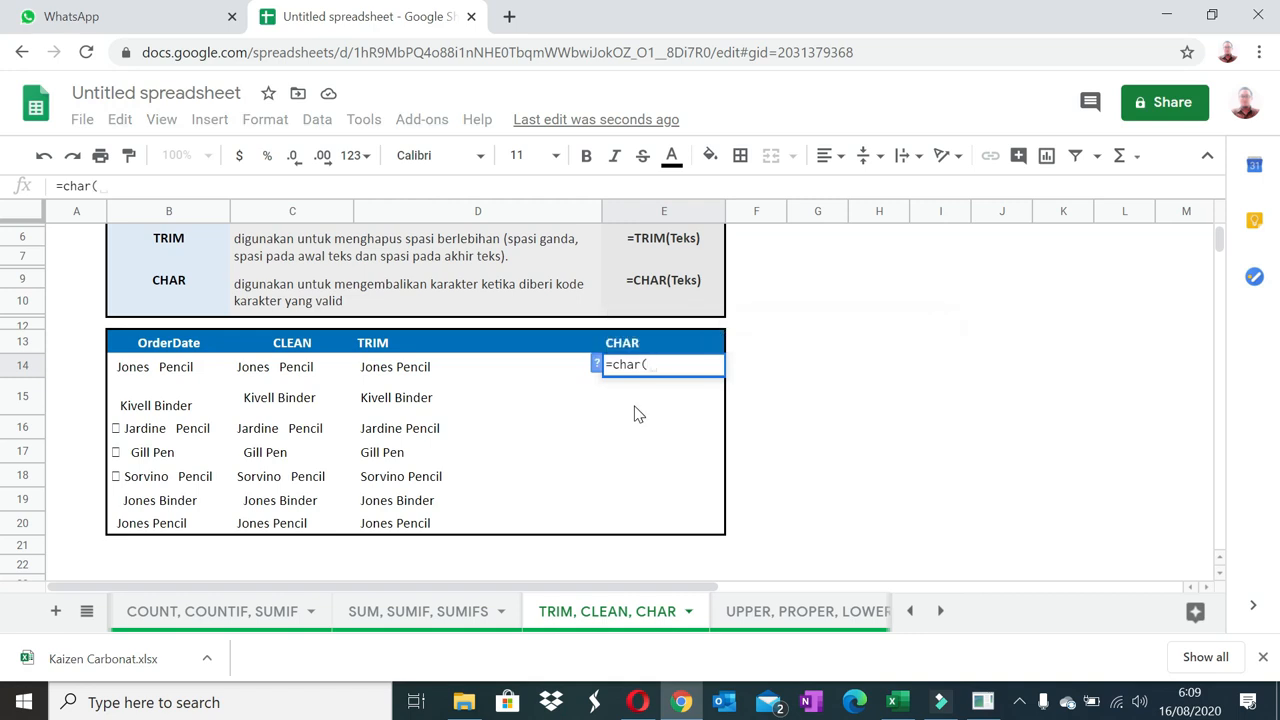
text(12))
key(Return)
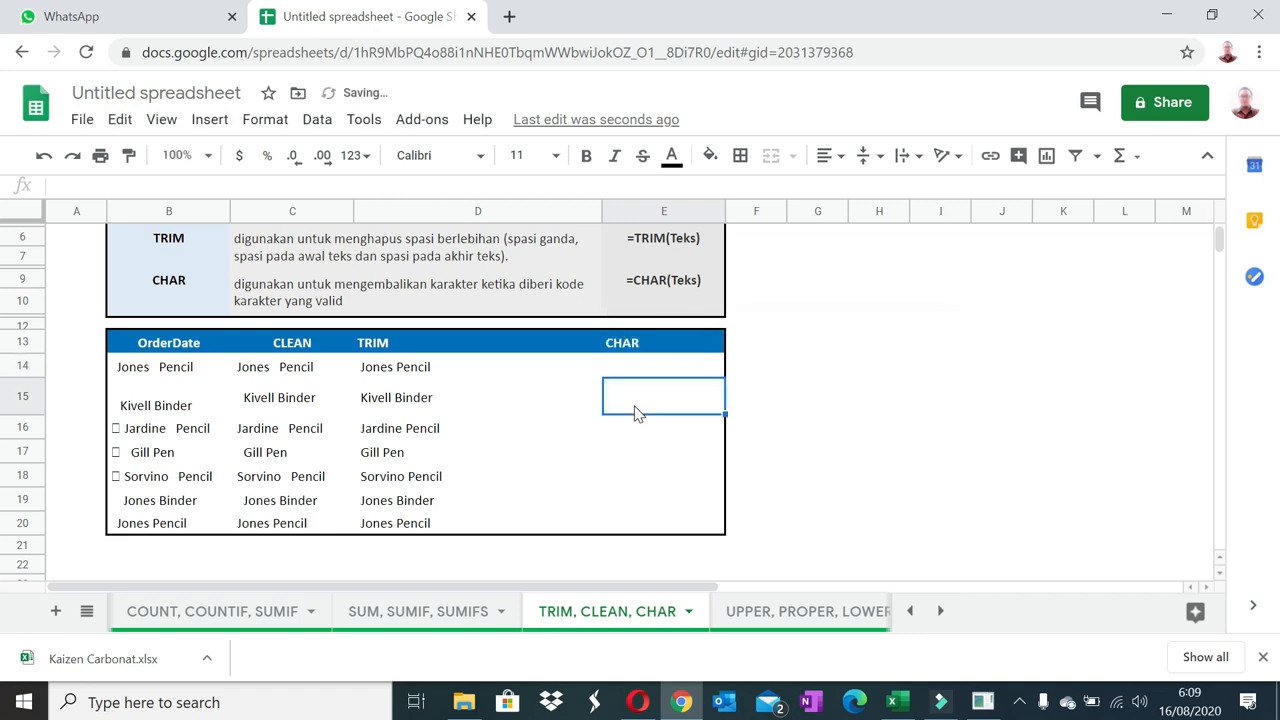
Enter a CHAR formula with character code 88 in E15.
text(=char()
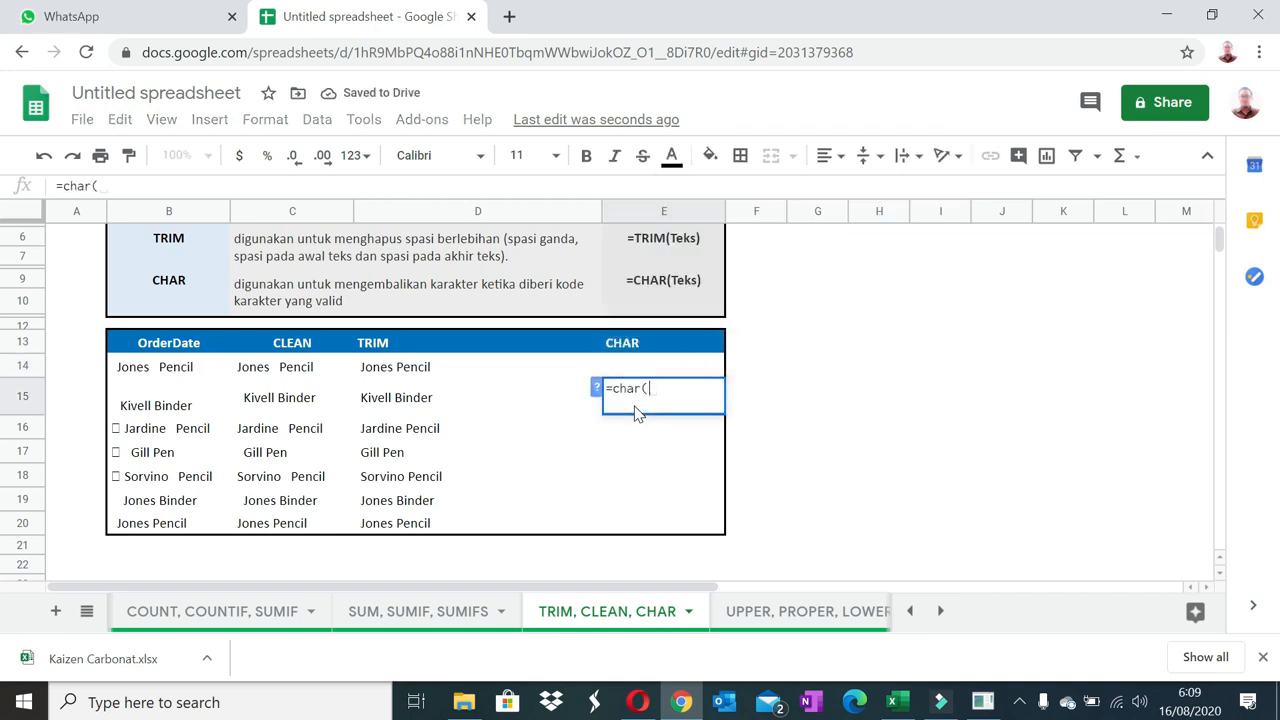
text(88)
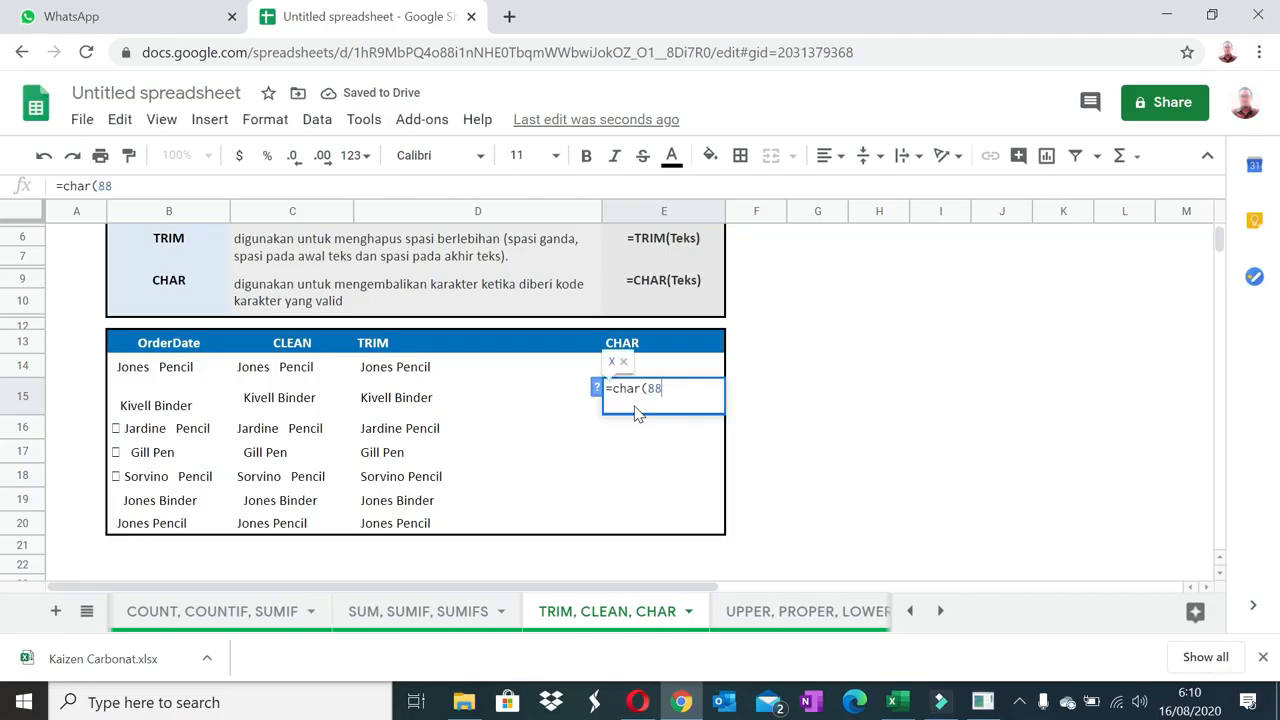
text())
key(Return)
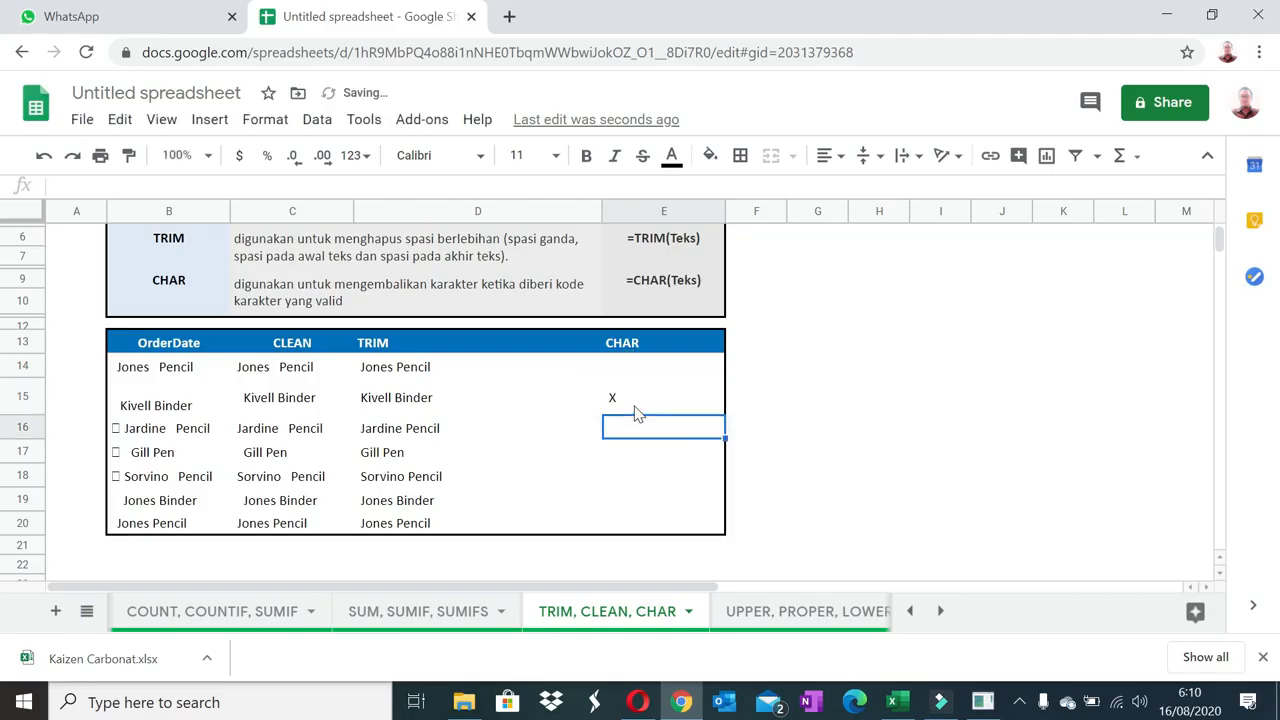
Enter a CHAR formula with character code 21 in E16.
text(=Char)
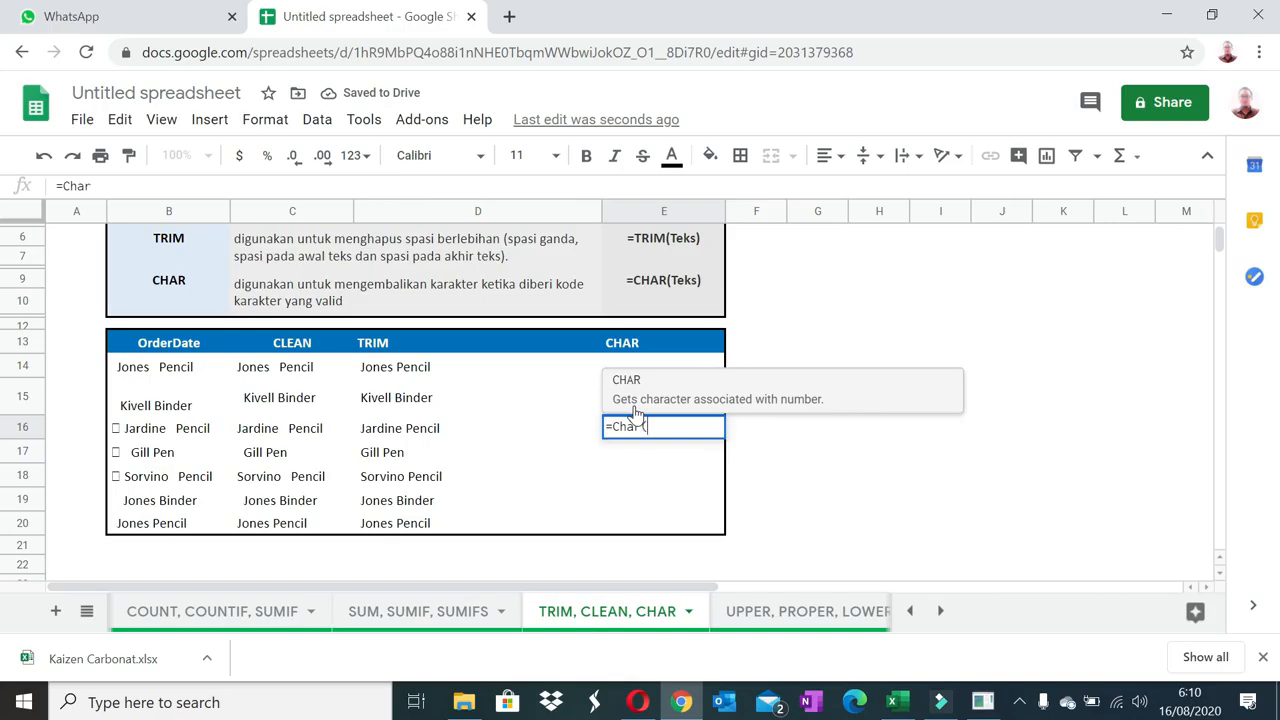
text(()
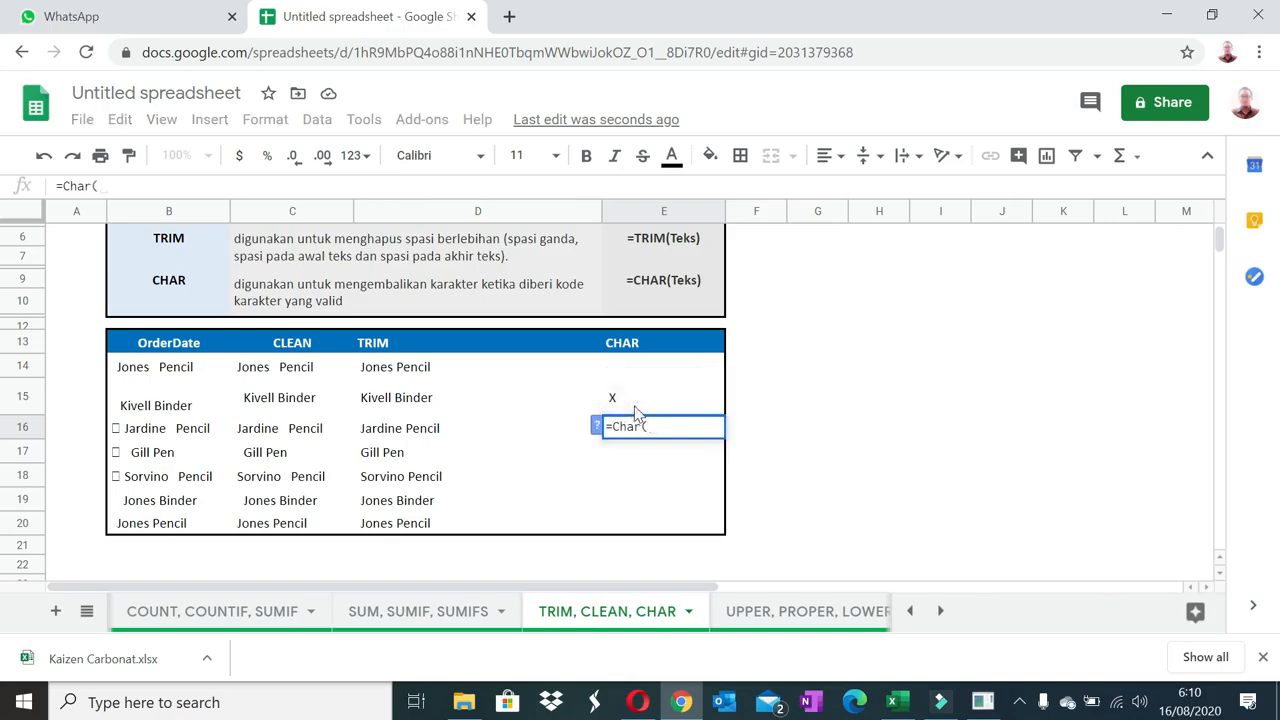
text(21))
key(Return)
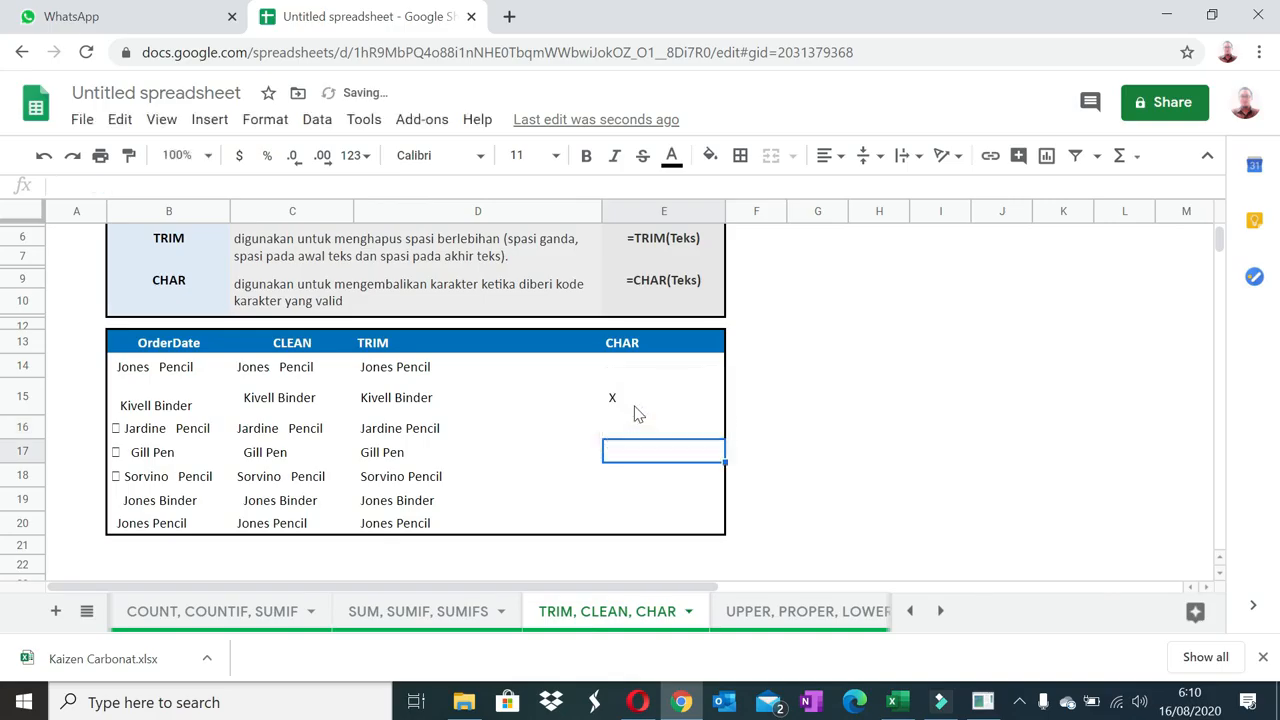
Enter a CHAR formula with character code 93 in E17.
text(+char()
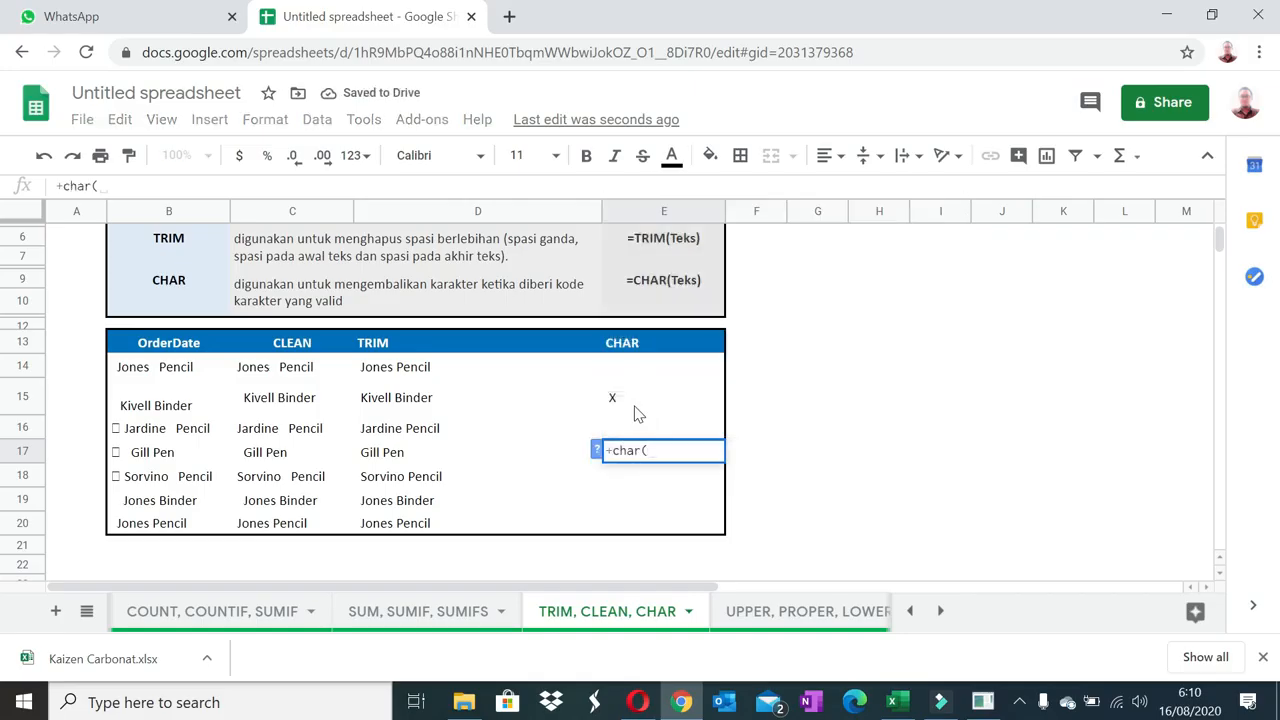
text(93))
key(Return)
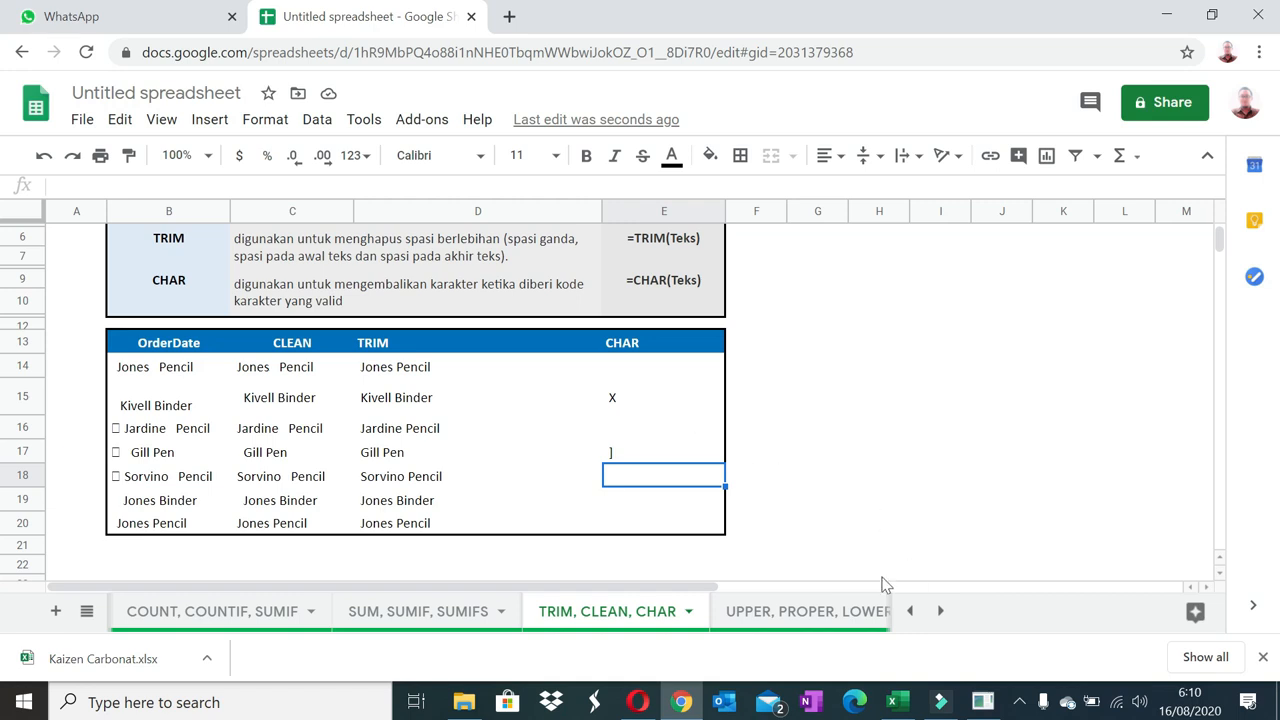
On the UPPER, PROPER, LOWER sheet, enter a LOWER formula referencing B14 in C14.
click(830, 615)
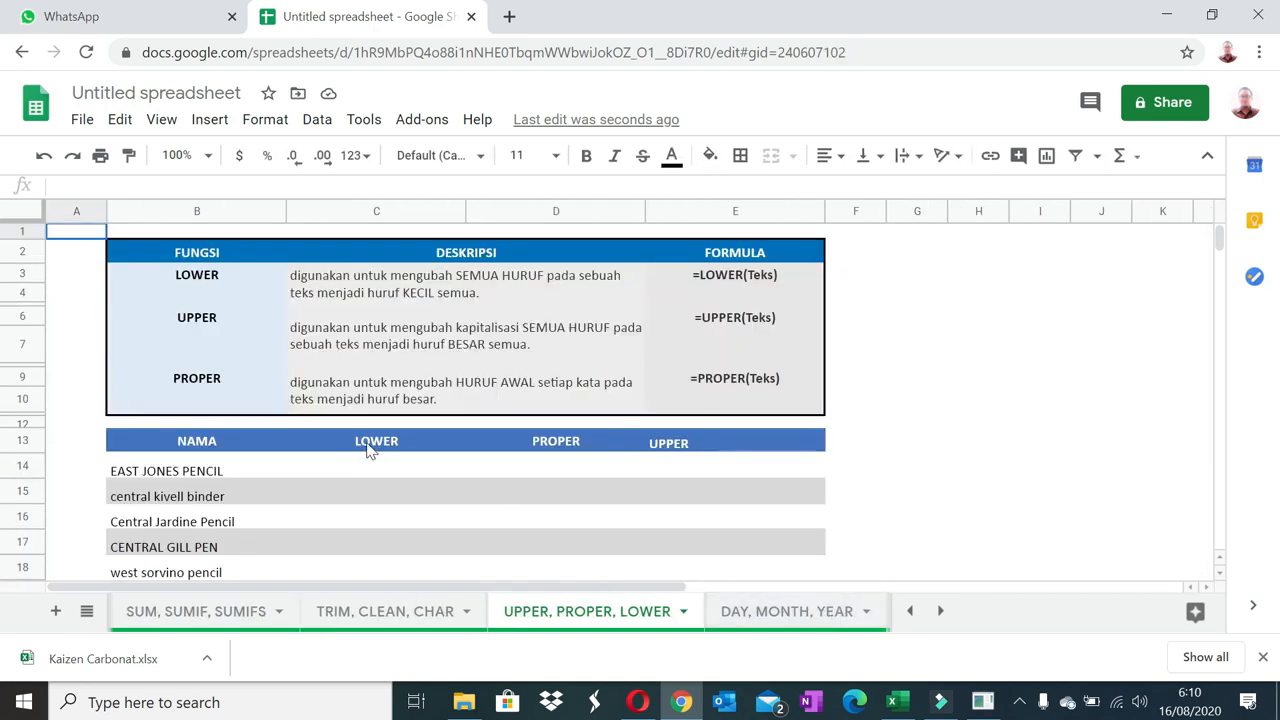
scroll(397, 474, down, 1)
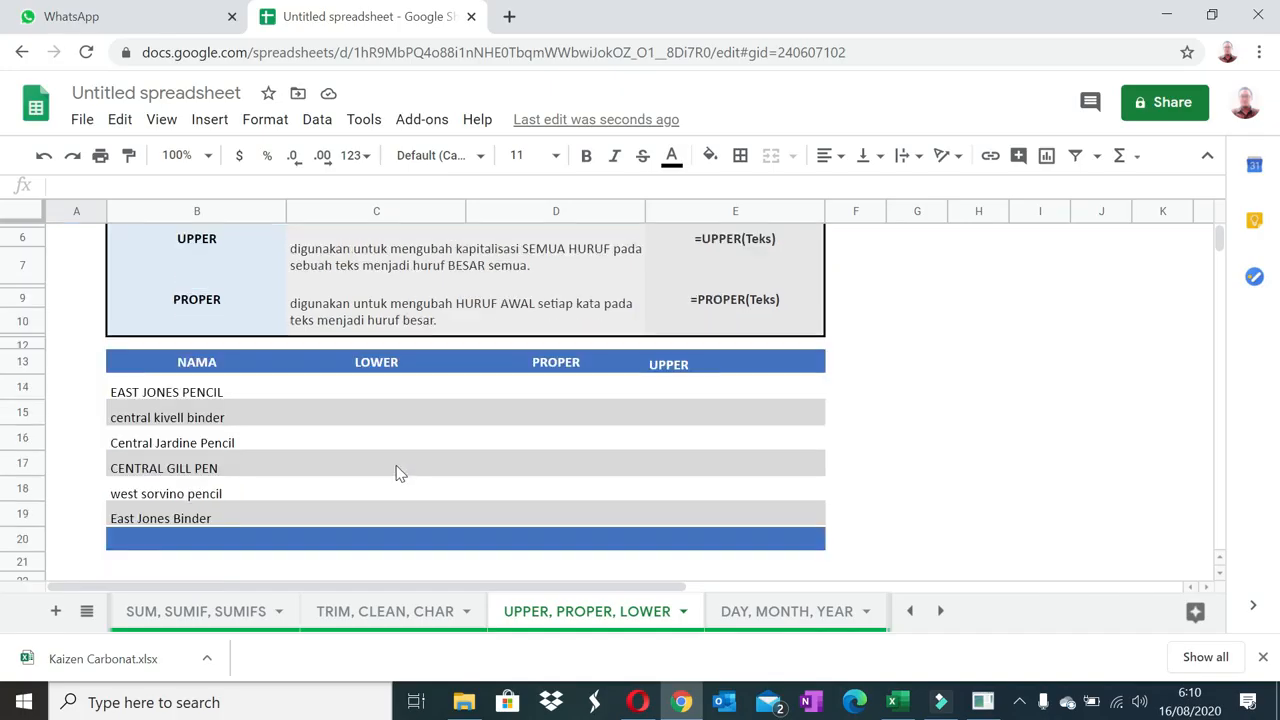
click(360, 393)
text(=lower()
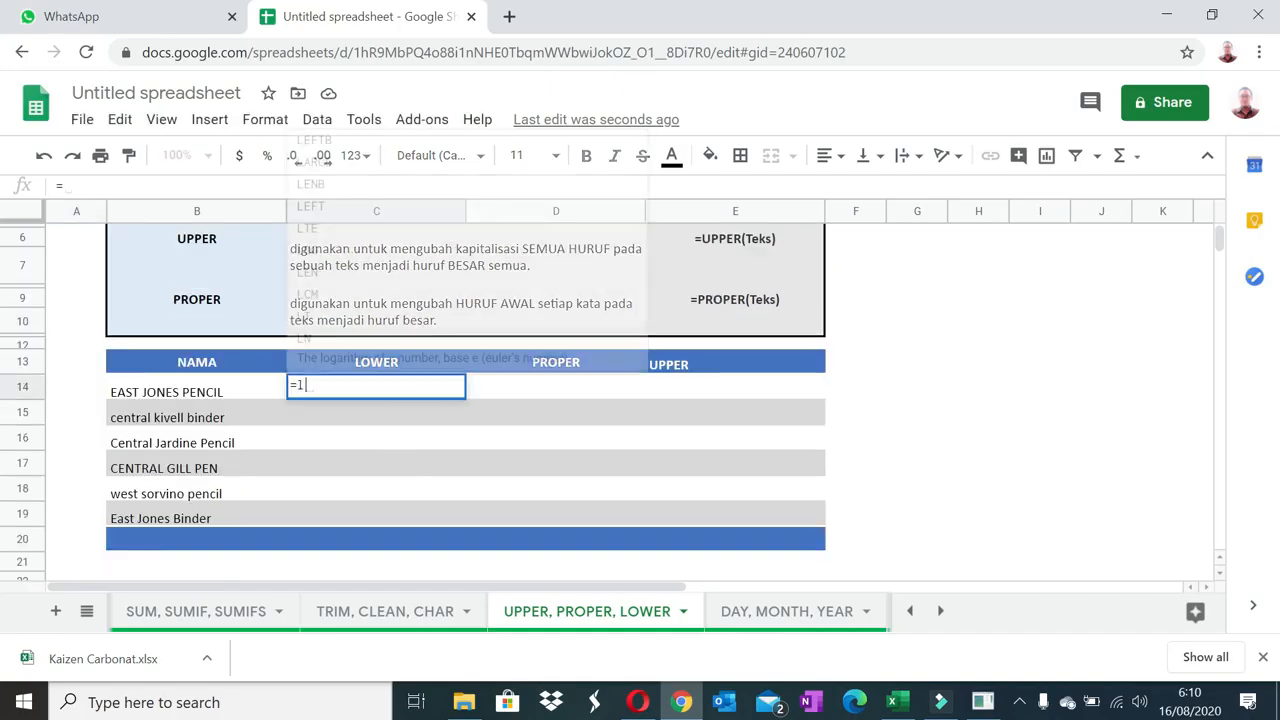
click(189, 393)
key(Return)
Copy the LOWER formula from C14 and paste the formula only into C14:C19.
key(Up)
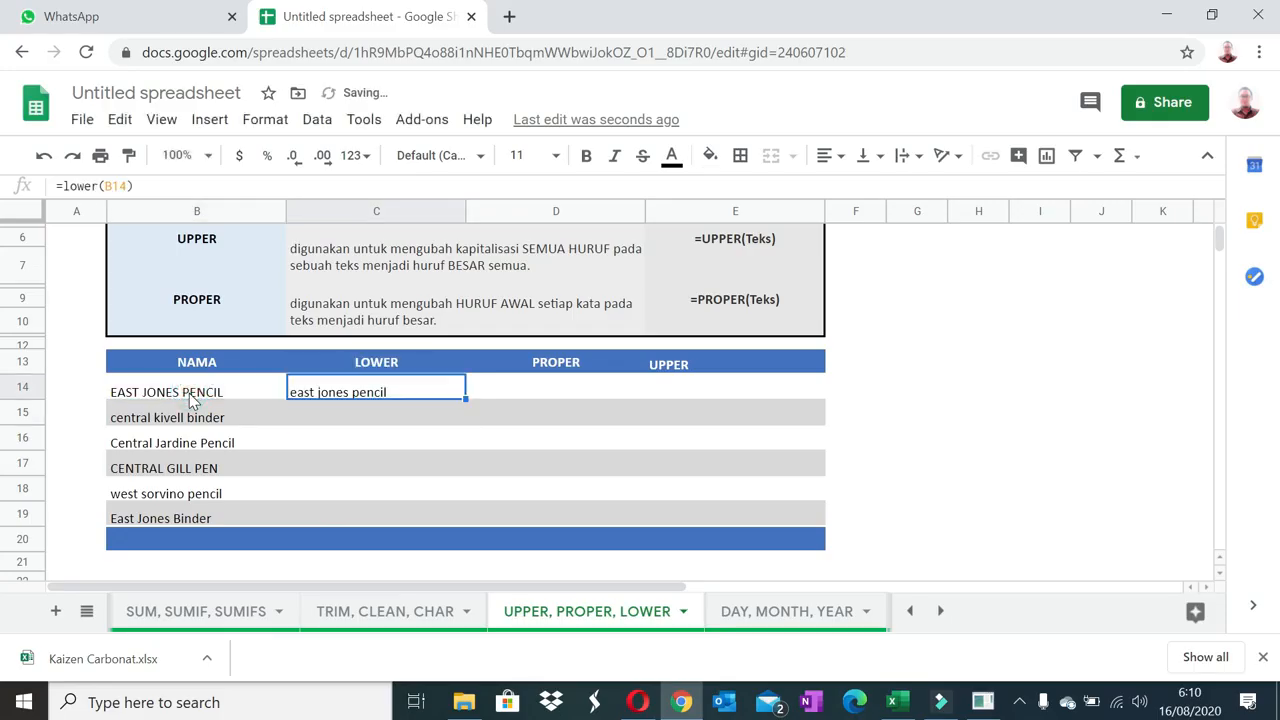
key(ctrl+c)
shift+click(321, 522)
right_click(321, 522)
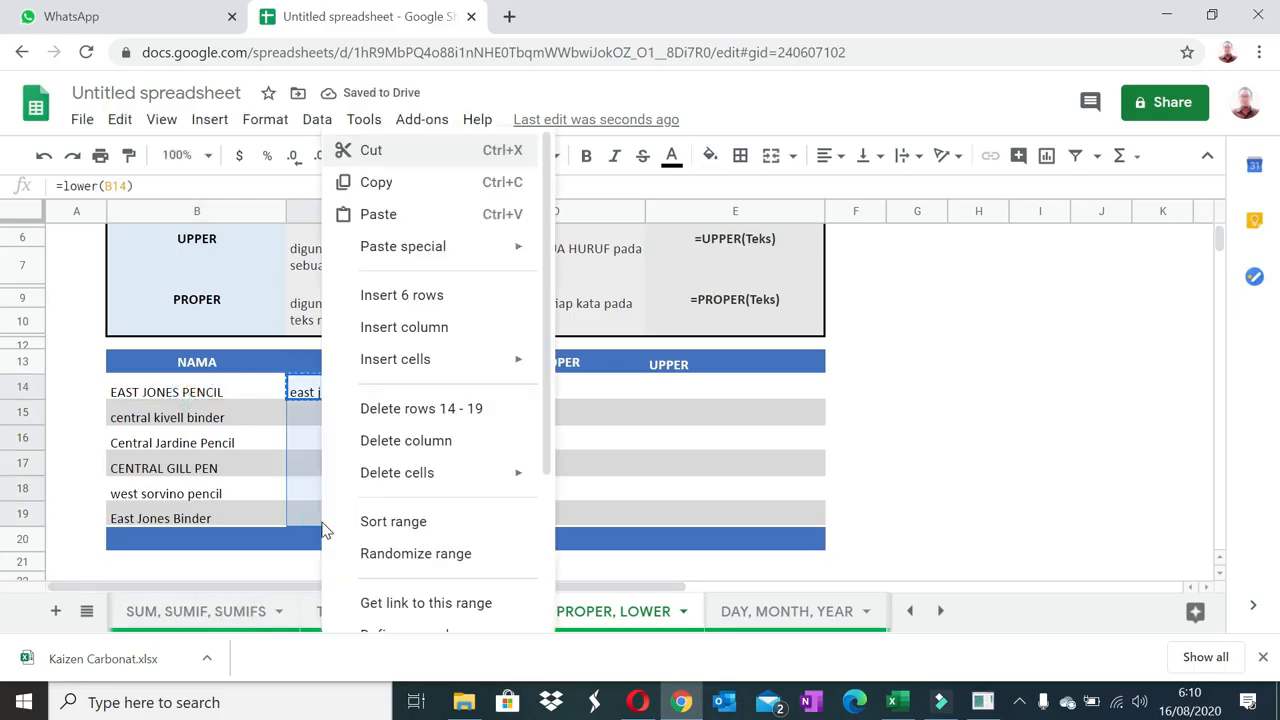
mouse_move(497, 257)
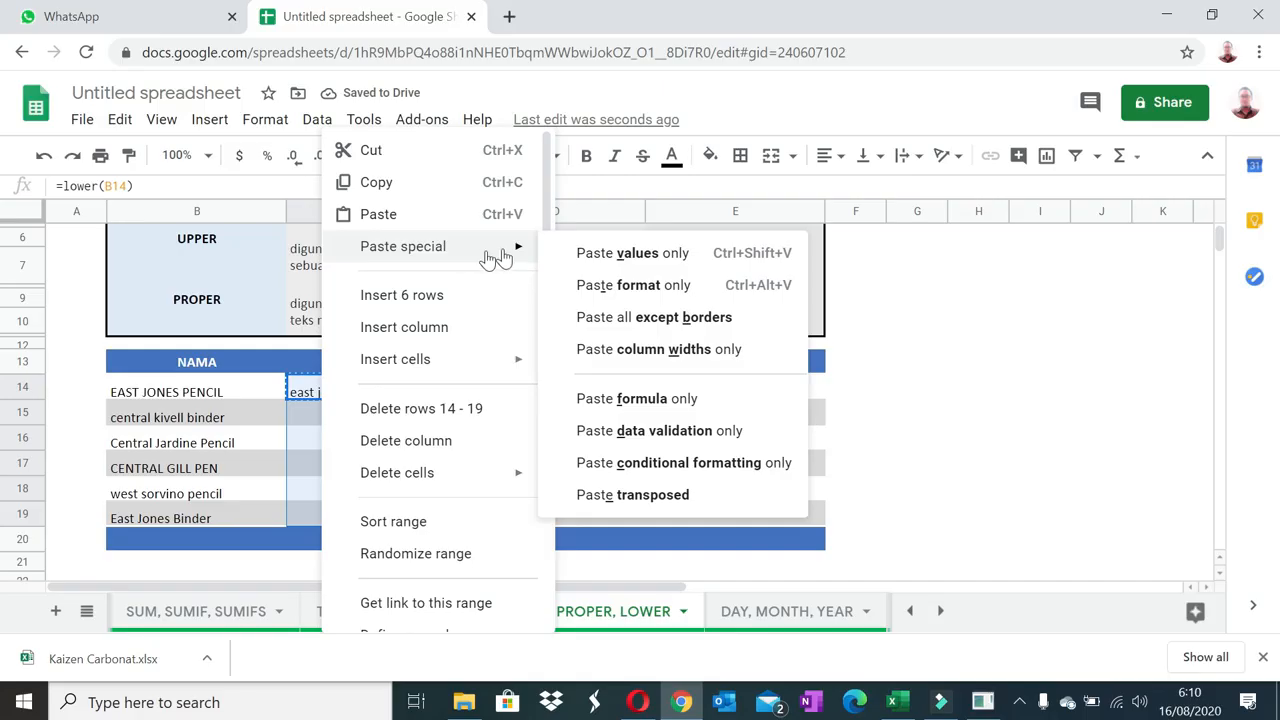
click(640, 398)
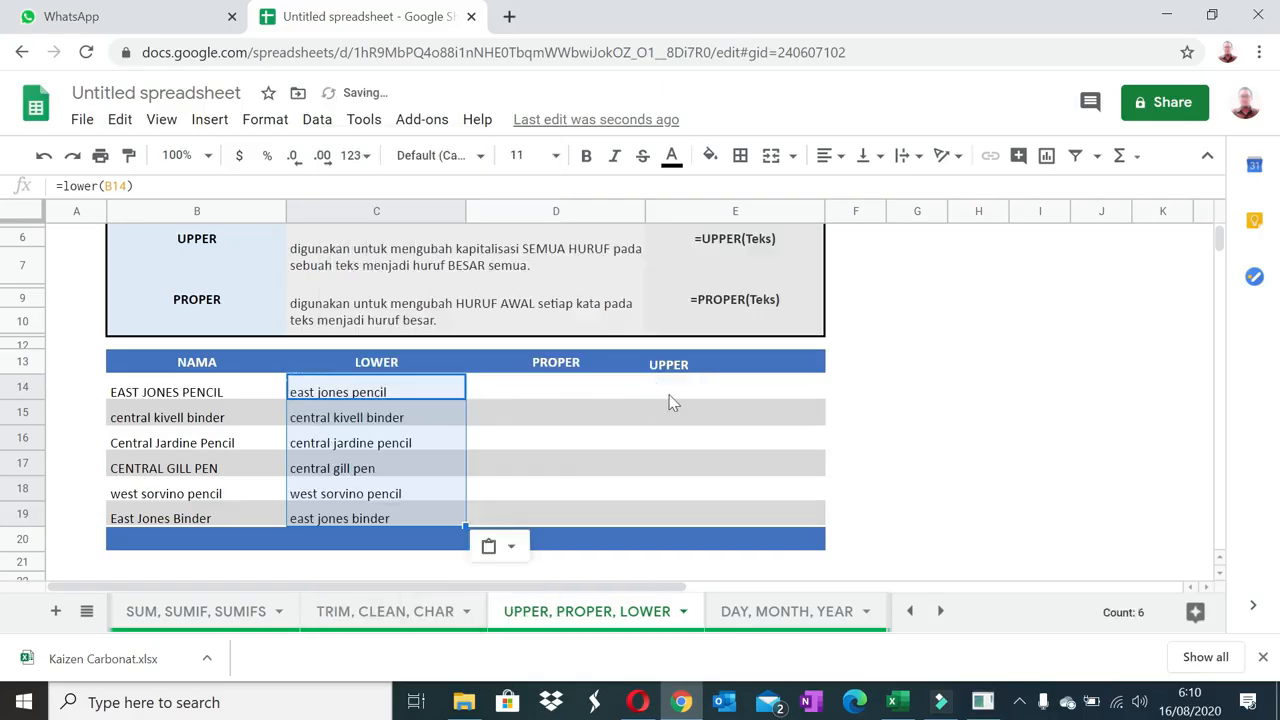
Enter an UPPER formula referencing B14 in E14, under the UPPER heading.
click(680, 390)
text(=u)
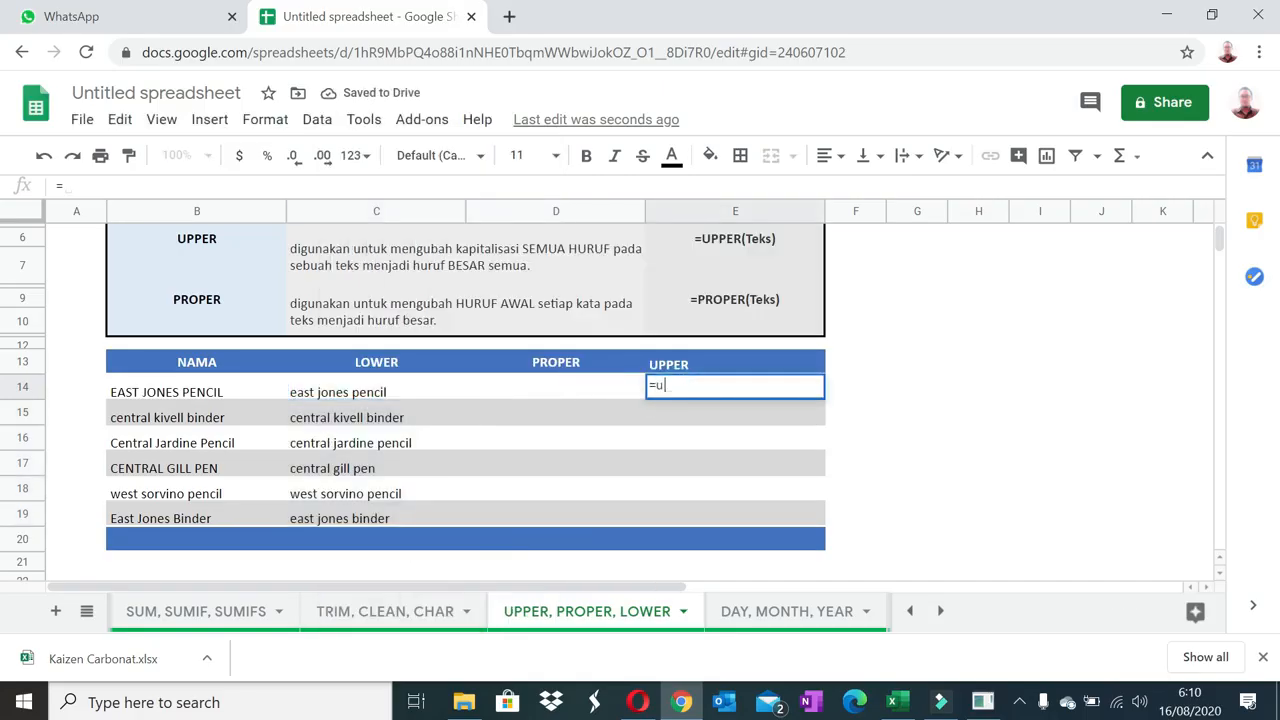
text(opper)
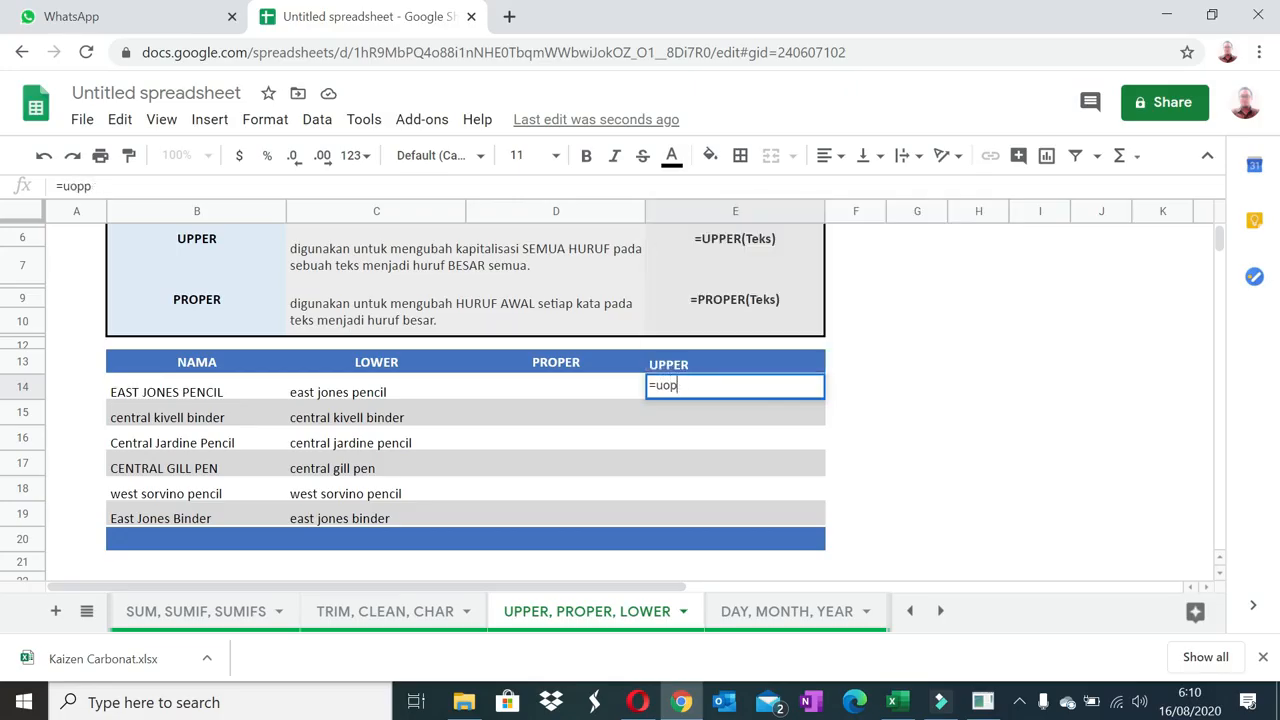
key(BackSpace)
key(BackSpace)
text(pper)
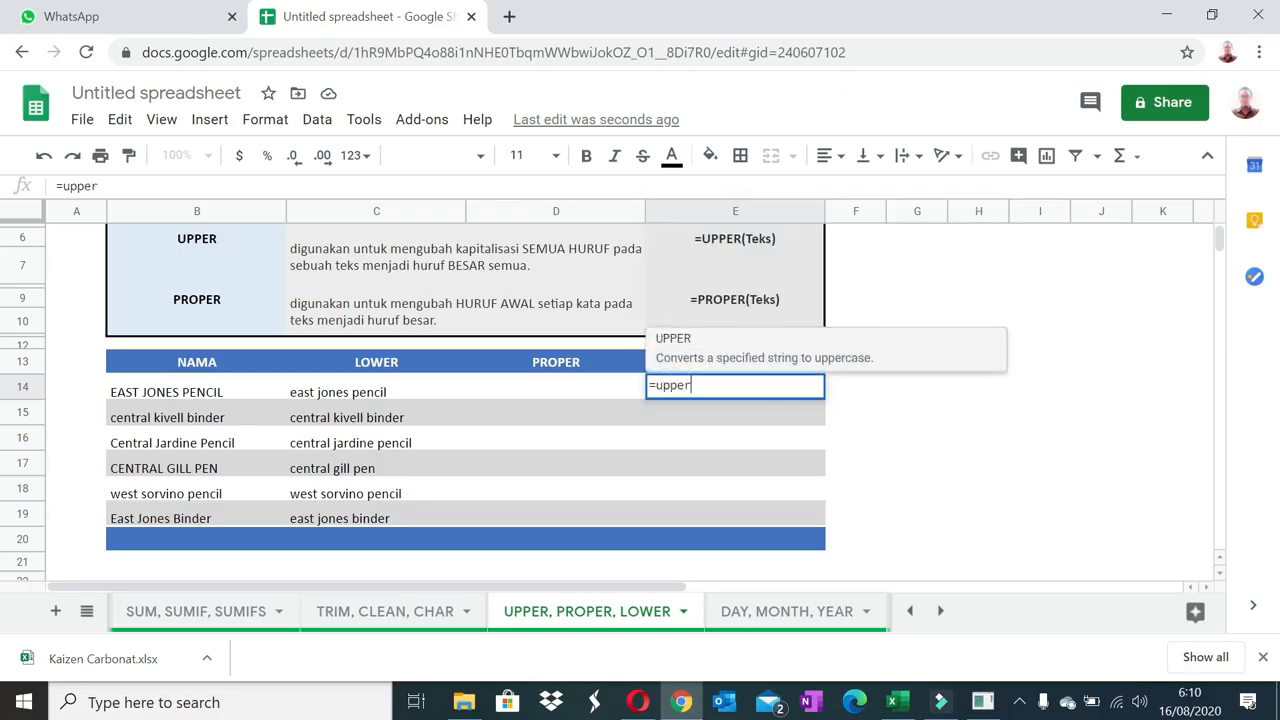
text(()
click(229, 386)
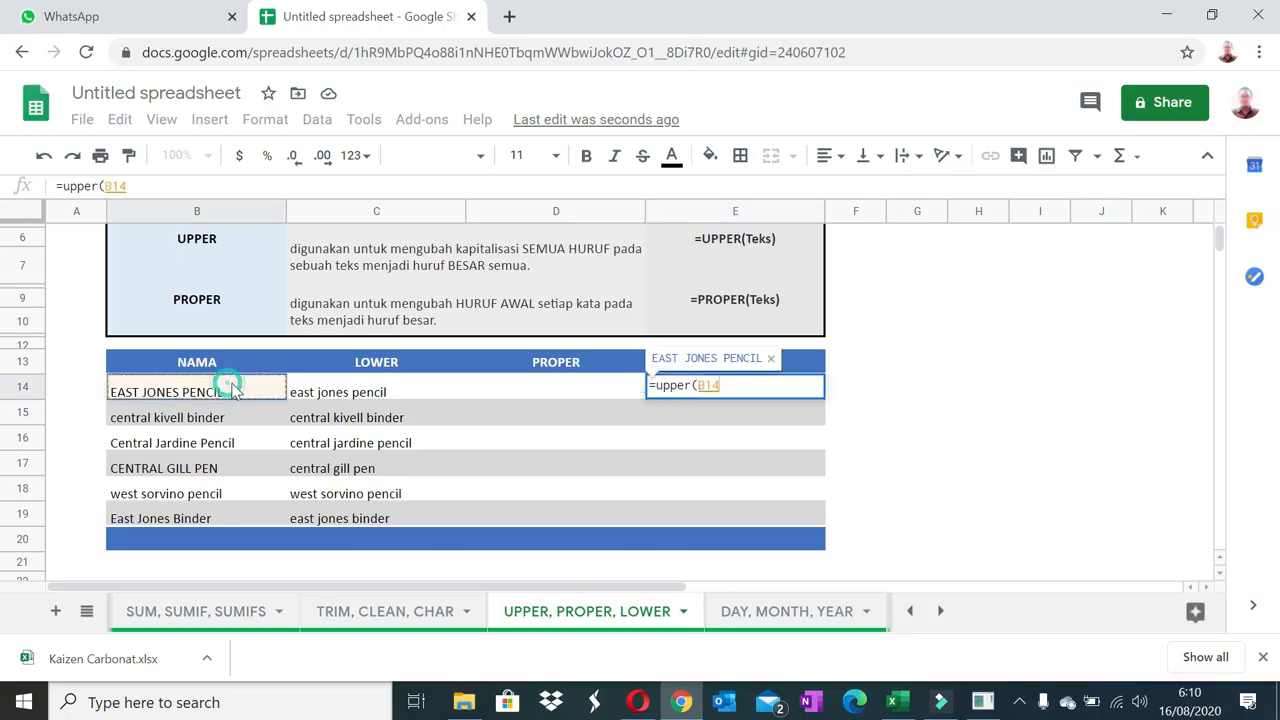
key(Return)
Copy the UPPER formula from E14 and paste the formula only into E14:E19.
click(707, 390)
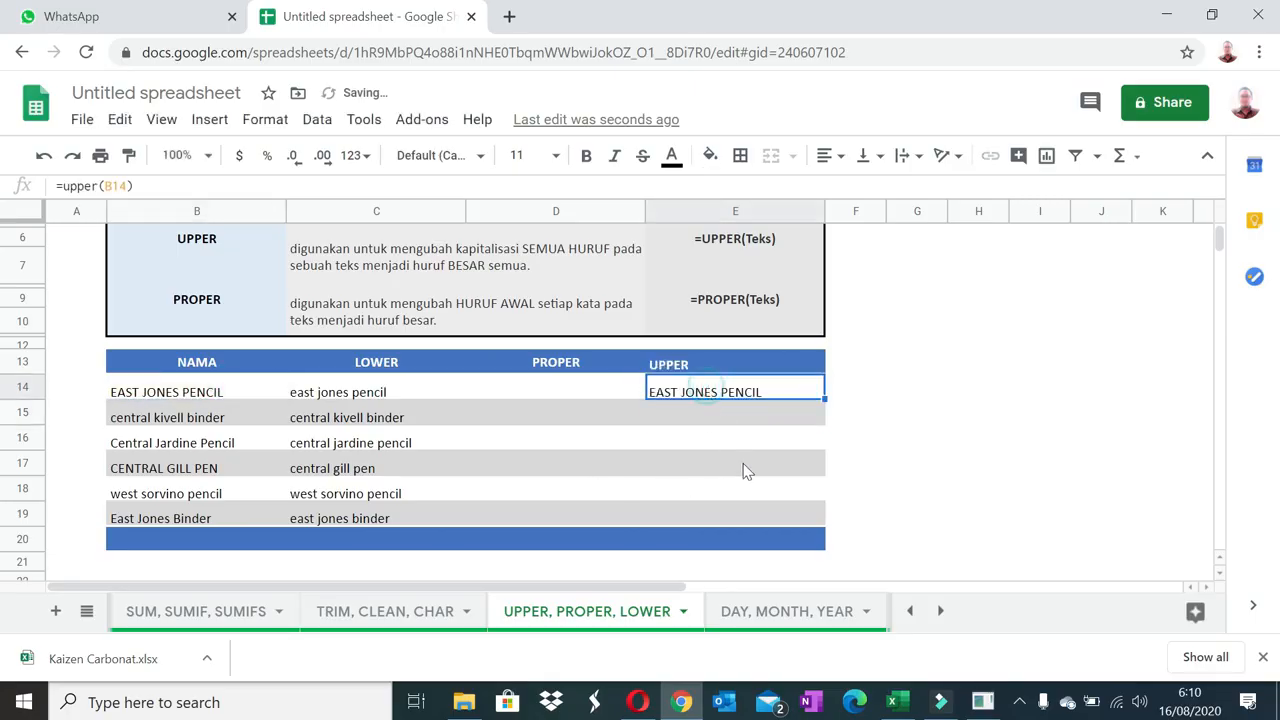
key(ctrl+c)
shift+click(723, 517)
right_click(723, 517)
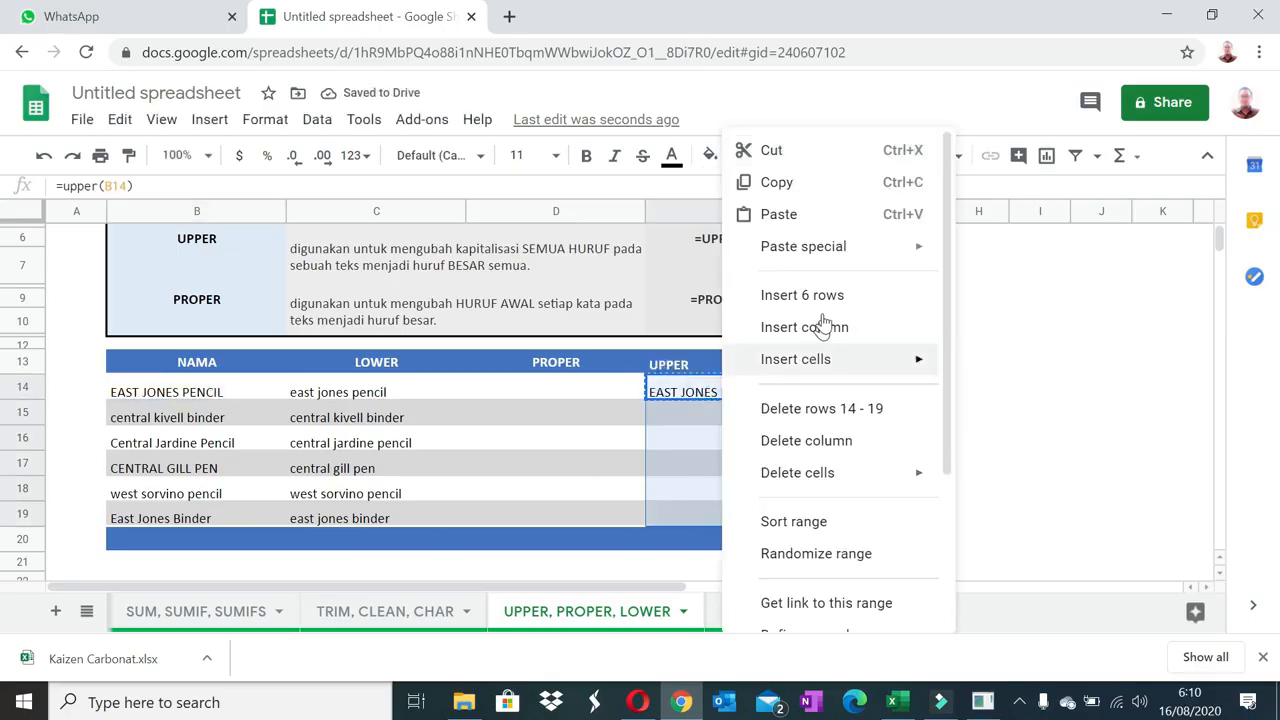
mouse_move(886, 248)
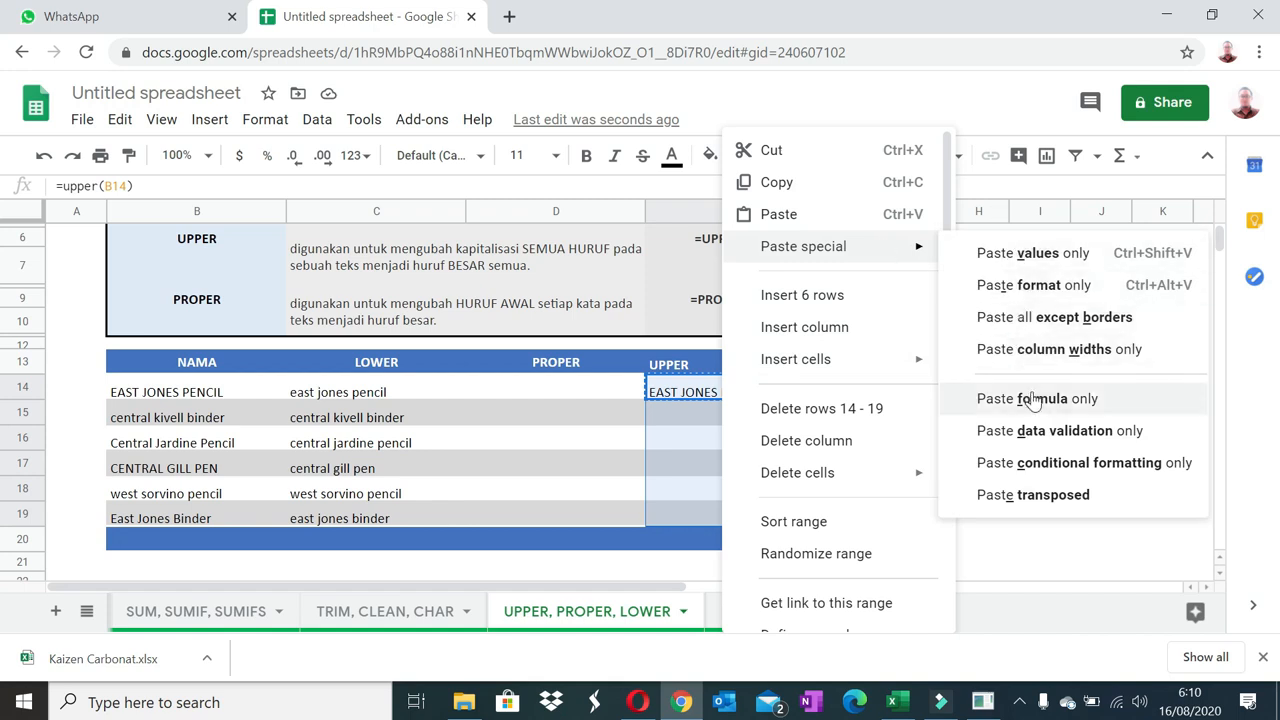
click(1033, 400)
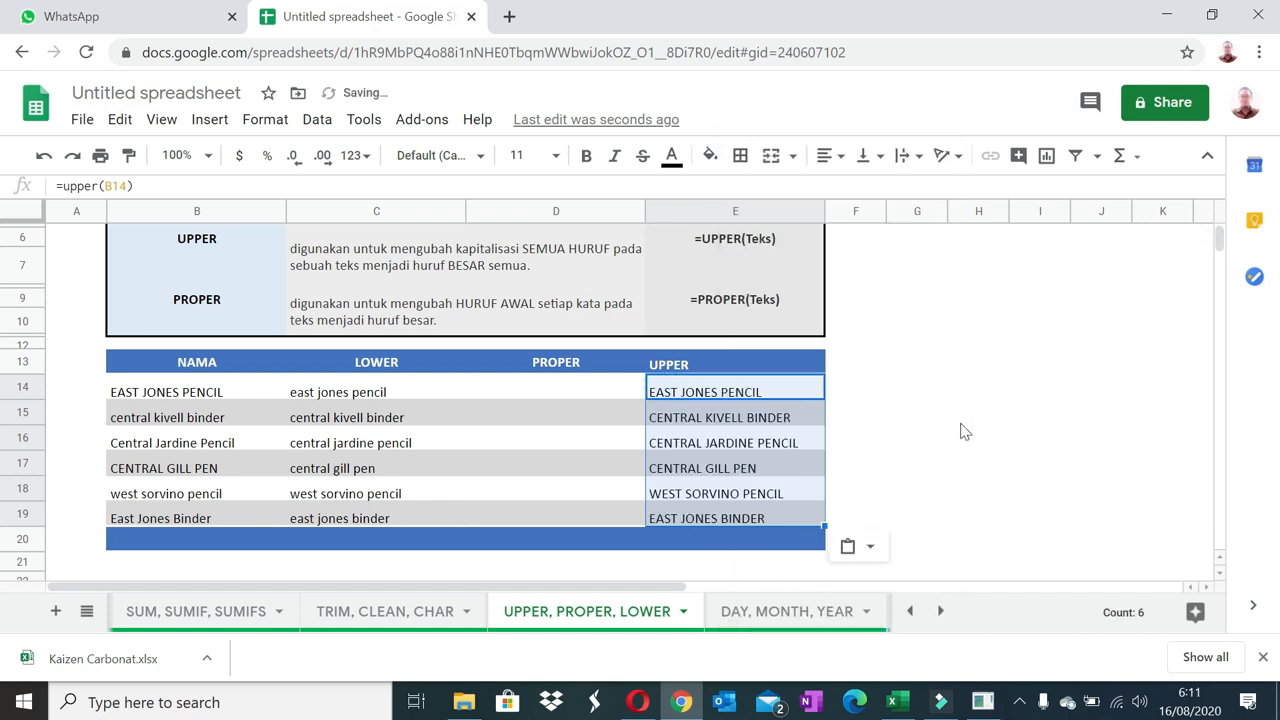
Enter a PROPER formula referencing B14 in D14, under the PROPER heading.
click(503, 385)
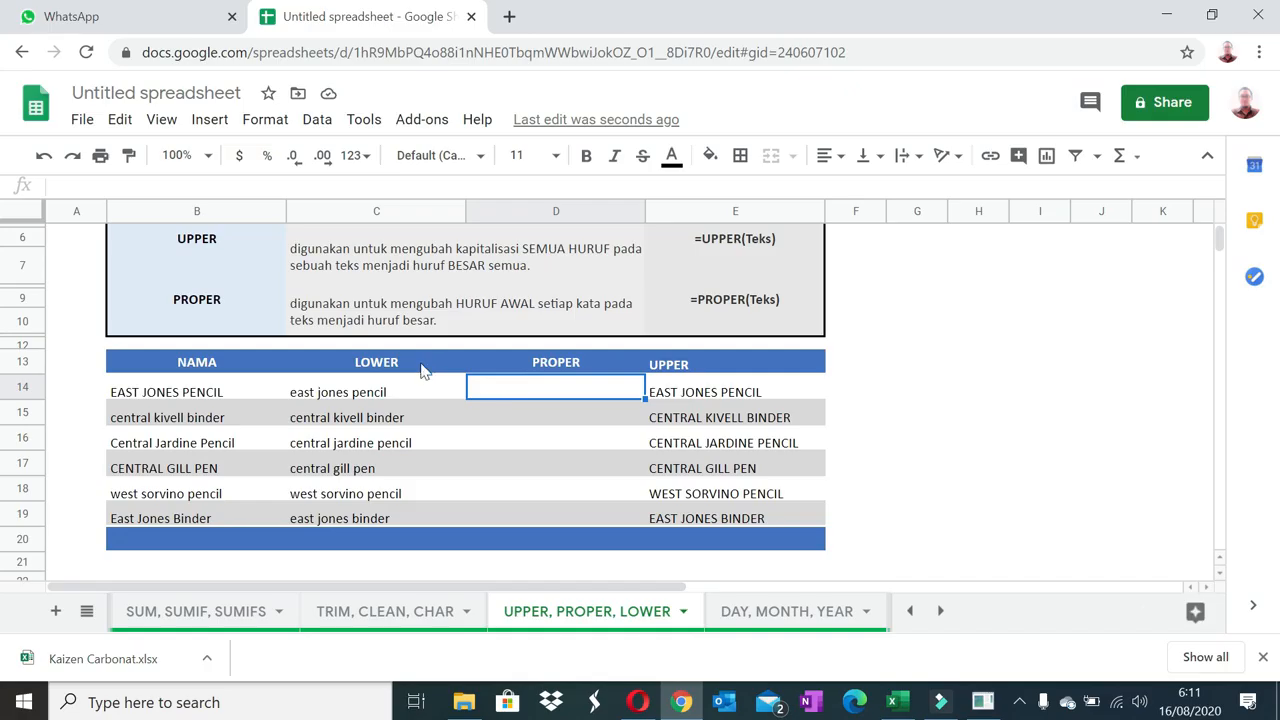
text(=)
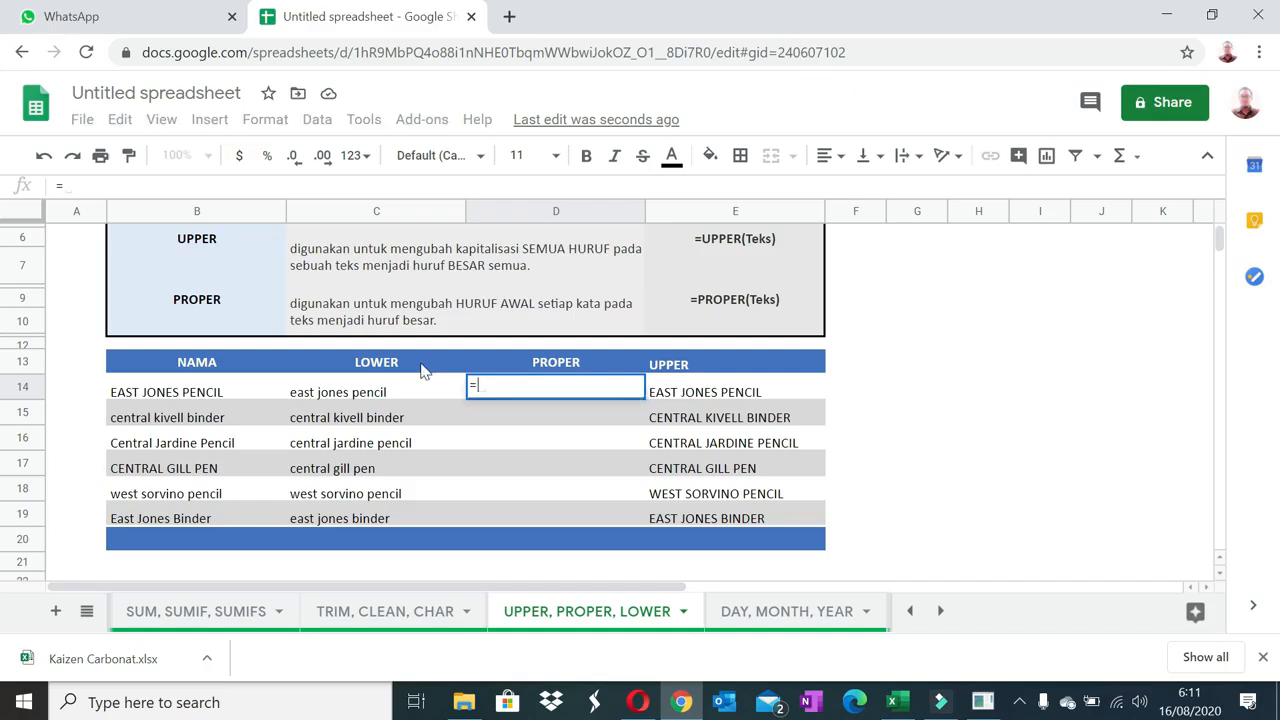
text(proper)
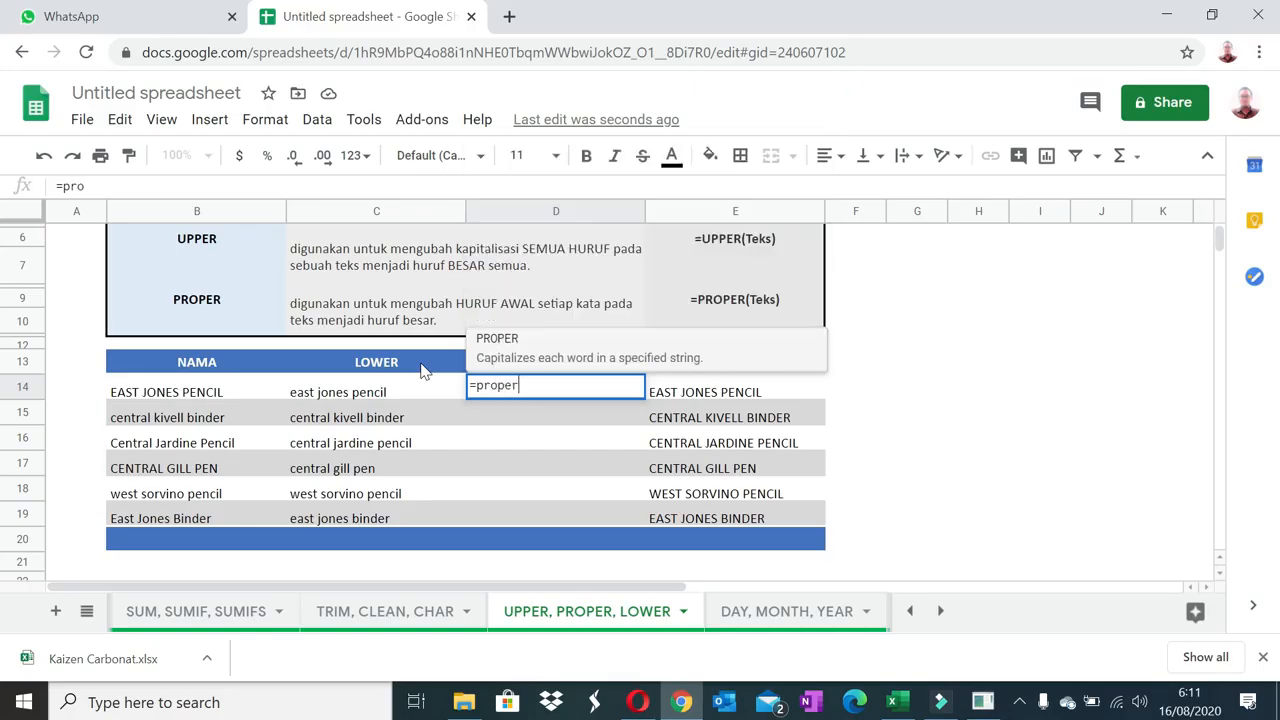
text(()
click(220, 394)
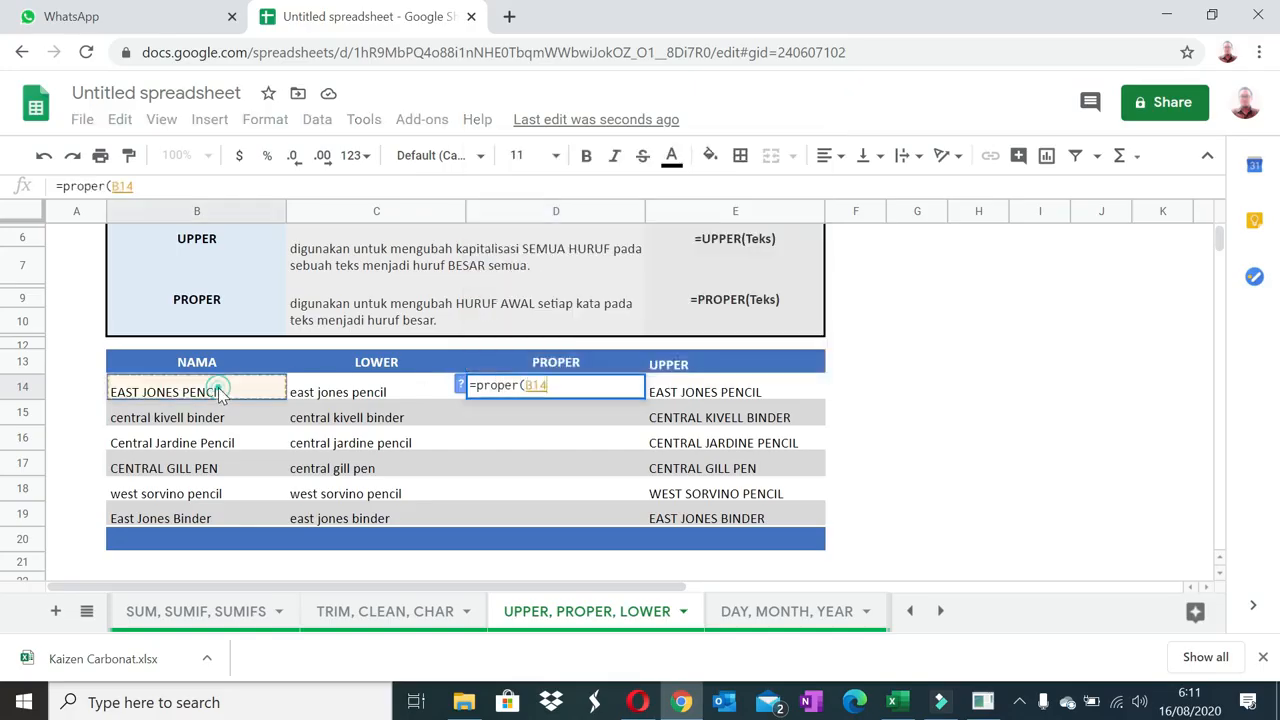
key(Return)
Copy the PROPER formula from D14 and paste the formula only into D14:D19.
key(Up)
key(ctrl+c)
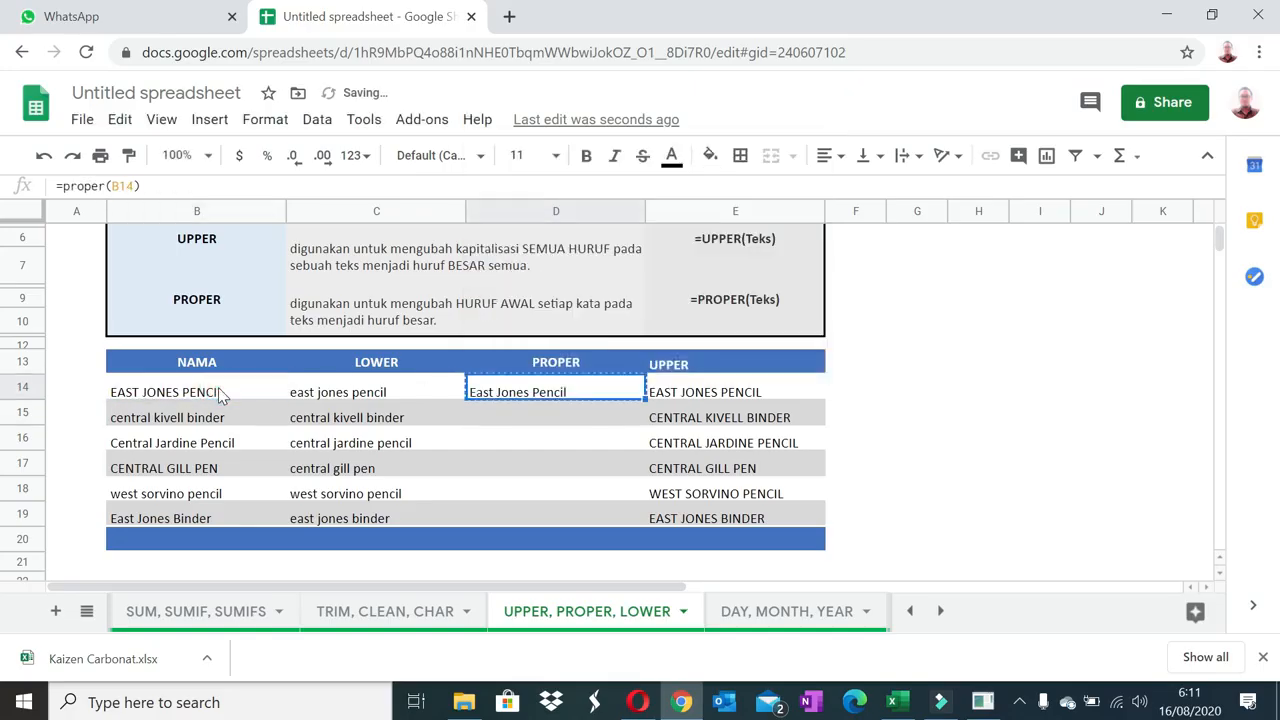
shift+click(507, 512)
right_click(507, 512)
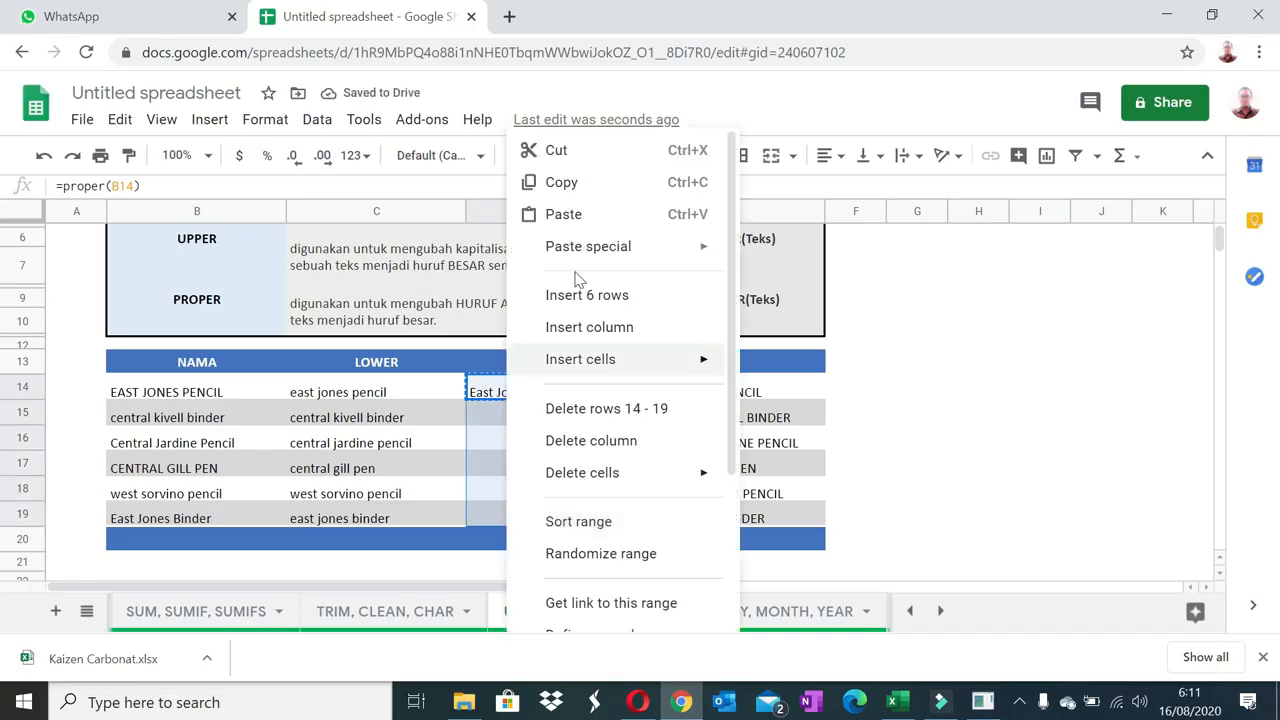
mouse_move(592, 258)
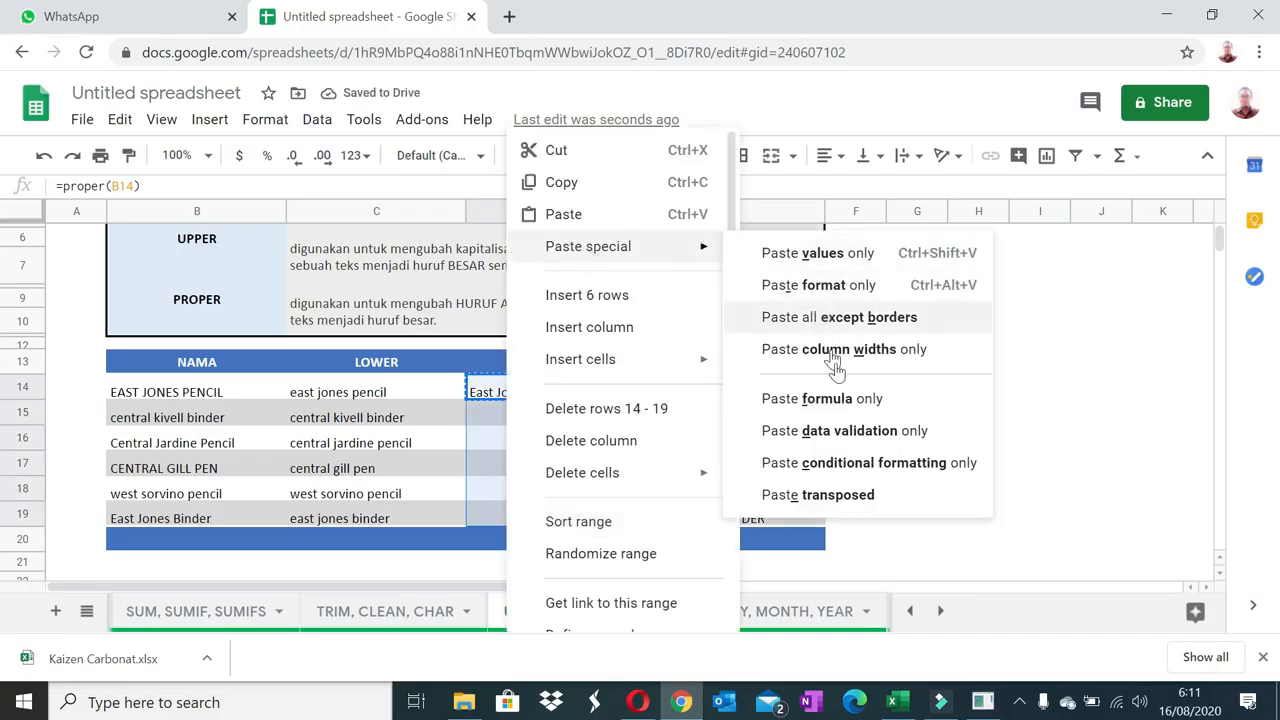
click(848, 399)
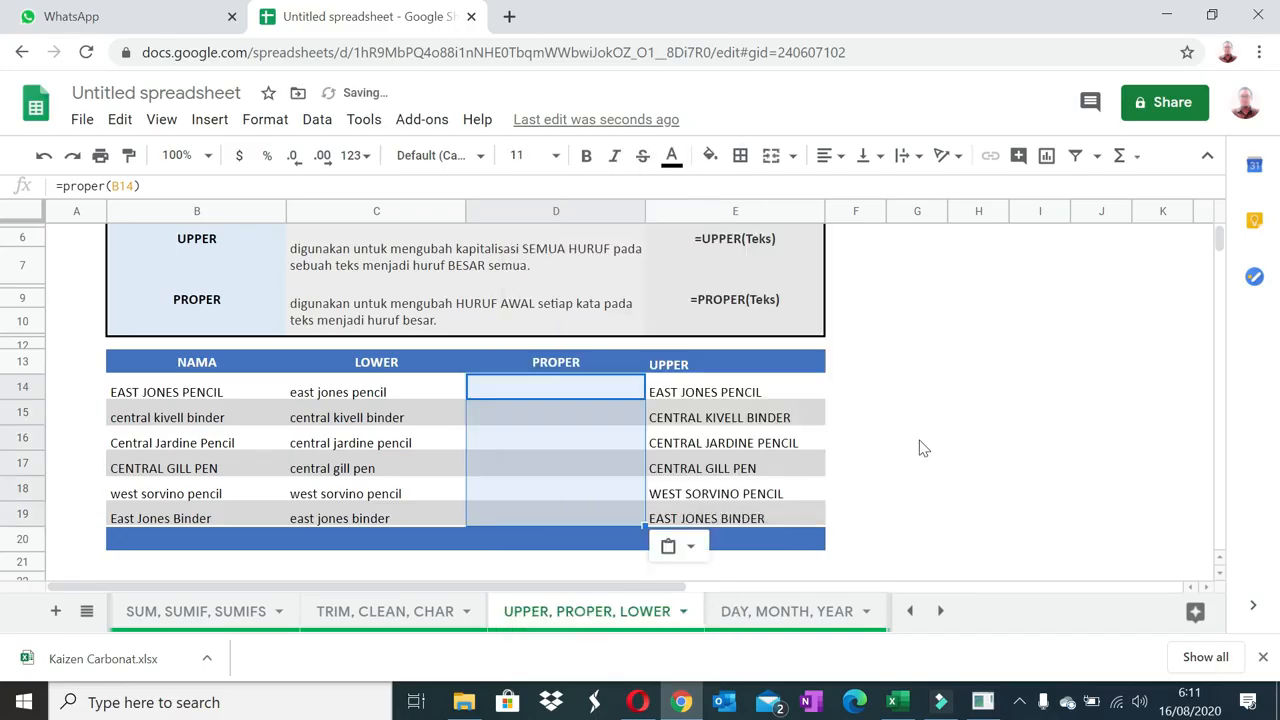
On the DAY, MONTH, YEAR sheet, enter =today() in H3, beside the TODAY label.
click(767, 612)
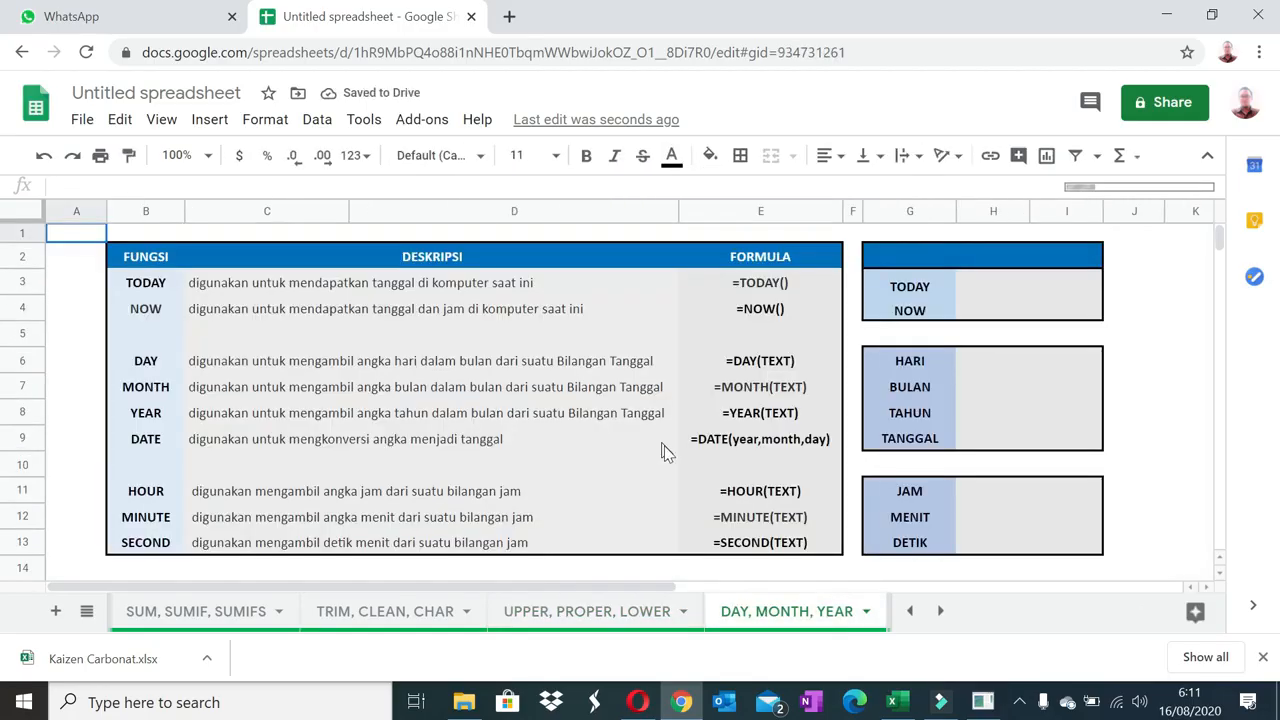
click(1031, 292)
text(=)
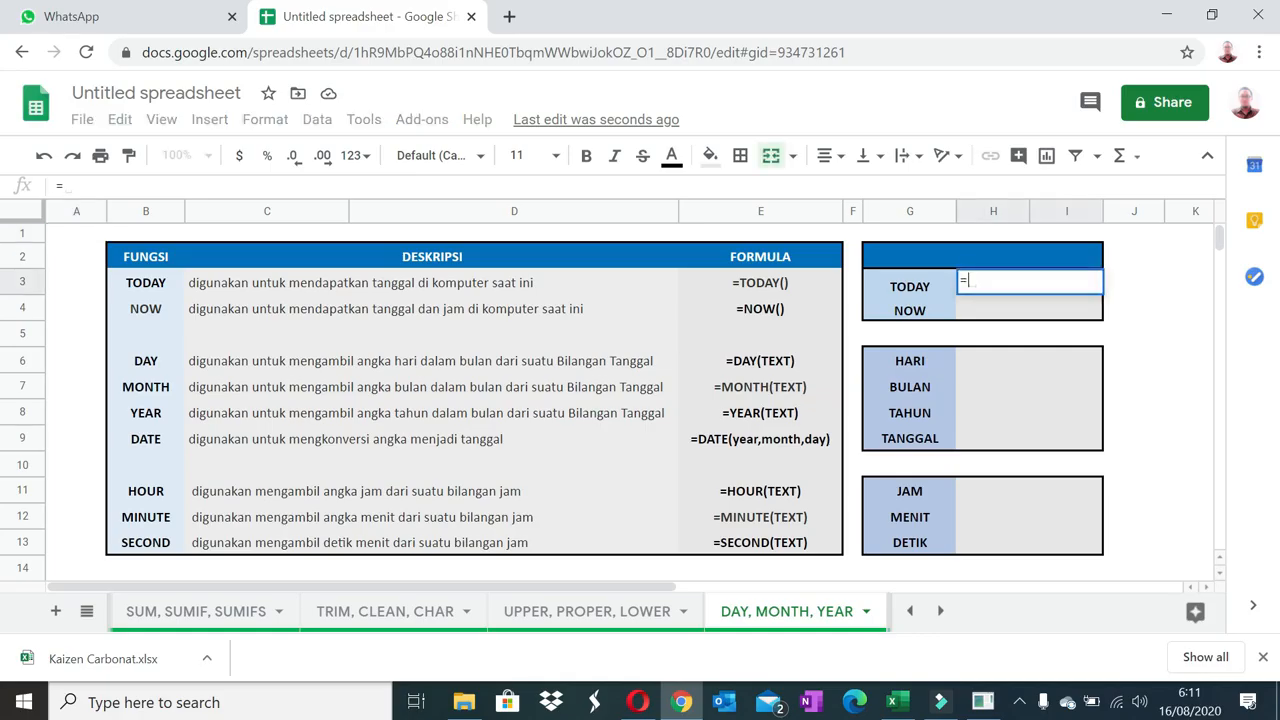
text(toda)
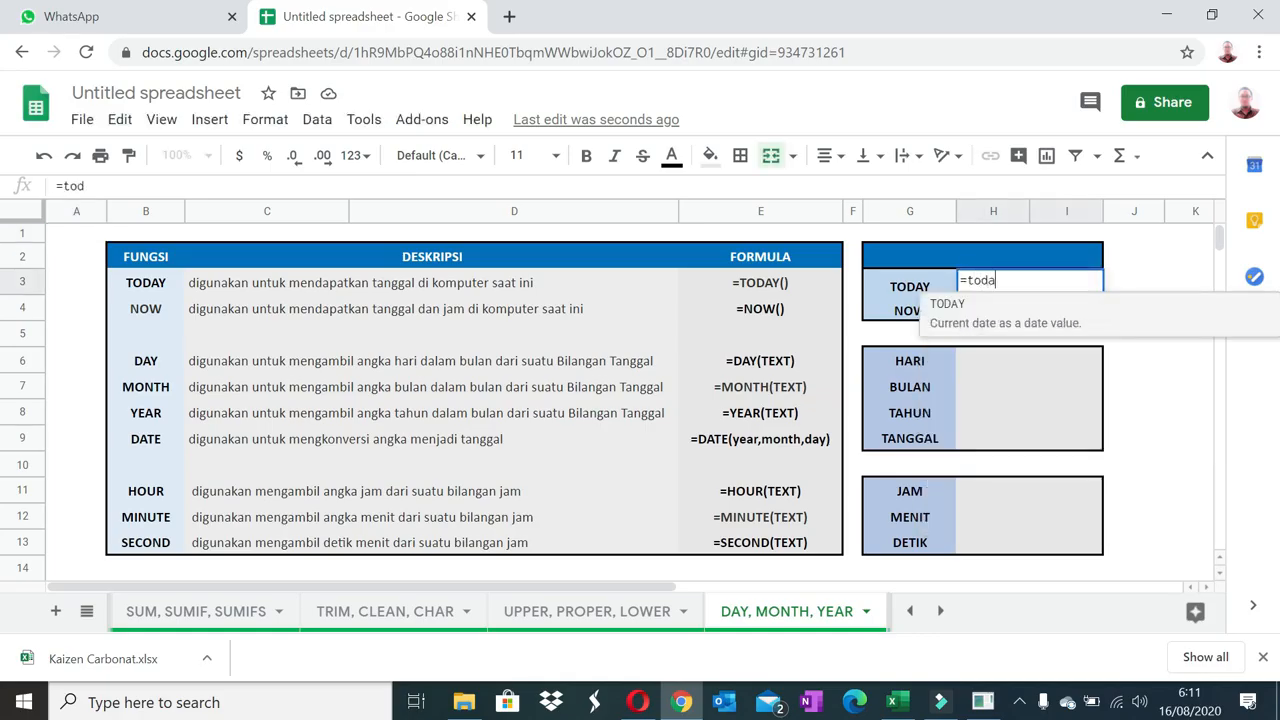
text(y())
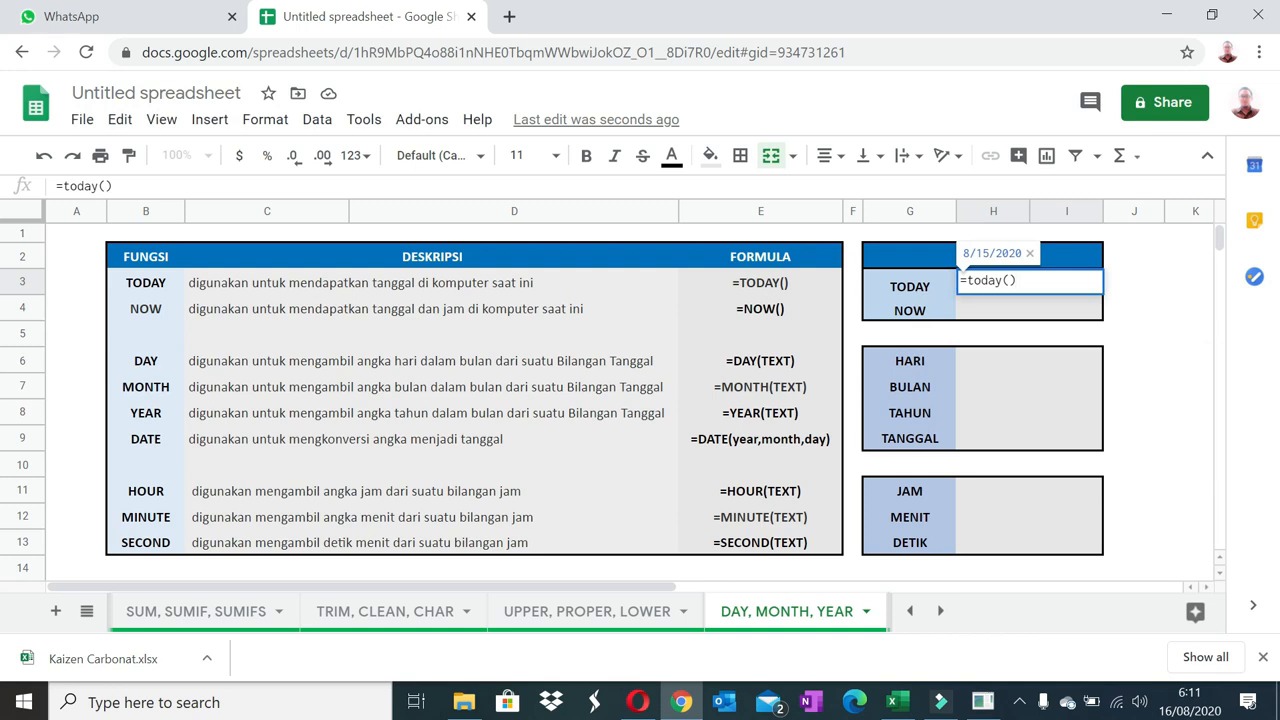
key(Return)
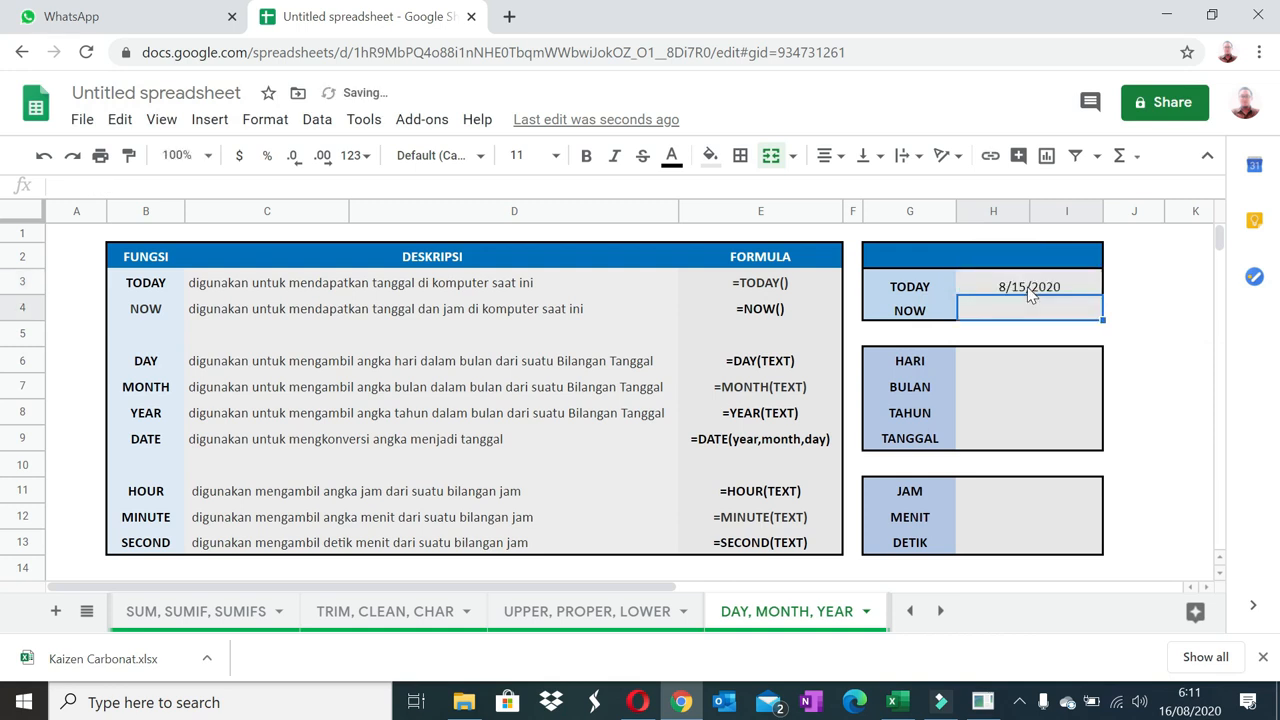
Enter =now() in H4 beside the NOW label and compare it with the TODAY cell.
text(=)
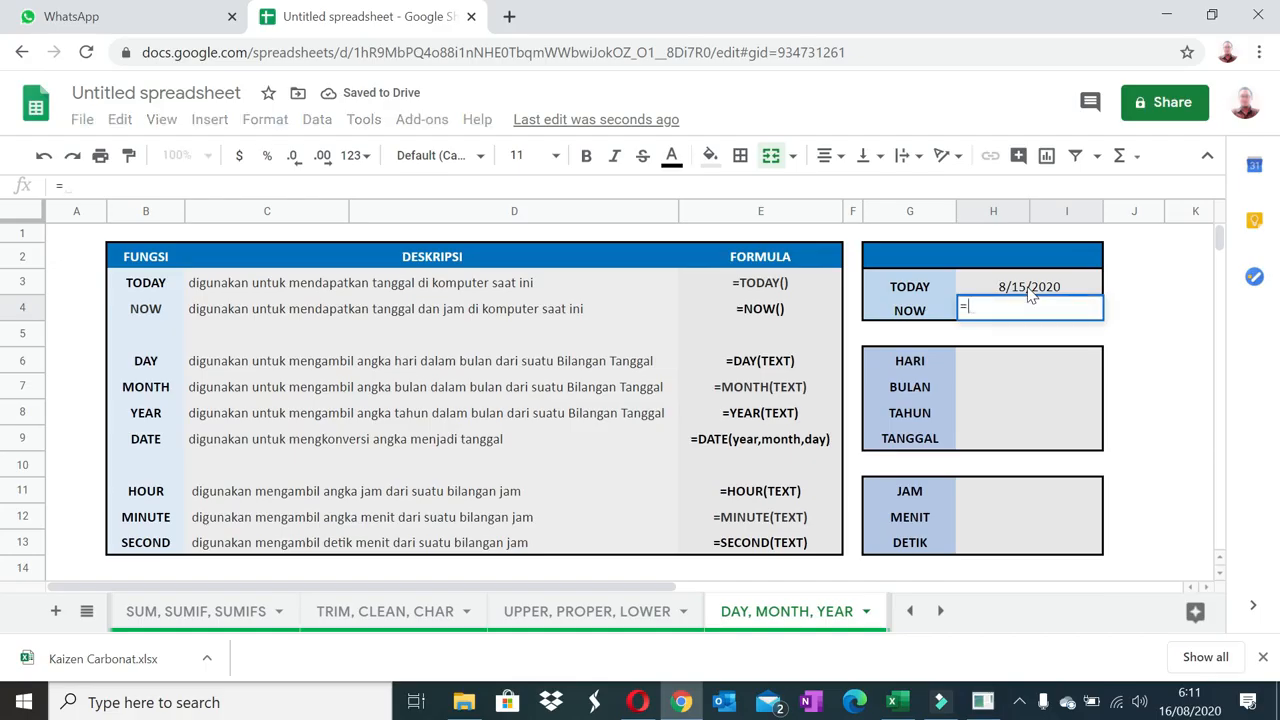
text(now)
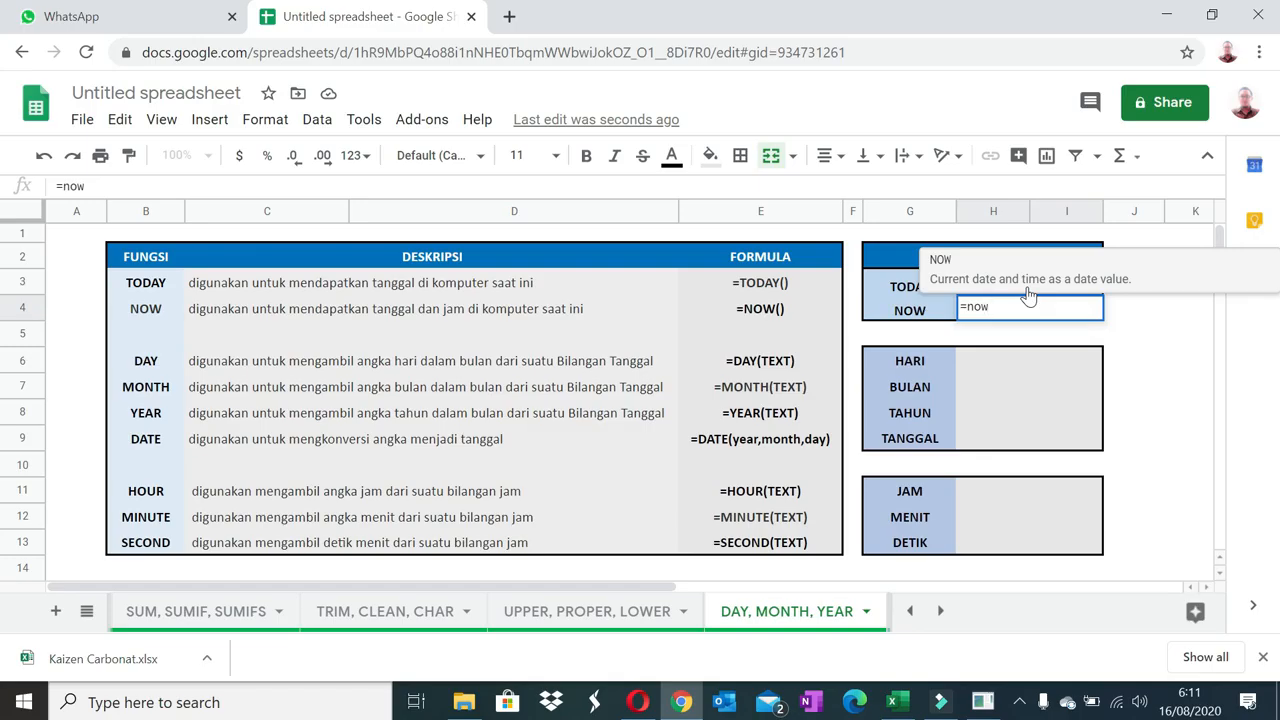
text(())
click(1028, 289)
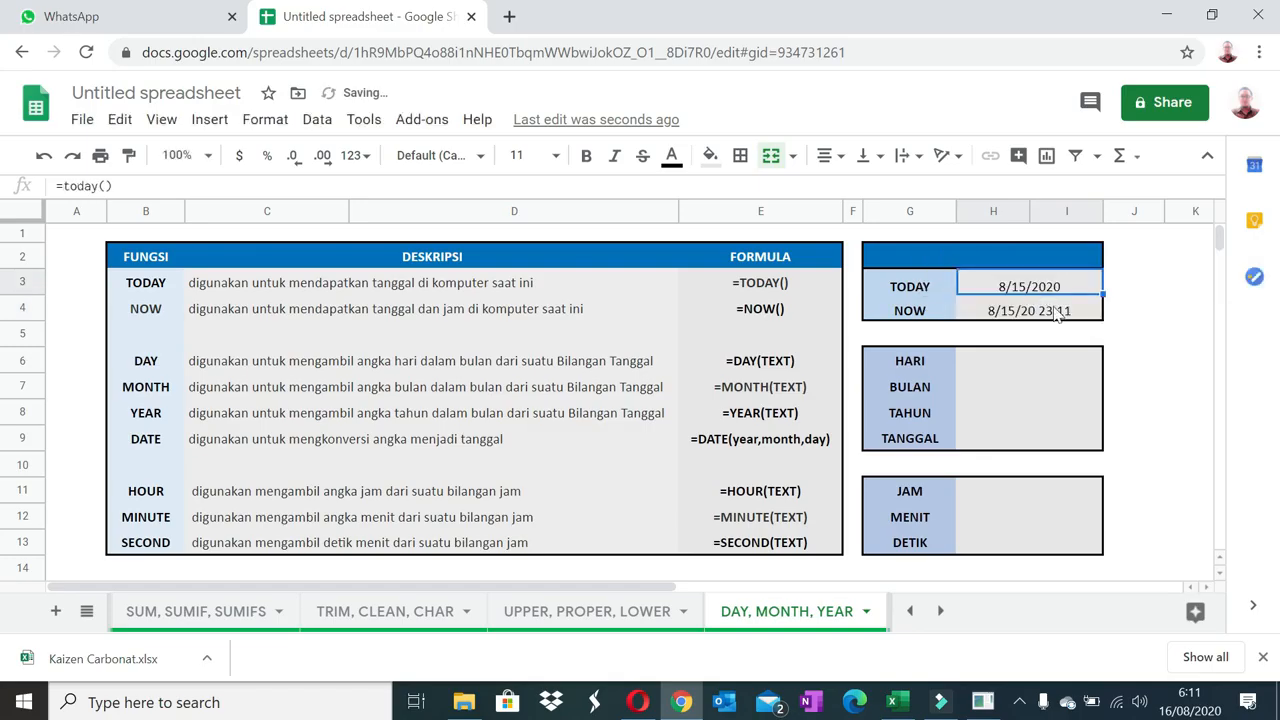
click(1060, 314)
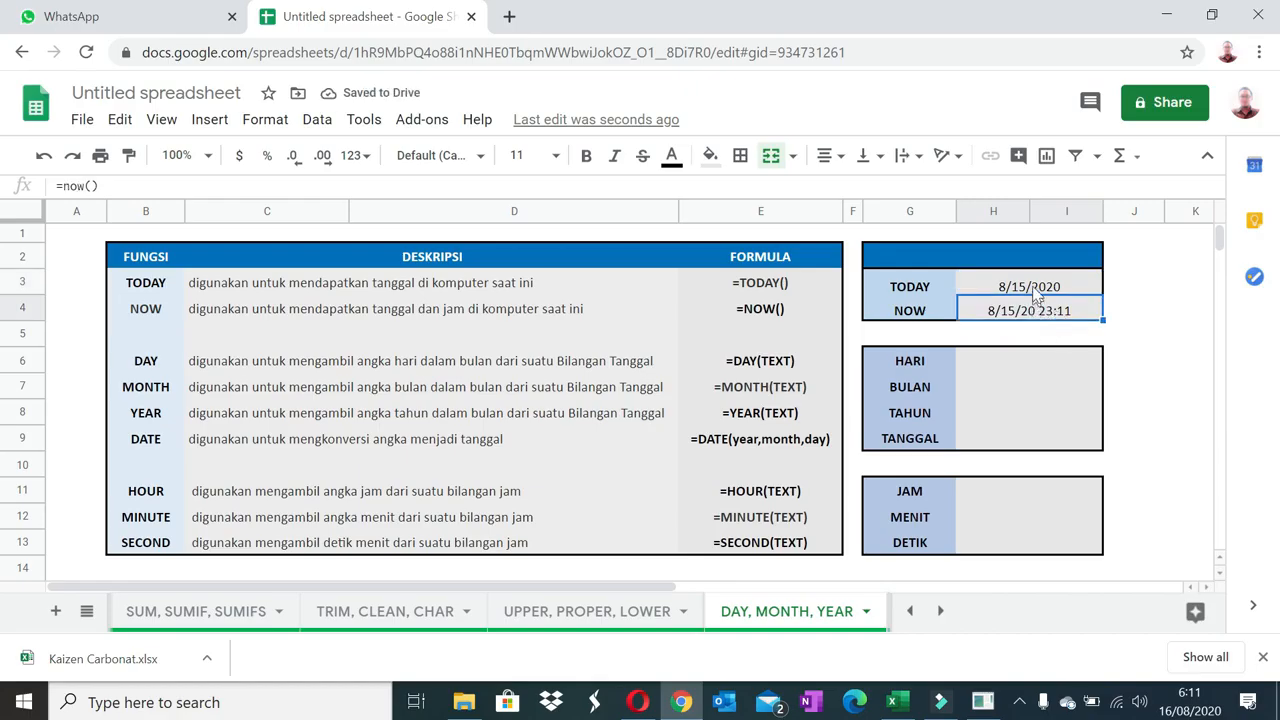
click(1036, 292)
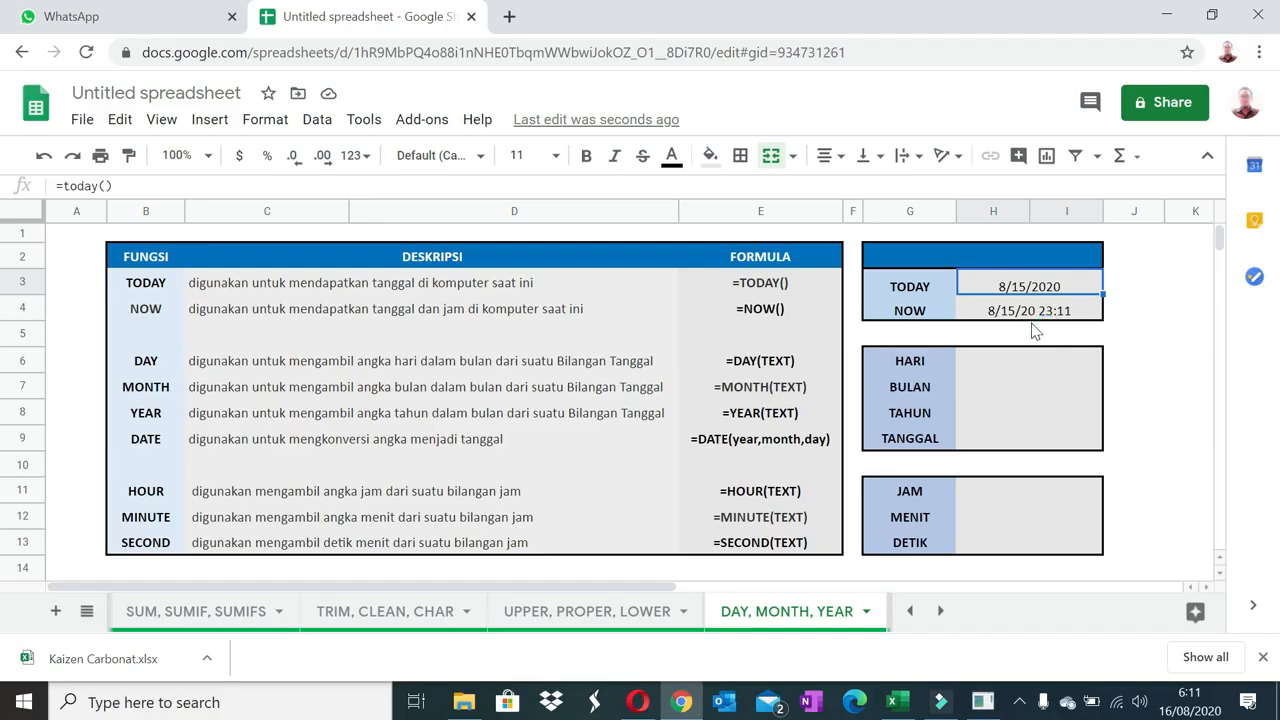
Replace the TODAY and NOW formulas in H3:H4 with their values only and check both cells.
click(1036, 316)
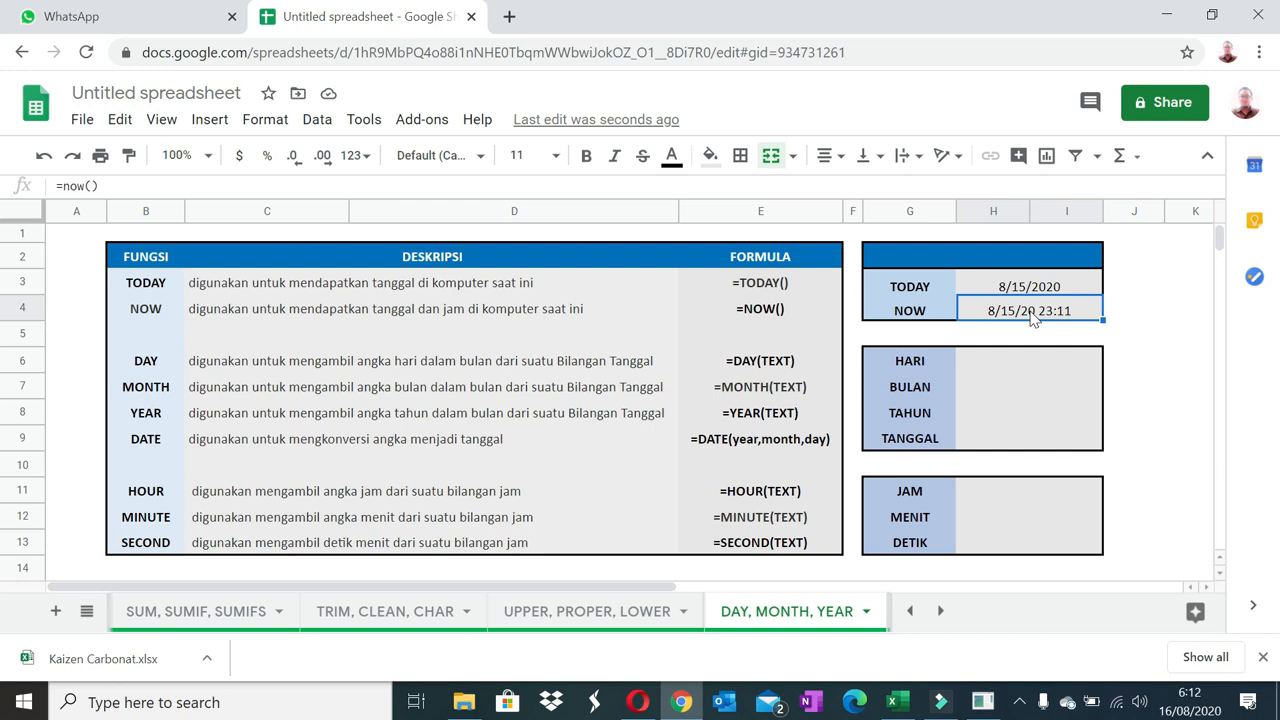
click(1030, 288)
shift+click(1046, 316)
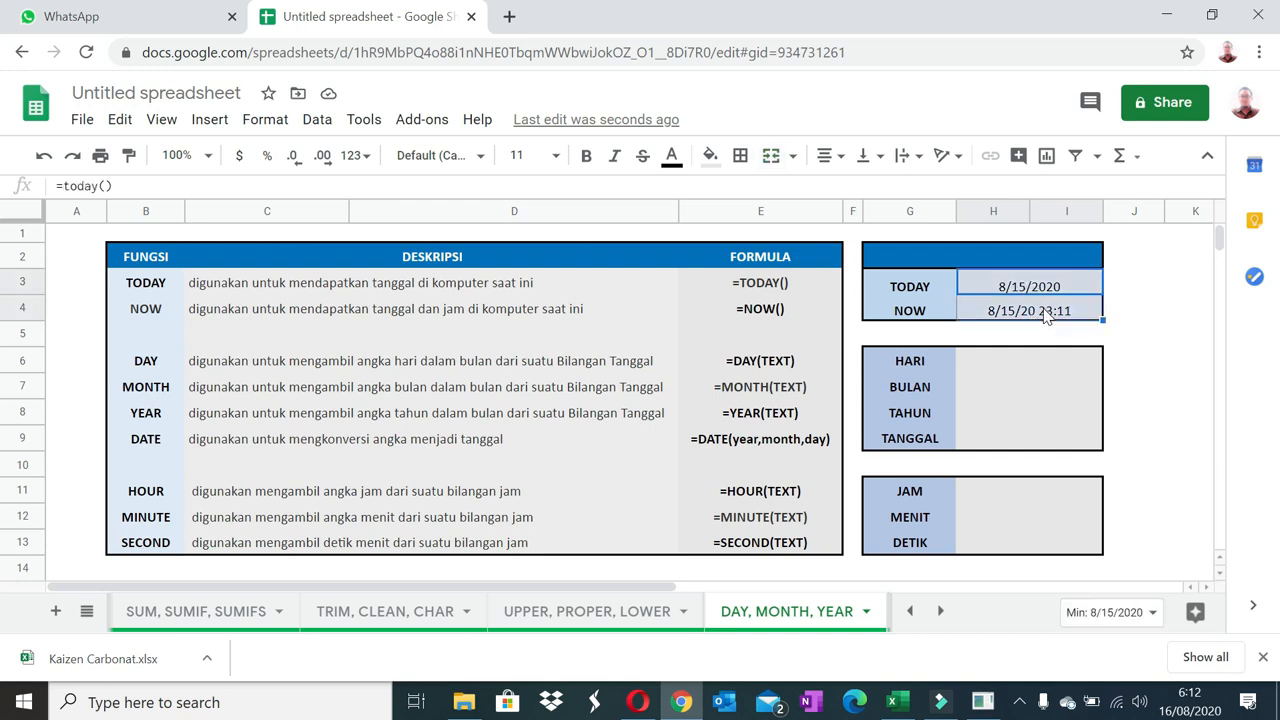
key(ctrl+c)
click(1052, 289)
right_click(1058, 291)
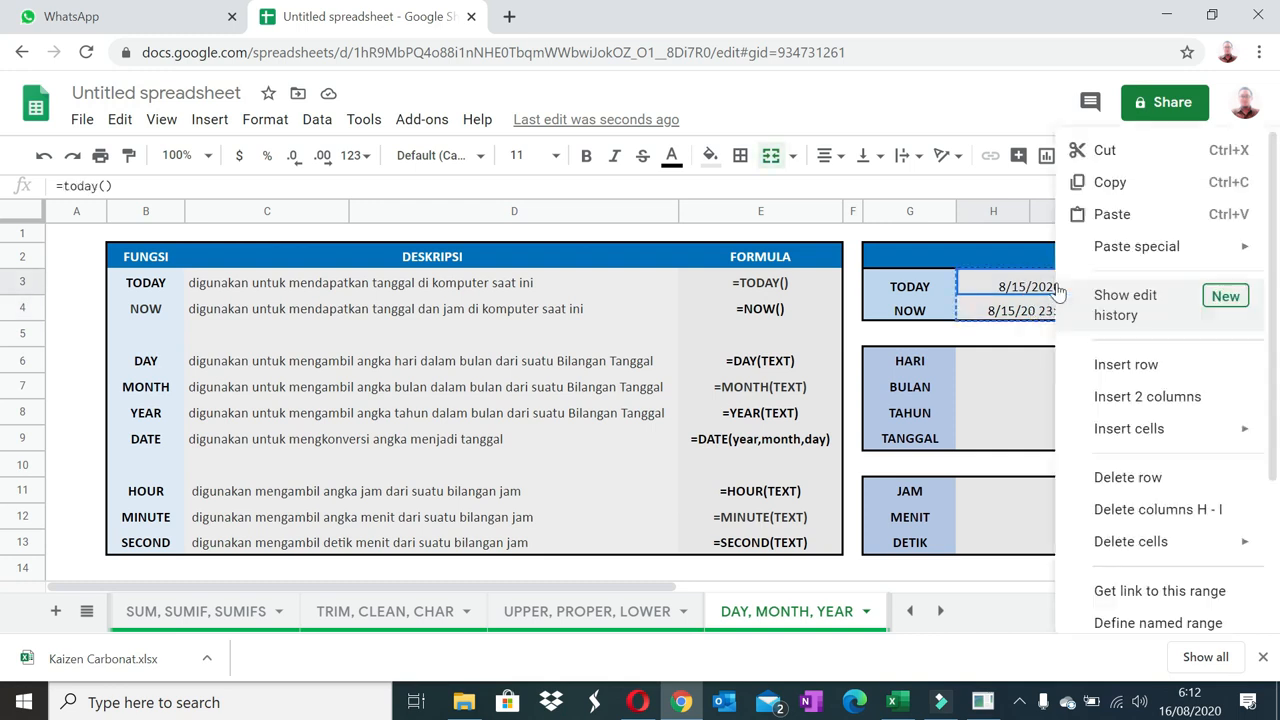
mouse_move(1214, 248)
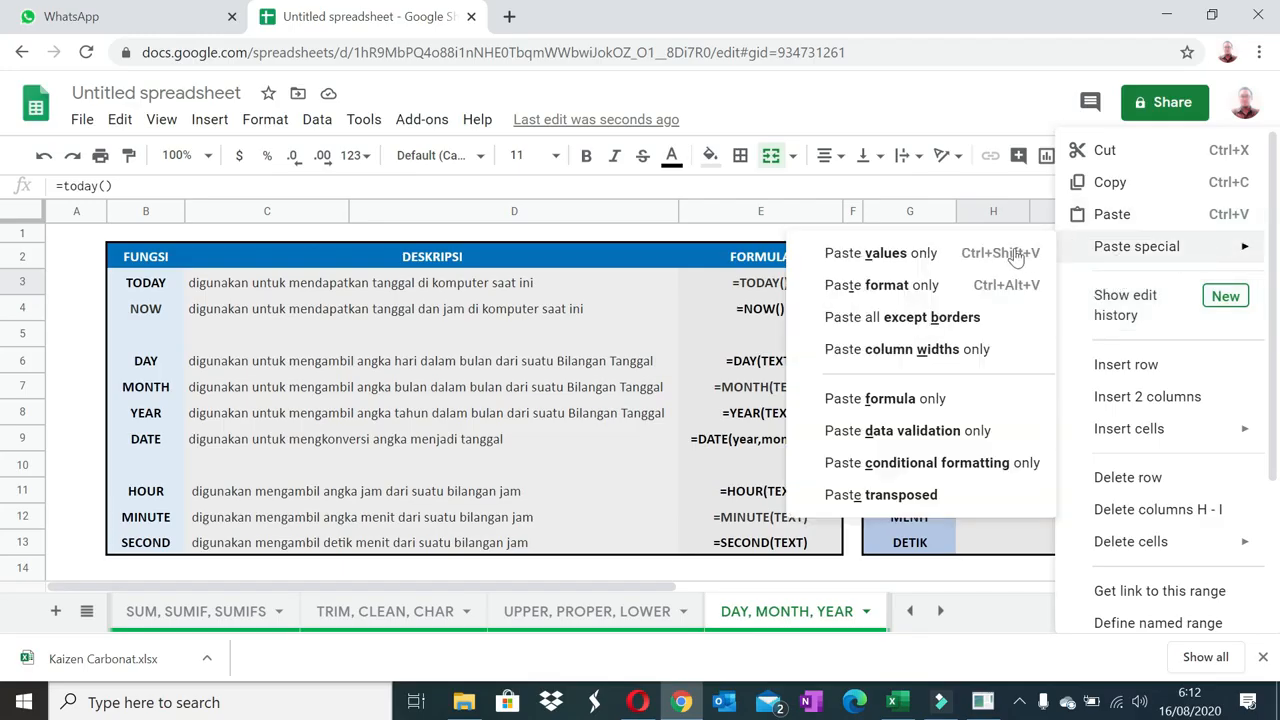
click(923, 253)
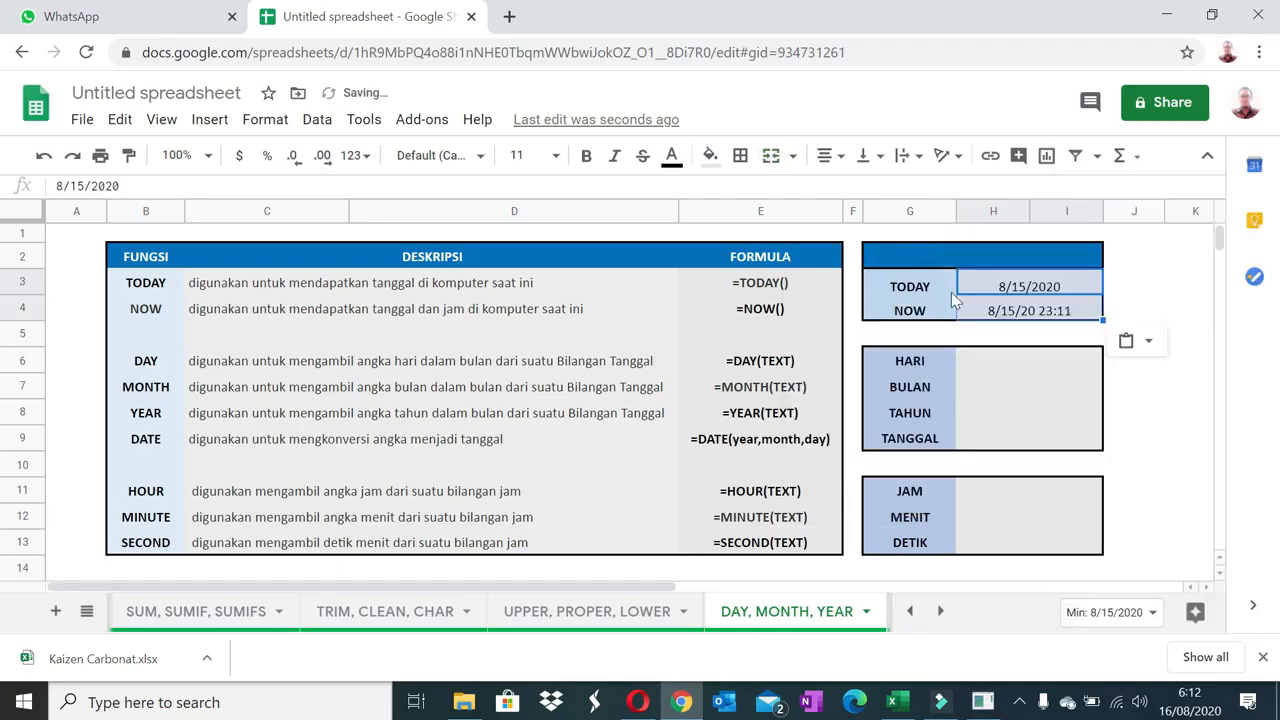
click(995, 367)
click(1023, 311)
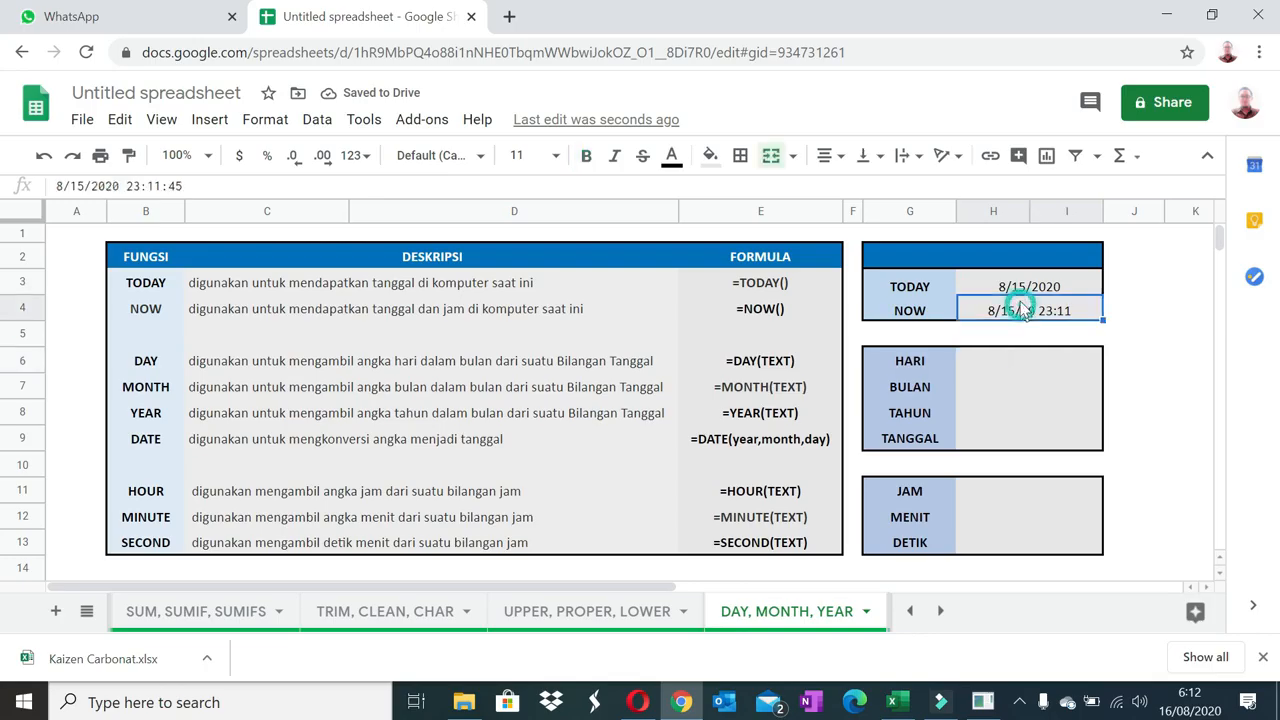
click(1023, 287)
click(1021, 310)
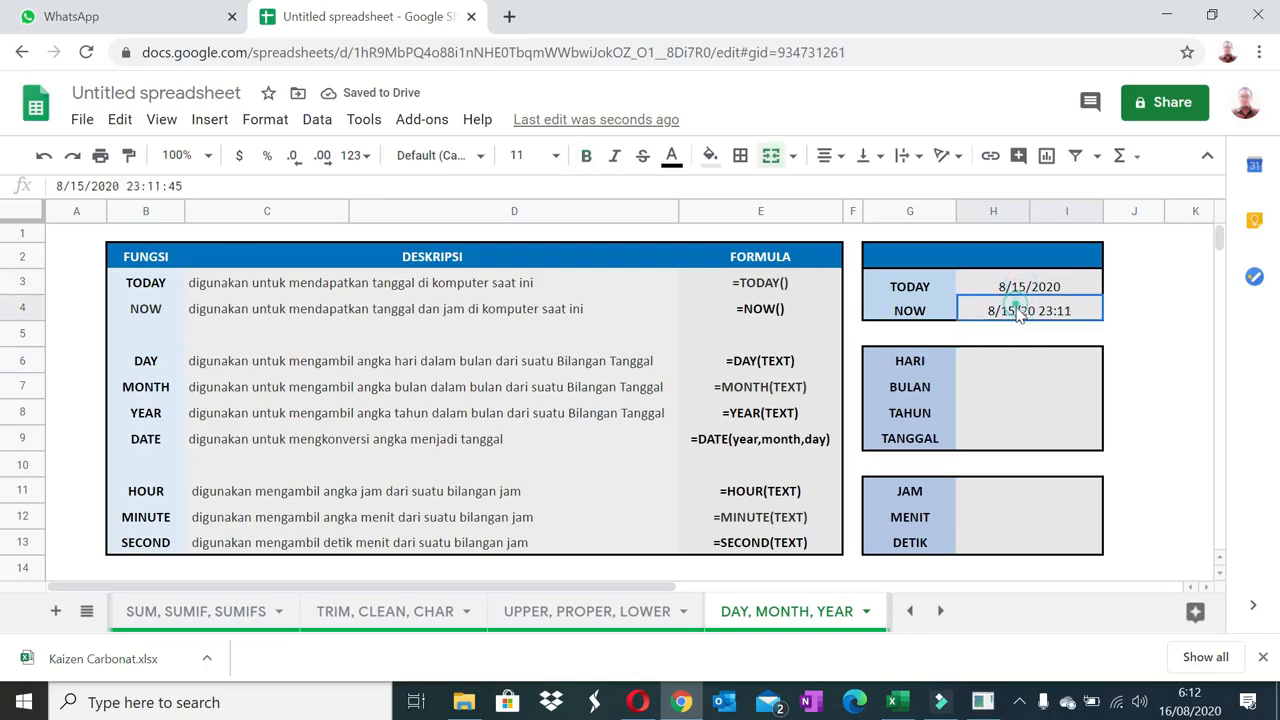
Enter a DAY formula referencing the TODAY date in H3 into H6, beside the HARI label.
click(978, 362)
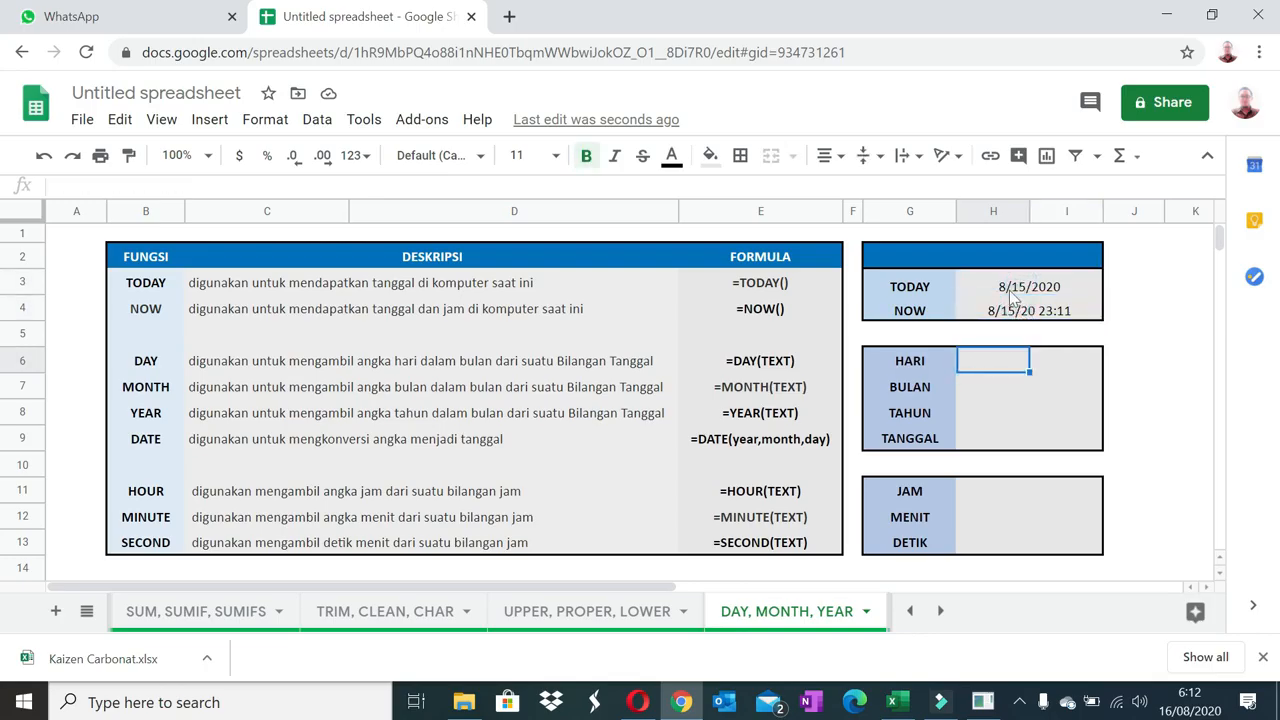
drag(1016, 288, 1022, 313)
click(980, 367)
text(=day()
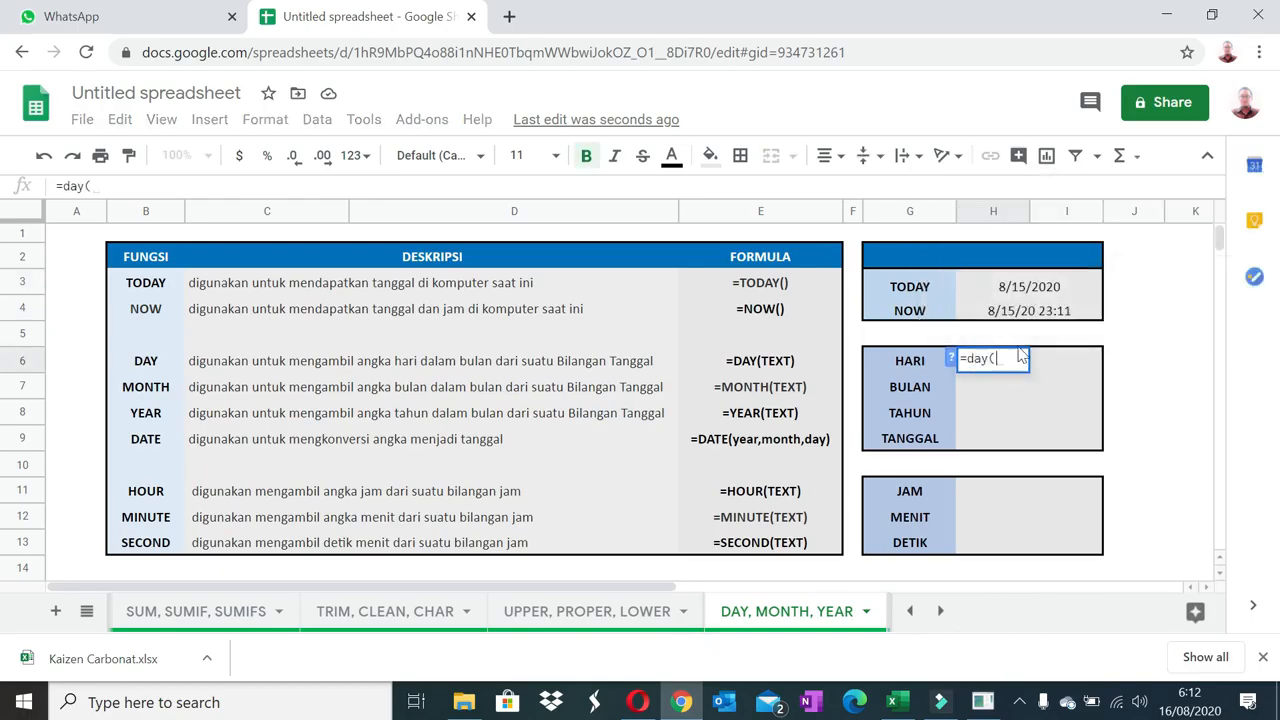
click(1042, 296)
key(Return)
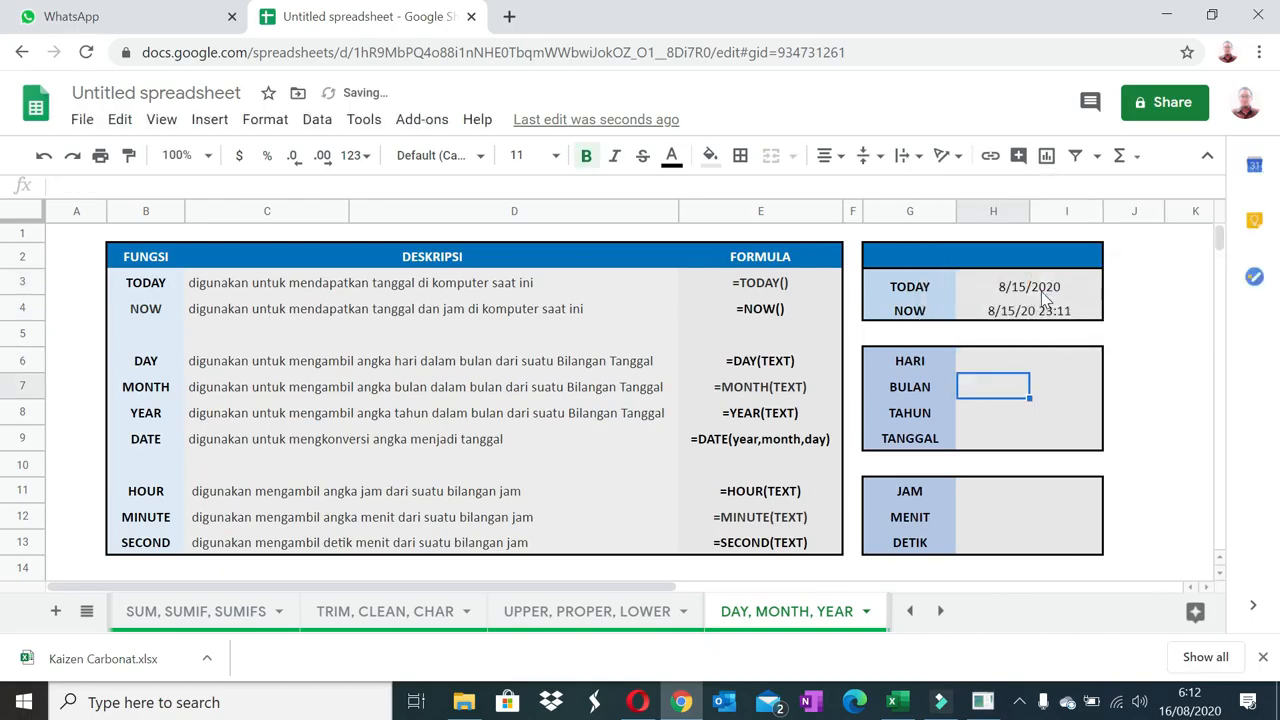
Enter a DAY formula referencing the NOW value in H4 into I6, in the HARI row.
key(Up)
key(Right)
text(=)
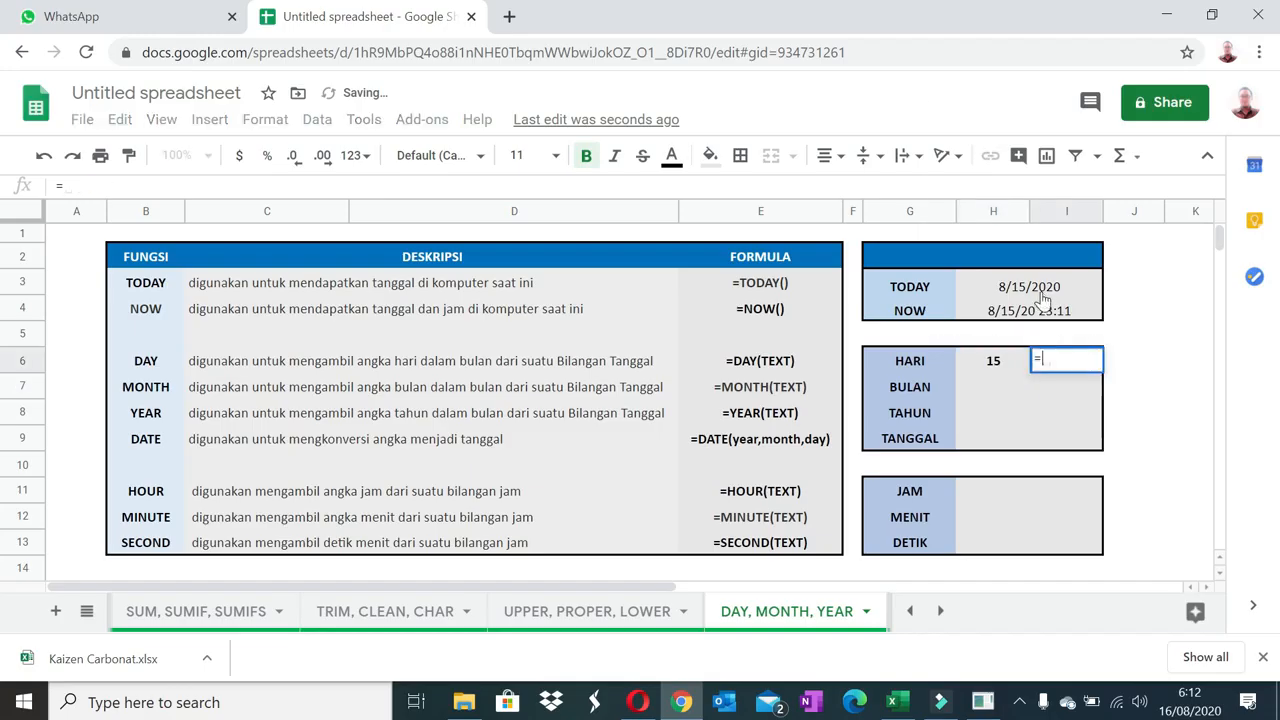
text(day()
click(1042, 318)
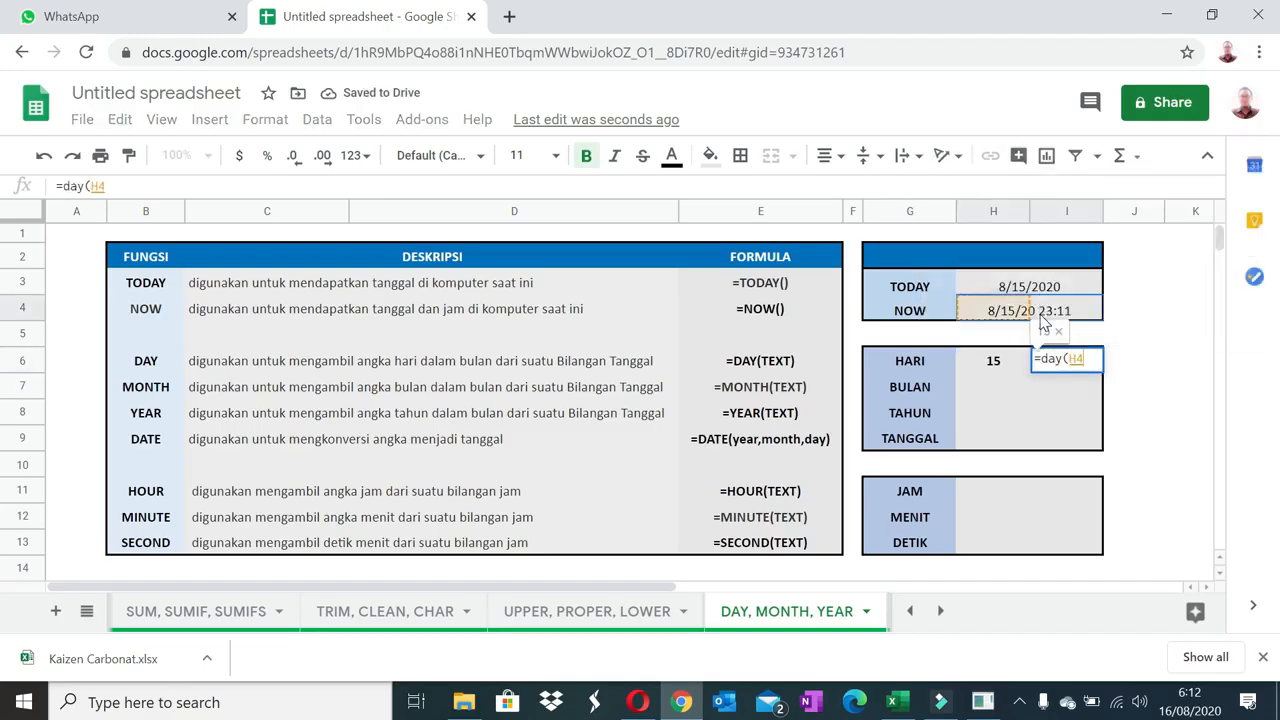
key(Return)
Enter a MONTH formula referencing H3 into H7, beside the BULAN label.
key(Left)
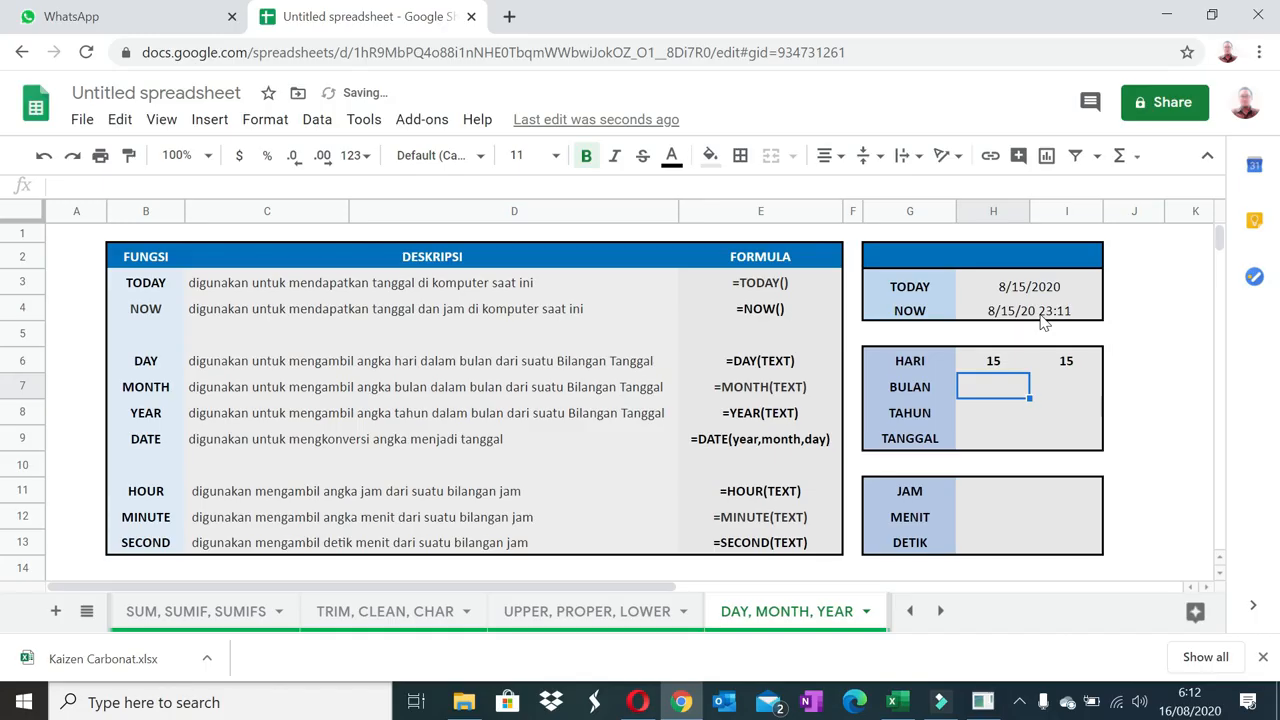
text(=)
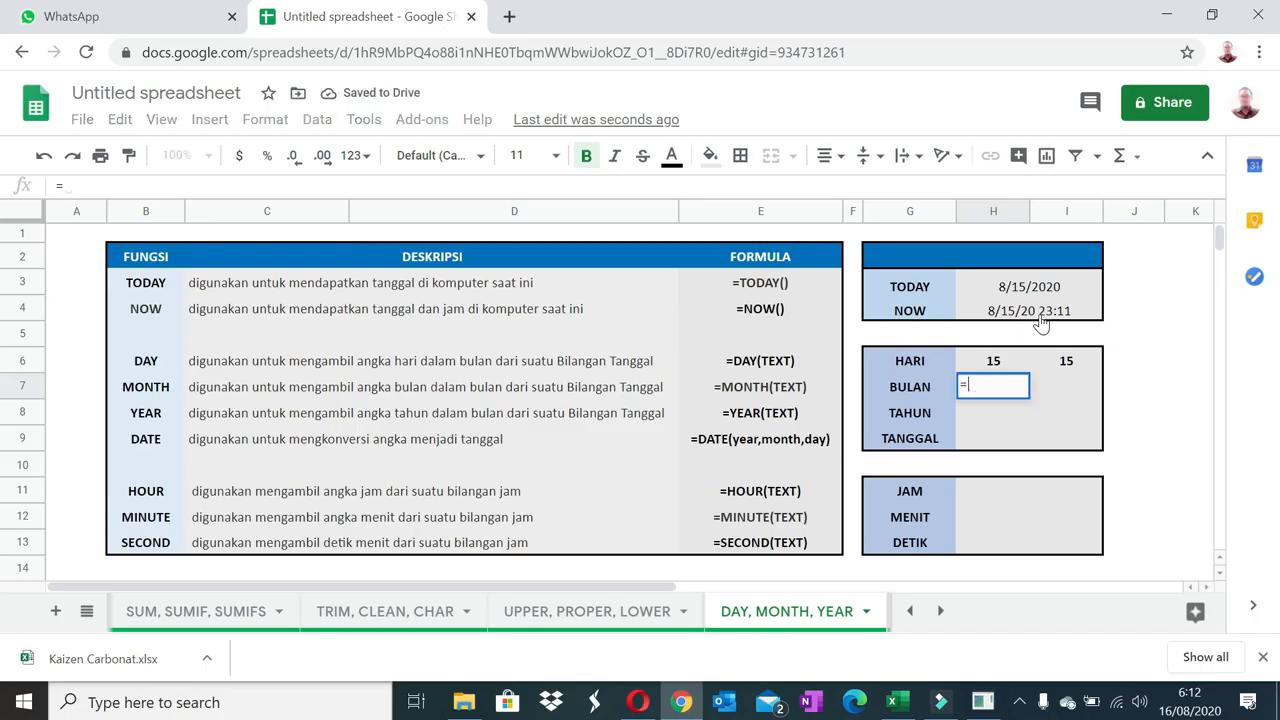
text(month()
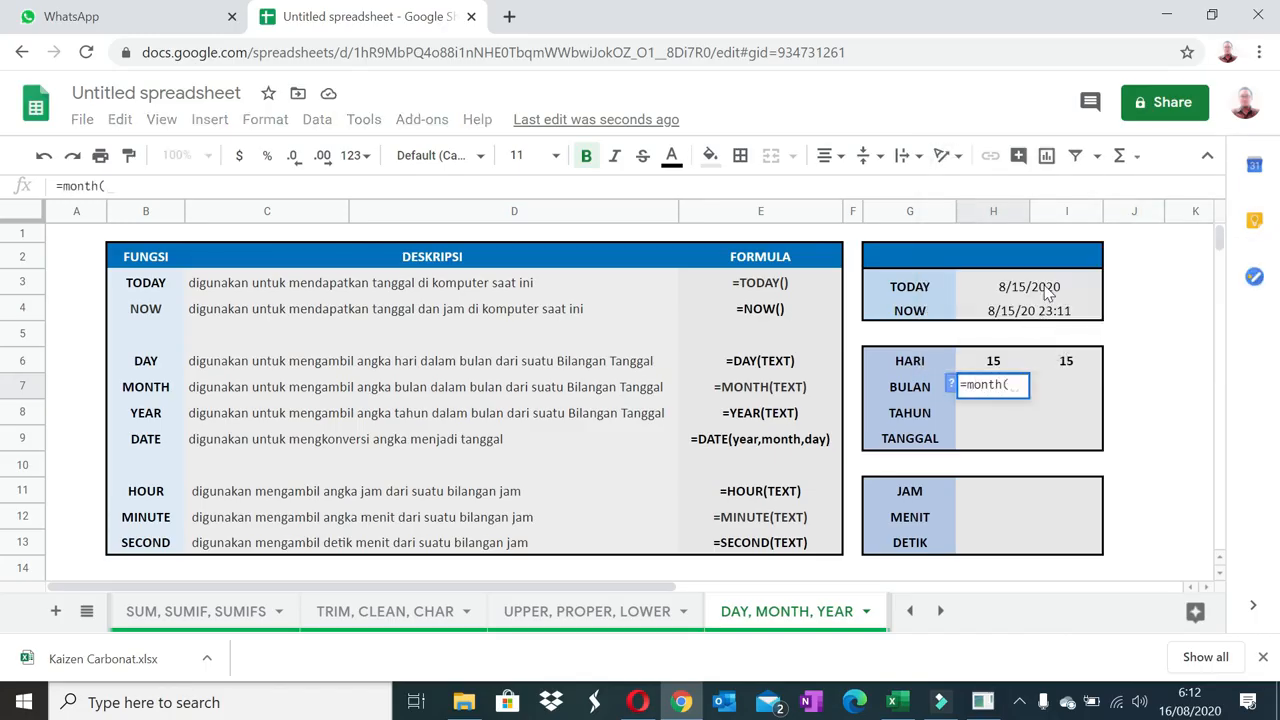
click(1045, 288)
key(Return)
Enter a MONTH formula referencing H4 into I7, in the BULAN row.
key(Up)
key(Right)
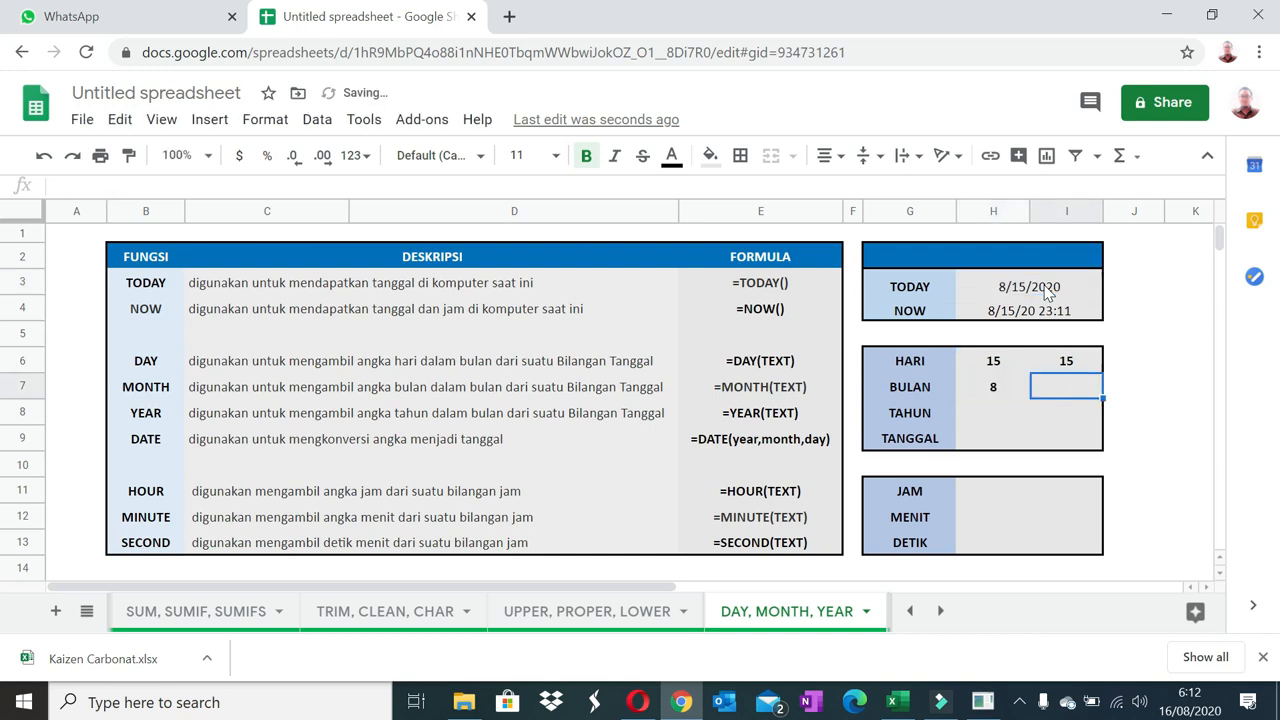
text(=month()
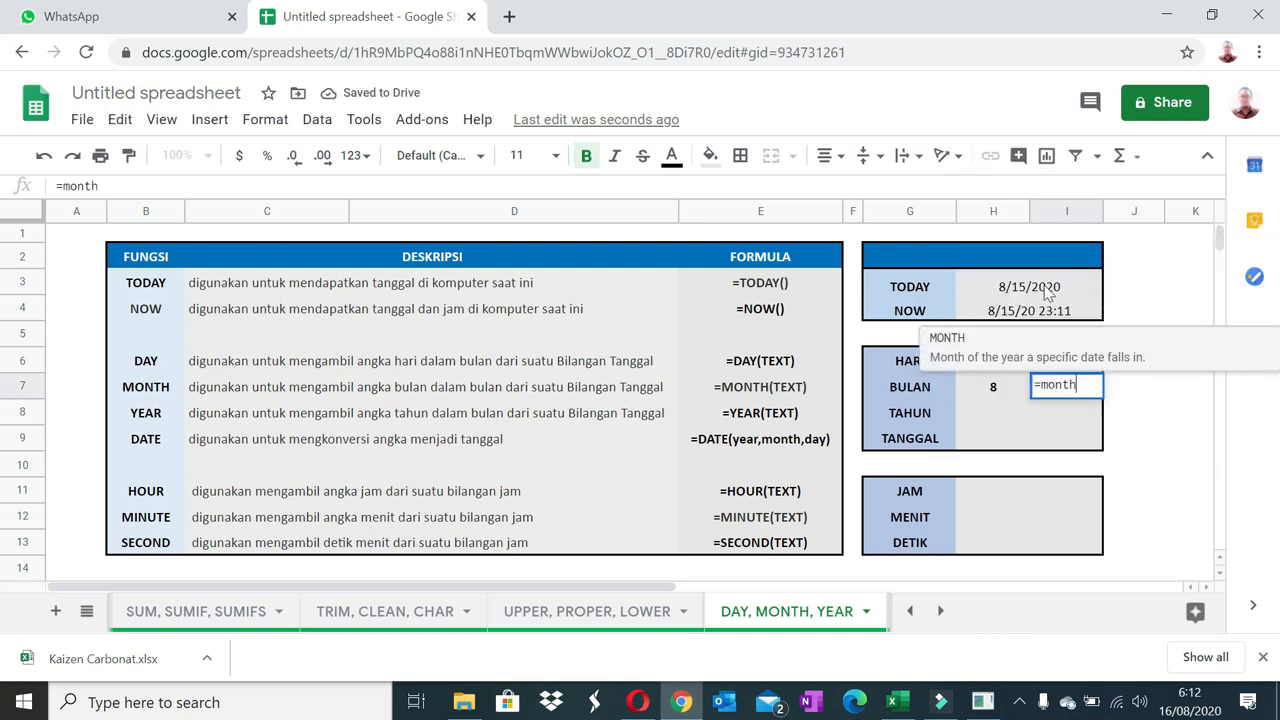
click(1037, 316)
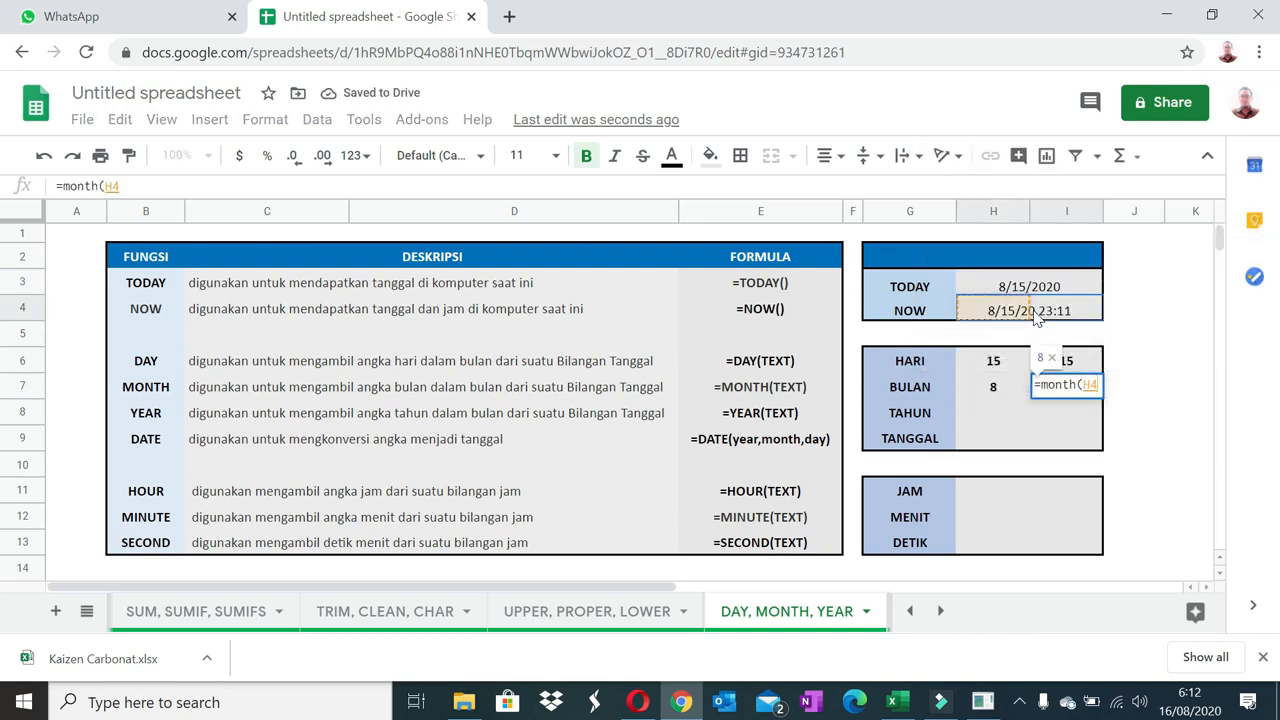
key(Return)
Enter a YEAR formula referencing H3 into H8, beside the TAHUN label.
key(Left)
text(=)
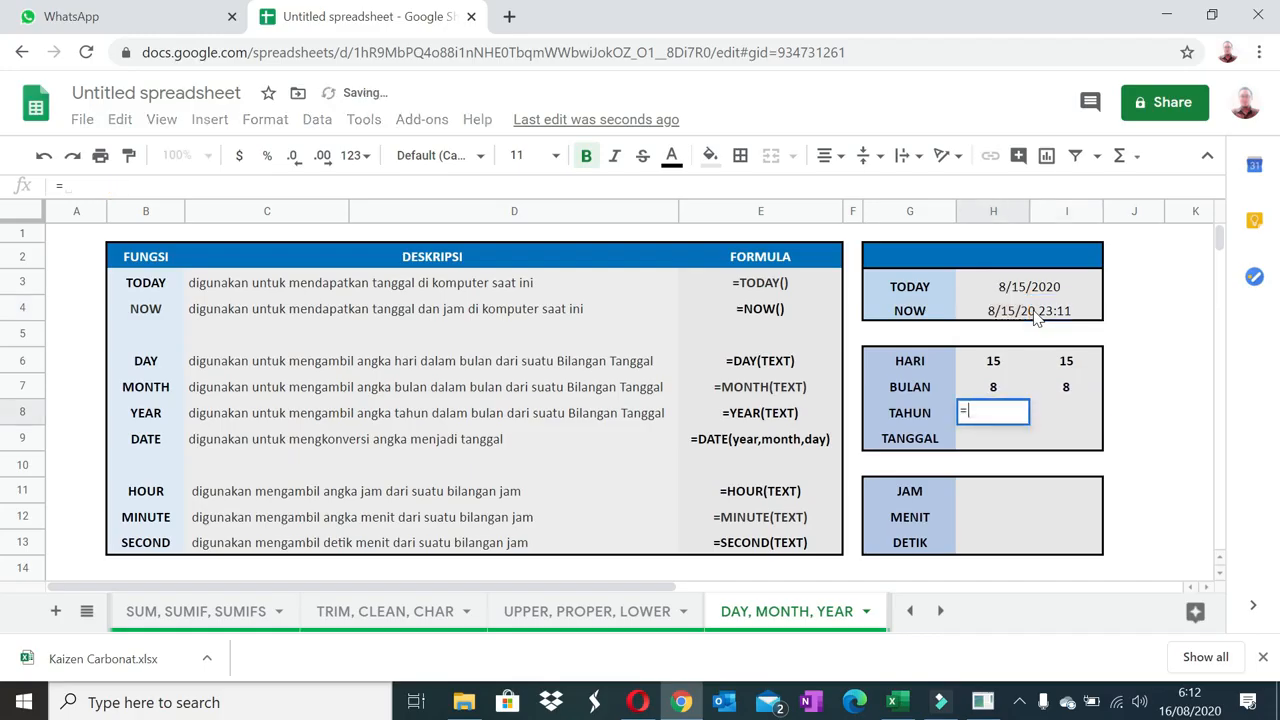
text(year()
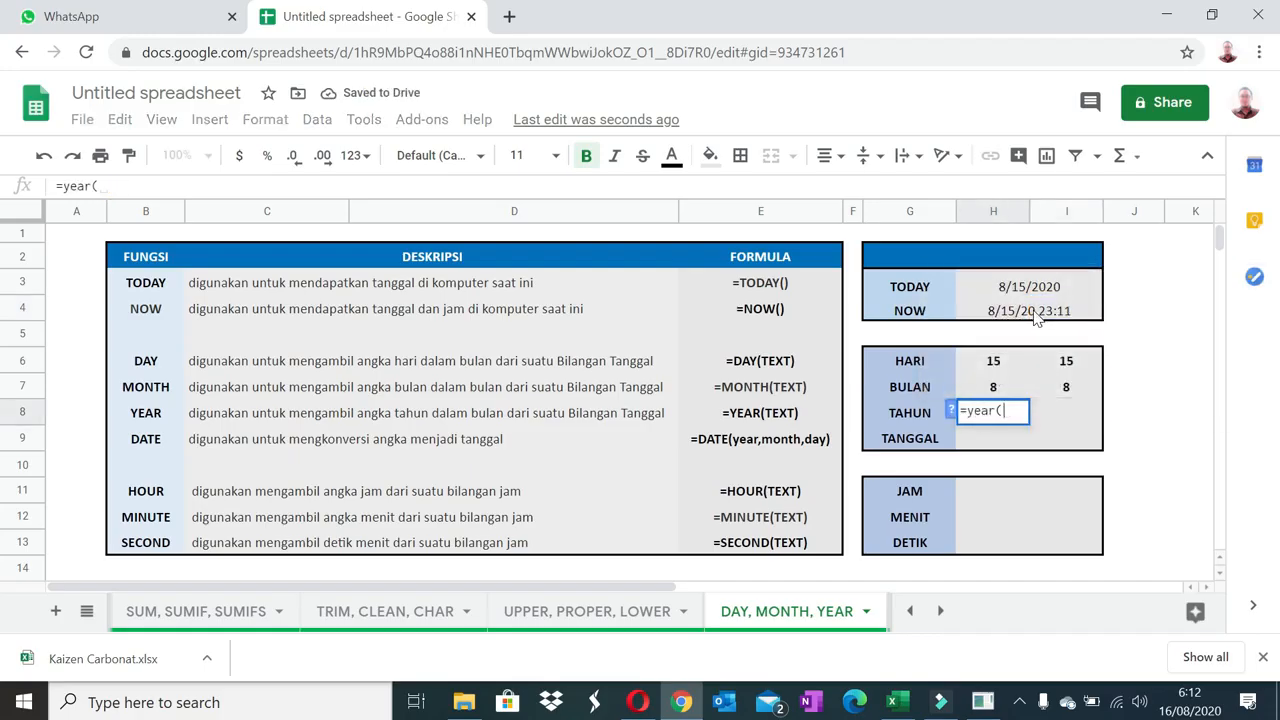
click(1030, 291)
key(Return)
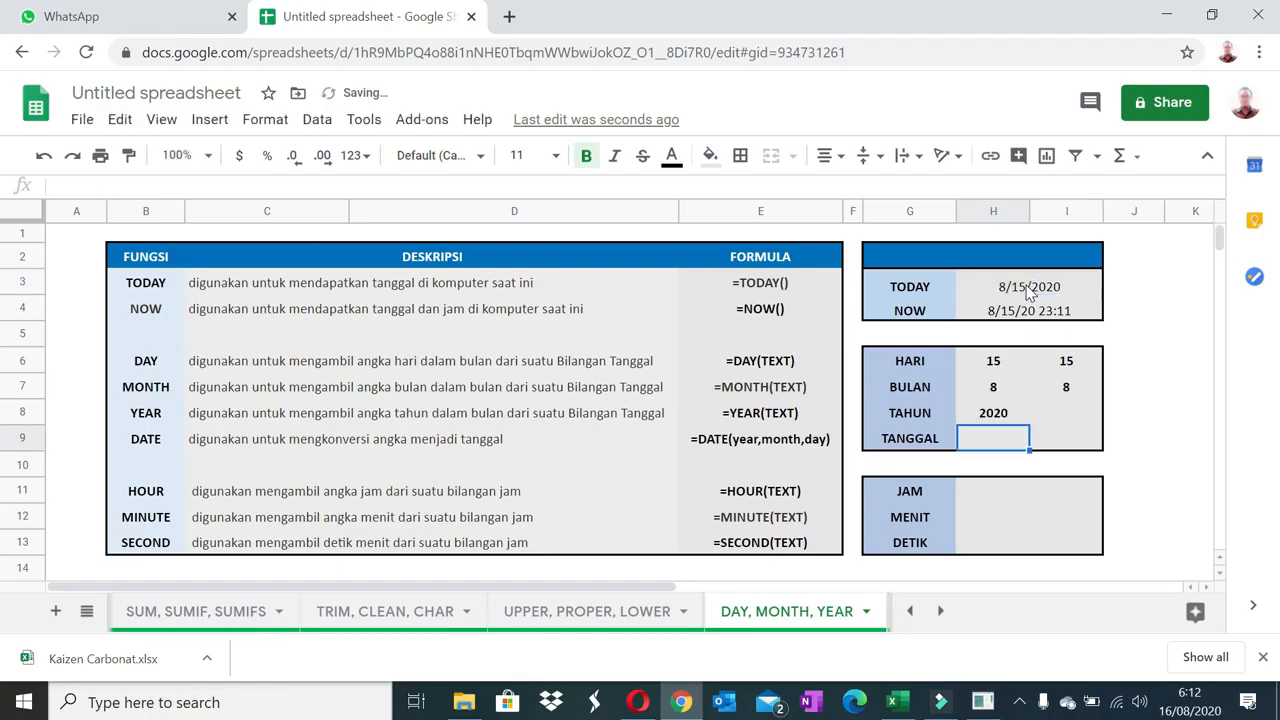
Enter a YEAR formula referencing H4 into I8, in the TAHUN row.
key(Up)
key(Right)
text(=year()
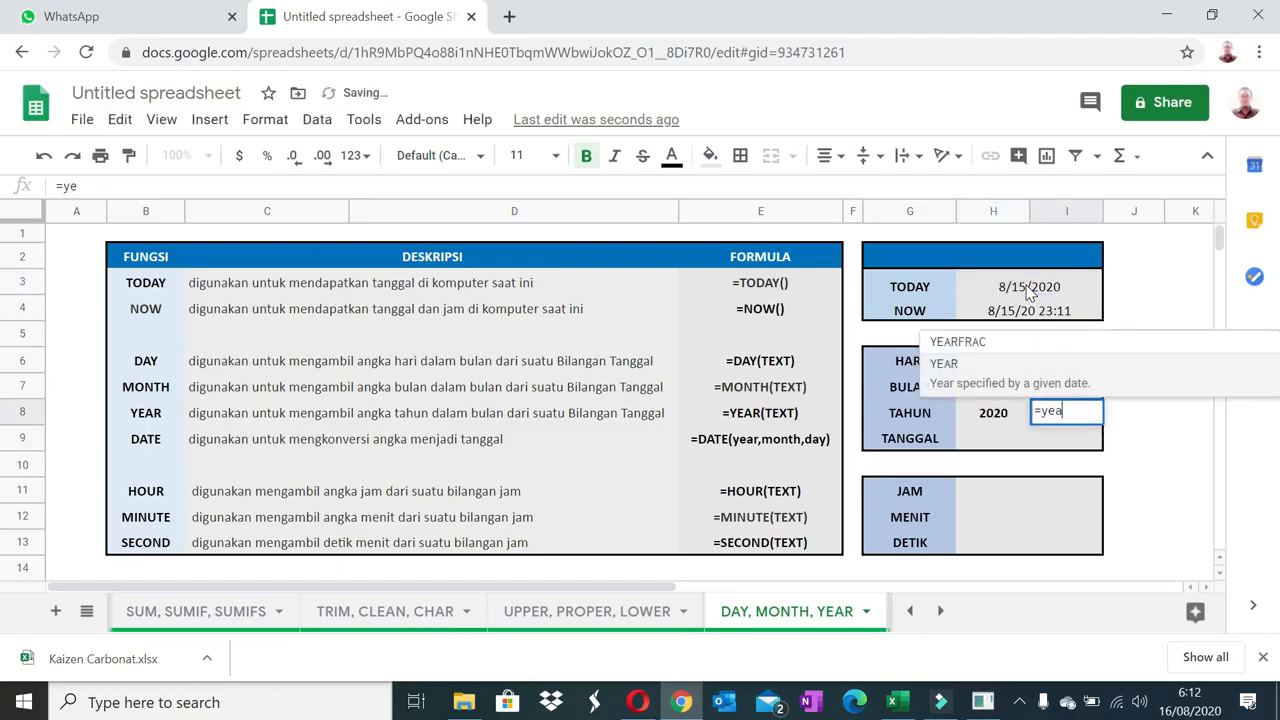
click(1031, 314)
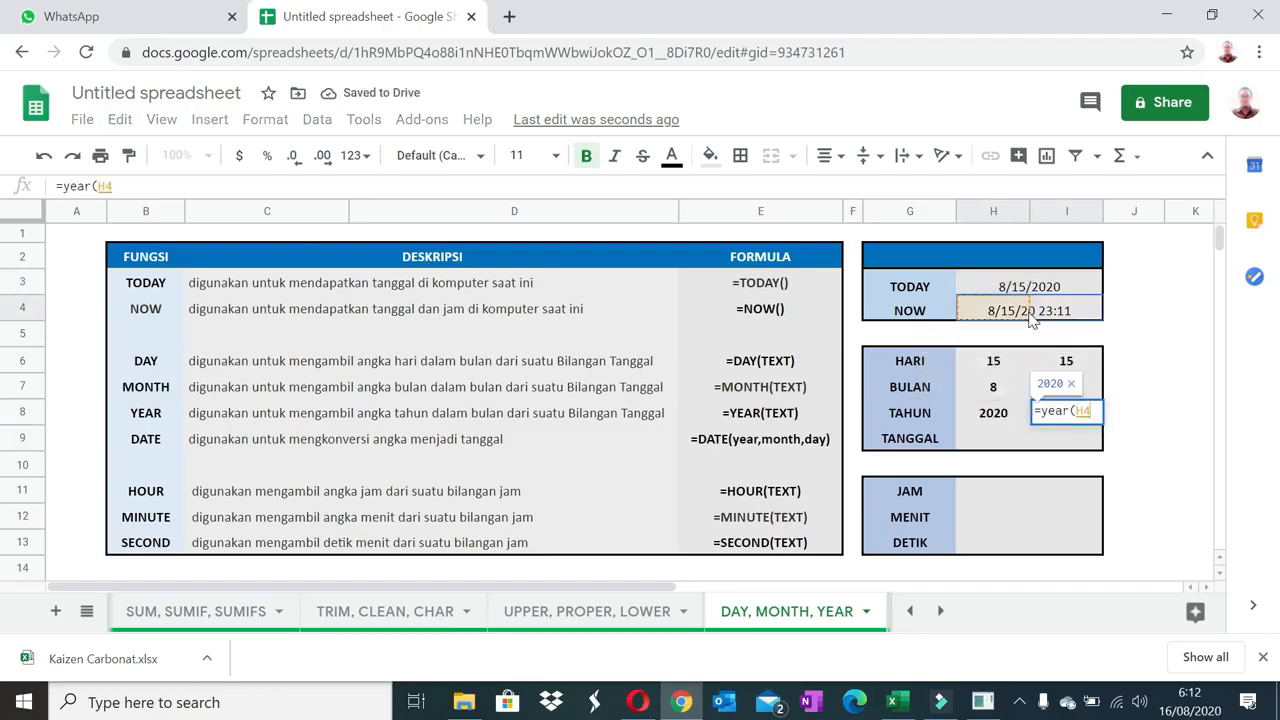
key(Return)
Enter =date(H8,H7,H6) in H9, beside the TANGGAL label, and copy that cell.
key(Left)
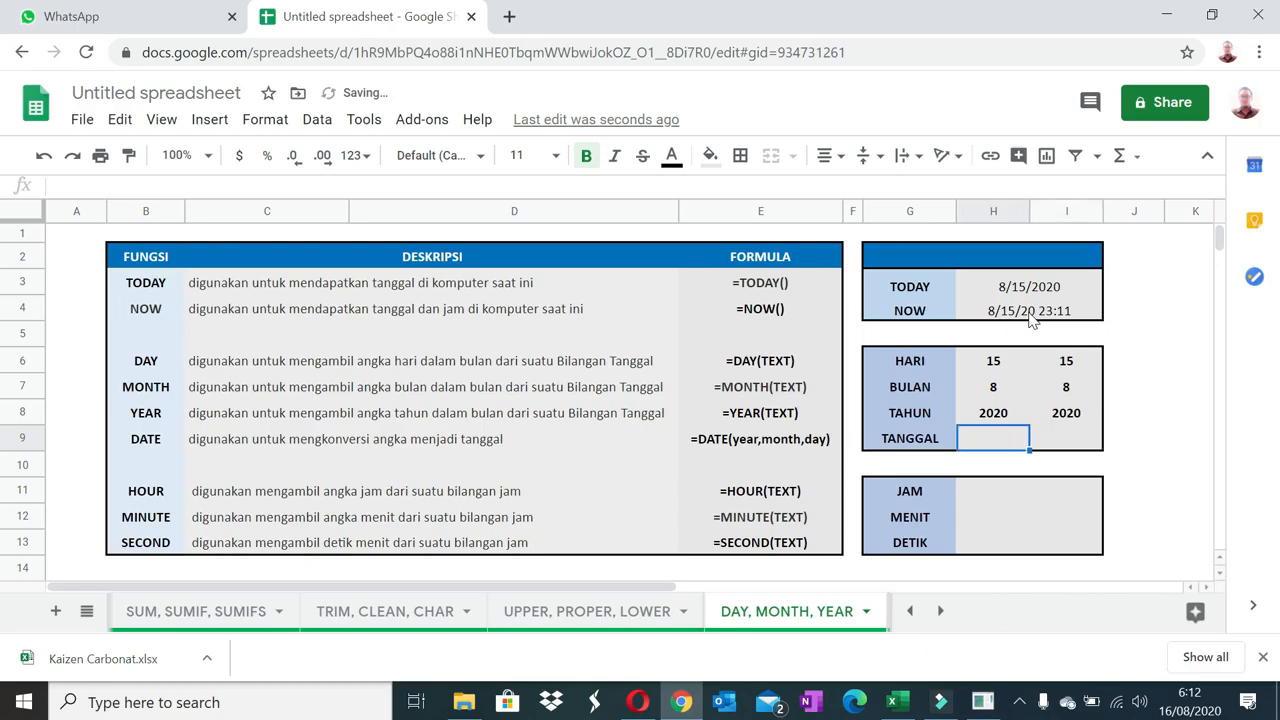
text(=date()
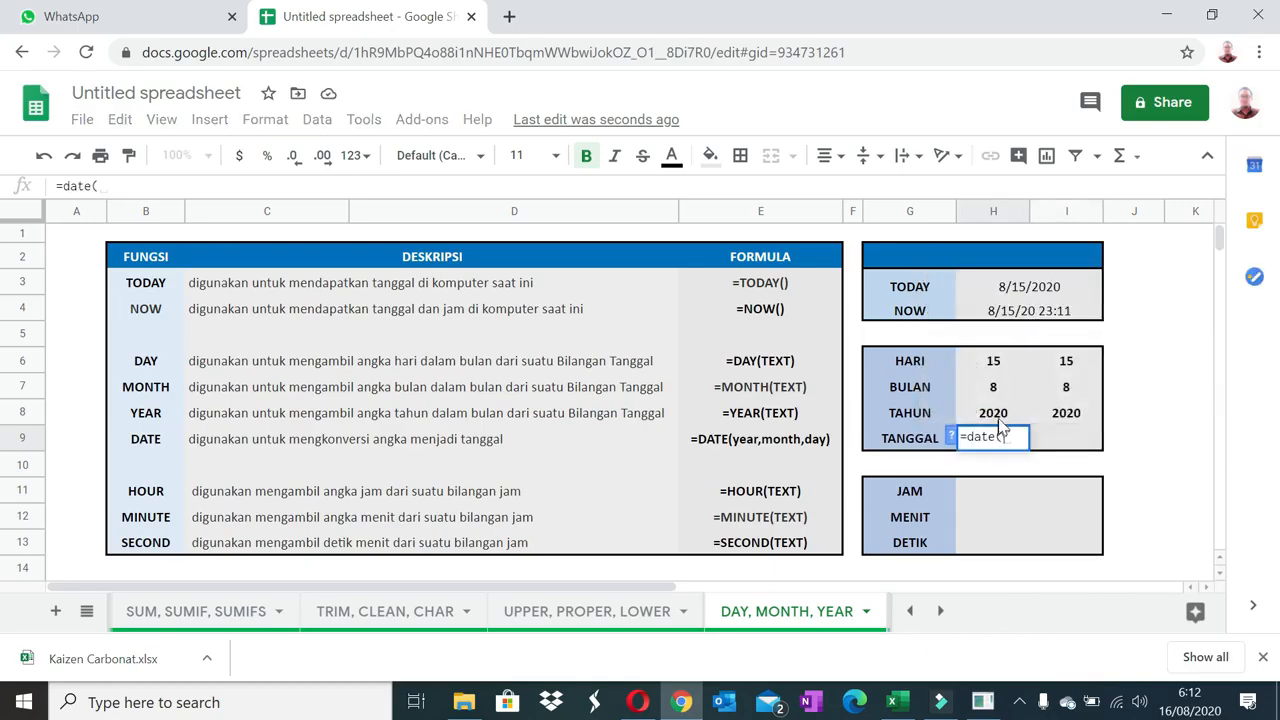
click(1003, 420)
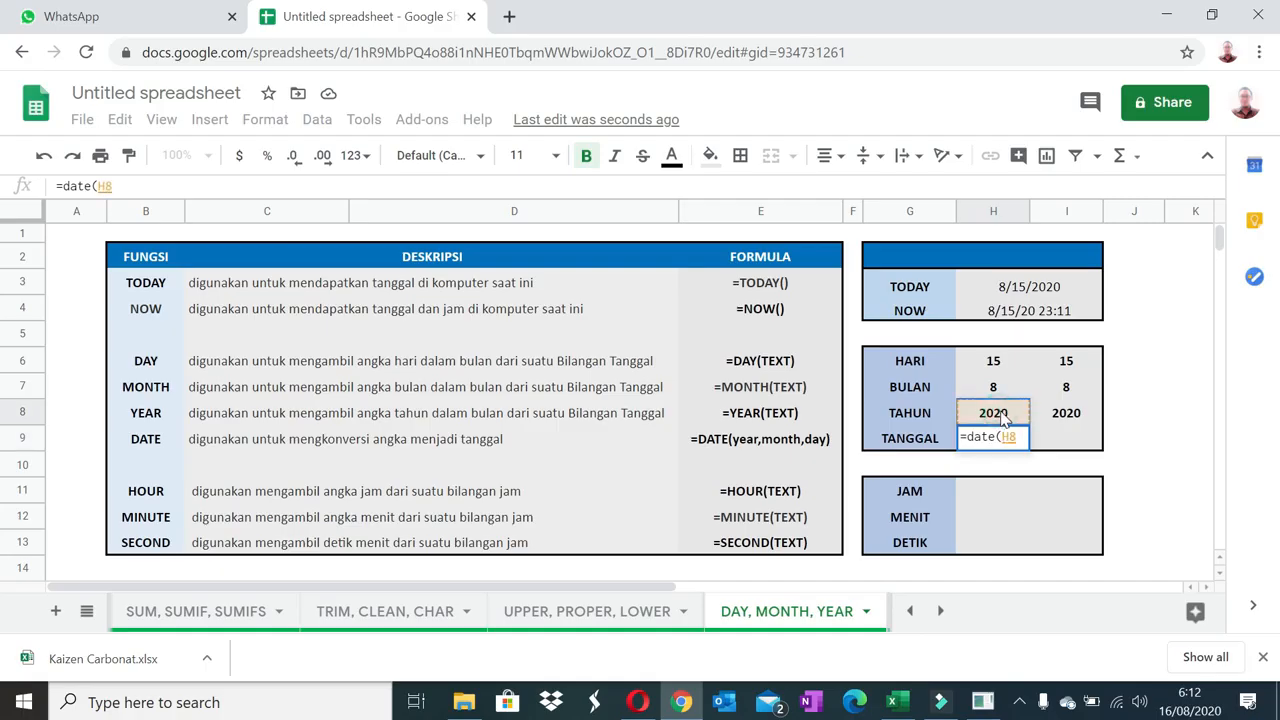
text(,)
click(995, 390)
text(,)
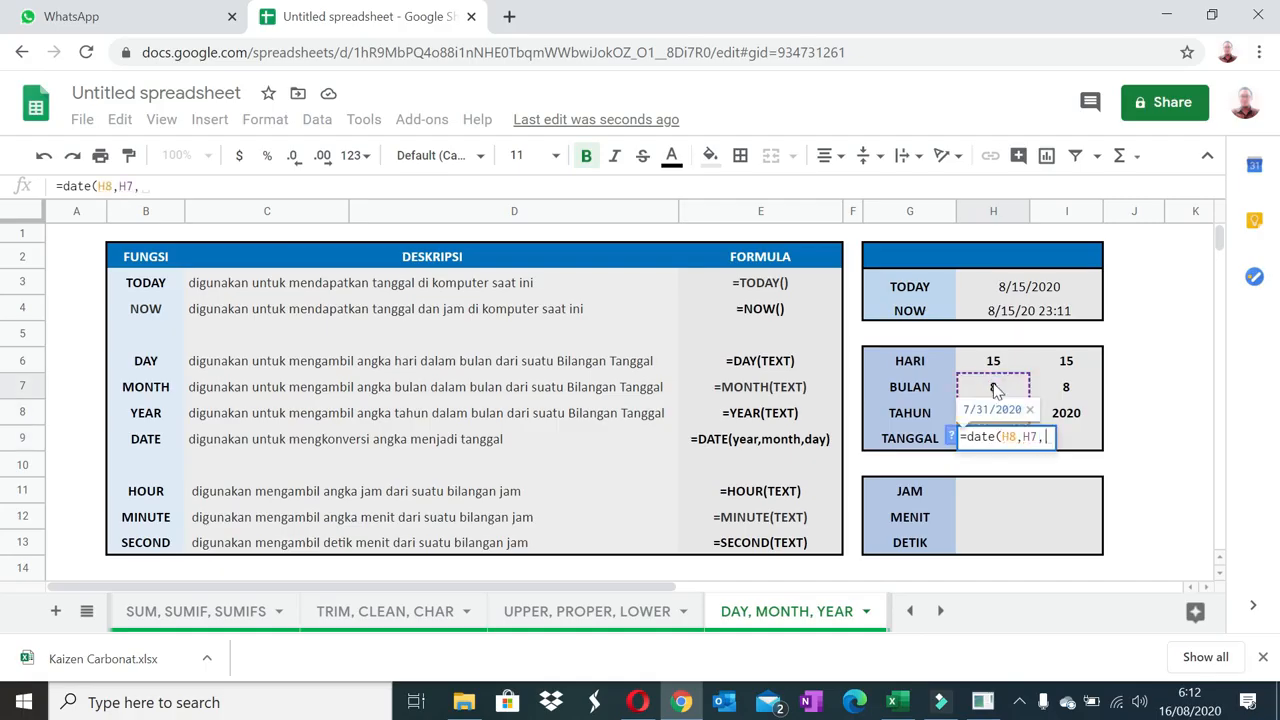
click(990, 363)
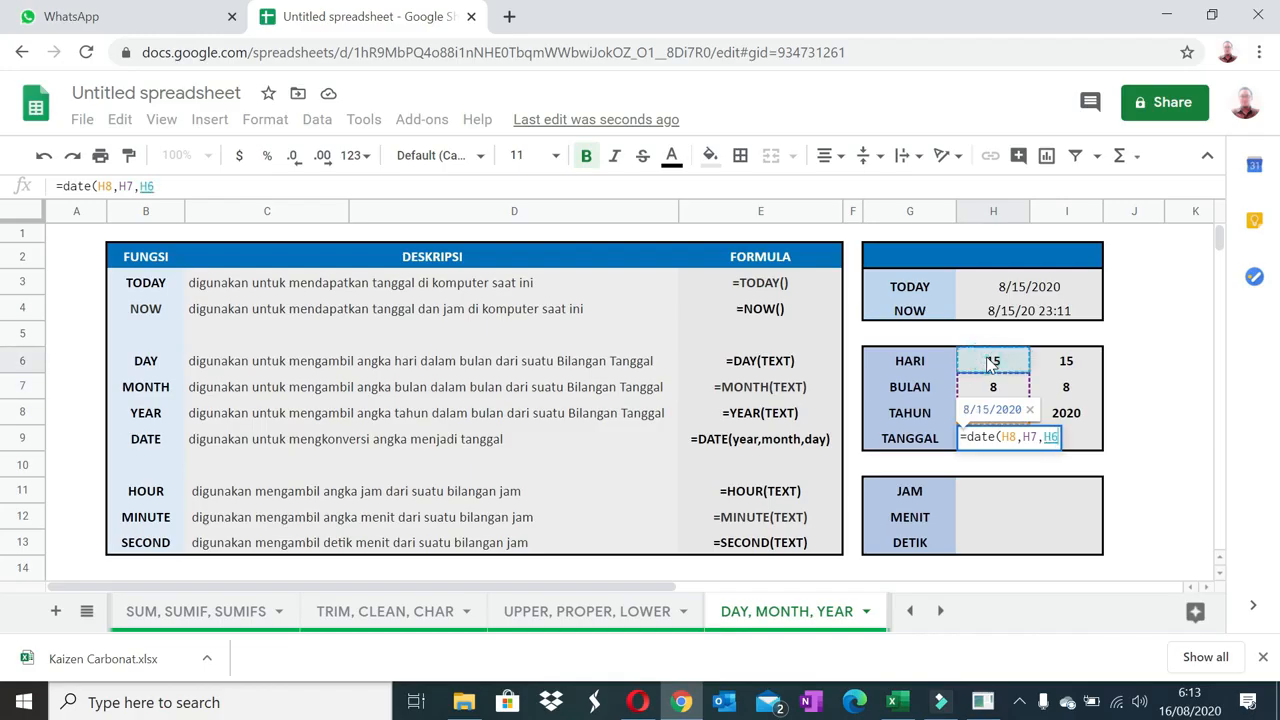
key(Return)
key(Up)
key(ctrl+c)
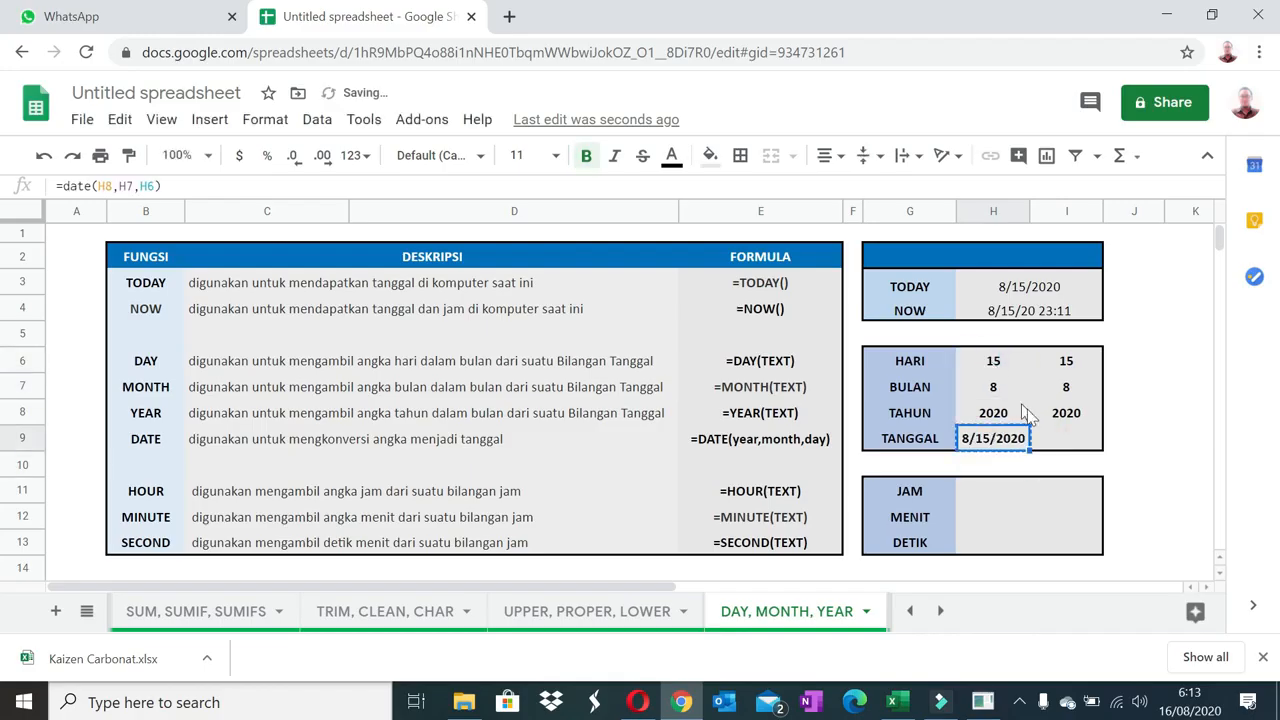
Enter a DATE formula in I9 using the year in I8, month in I7 and day in I6.
click(1062, 440)
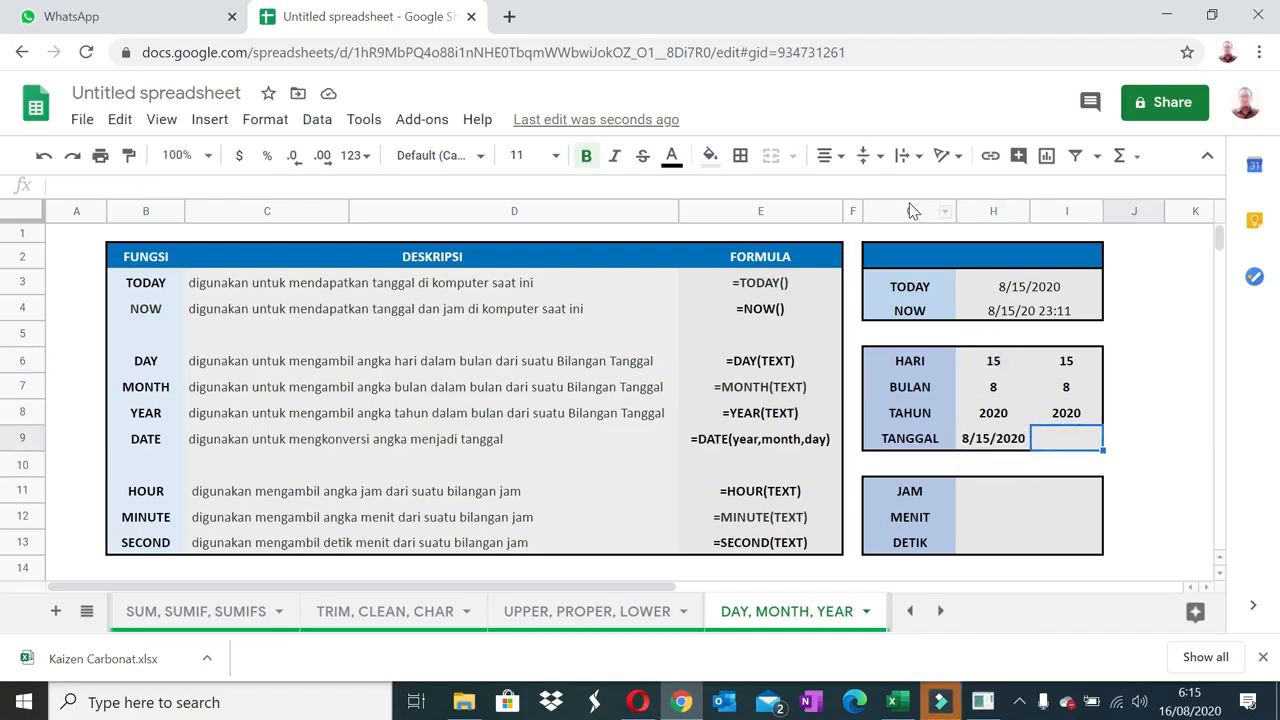
text(=date)
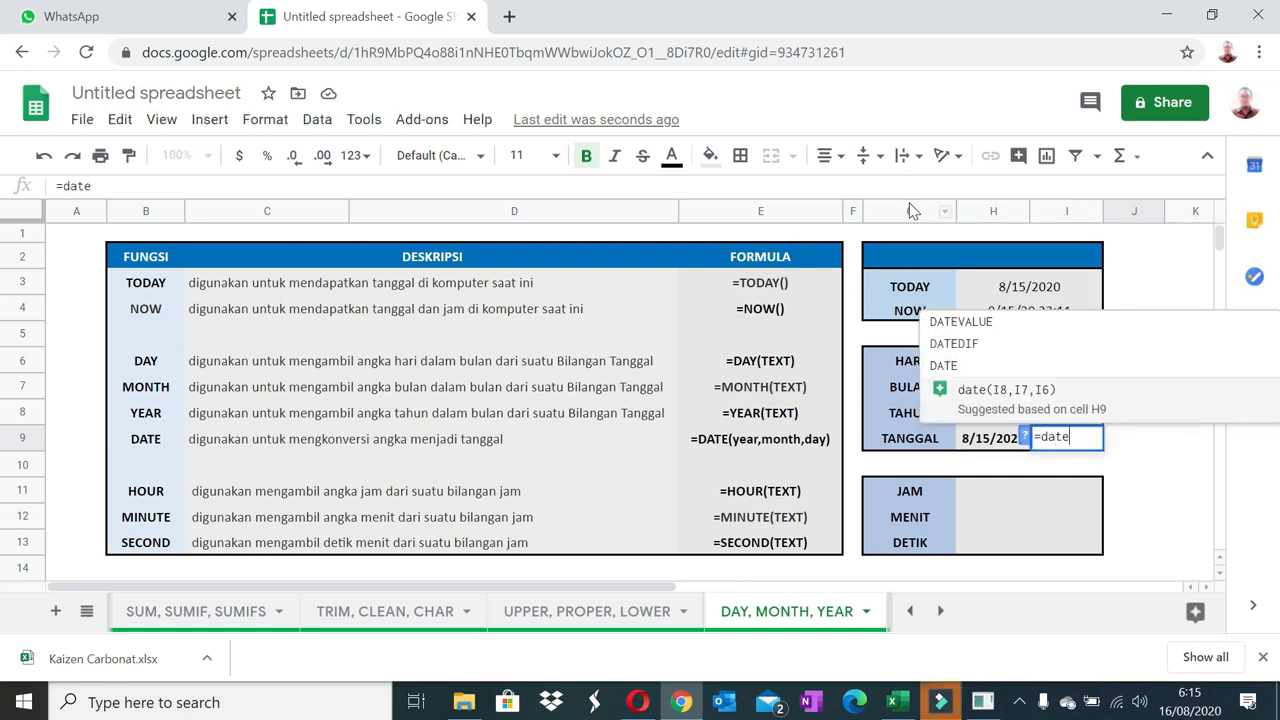
text(()
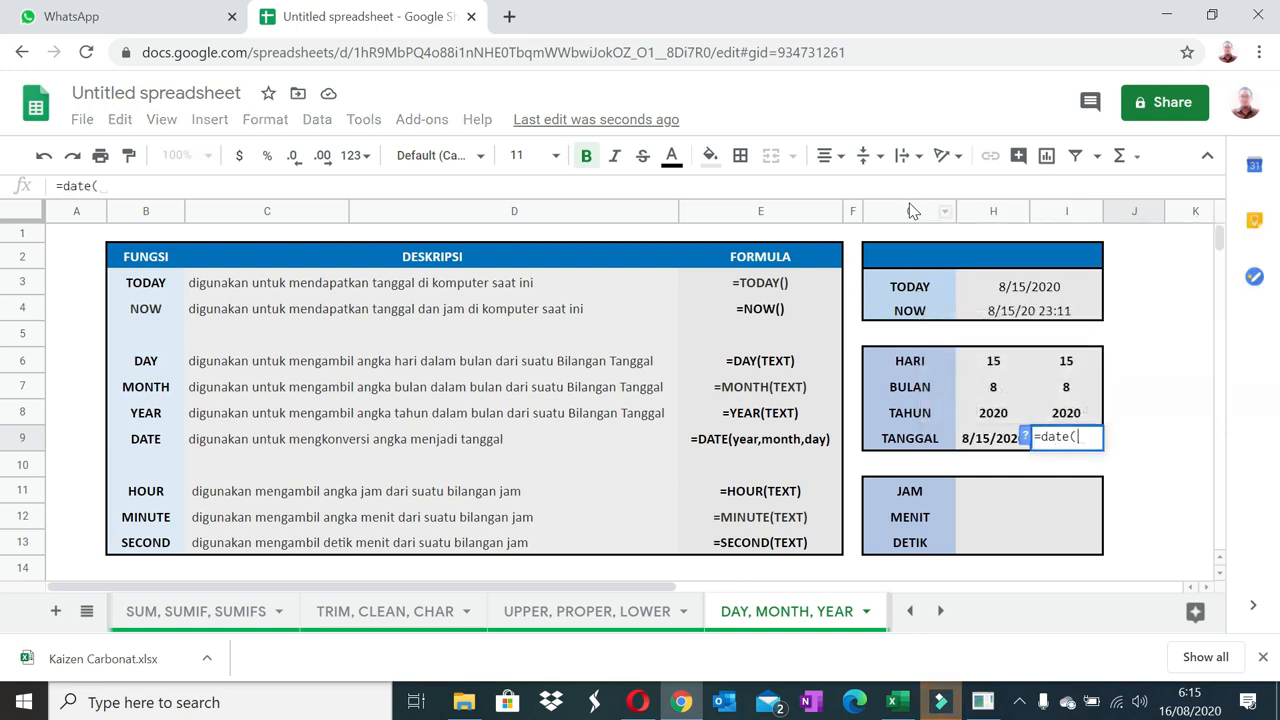
click(1084, 418)
text(,)
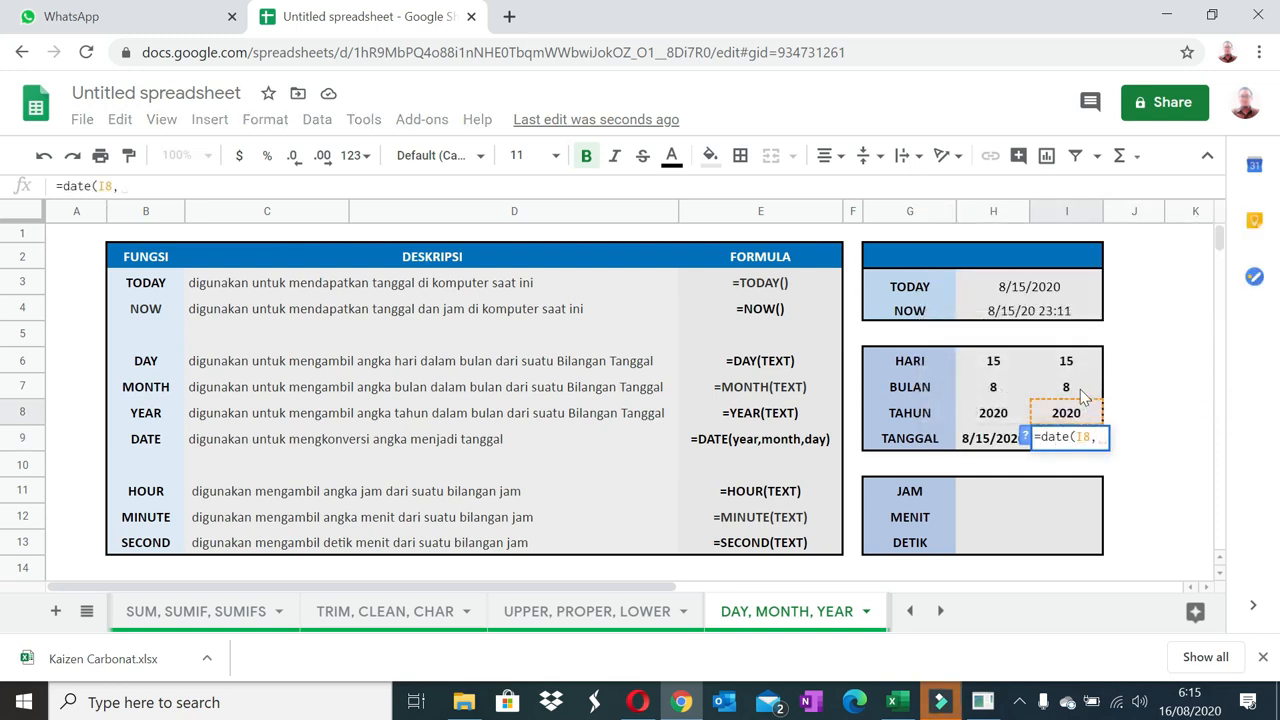
click(1084, 395)
text(,)
click(1082, 366)
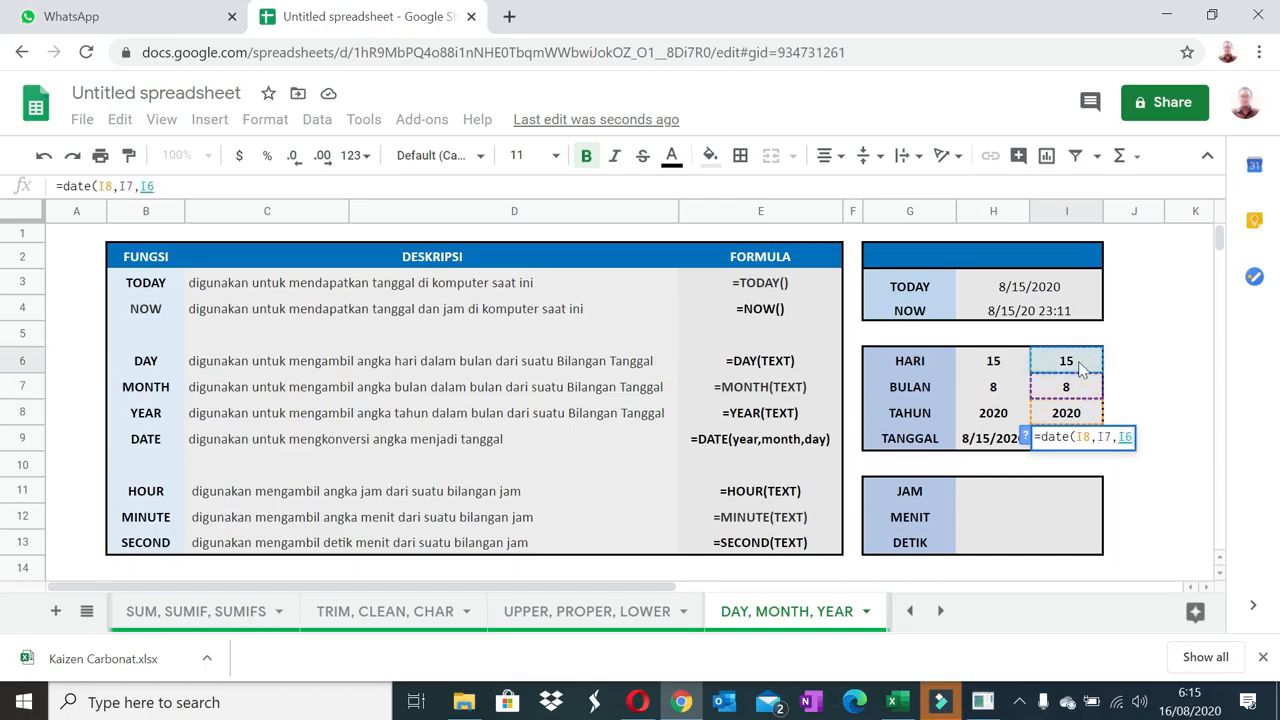
key(Return)
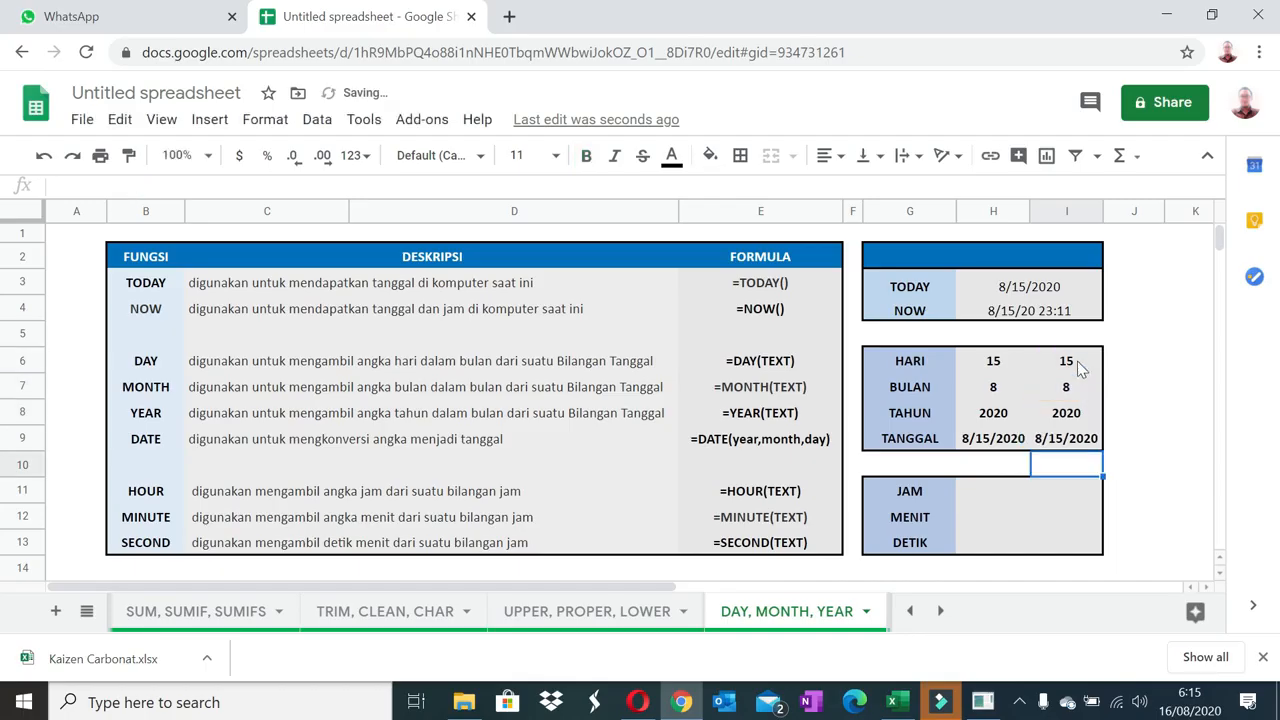
Enter an HOUR formula referencing the TODAY date in H3 into H11, beside the JAM label.
click(988, 490)
text(=)
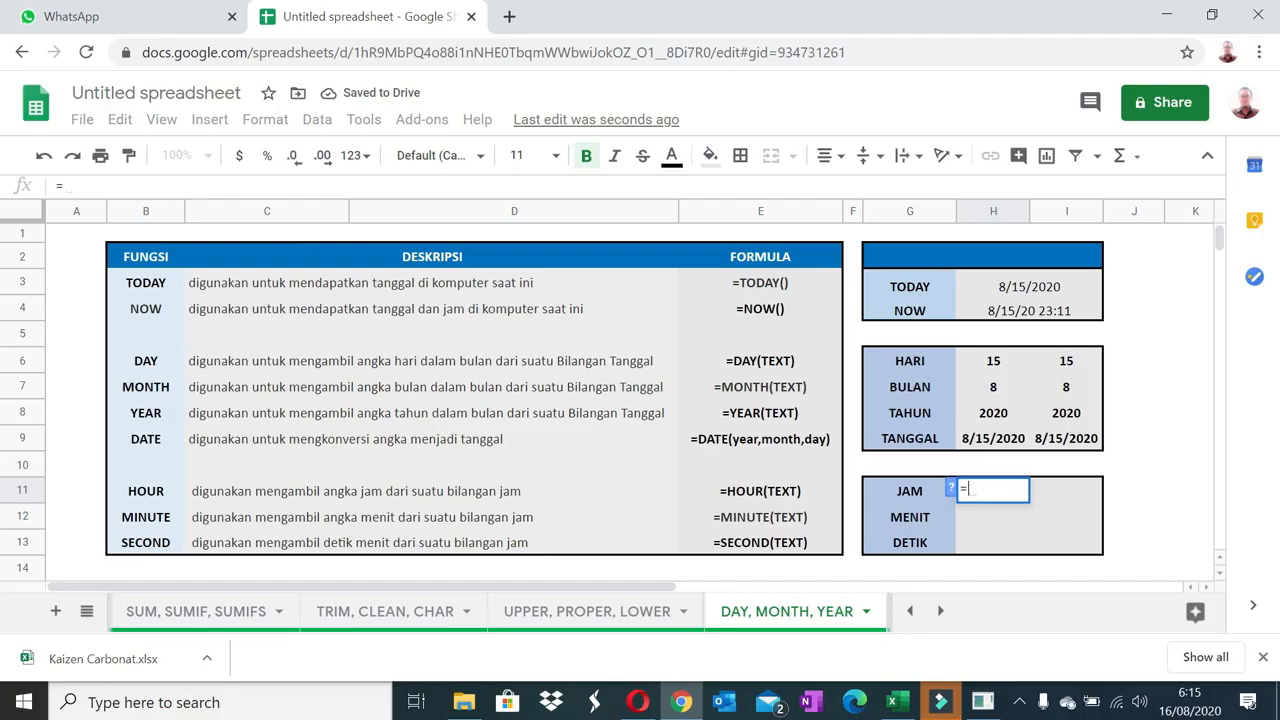
text(hour()
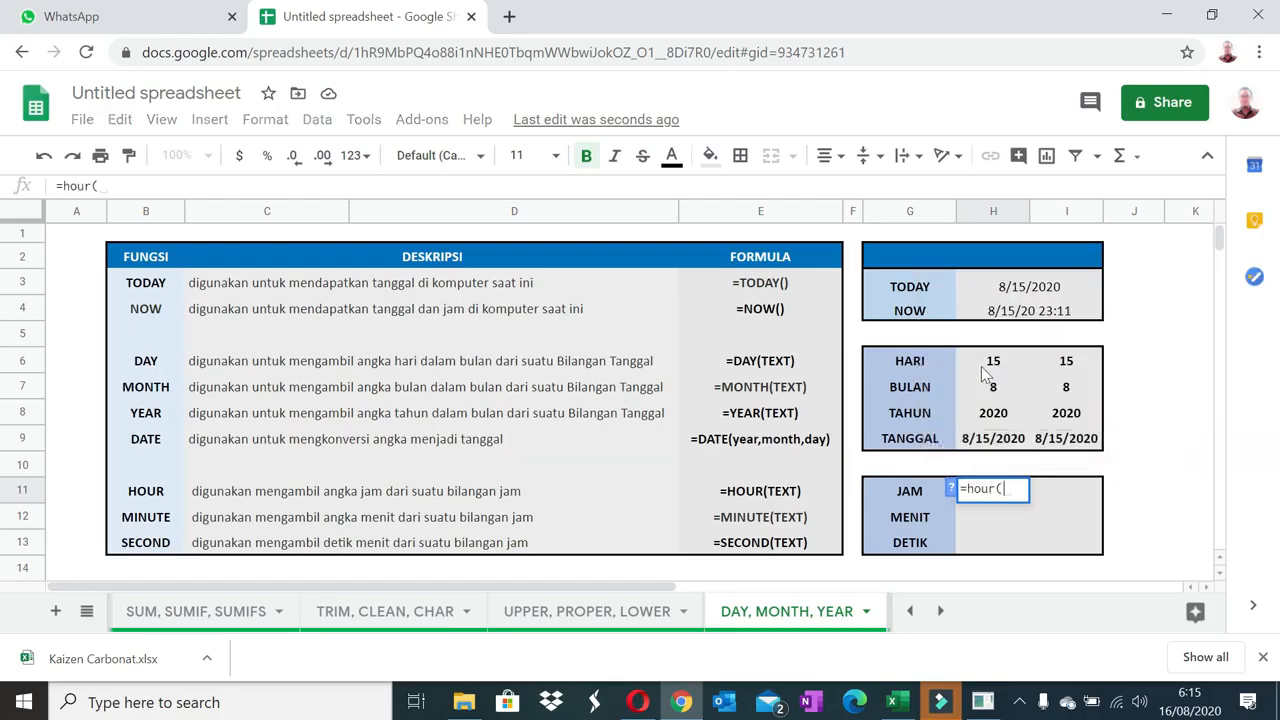
click(991, 289)
text())
key(Return)
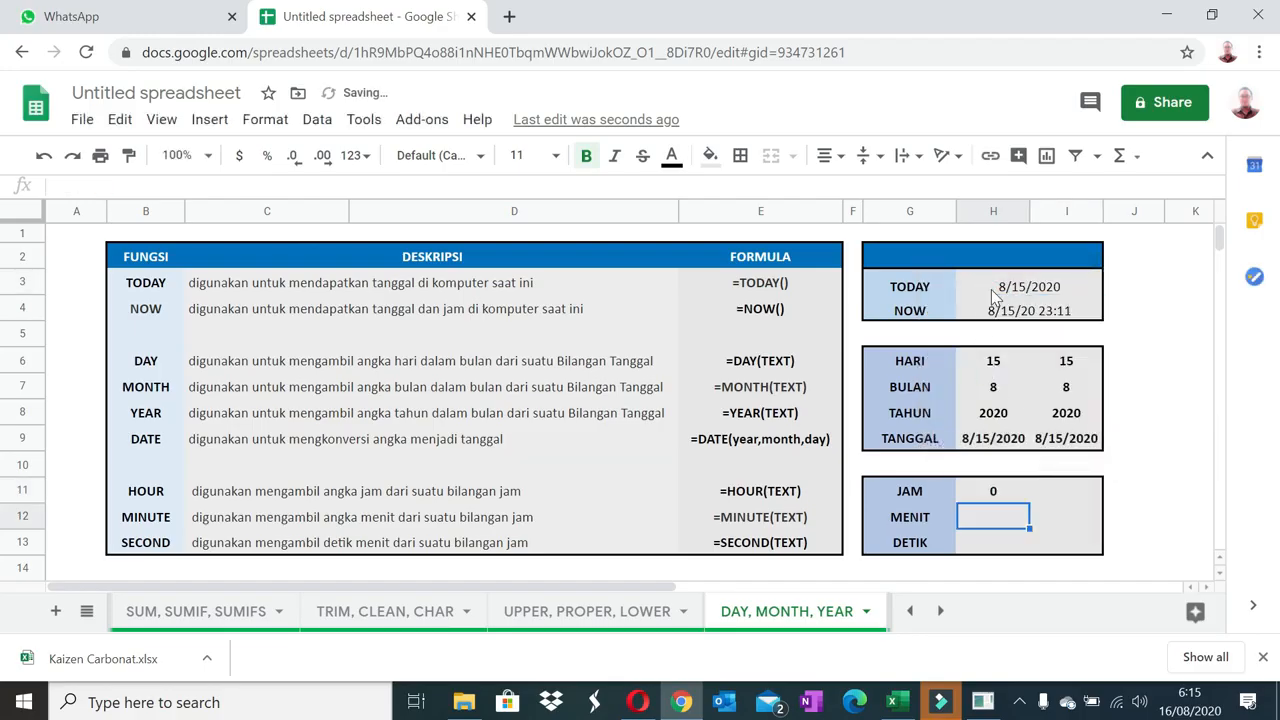
Enter an HOUR formula referencing the NOW value in H4 into I11, in the JAM row.
key(Up)
key(Right)
text(=ho)
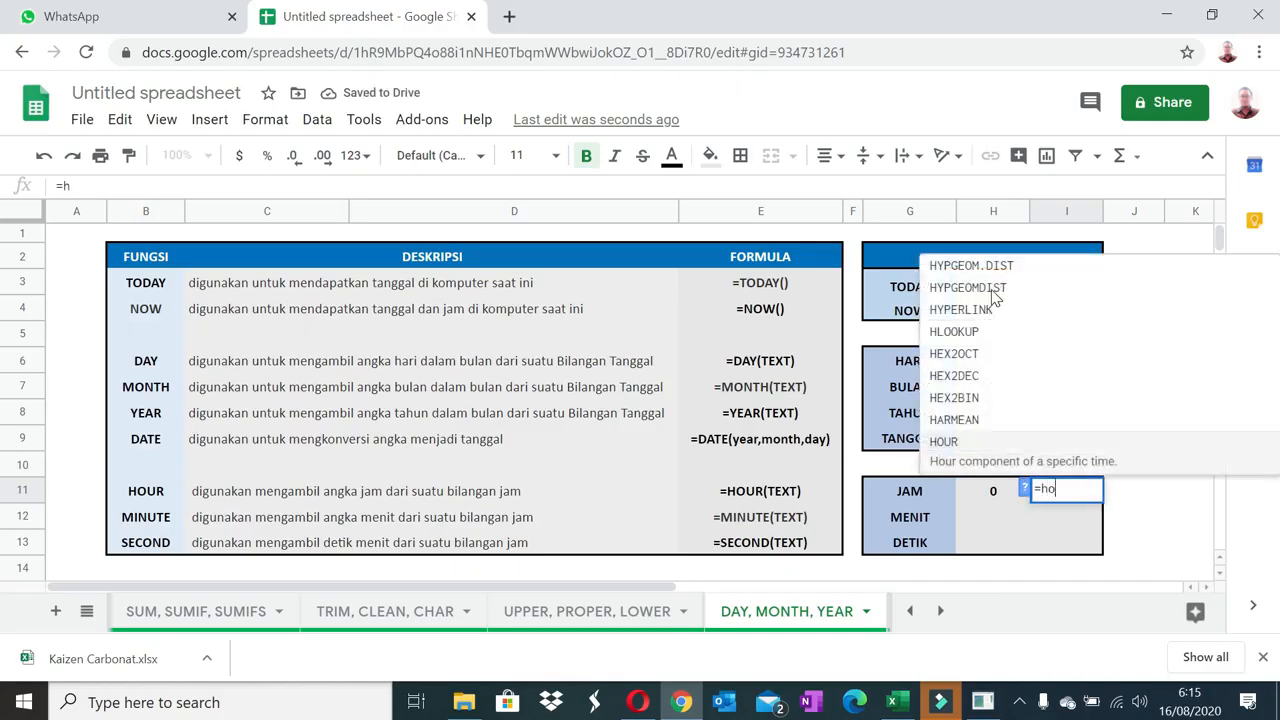
text(ur()
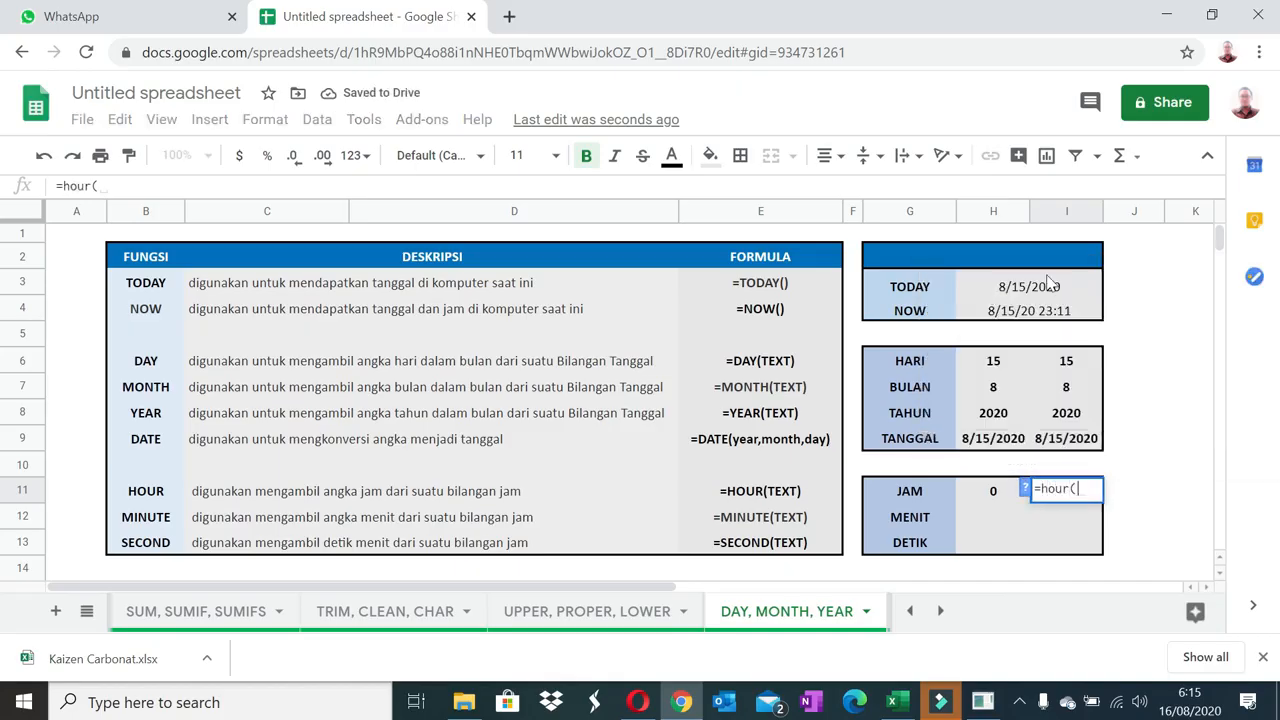
click(1063, 312)
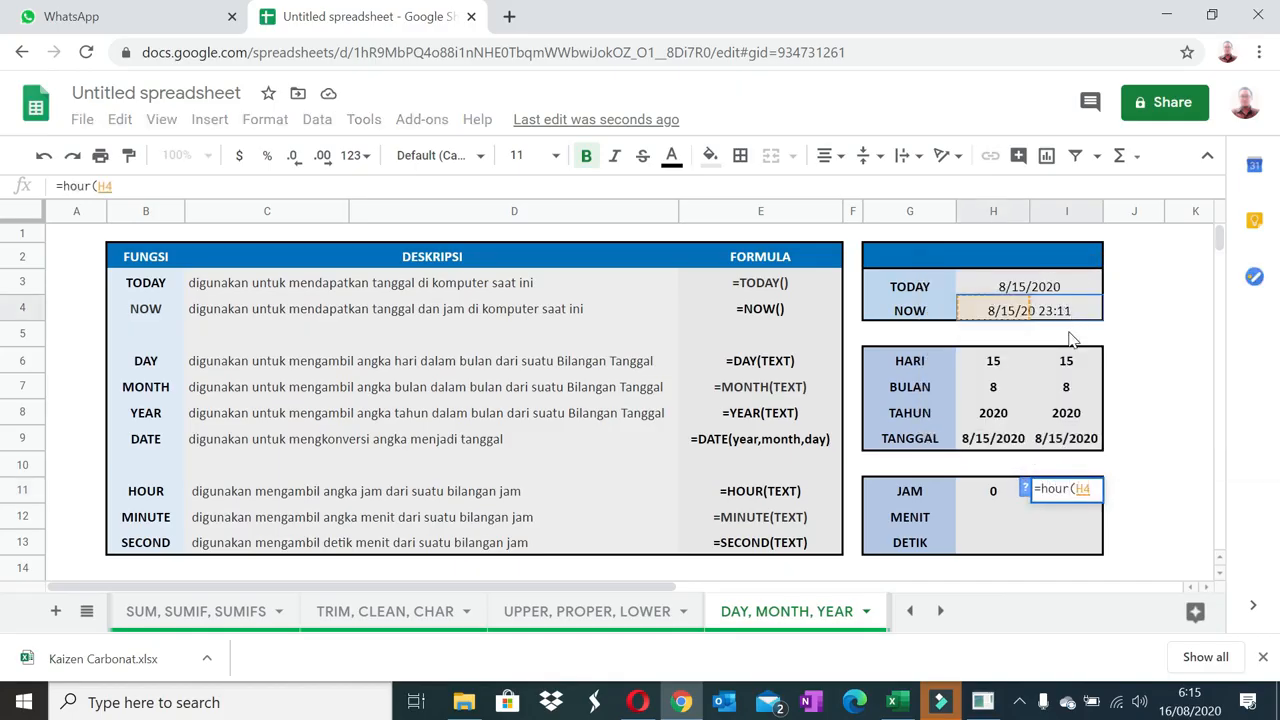
key(Return)
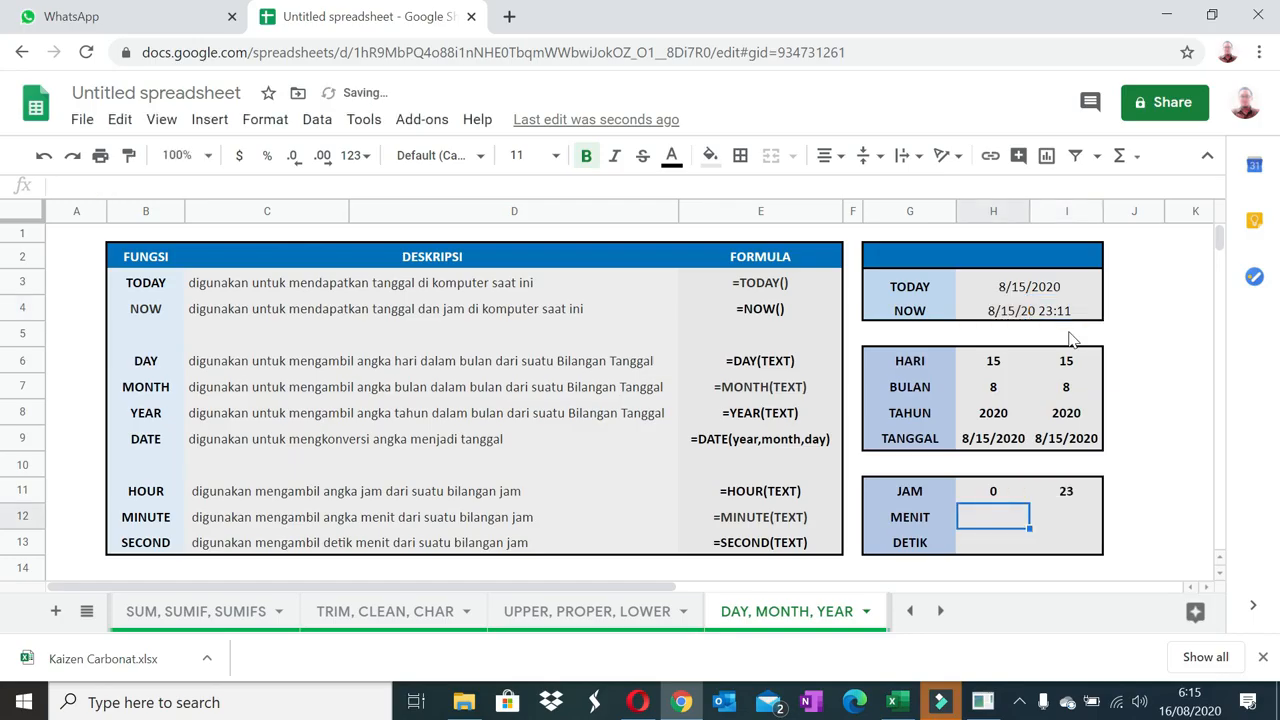
Enter a MINUTE formula referencing H3 into H12, beside the MENIT label.
text(=minute)
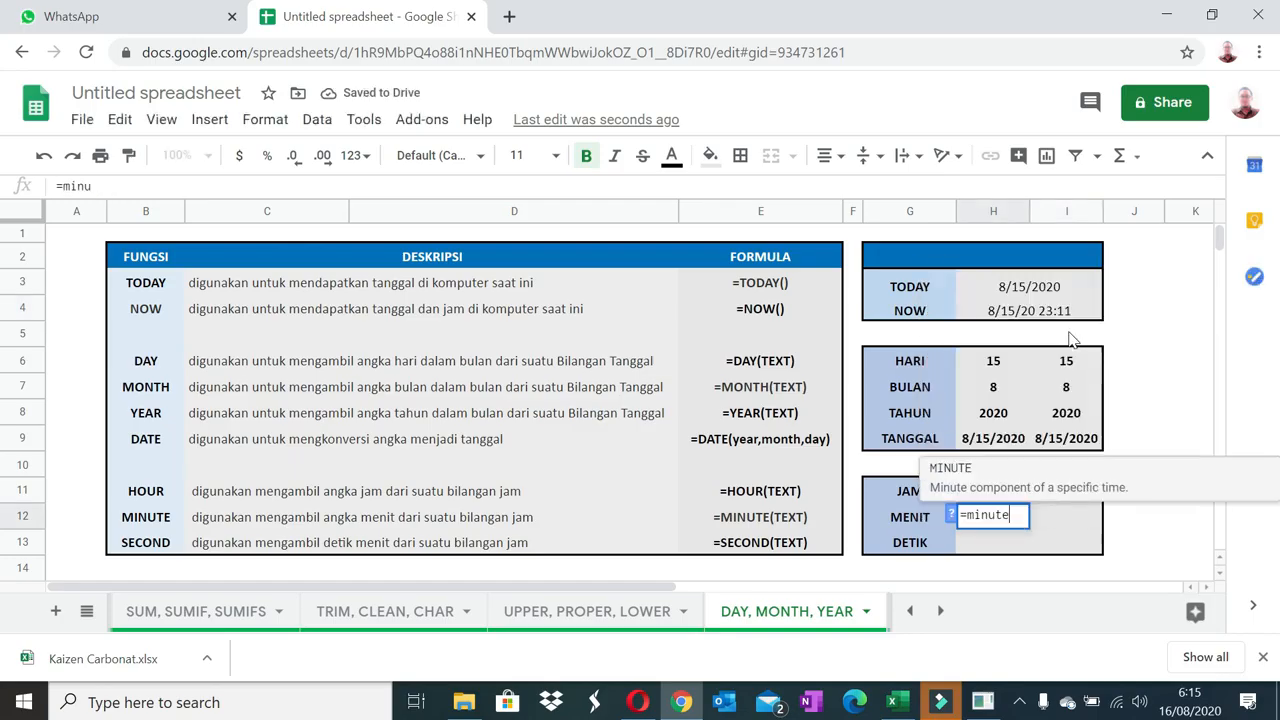
text(()
click(1050, 293)
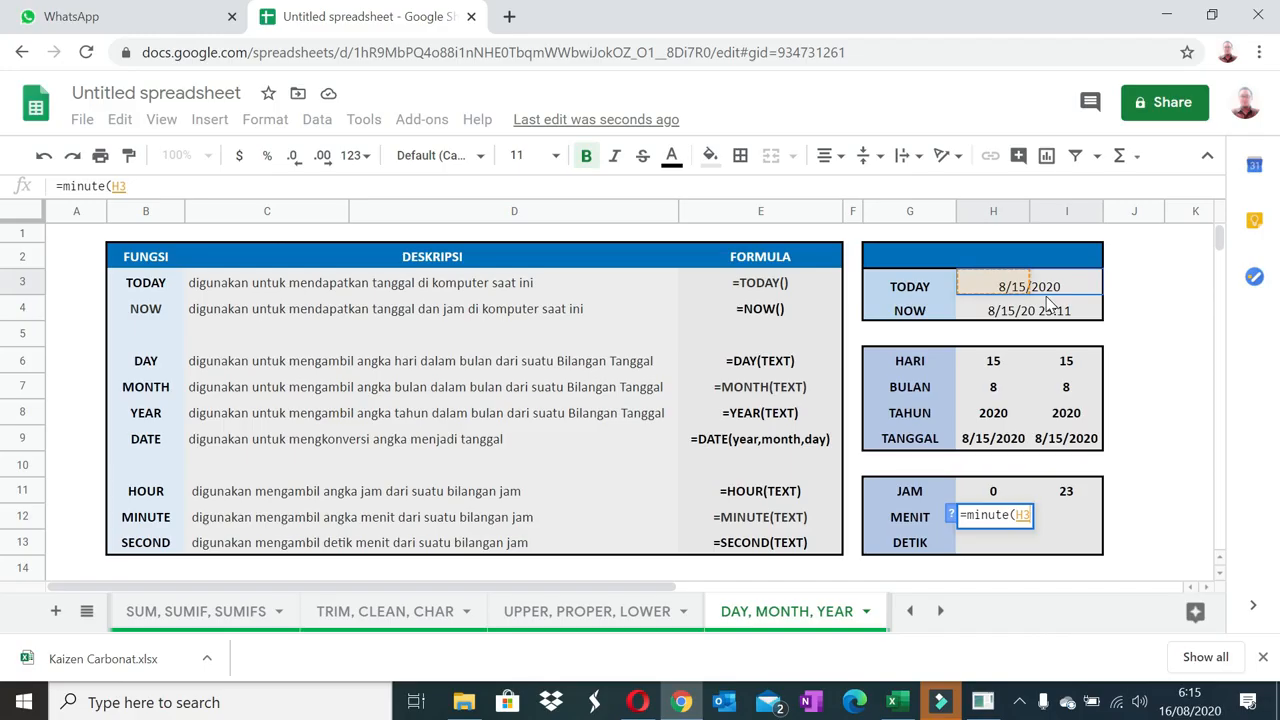
key(Return)
Enter a MINUTE formula referencing H4 into I12, in the MENIT row.
key(Up)
key(Right)
text(=)
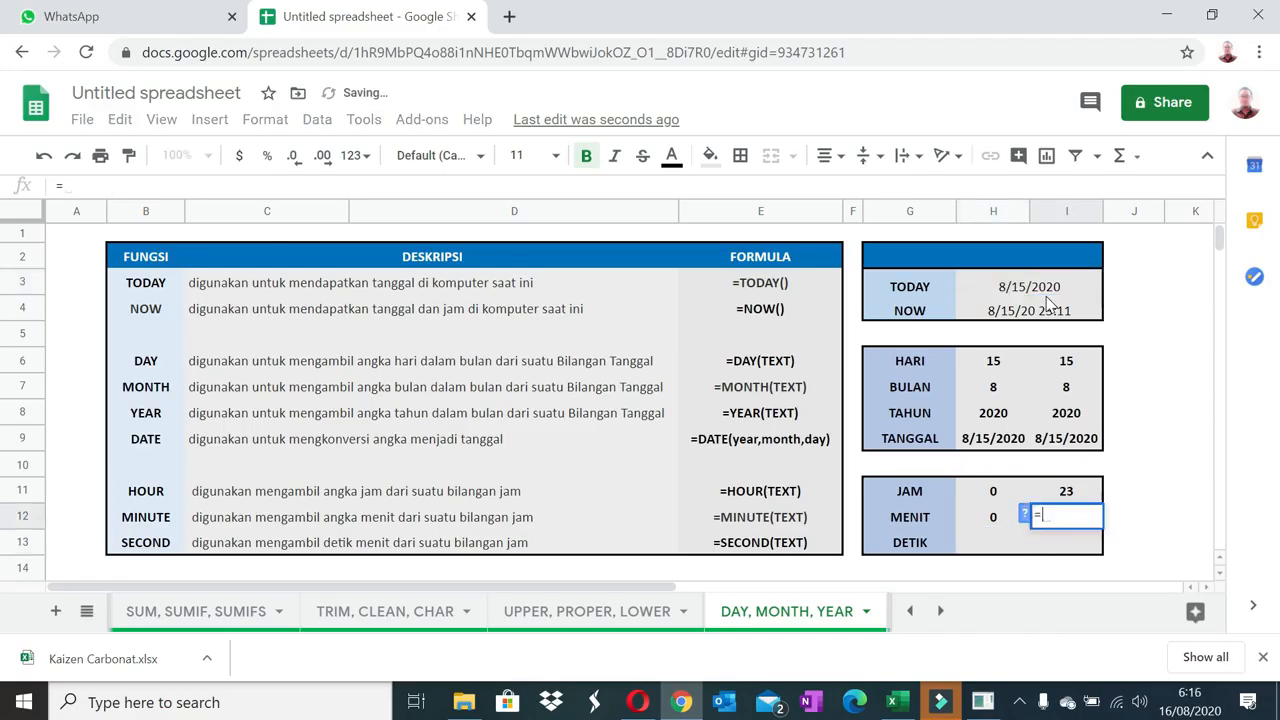
text(minute()
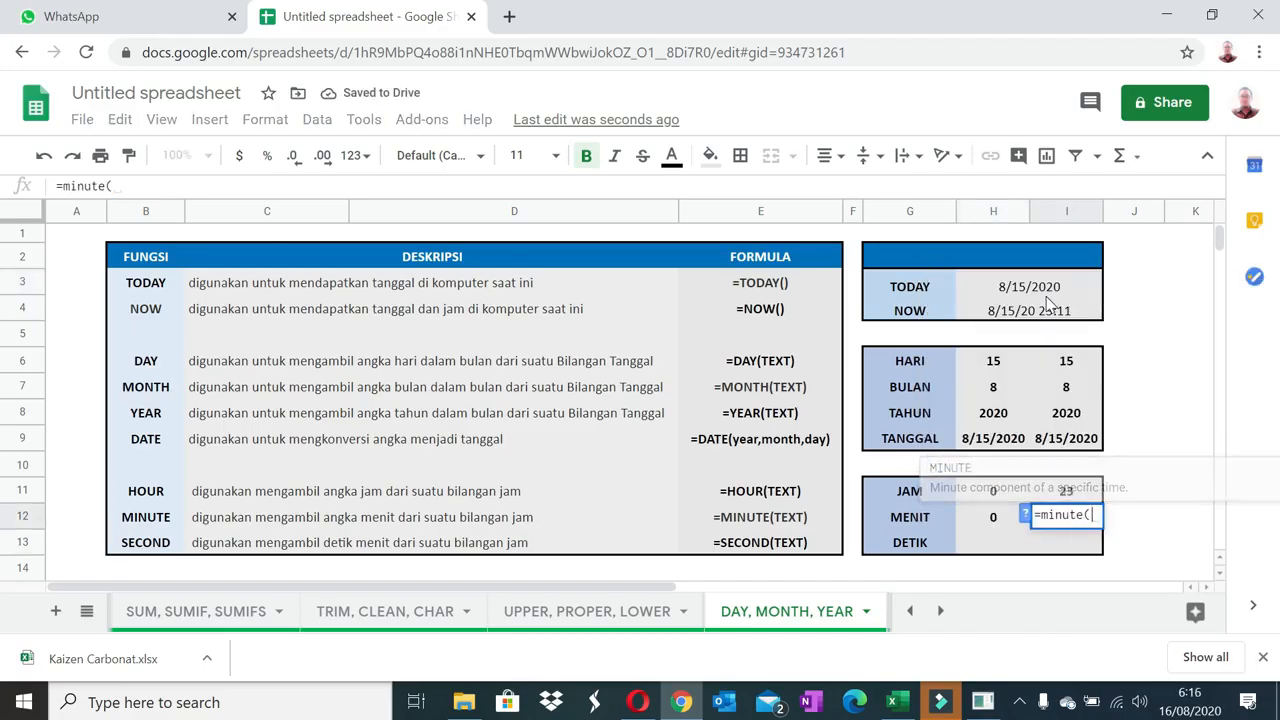
click(1063, 314)
key(Return)
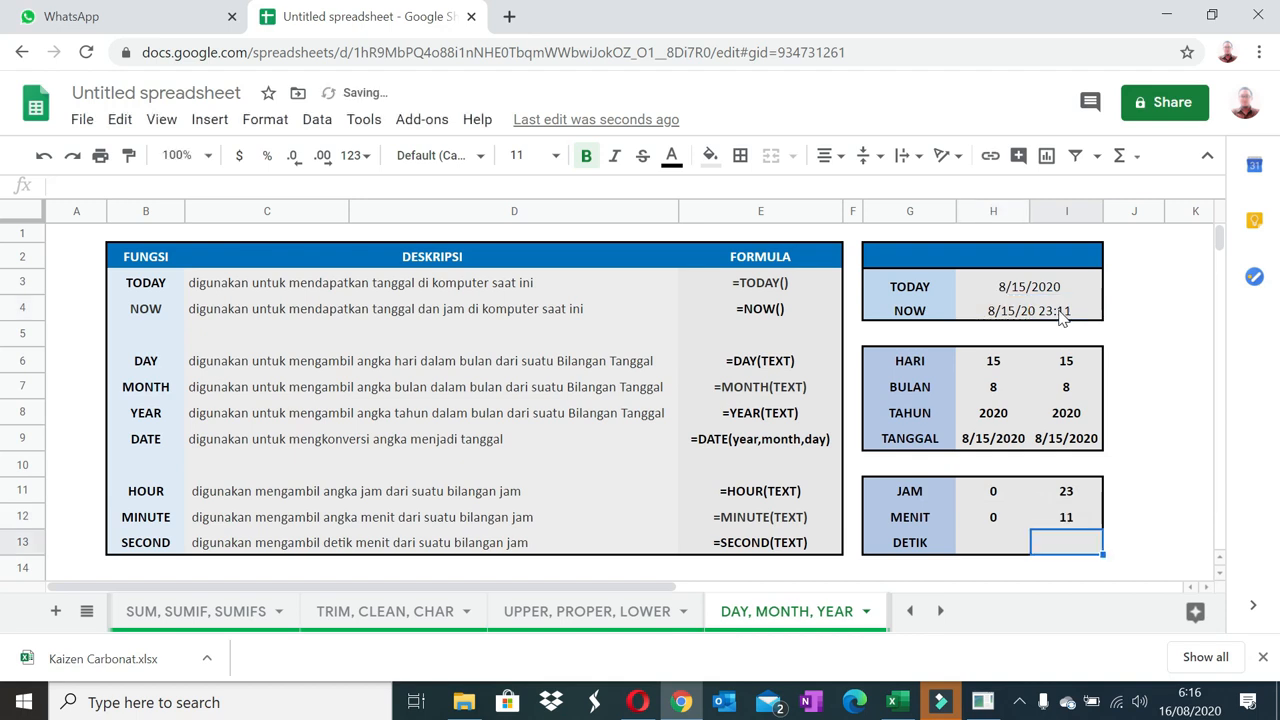
Enter a SECOND formula referencing H3 into H13, beside the DETIK label.
text(=second()
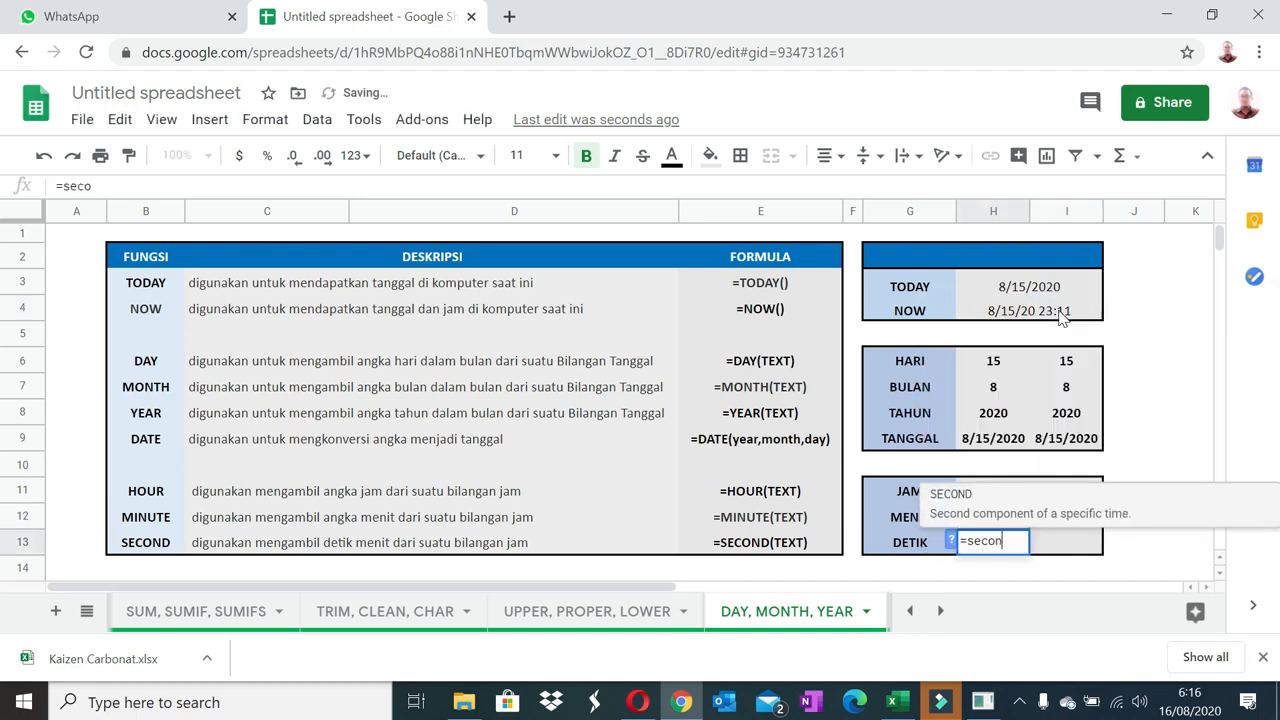
click(1005, 288)
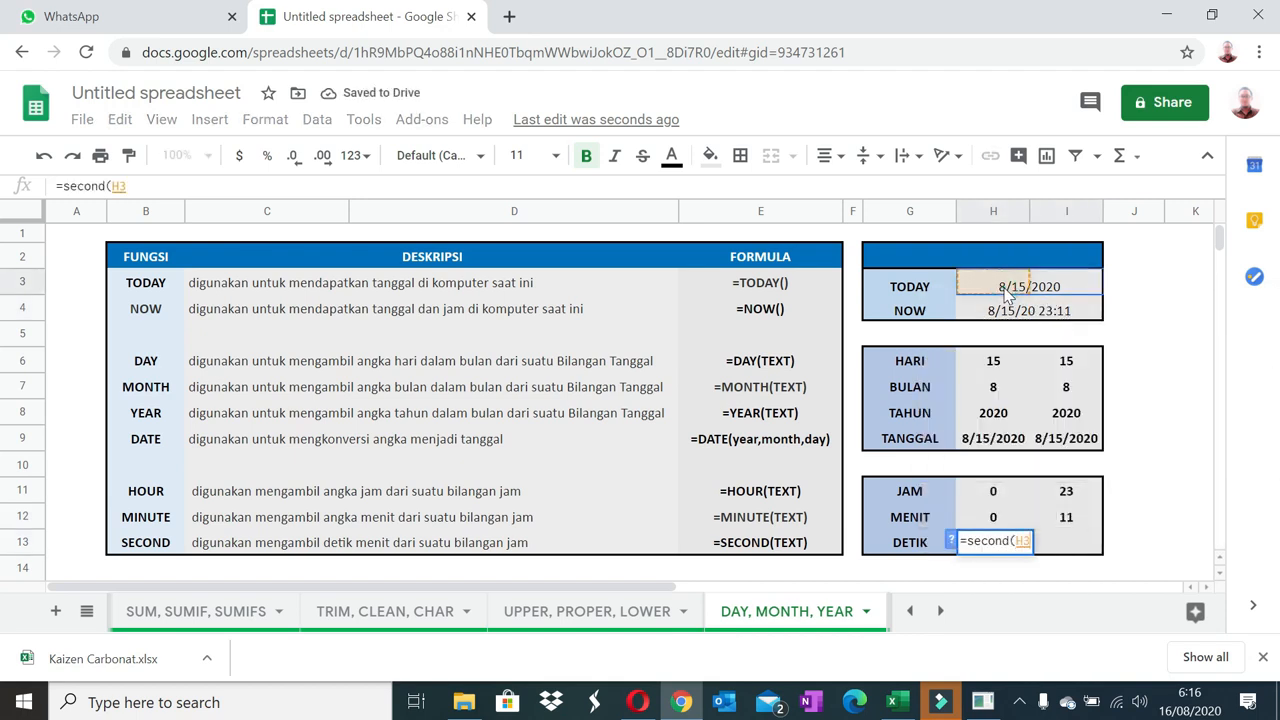
key(Return)
Enter a SECOND formula referencing H4 into I13, in the DETIK row, and select that cell to check it.
key(Up)
key(Right)
text(=)
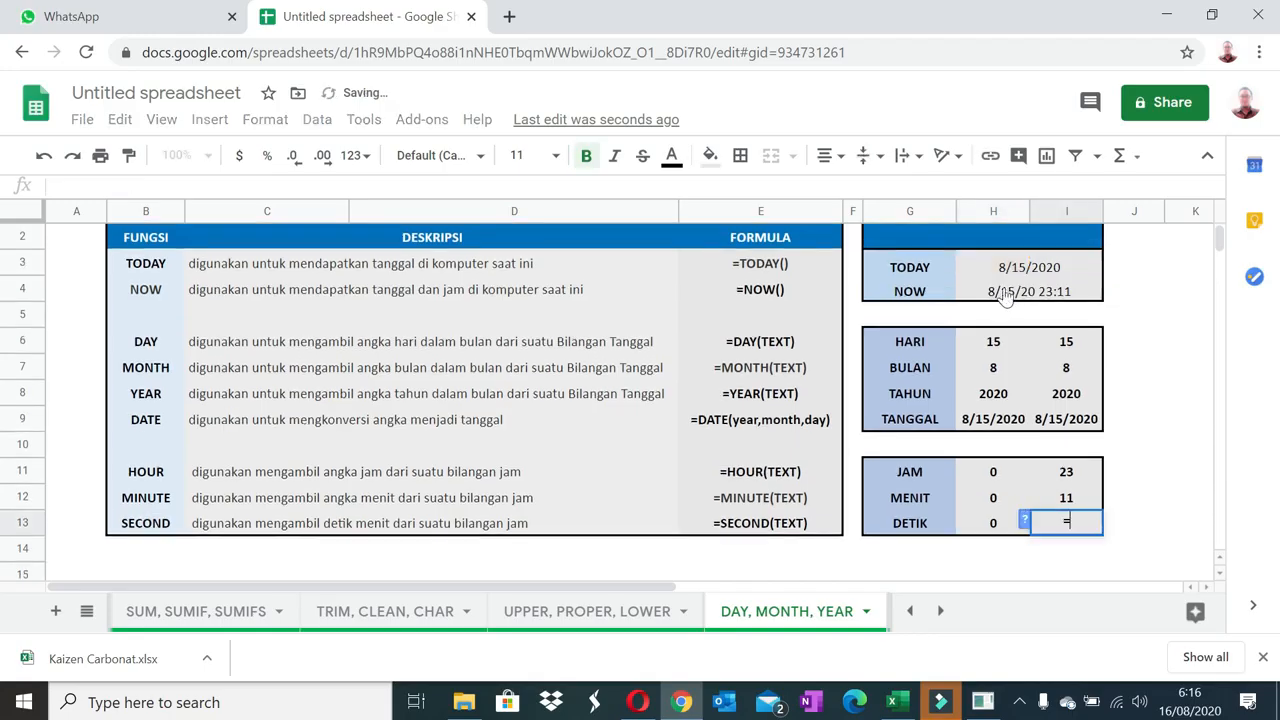
text(second)
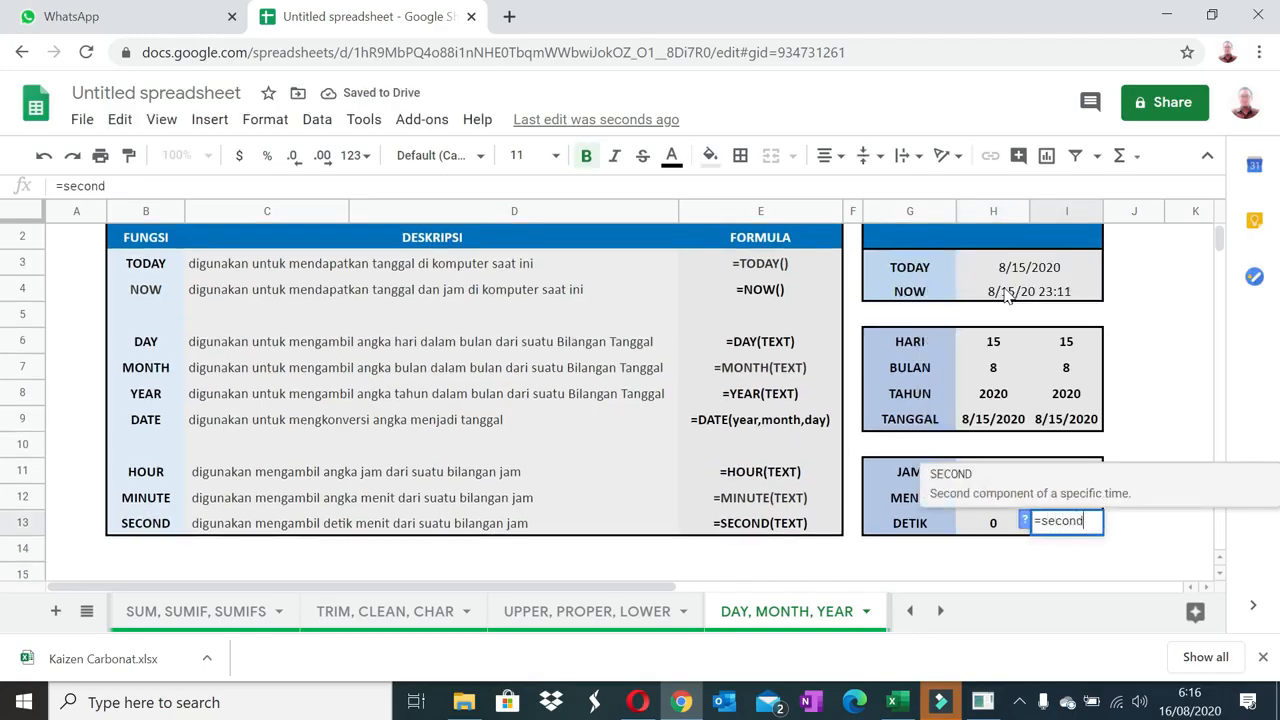
text(()
click(1007, 293)
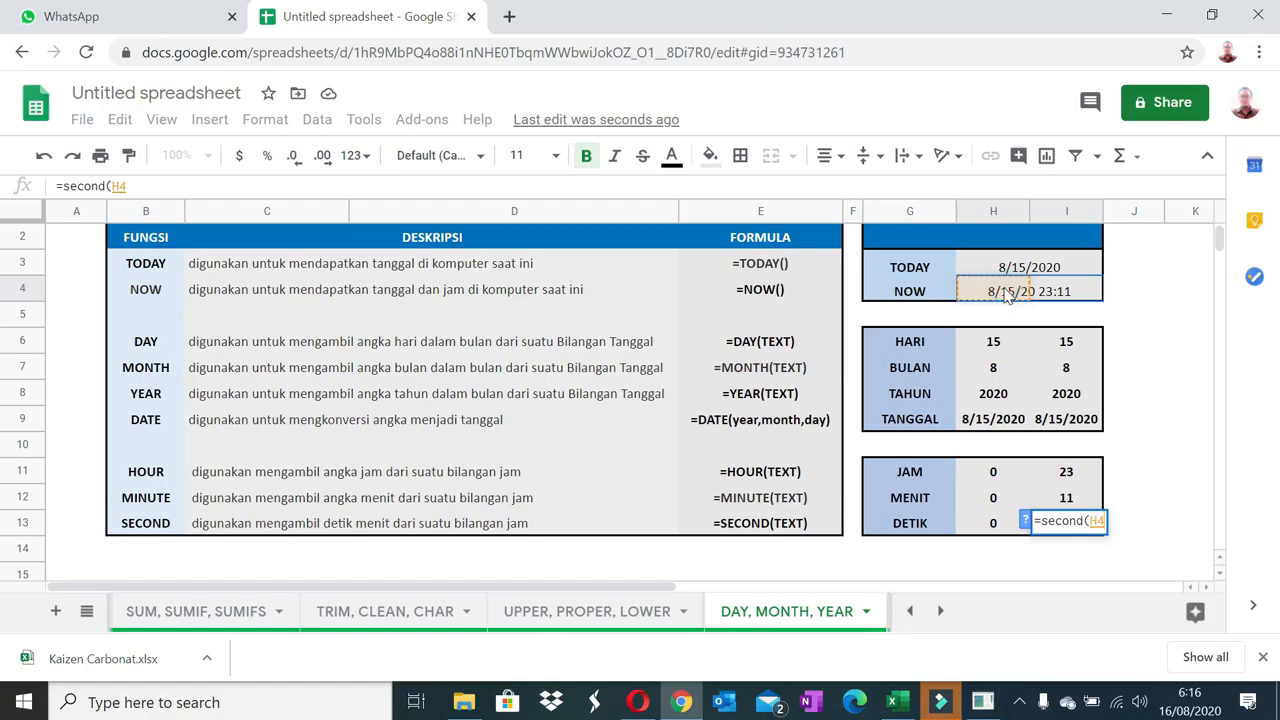
key(Return)
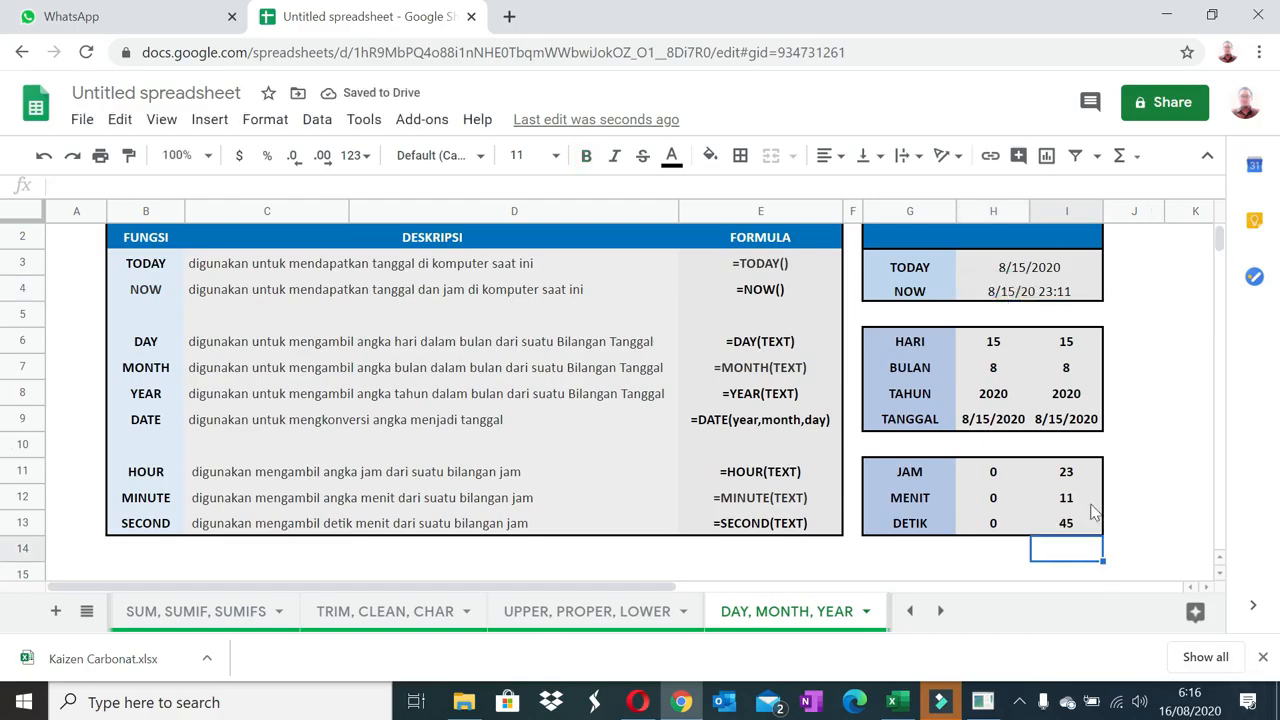
click(1092, 506)
click(1085, 526)
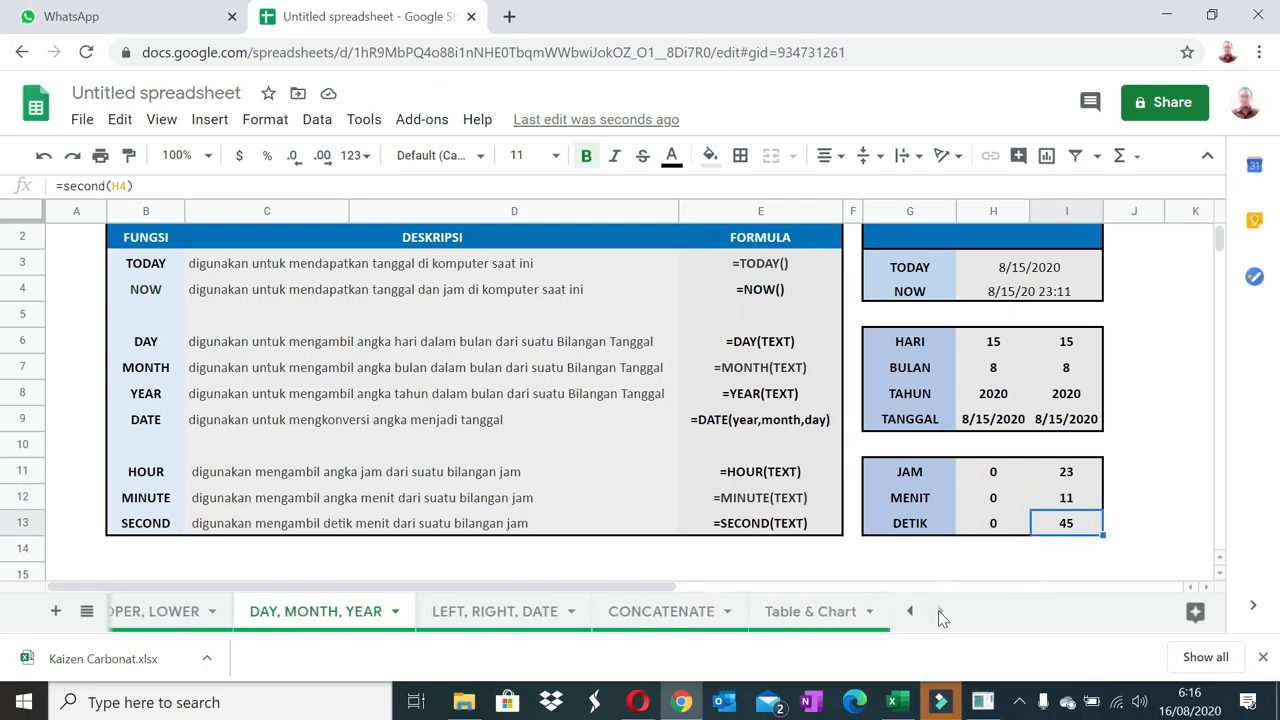
Open the LEFT, RIGHT, DATE sheet and look over the date strings in the TANGGAL column H.
click(486, 620)
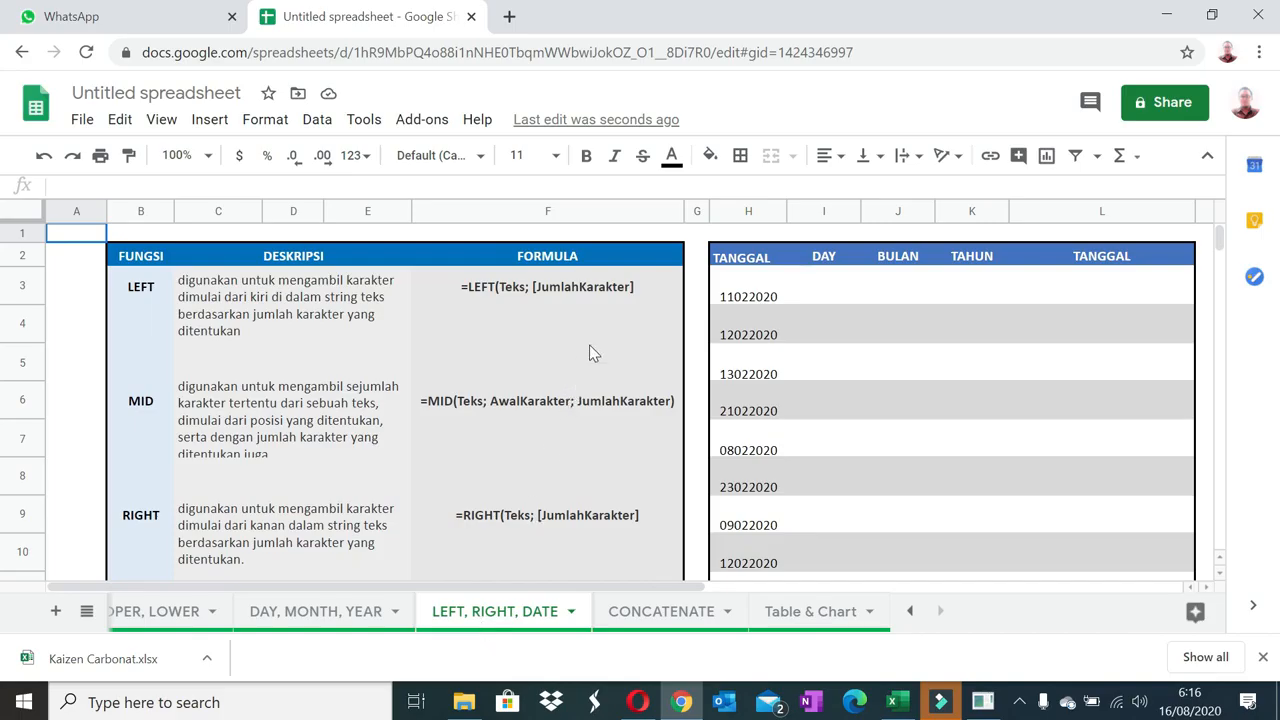
click(720, 289)
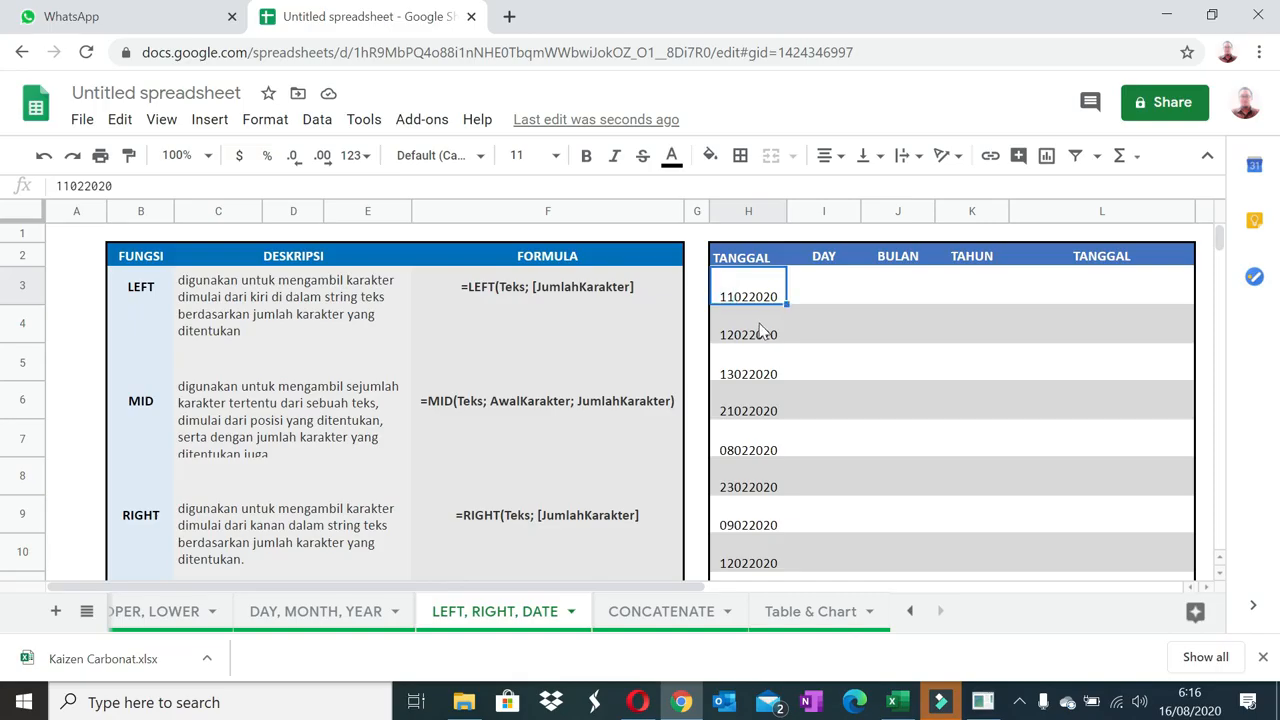
scroll(757, 350, down, 3)
scroll(766, 393, up, 3)
scroll(770, 400, down, 3)
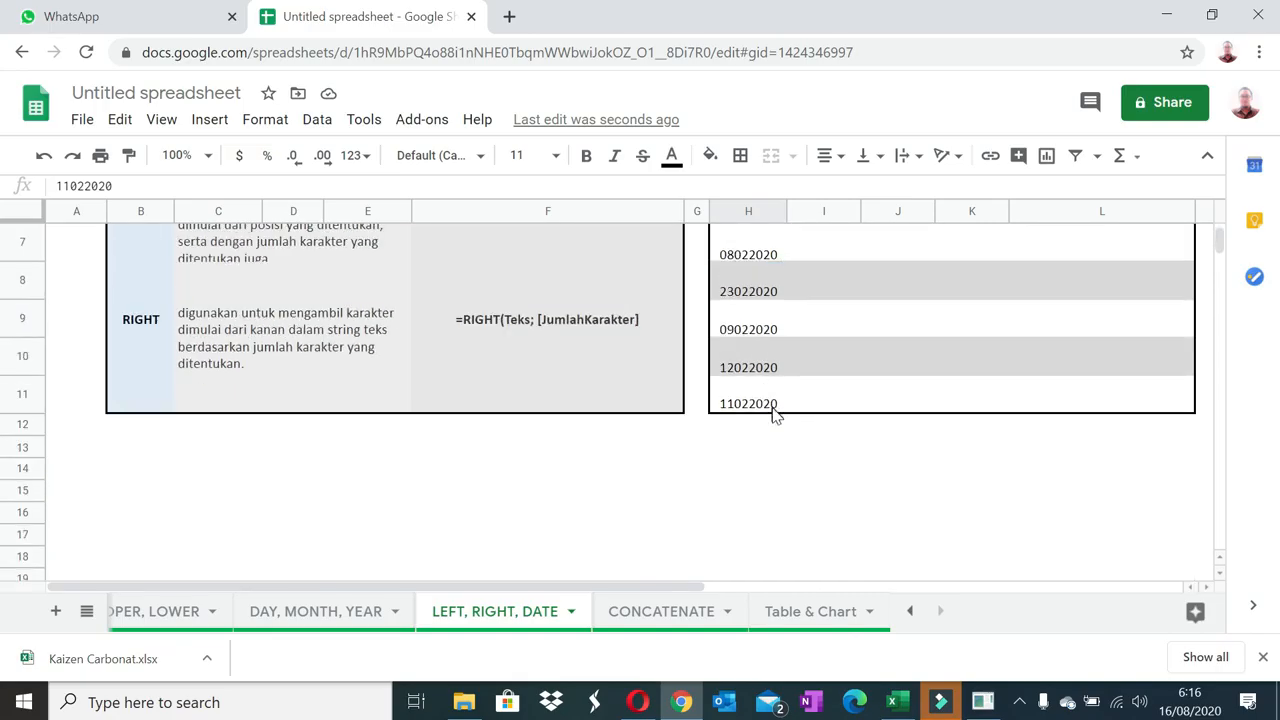
scroll(776, 400, up, 3)
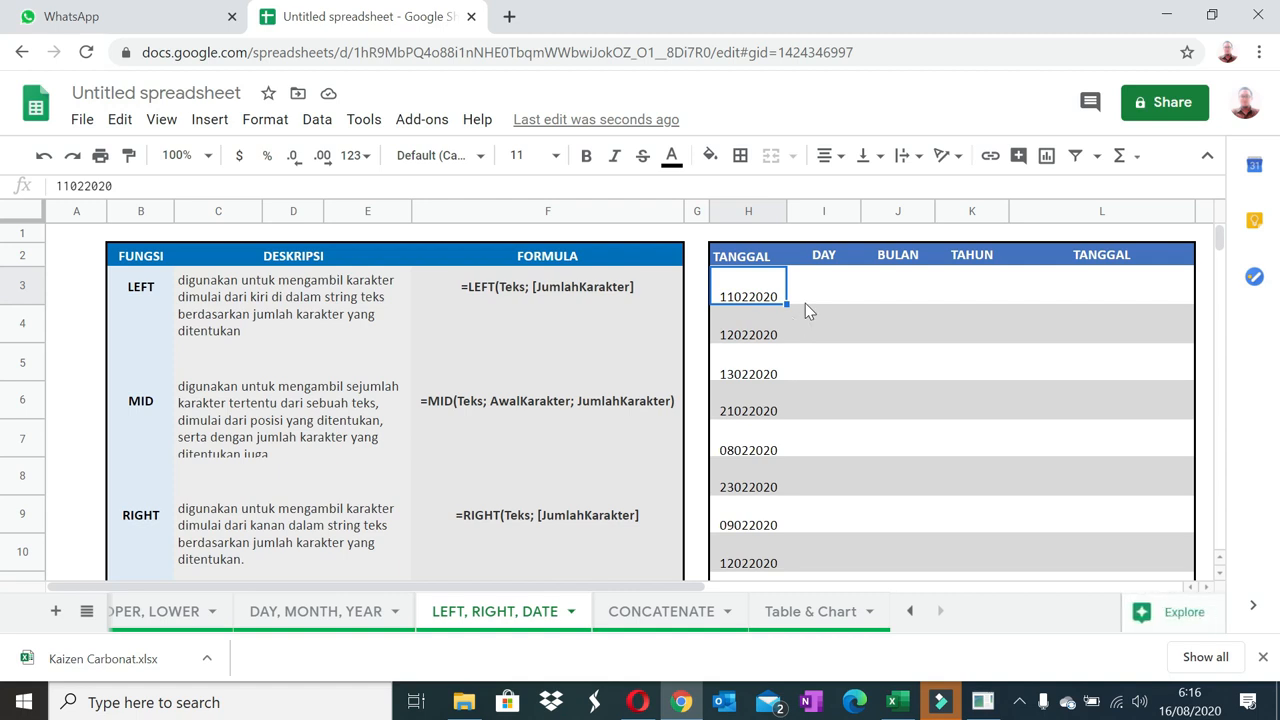
Enter =left(H3,1) in I3, in the DAY column.
click(836, 294)
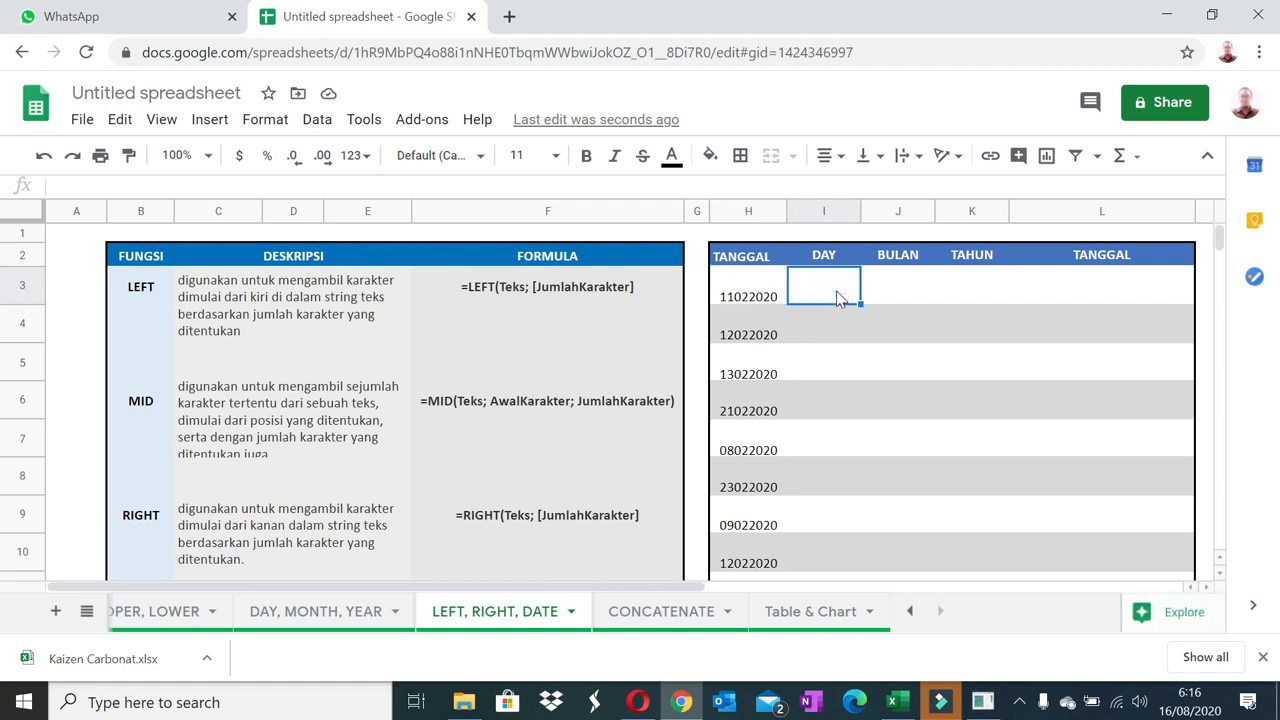
text(=led=)
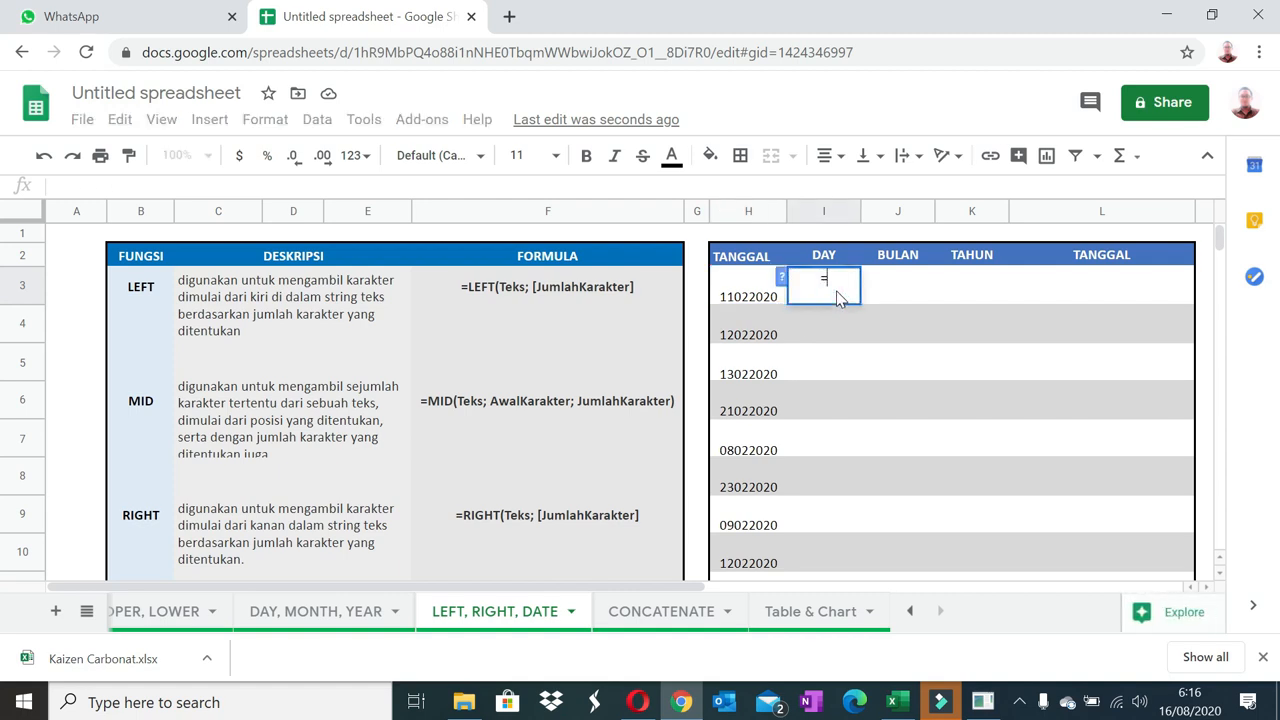
key(BackSpace)
key(BackSpace)
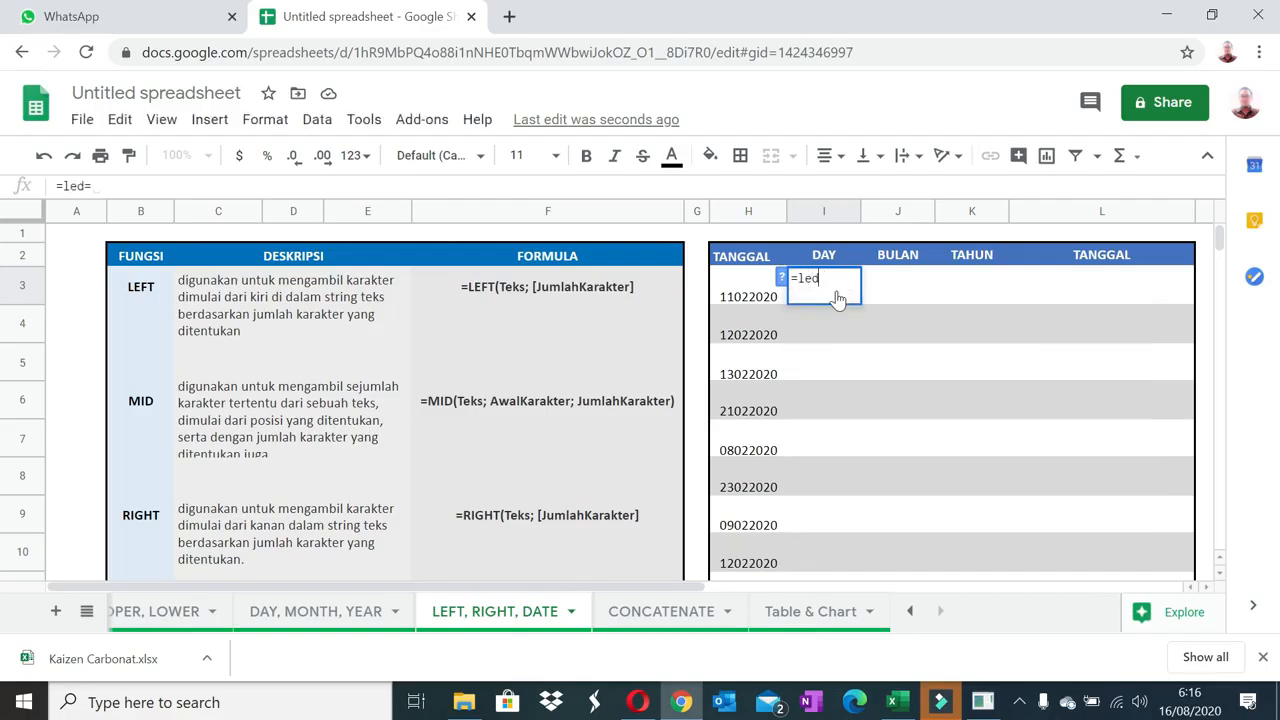
text(ft()
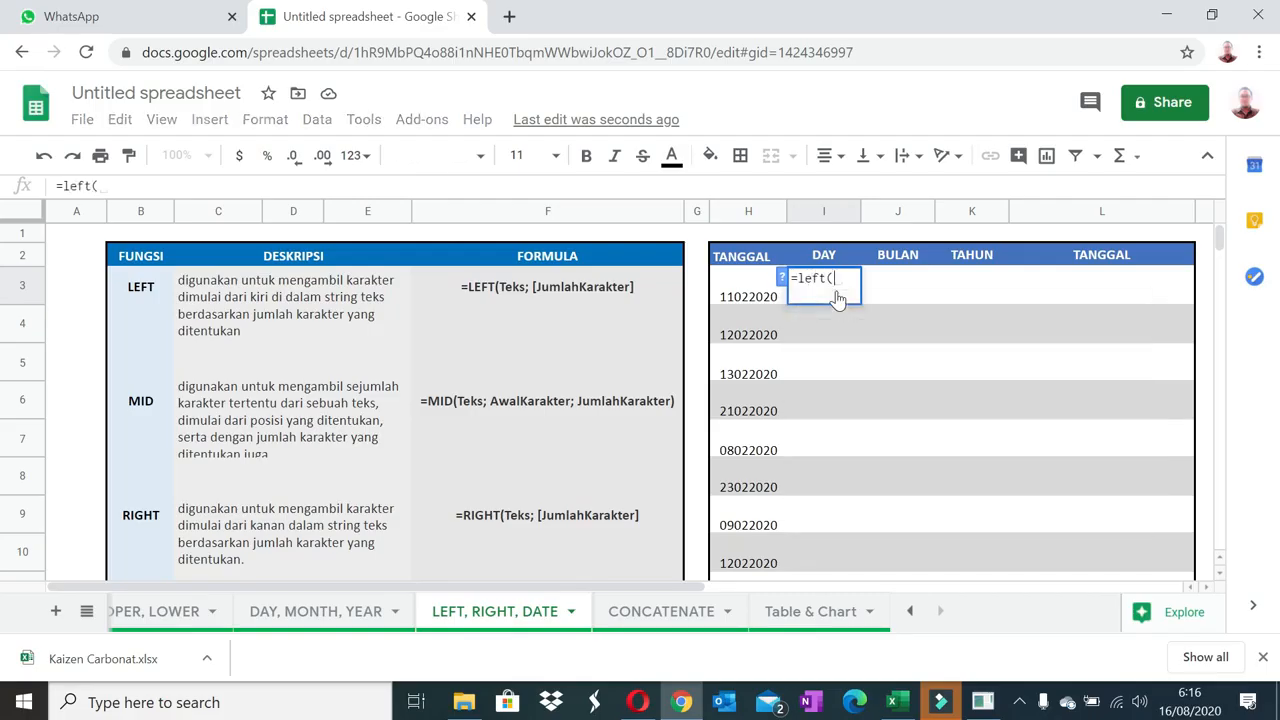
click(746, 291)
text(,)
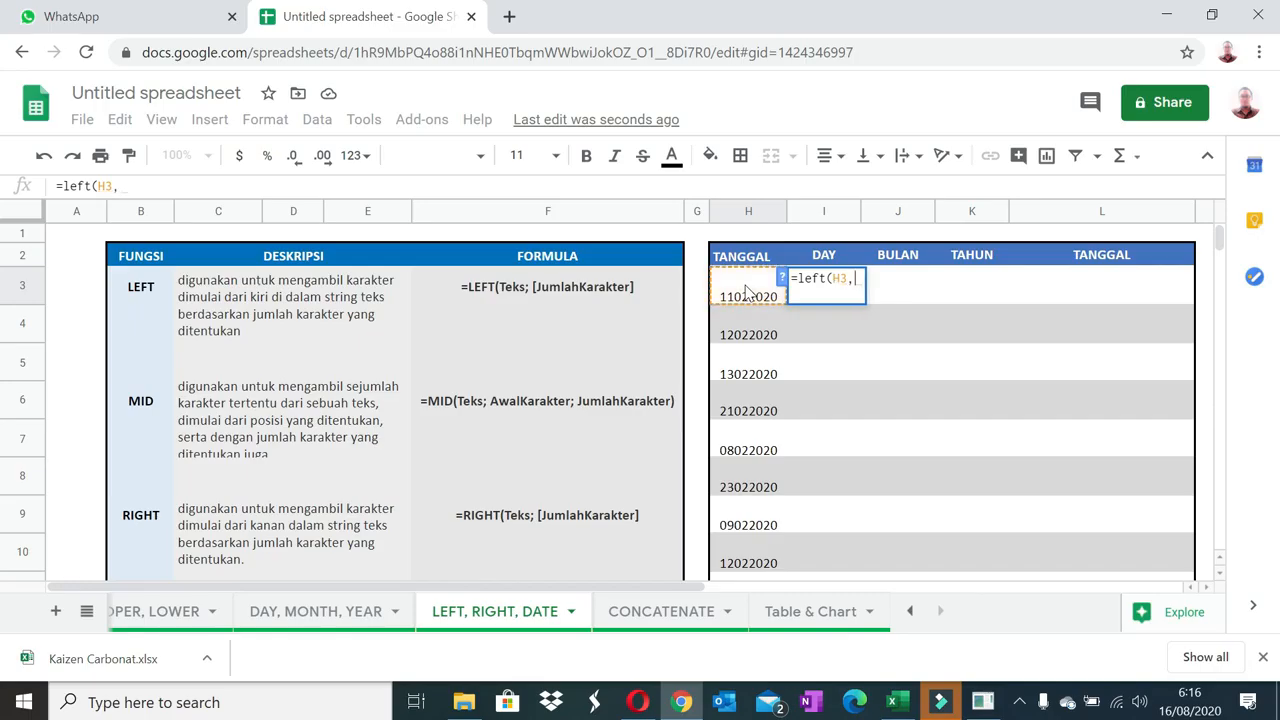
text(1))
key(Return)
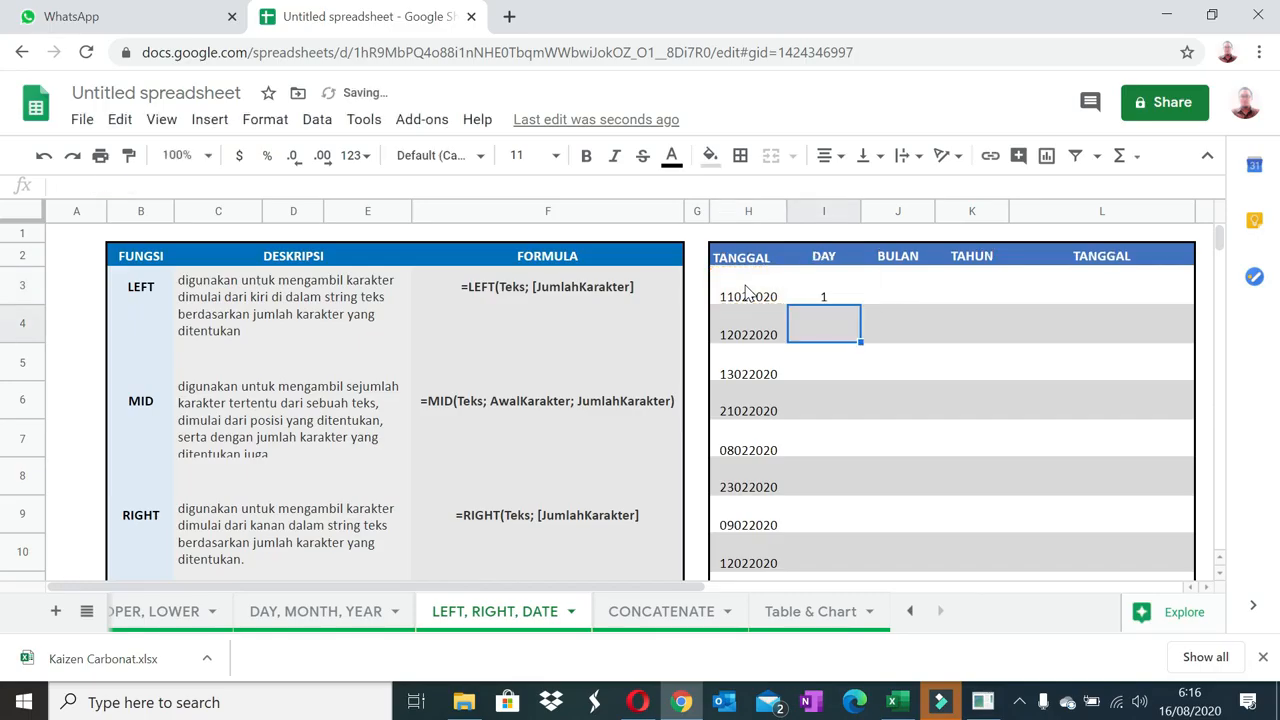
Change the character count of the LEFT formula in I3 to 2.
key(Up)
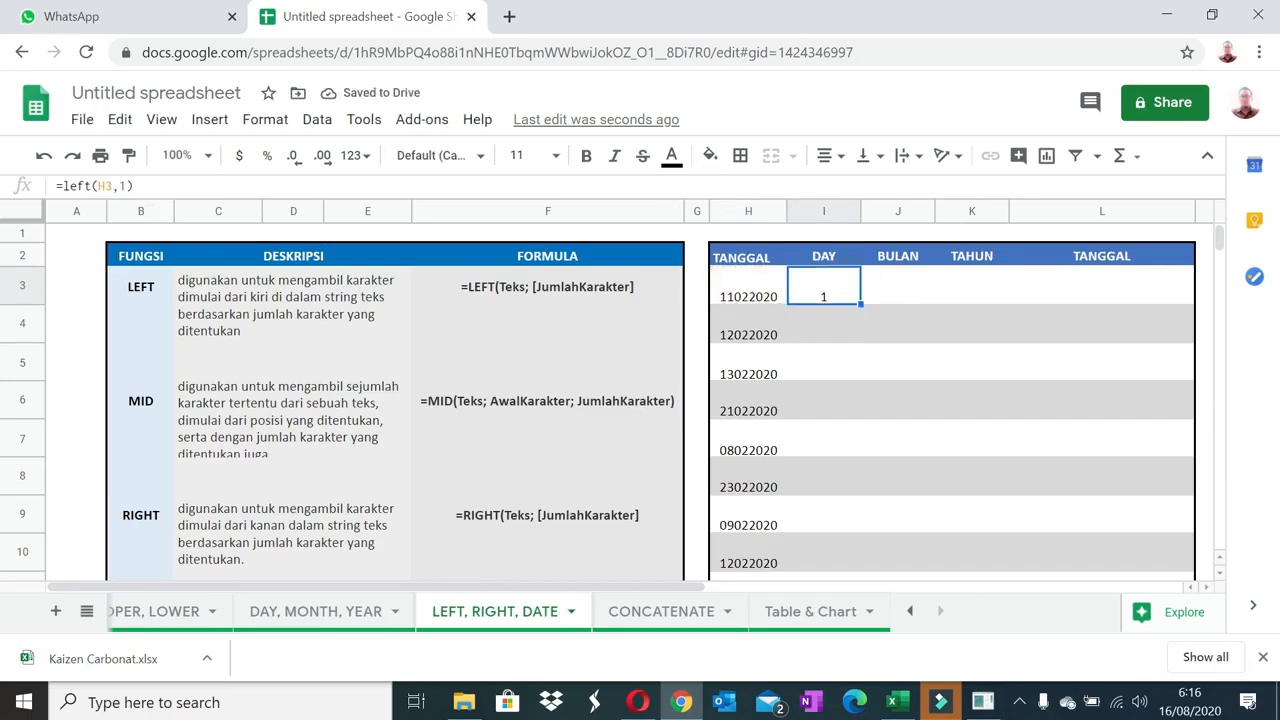
click(127, 185)
key(BackSpace)
text(2)
key(Return)
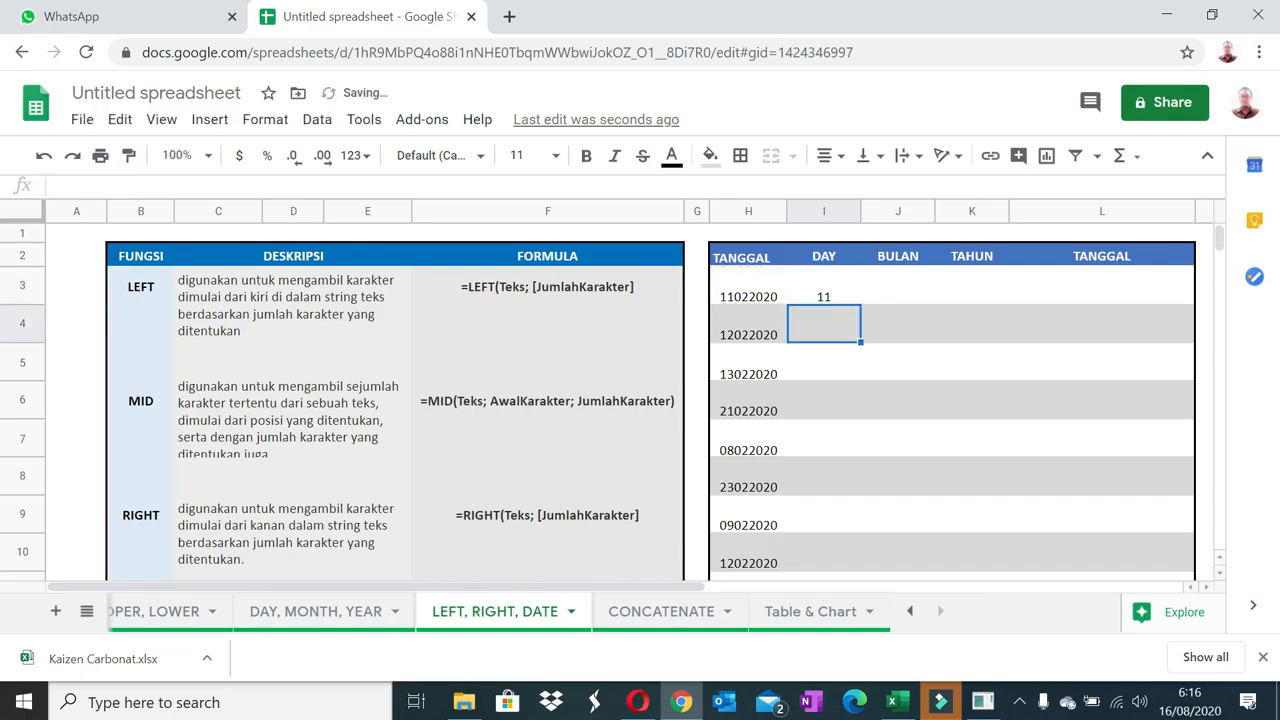
Enter =right(H3,1) in K3, in the TAHUN column.
key(Up)
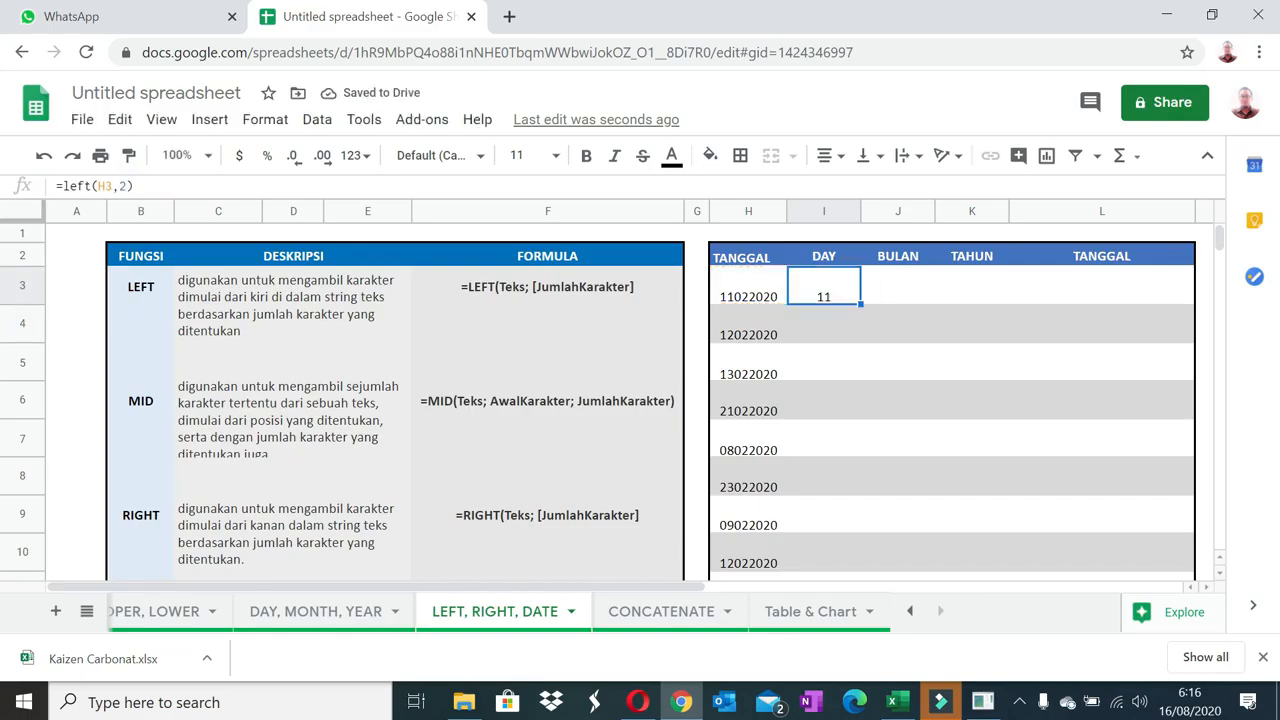
key(Right)
key(Right)
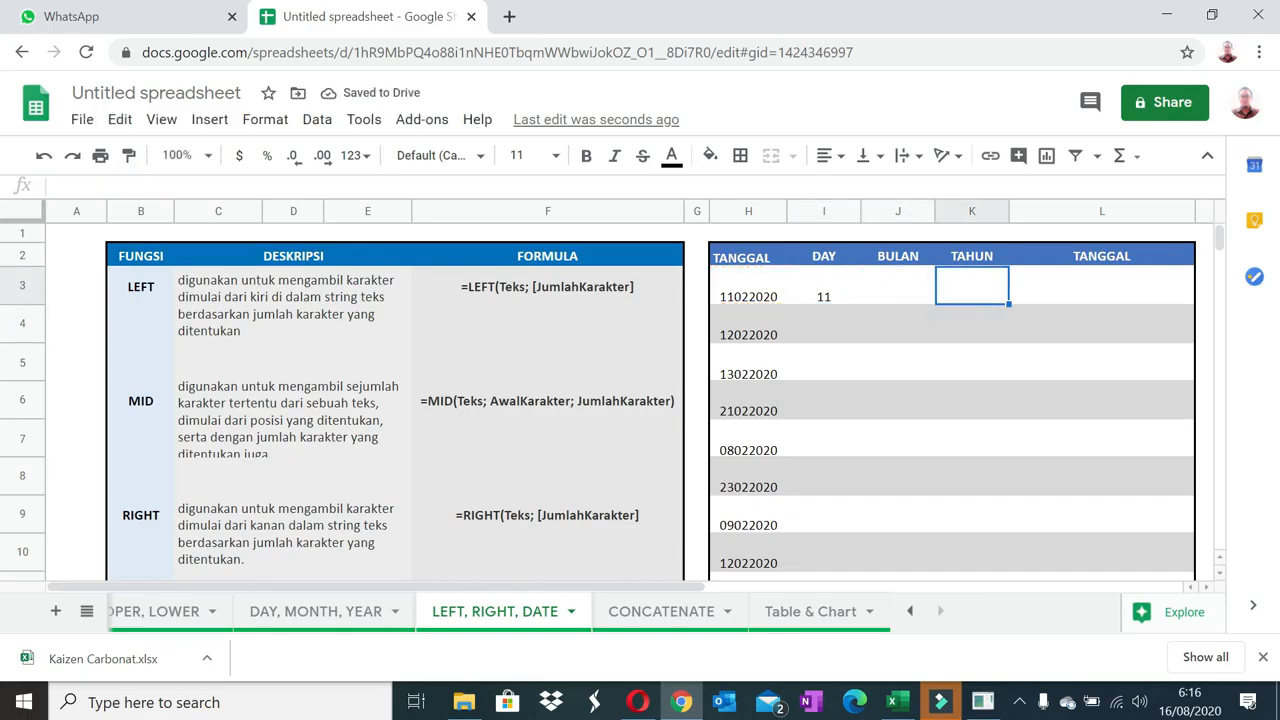
text(=)
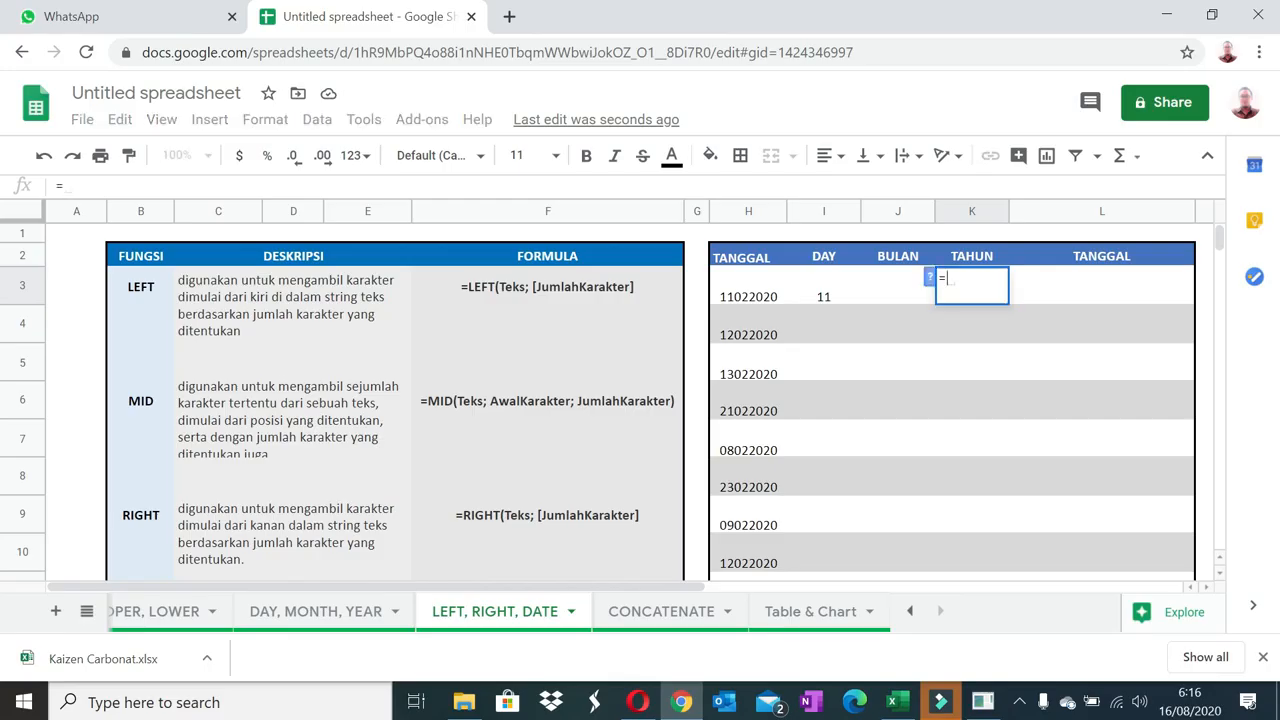
text(right()
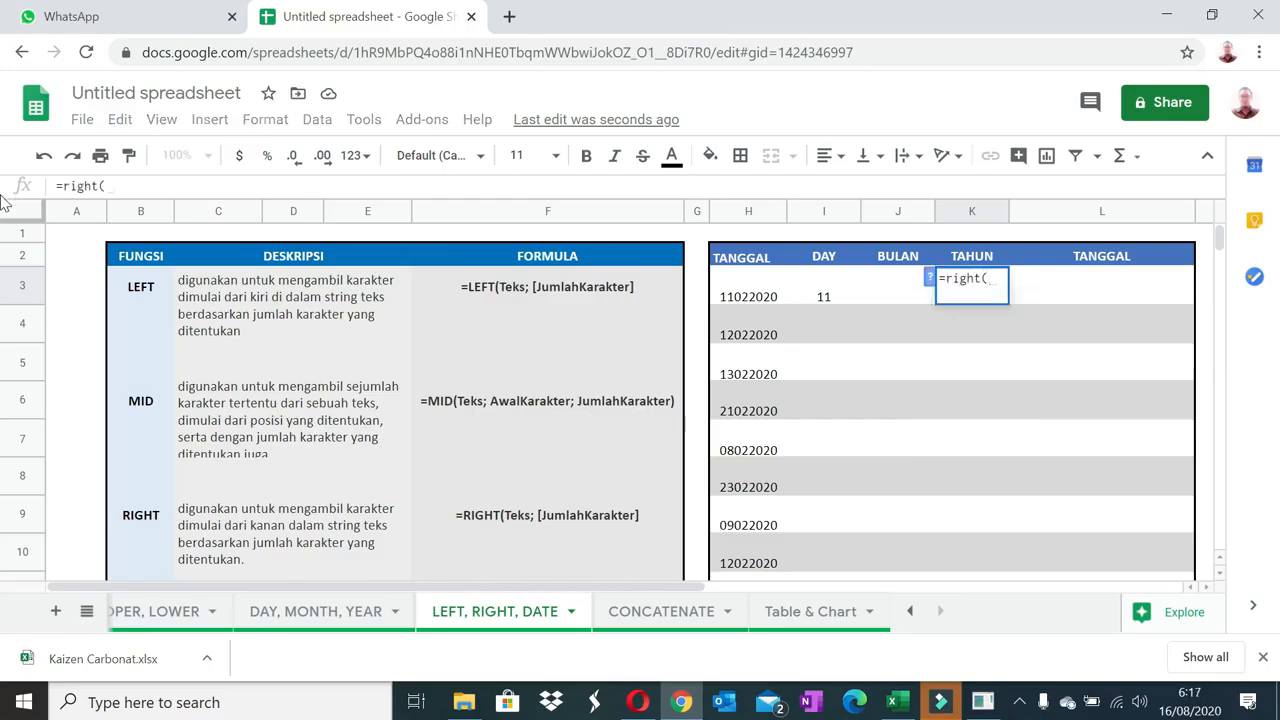
click(752, 287)
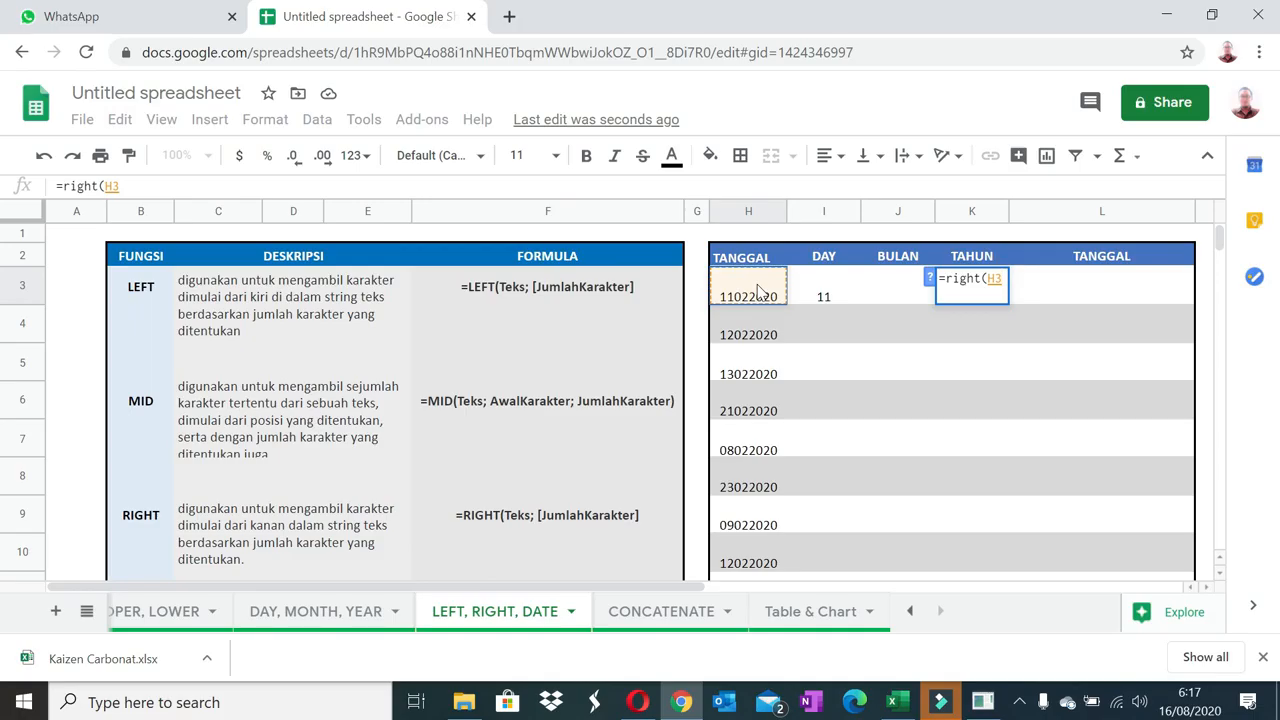
text(,1))
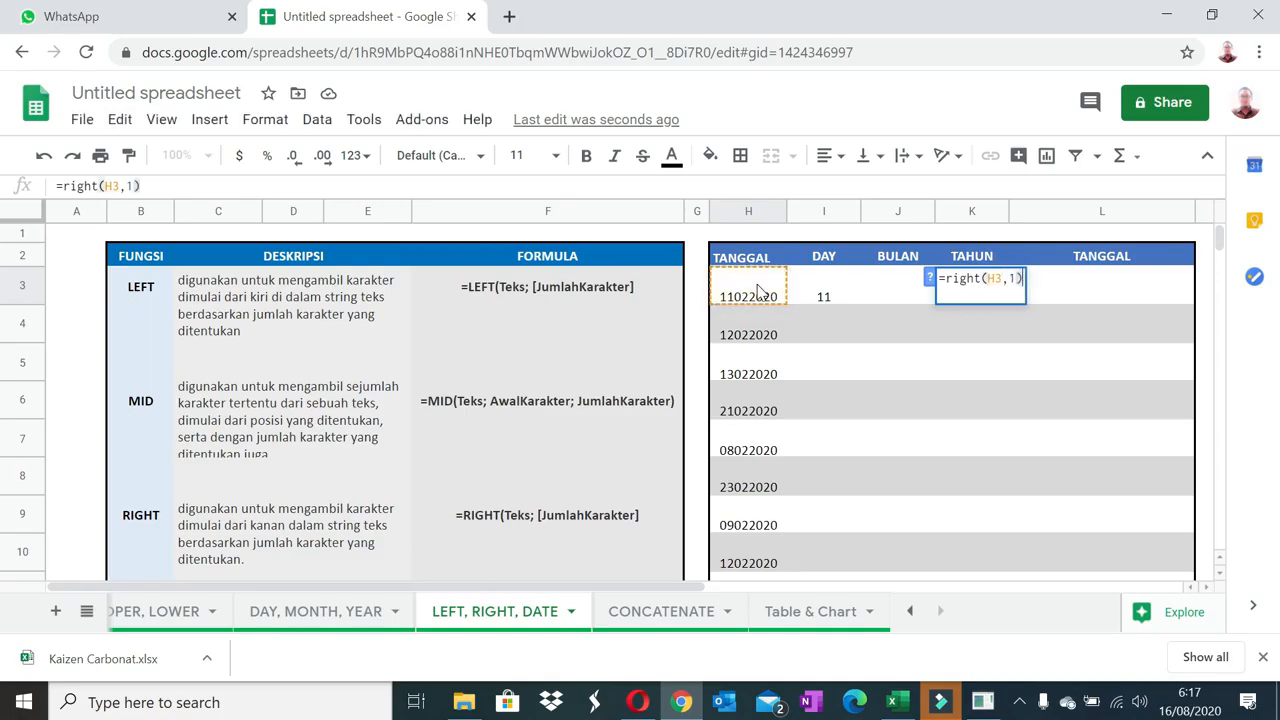
key(Return)
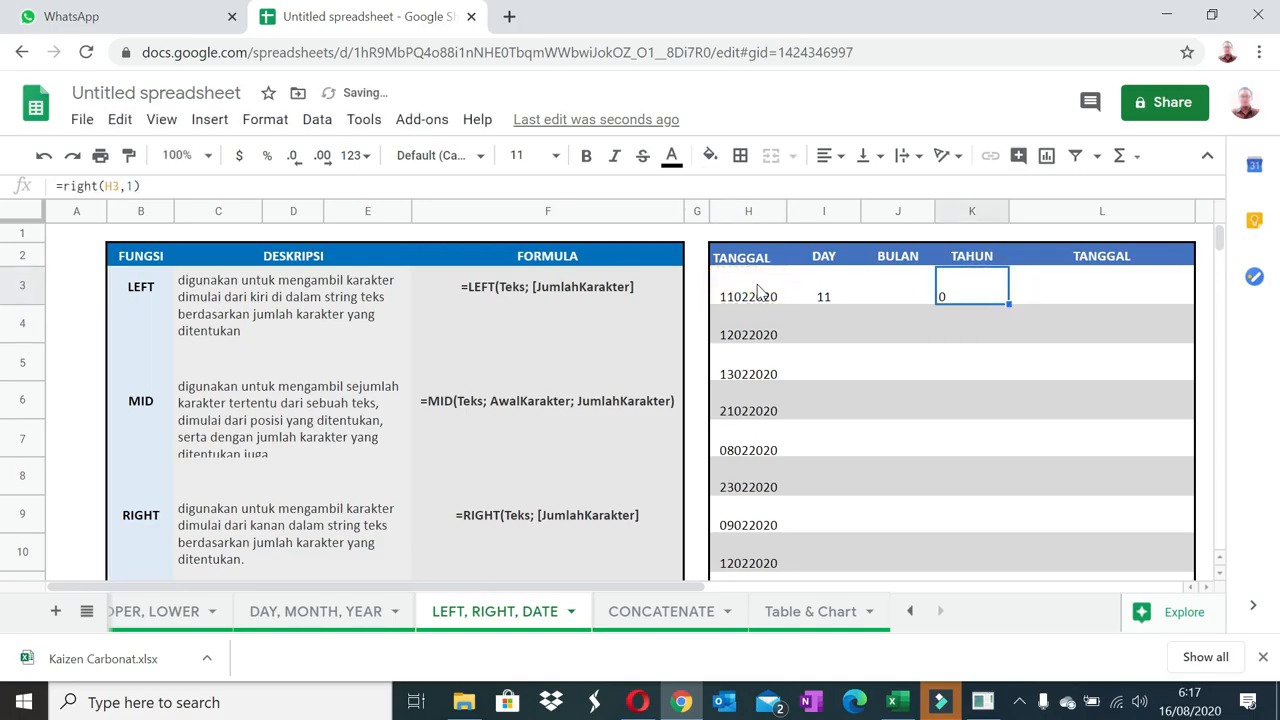
Change the character count of the RIGHT formula in K3 to 2.
click(131, 186)
key(BackSpace)
text(2)
key(Return)
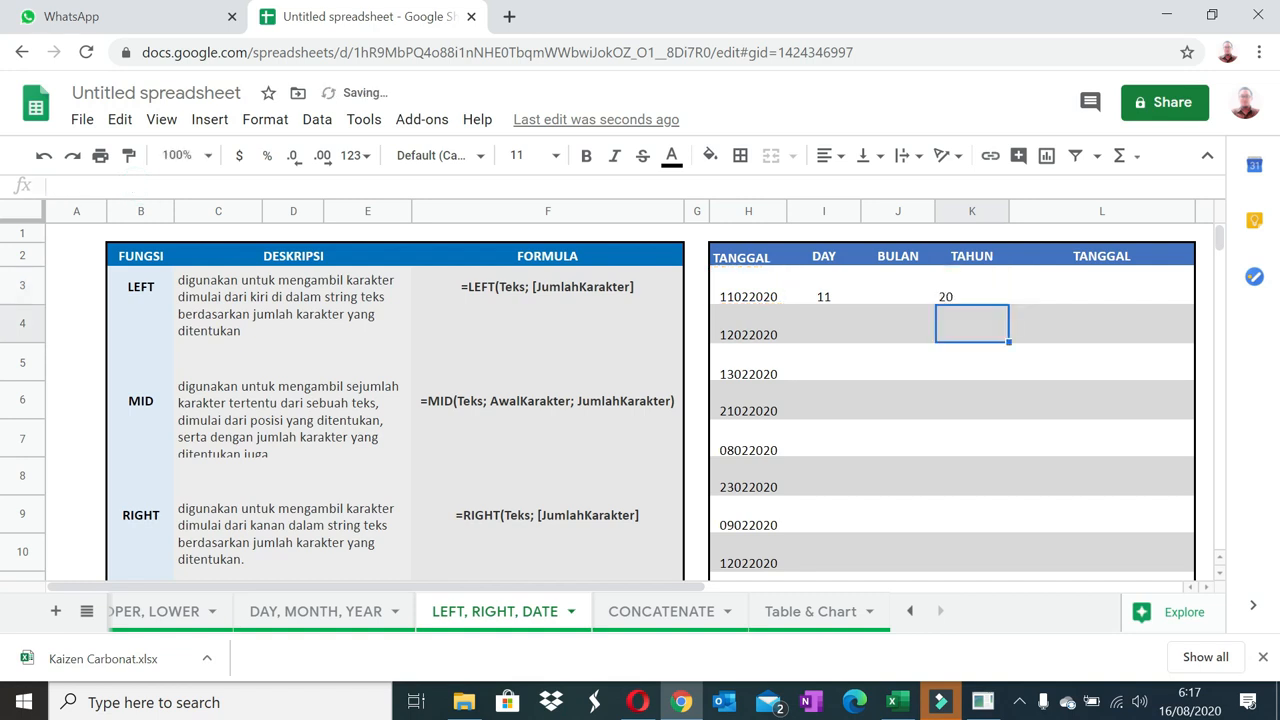
Set the character count of the RIGHT formula in K3 to 4.
key(Up)
click(135, 185)
key(BackSpace)
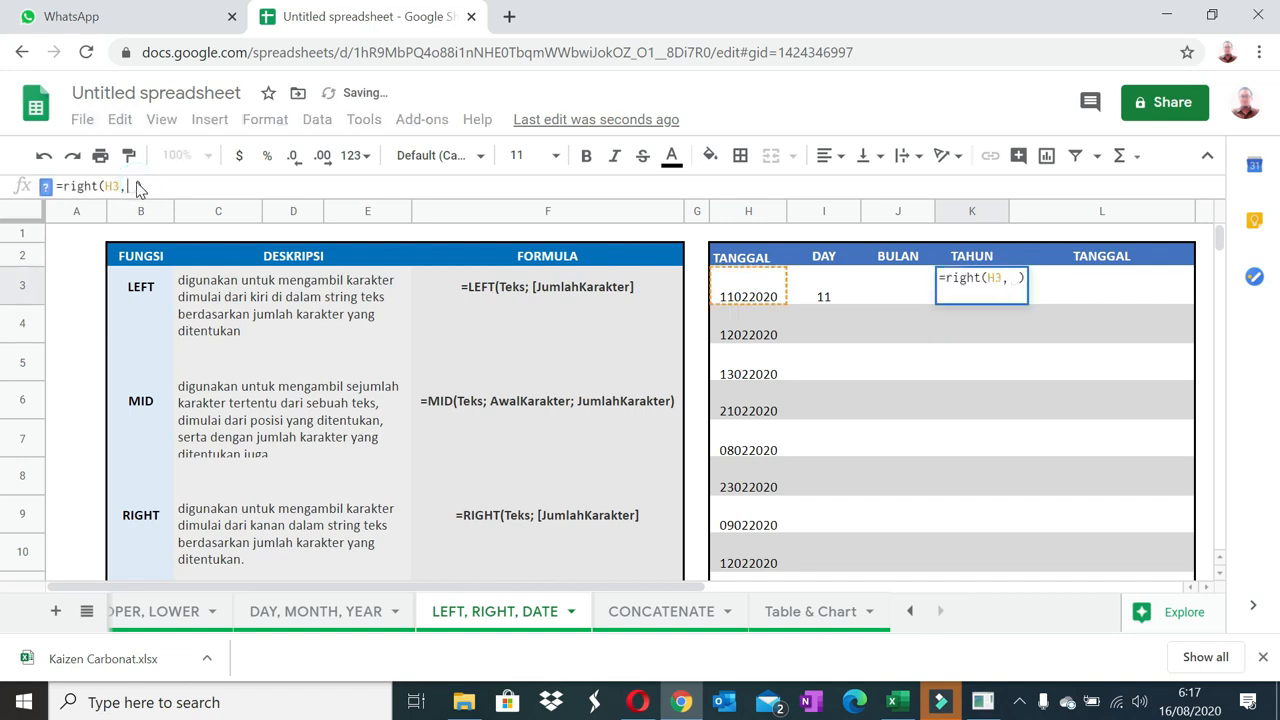
text(4)
key(Return)
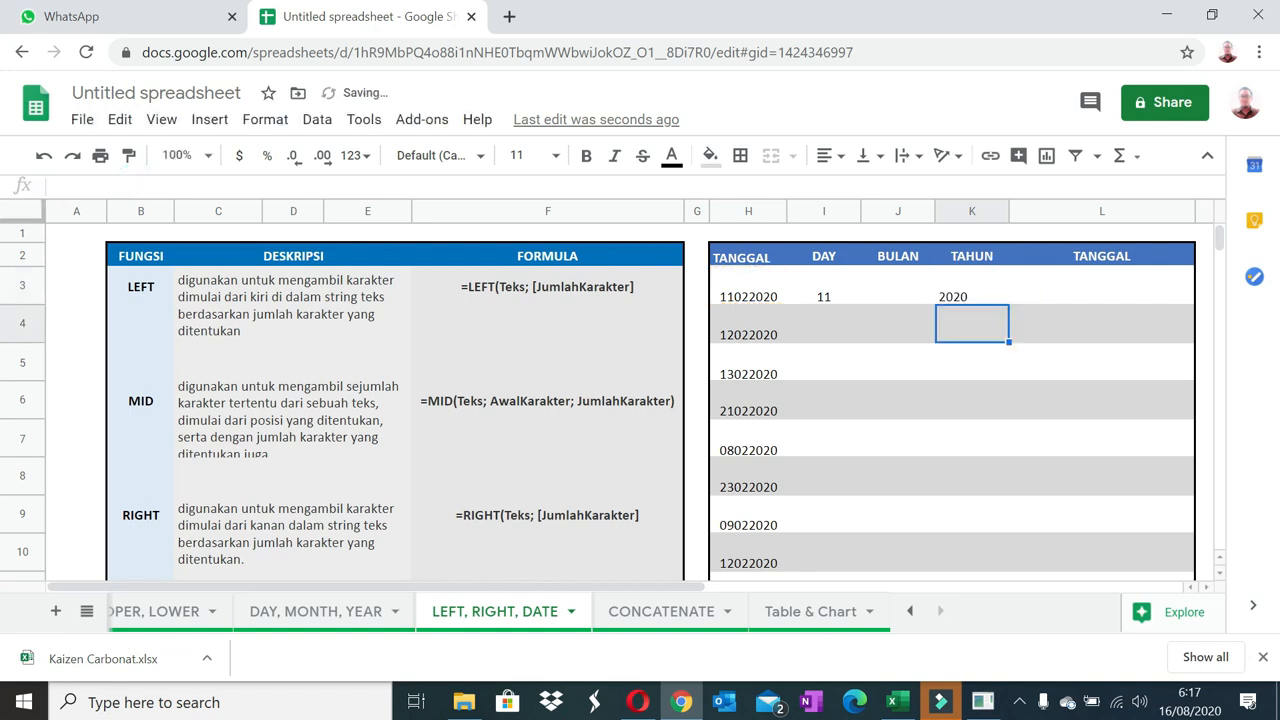
Enter =mid(H3,3,1) in J3, in the BULAN column.
key(Up)
key(Left)
text(=)
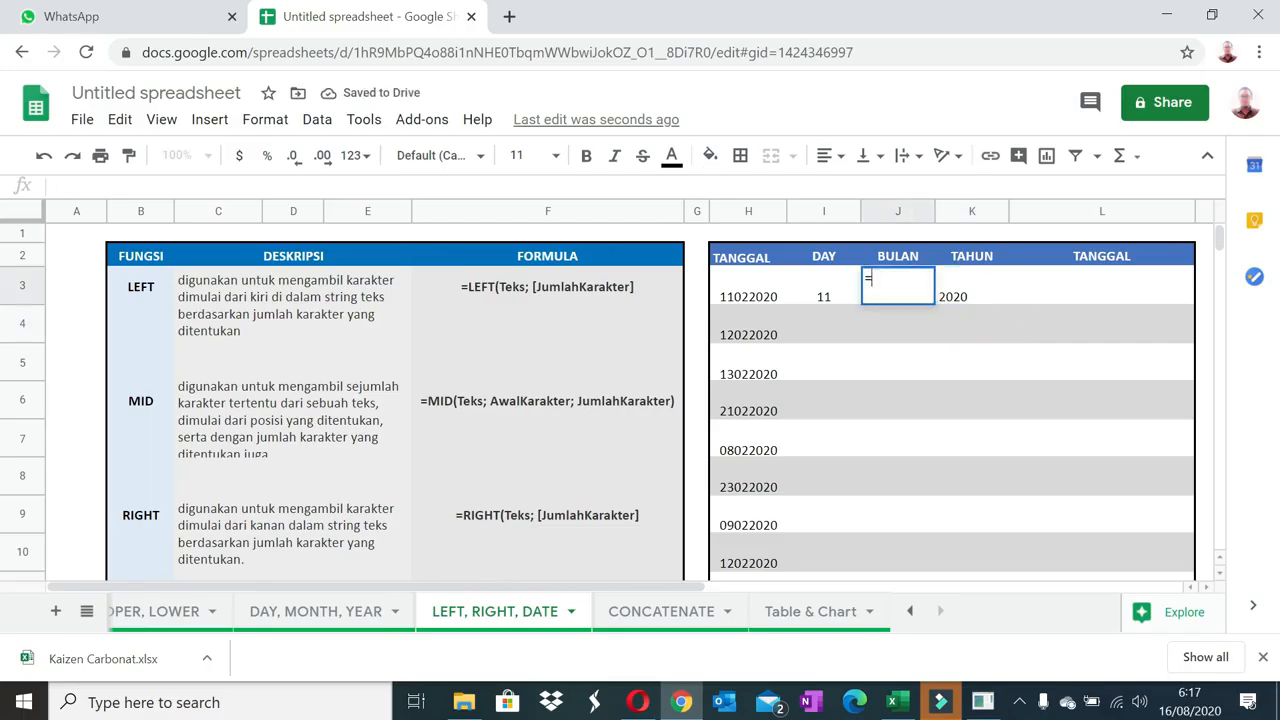
text(mid()
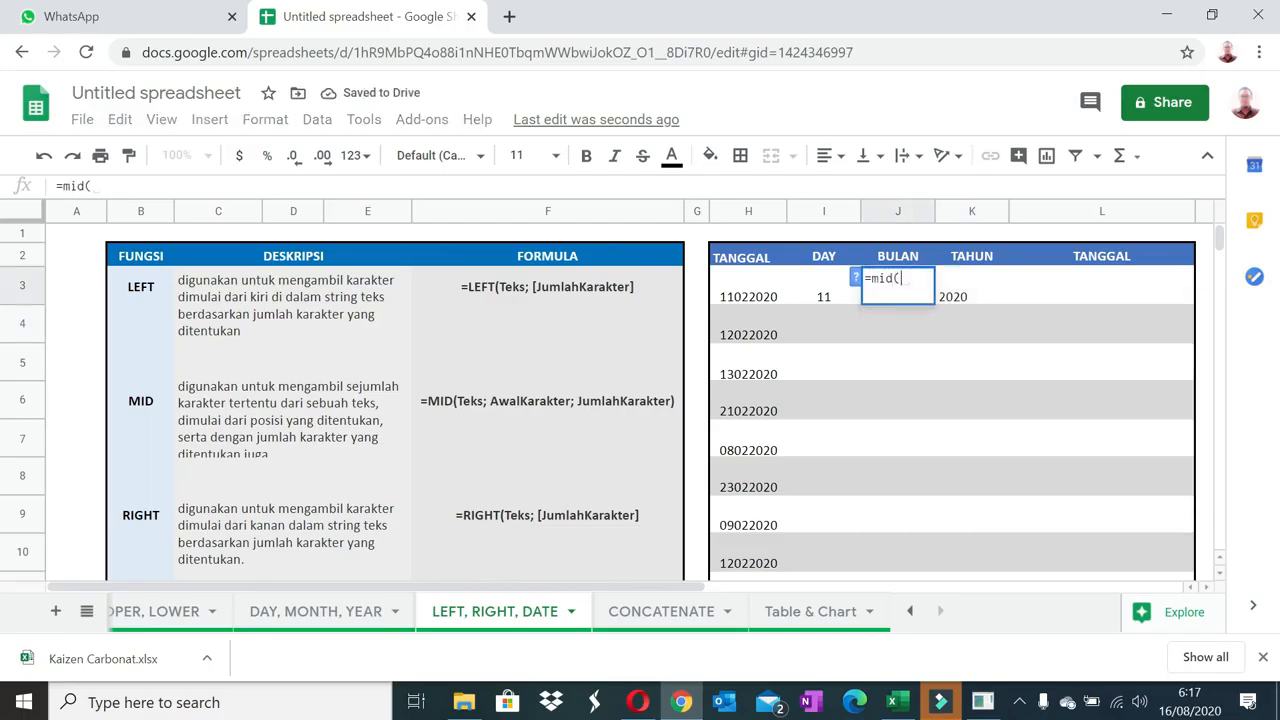
click(742, 300)
text(,)
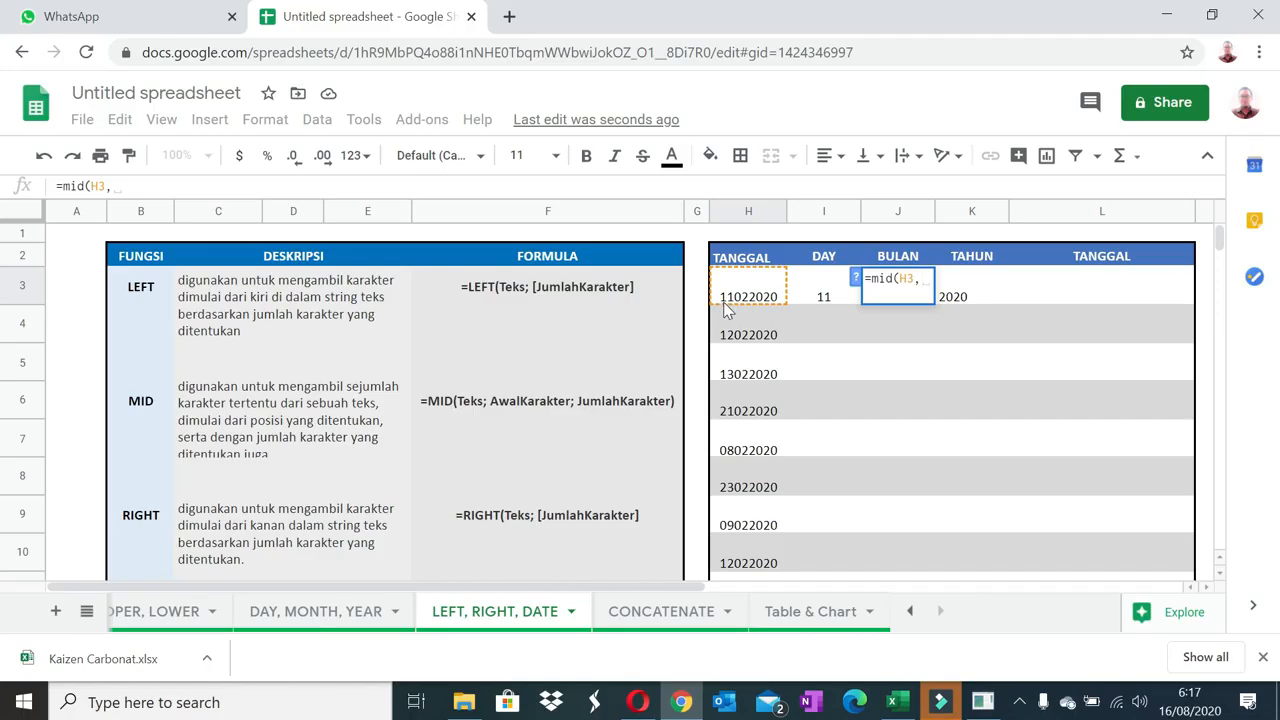
text(3,1)
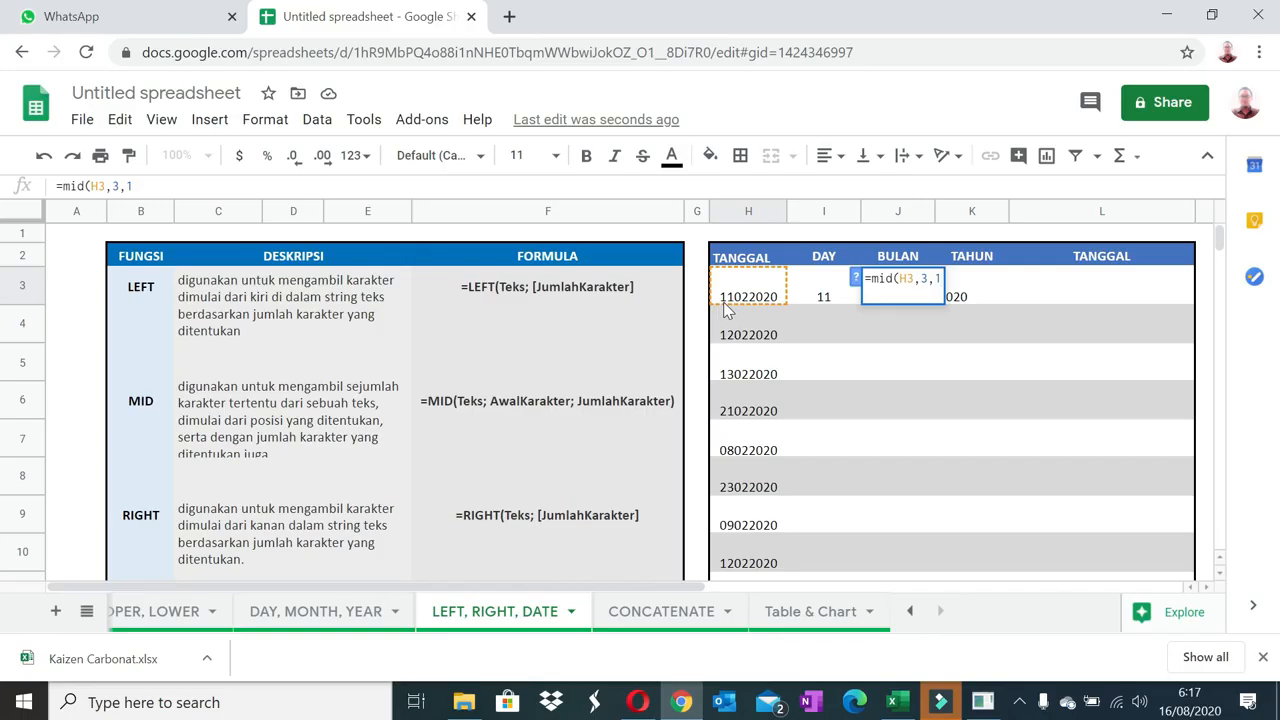
text())
key(Return)
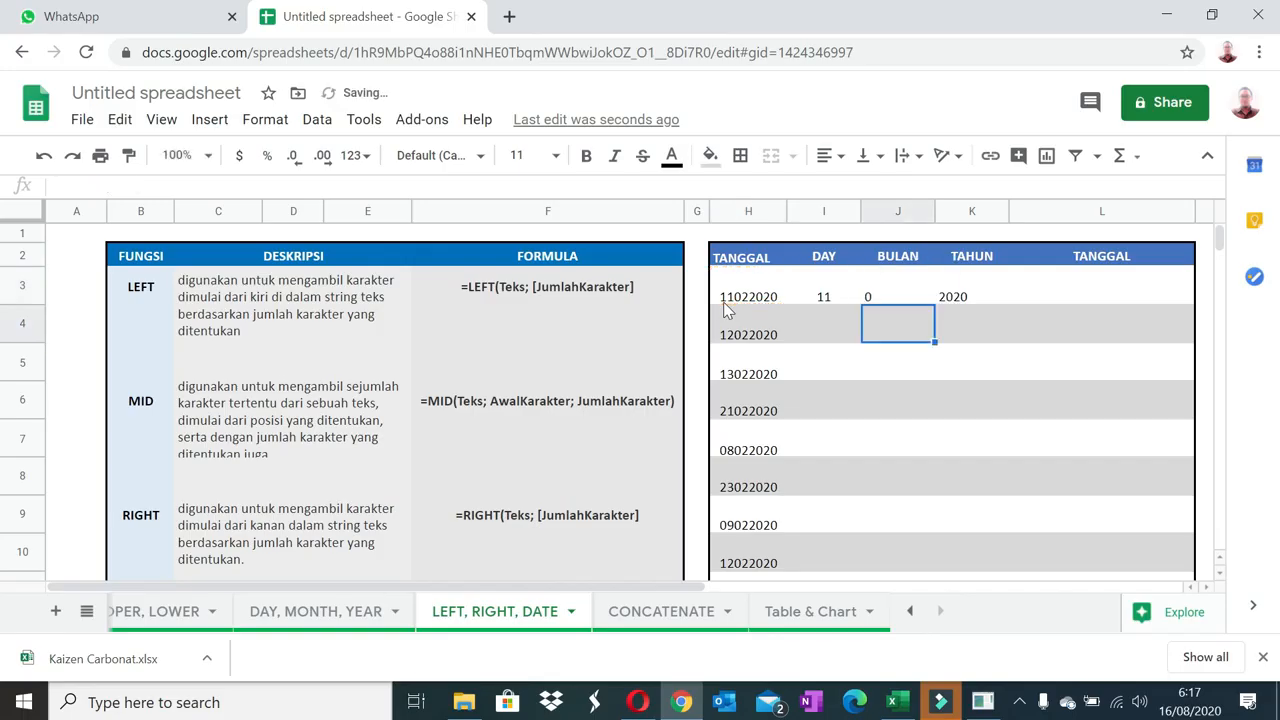
Change the character count of the MID formula in J3 to 2.
key(Up)
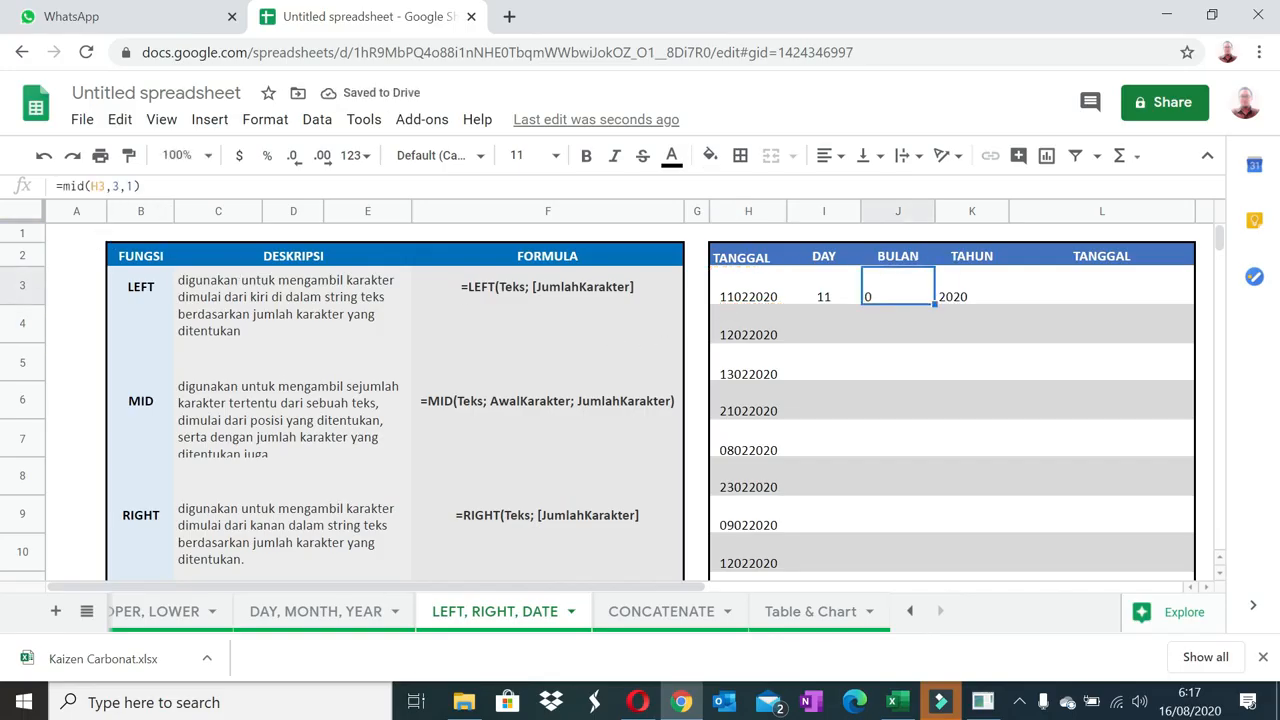
click(131, 186)
key(BackSpace)
text(2)
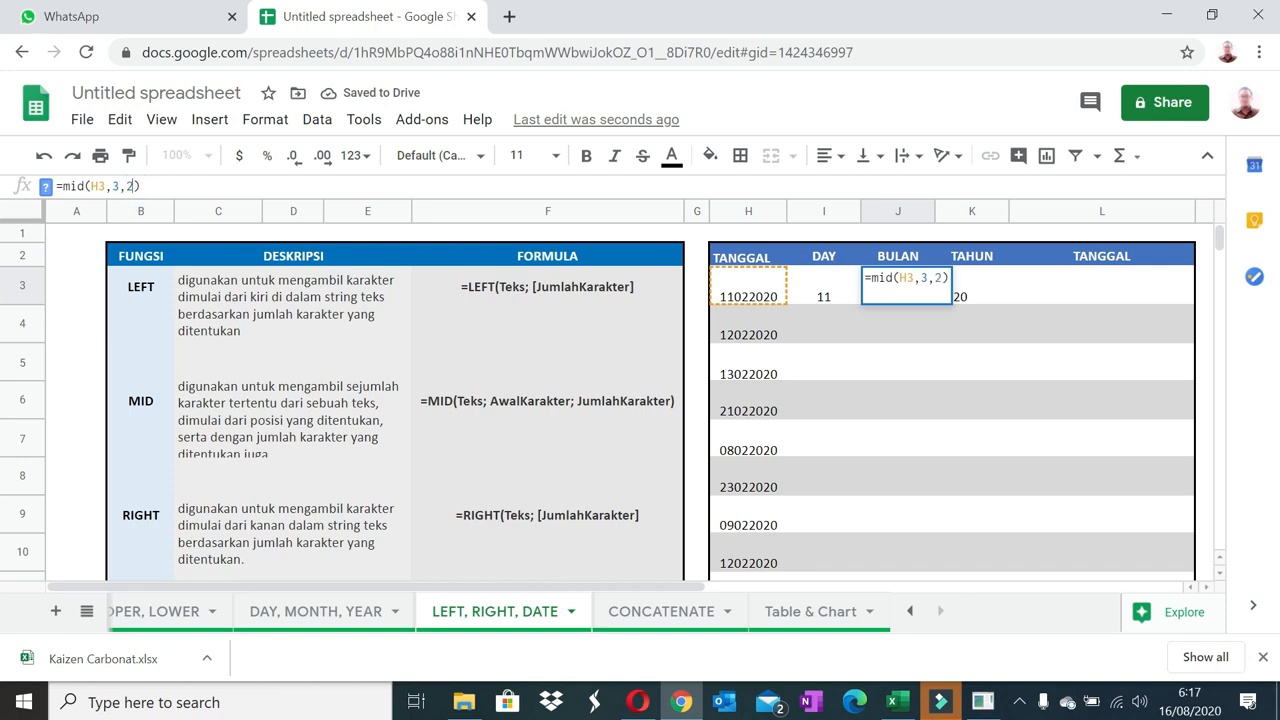
key(Return)
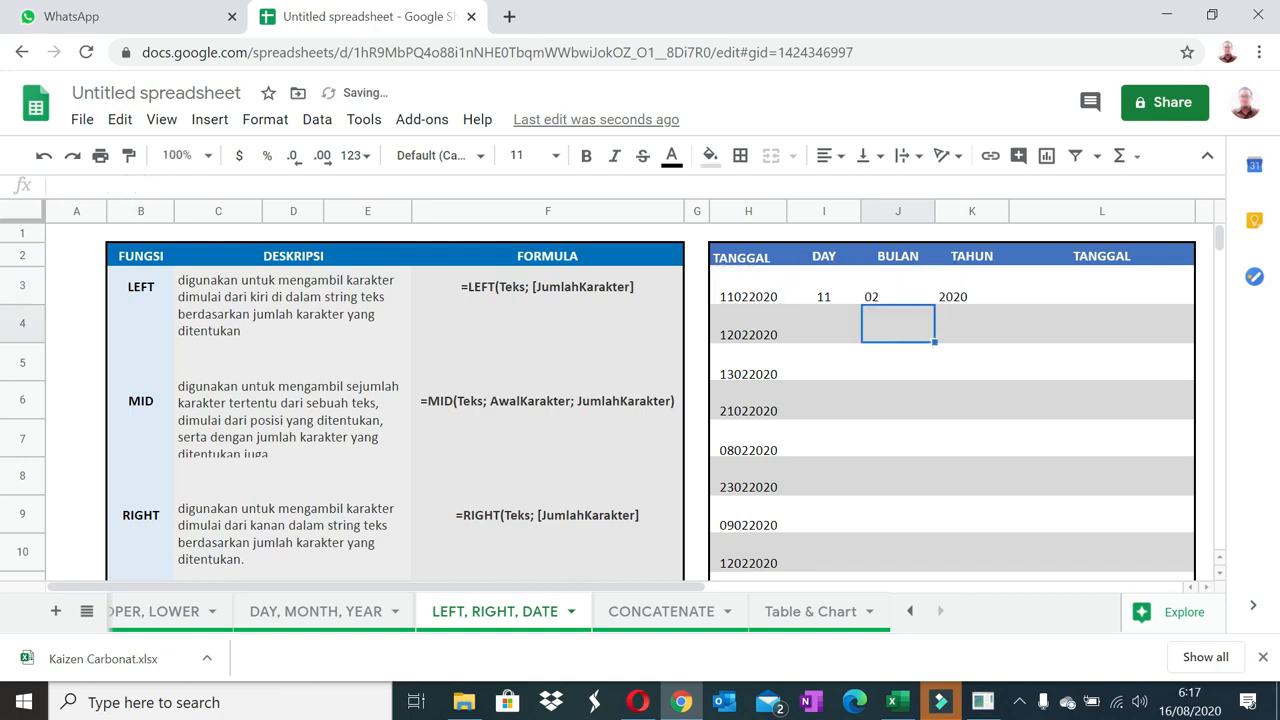
key(Up)
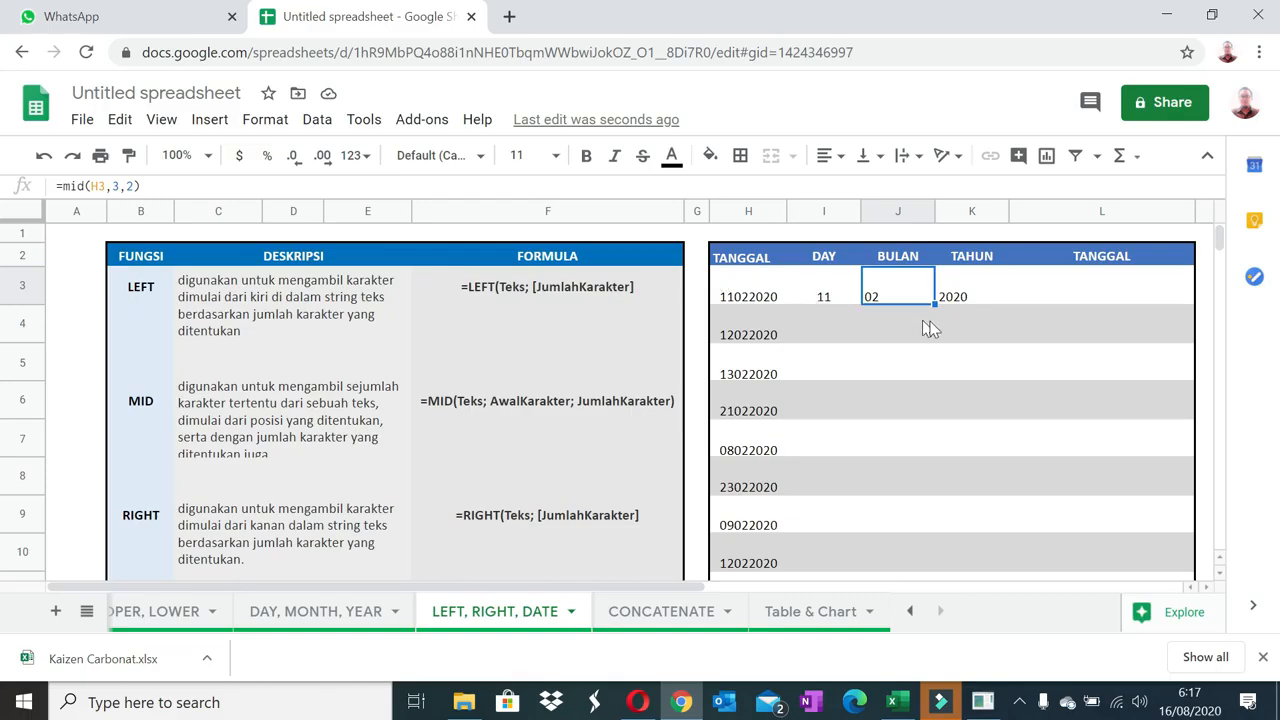
Enter =date(K3,J3,I3) in L3, in the second TANGGAL column, to build a date from year, month and day.
click(1063, 292)
text(=date()
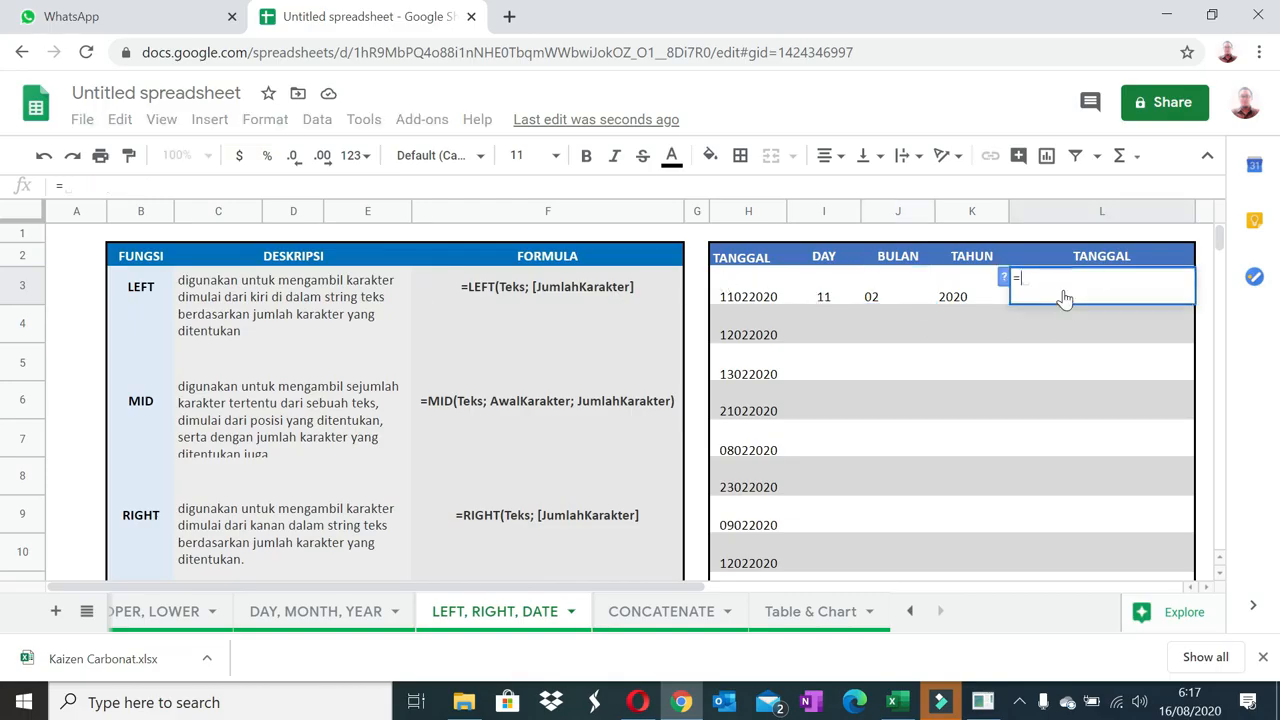
click(948, 296)
text(;)
click(896, 289)
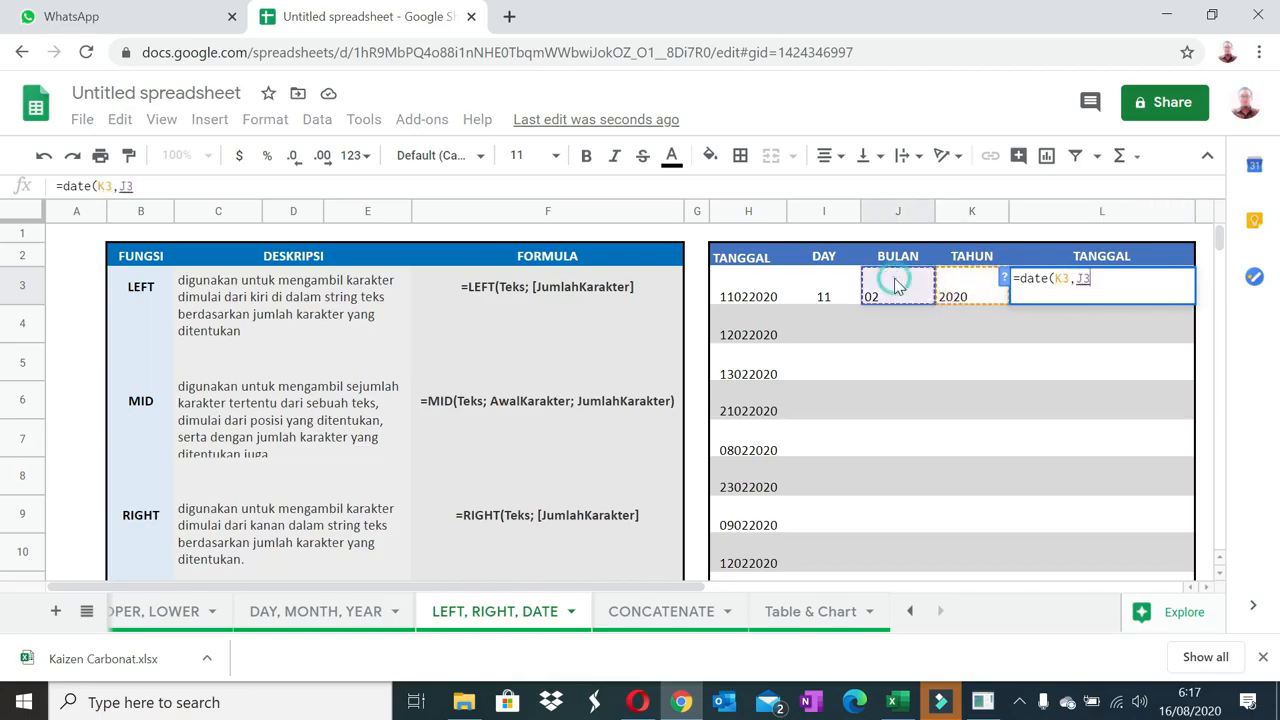
text(,)
click(822, 290)
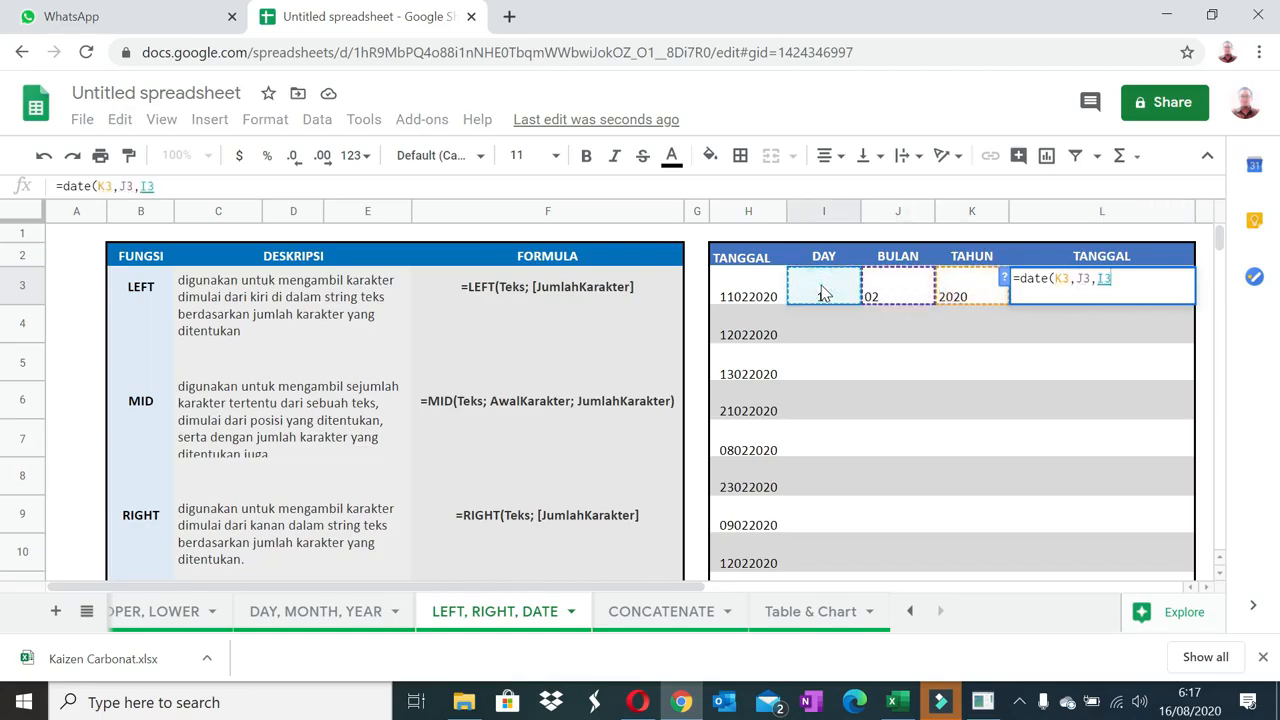
key(Return)
Copy the formulas in I3:L3 and paste only the formulas into I4:L11.
key(Up)
key(shift+Left)
key(shift+Left)
key(shift+Left)
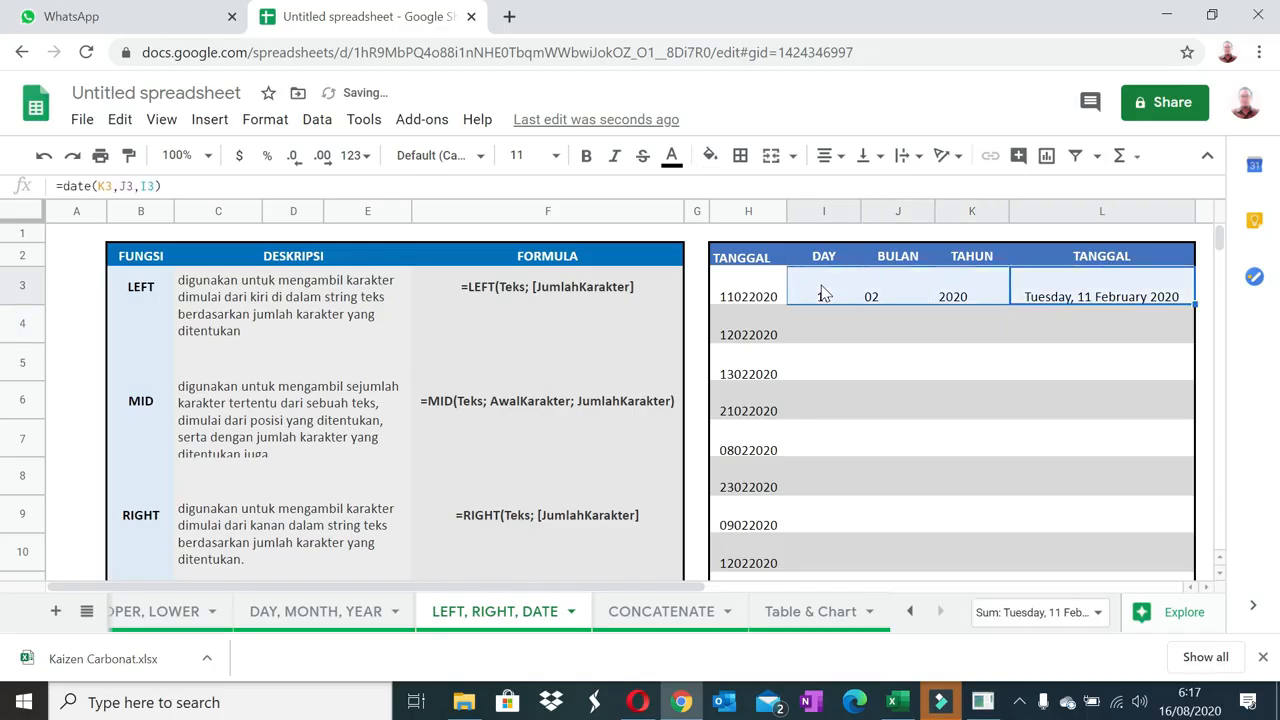
click(820, 318)
scroll(1074, 466, down, 3)
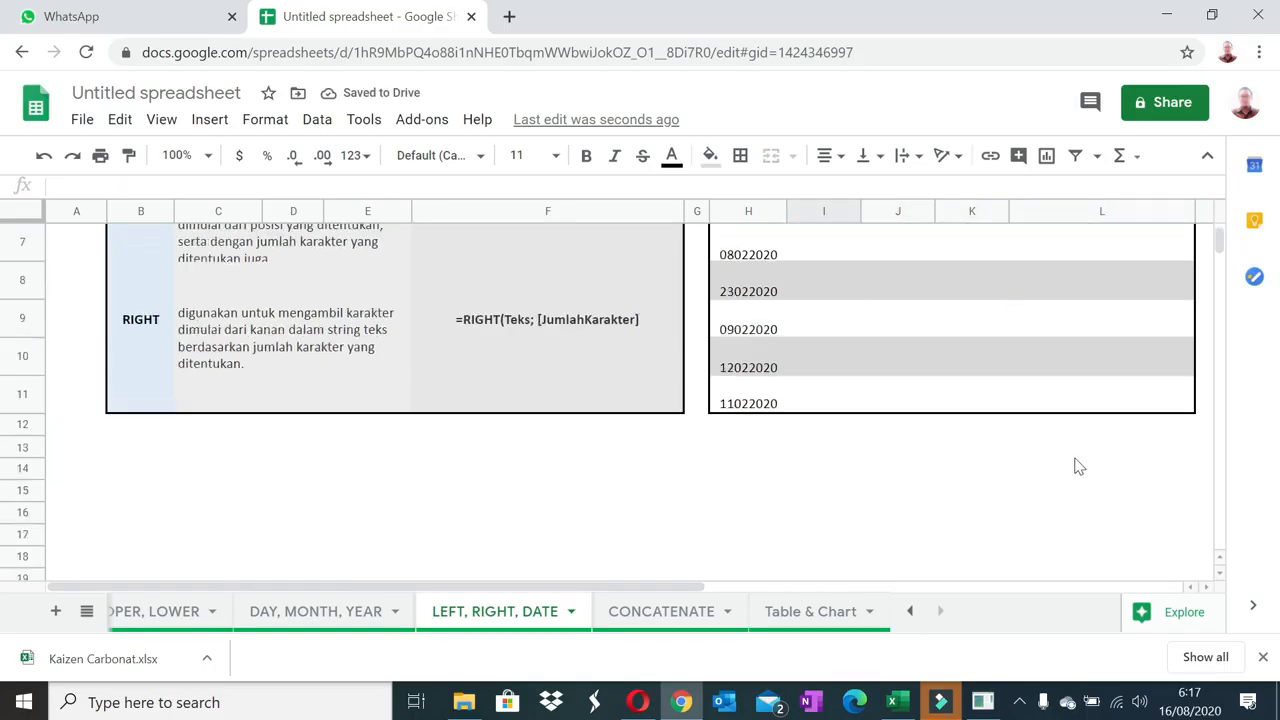
shift+click(1130, 408)
right_click(1130, 408)
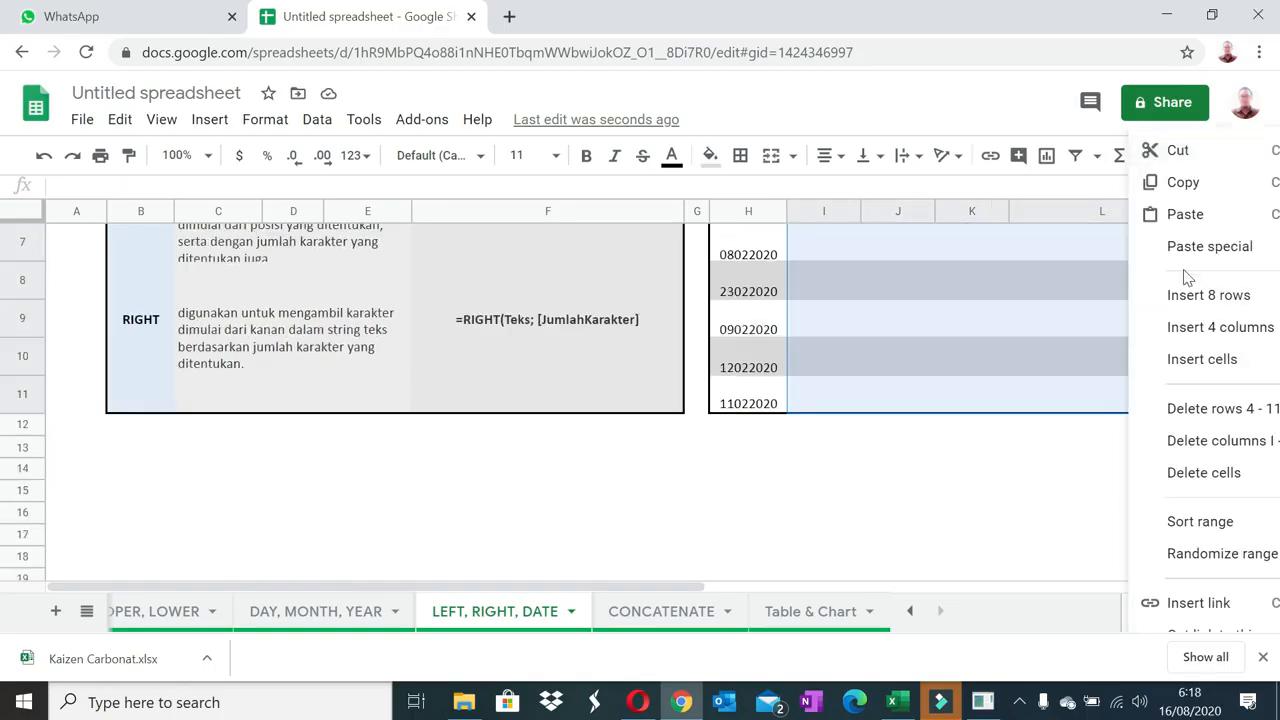
mouse_move(1190, 257)
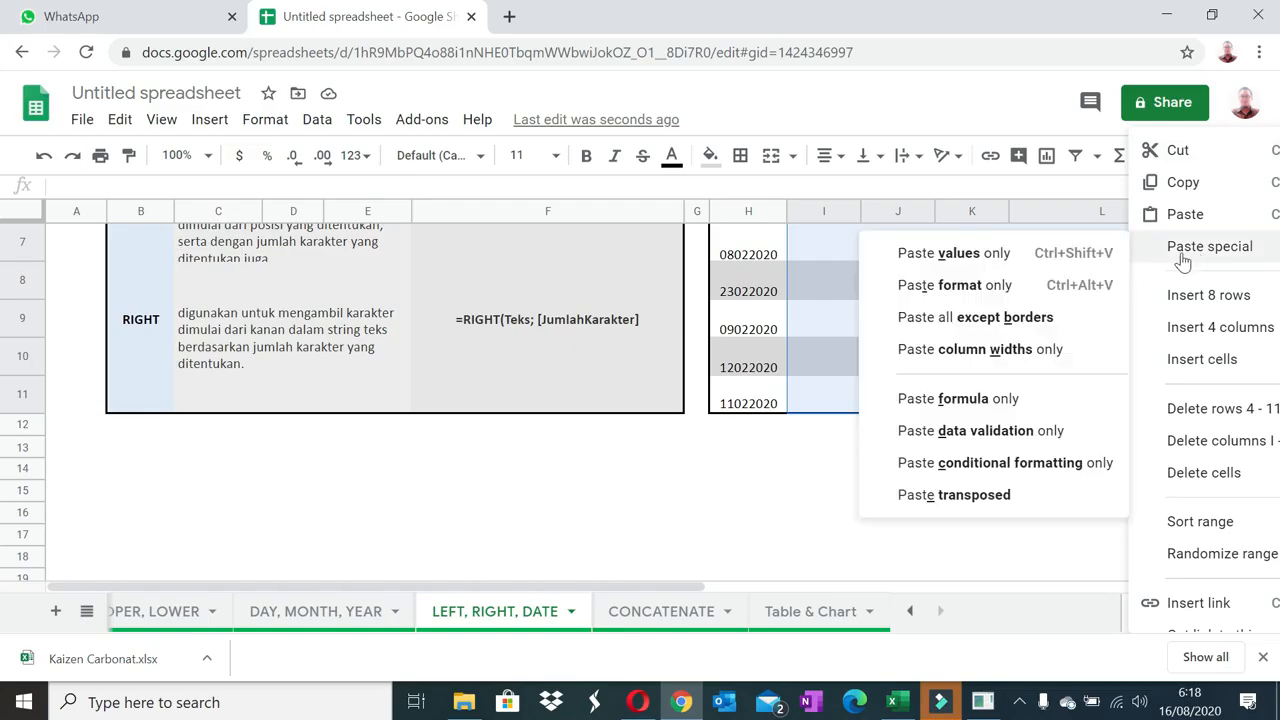
click(1006, 399)
scroll(1031, 480, up, 5)
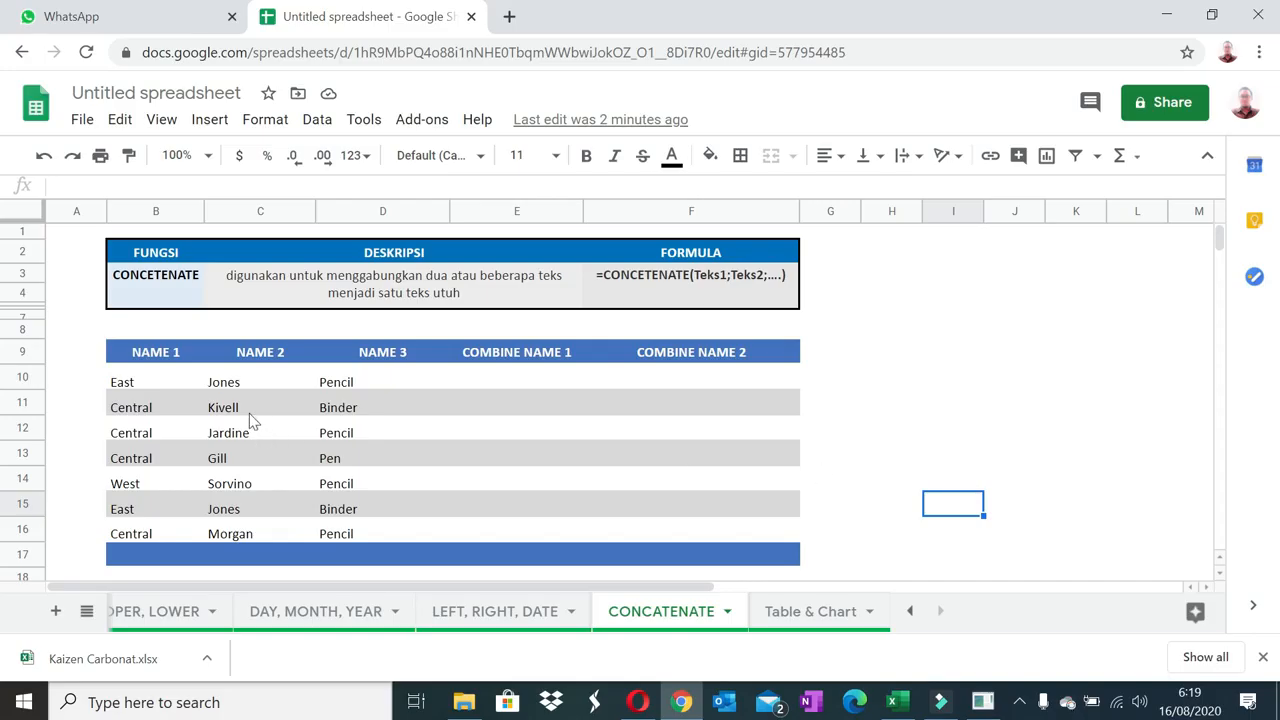
Enter =CONCATENATE(B10,C10,D10) in E10 of the CONCATENATE sheet, in the COMBINE NAME 1 column.
click(520, 352)
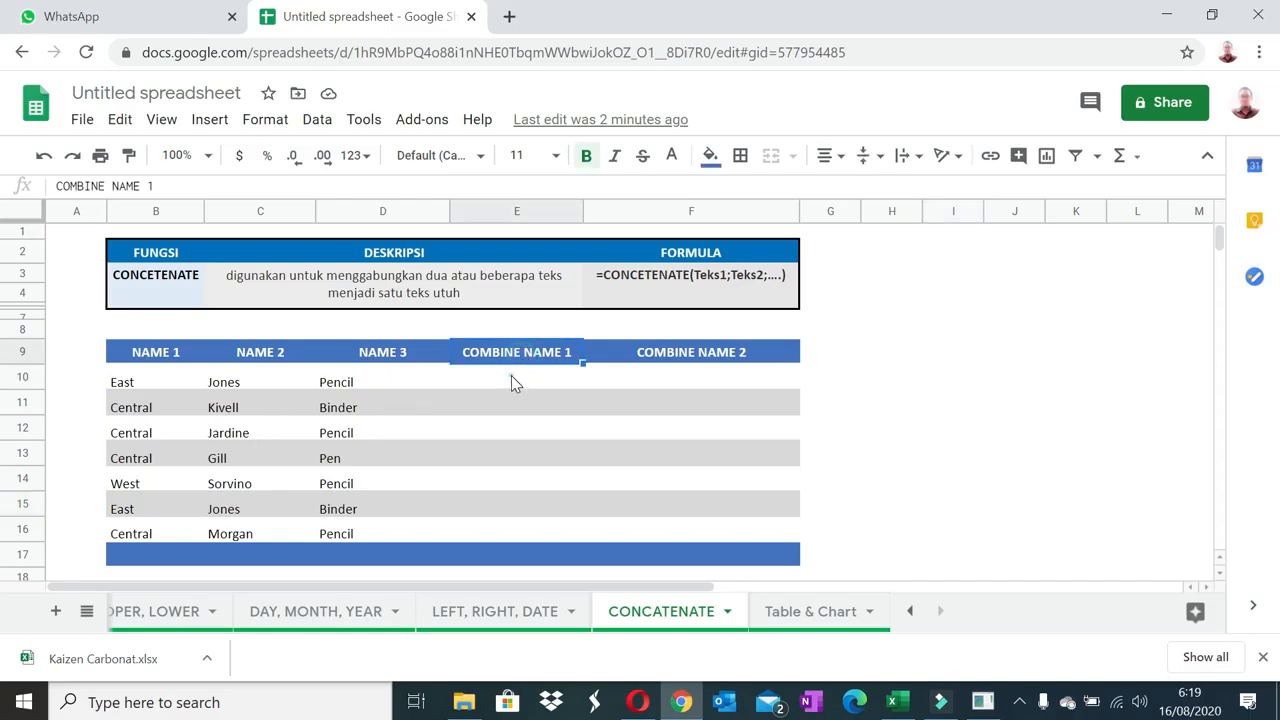
click(513, 378)
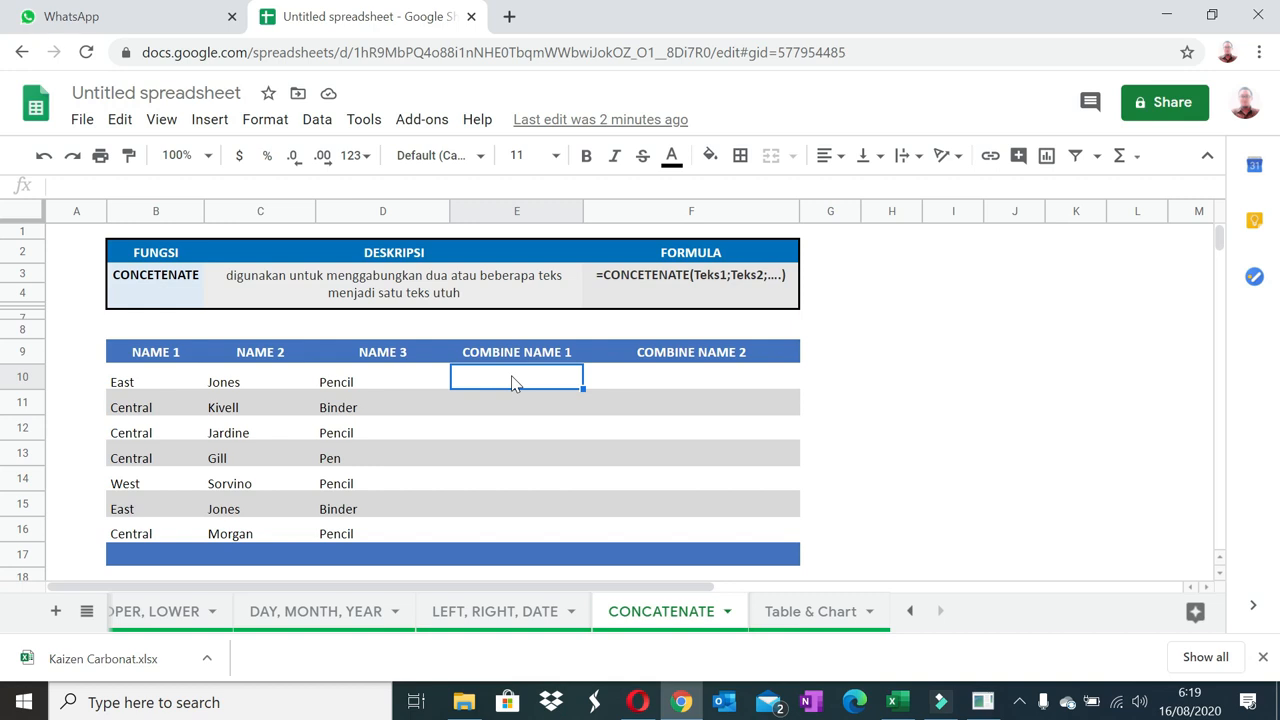
text(=c)
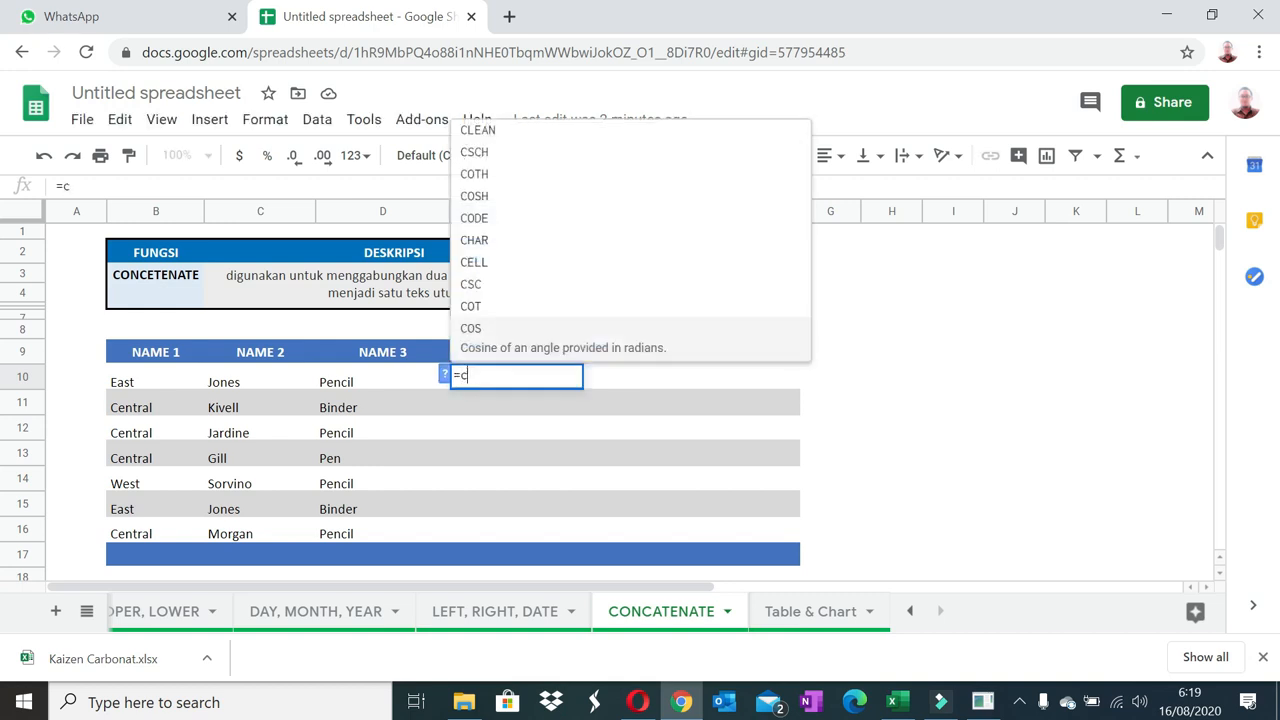
text(onca)
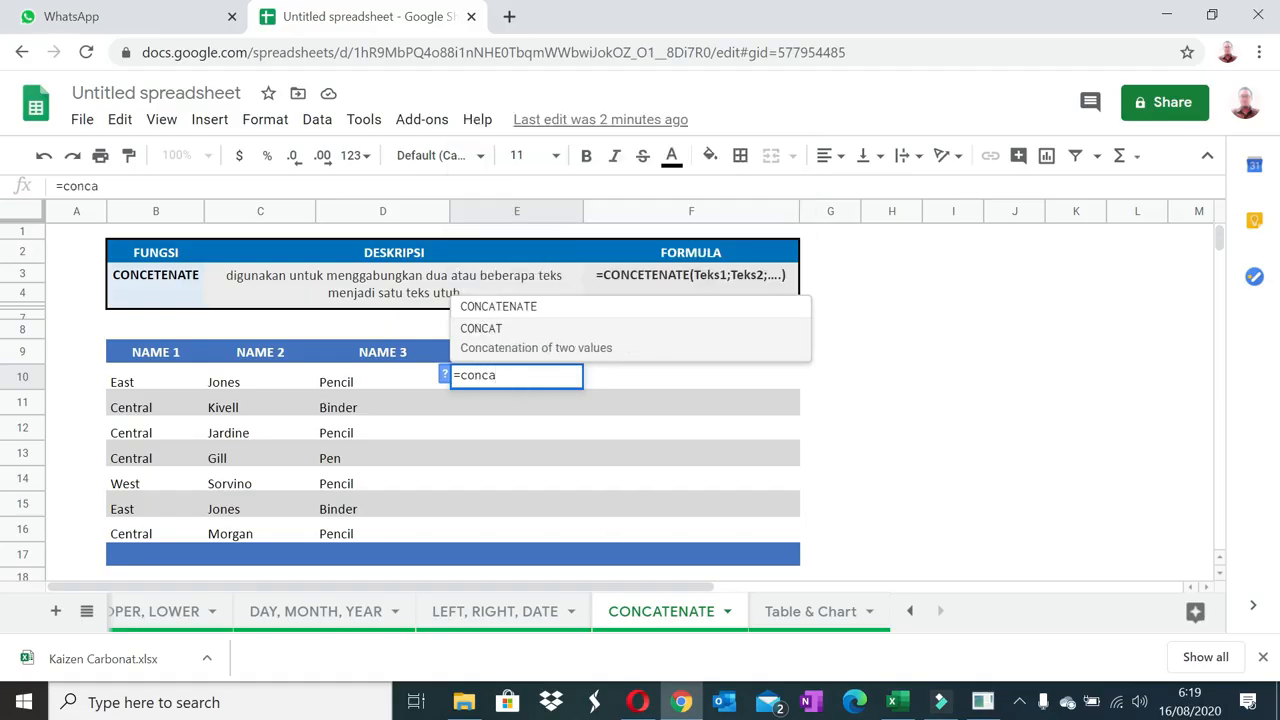
click(515, 309)
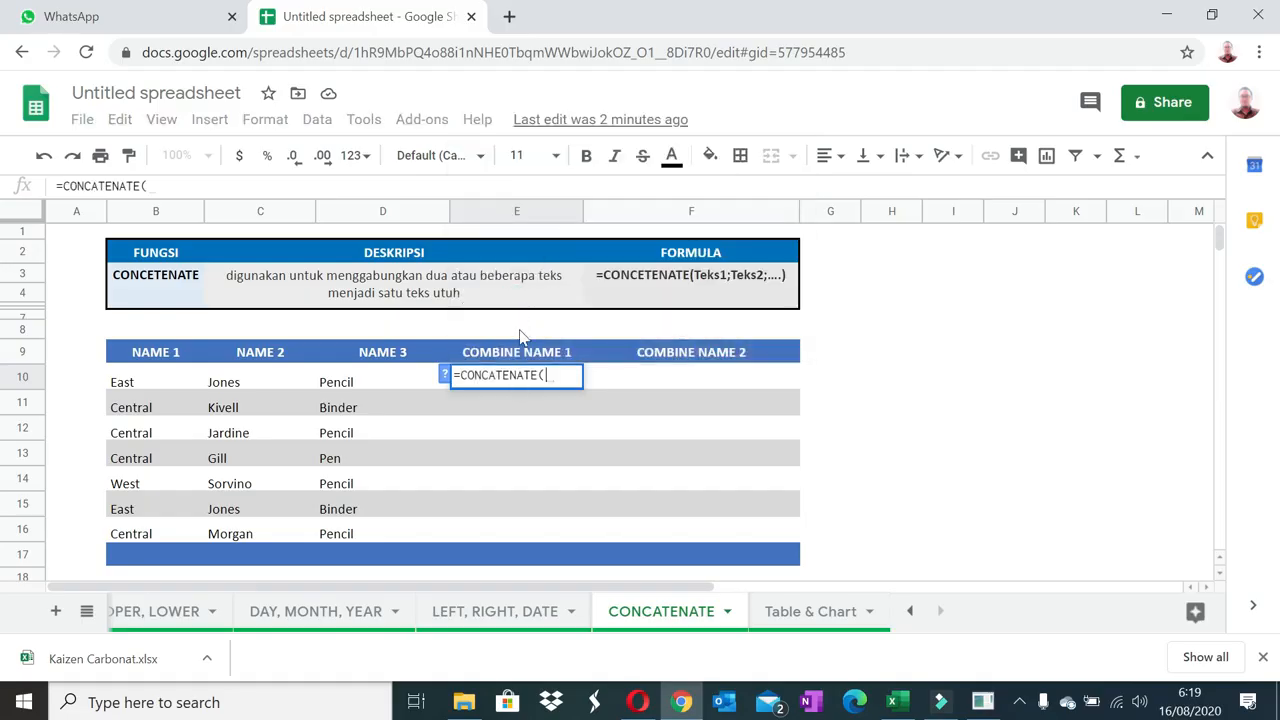
click(131, 381)
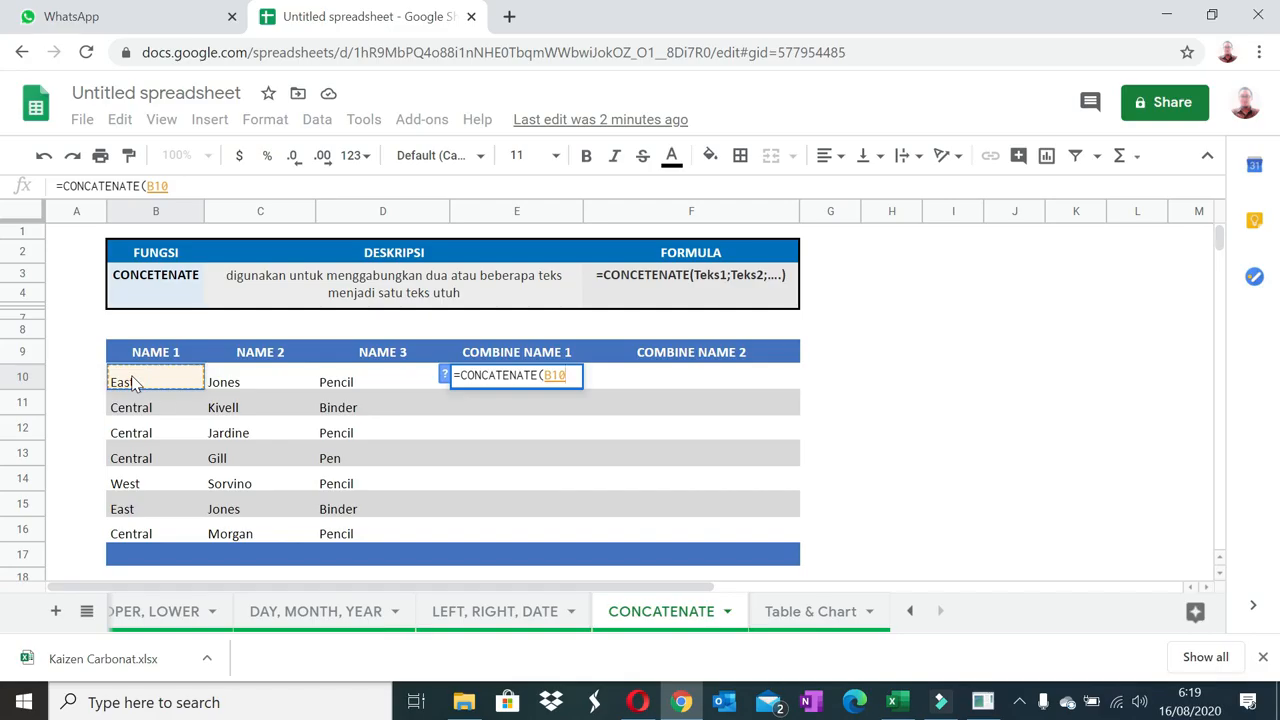
text(,)
click(262, 379)
text(,)
click(377, 386)
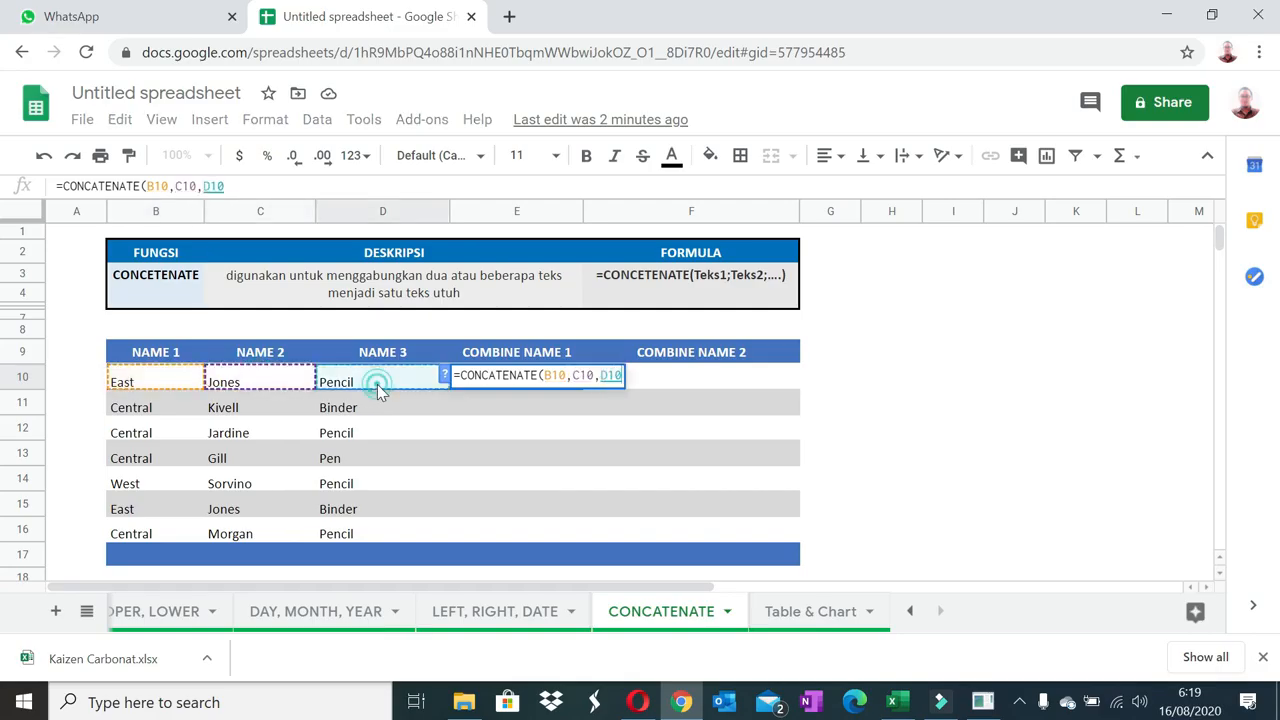
key(Return)
key(Up)
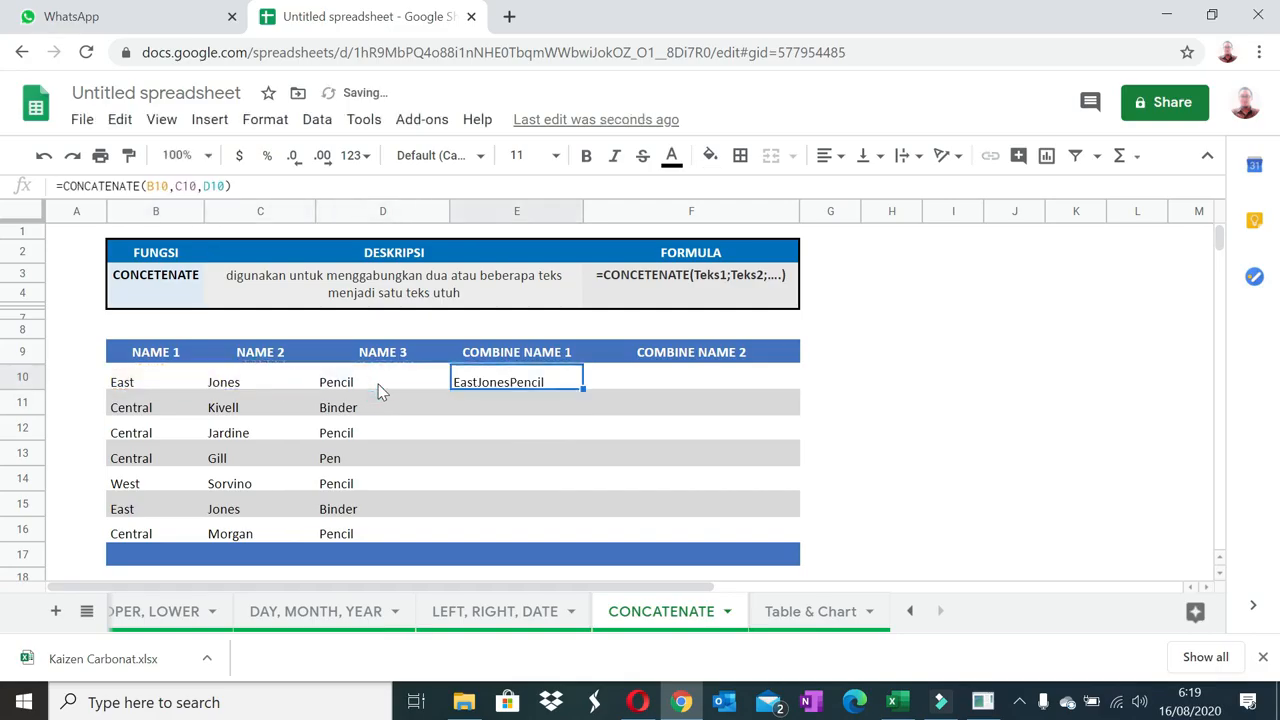
Paste only the formula copied from E10 into E10:E16 to fill the COMBINE NAME 1 column.
shift+click(460, 535)
right_click(460, 535)
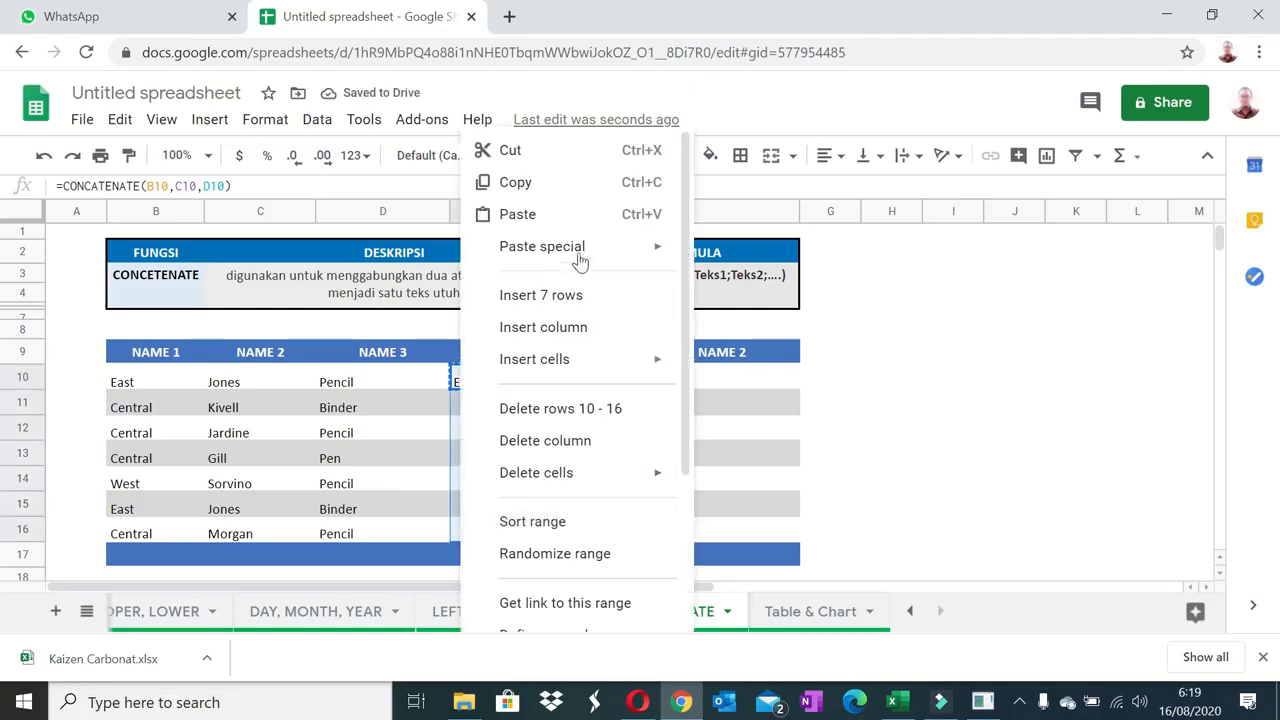
mouse_move(620, 250)
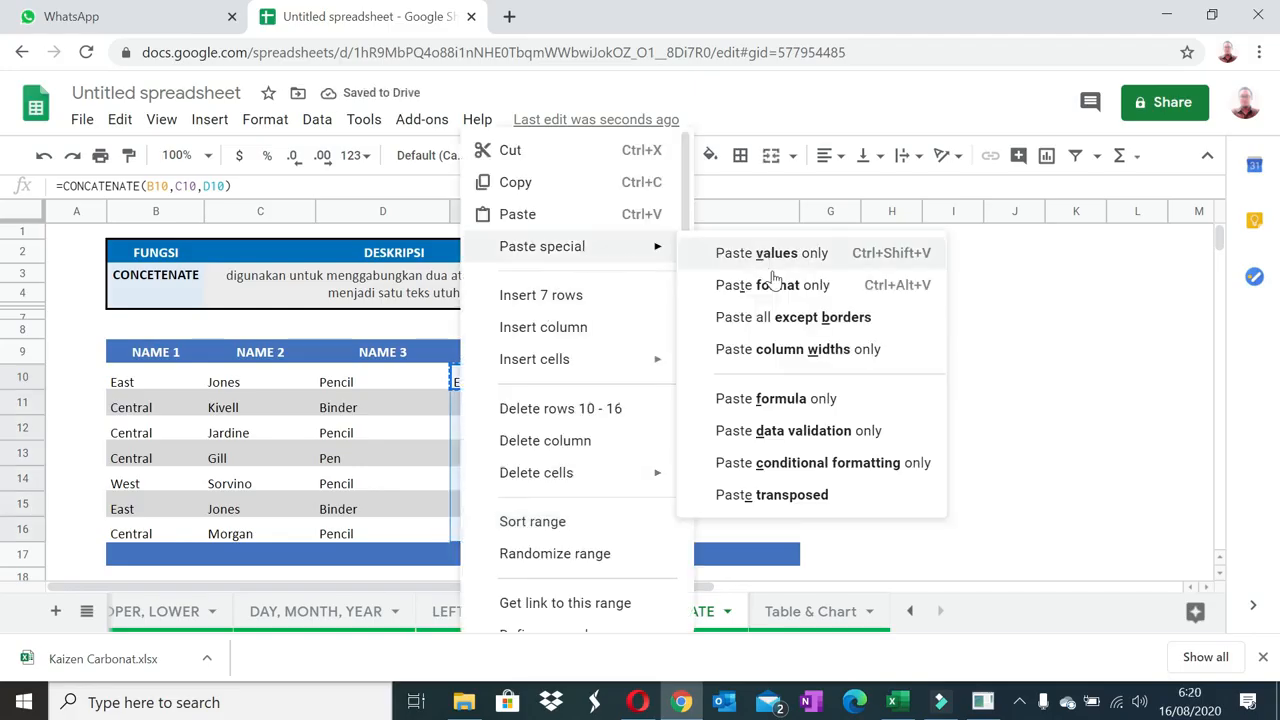
click(778, 398)
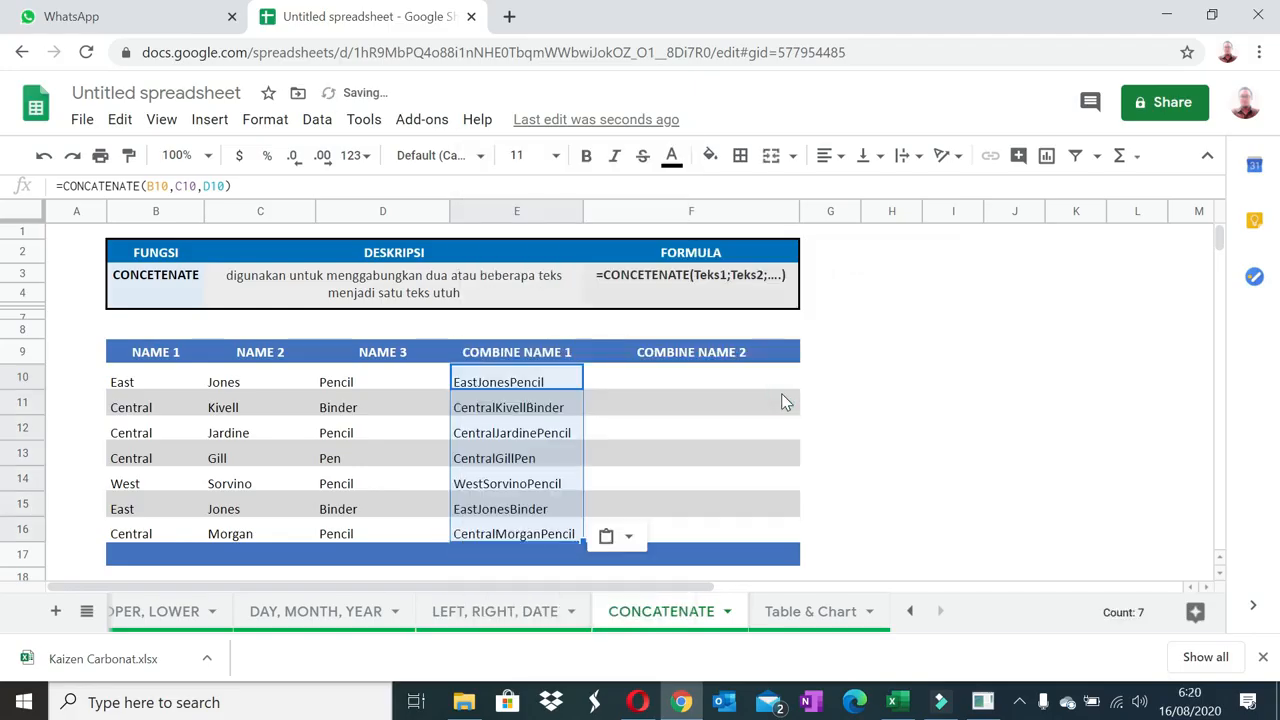
Enter =CONCATENATE(B10," ",C10," ",D10) in F10, in the COMBINE NAME 2 column, to join the names with spaces.
click(660, 378)
text(=)
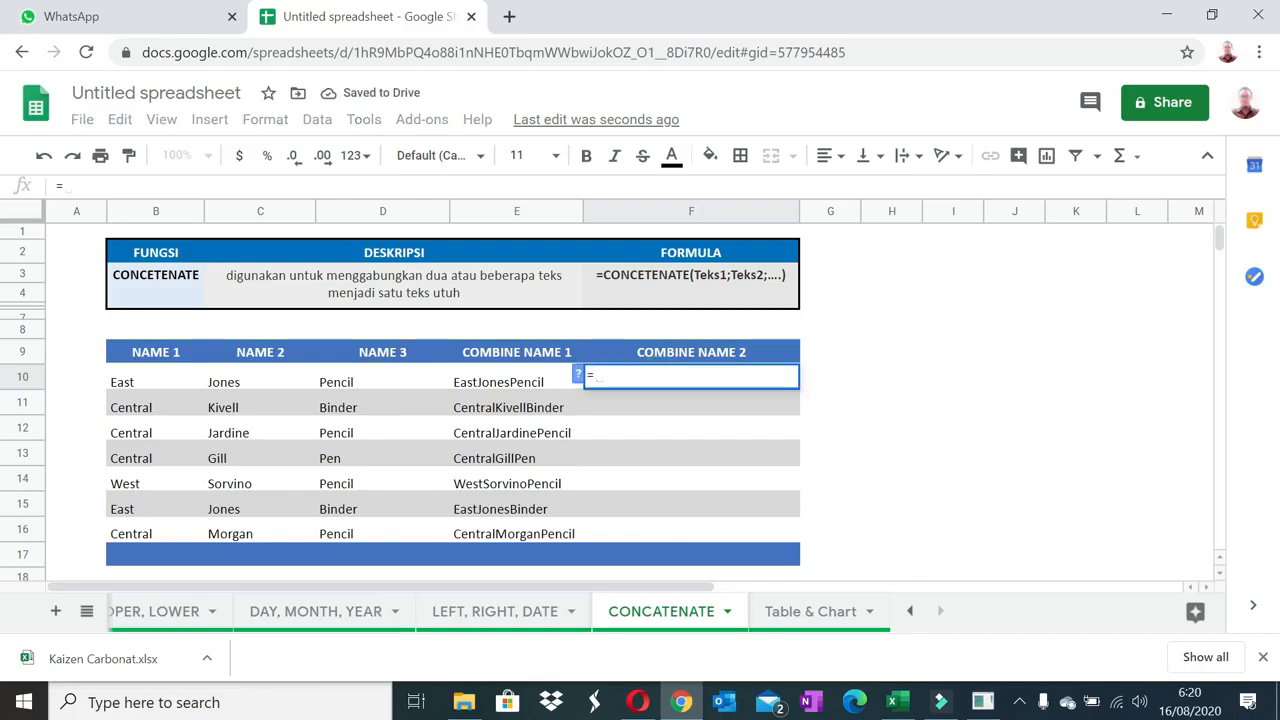
text(con)
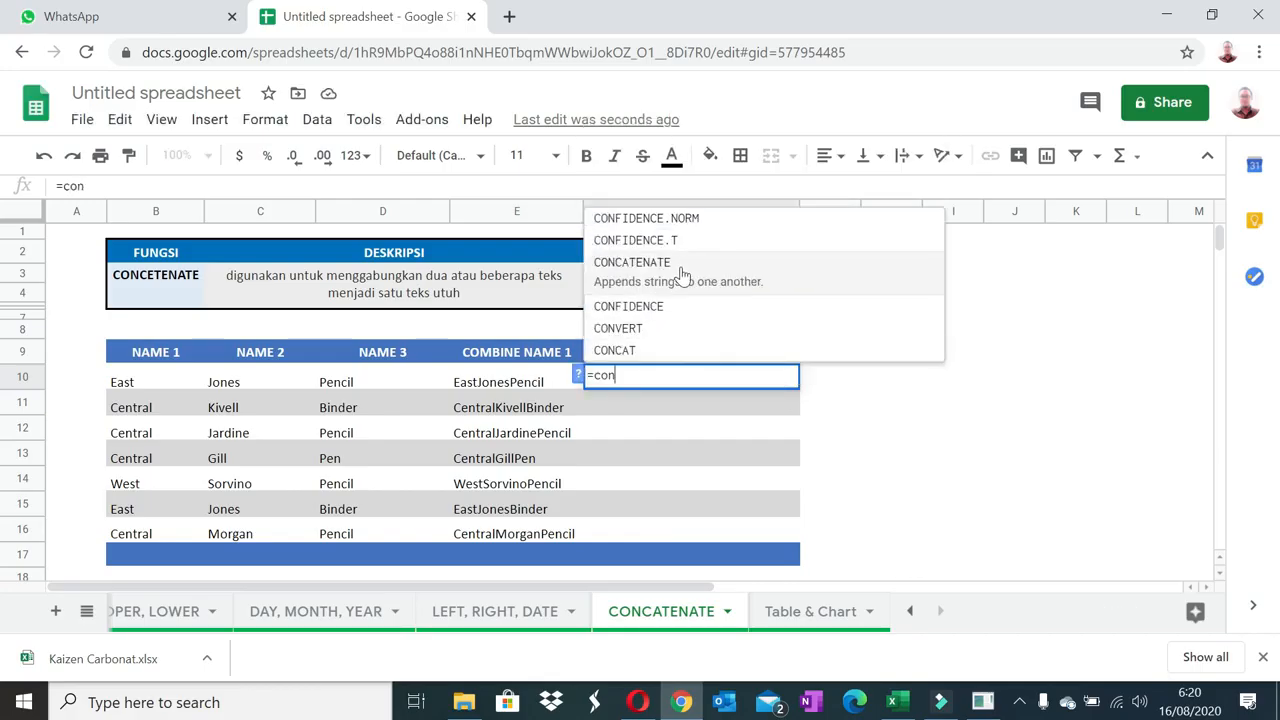
click(680, 272)
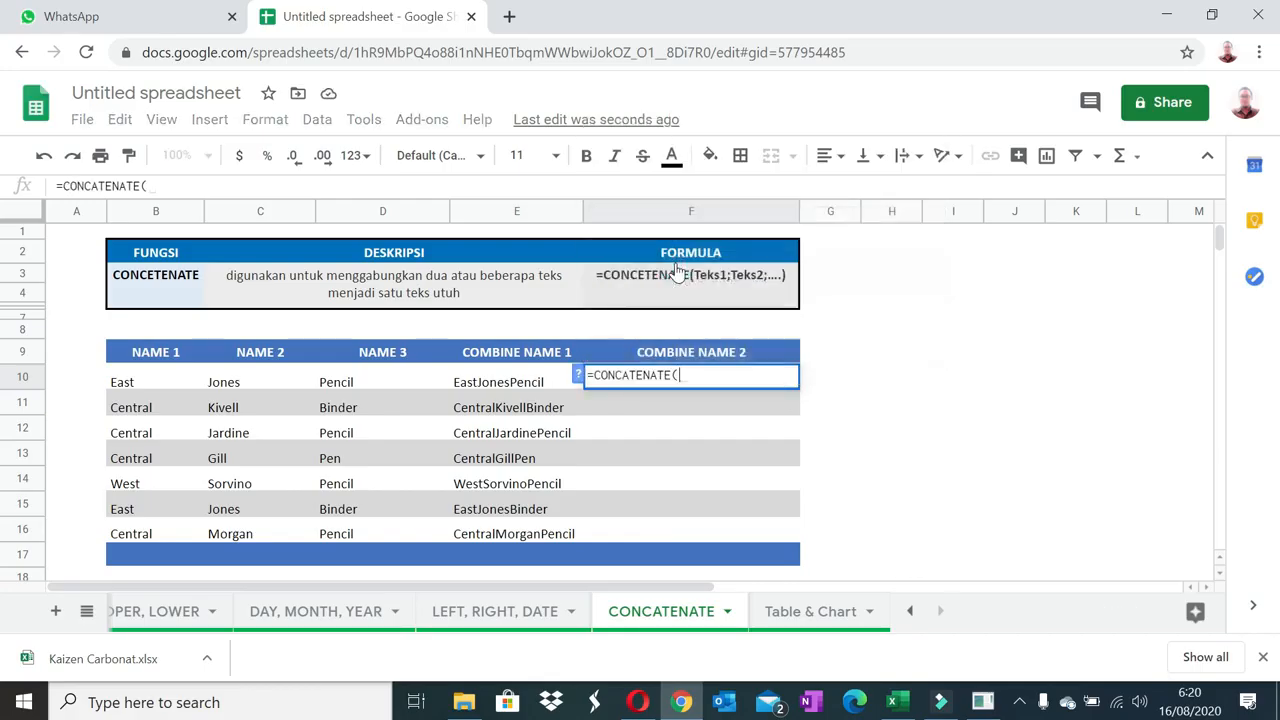
click(157, 386)
text(," ")
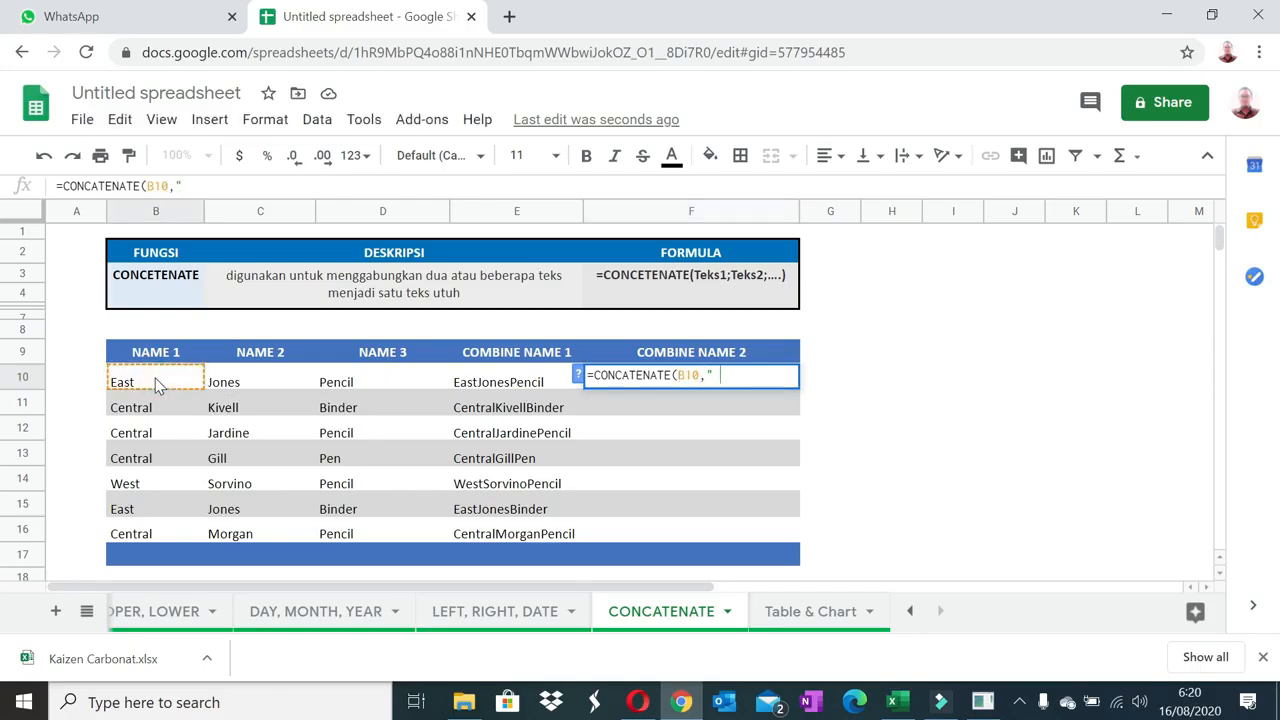
text(,)
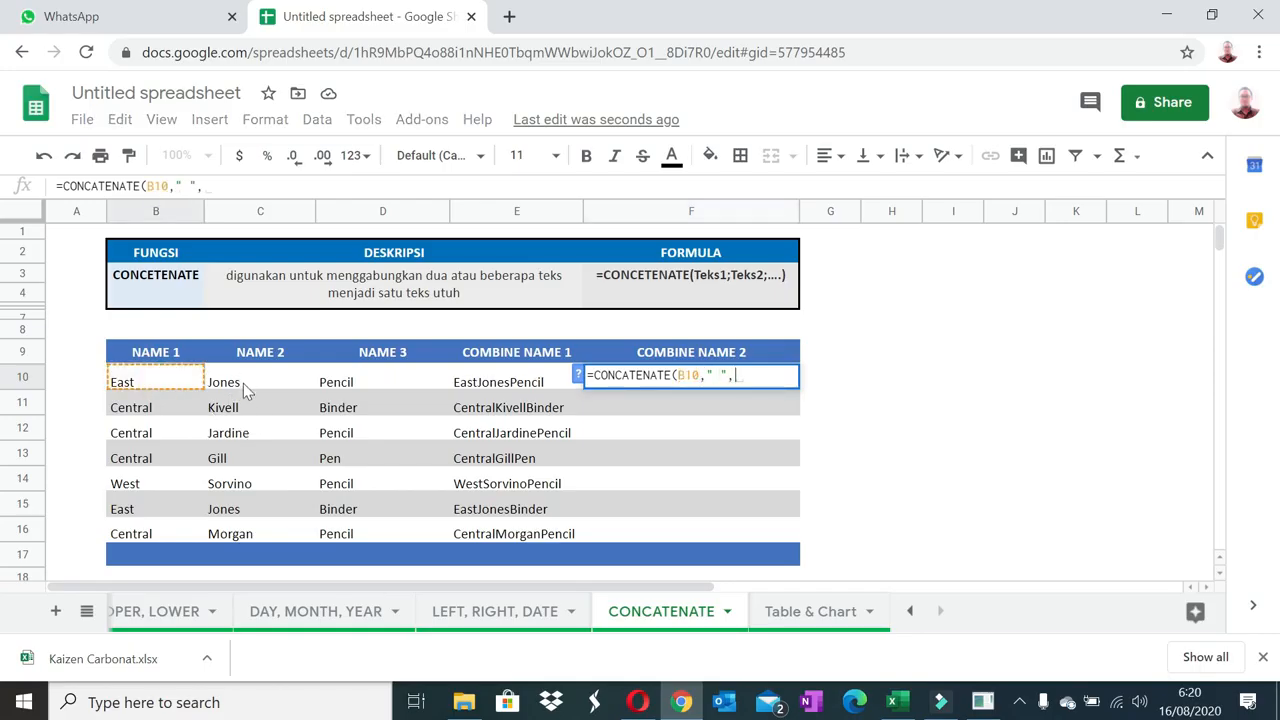
click(244, 384)
text(,")
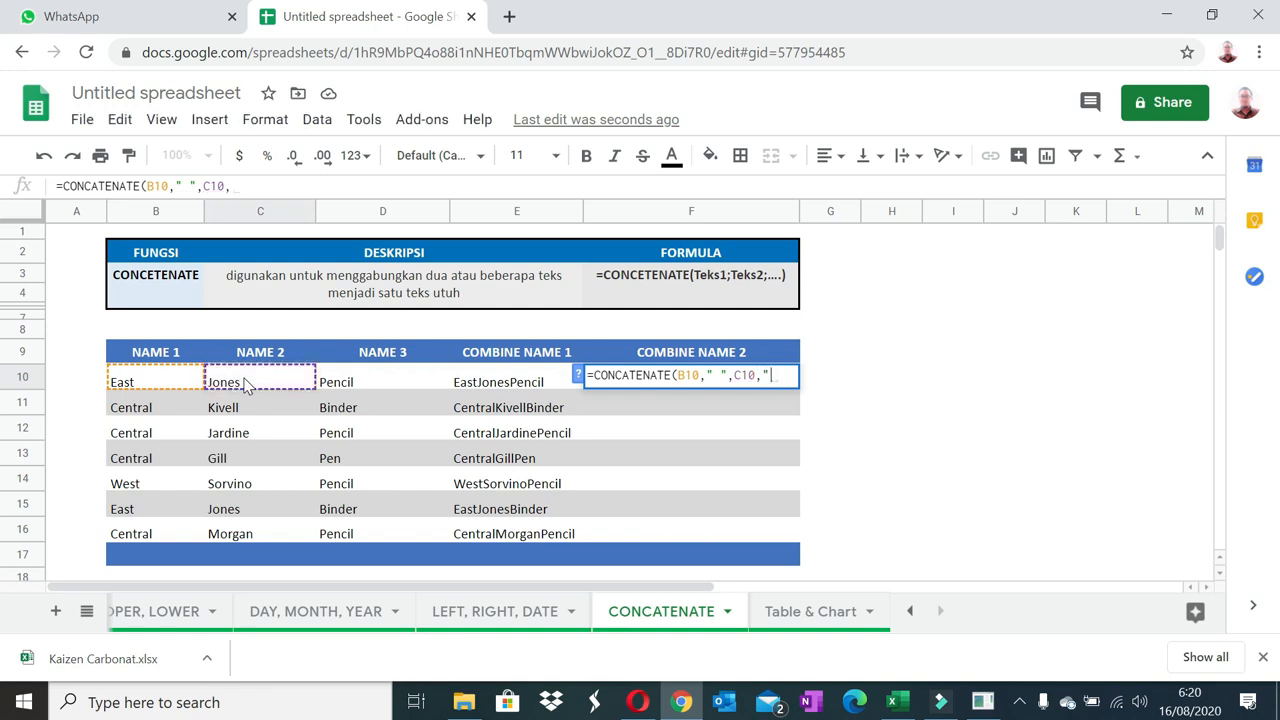
text( ",)
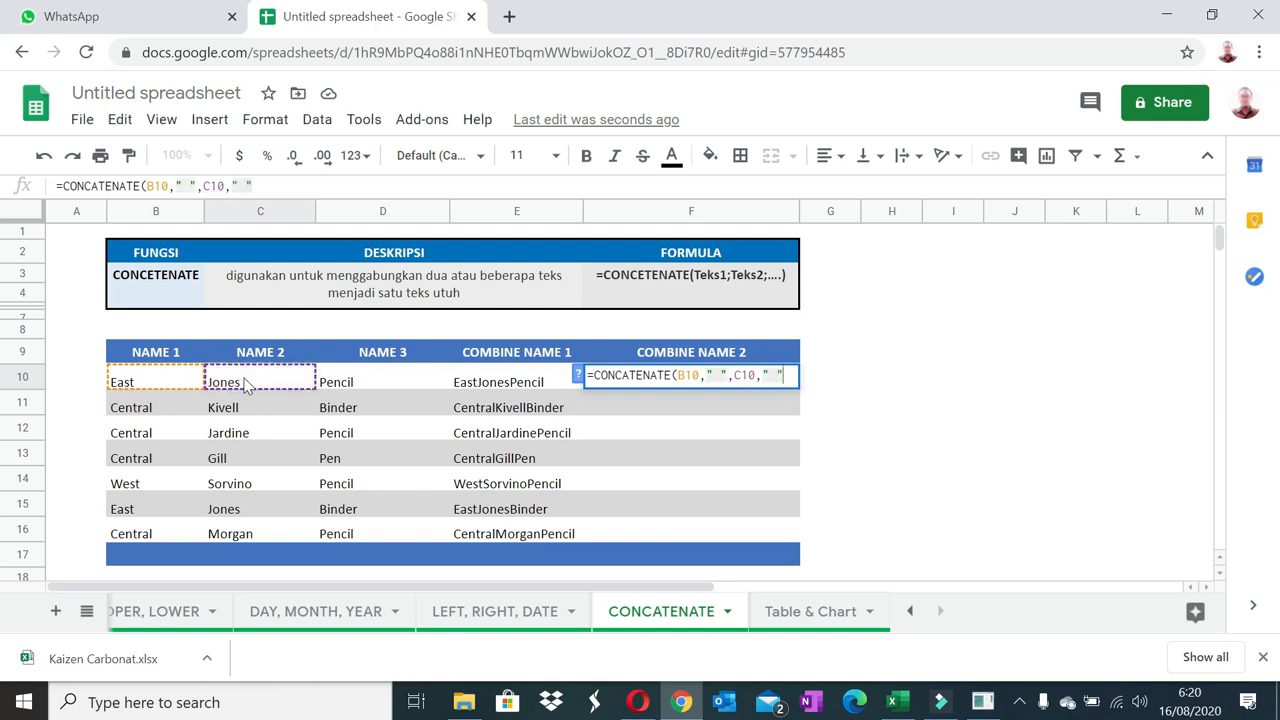
click(351, 388)
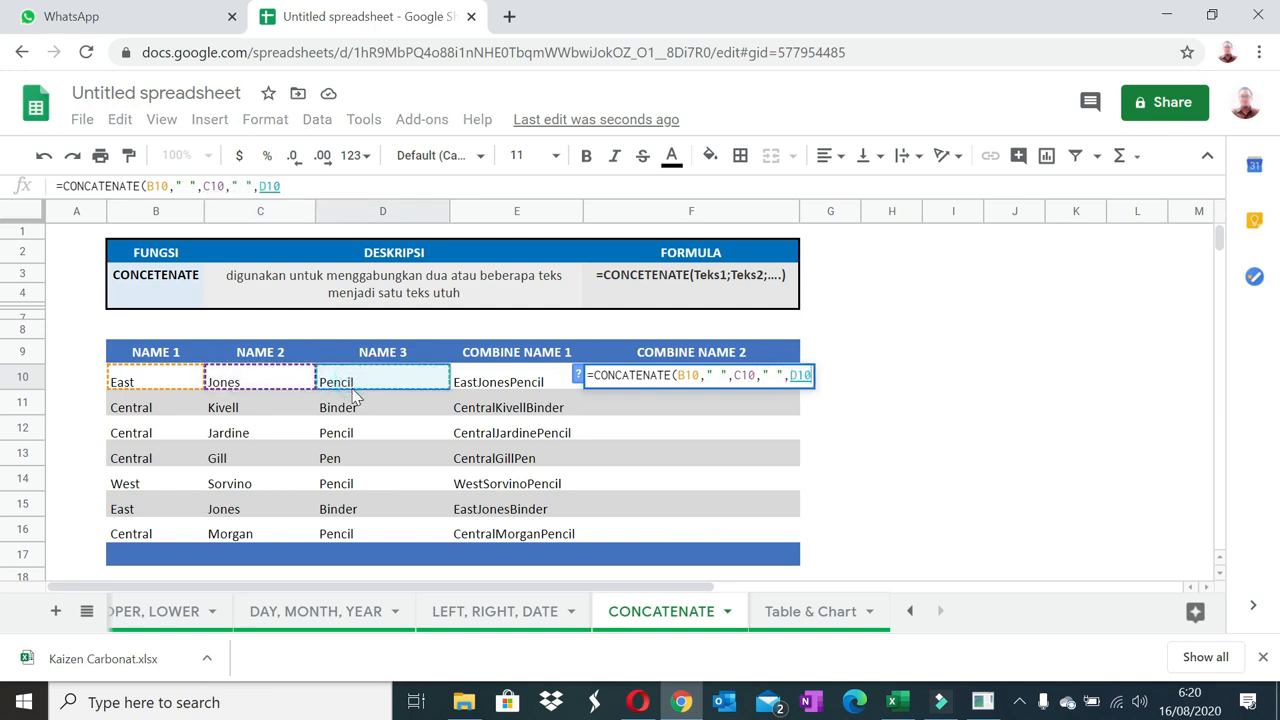
key(Return)
Copy the formula in F10 and paste only the formula into F10:F16.
key(Up)
key(ctrl+c)
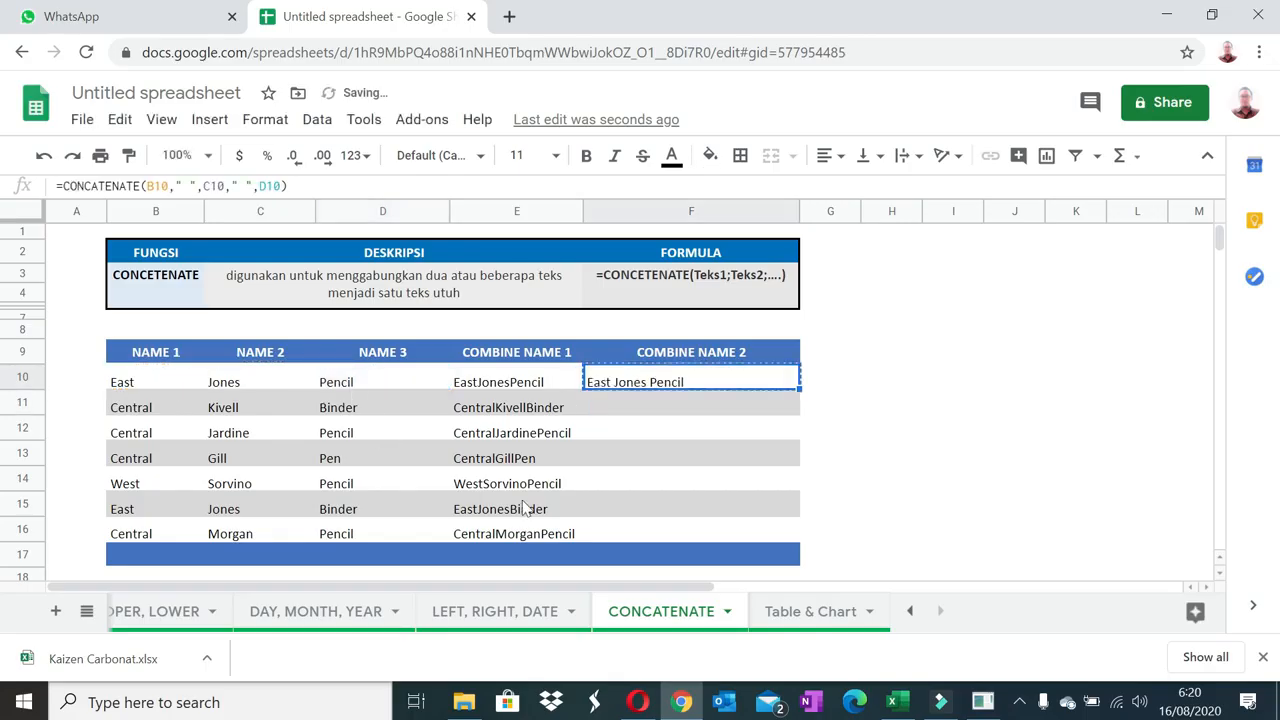
shift+click(681, 538)
right_click(681, 538)
mouse_move(800, 246)
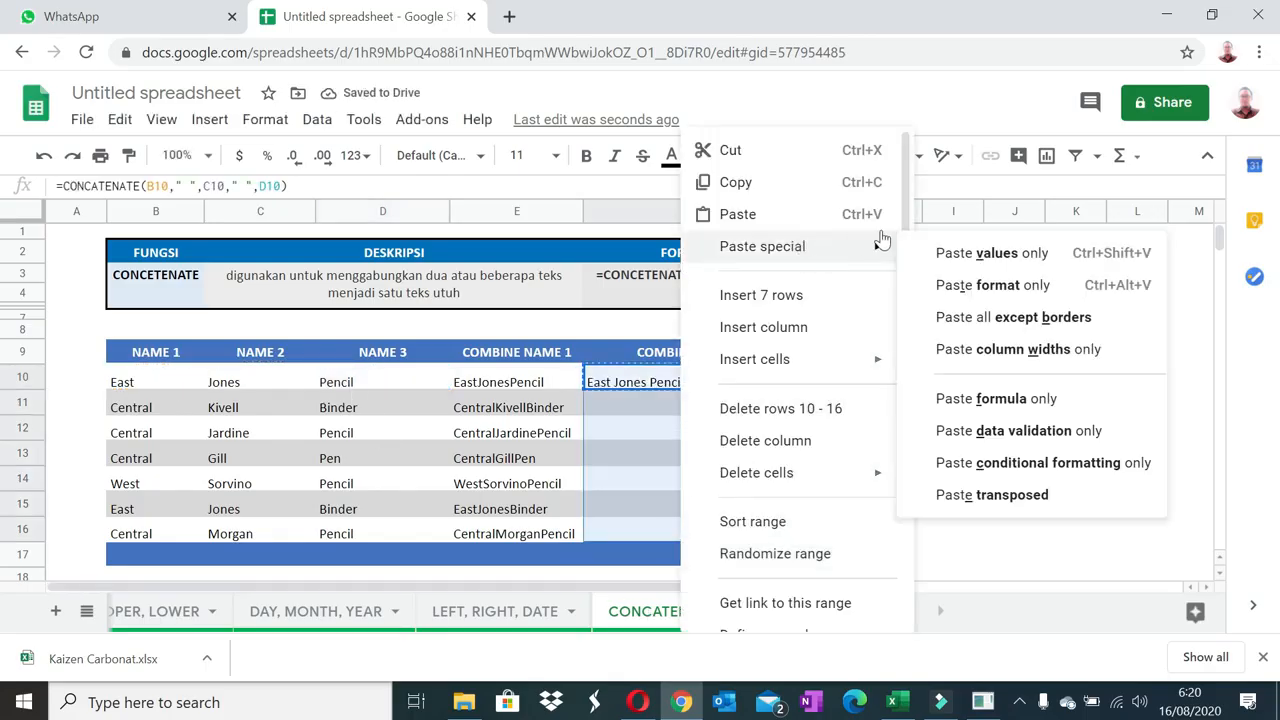
click(1022, 402)
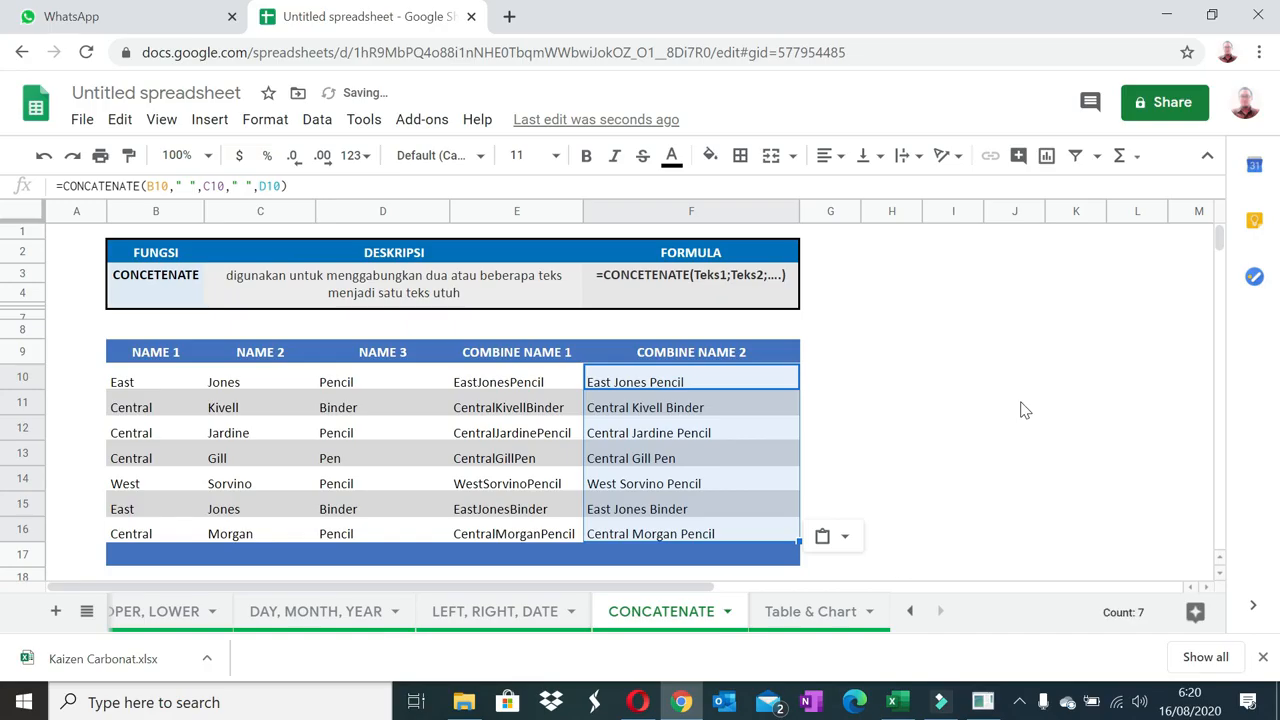
click(857, 463)
click(708, 463)
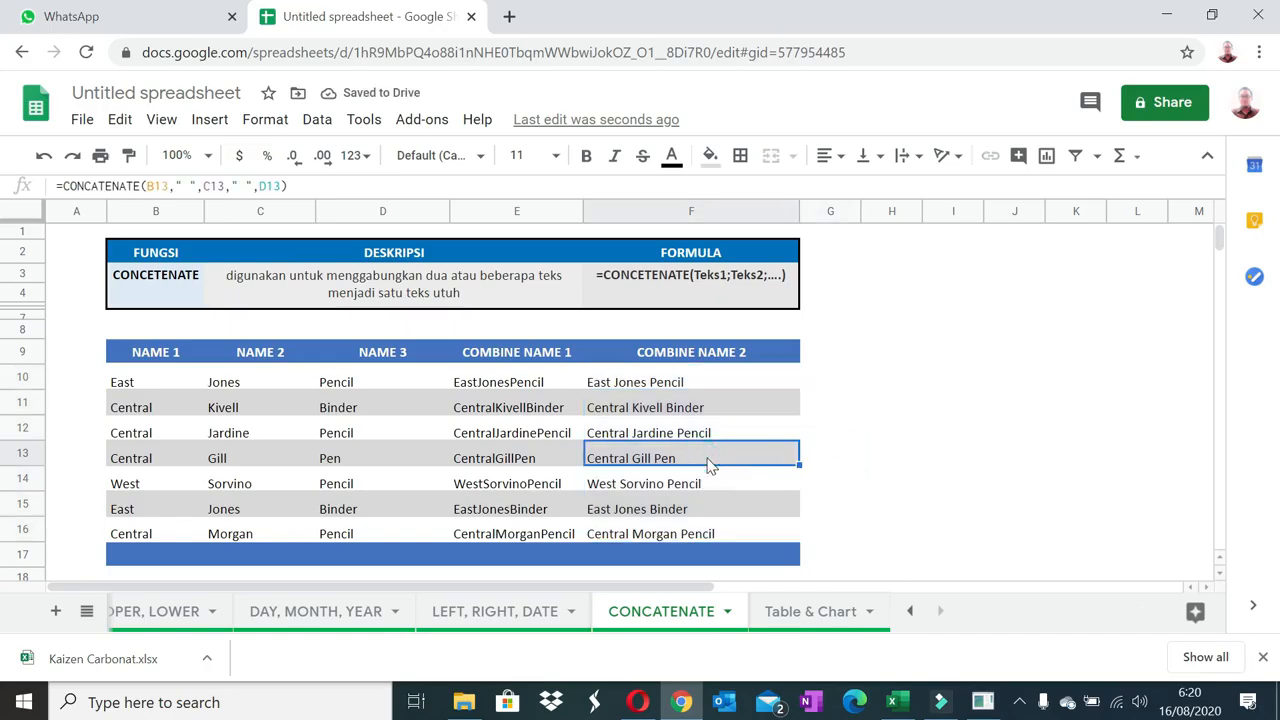
Apply alternating colors in the default blue style with a header to C2:E14 on the Table & Chart sheet.
click(800, 611)
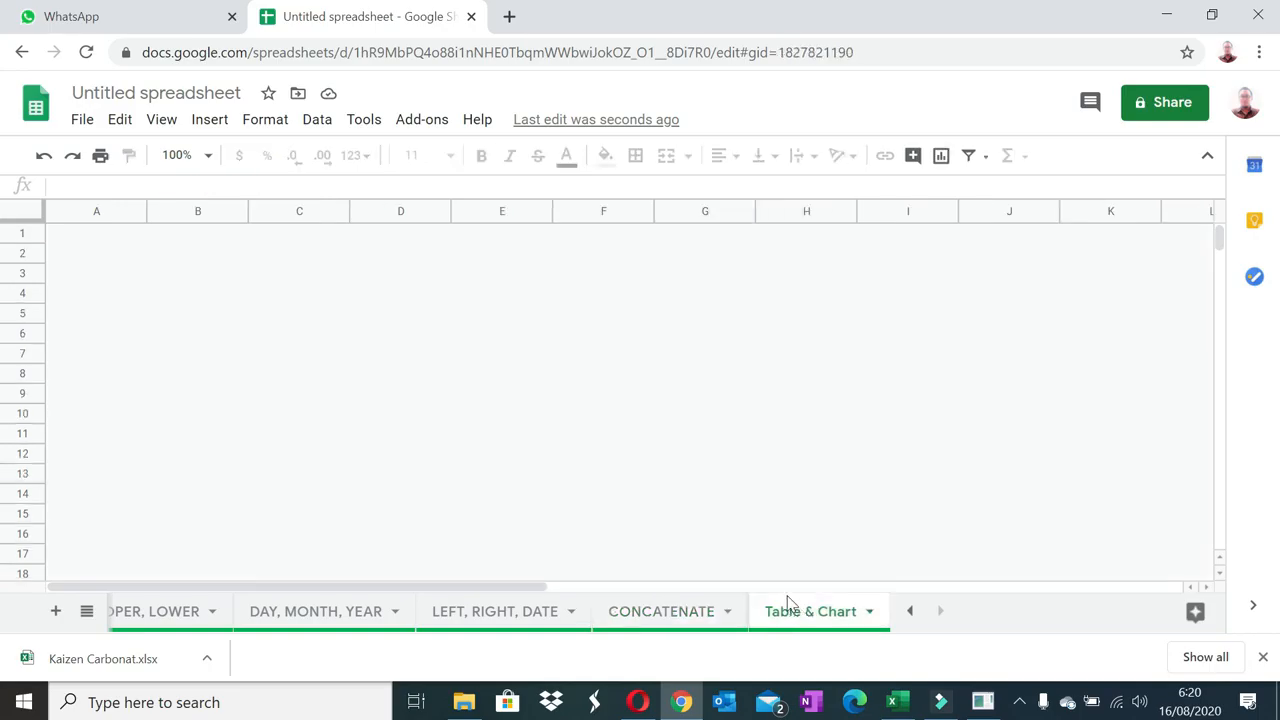
click(528, 388)
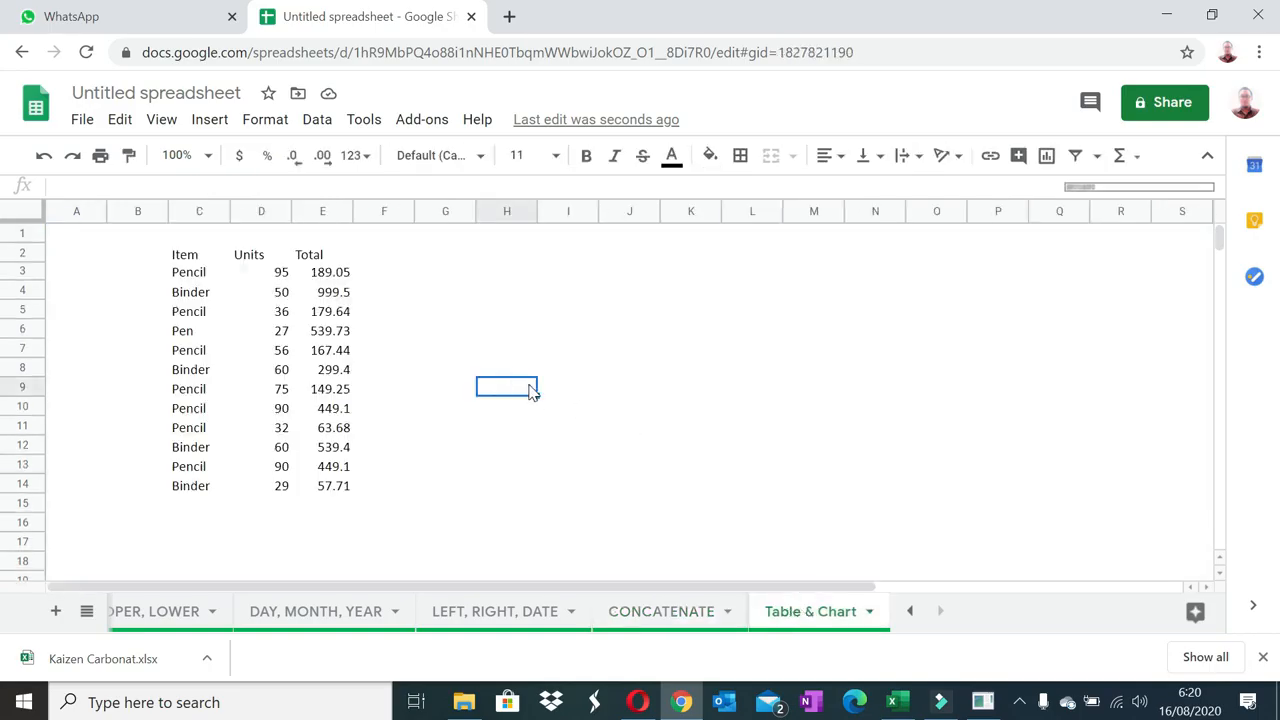
click(182, 260)
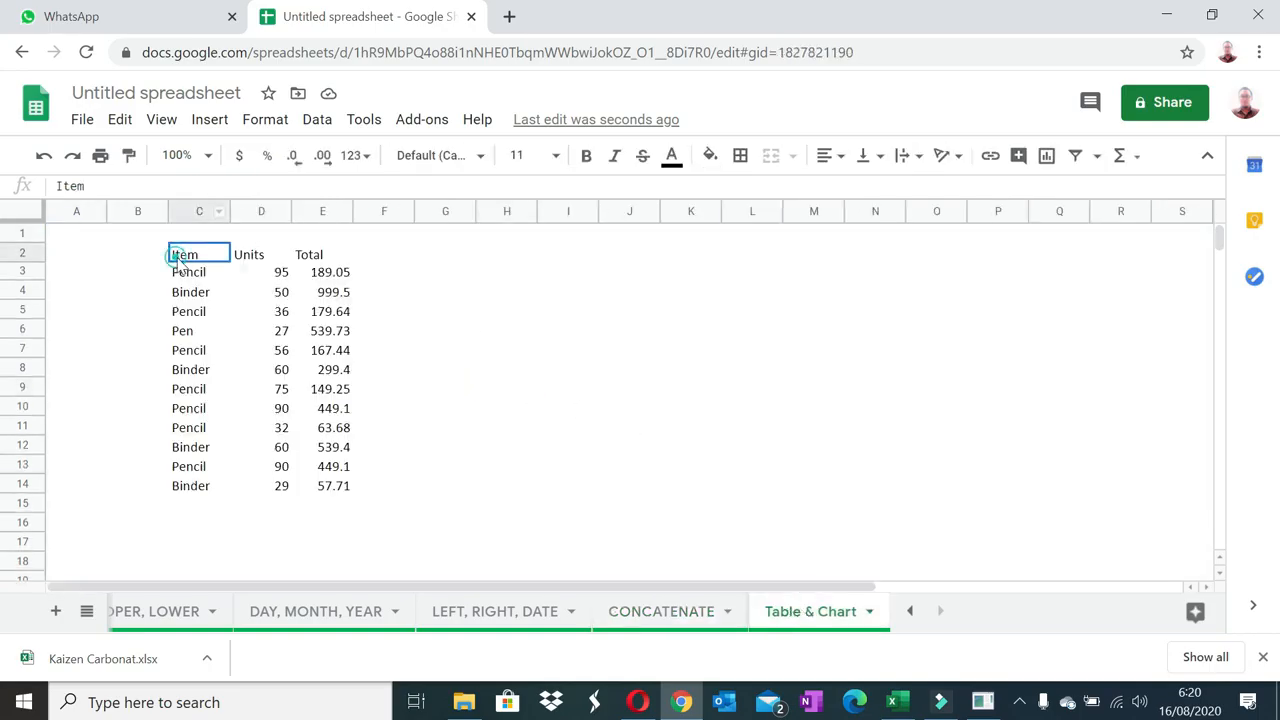
shift+click(335, 490)
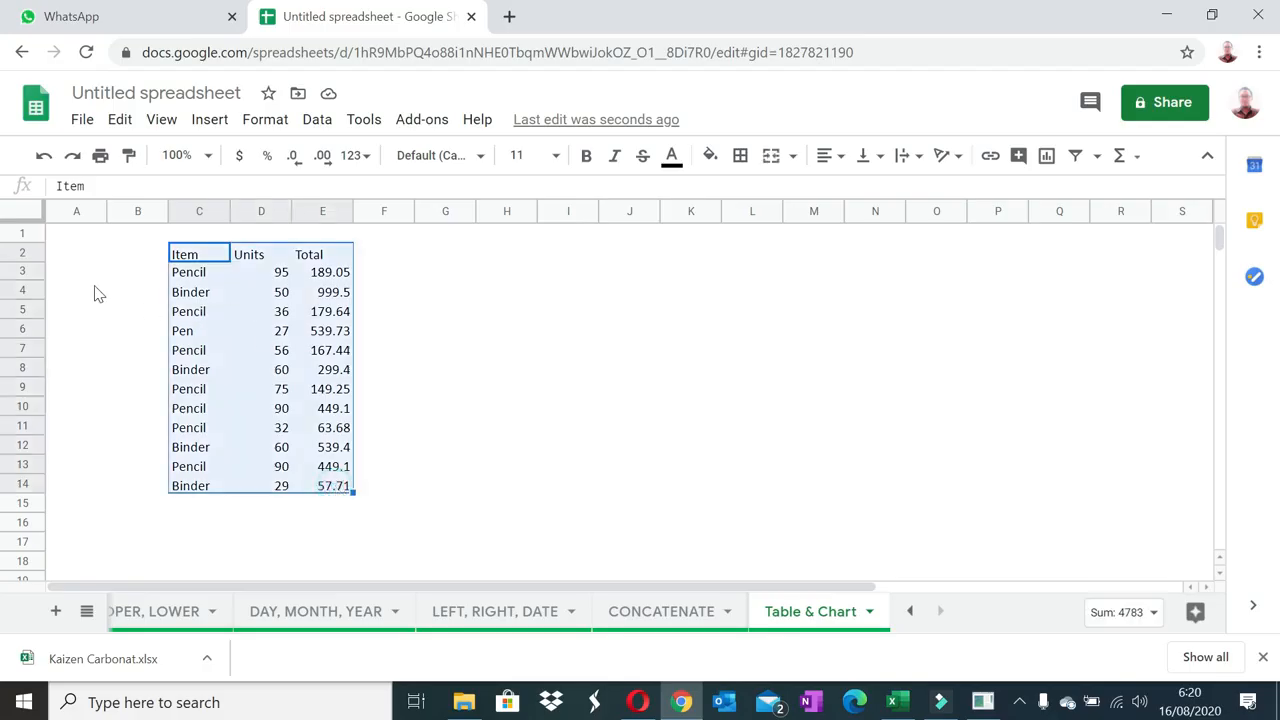
click(265, 121)
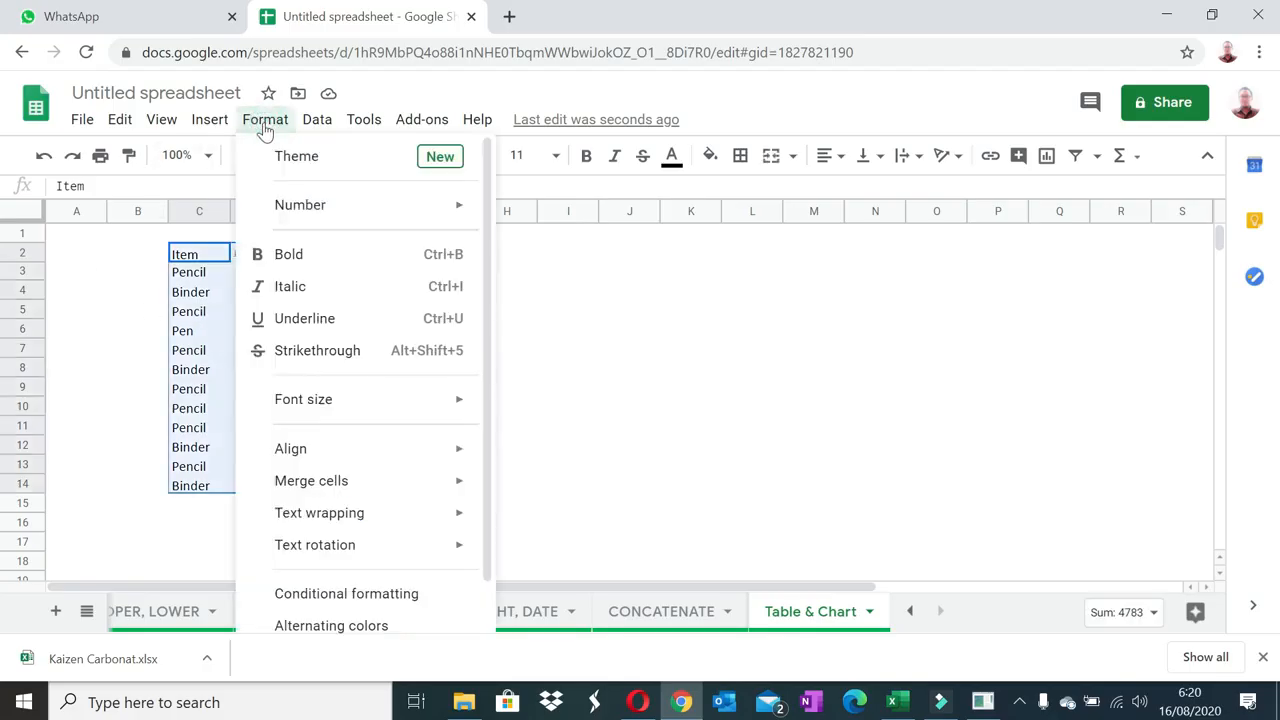
scroll(380, 470, down, 1)
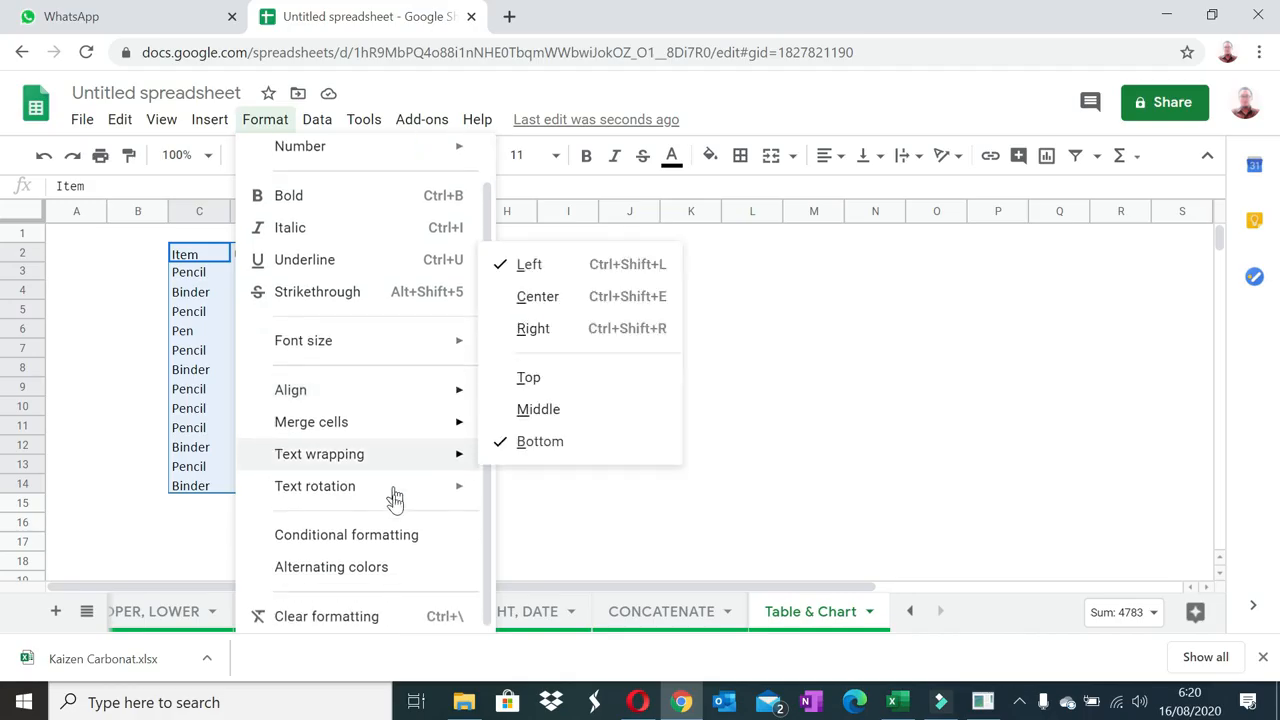
click(366, 570)
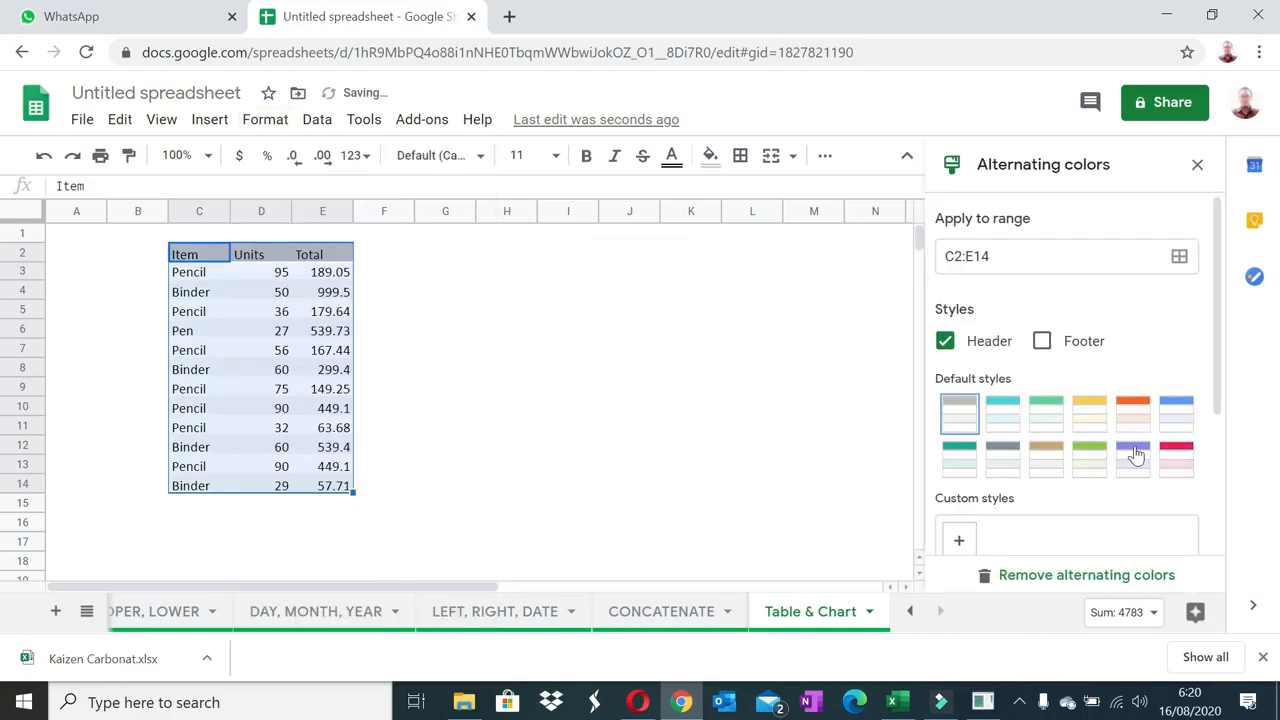
scroll(988, 422, down, 3)
scroll(998, 426, down, 1)
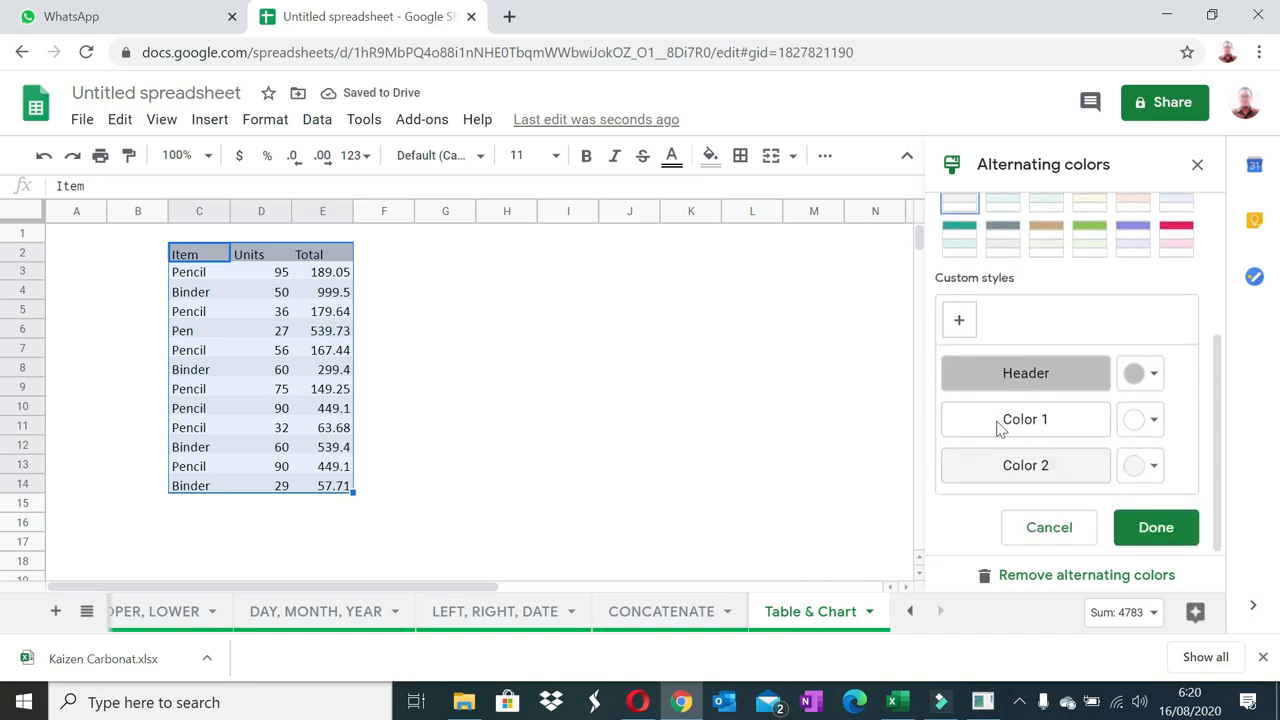
scroll(998, 426, up, 2)
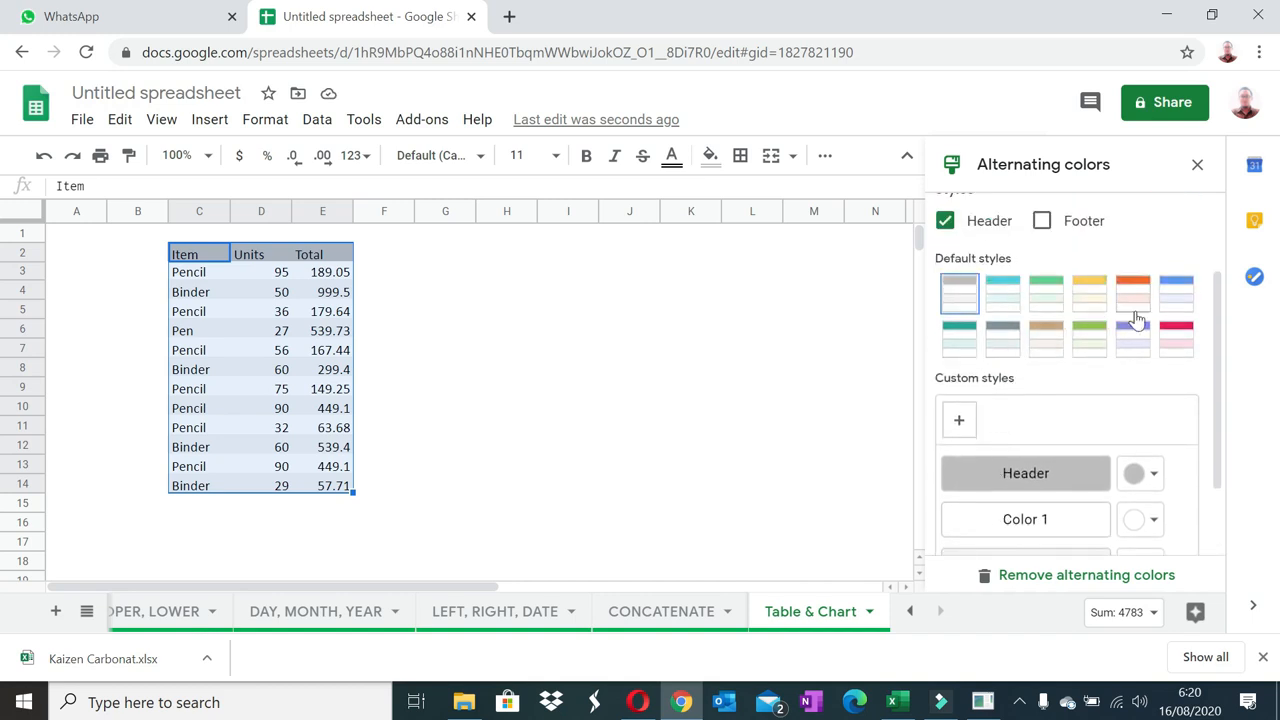
click(1168, 304)
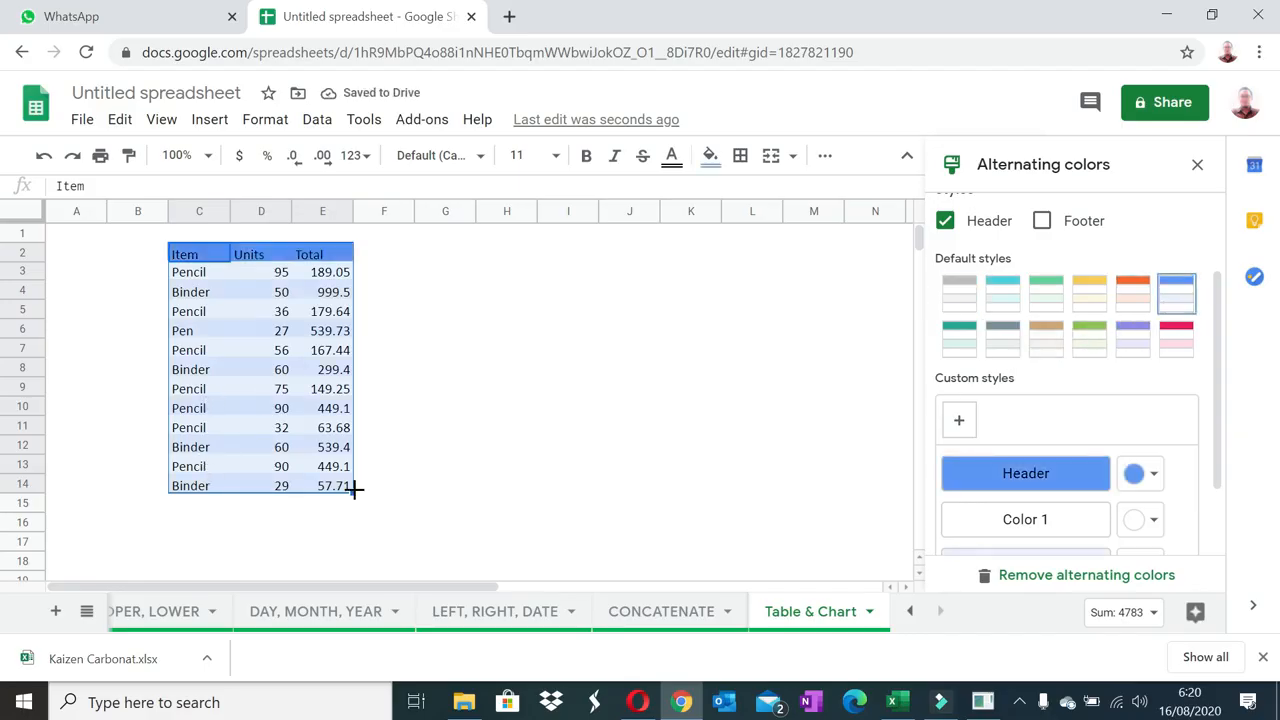
click(470, 450)
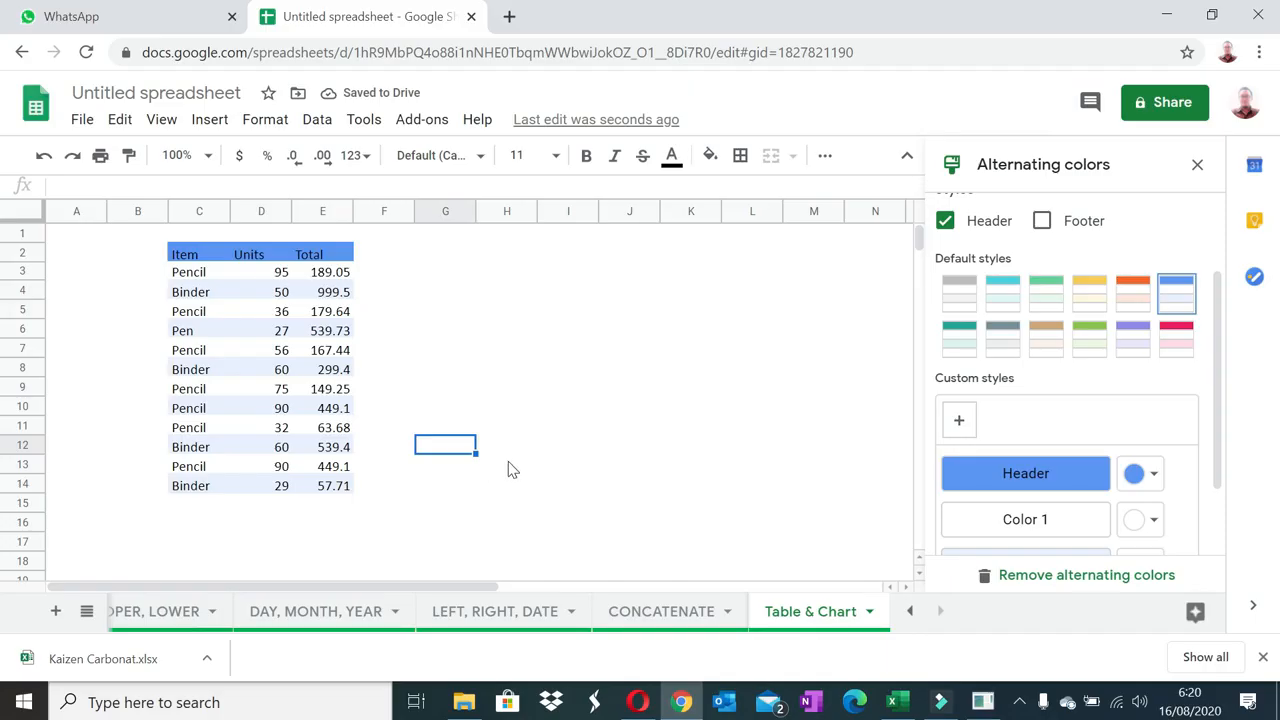
click(553, 391)
Insert a chart from the table in C2:E14 and move it beside the table, starting around column G.
drag(212, 258, 335, 488)
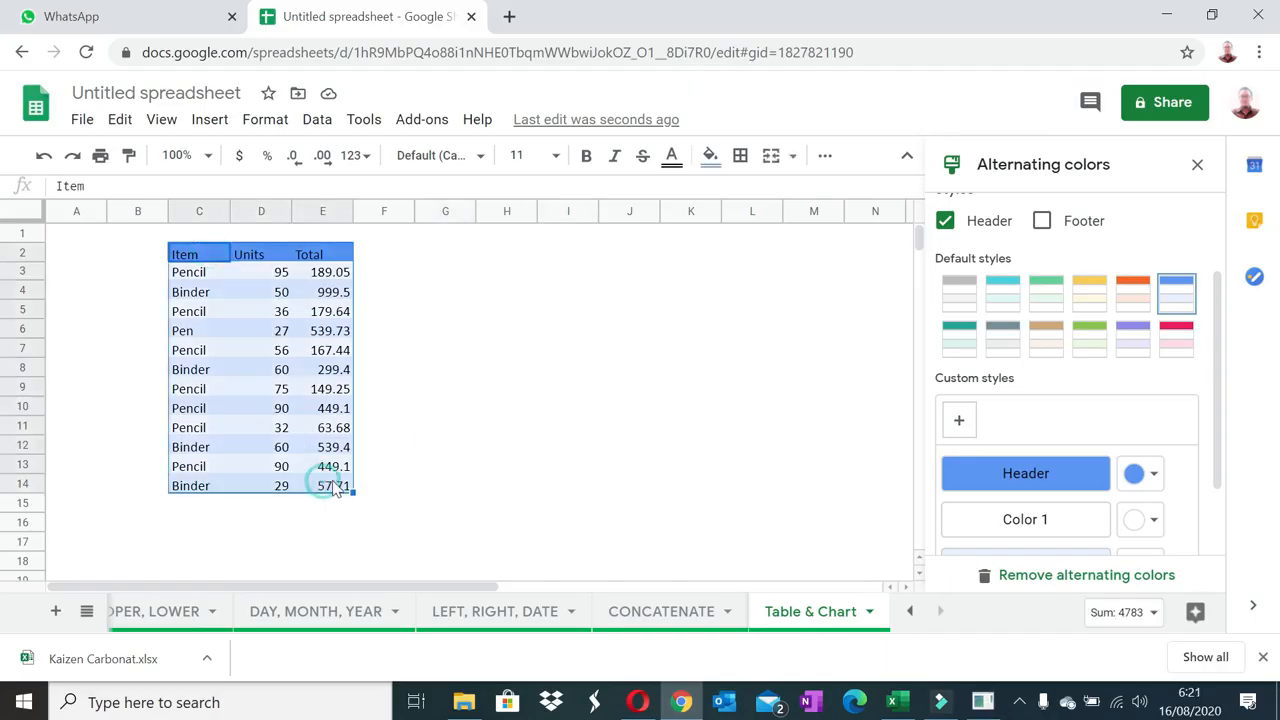
click(209, 119)
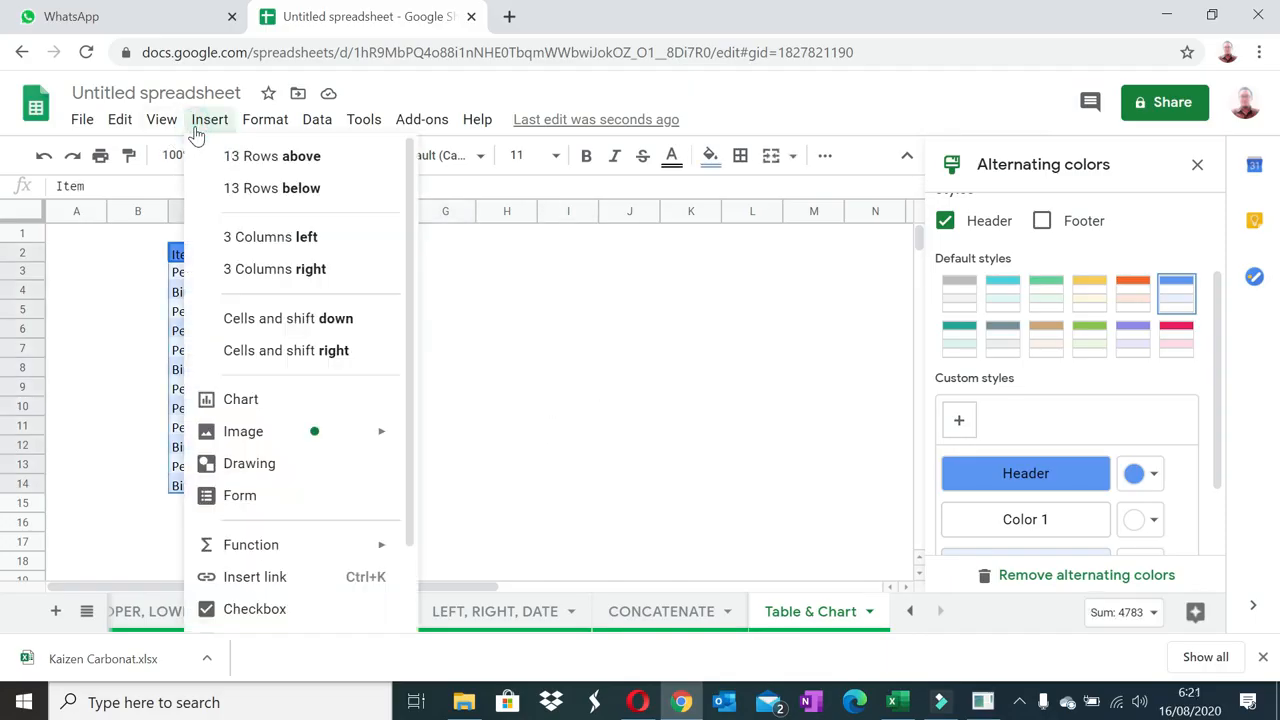
click(245, 401)
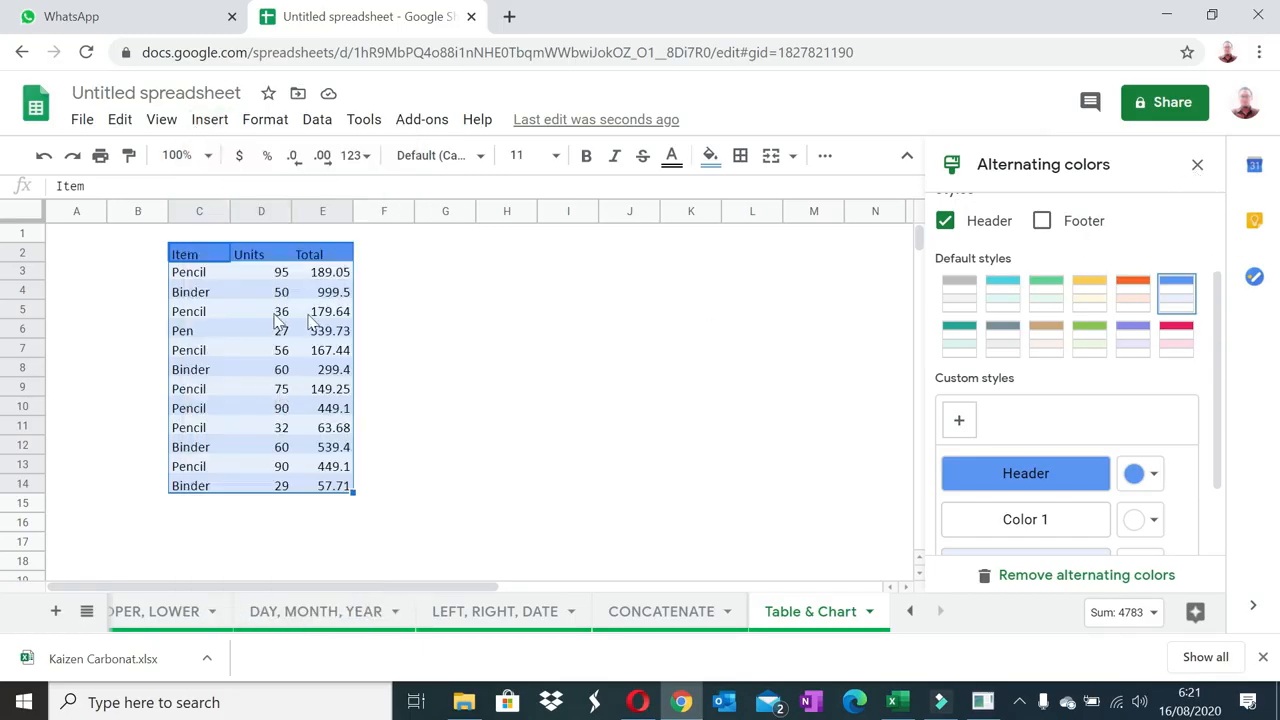
click(1197, 164)
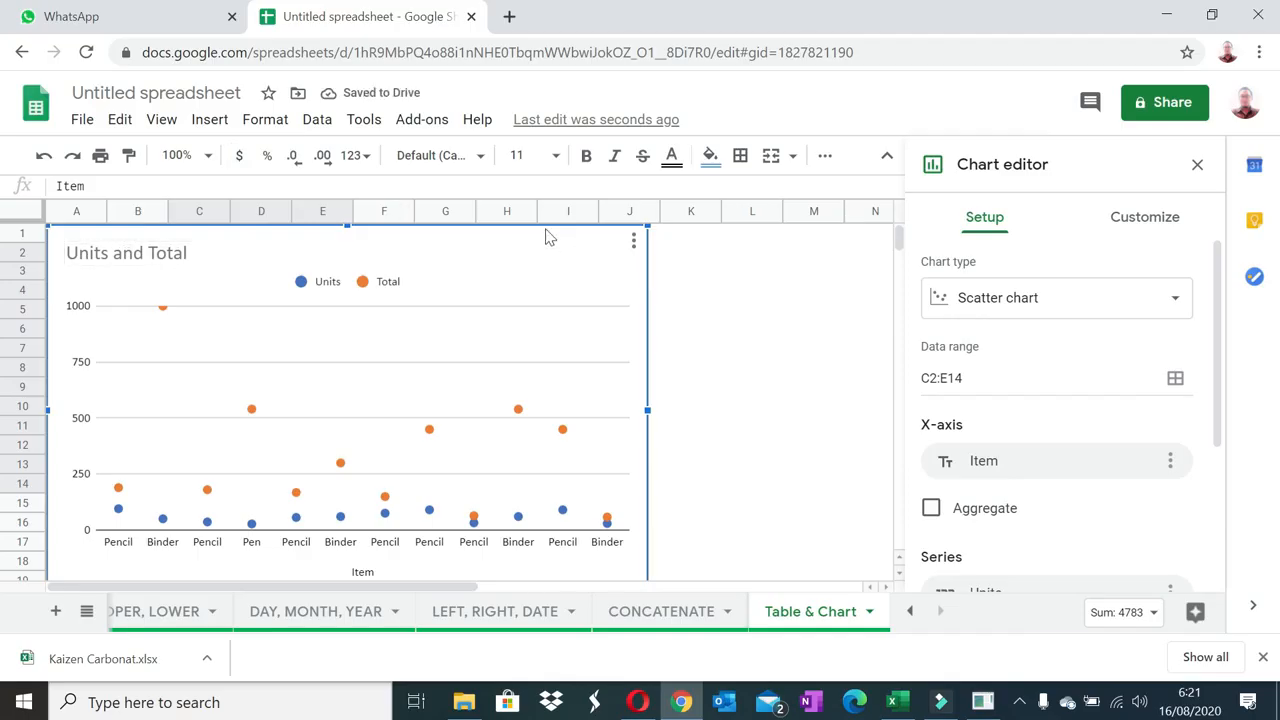
drag(546, 234, 906, 230)
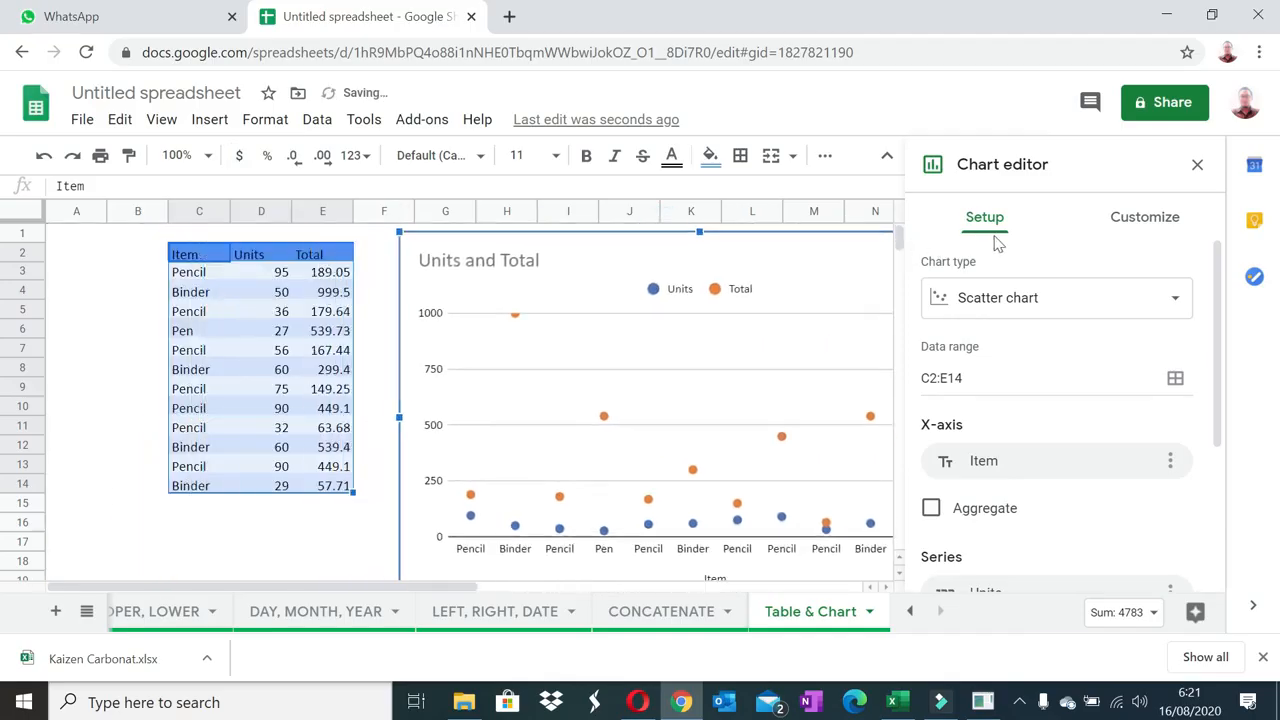
click(1200, 165)
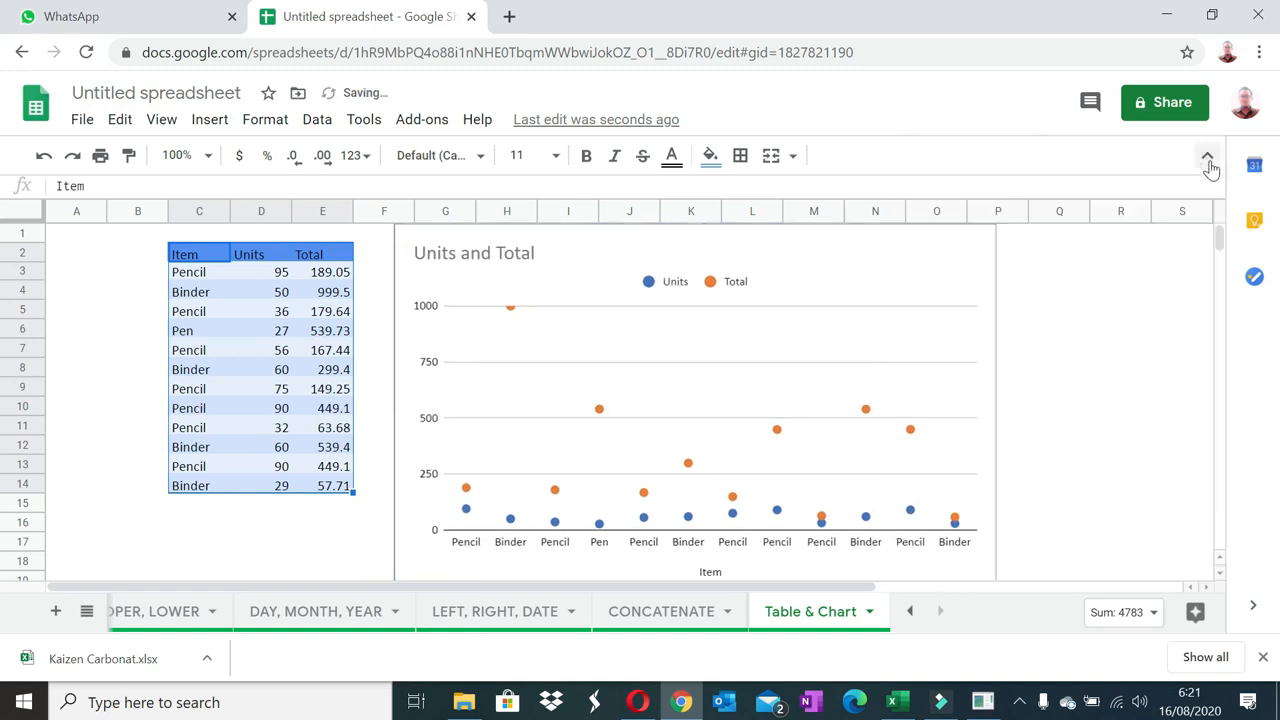
Change the Units and Total chart from a scatter chart to a column chart.
click(995, 298)
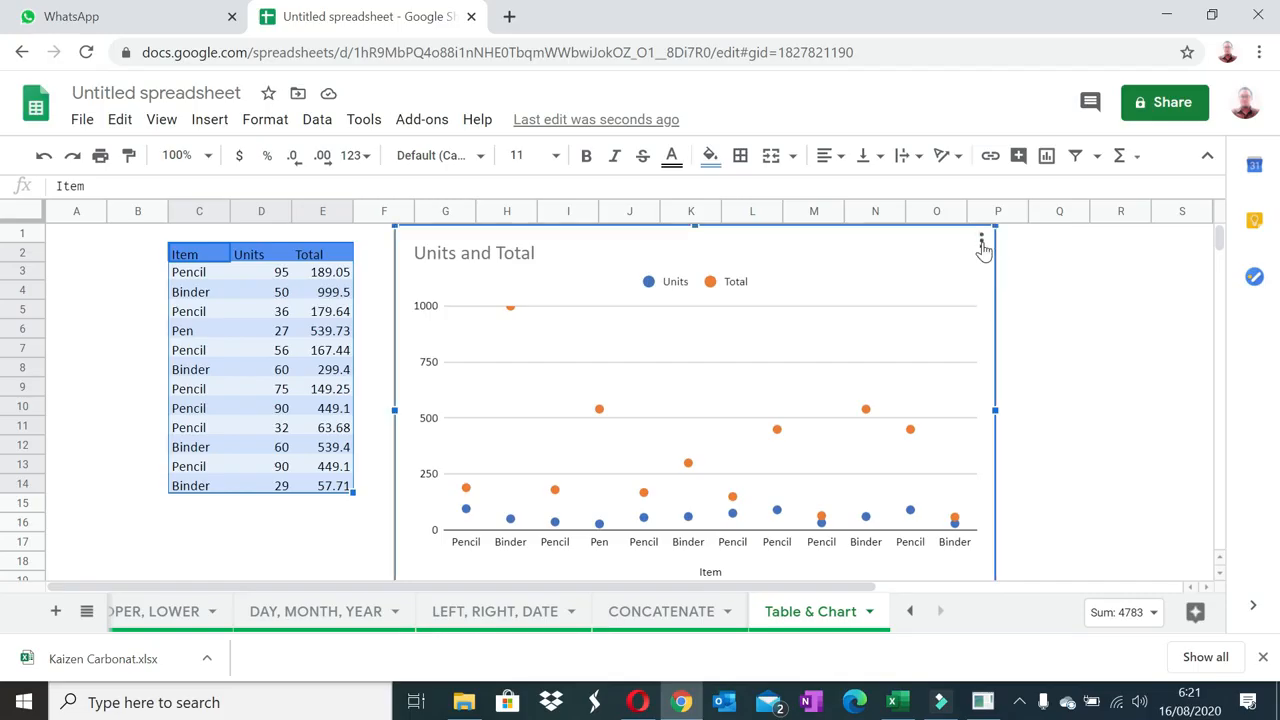
click(982, 244)
click(937, 273)
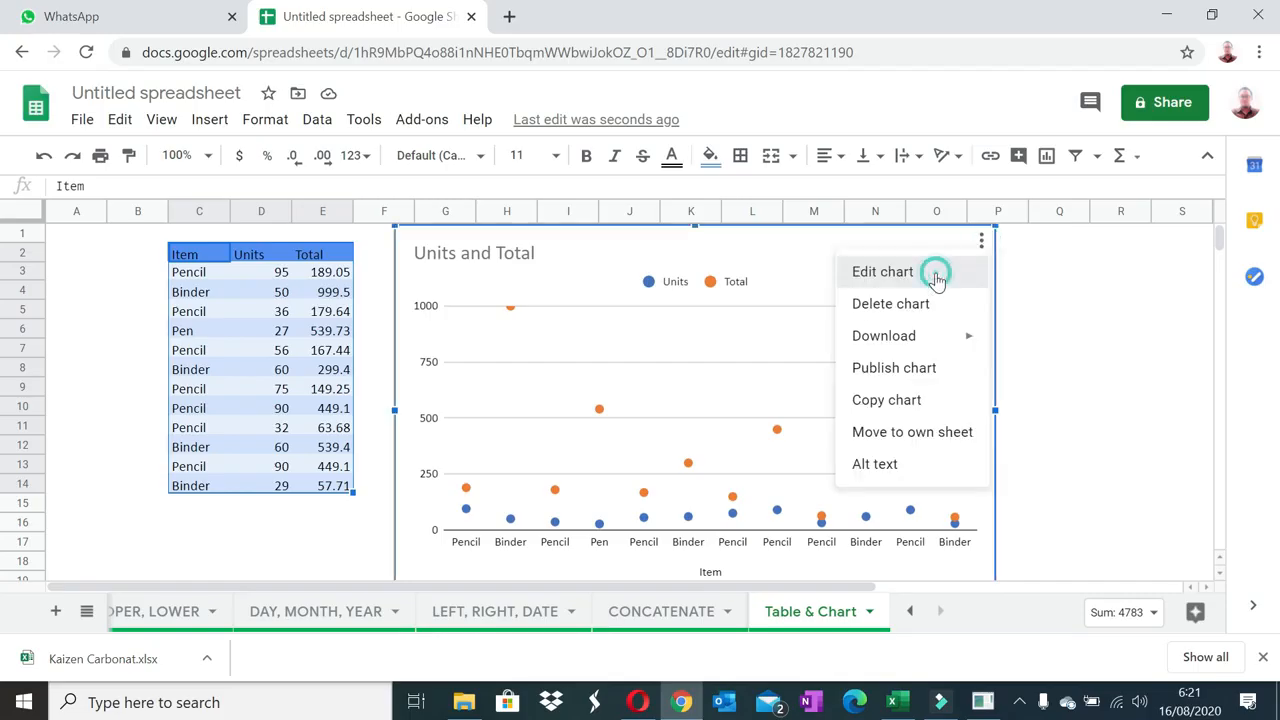
click(970, 300)
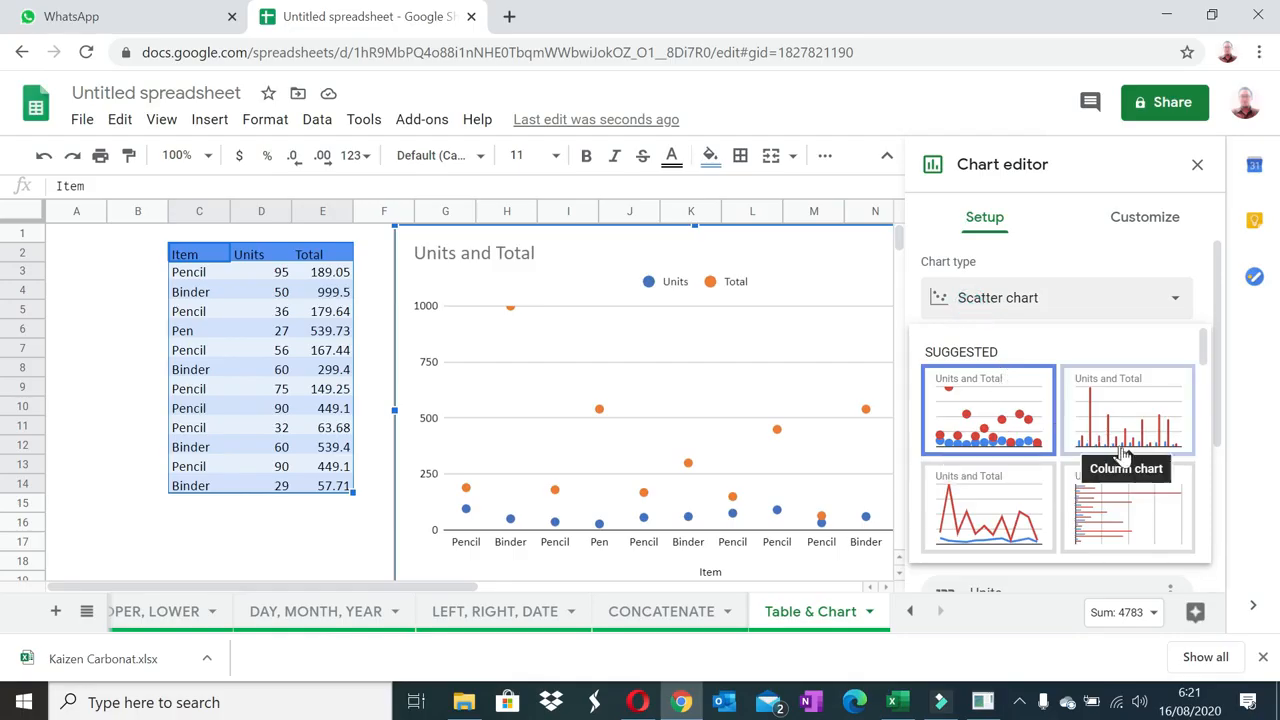
scroll(1128, 455, down, 1)
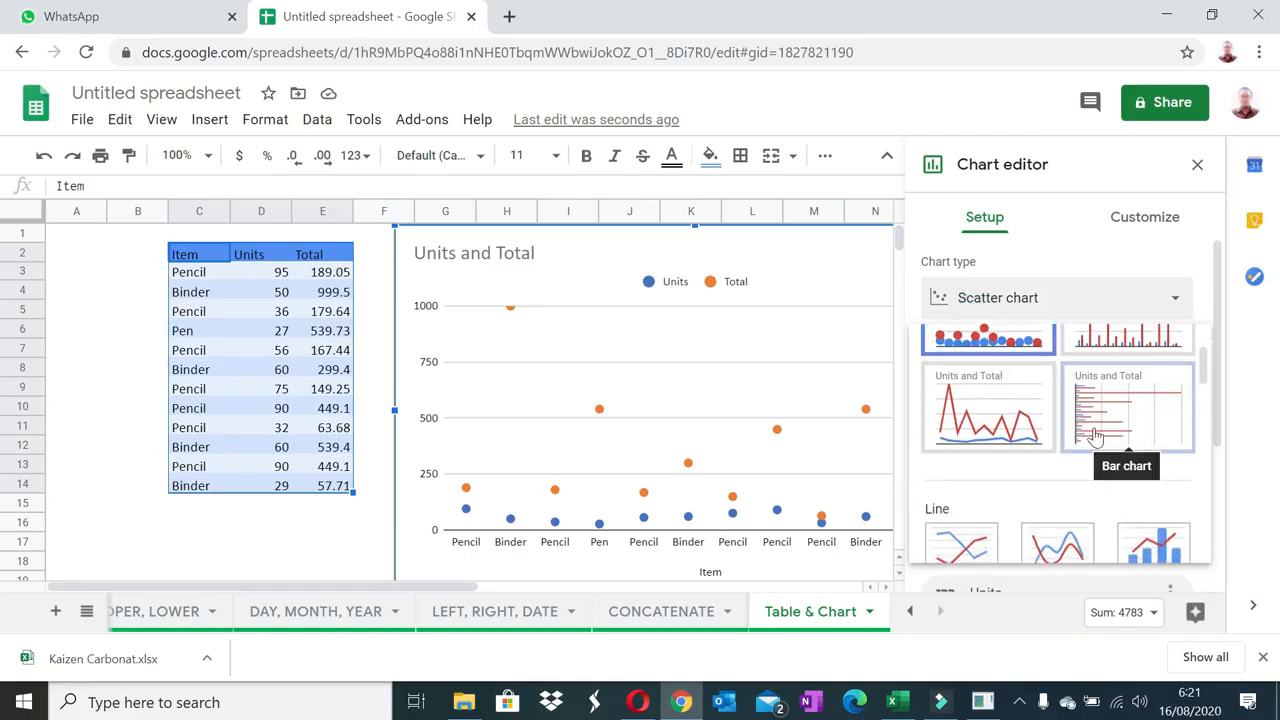
scroll(1090, 430, up, 1)
click(1089, 430)
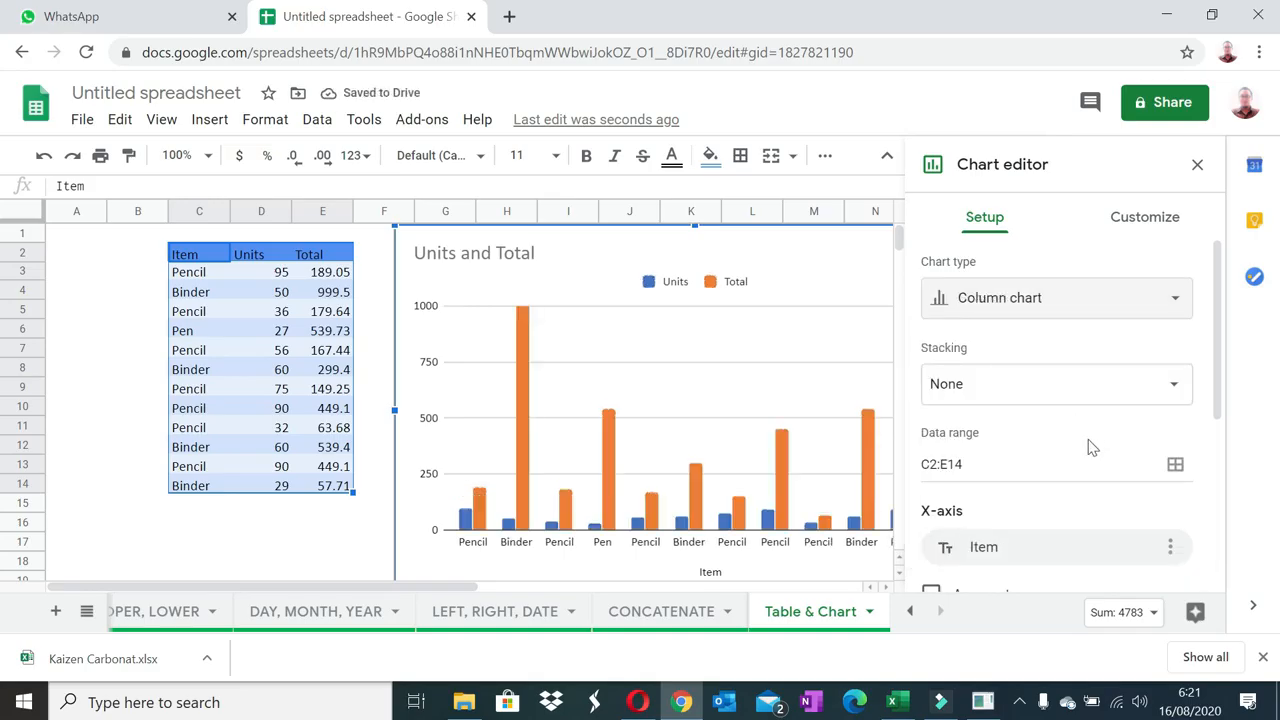
Review the chart's setup options and set its legend position to Bottom.
scroll(1090, 445, down, 1)
scroll(1086, 449, down, 2)
scroll(1071, 453, down, 1)
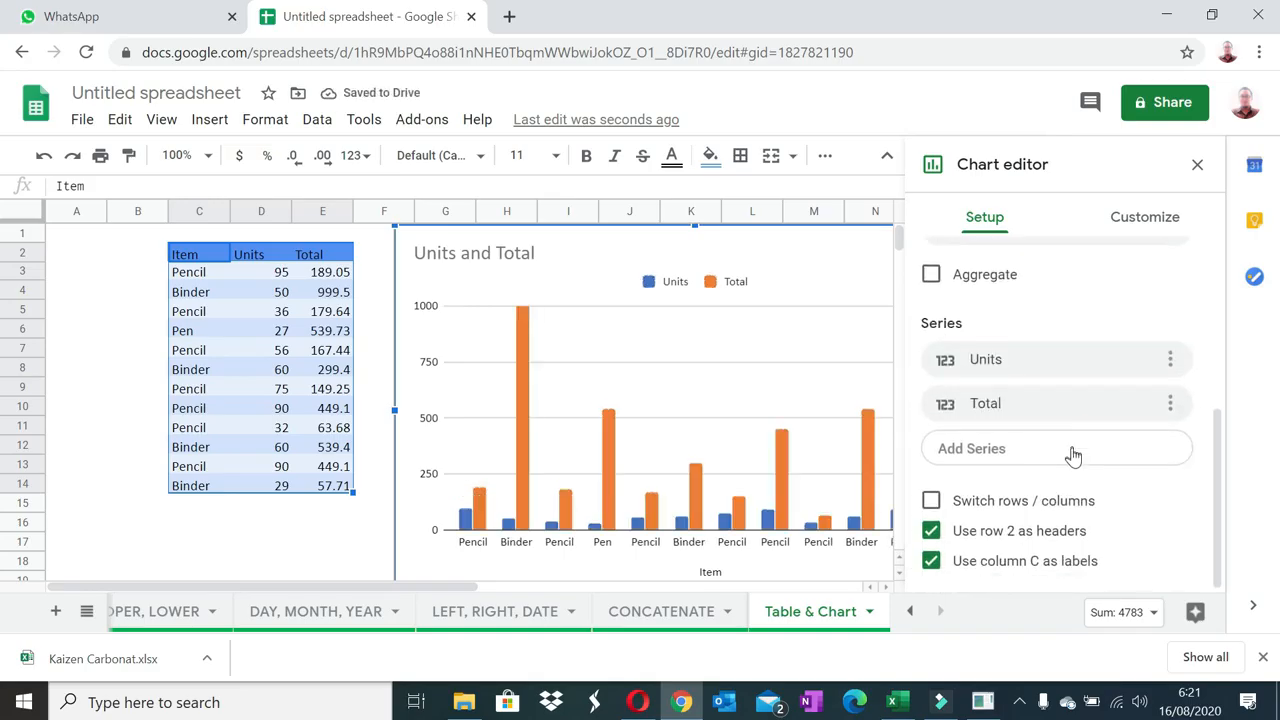
click(1153, 230)
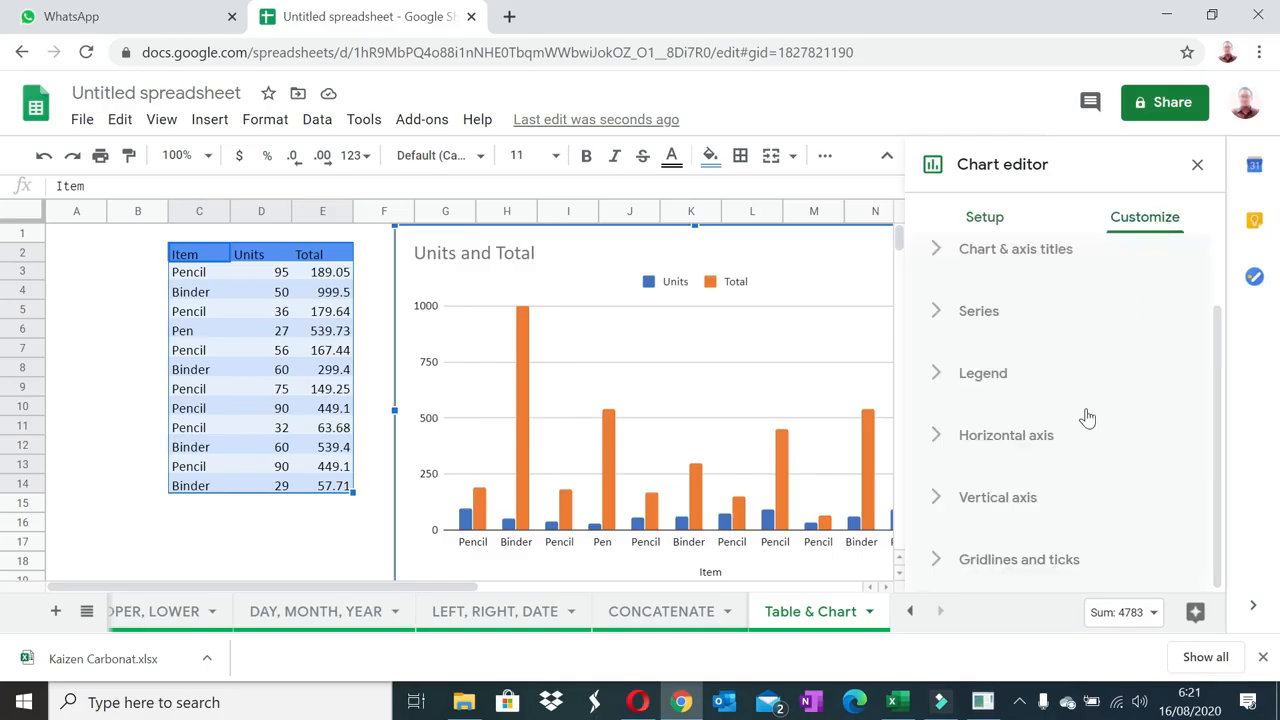
click(1004, 375)
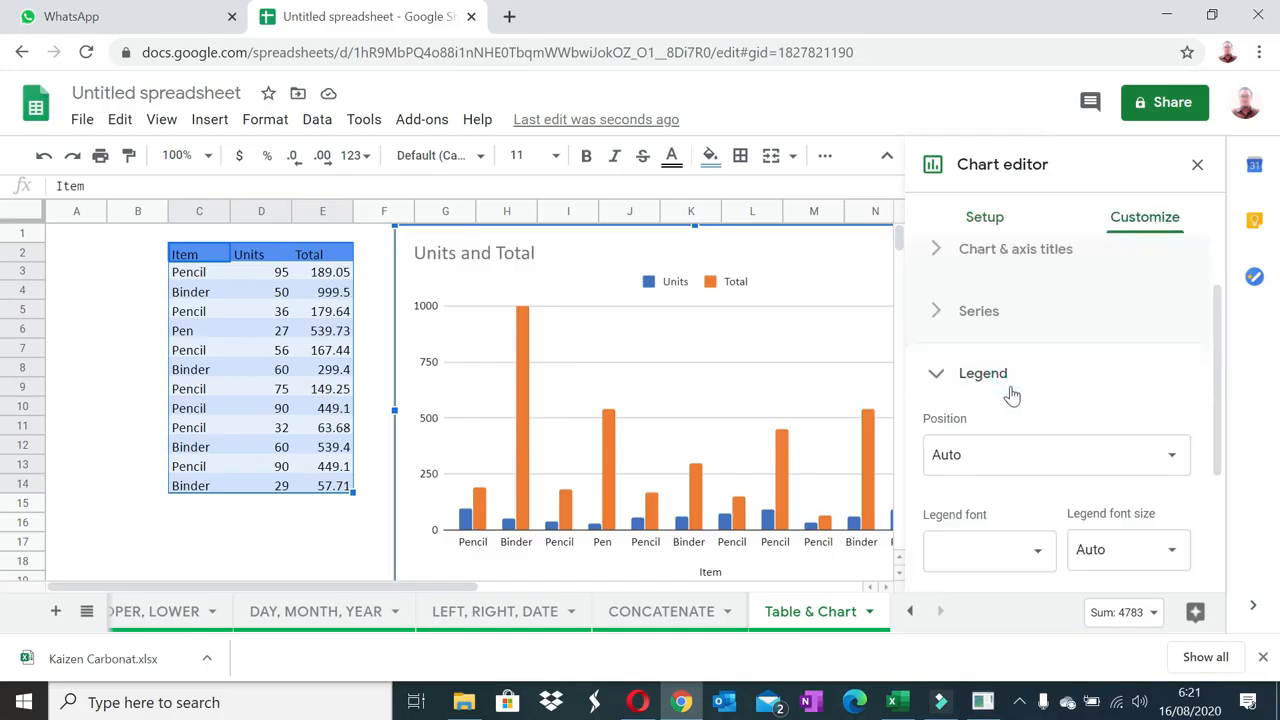
scroll(1074, 420, down, 1)
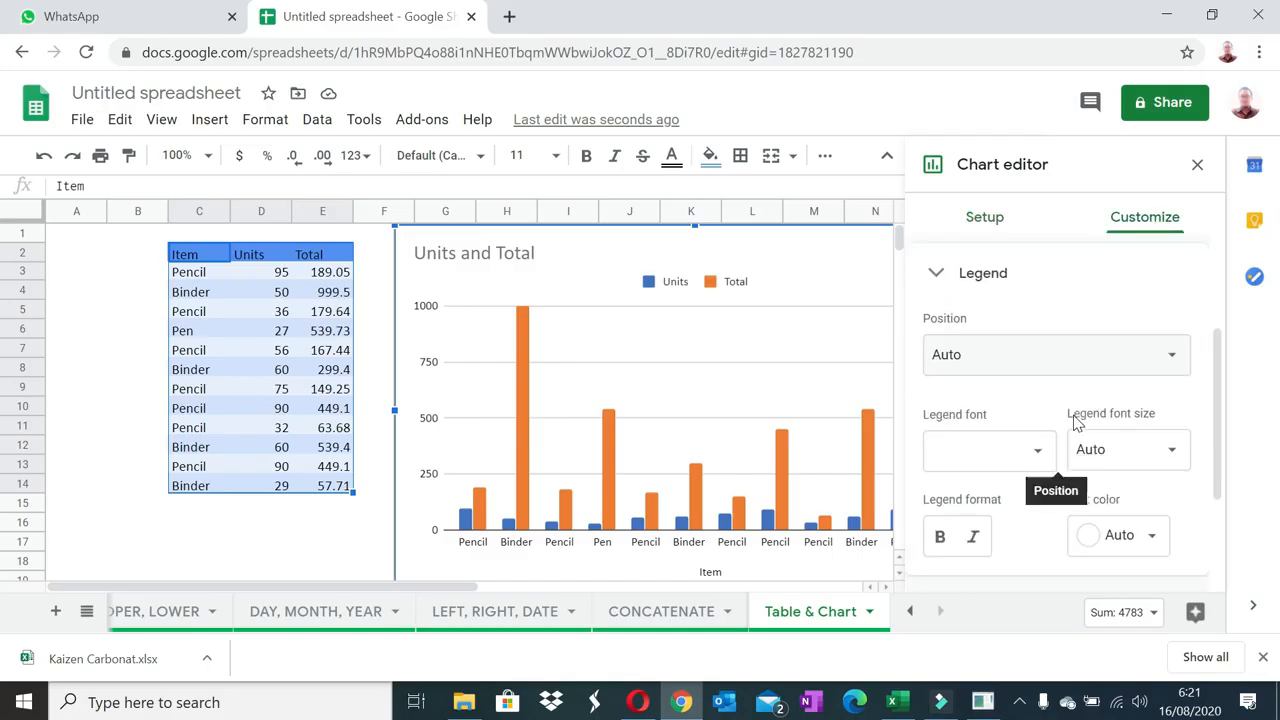
click(1062, 358)
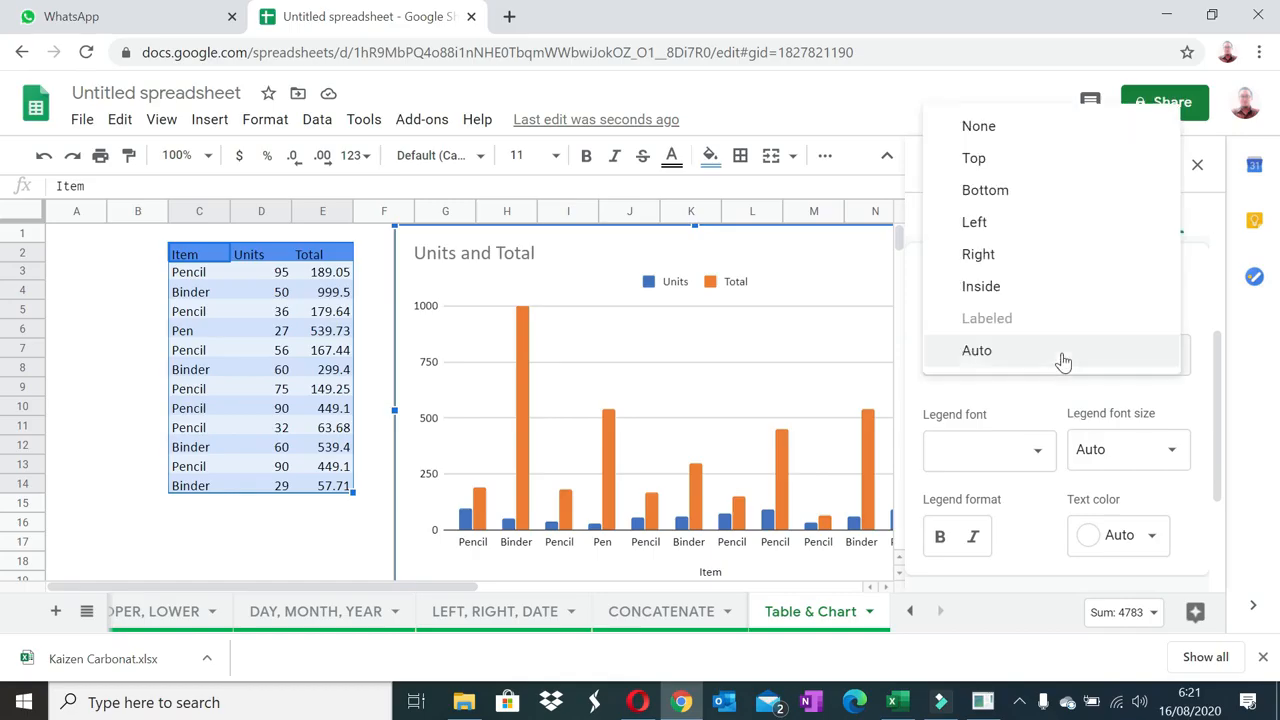
click(1011, 192)
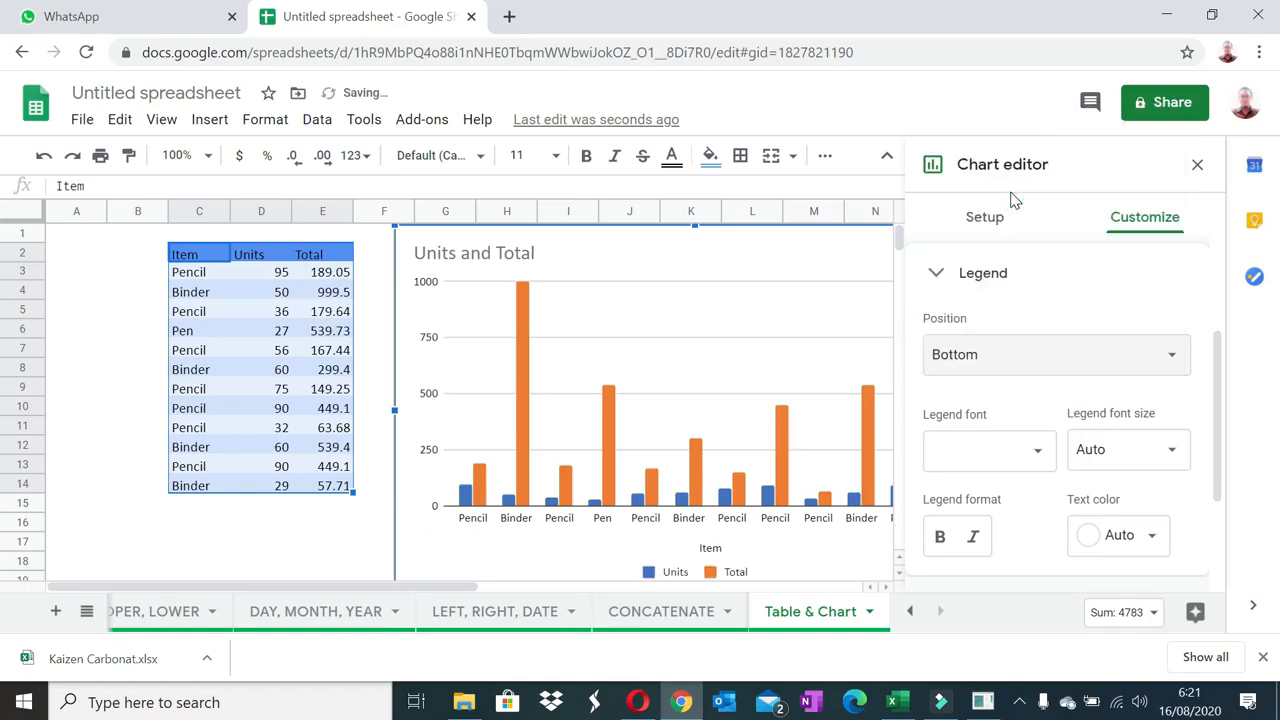
Set the chart's legend position to Right and close the chart editor.
click(995, 362)
click(988, 418)
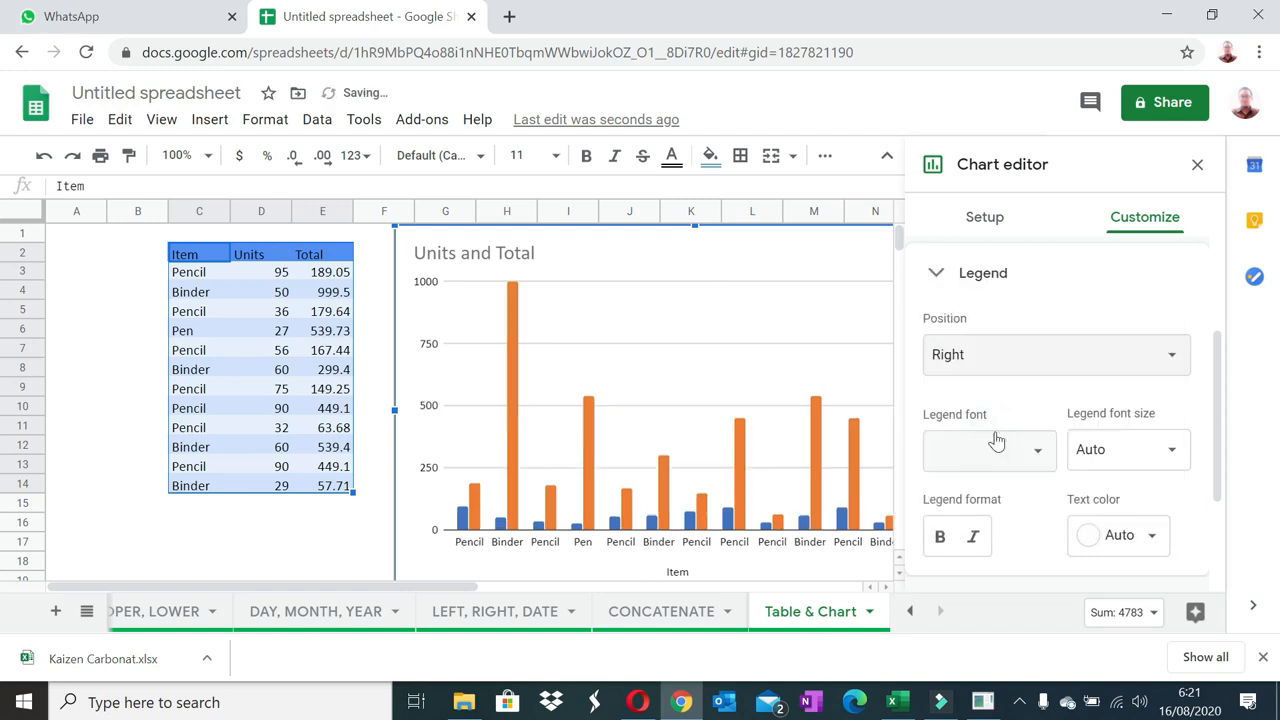
scroll(1090, 500, down, 2)
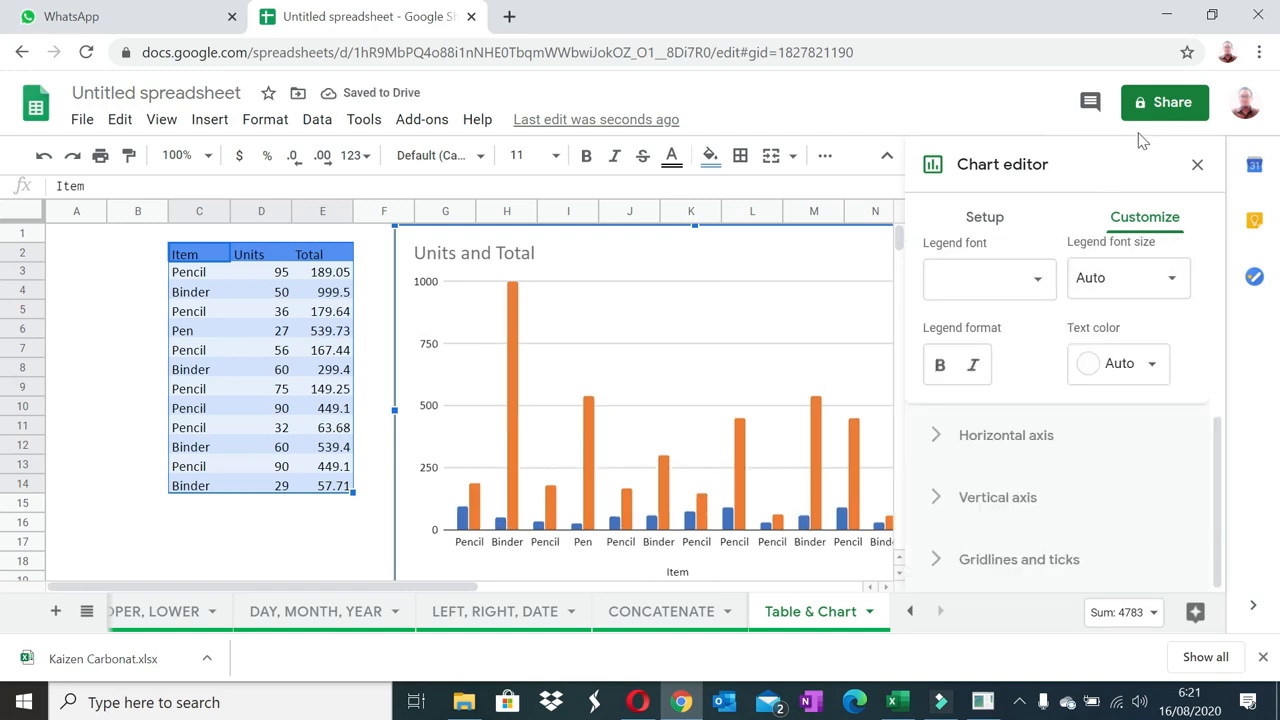
click(1196, 165)
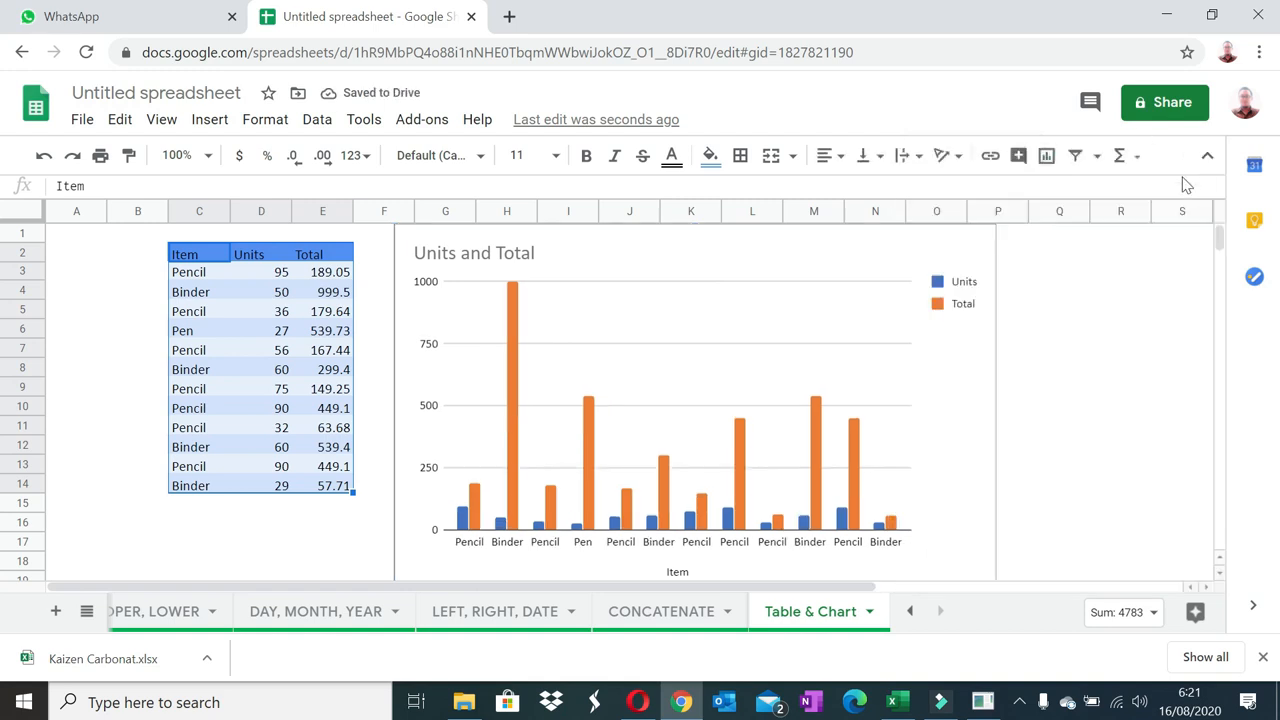
click(1075, 388)
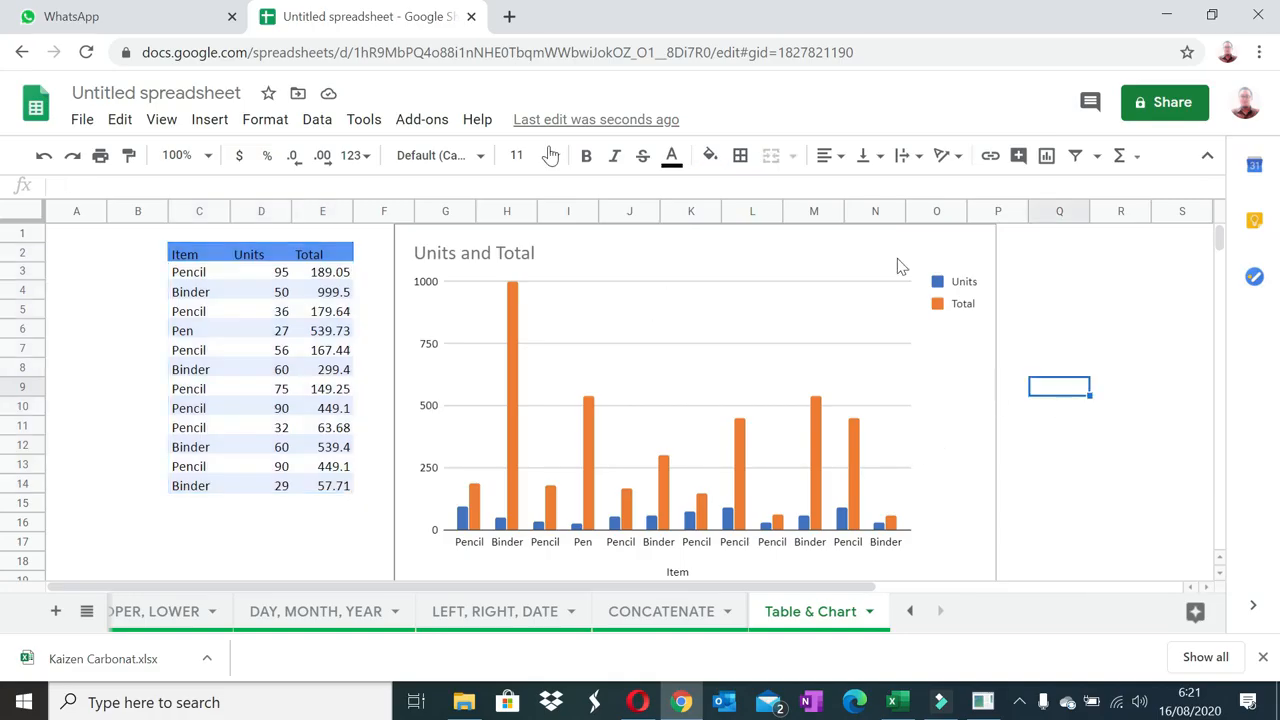
Rename the spreadsheet as Pembelajaran Administrasi Perkantoran.
click(115, 92)
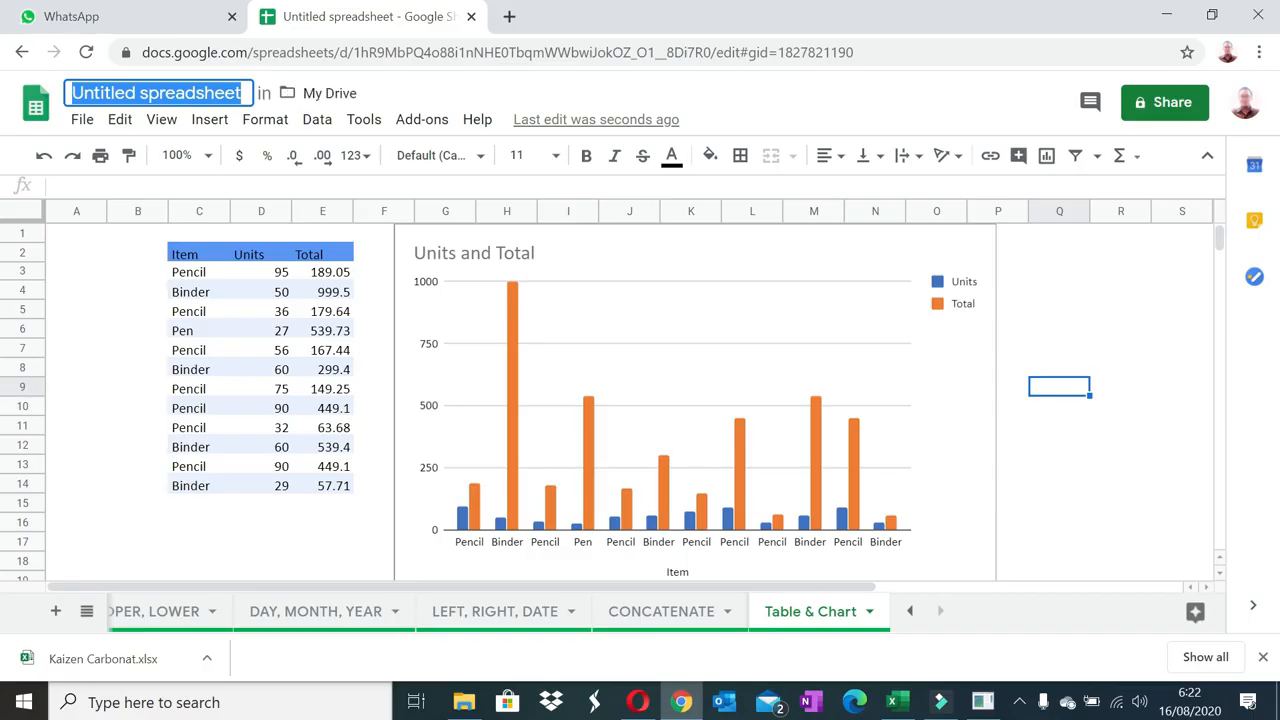
text(Pembele)
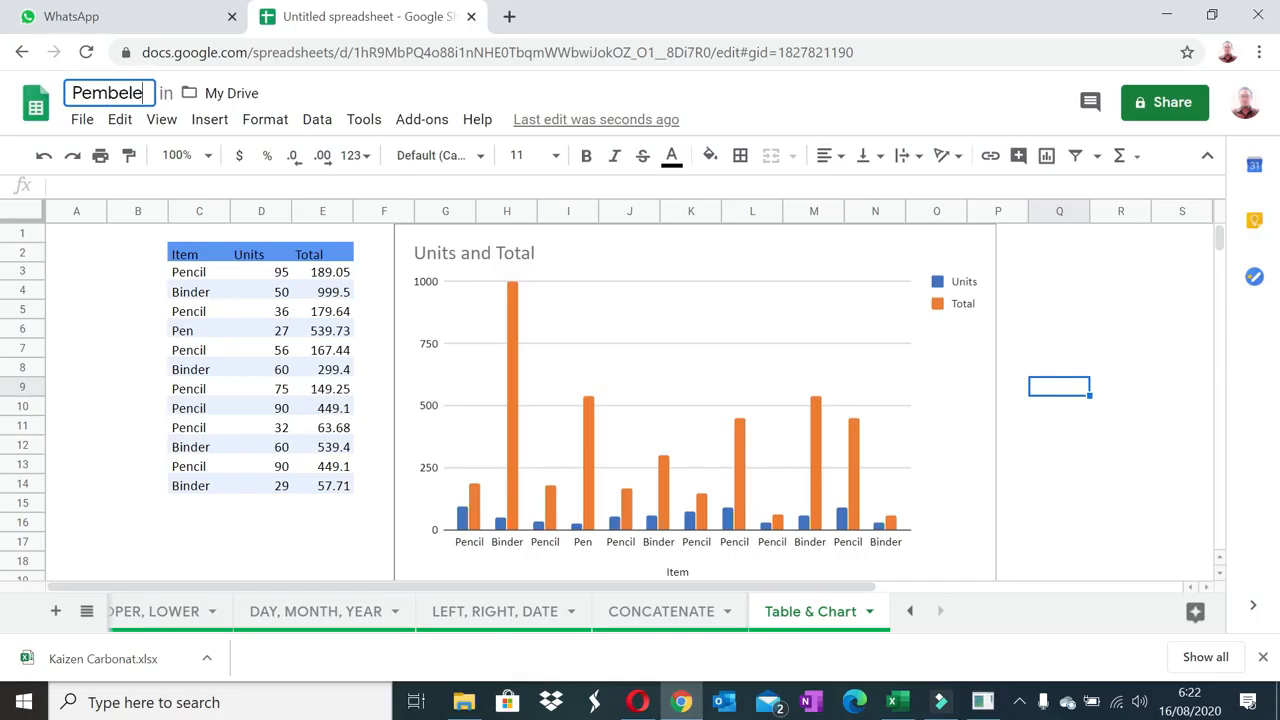
key(BackSpace)
text(aja)
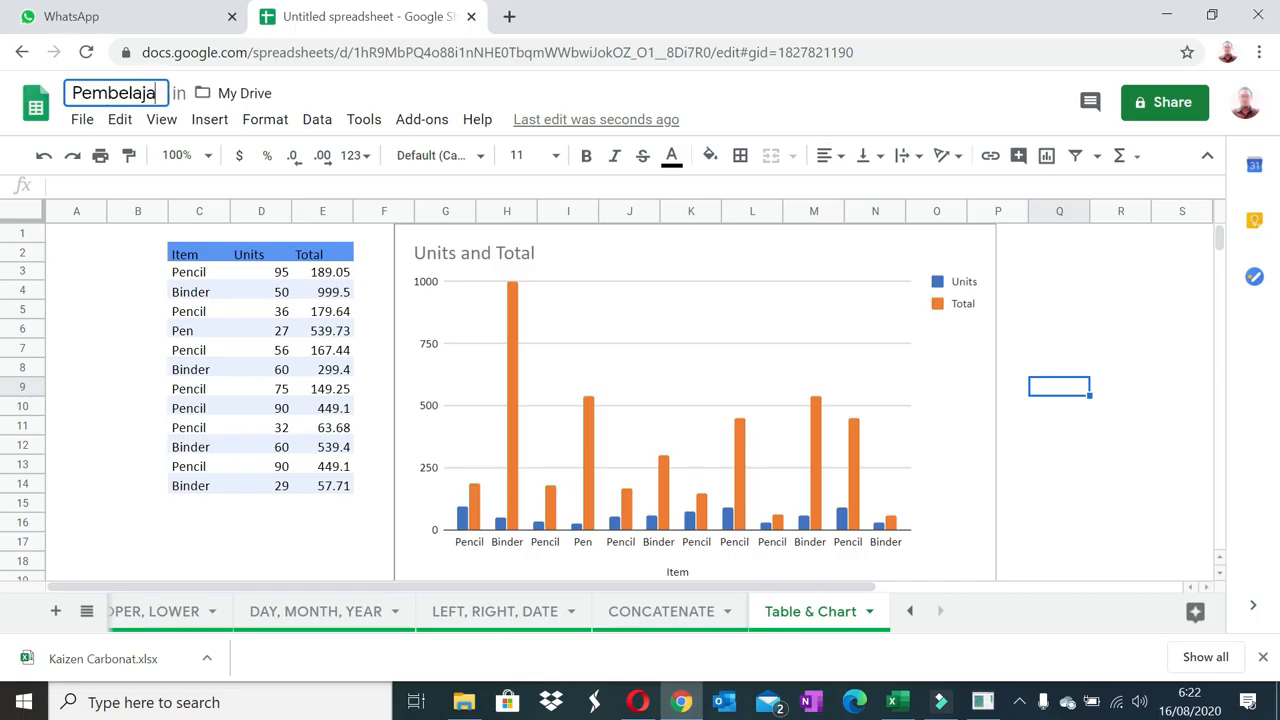
text(ran Adminis)
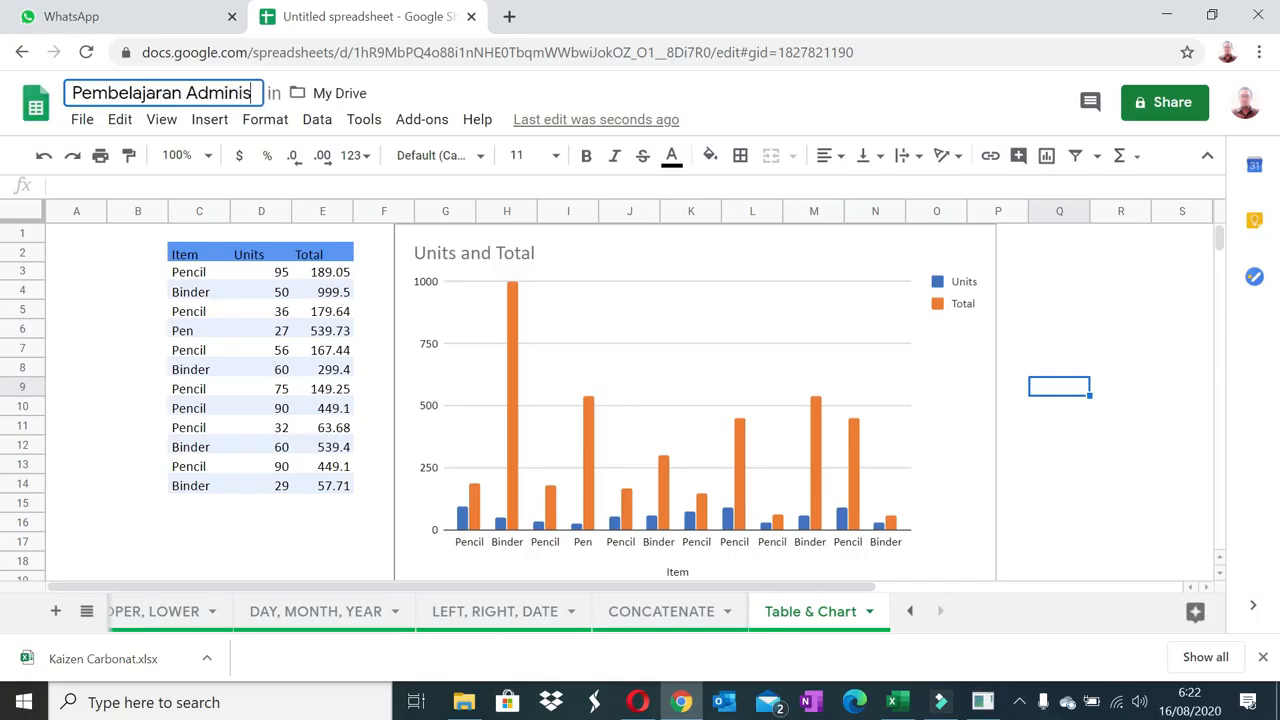
text(trasi)
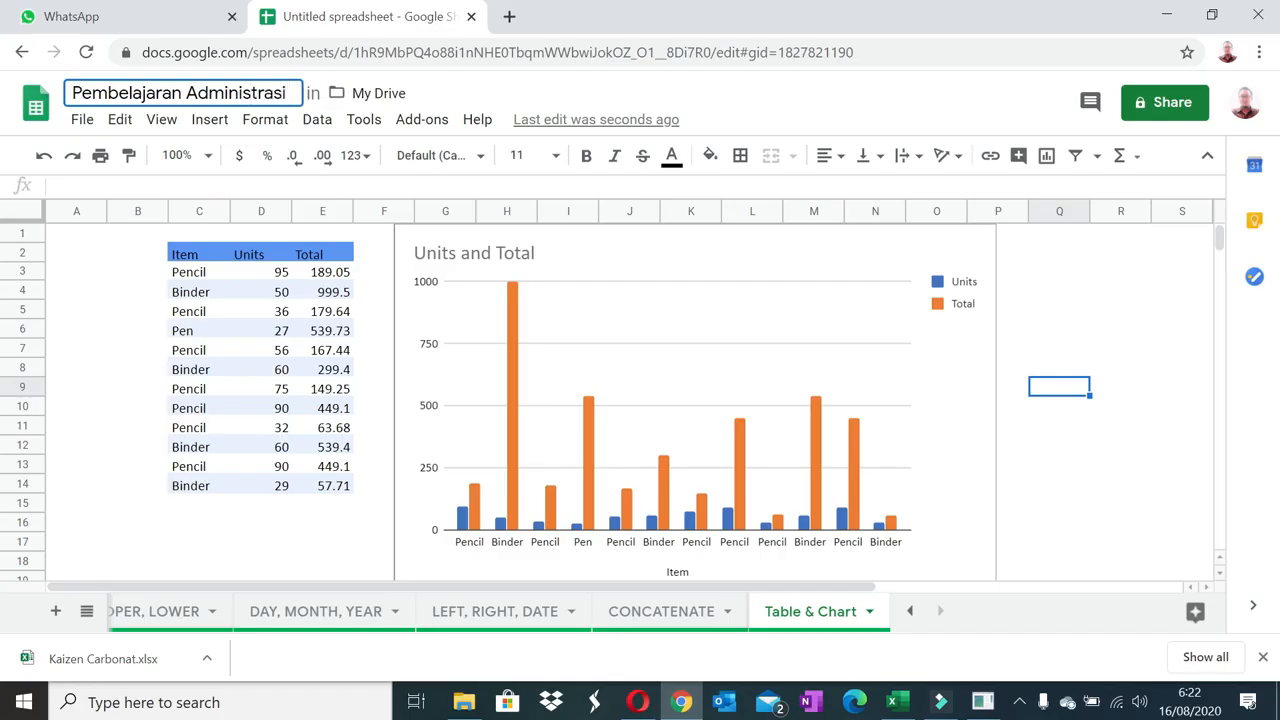
text( Perkantoran)
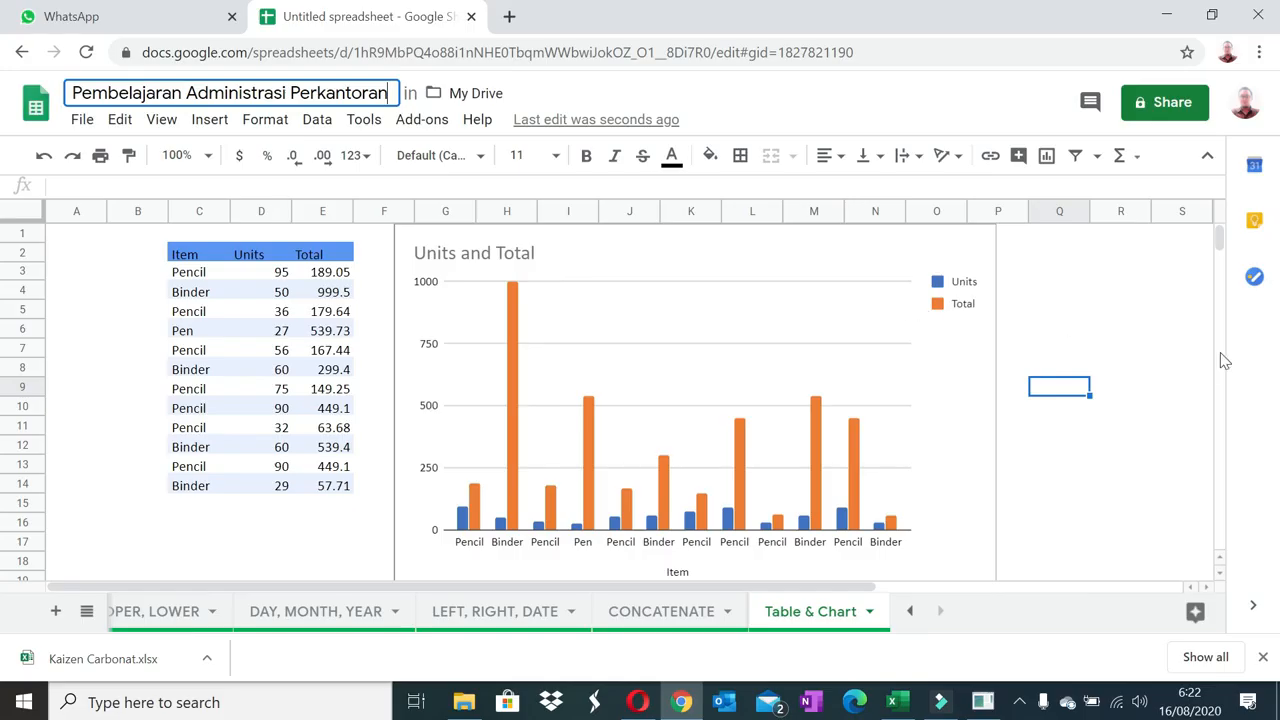
click(1126, 316)
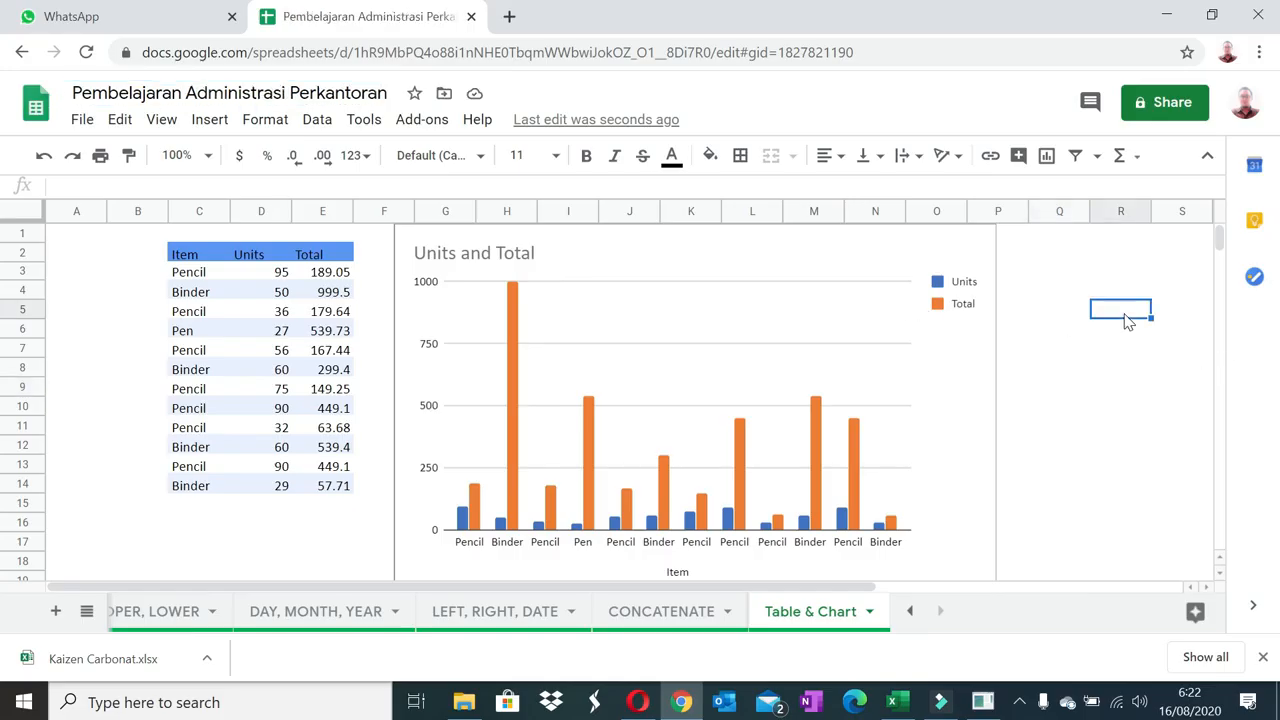